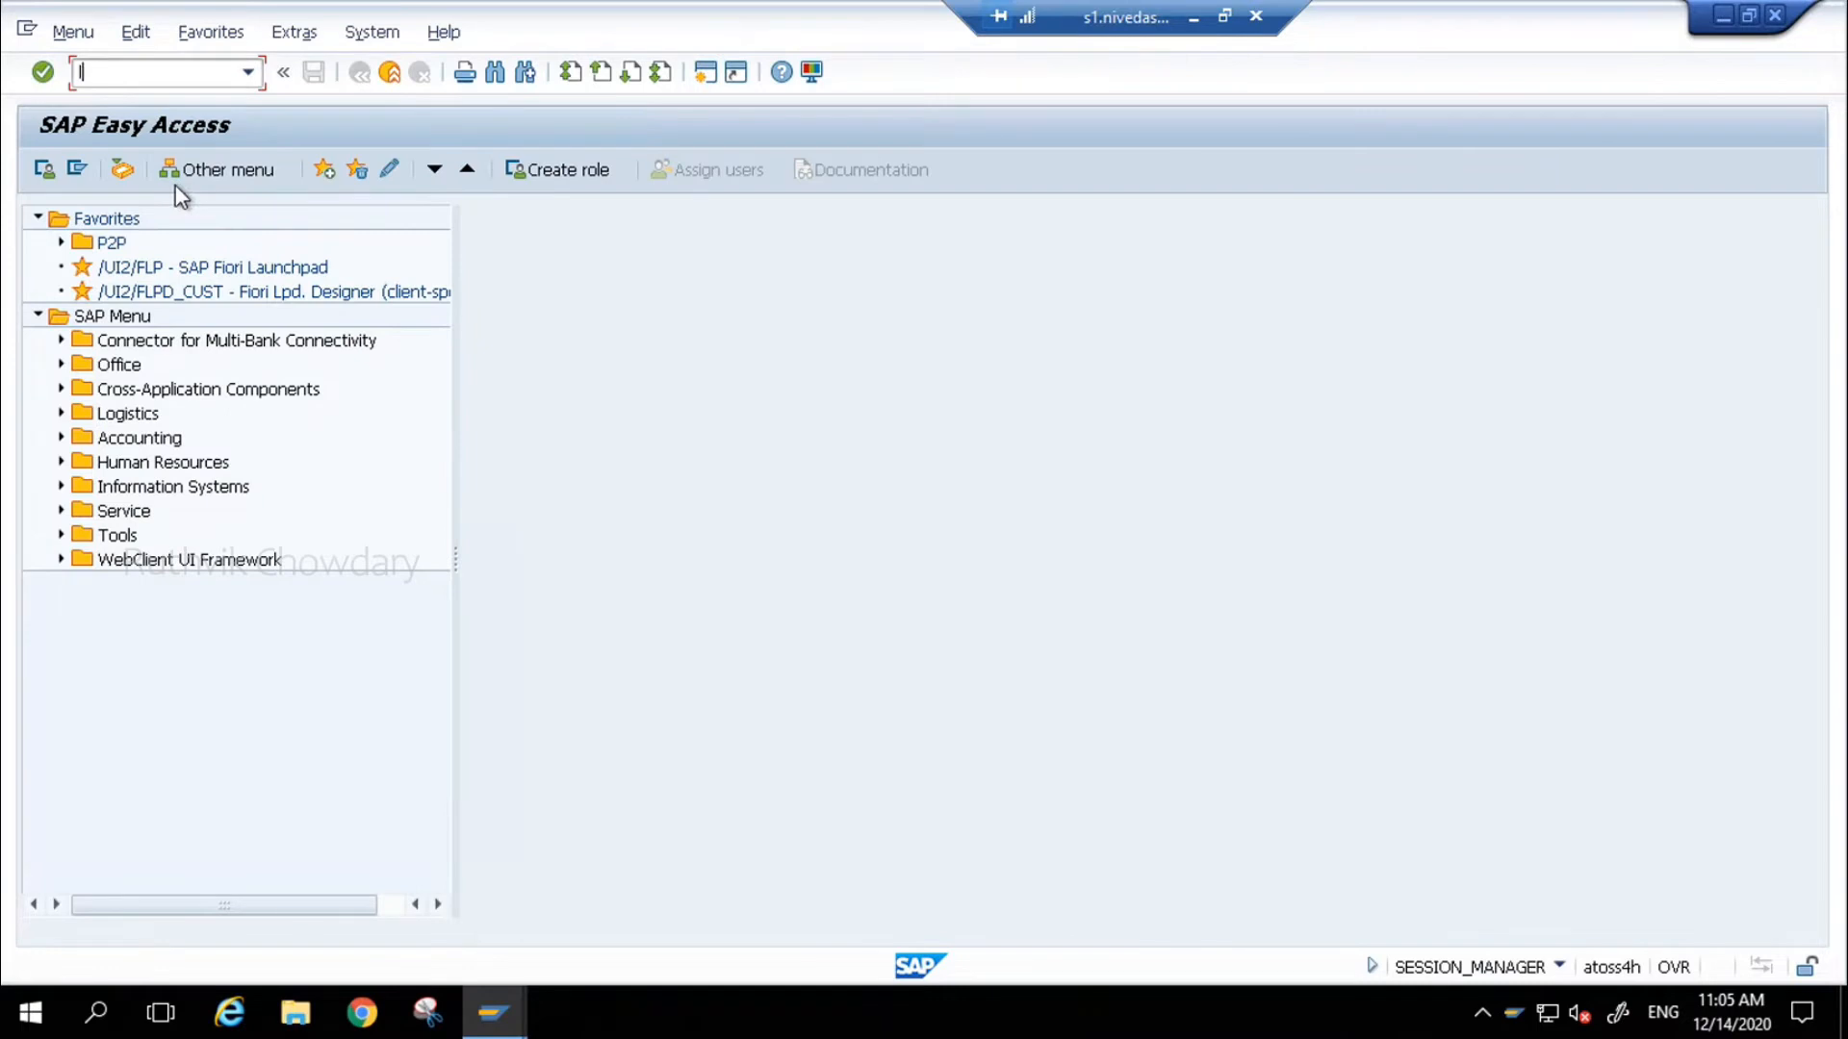
# - Open the migration cockpit, filter the available projects by the project owner's name and open the finished Procurement project
pyautogui.press('Return')
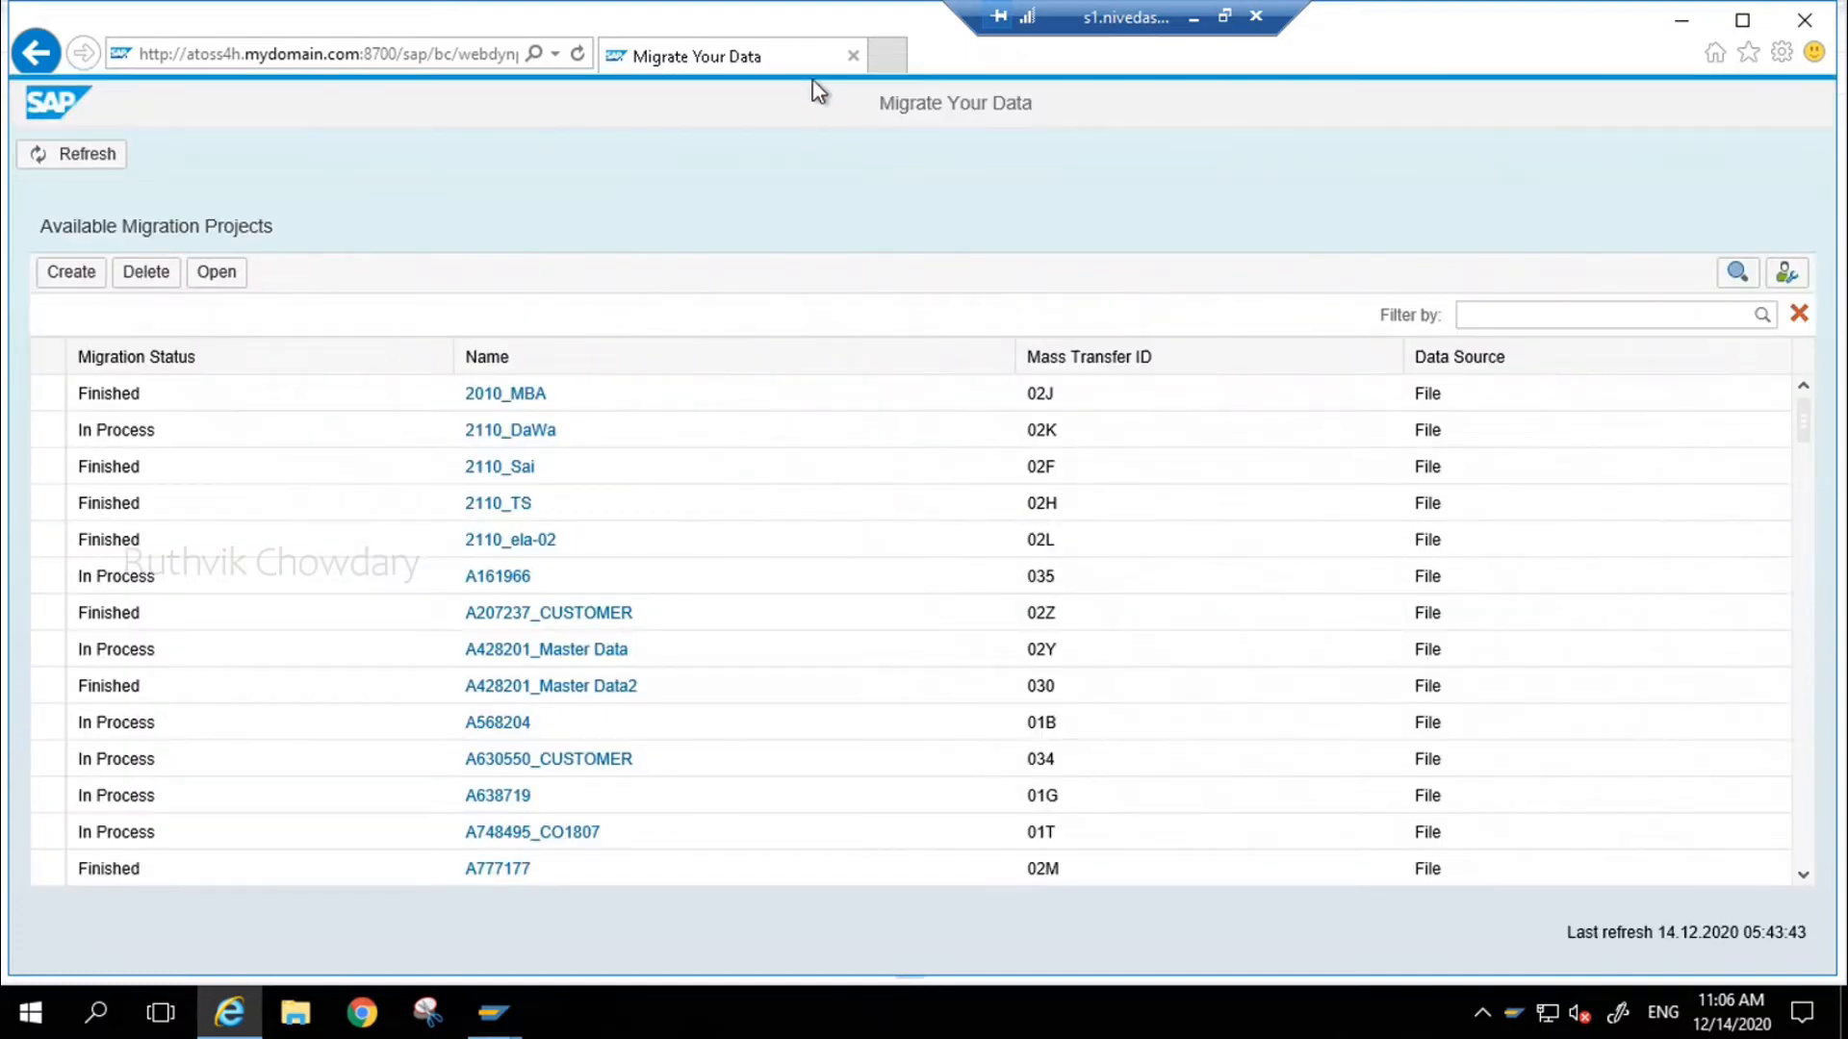
pyautogui.click(1543, 309)
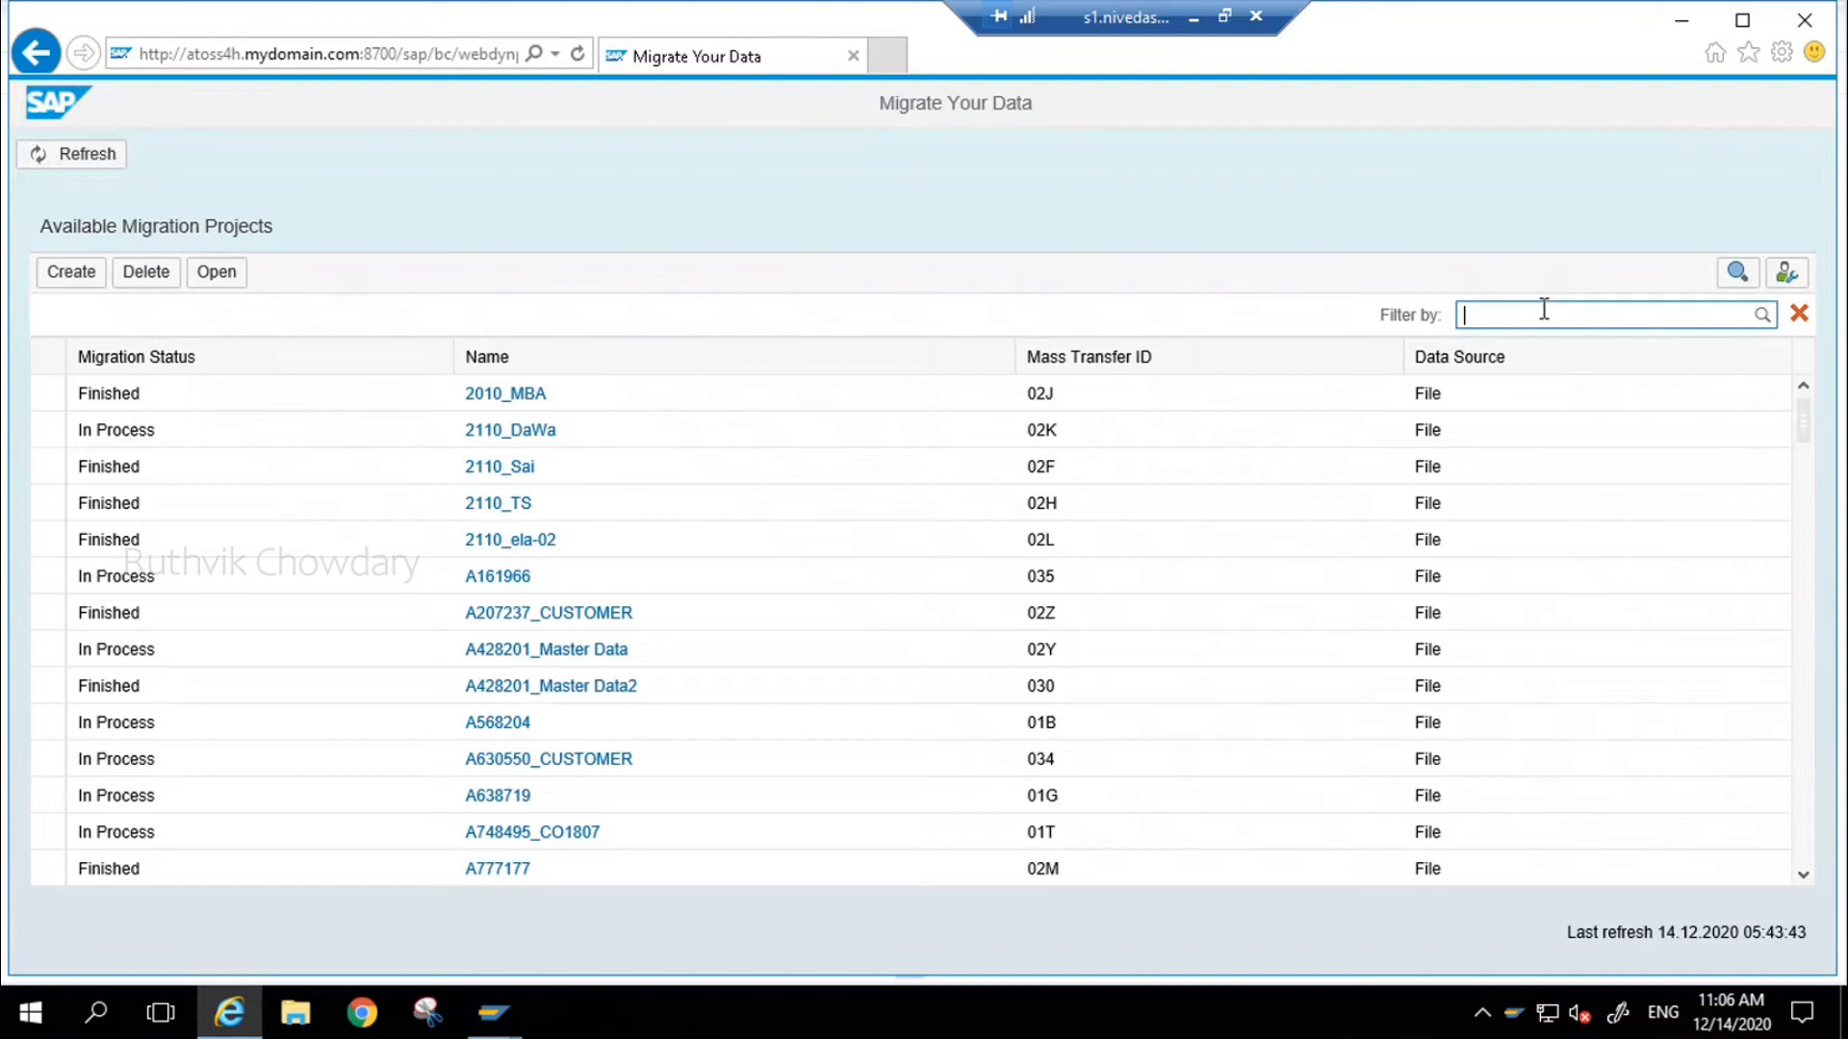
pyautogui.write('ruthvik')
pyautogui.press('Return')
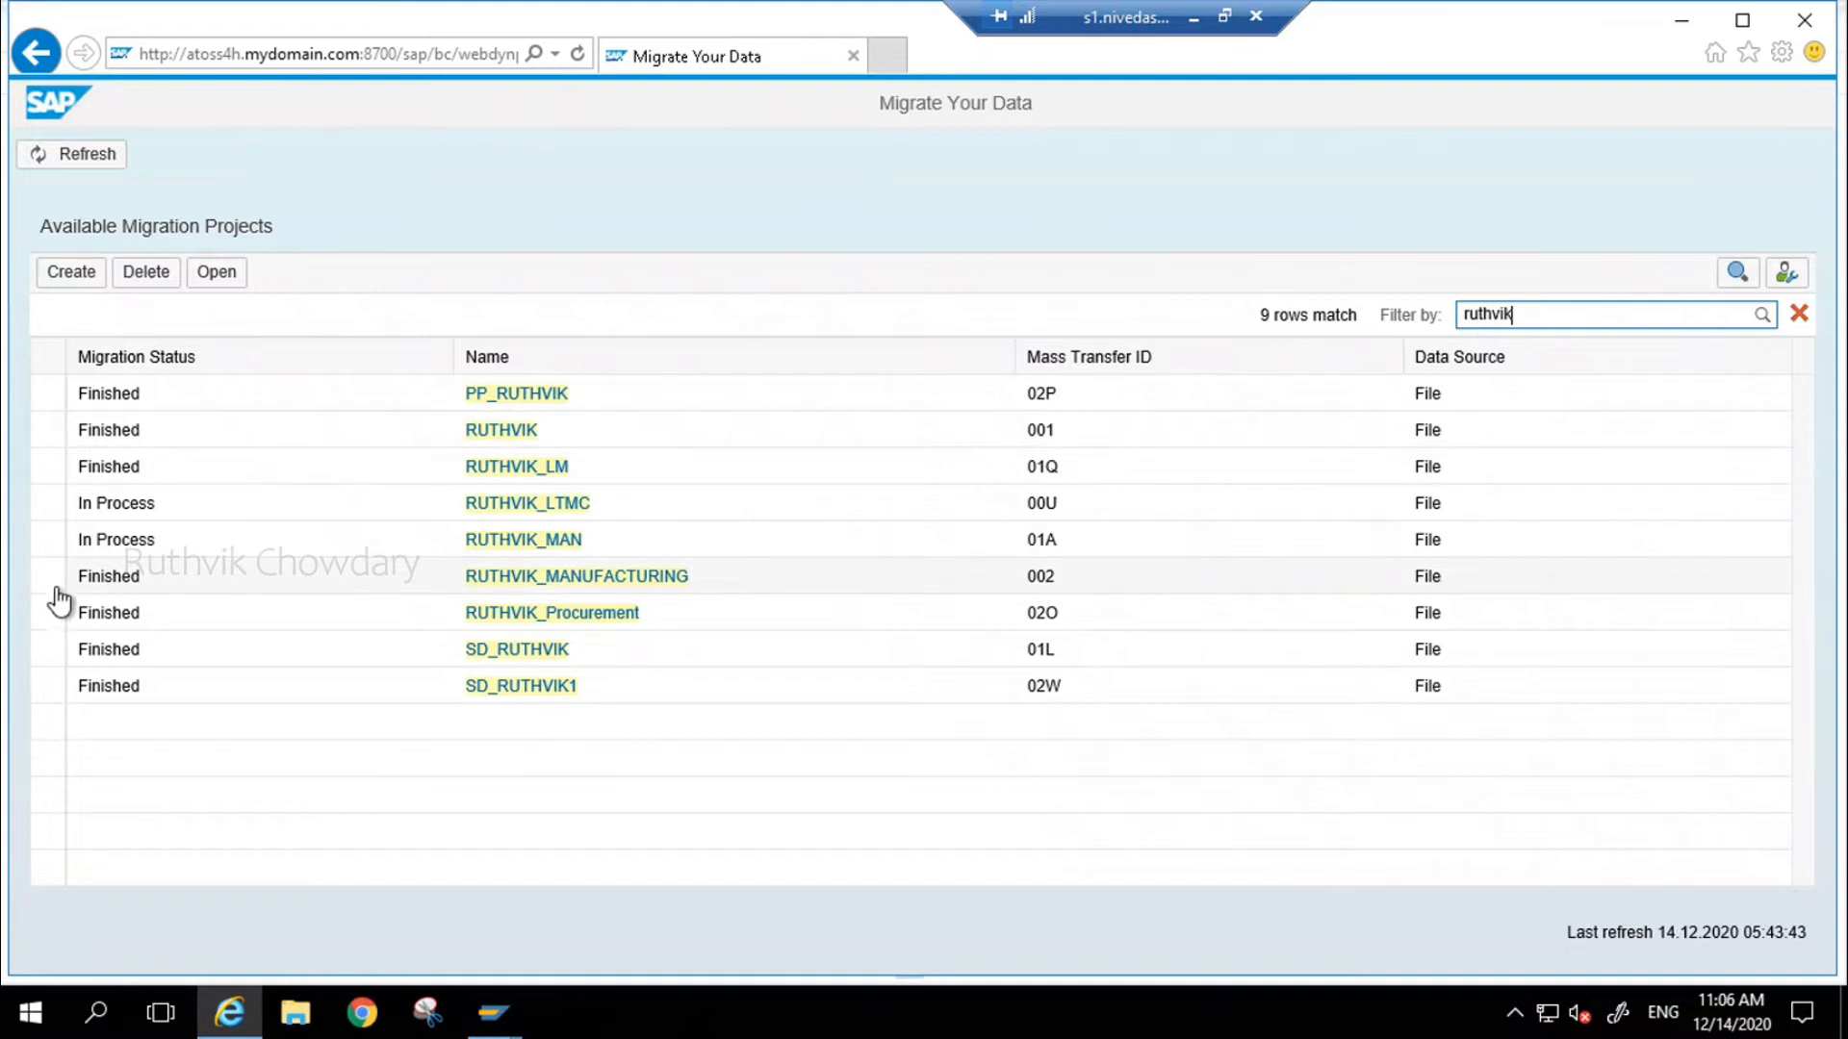
pyautogui.click(45, 620)
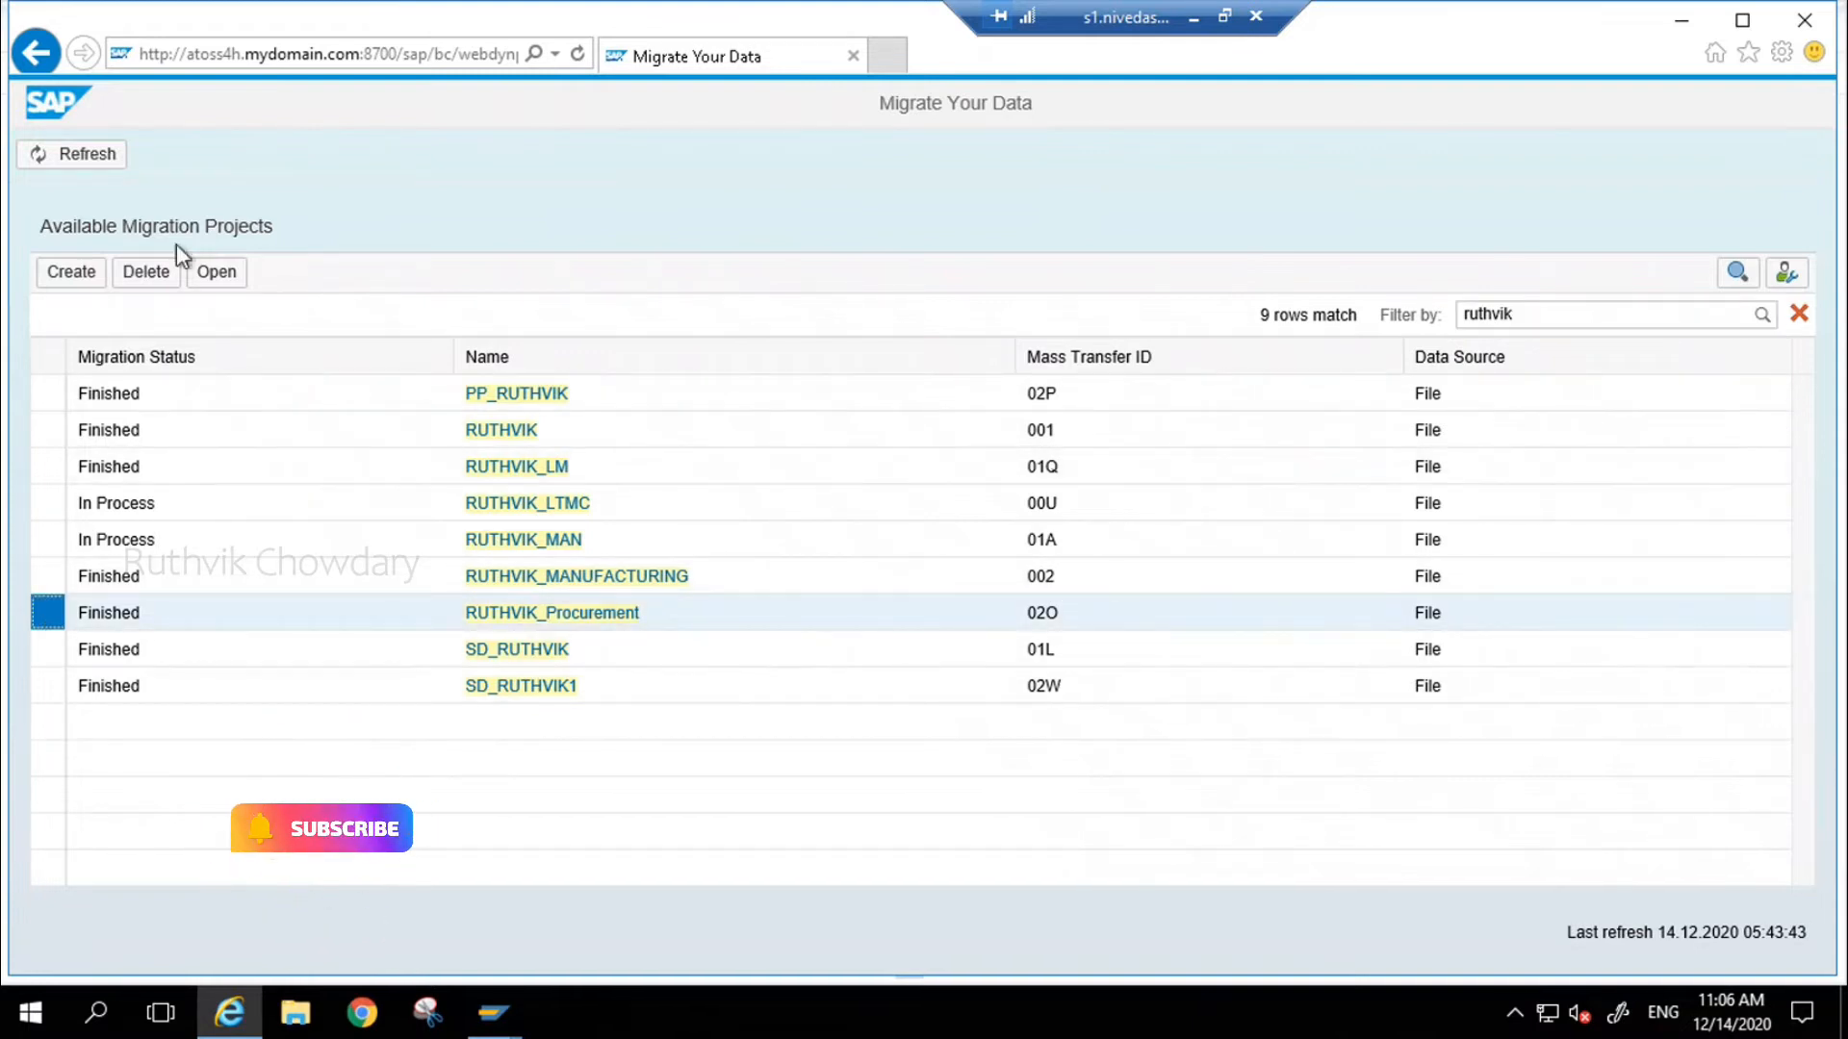
pyautogui.click(214, 279)
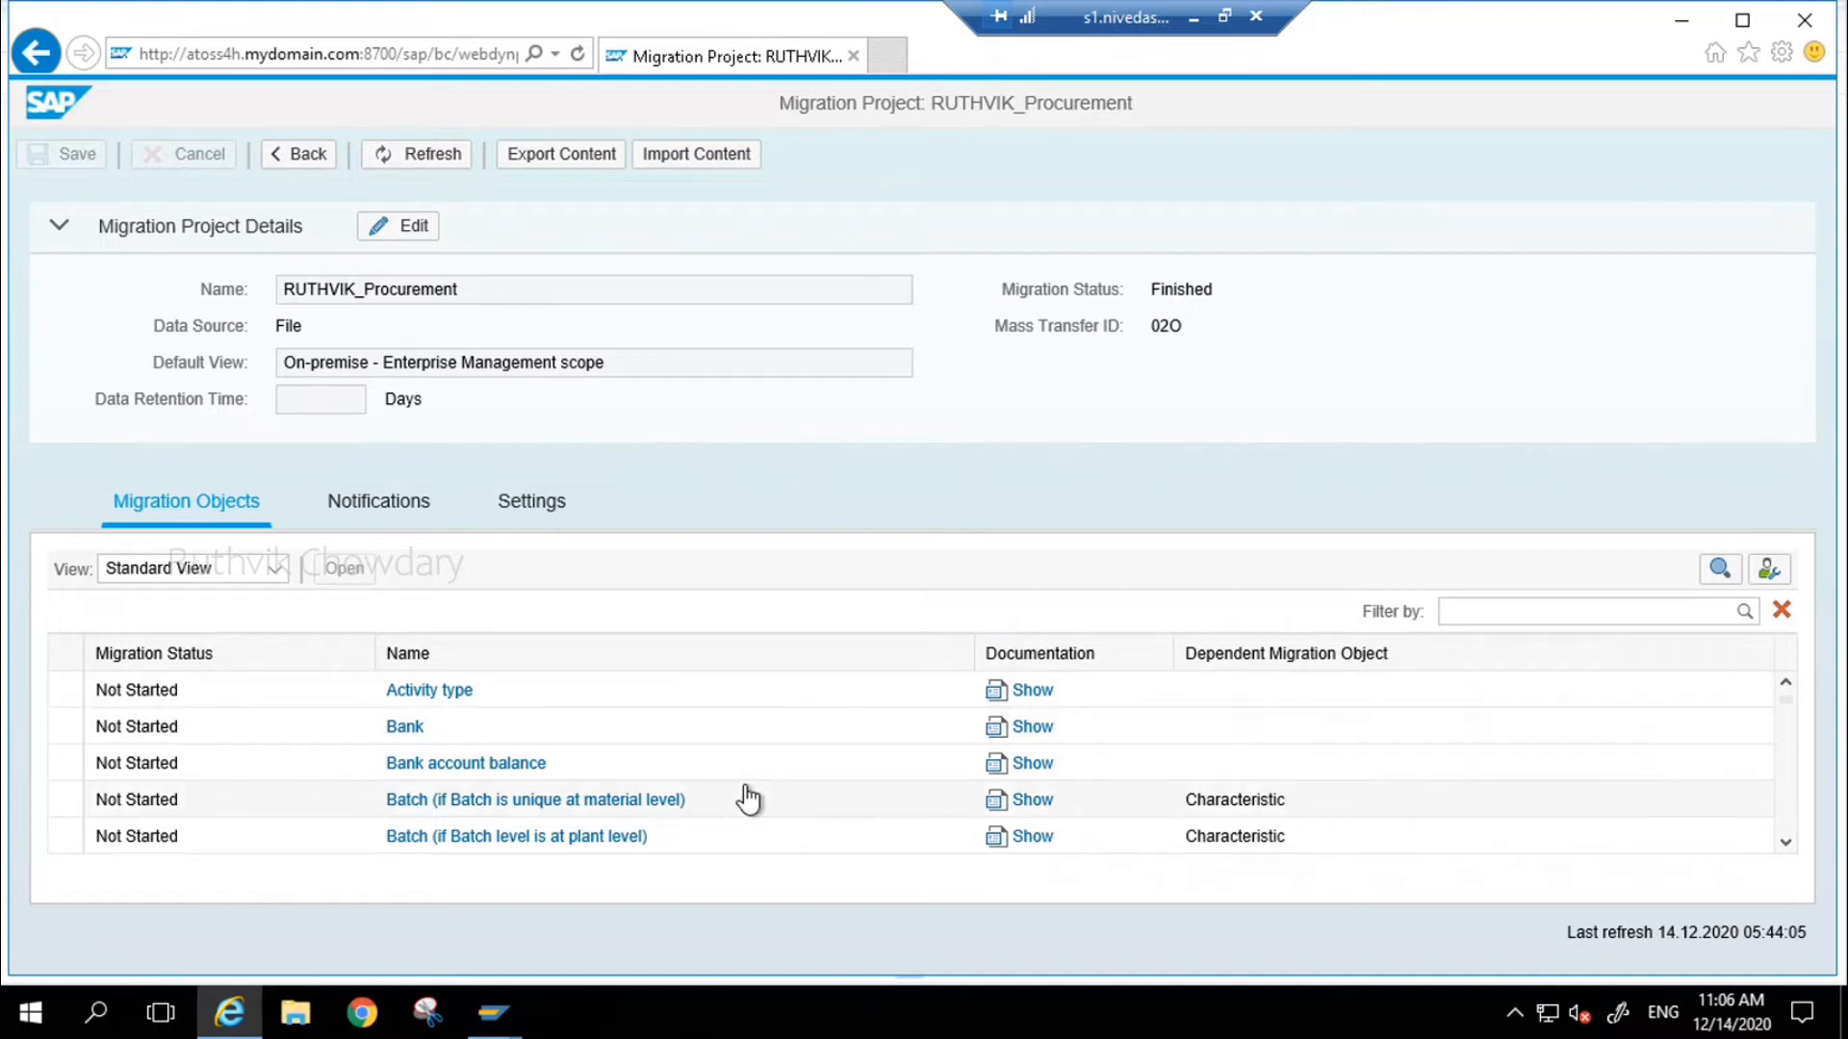
# - Look through the Procurement project's migration objects as far as the Material entries and start filtering the list
pyautogui.click(1793, 739)
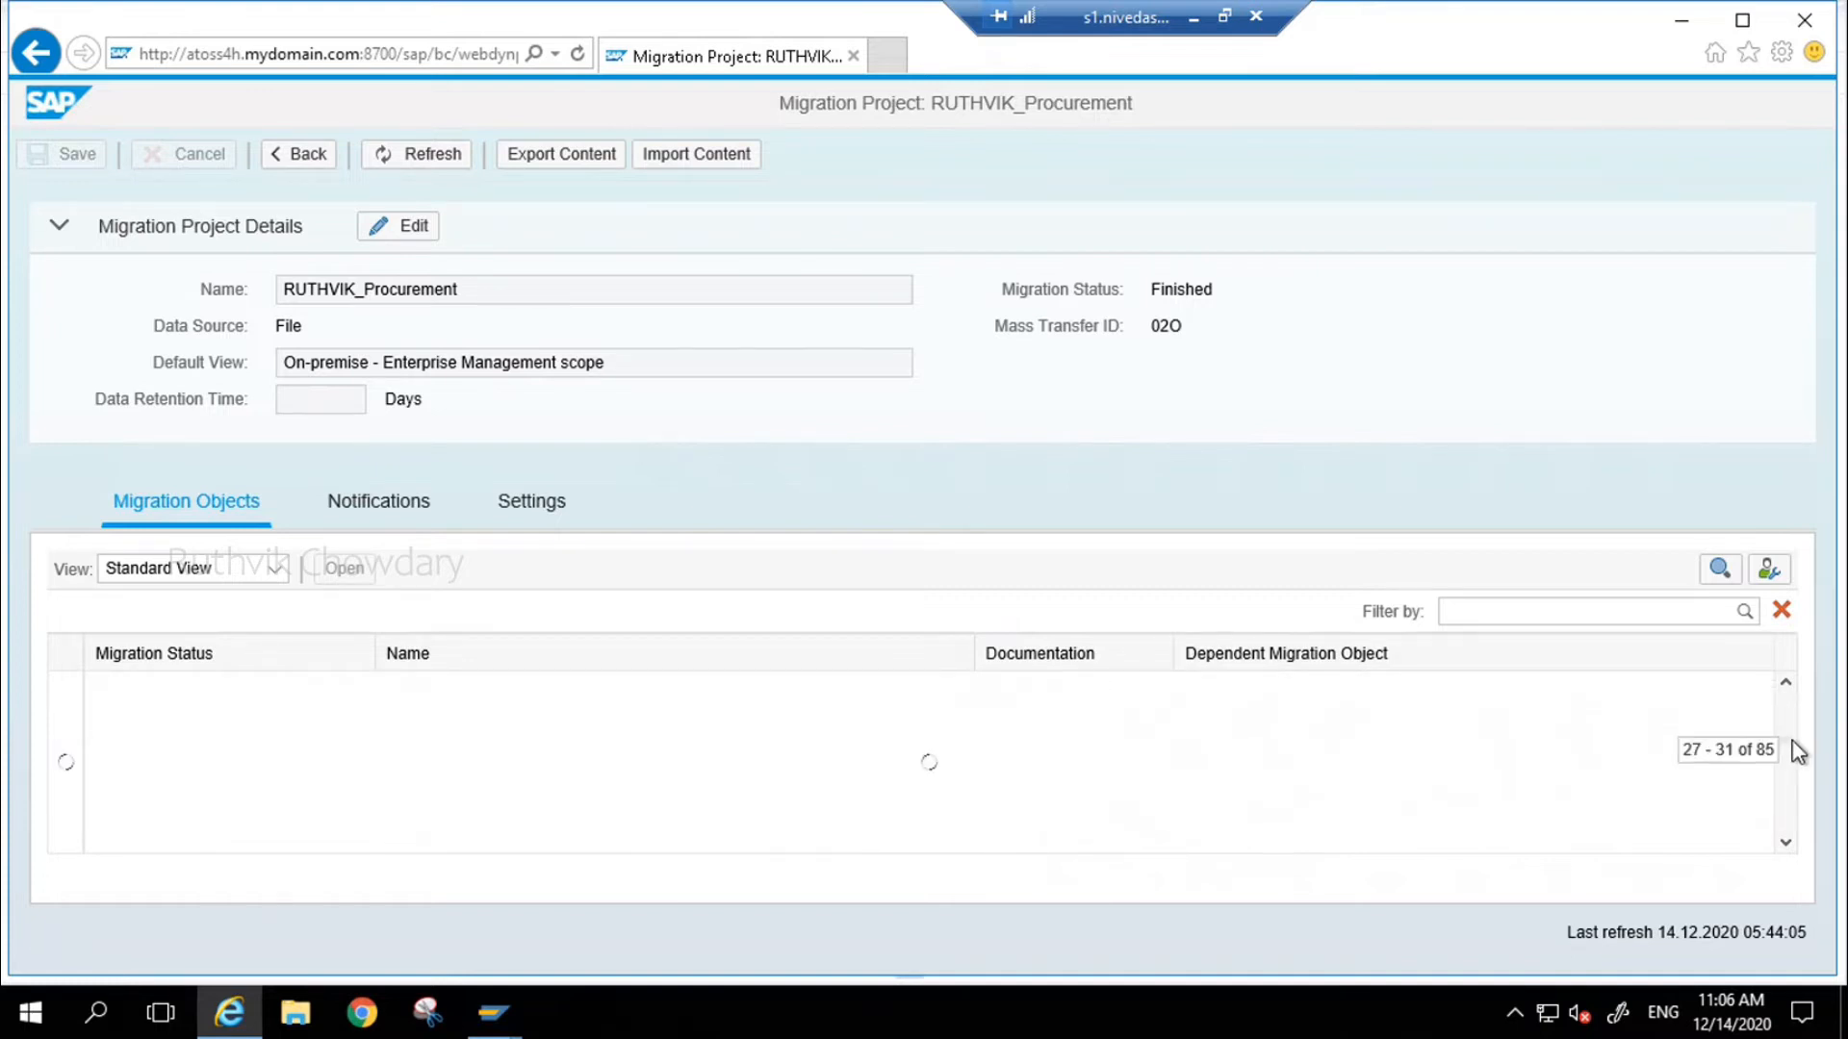
pyautogui.moveTo(1794, 742); pyautogui.dragTo(1794, 749)
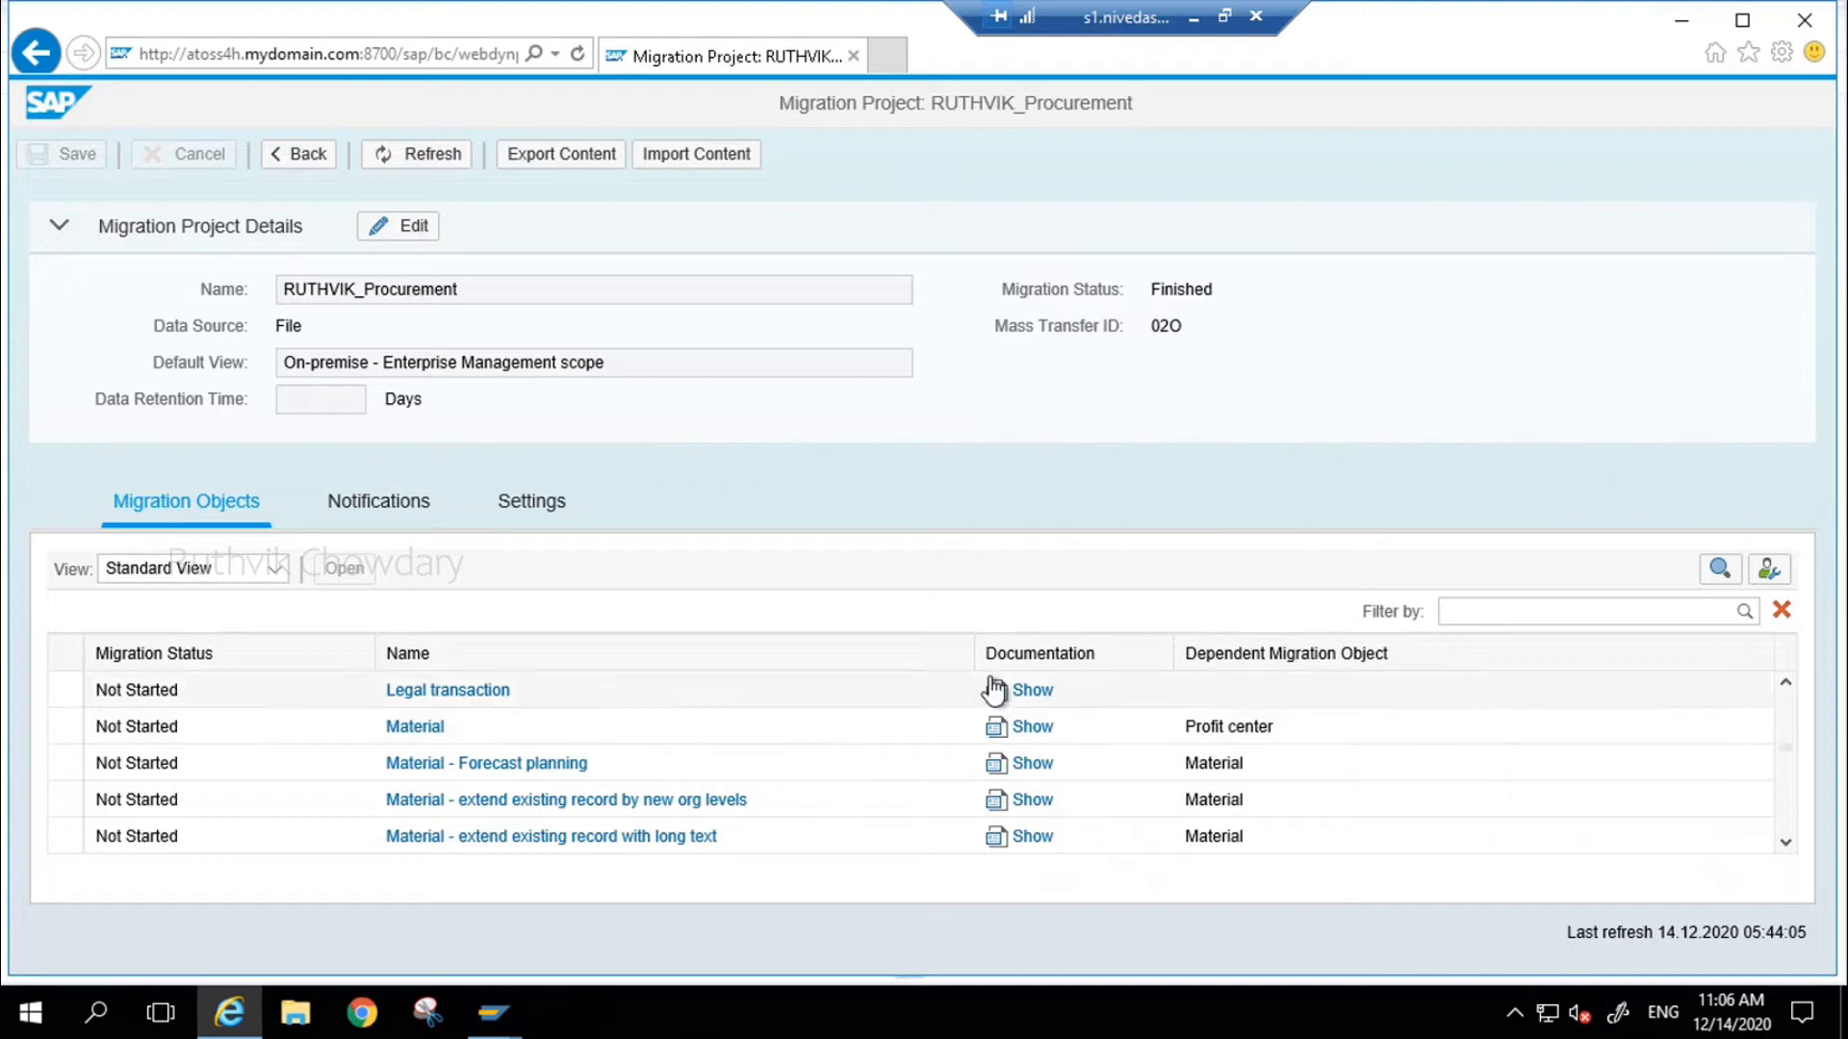
pyautogui.click(1535, 611)
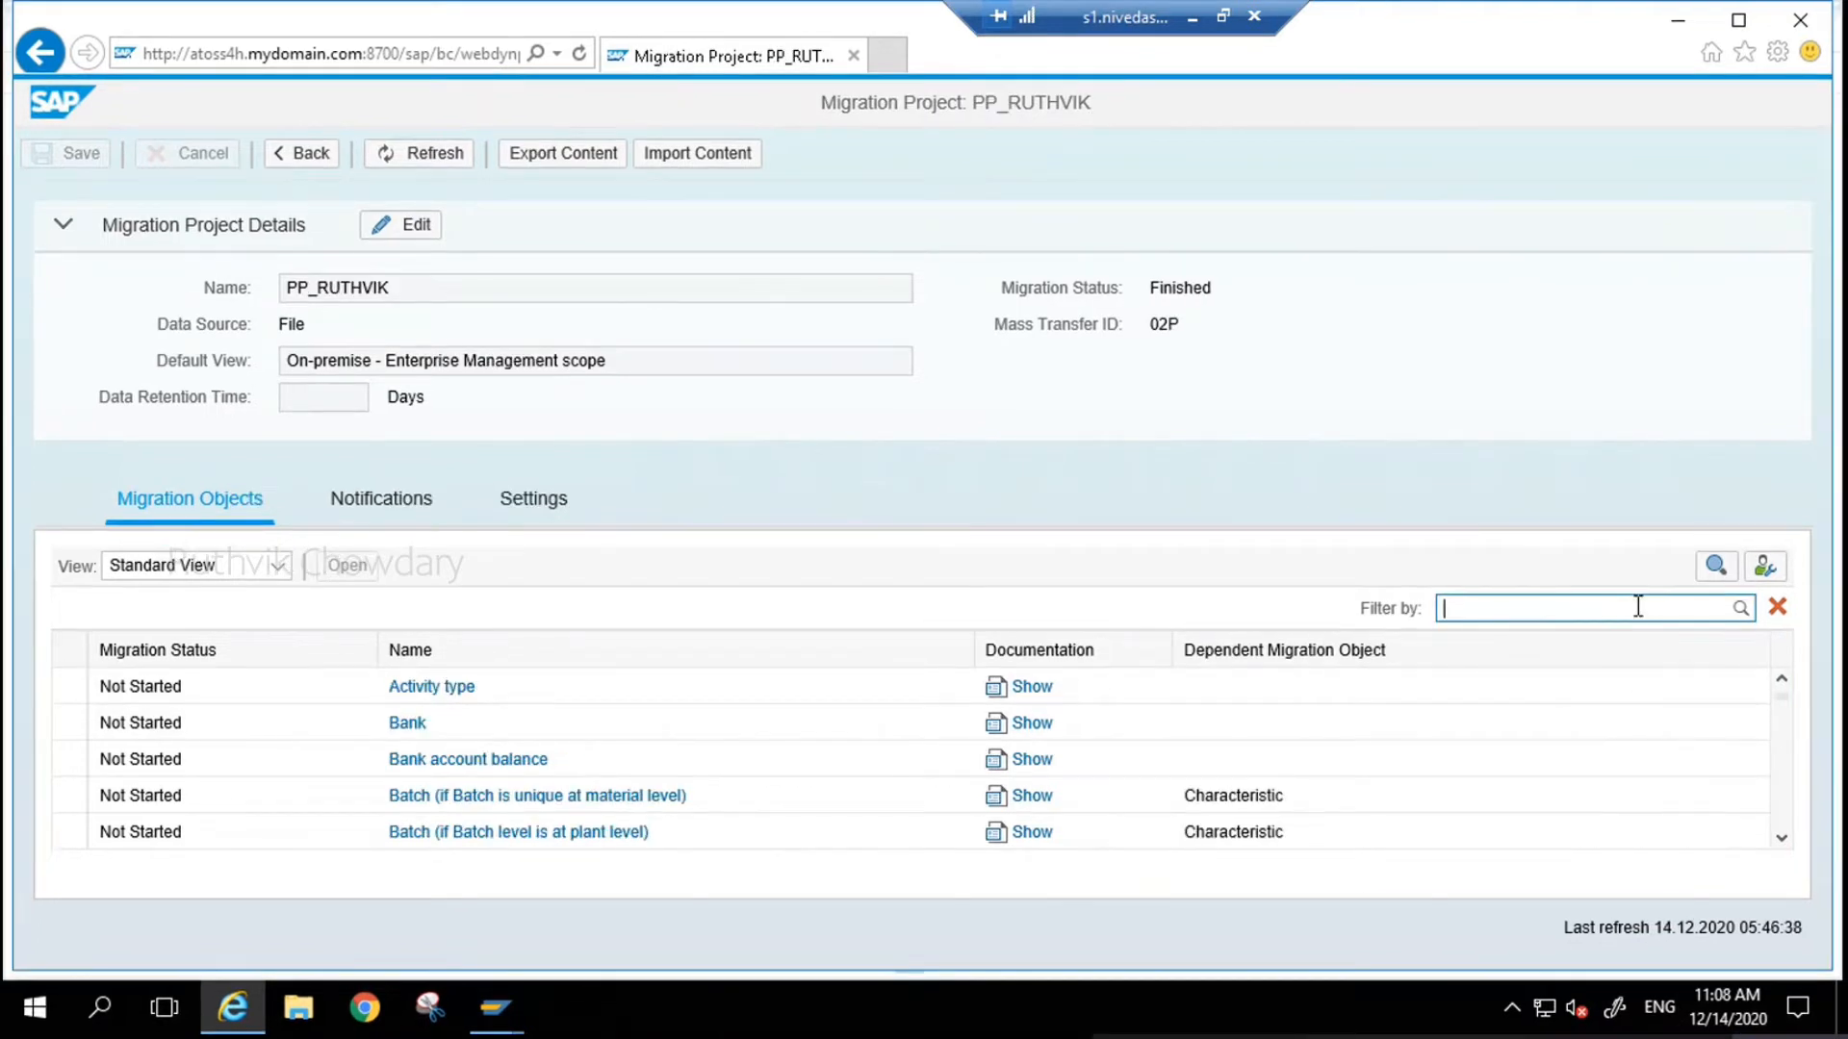
pyautogui.write('vend')
pyautogui.press('BackSpace')
pyautogui.press('BackSpace')
pyautogui.press('BackSpace')
pyautogui.press('BackSpace')
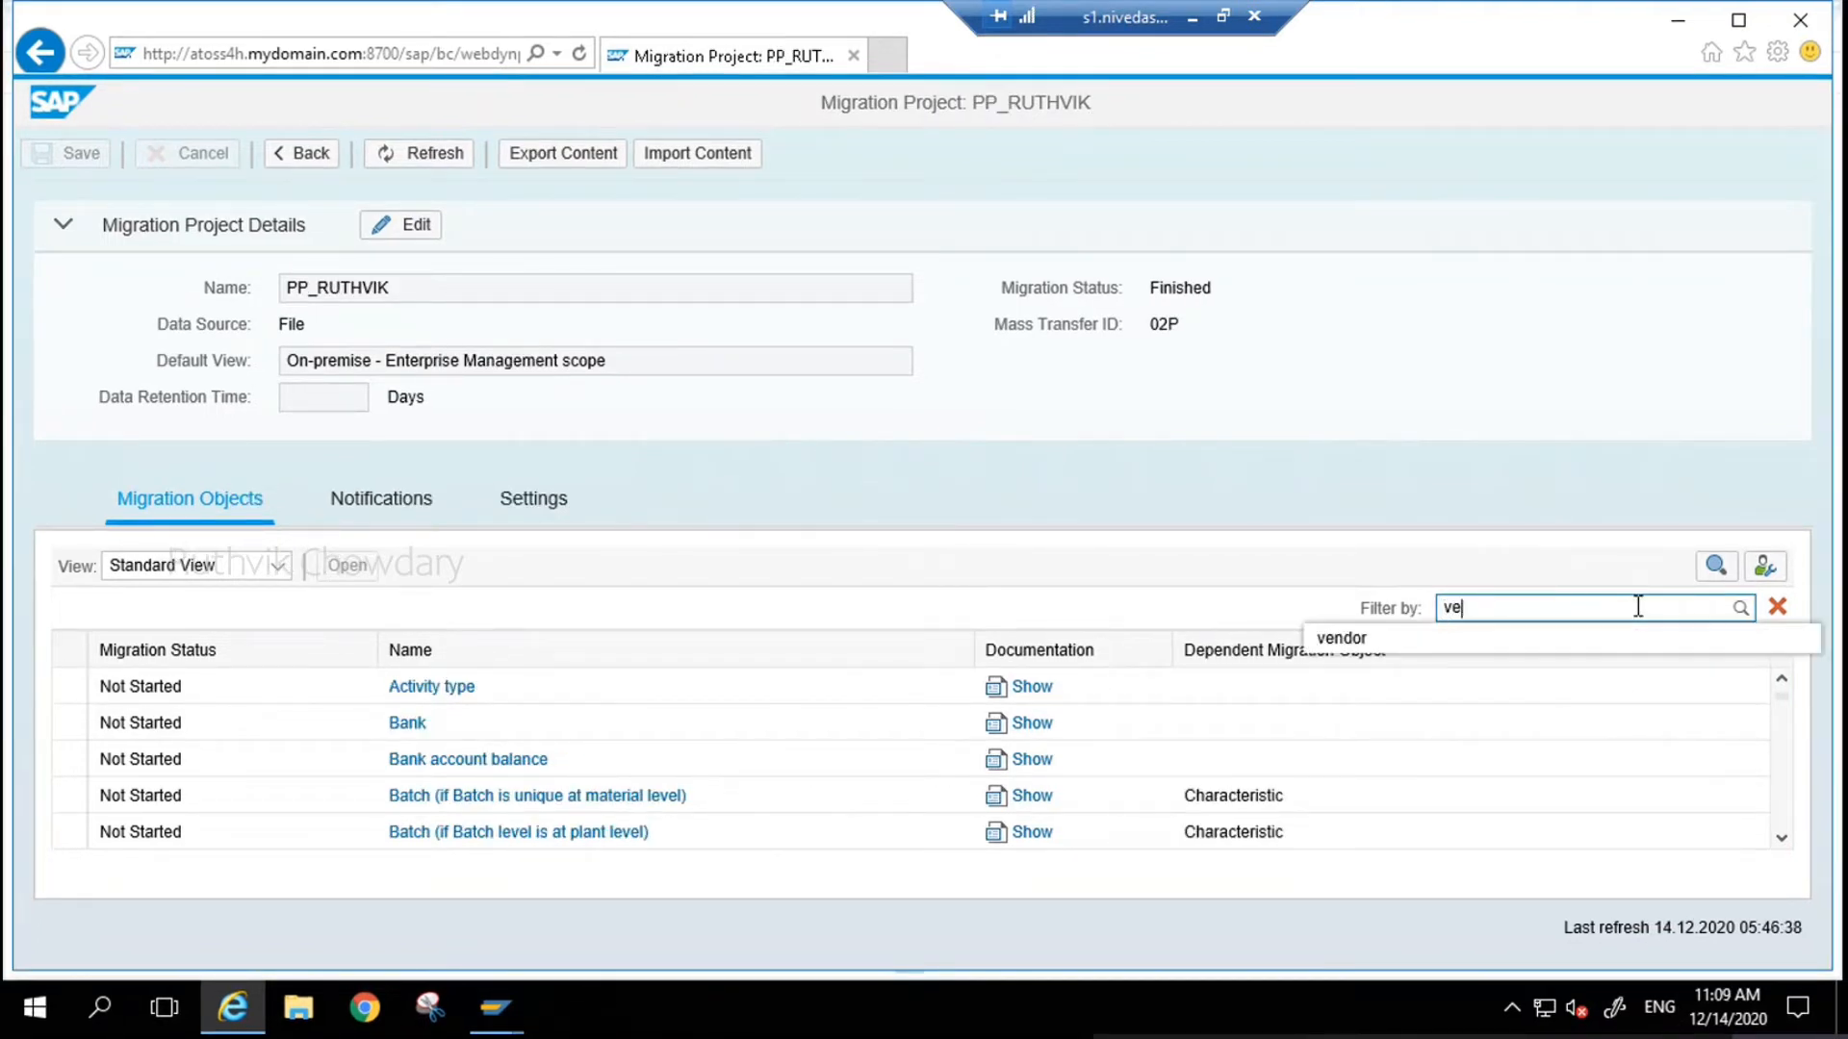
# - Filter the migration objects by "supplier" and open the Supplier object, accepting its copy into the migration project
pyautogui.write('supp')
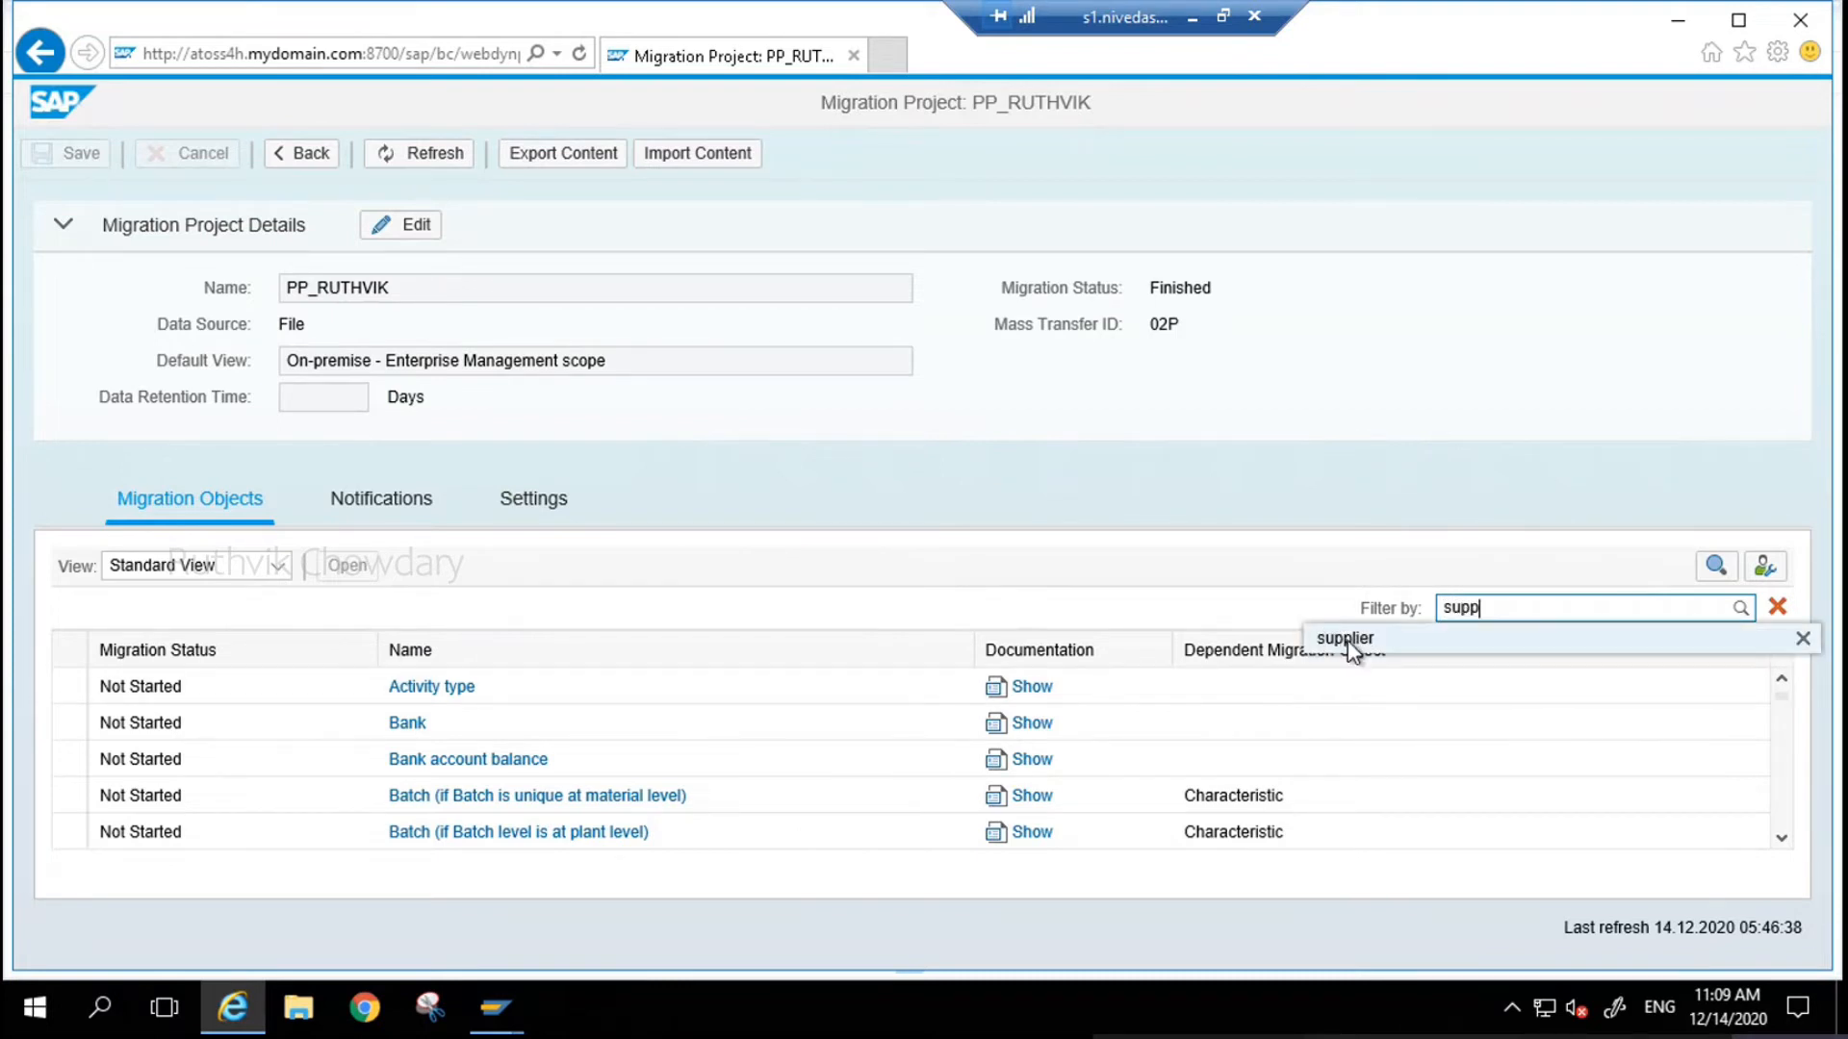
pyautogui.click(1348, 641)
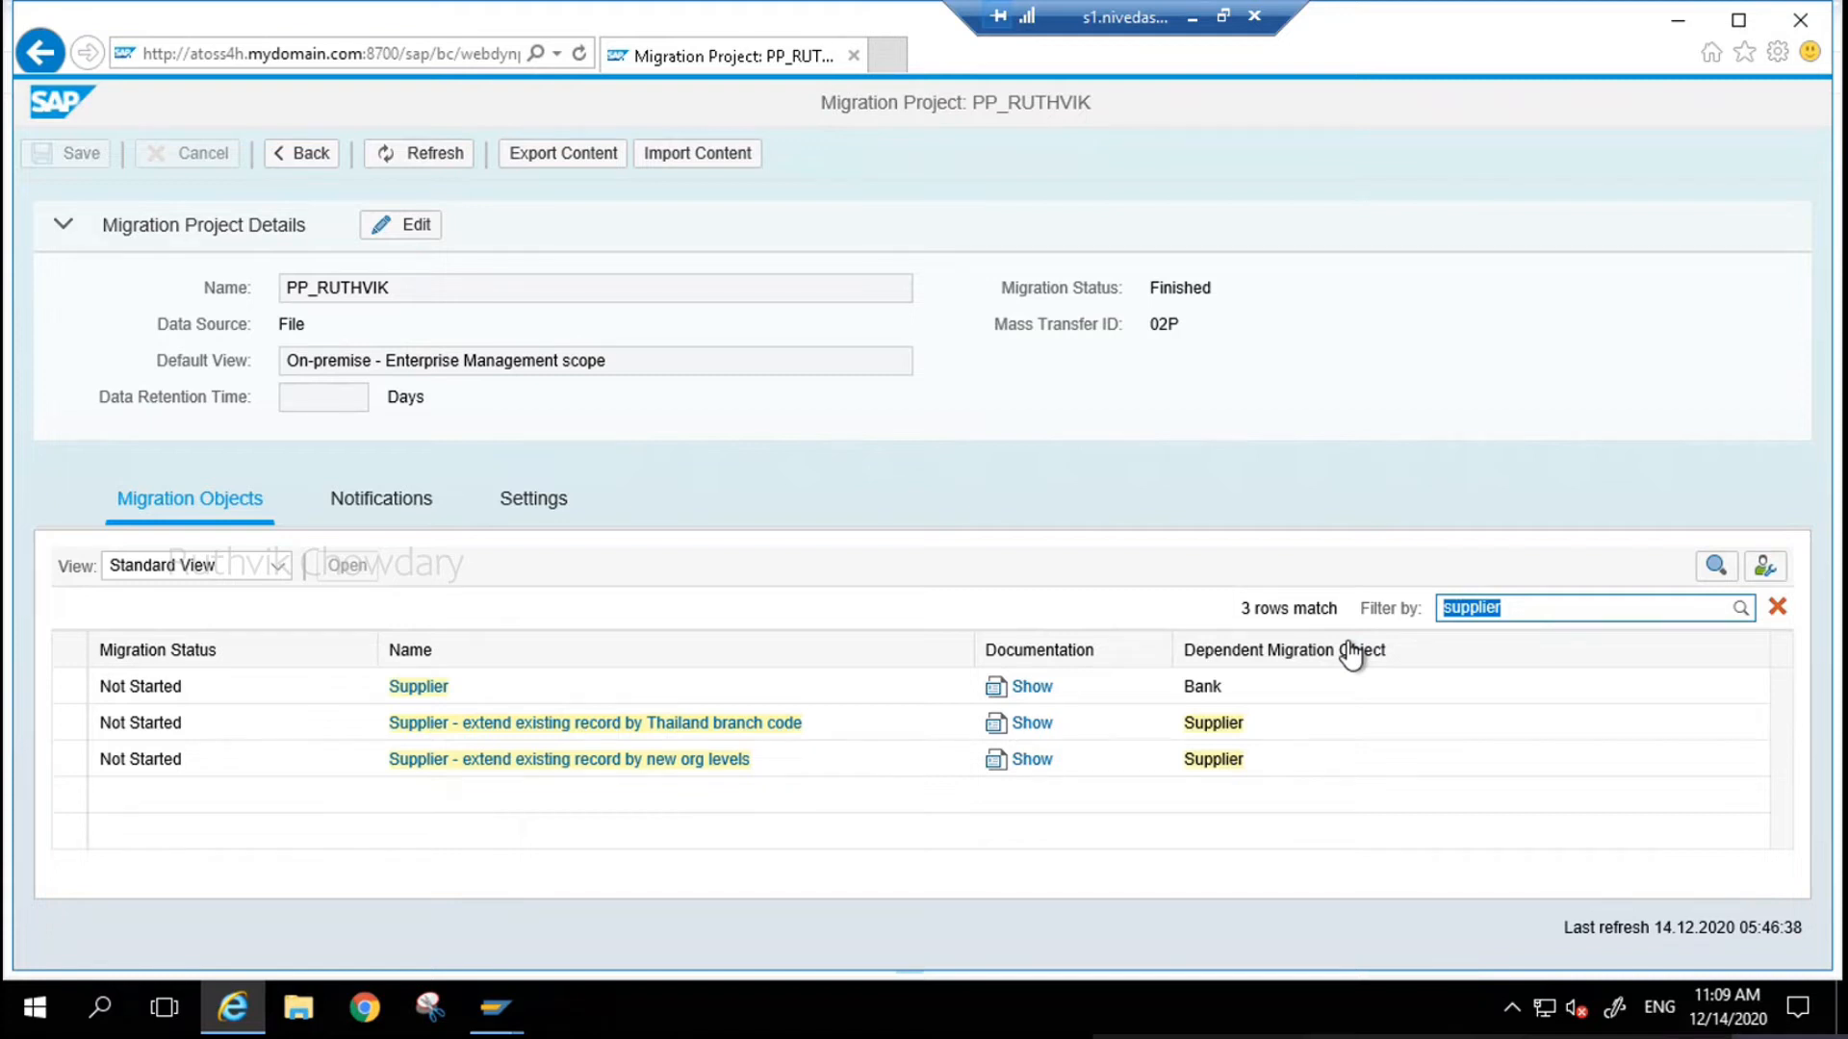
pyautogui.click(69, 687)
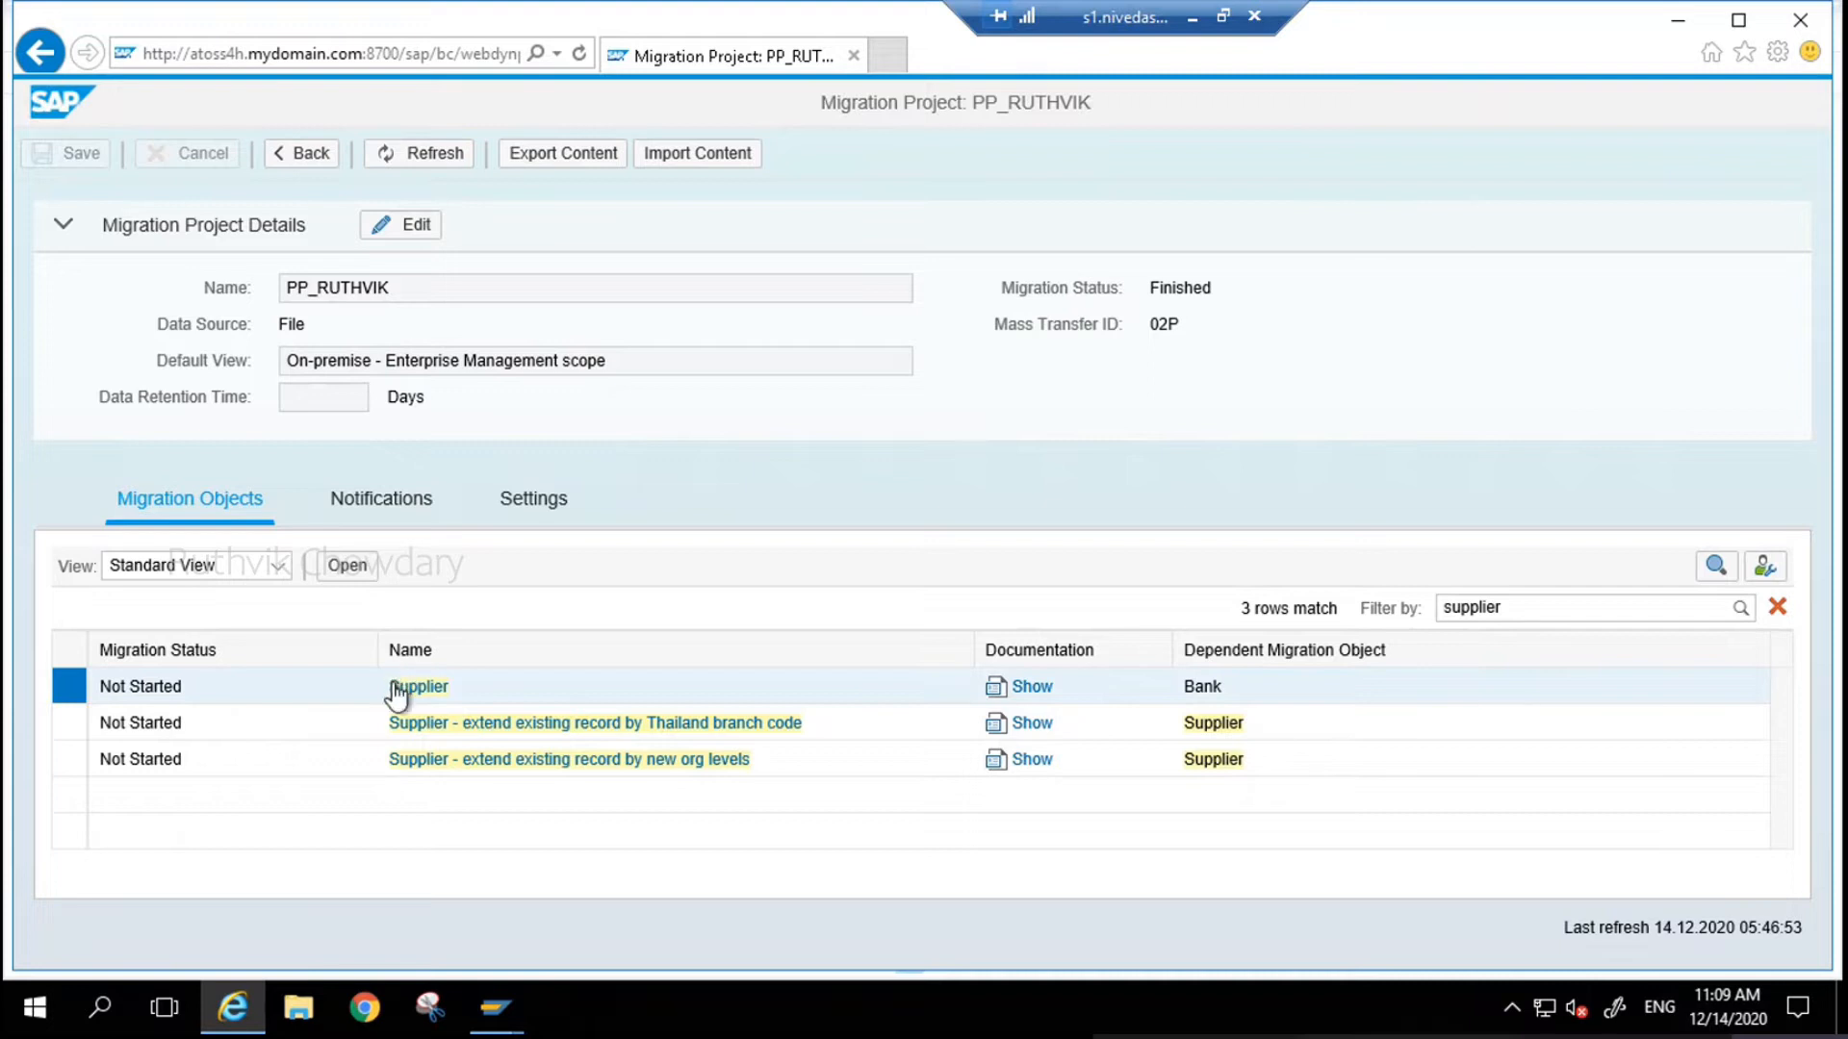
pyautogui.click(442, 689)
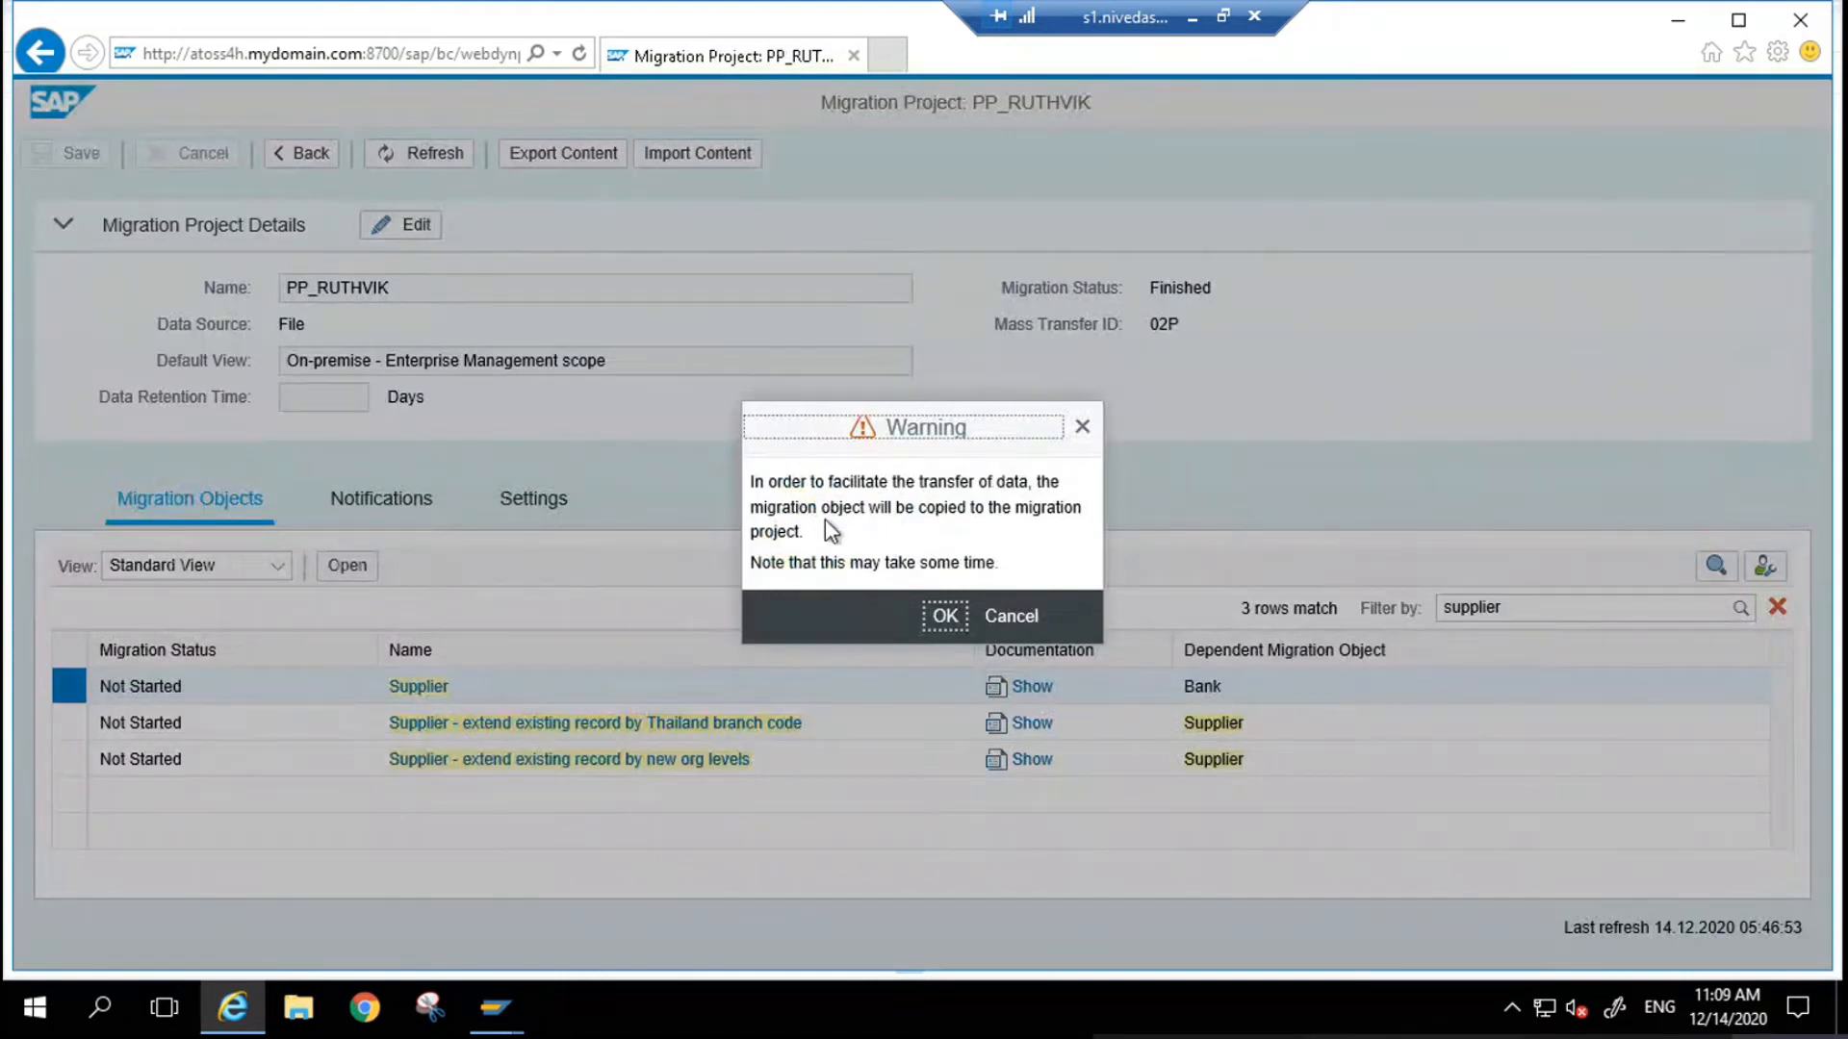
pyautogui.click(944, 625)
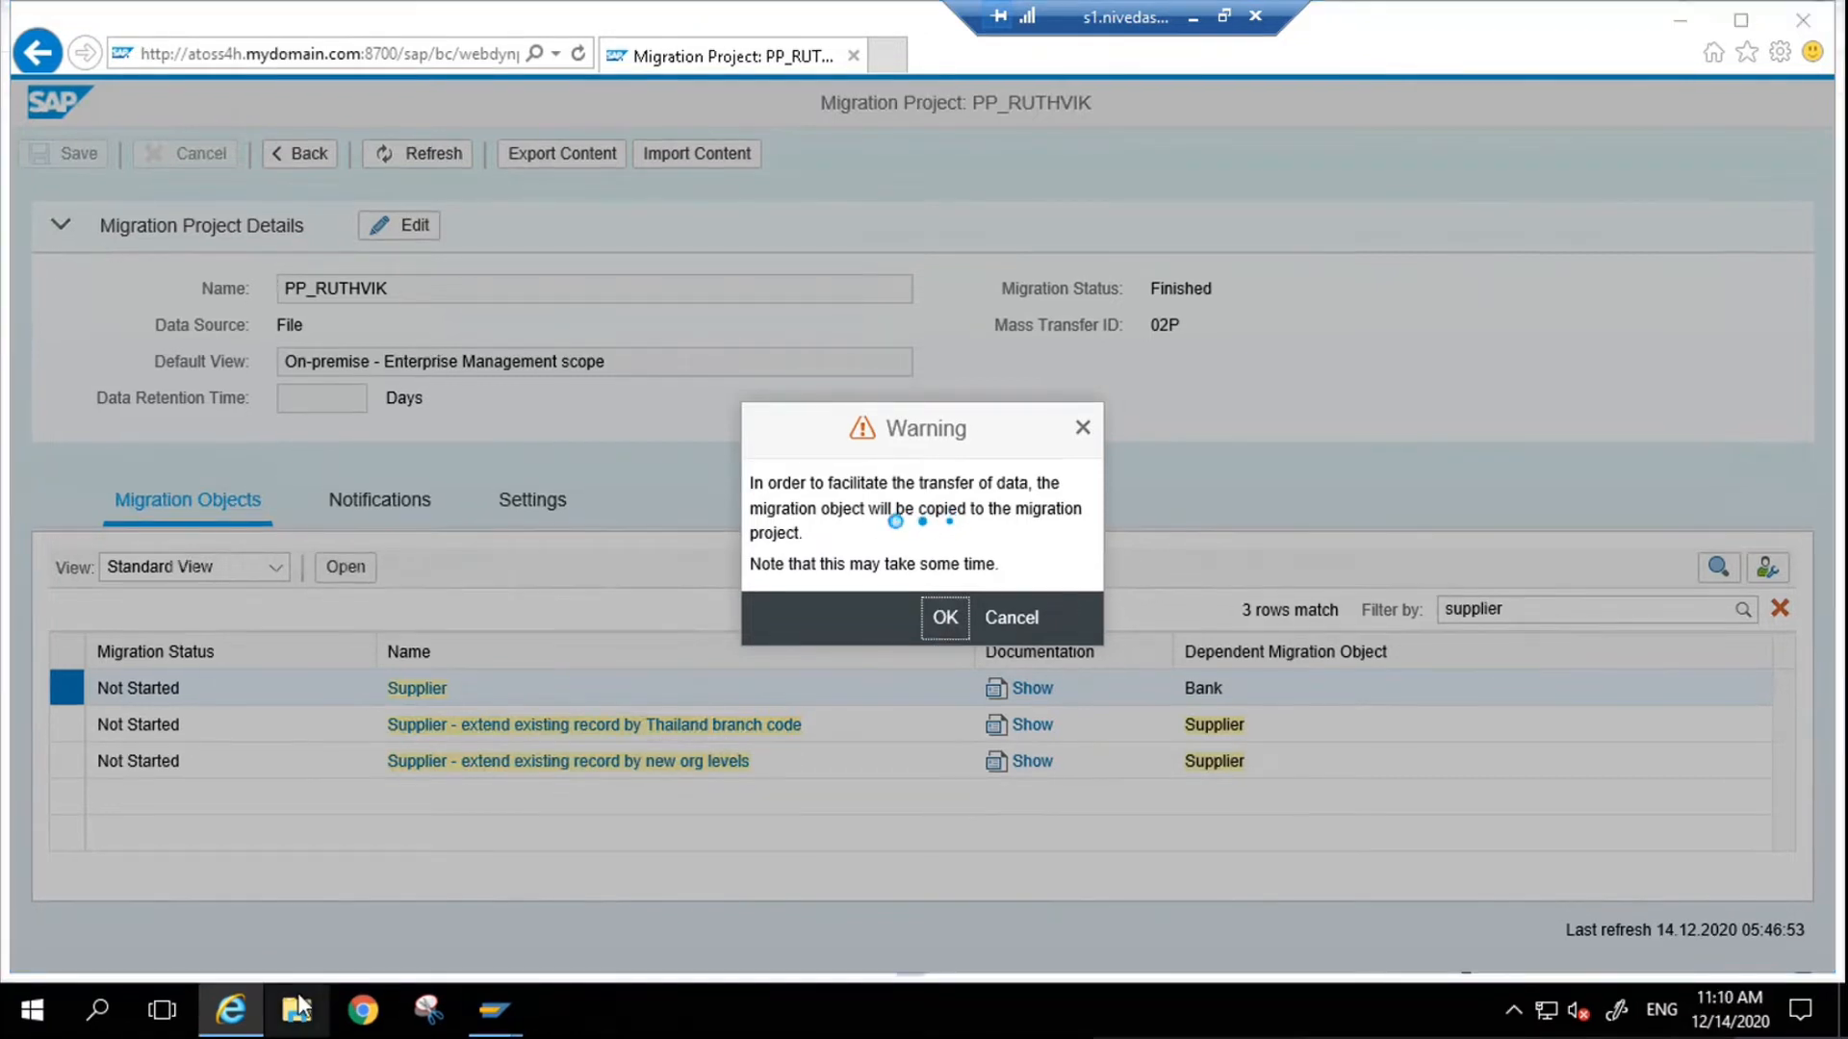
# - Switch to File Explorer and open the EN_Supplier template from the LTMC folder in Excel
pyautogui.click(299, 1008)
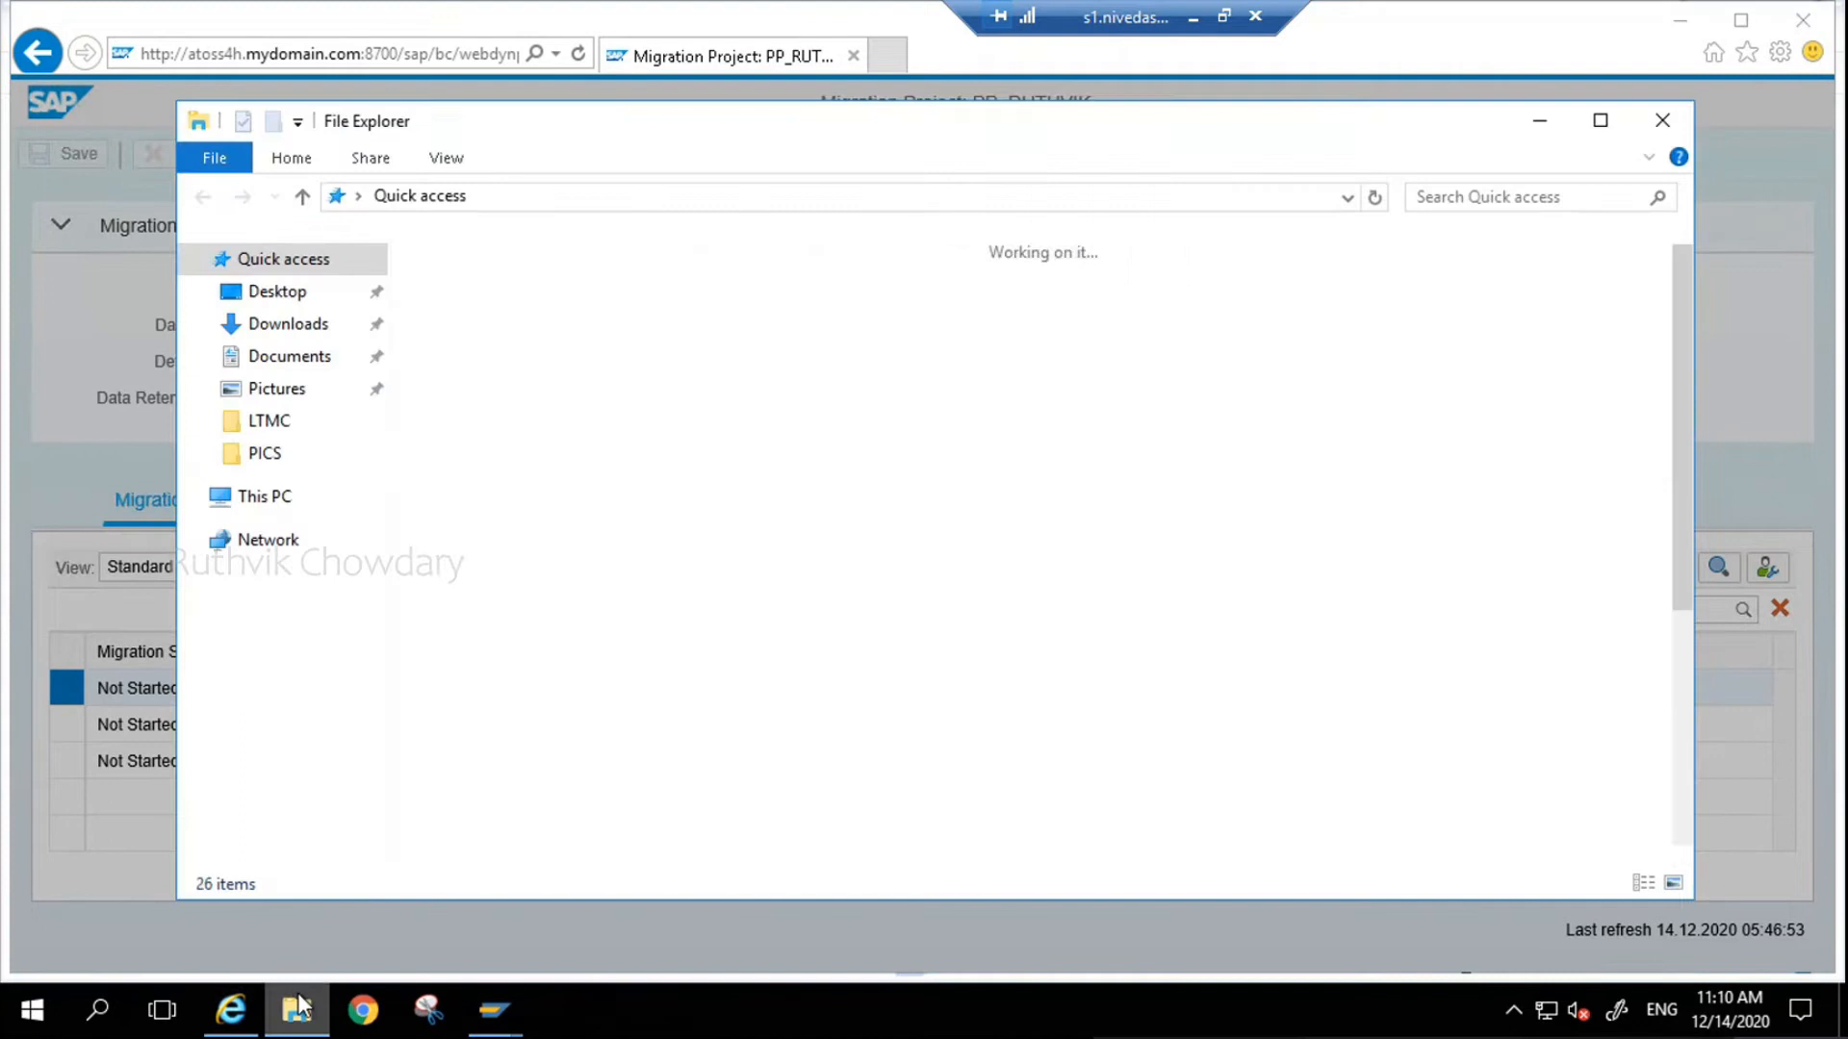
pyautogui.click(279, 420)
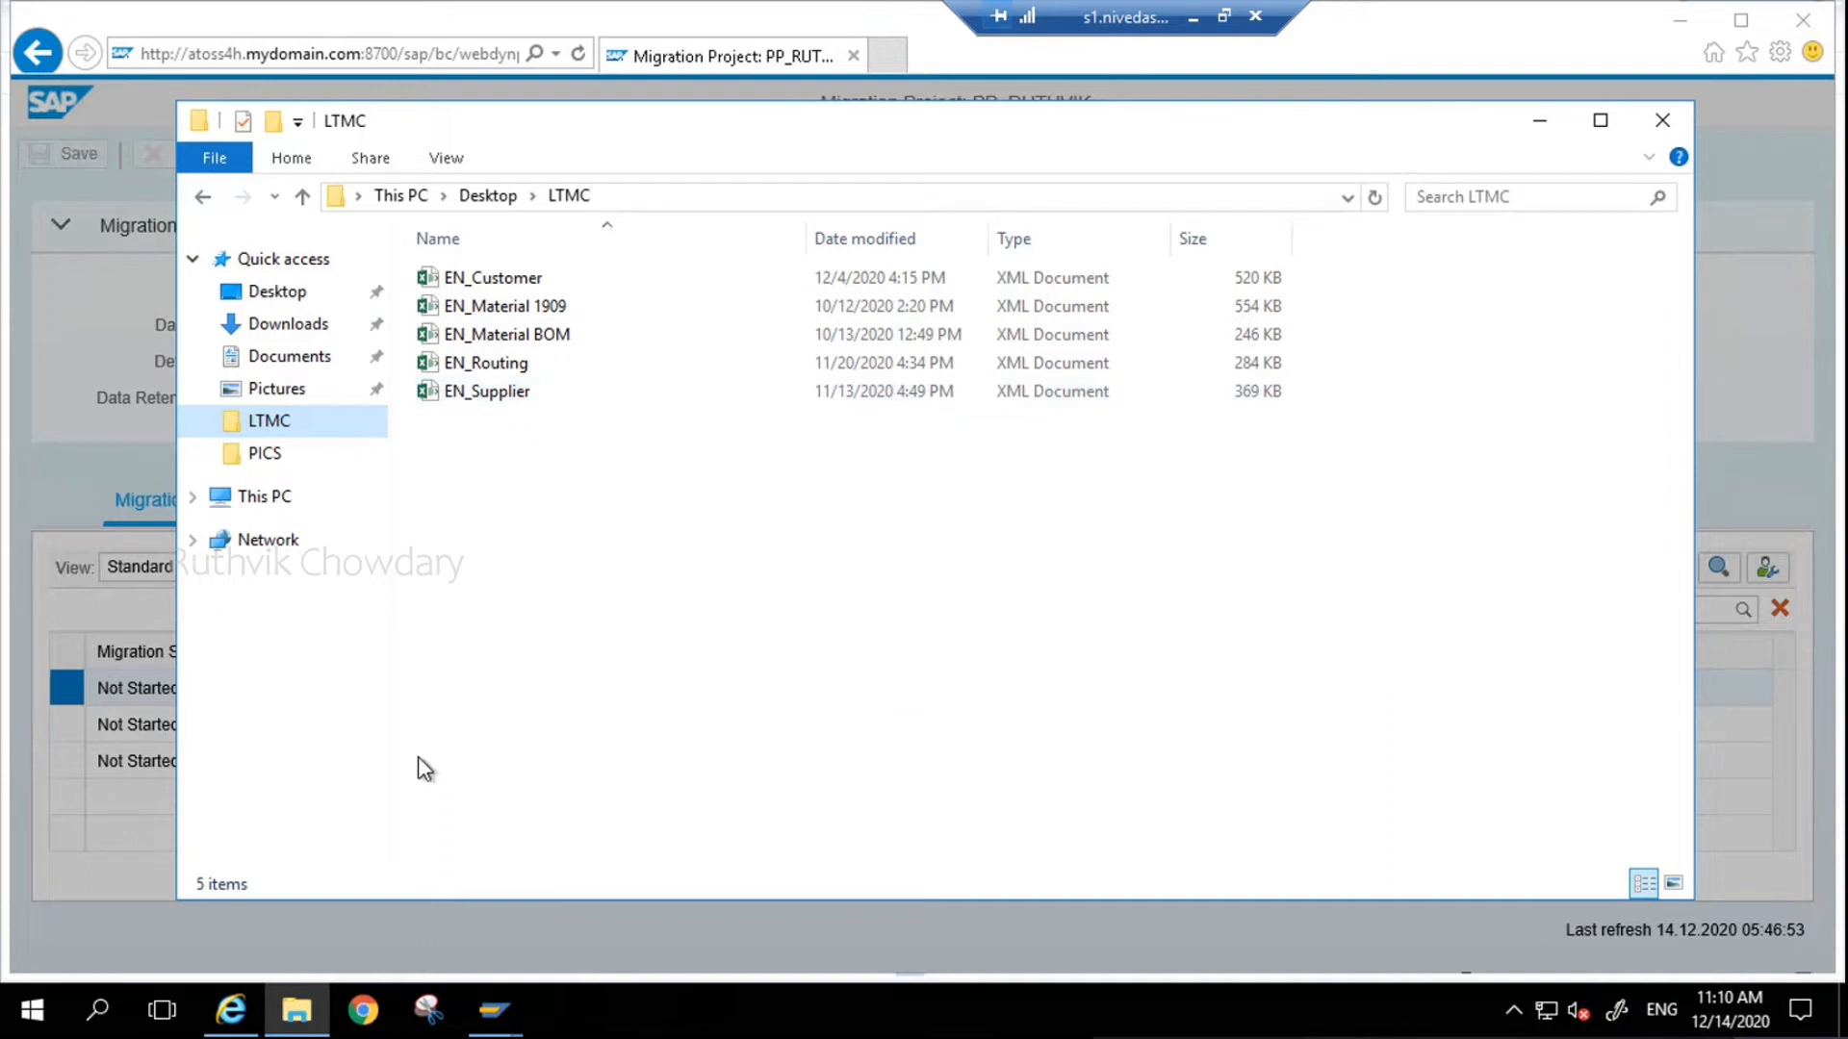
pyautogui.doubleClick(484, 403)
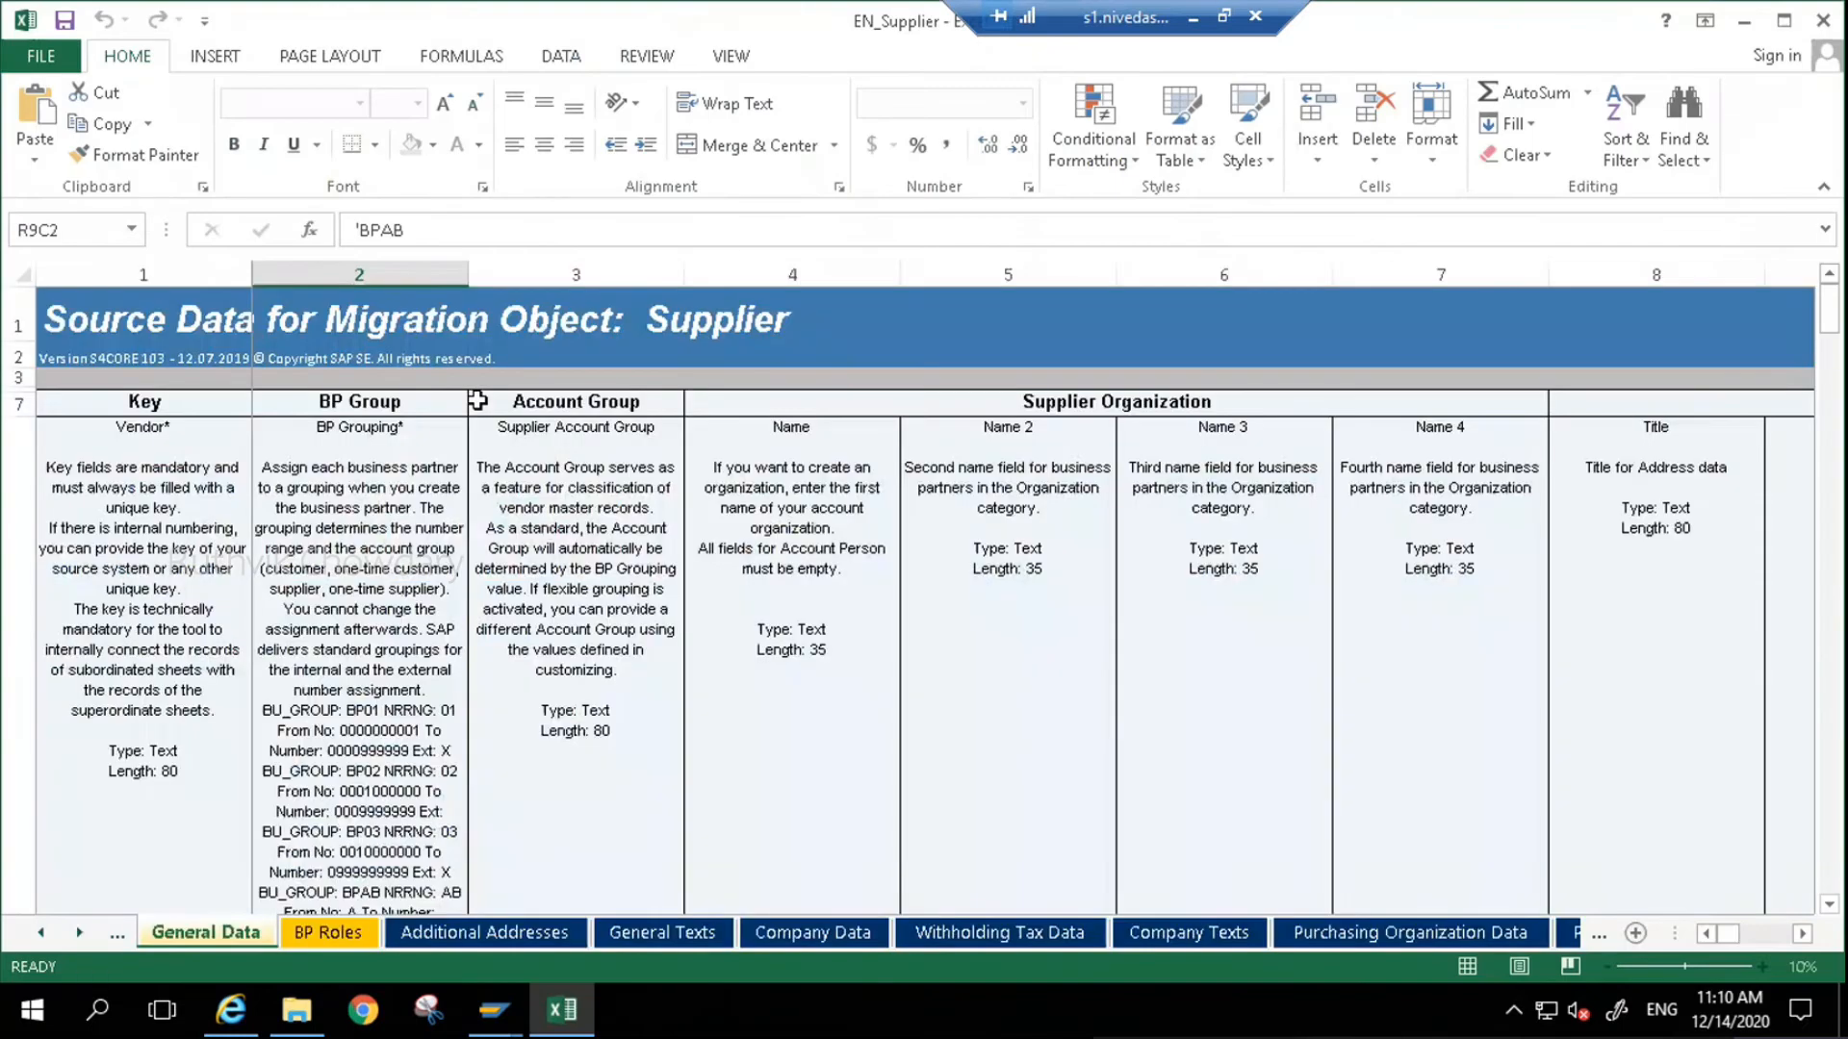
# - Read the template's Introduction sheet, covering the field list, mandatory and optional sheets, column information and data types
pyautogui.click(44, 940)
pyautogui.click(44, 939)
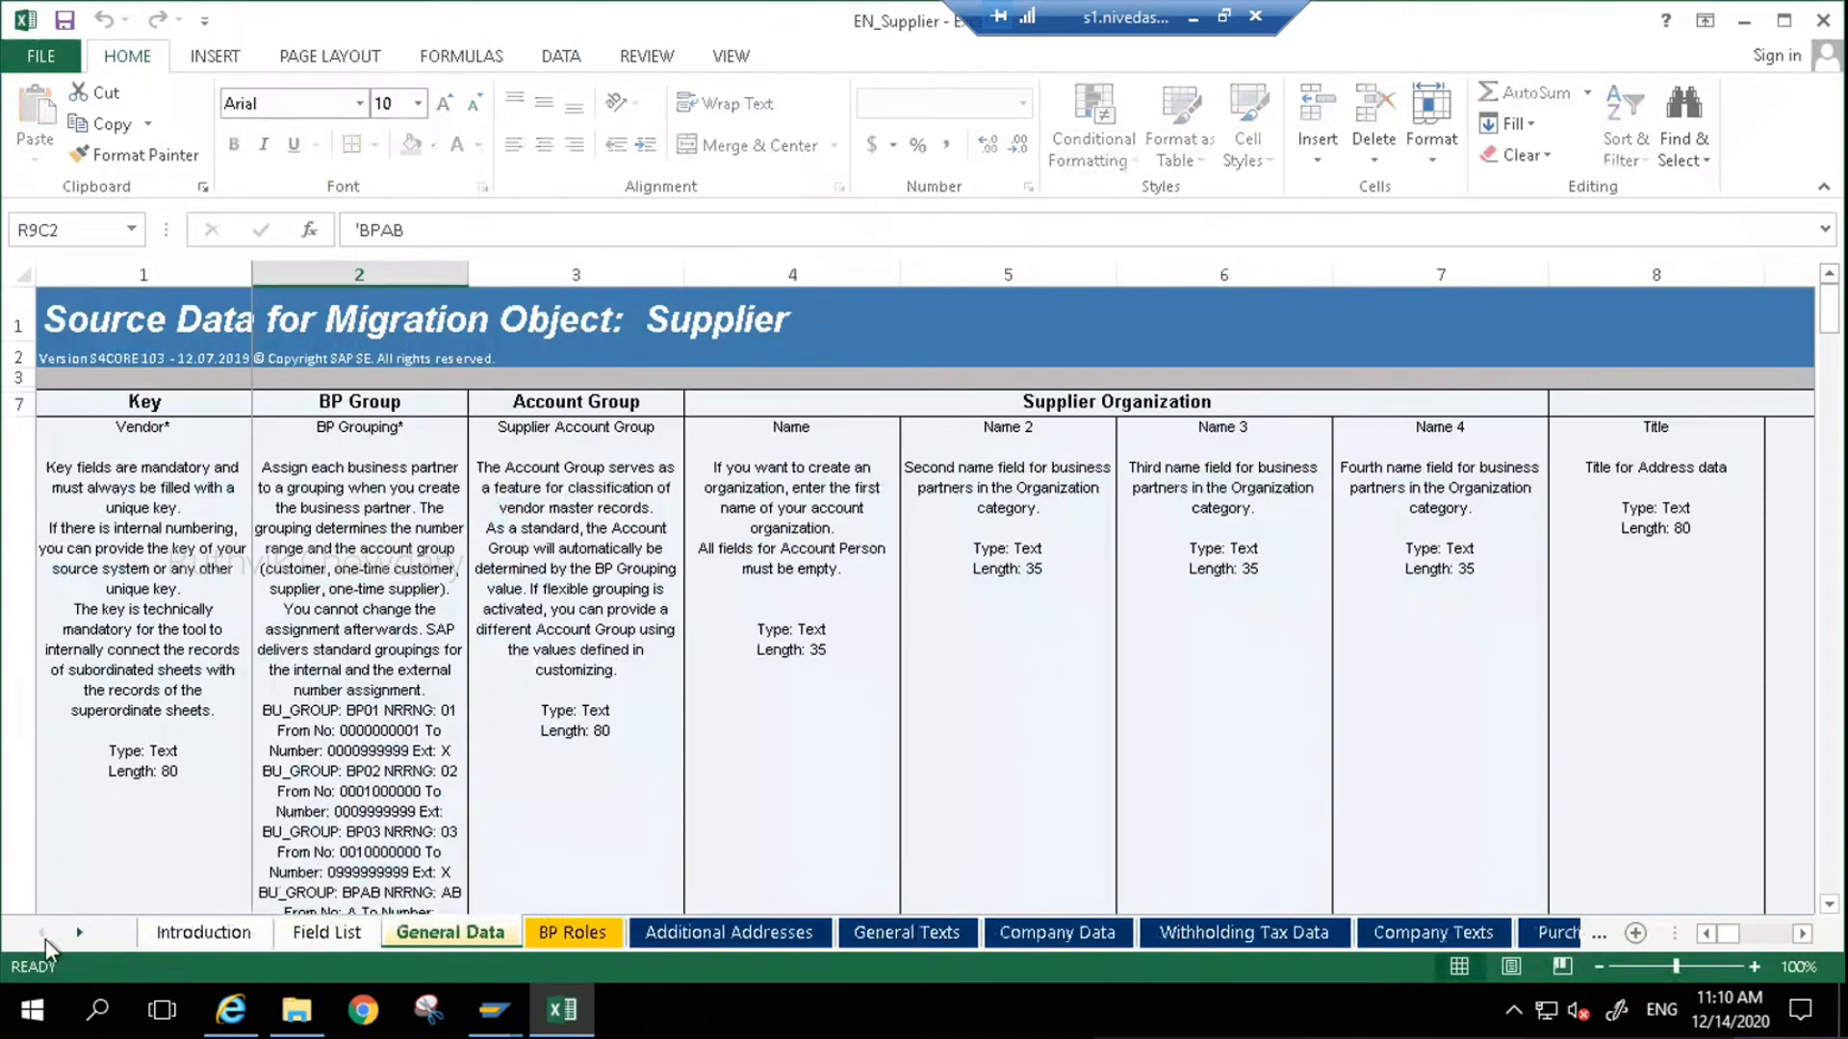
pyautogui.click(220, 941)
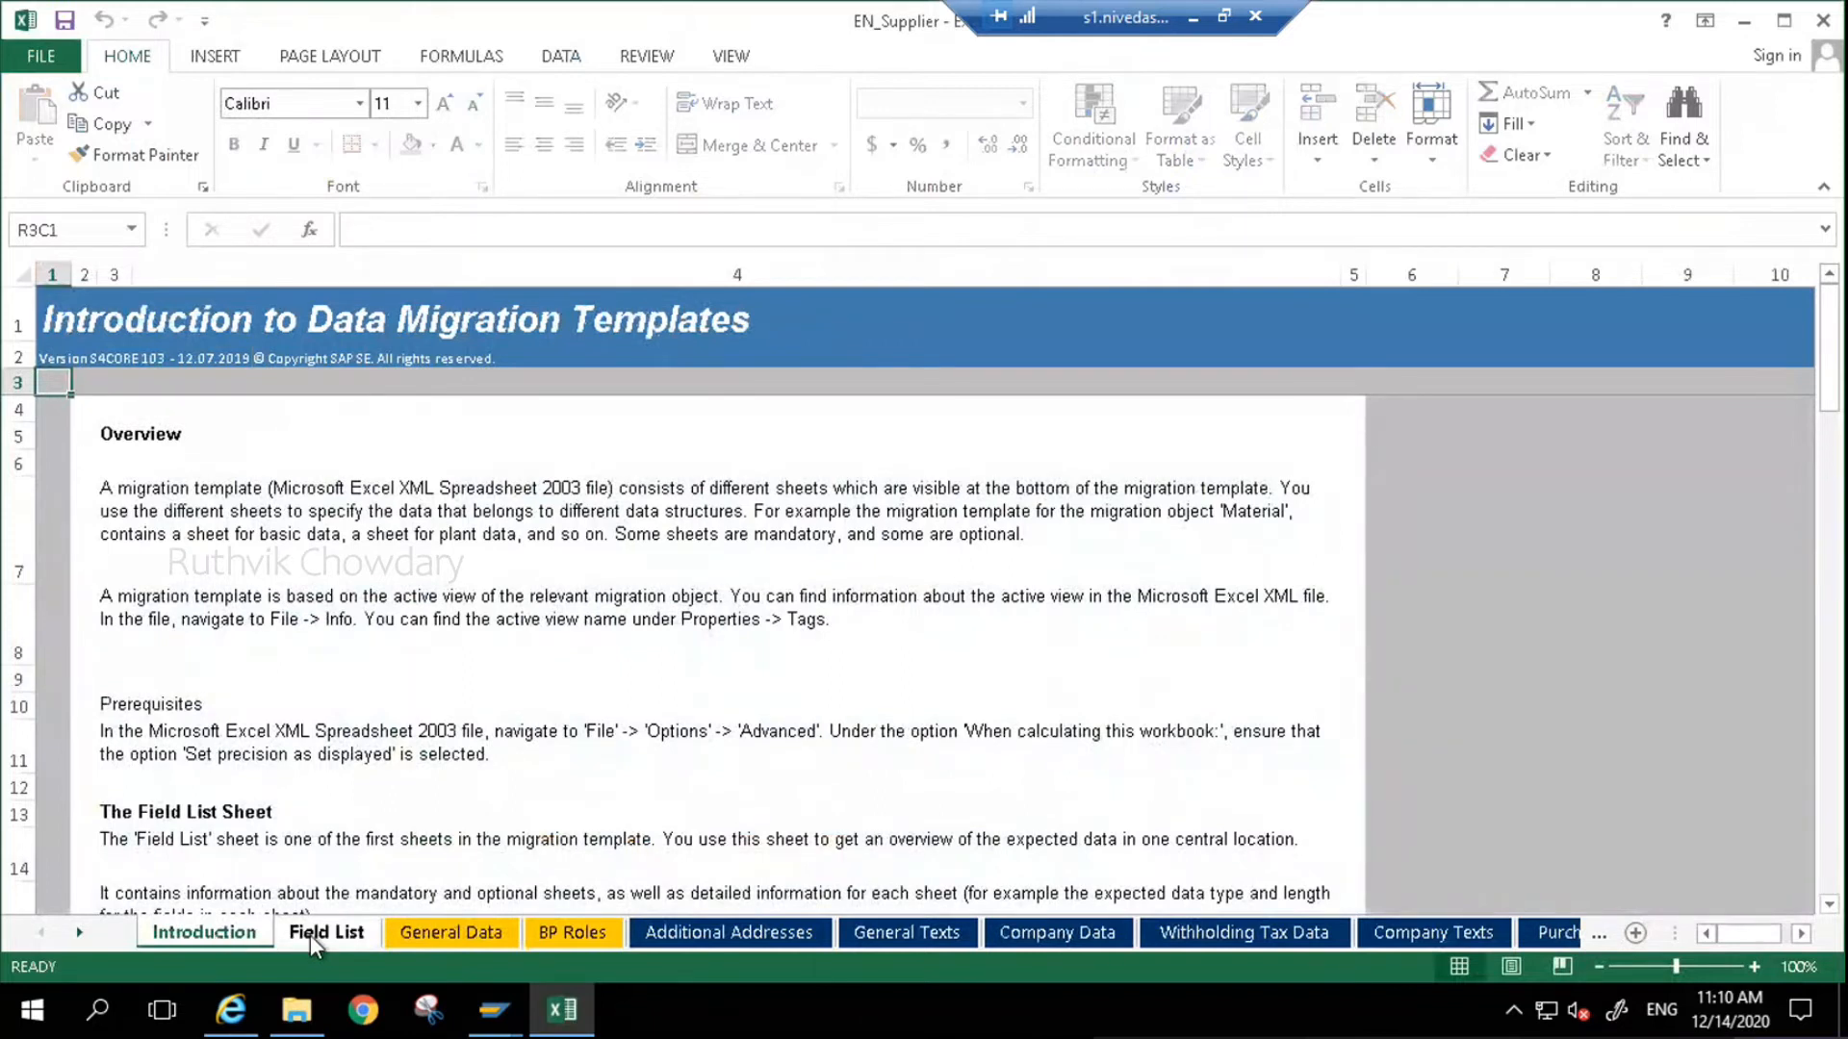
pyautogui.scroll(-3, 225, 730)
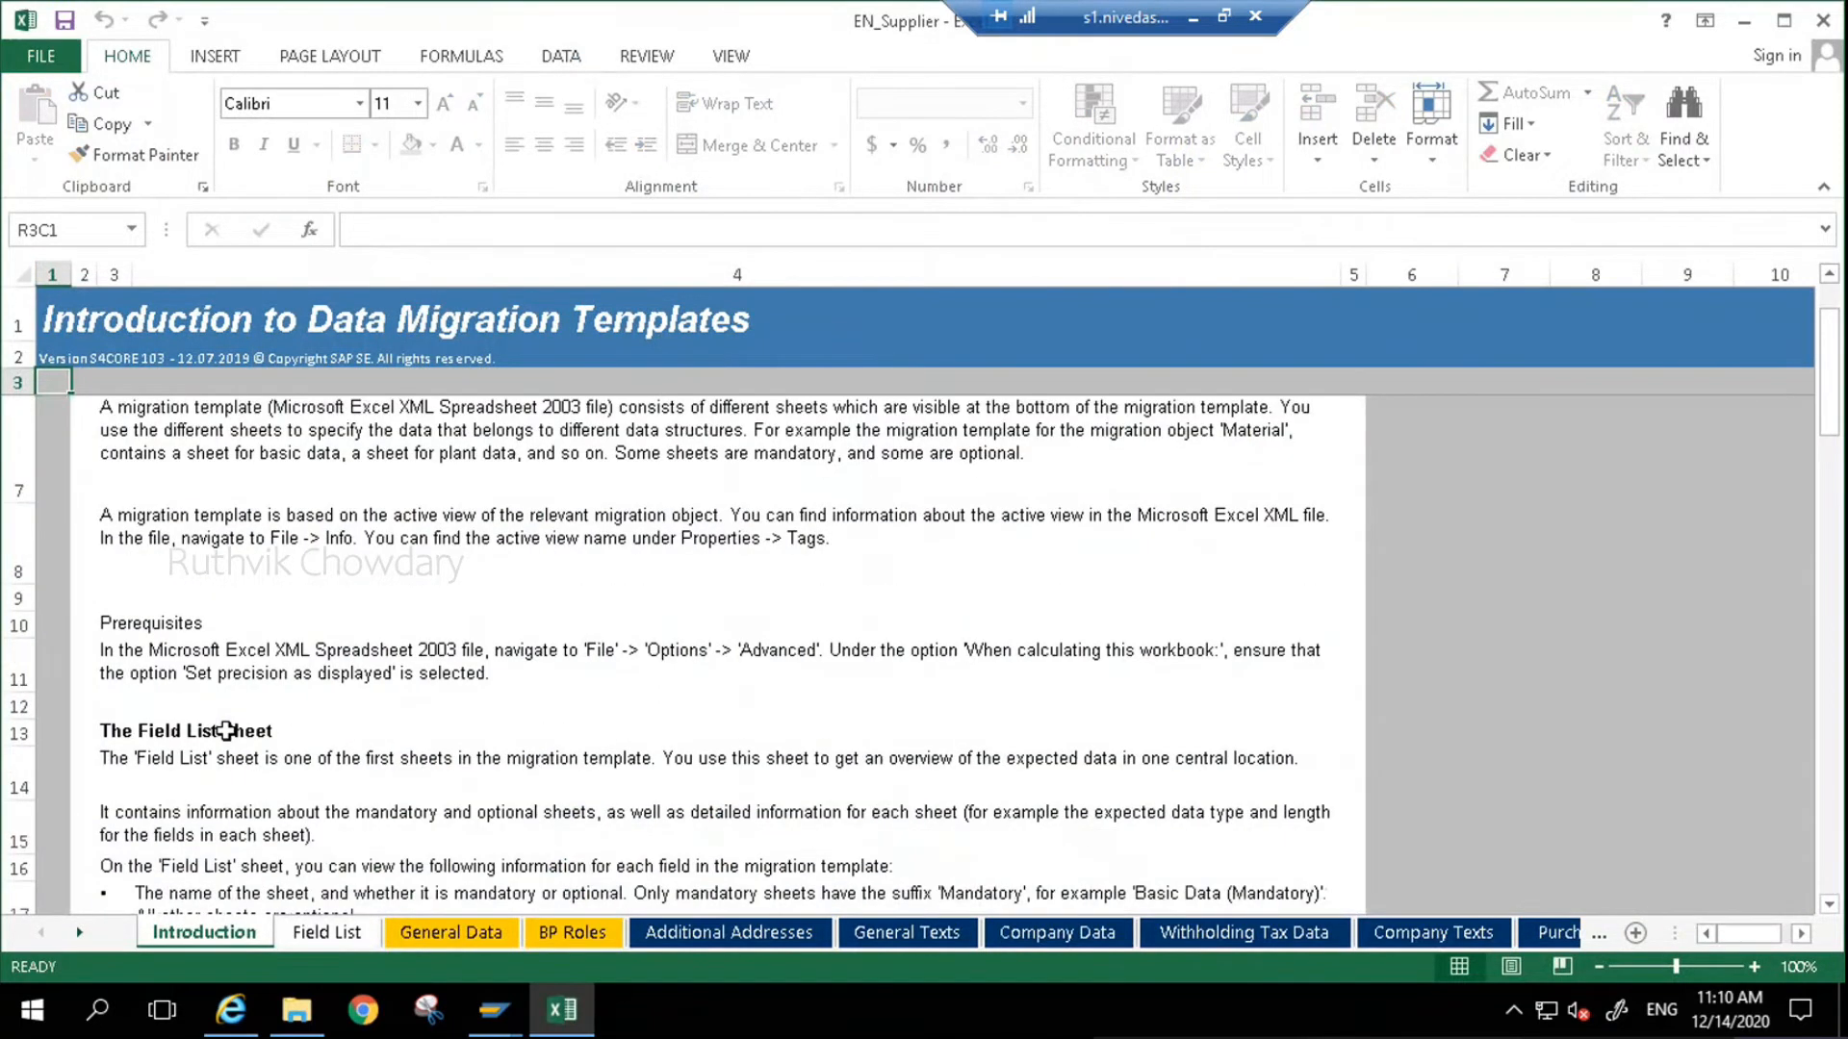
pyautogui.scroll(-3, 225, 730)
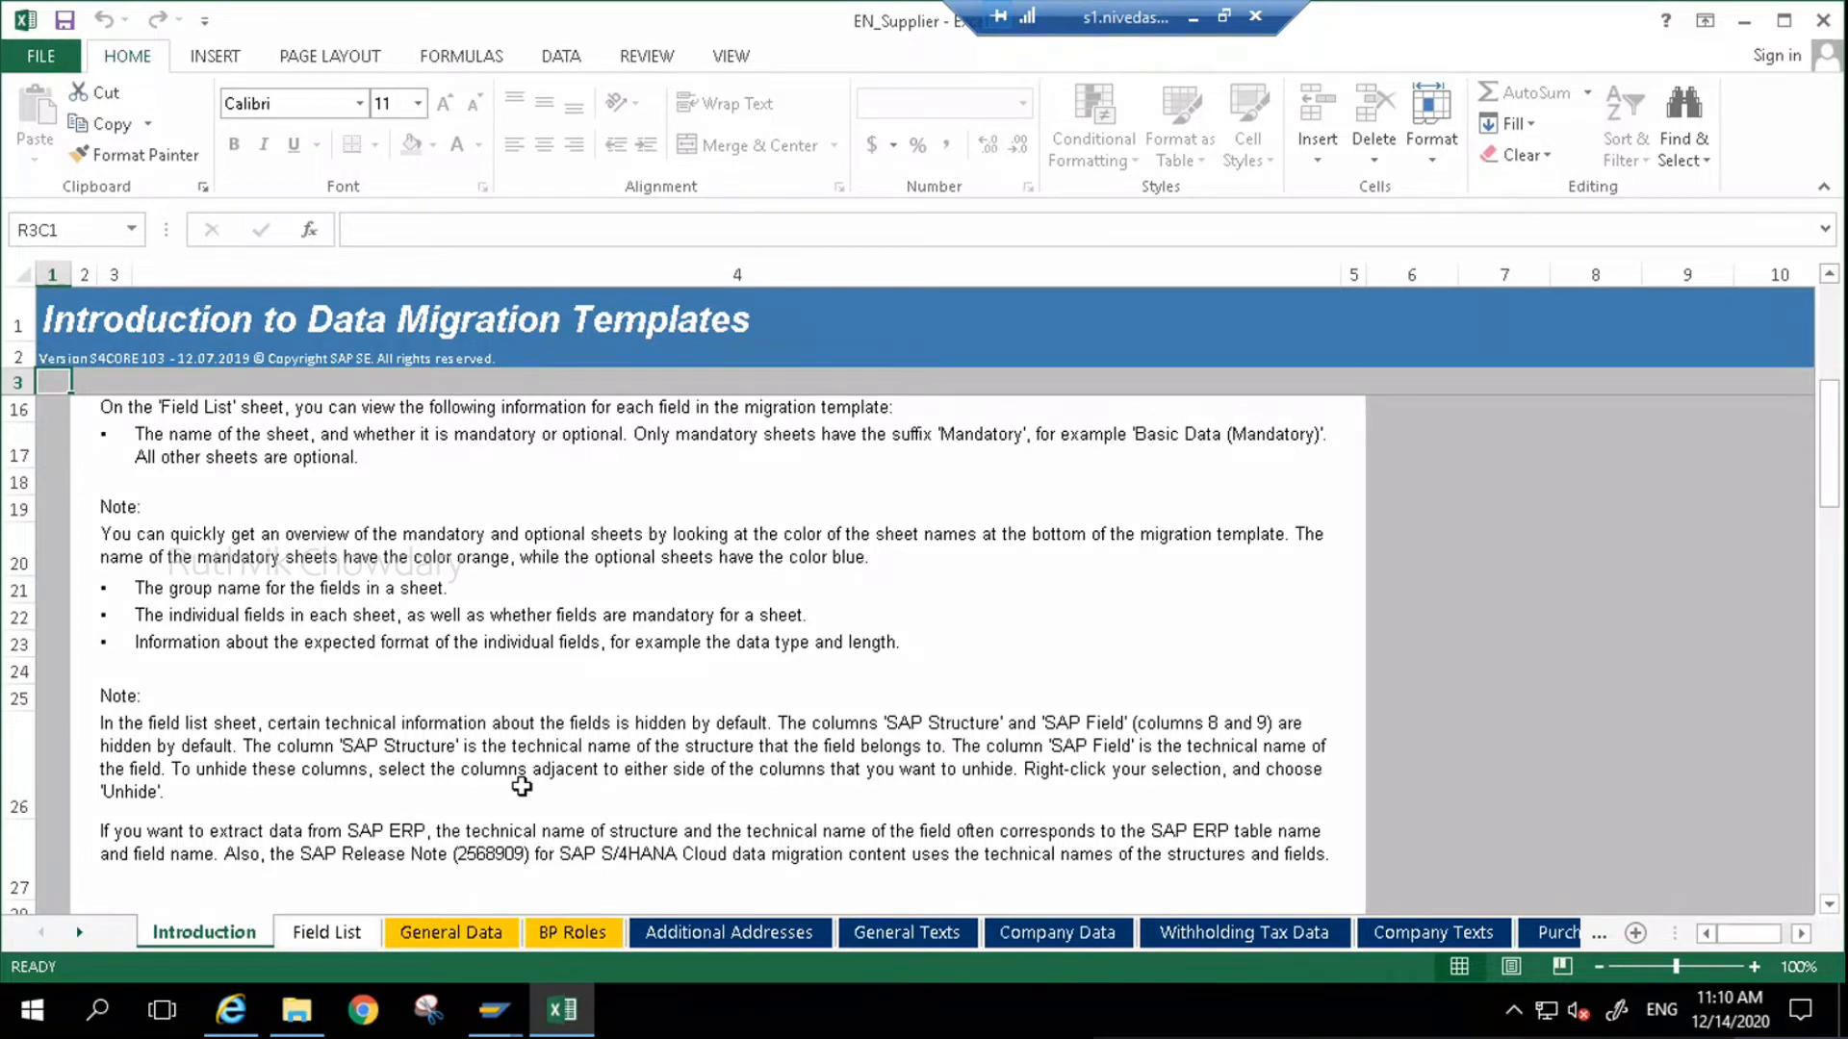
pyautogui.scroll(4, 522, 786)
pyautogui.scroll(-2, 413, 752)
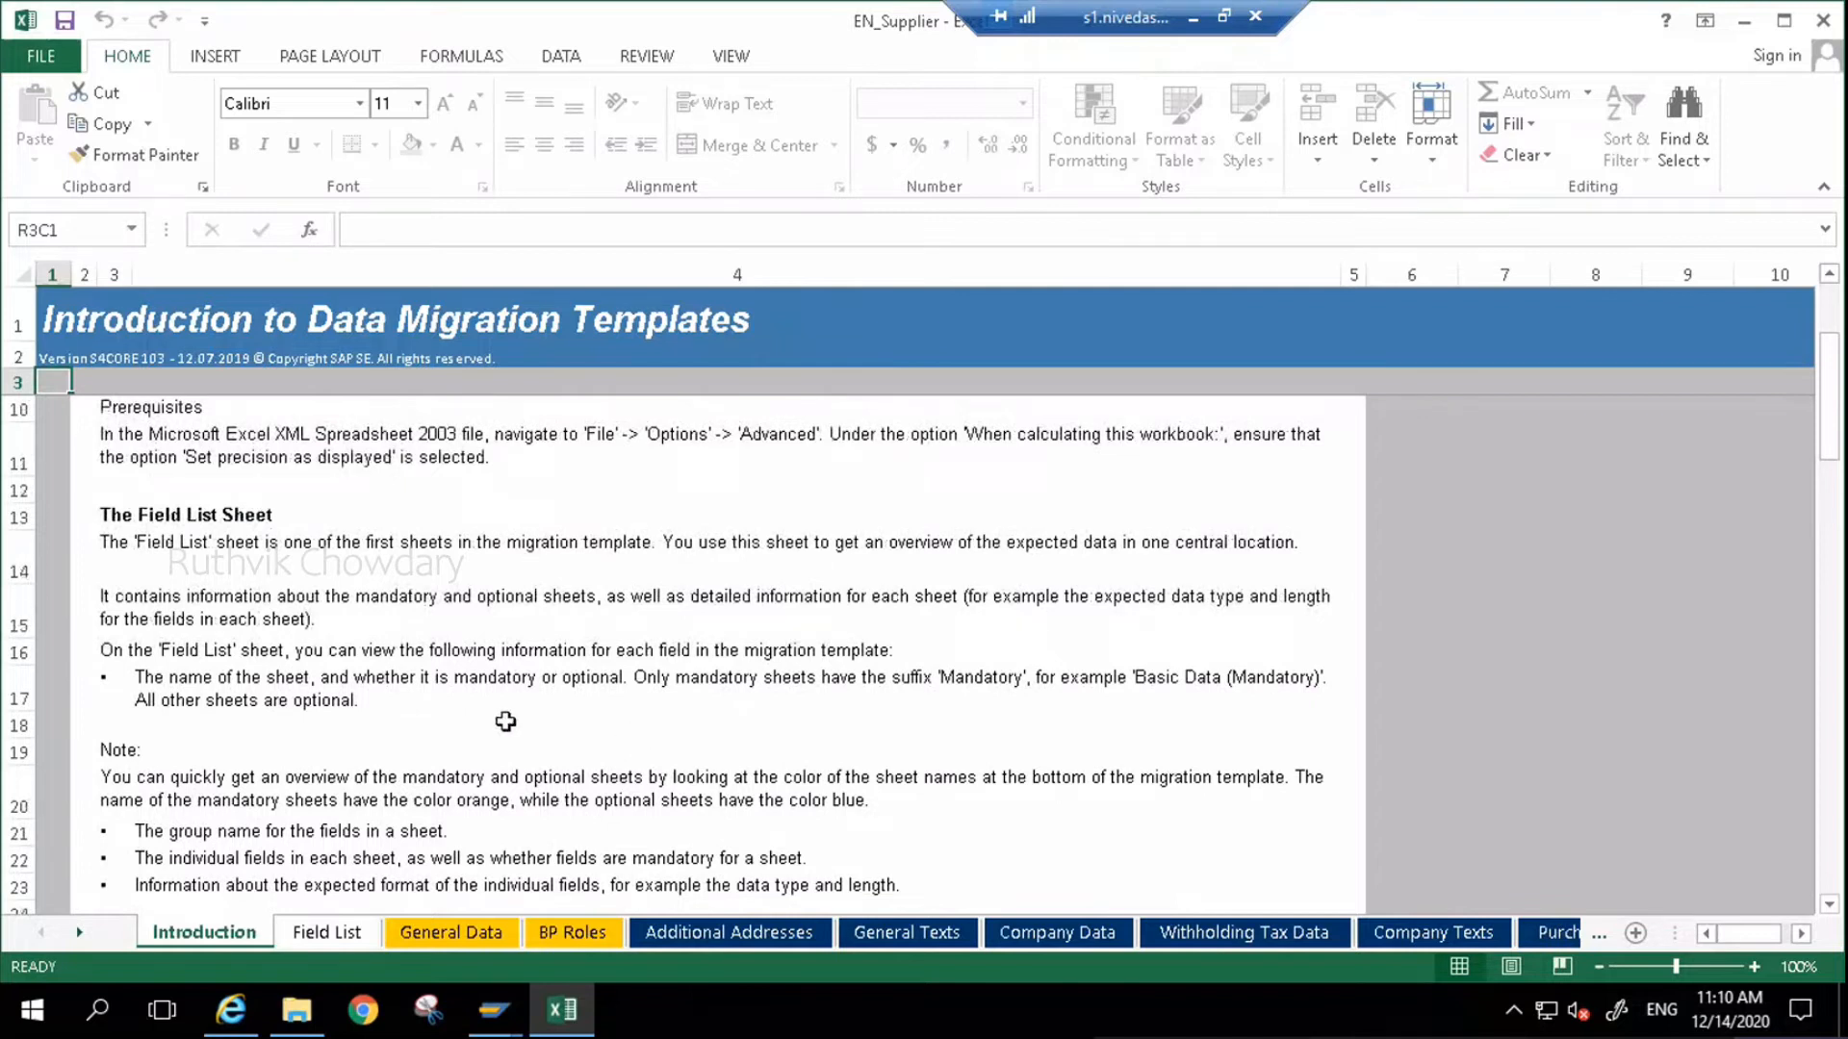
pyautogui.scroll(-4, 505, 721)
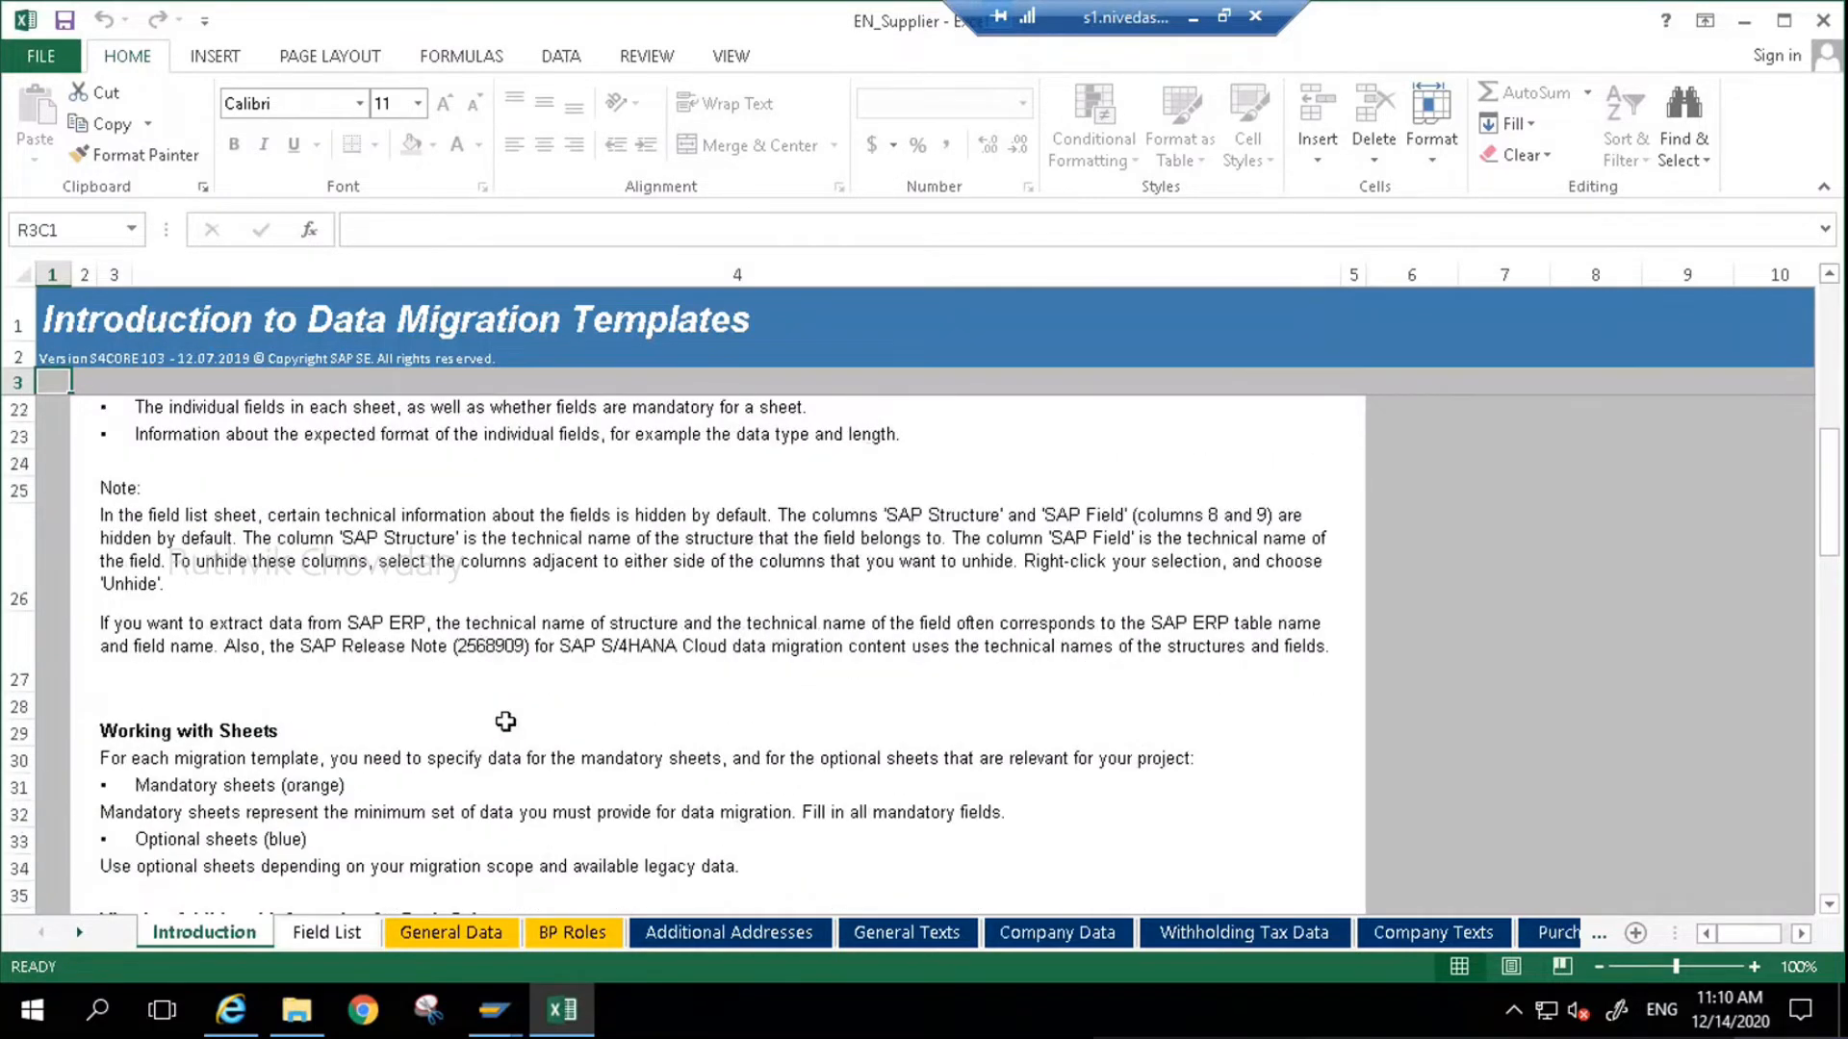
pyautogui.scroll(-3, 505, 722)
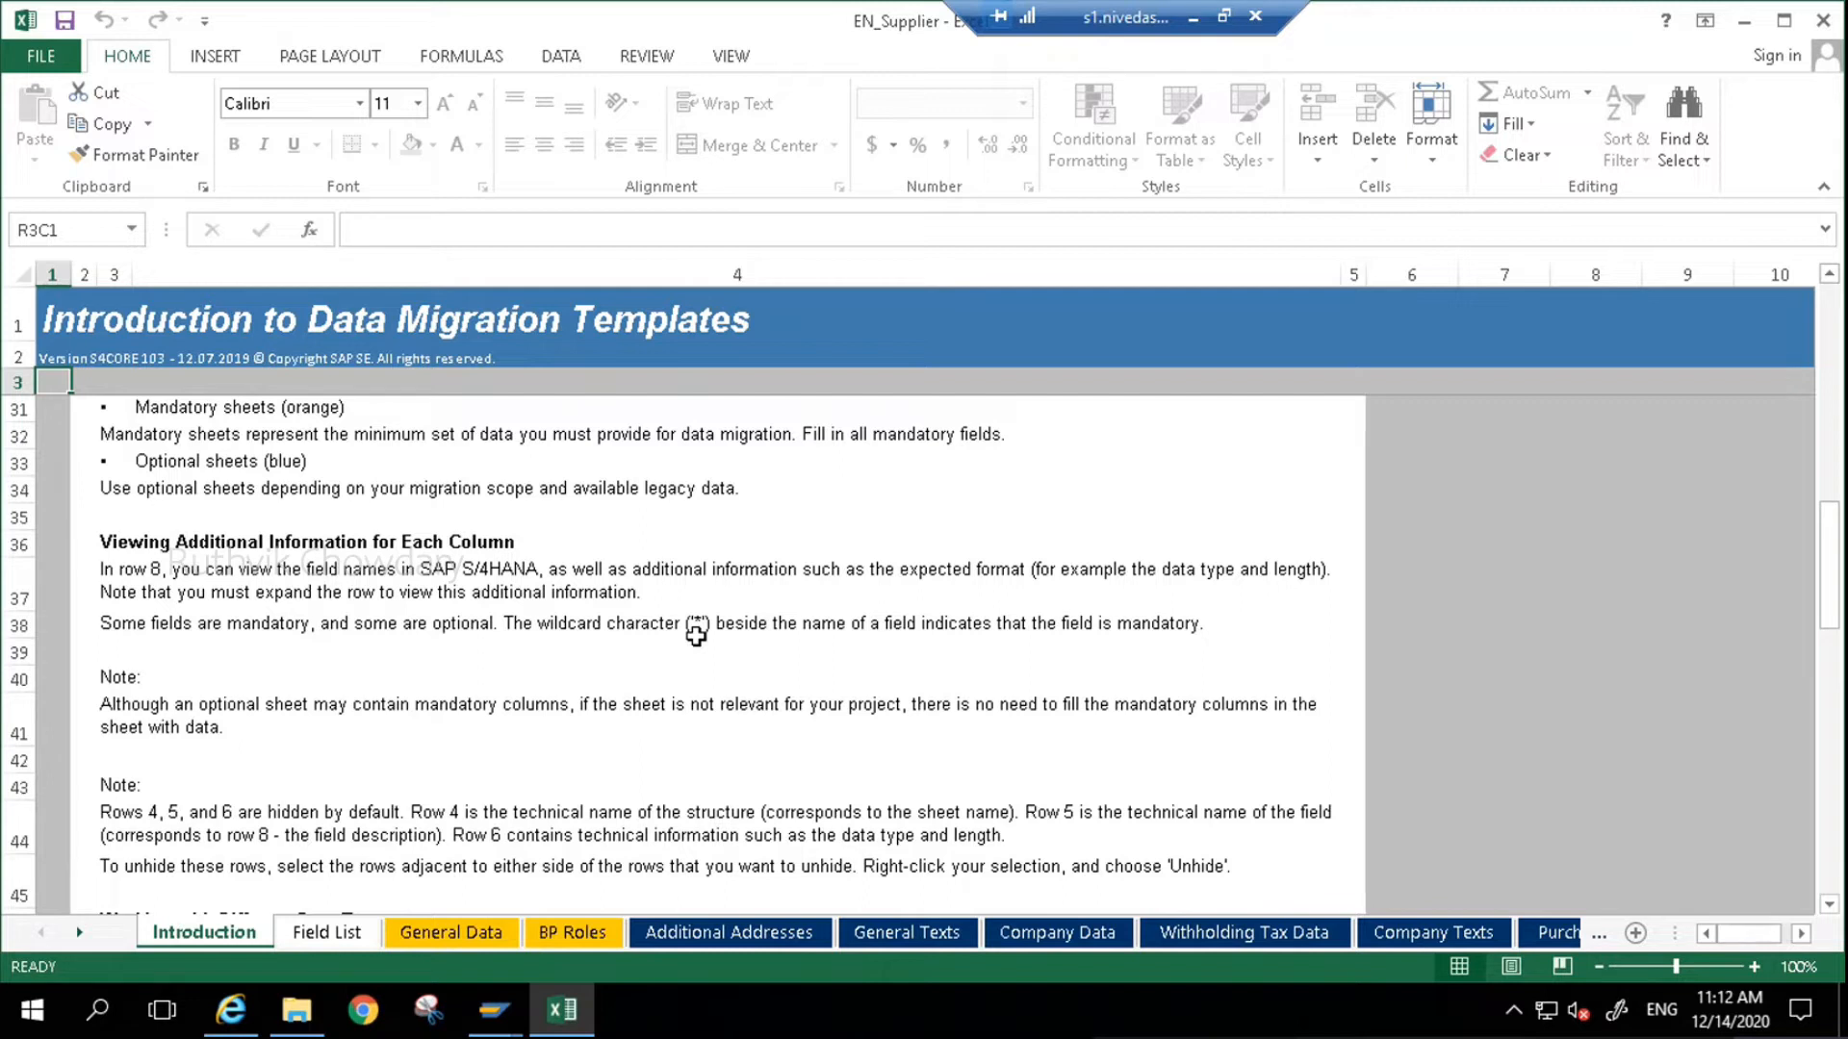
pyautogui.scroll(-5, 454, 695)
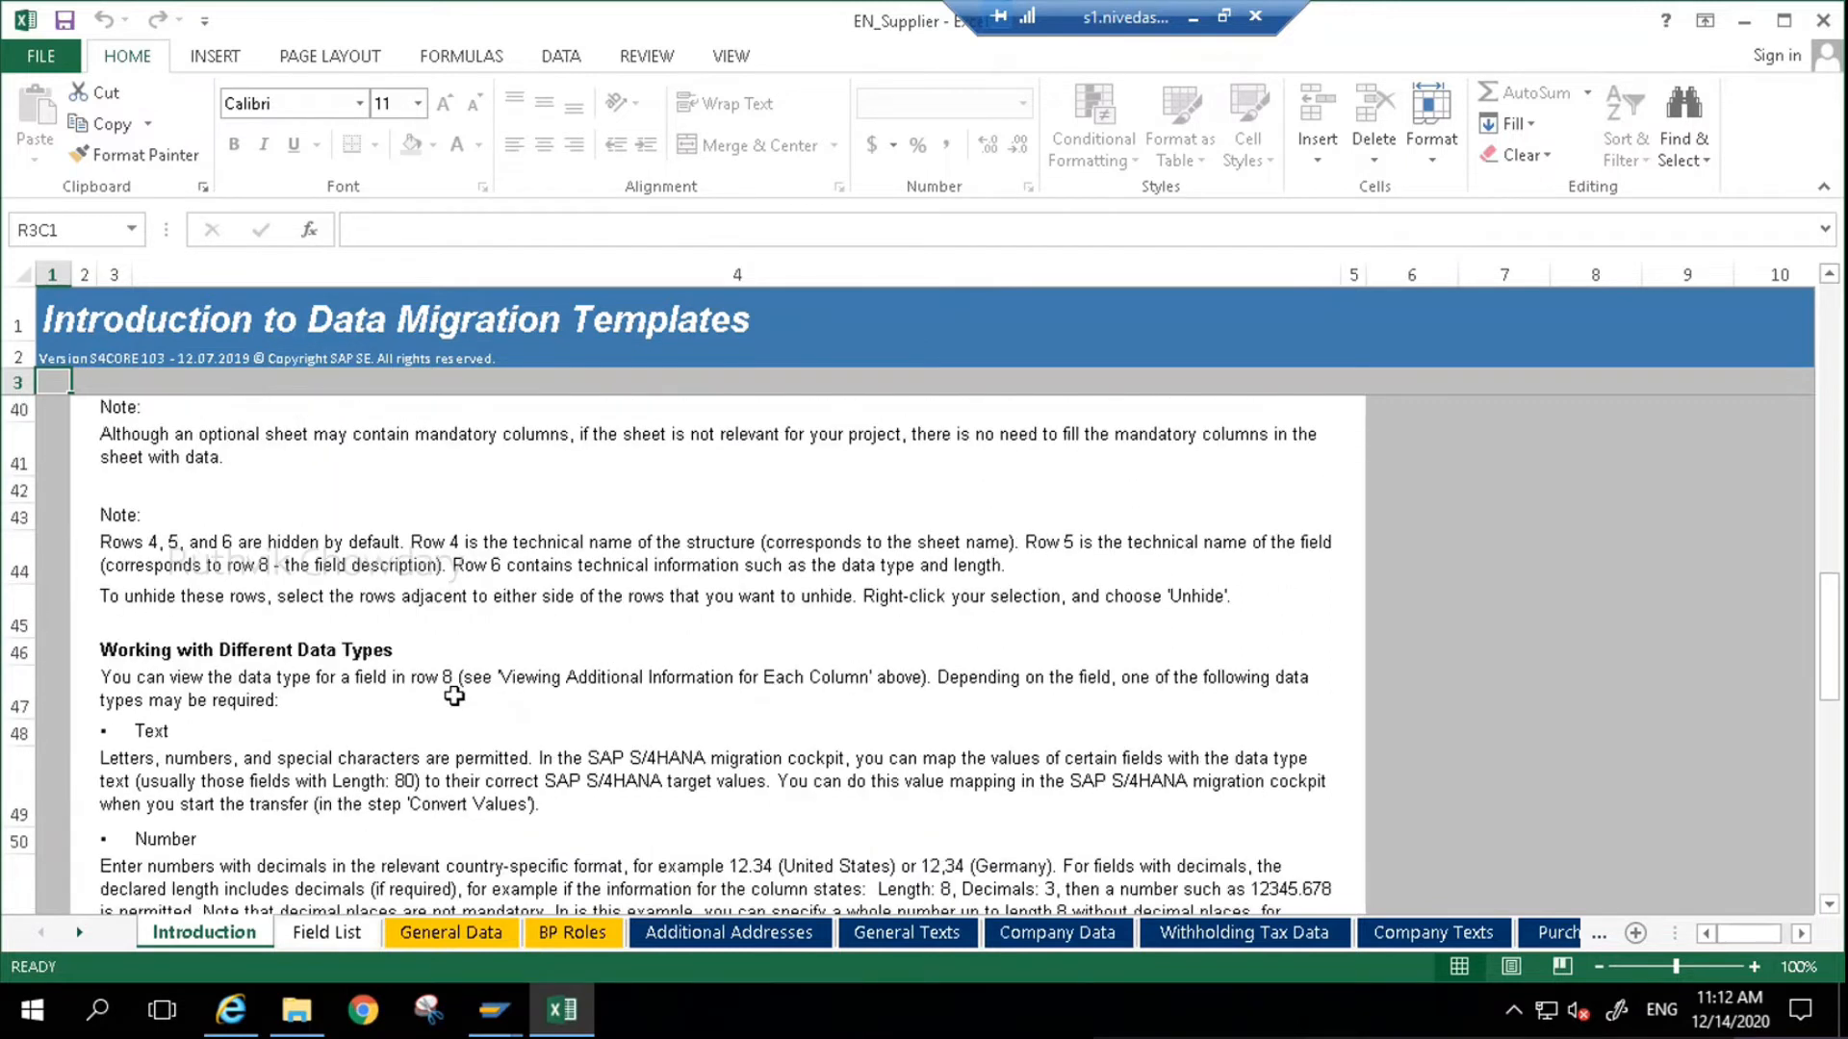
# - Examine the General Data section of the Field List sheet for its mandatory fields, including Country and Language
pyautogui.click(303, 933)
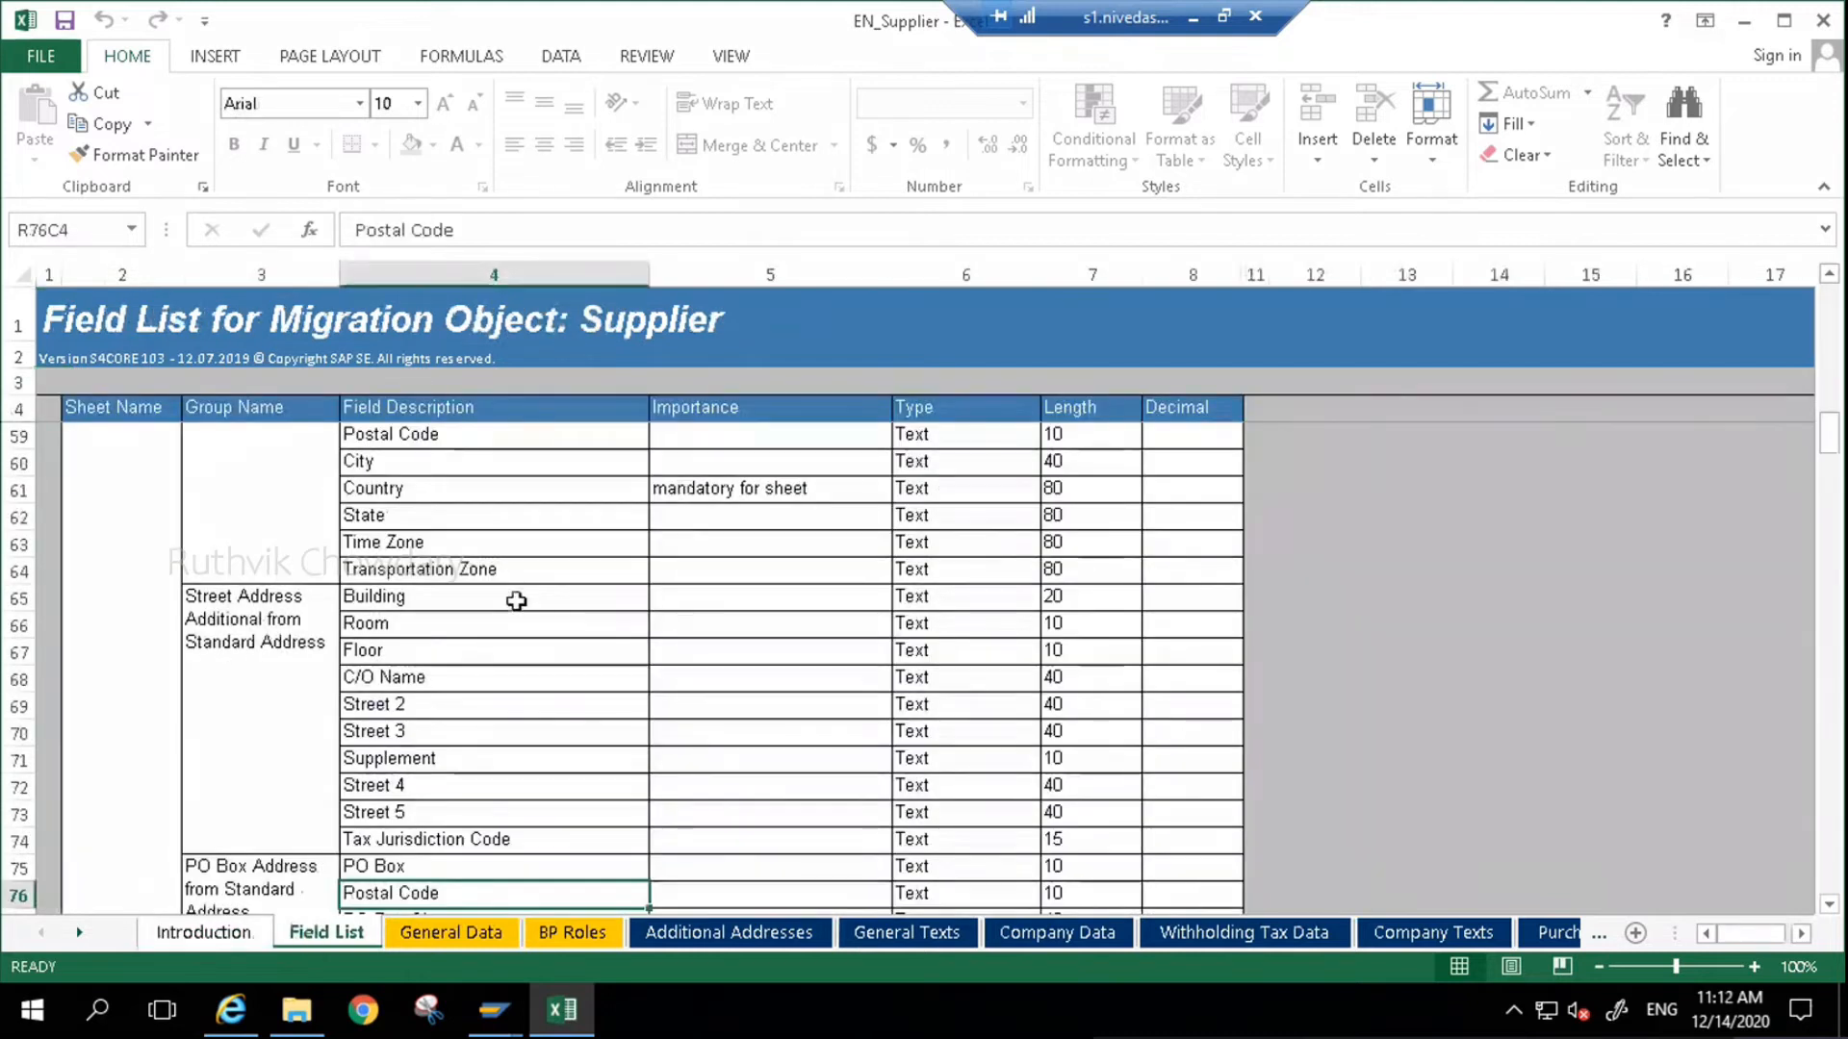
pyautogui.scroll(-10, 512, 589)
pyautogui.scroll(20, 512, 589)
pyautogui.scroll(2, 512, 589)
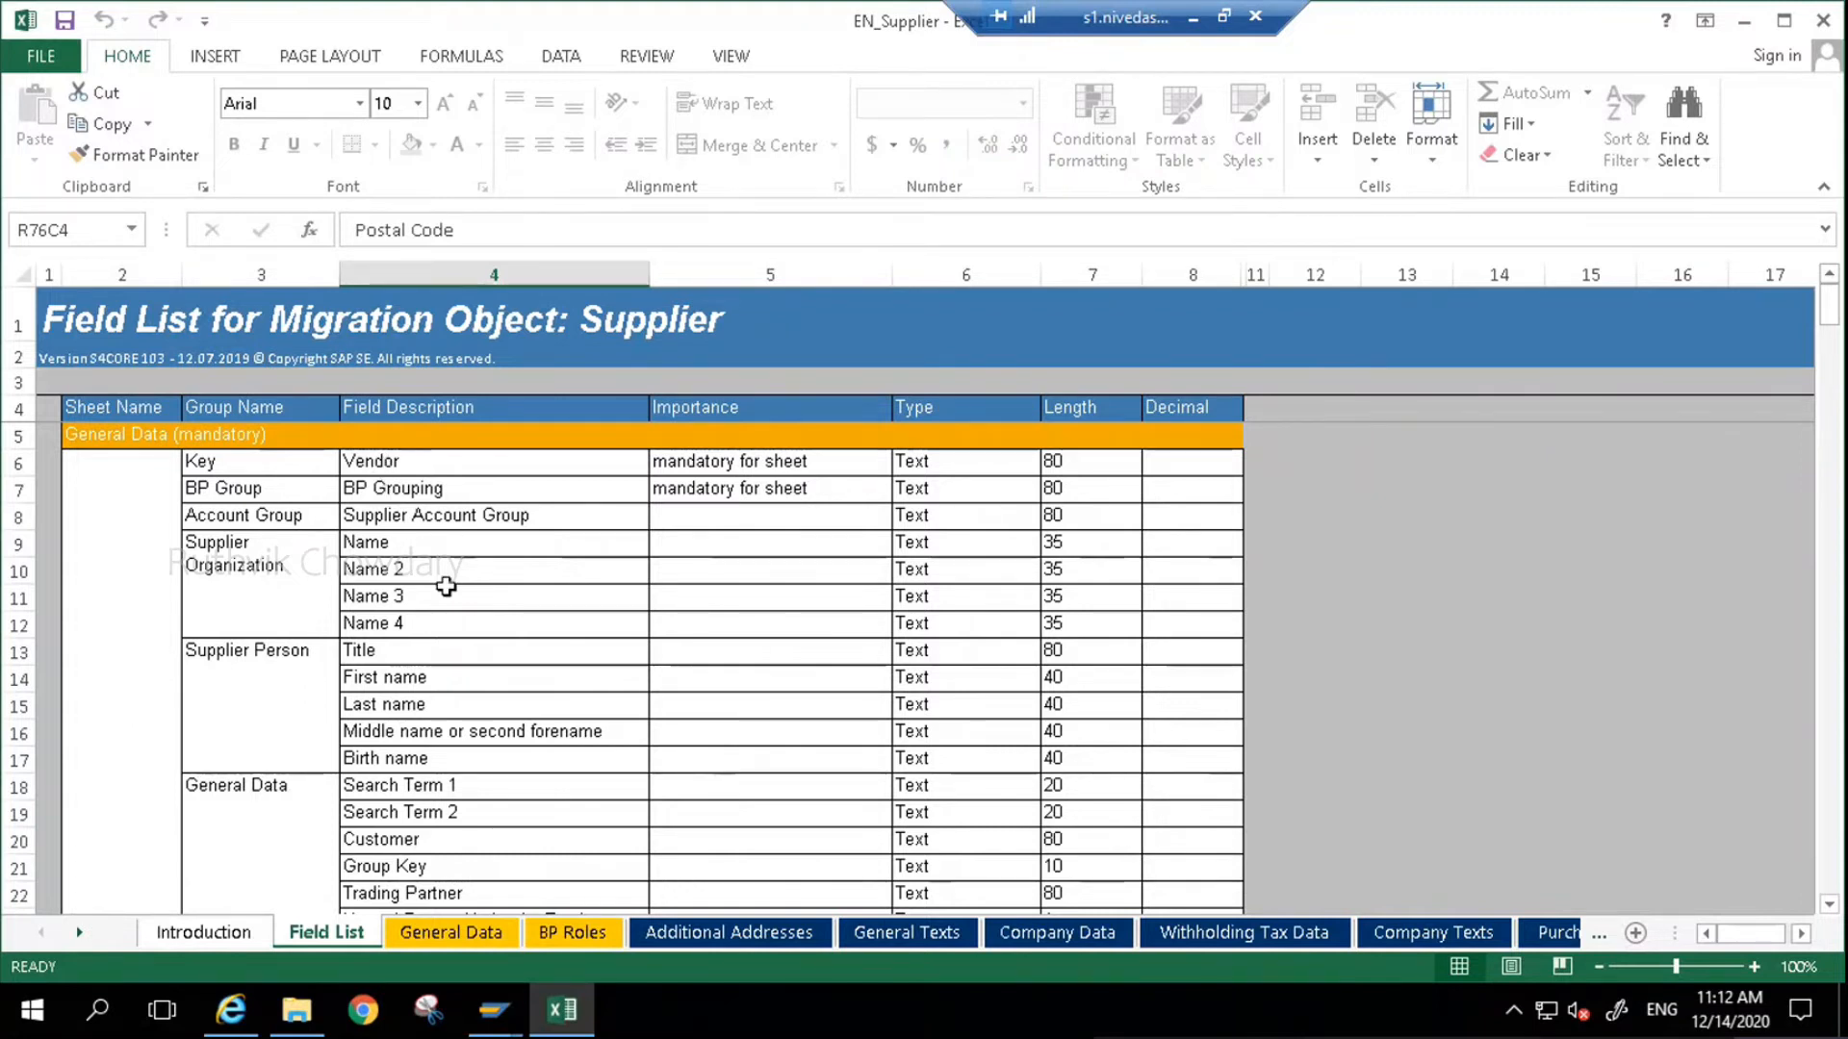
pyautogui.scroll(-1, 448, 592)
pyautogui.scroll(-8, 450, 597)
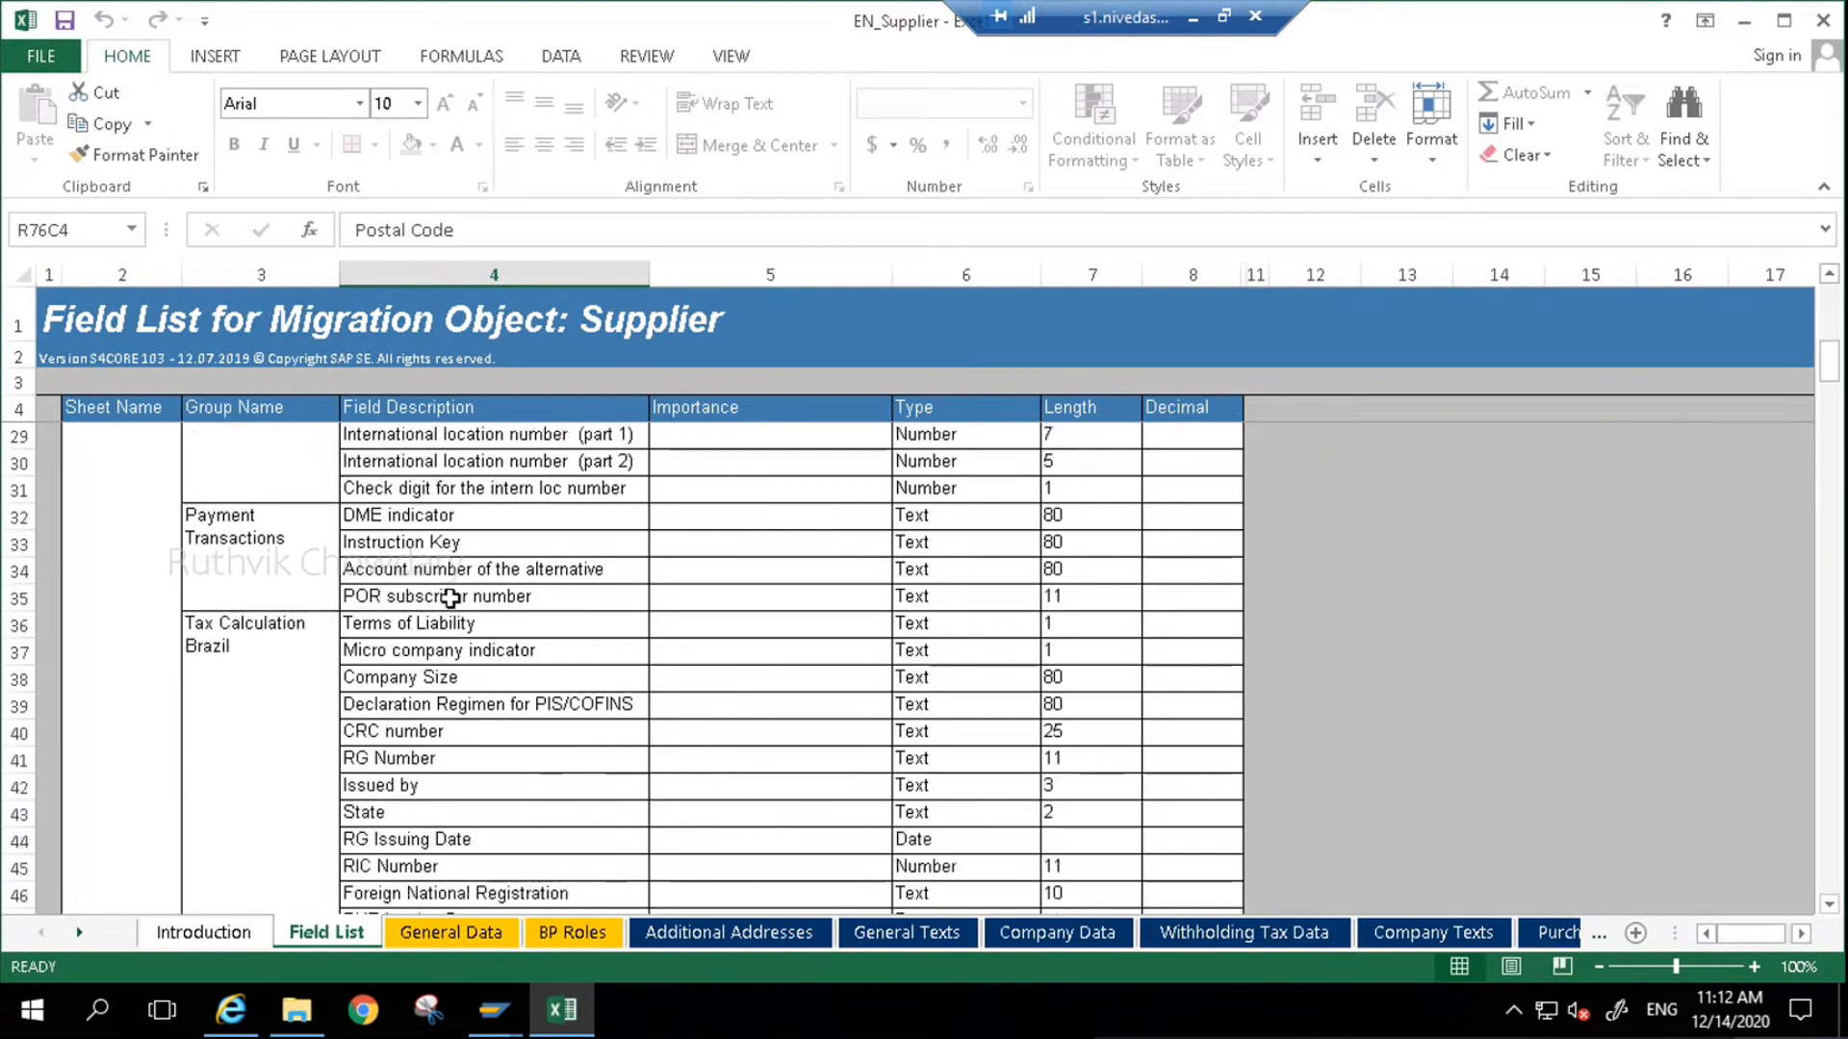
pyautogui.scroll(-8, 450, 597)
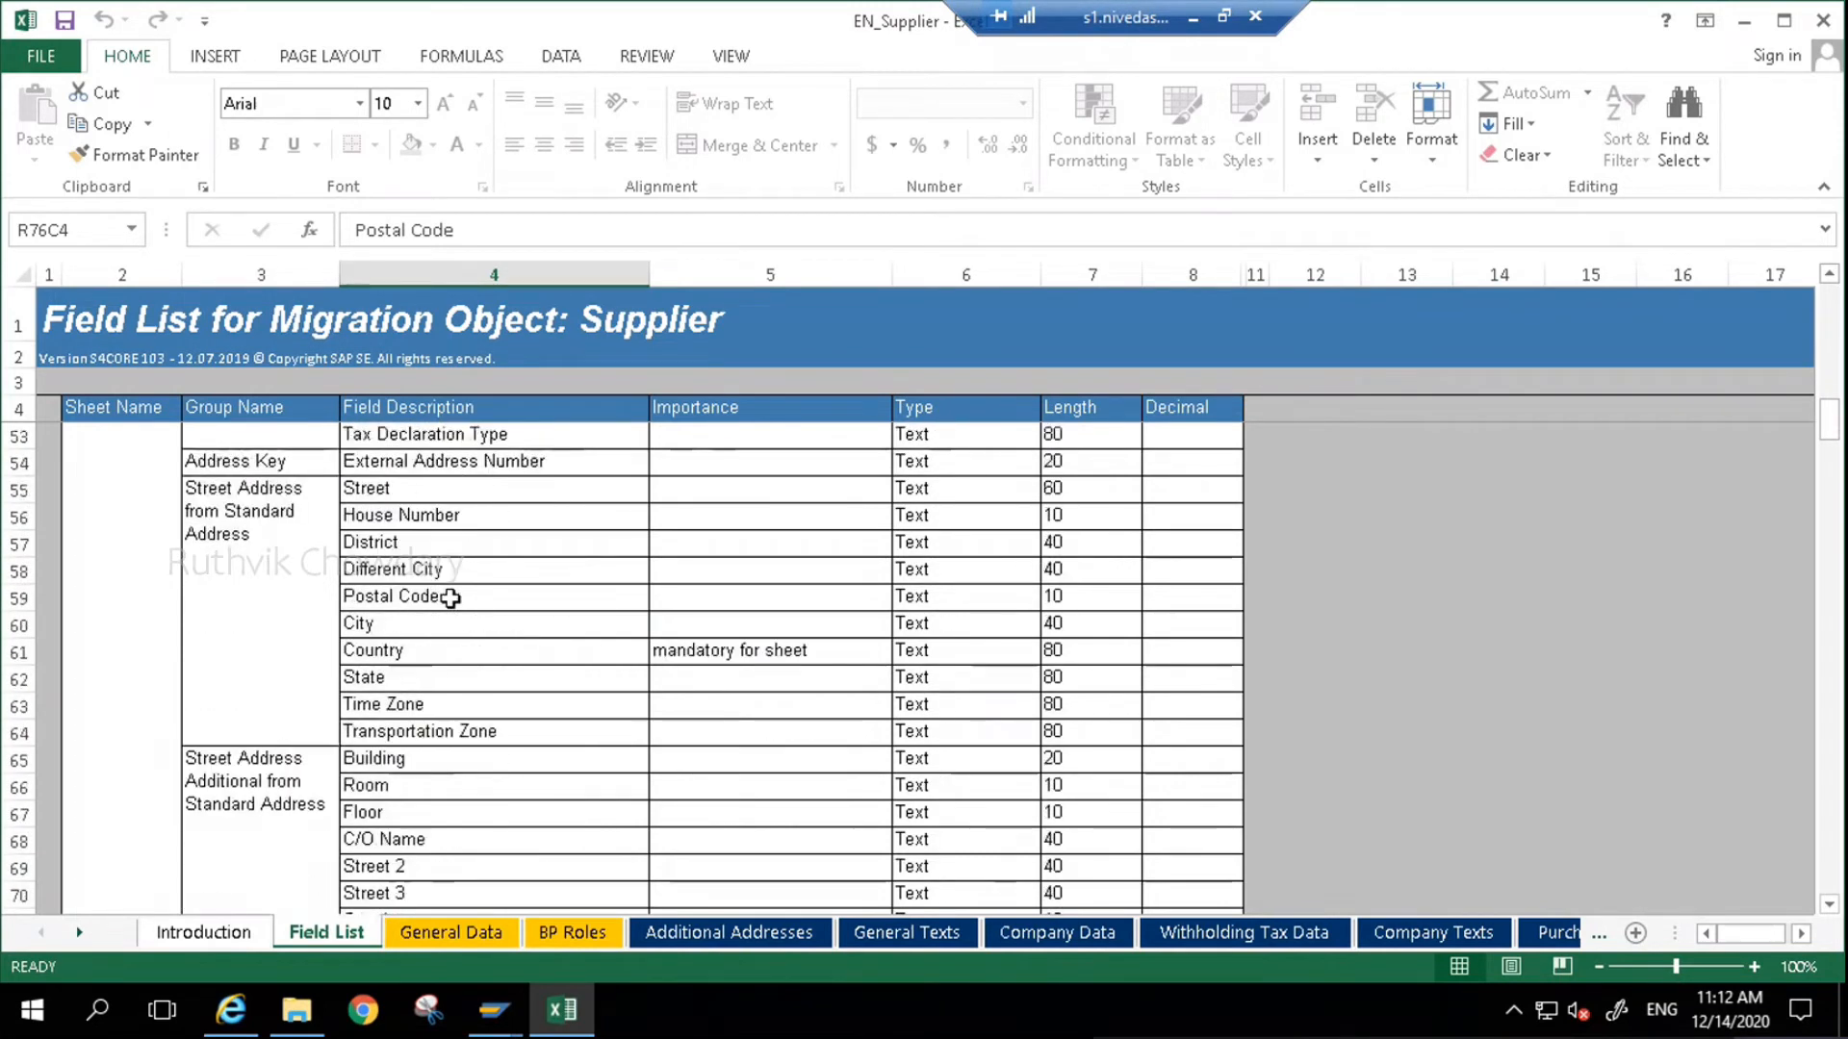
pyautogui.click(394, 569)
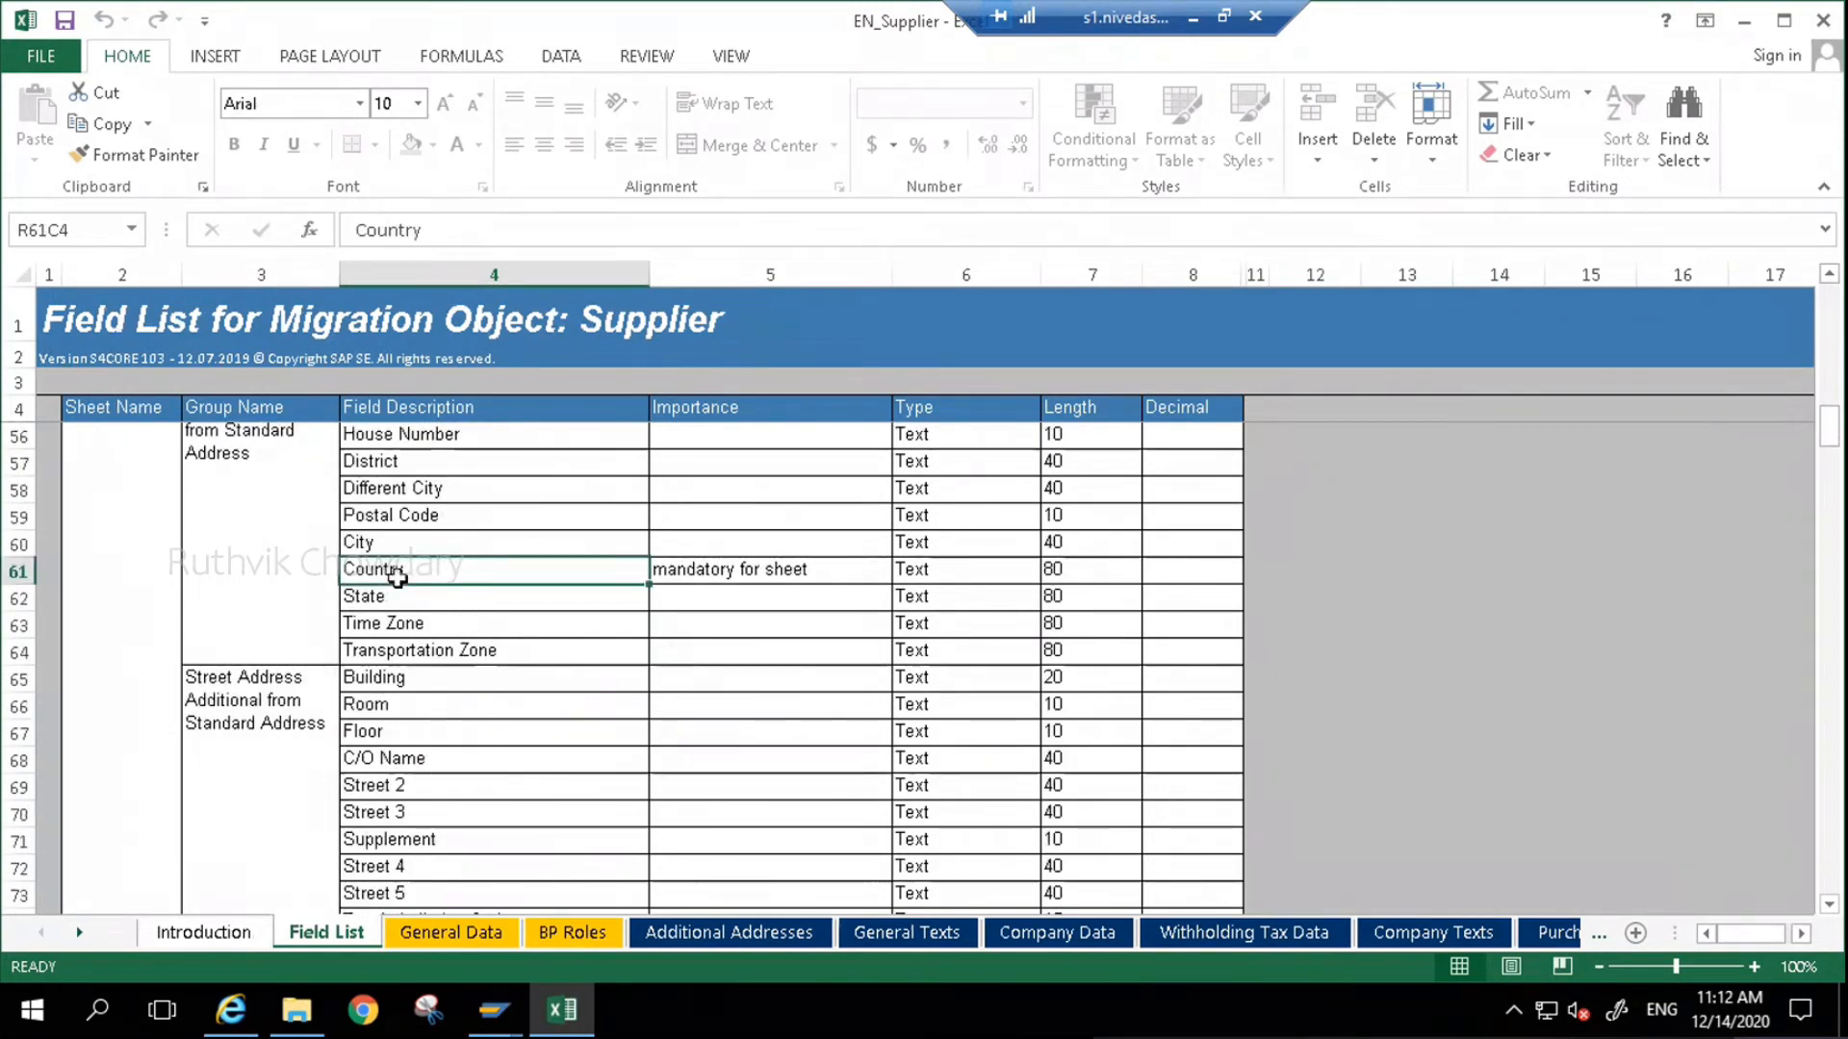
pyautogui.scroll(-5, 397, 576)
pyautogui.click(412, 707)
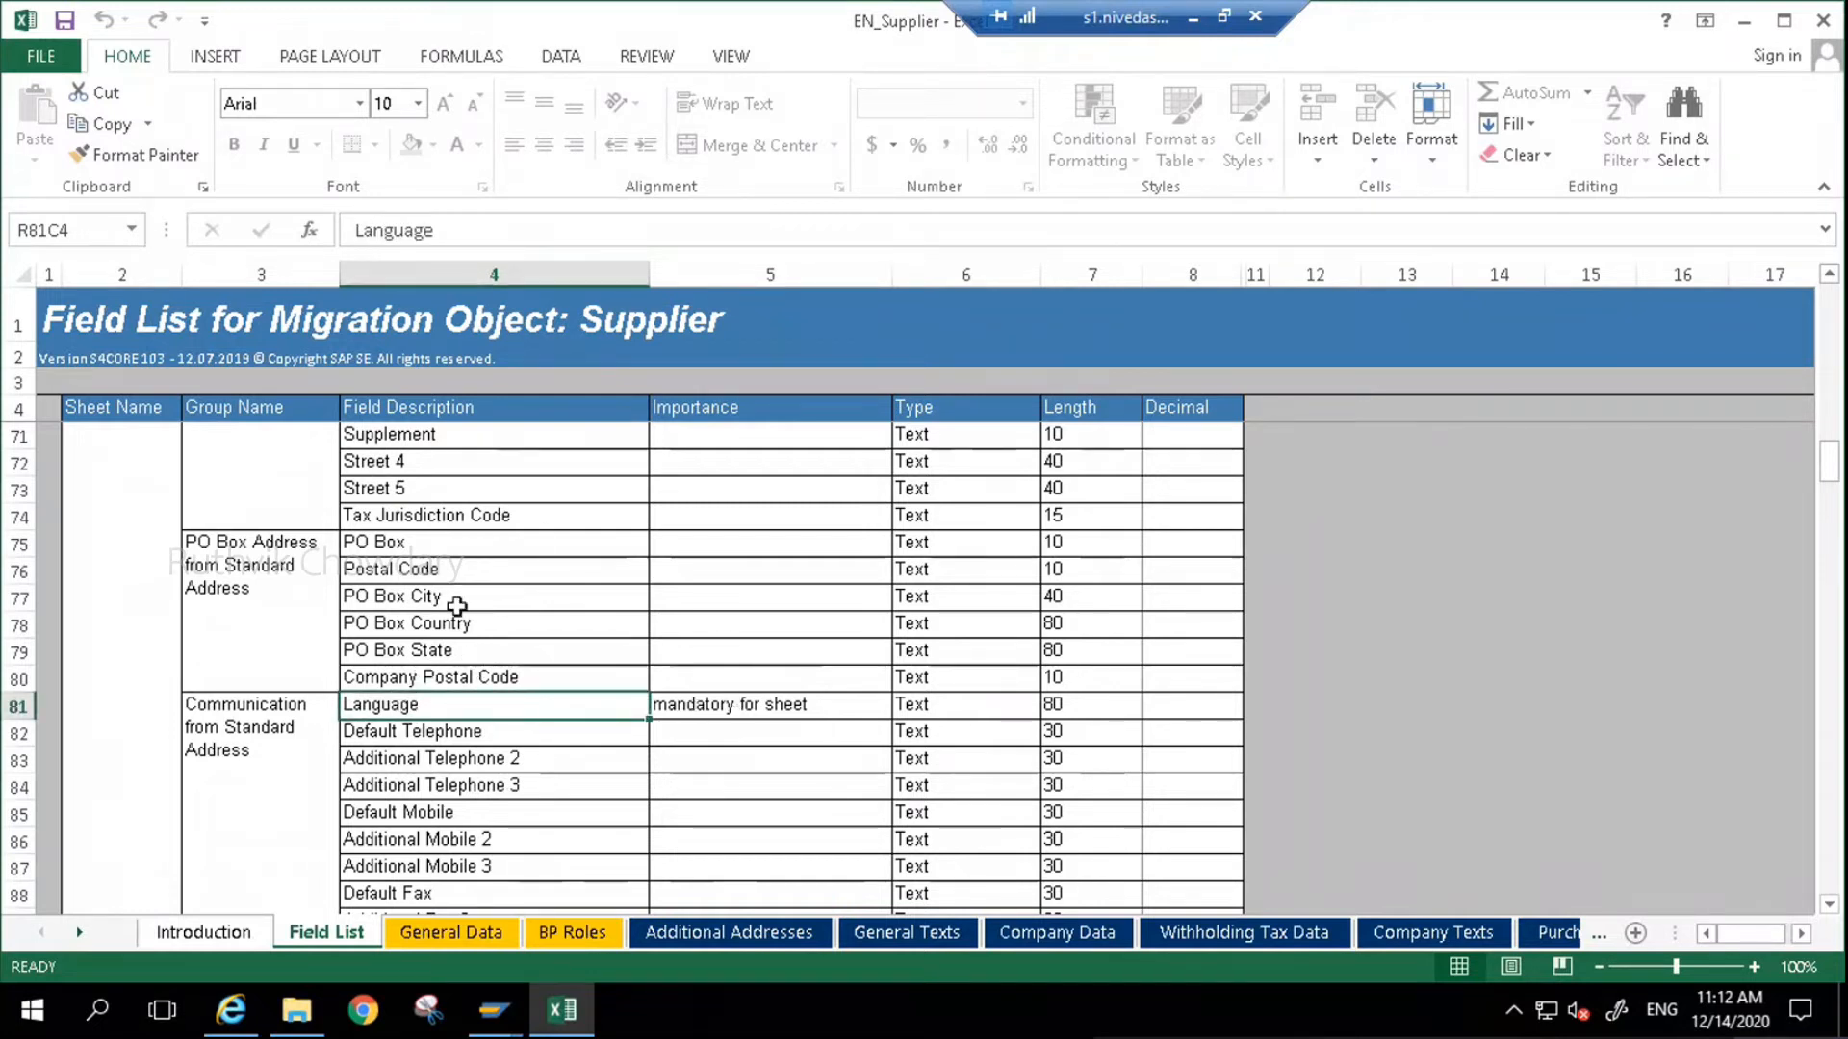
# - Examine the remaining Field List sections for mandatory fields, from BP Roles and Additional Addresses through Company Data to Purchasing Organization Data
pyautogui.scroll(-8, 466, 607)
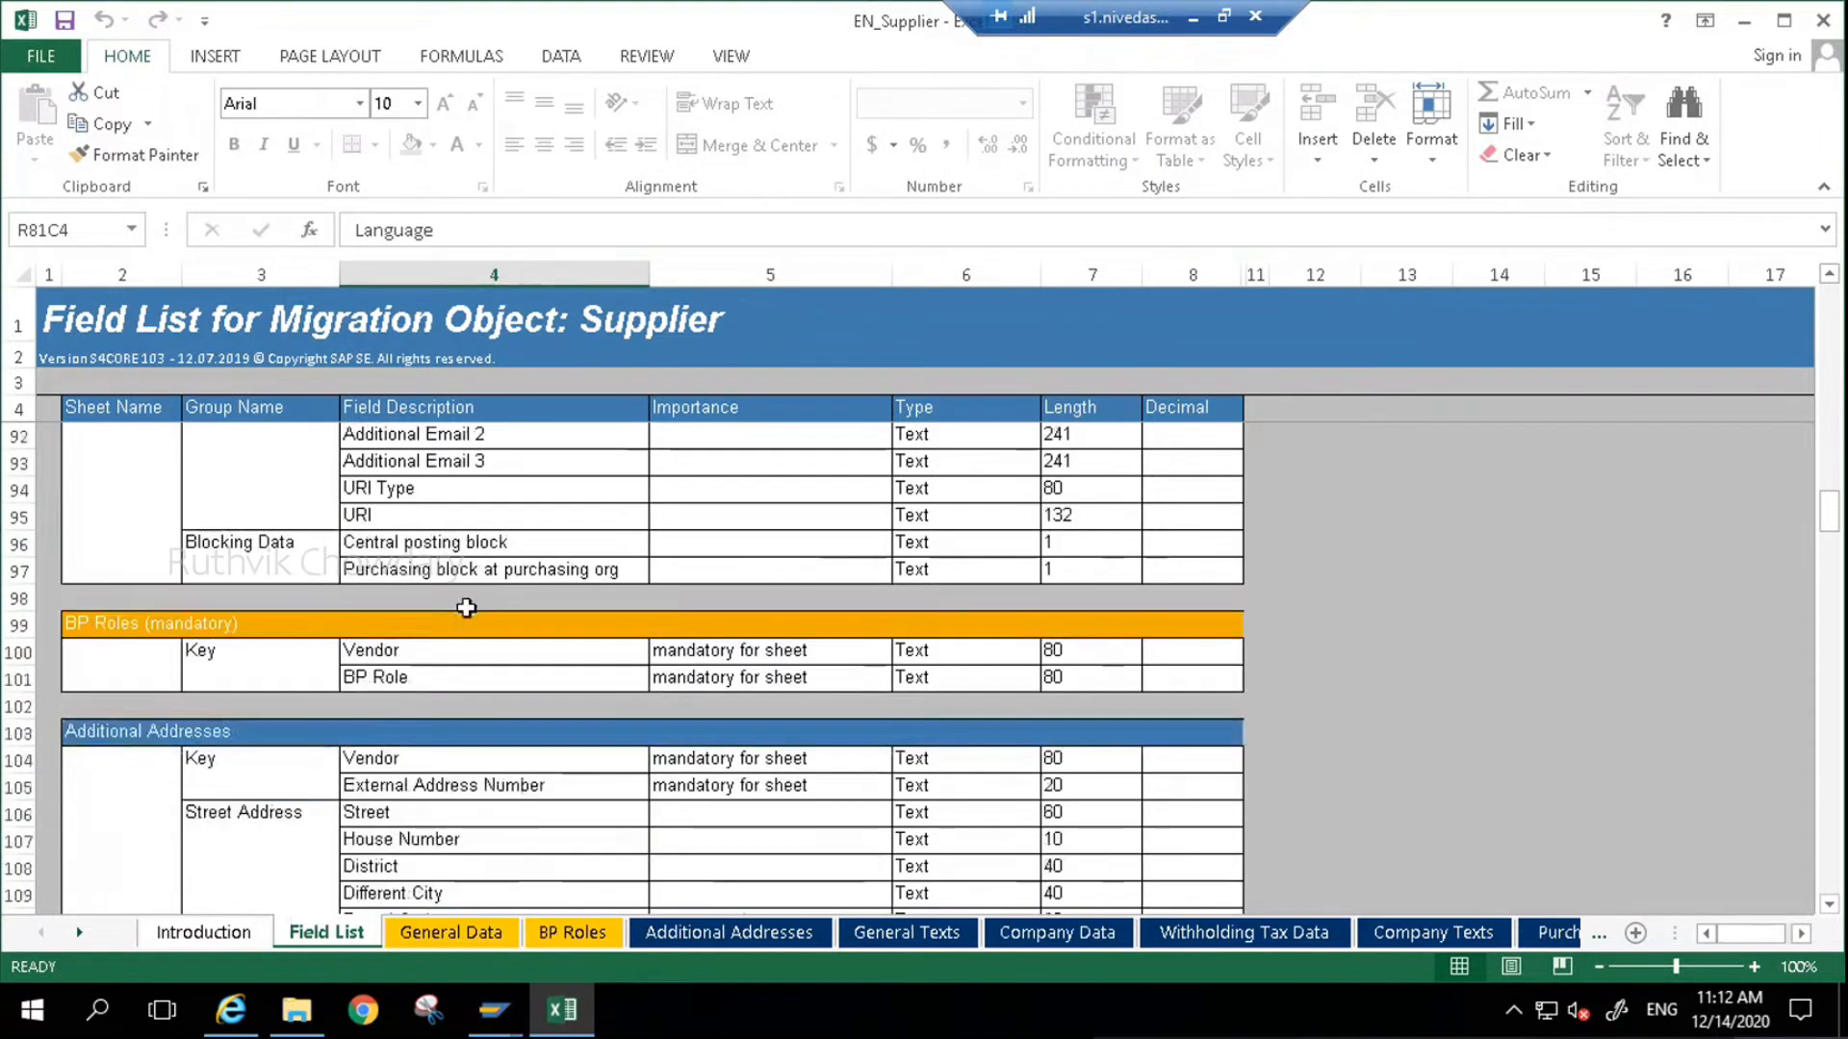
pyautogui.scroll(-1, 466, 607)
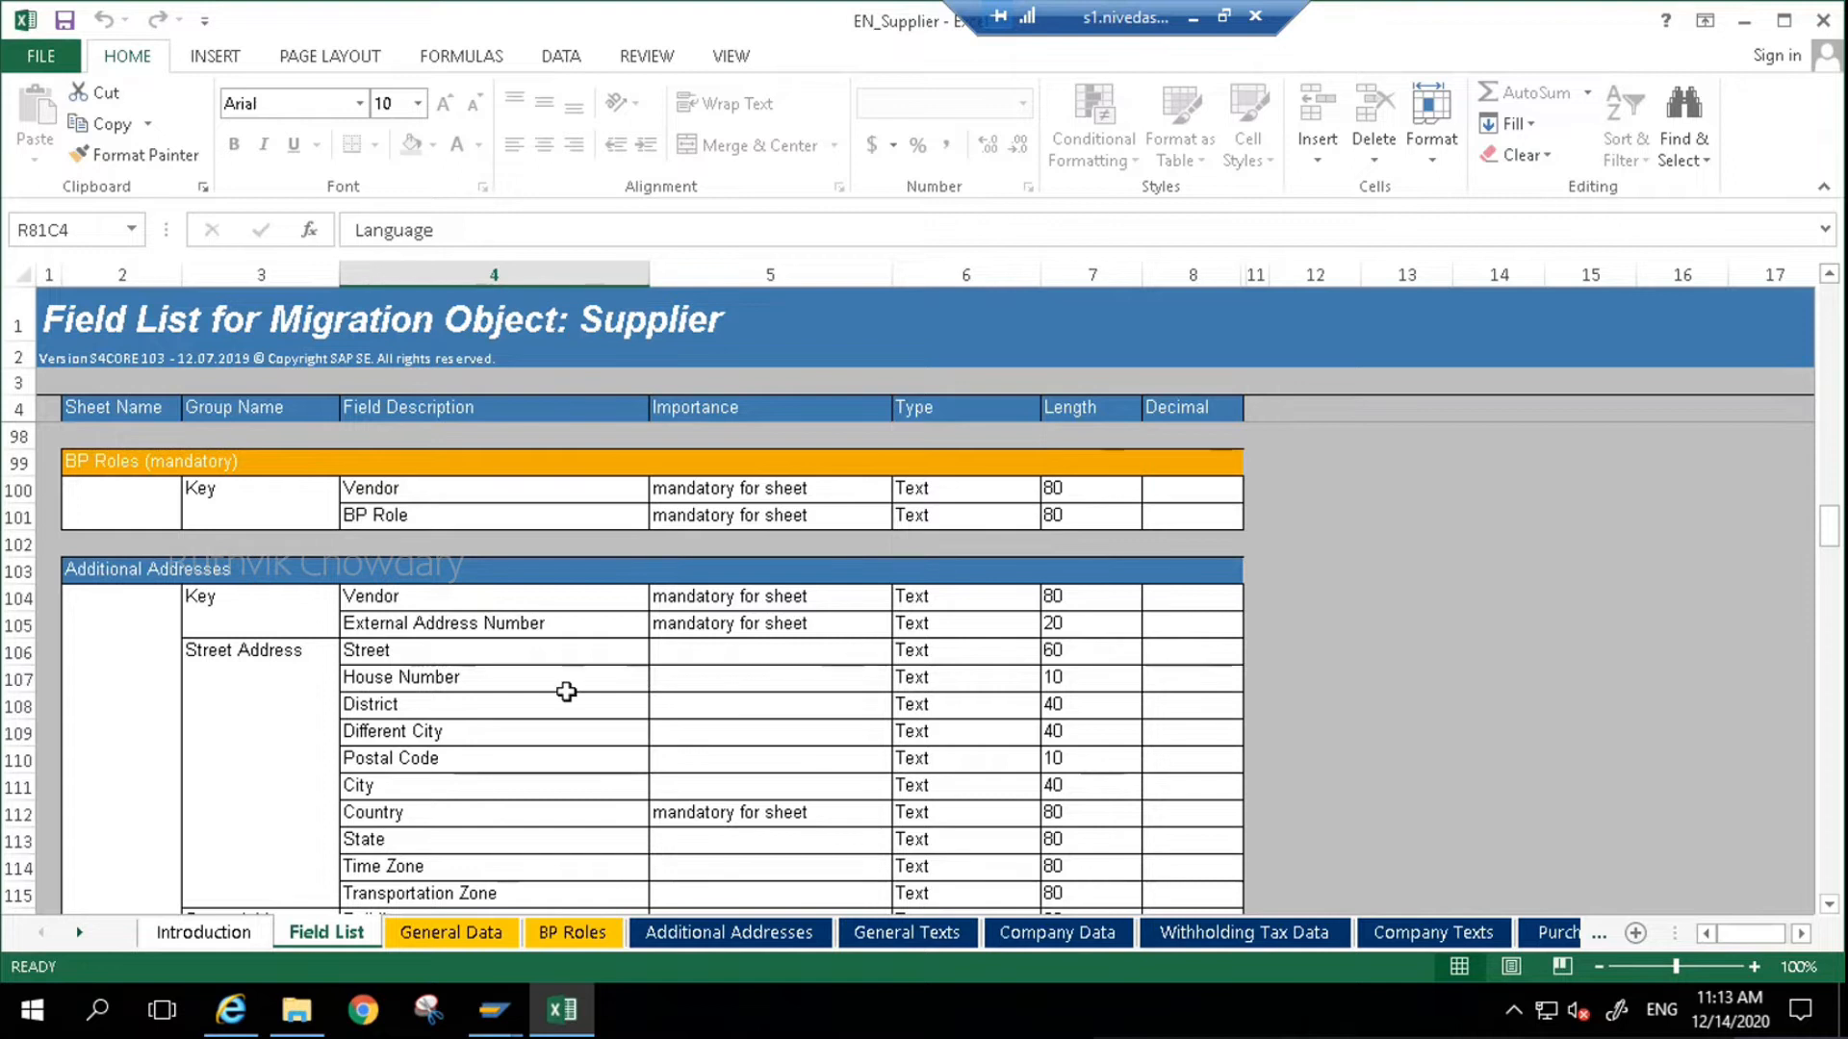
pyautogui.scroll(-13, 566, 691)
pyautogui.scroll(-5, 566, 691)
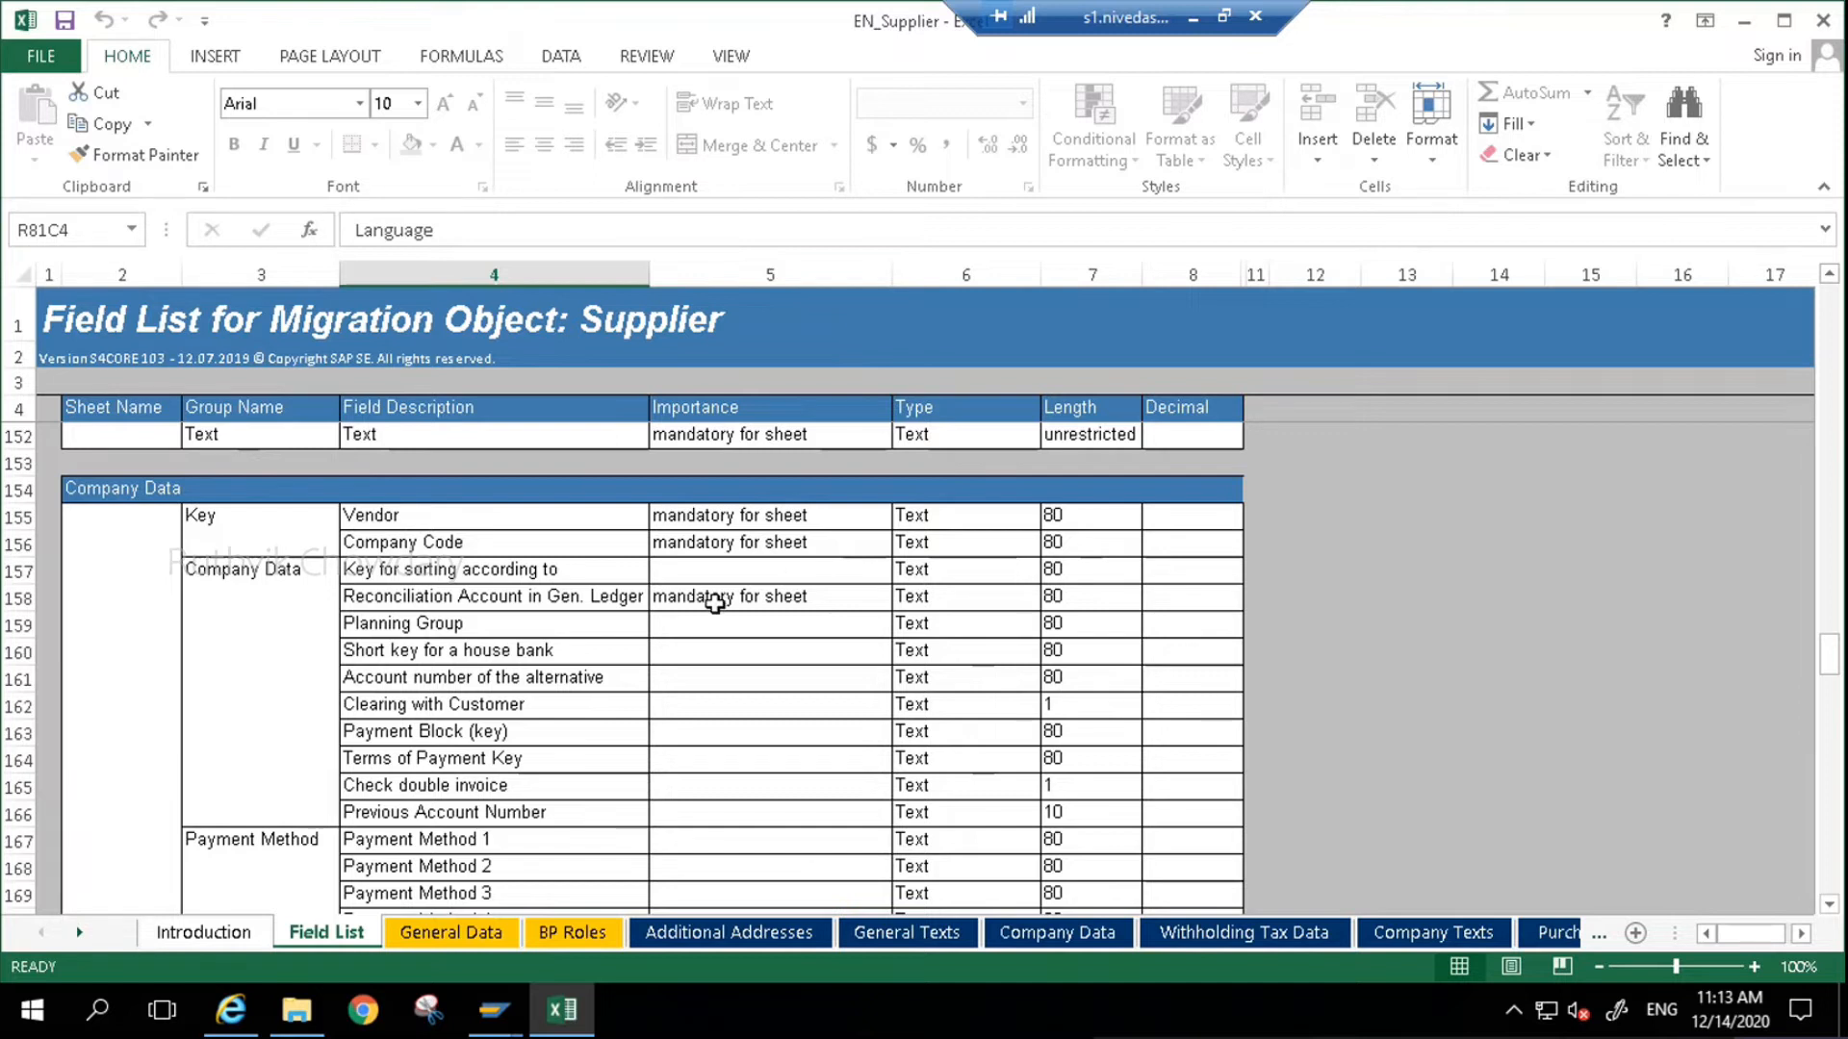
pyautogui.scroll(-8, 714, 625)
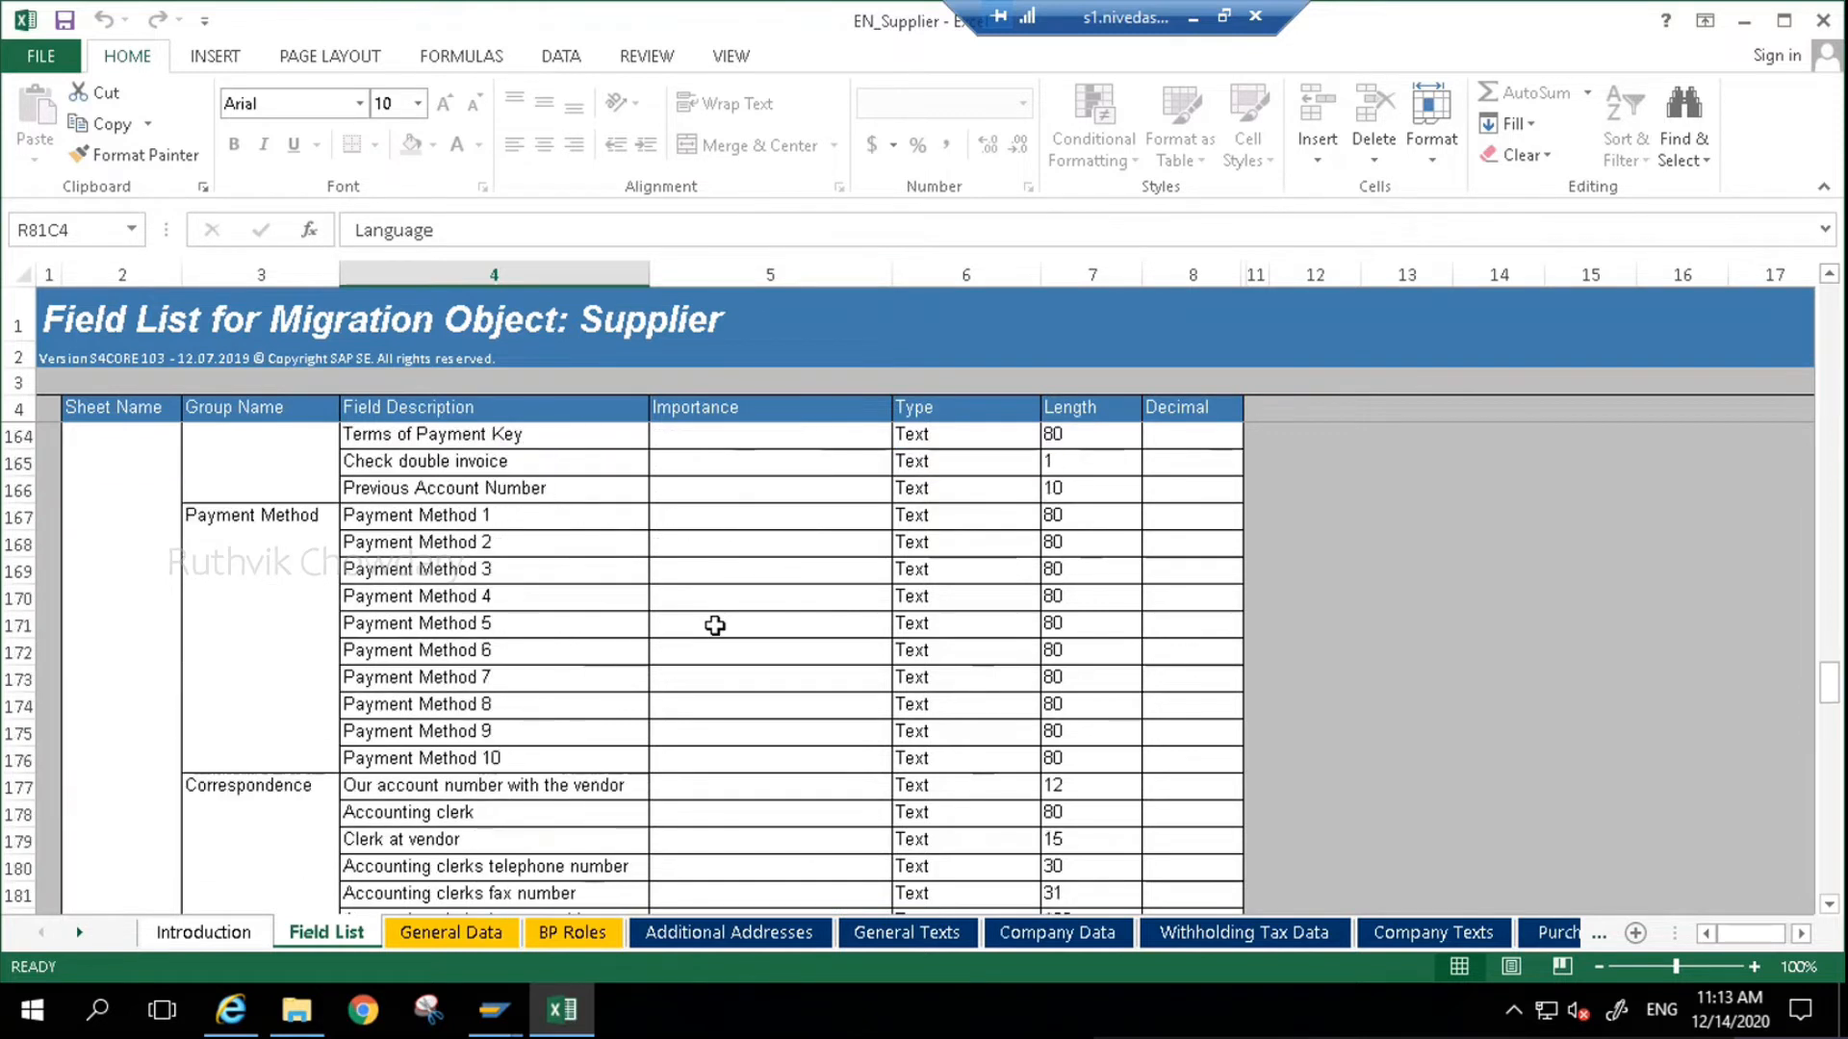
pyautogui.scroll(-4, 714, 626)
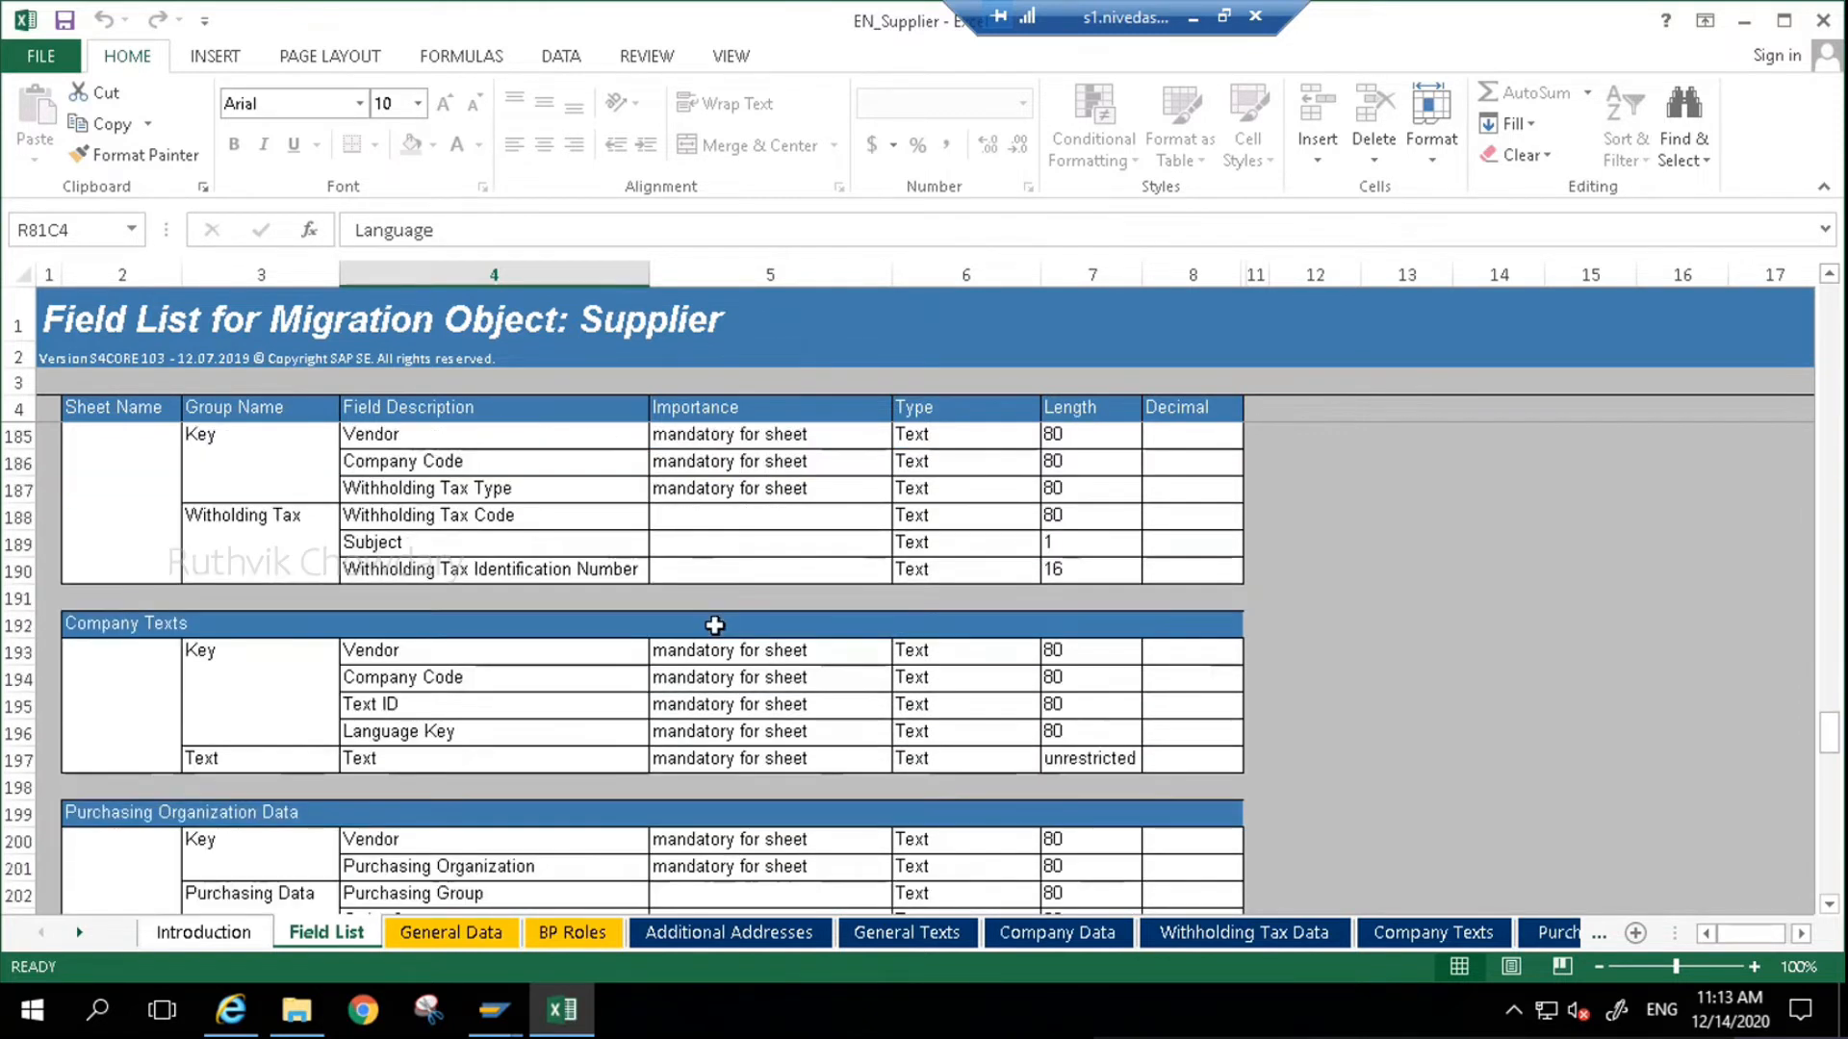
pyautogui.scroll(-3, 714, 626)
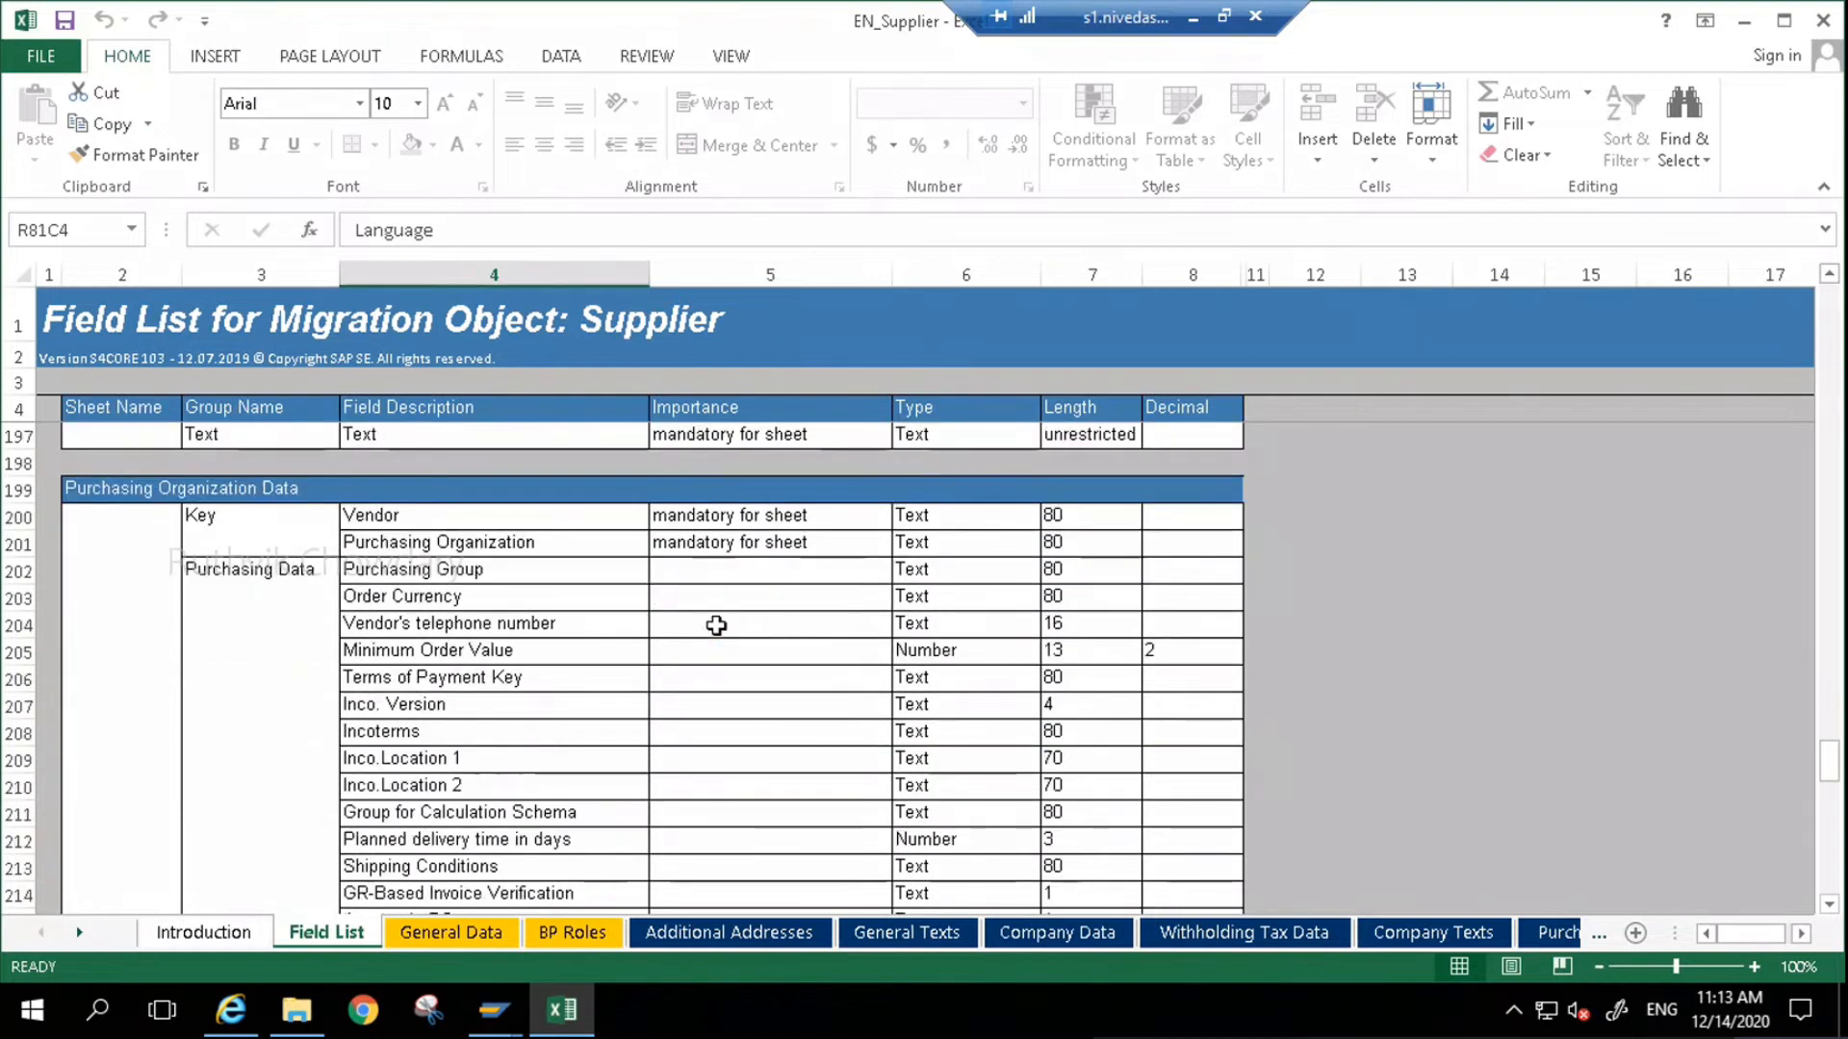
pyautogui.scroll(-4, 716, 625)
pyautogui.scroll(17, 715, 615)
pyautogui.scroll(20, 715, 600)
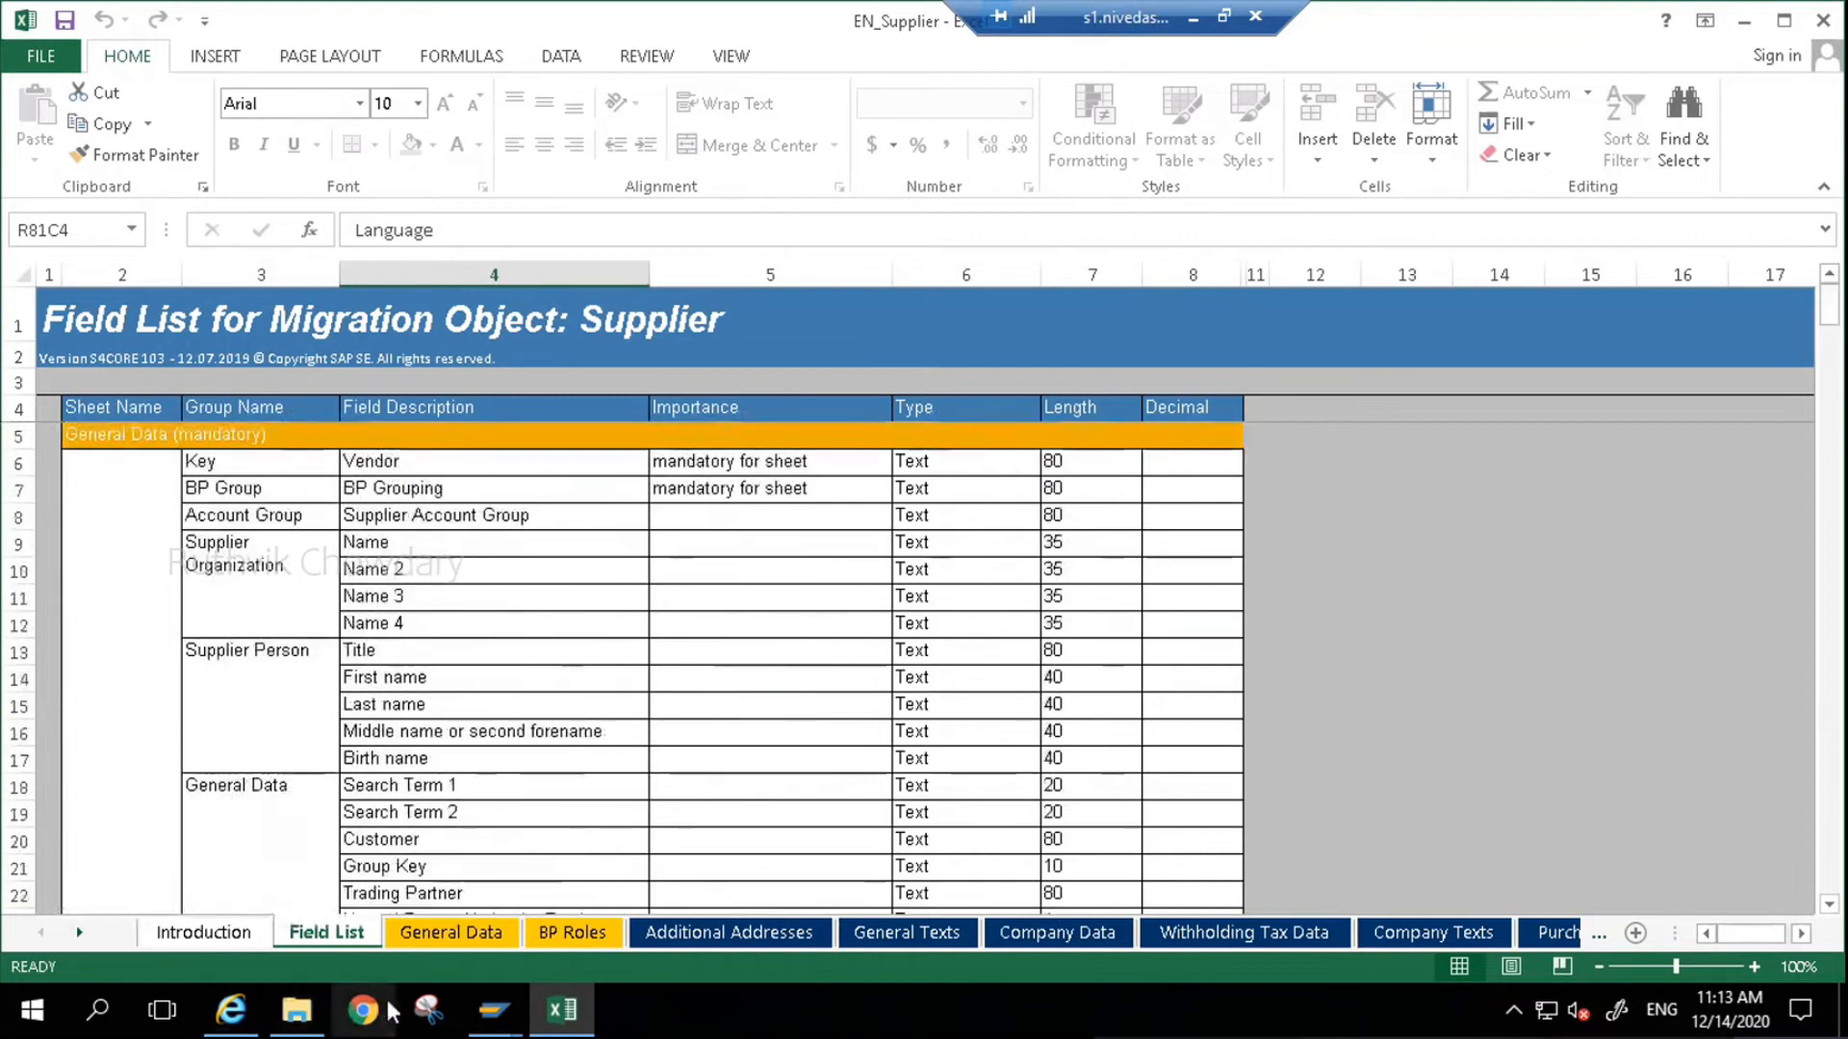
# - Switch to the SAP migration cockpit in Internet Explorer and try to open the Supplier object's template directly from the download
pyautogui.hotkey('alt', 'Tab')
pyautogui.hotkey('alt', 'Tab')
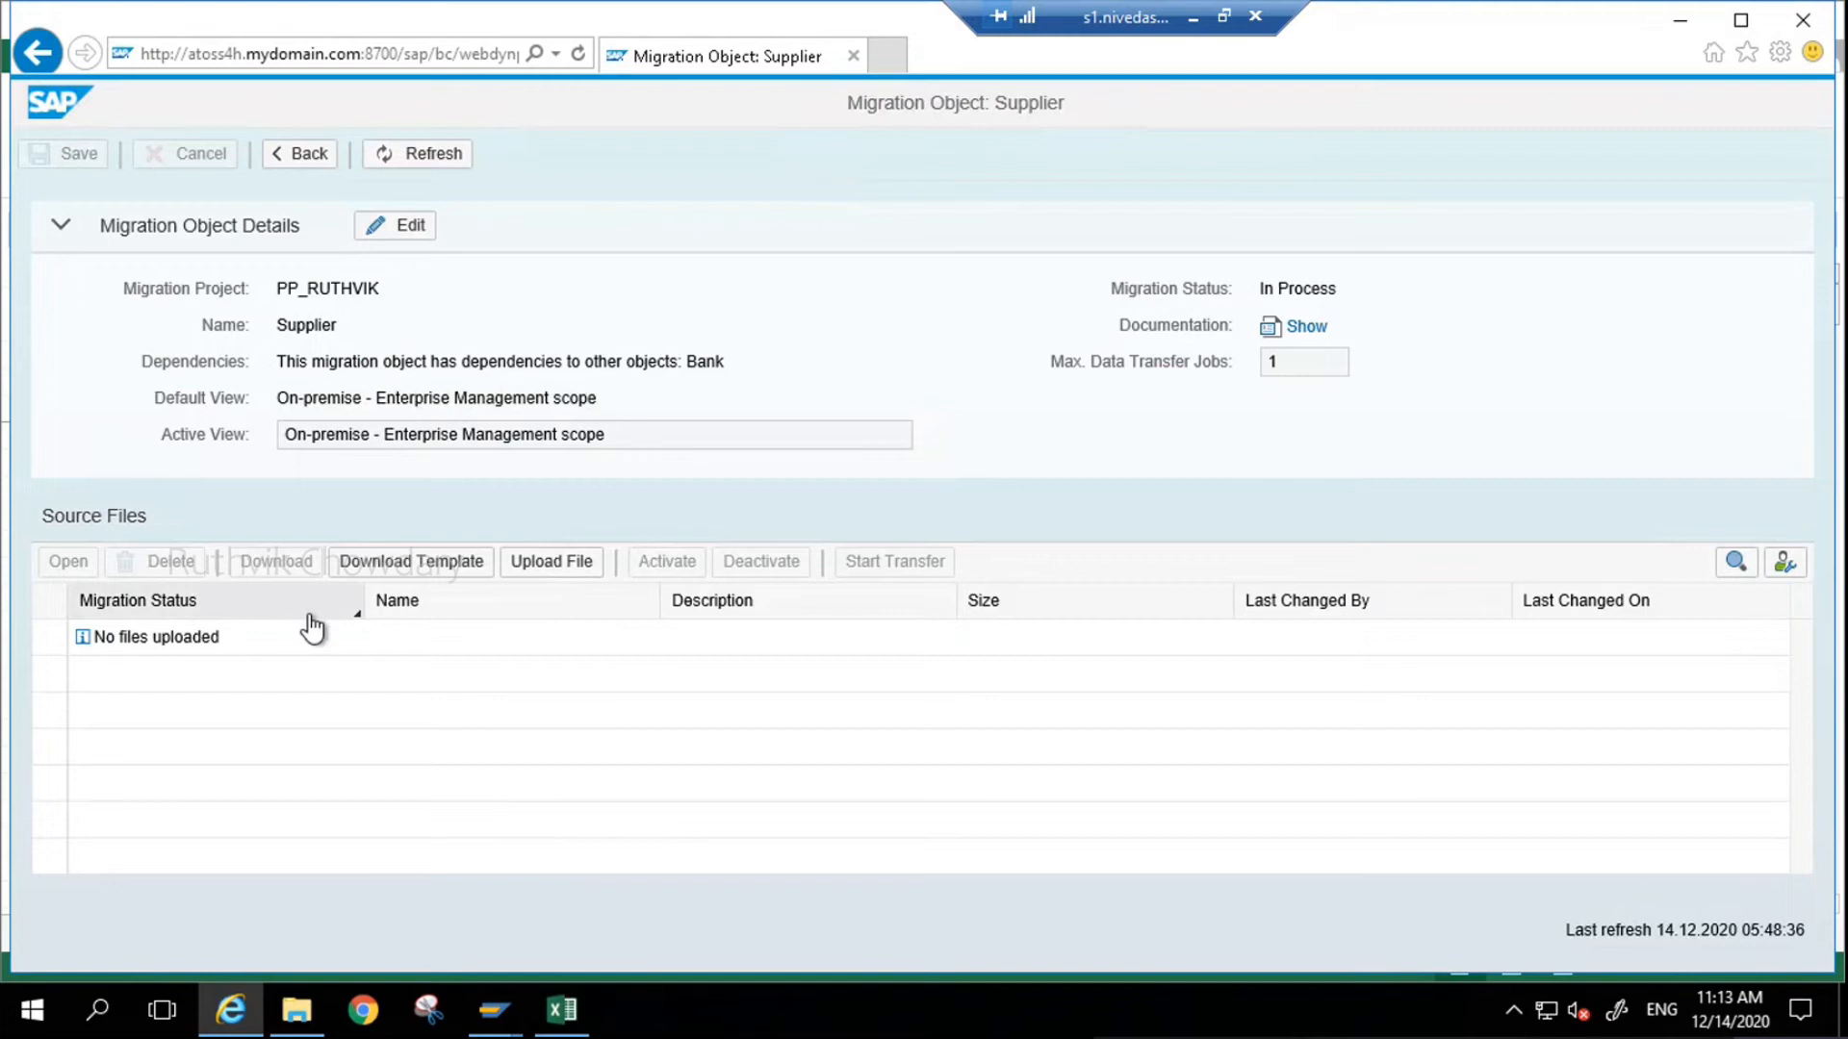
pyautogui.click(391, 569)
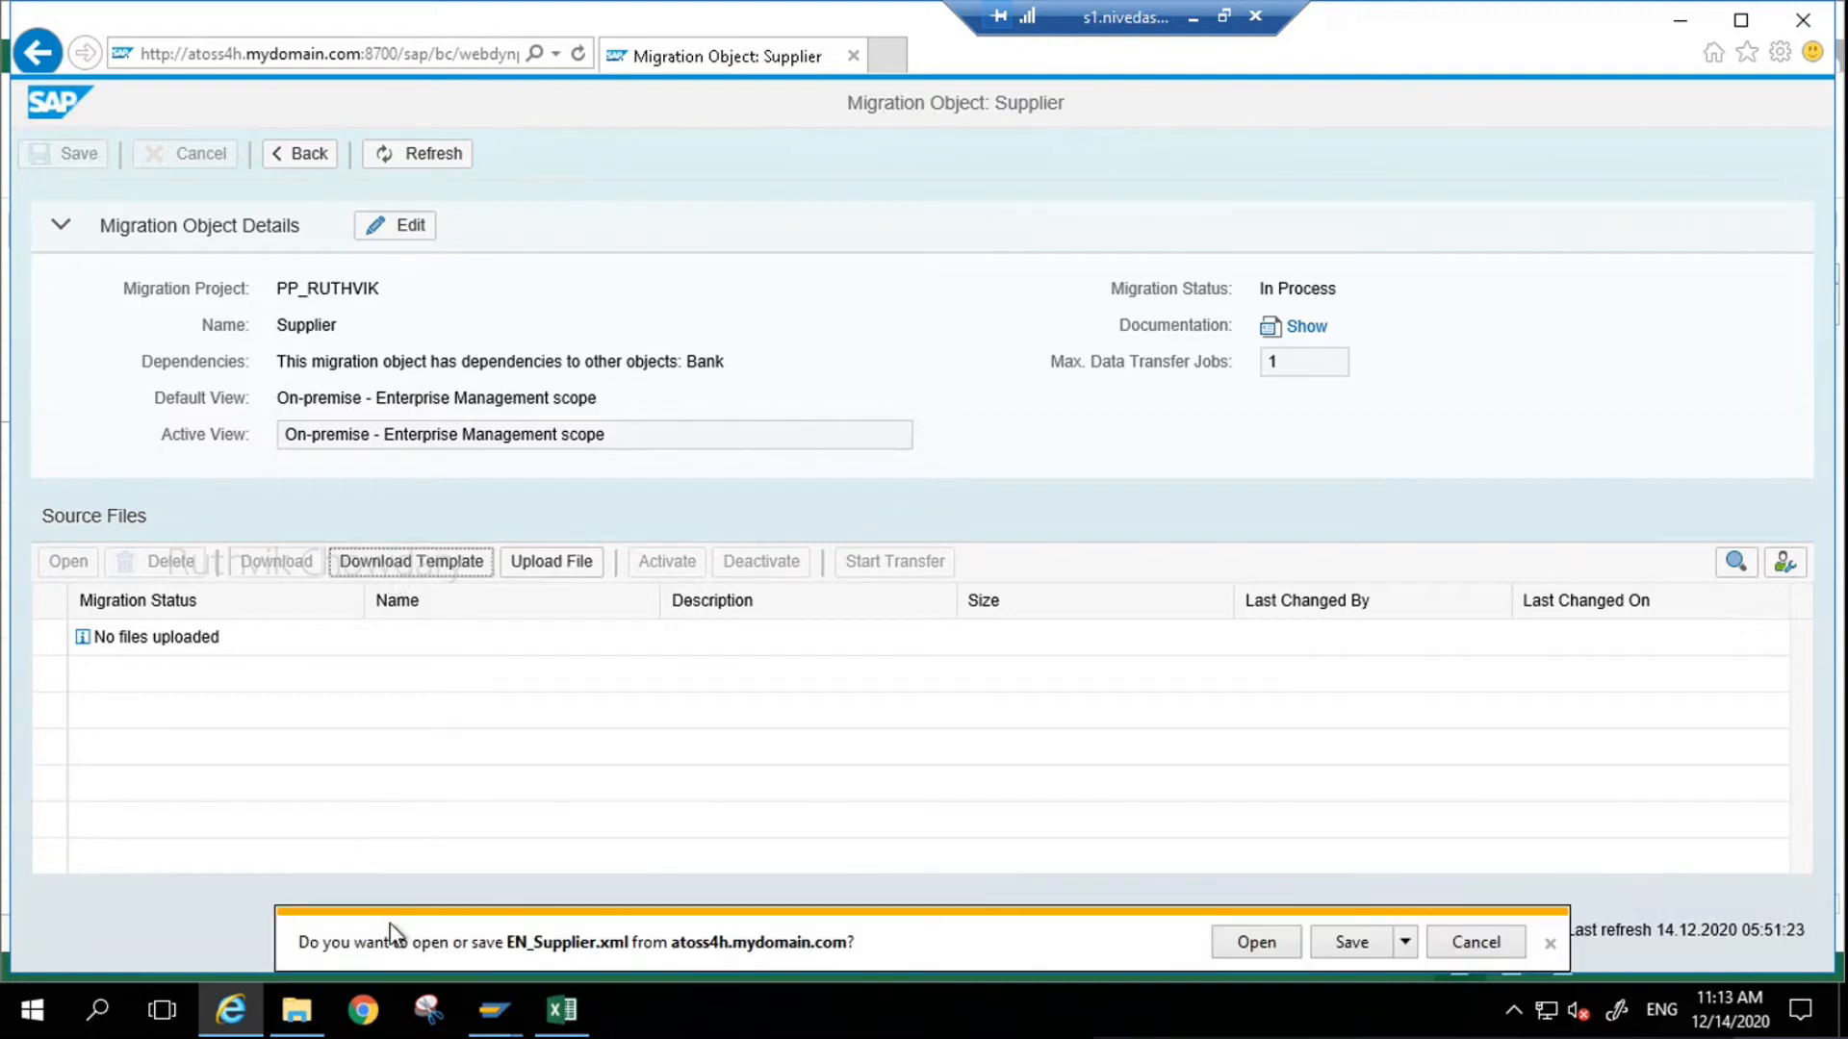
pyautogui.click(1249, 949)
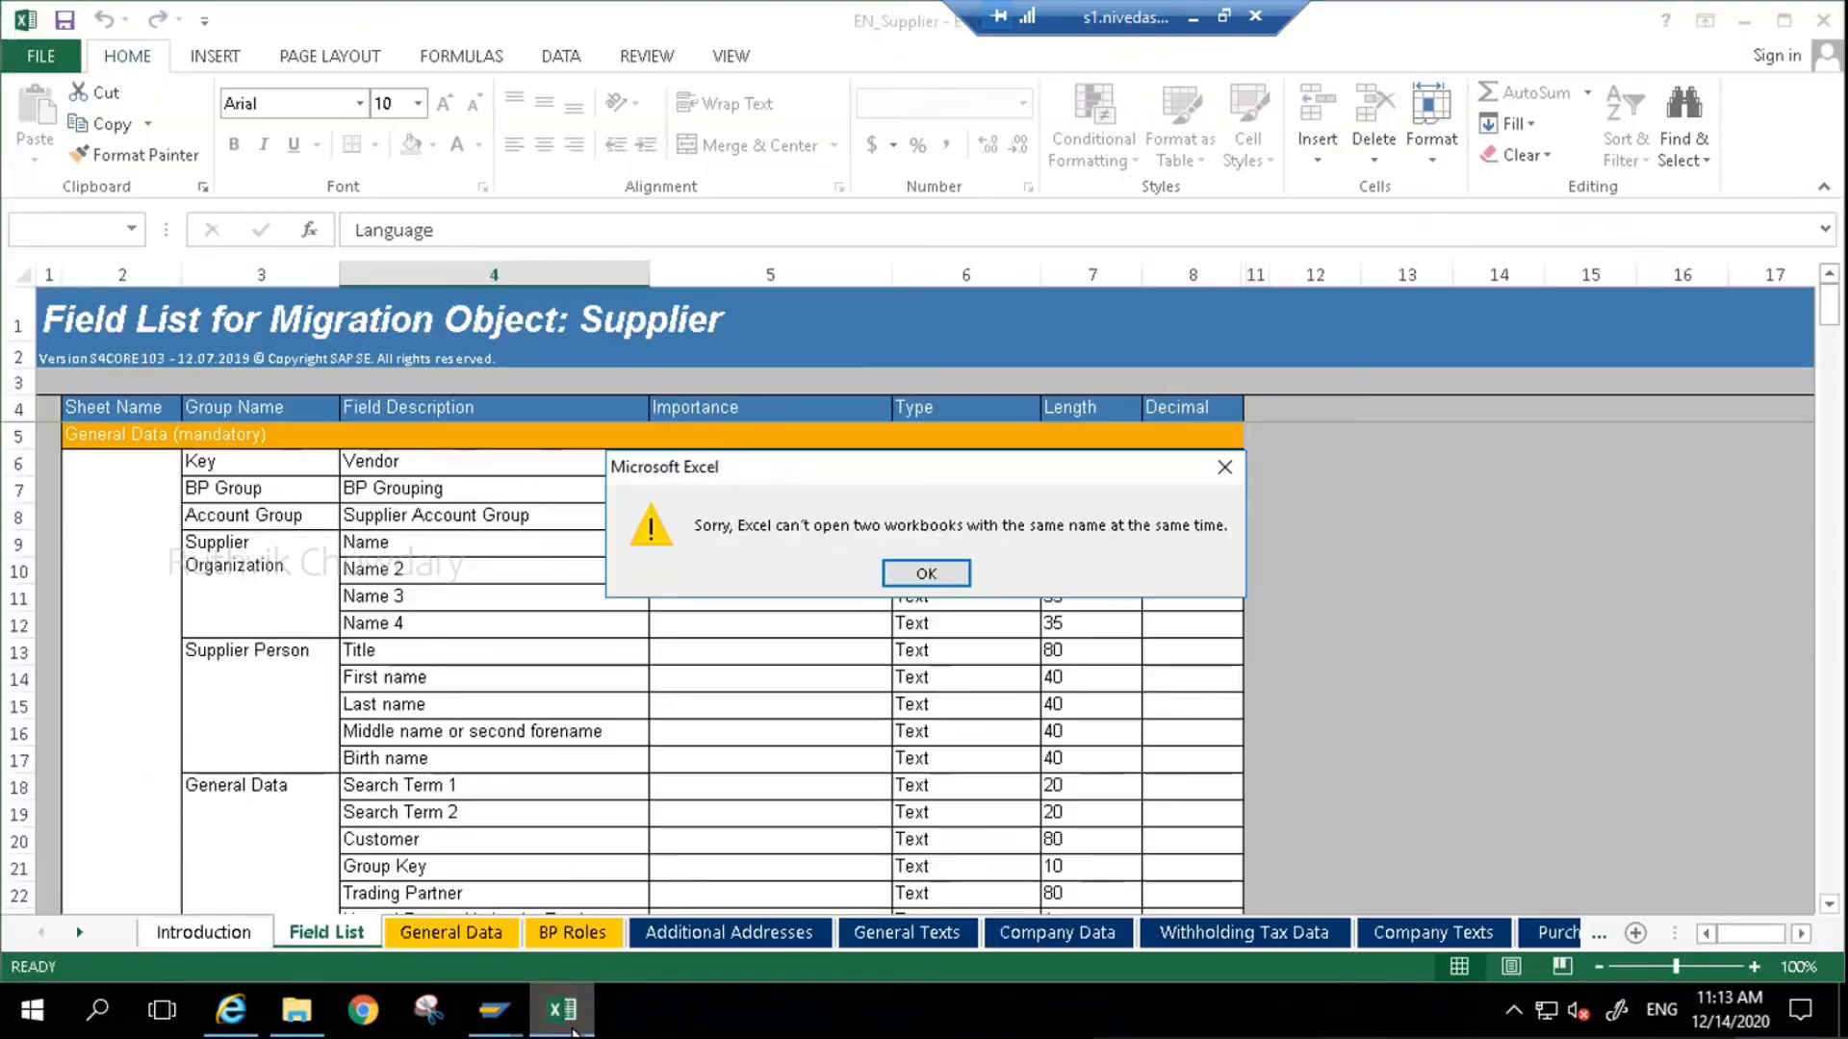
pyautogui.click(1225, 468)
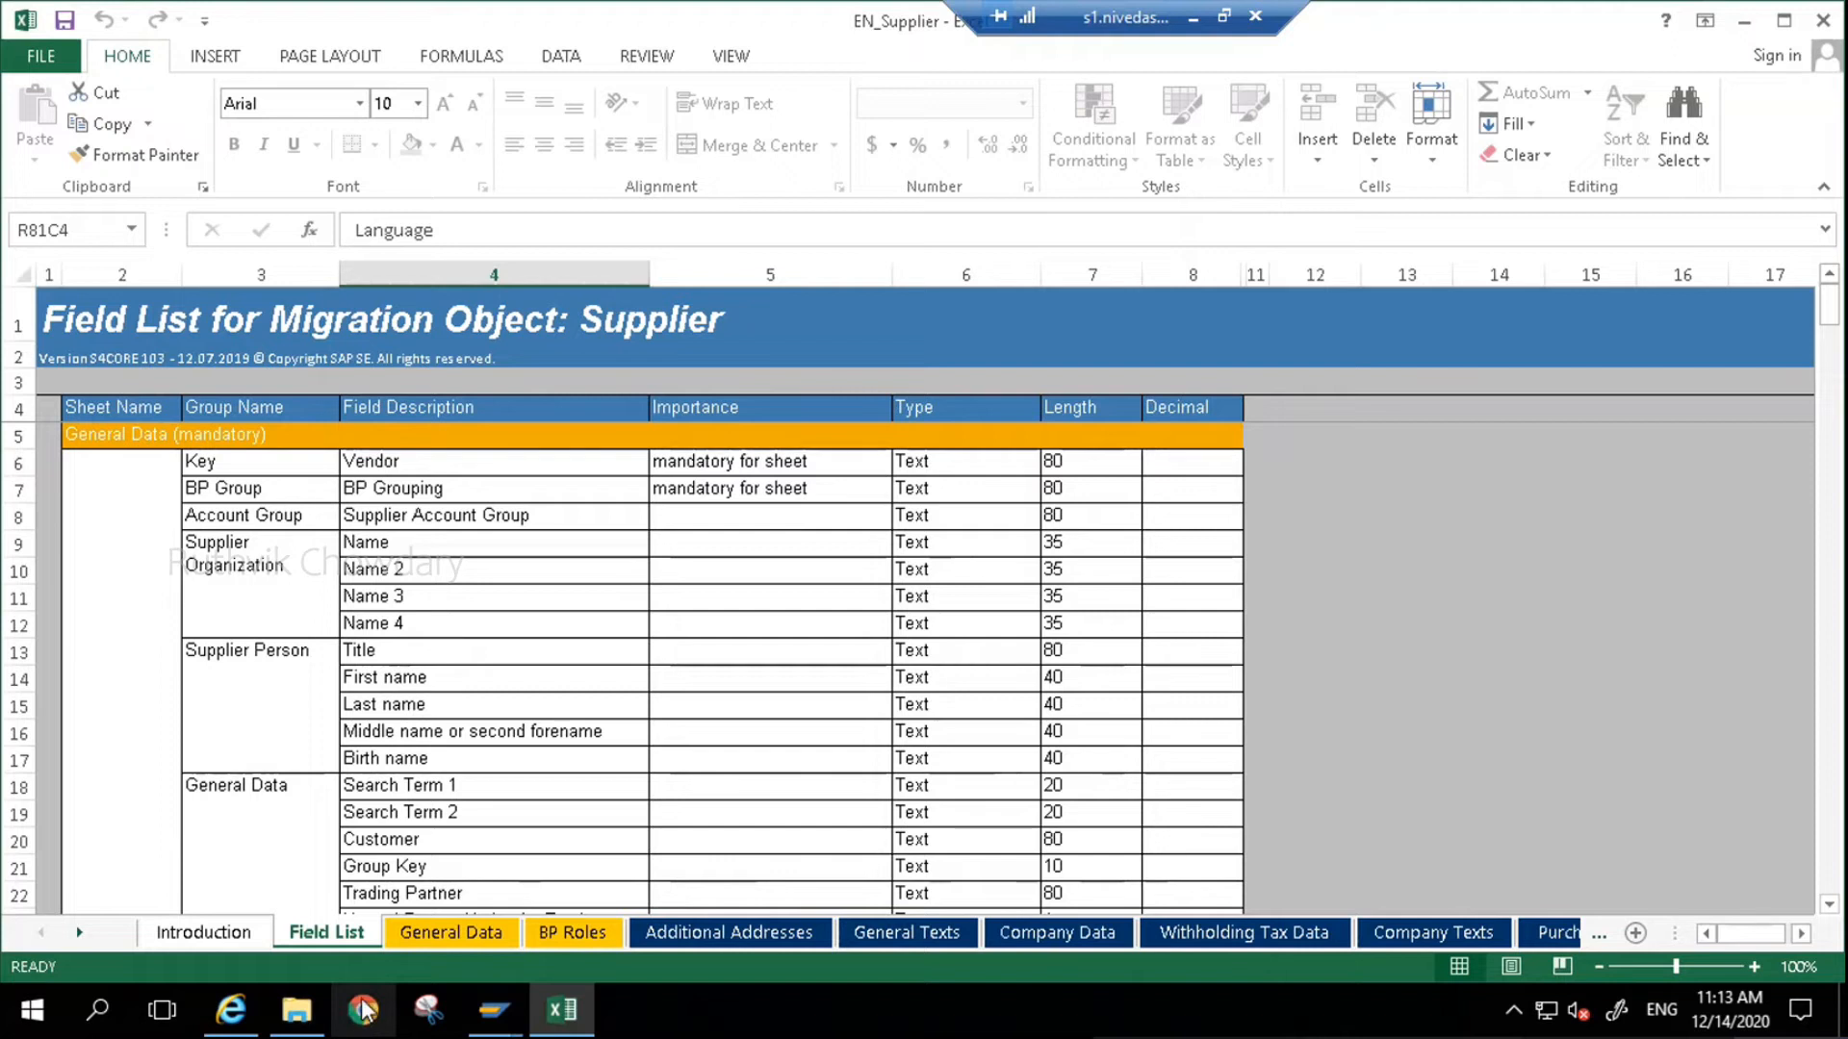
# - Download the Supplier object's template from the migration cockpit again, saving it to the Desktop as EN_Supplier123
pyautogui.hotkey('alt', 'Tab')
pyautogui.click(374, 574)
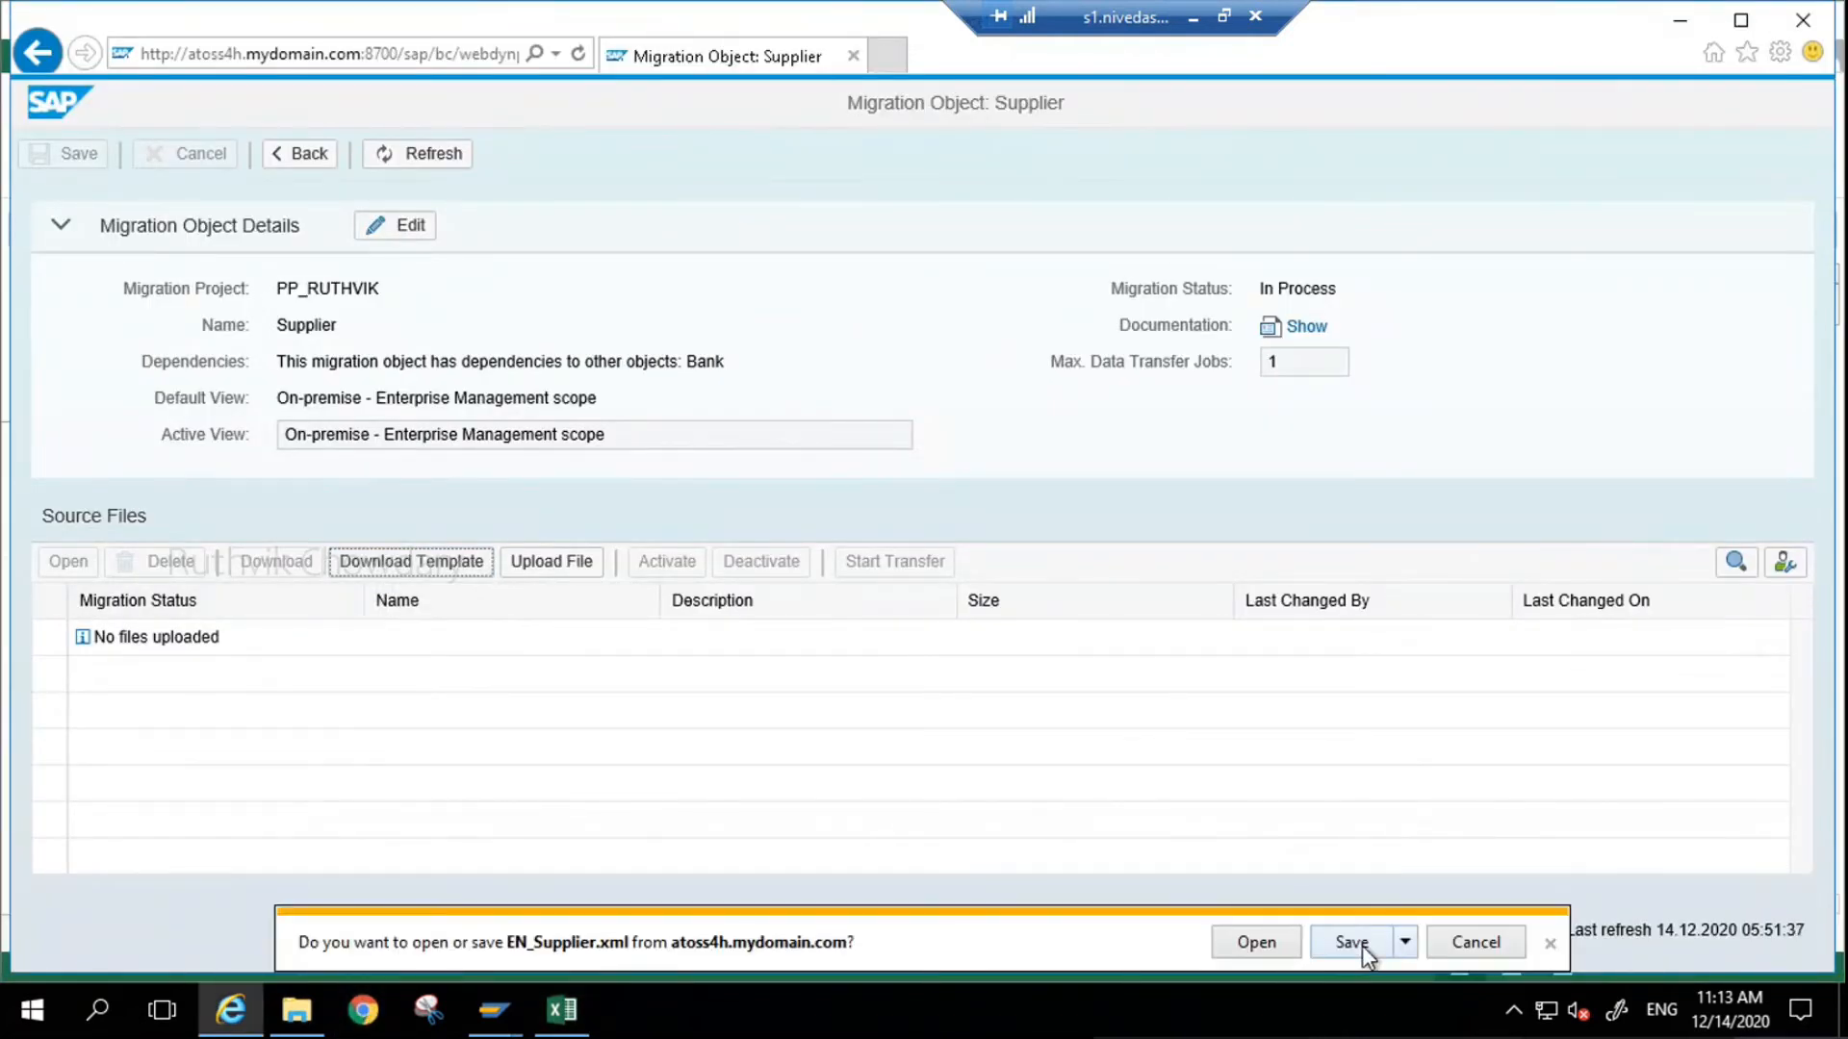
pyautogui.click(1404, 943)
pyautogui.click(1465, 911)
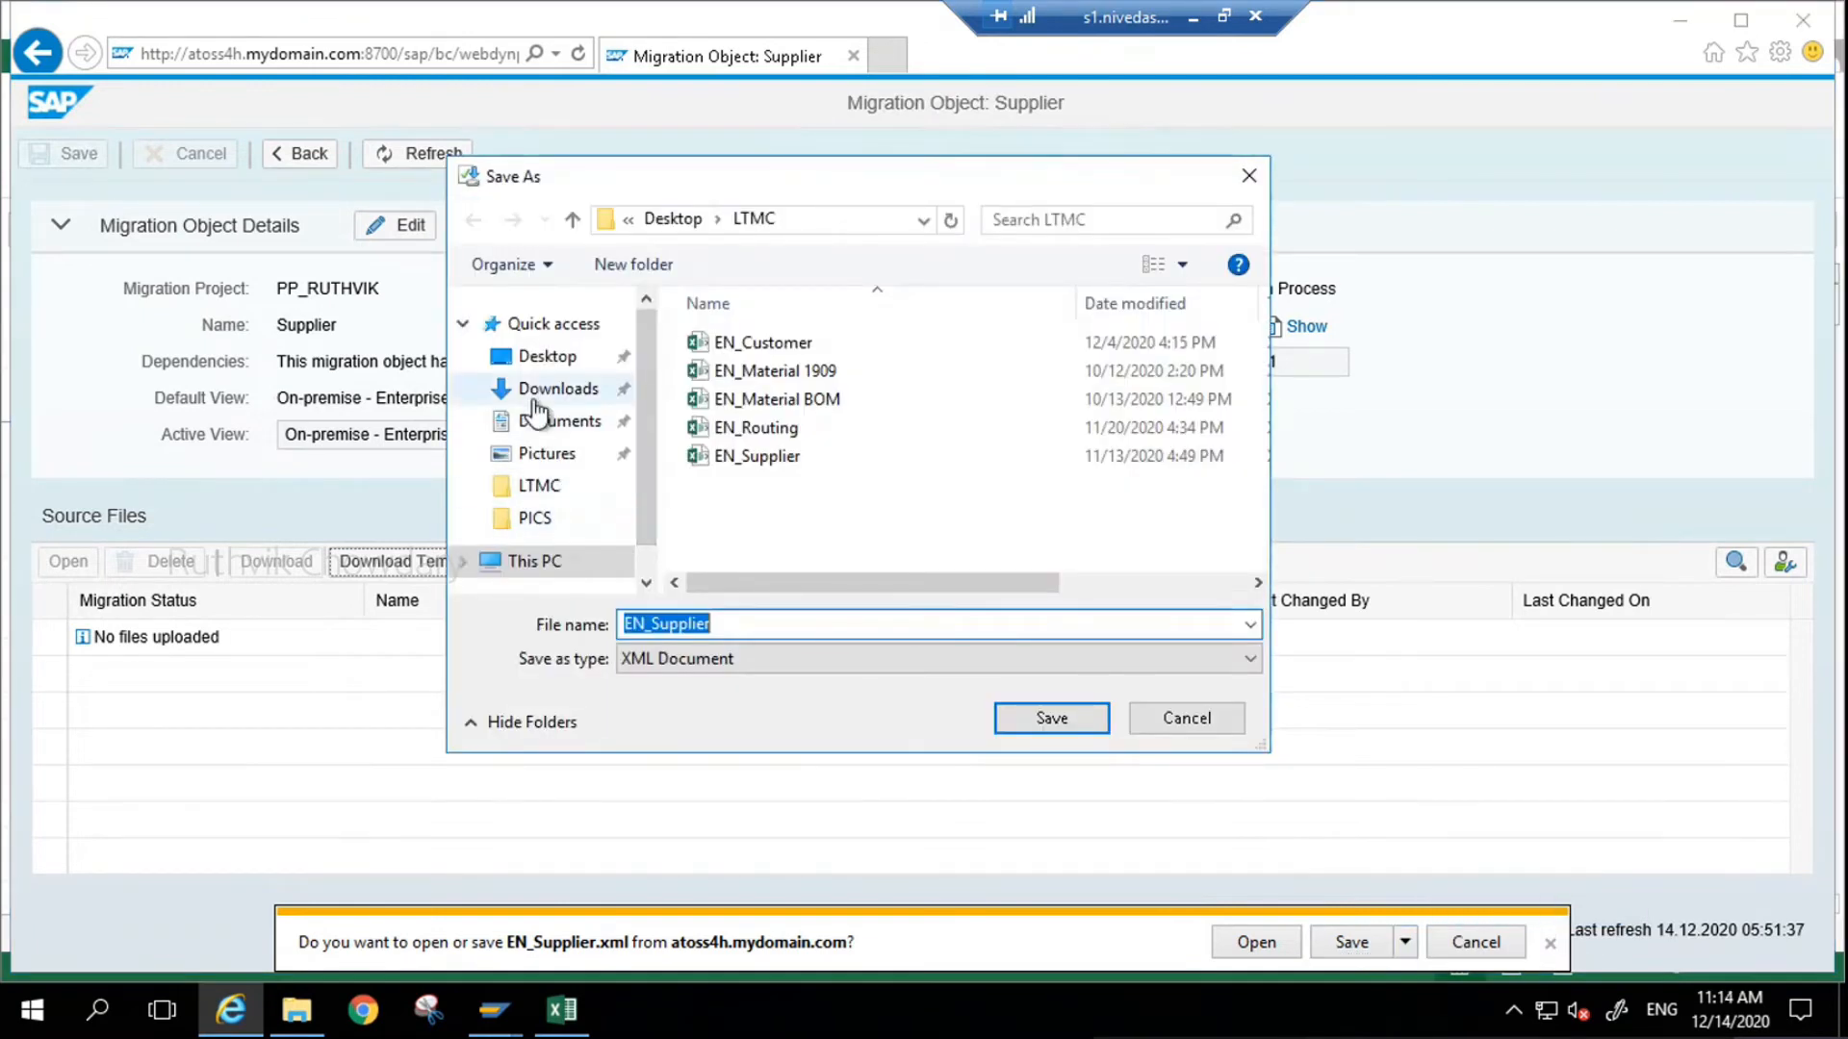
pyautogui.click(540, 357)
pyautogui.doubleClick(735, 622)
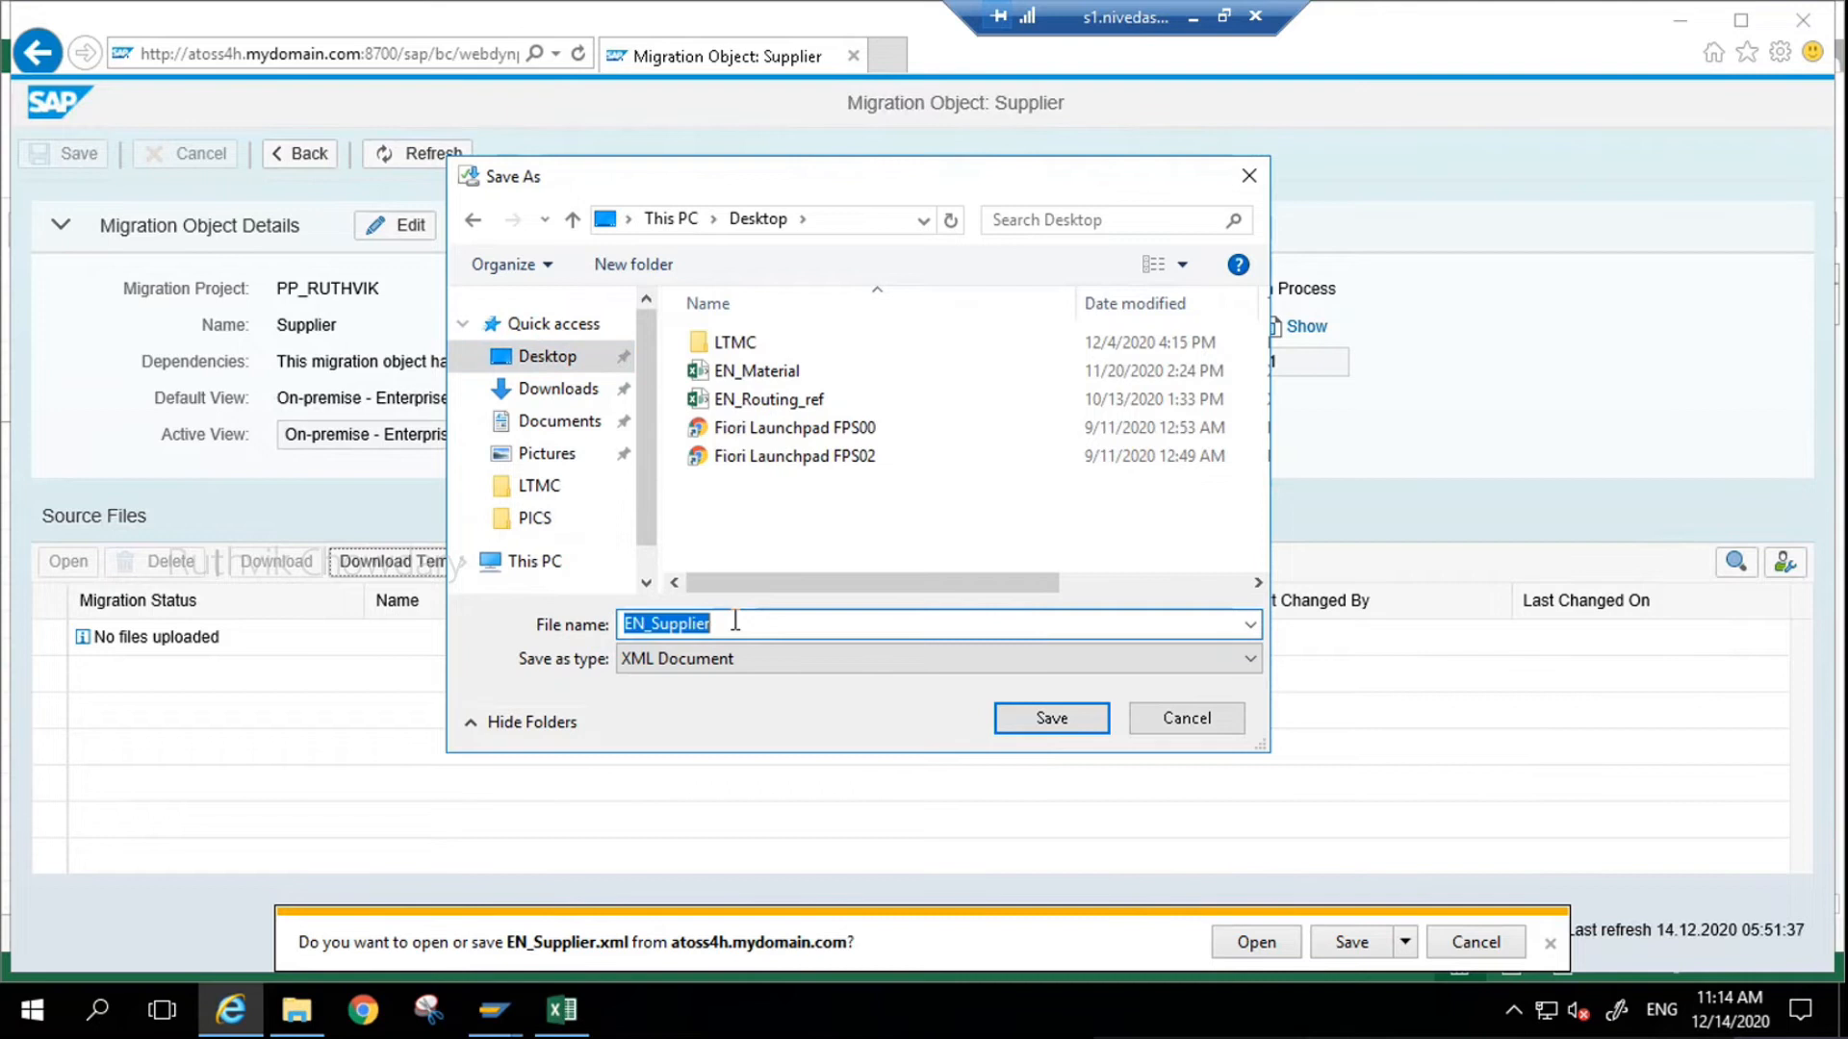
pyautogui.click(736, 623)
pyautogui.write('123')
pyautogui.press('Return')
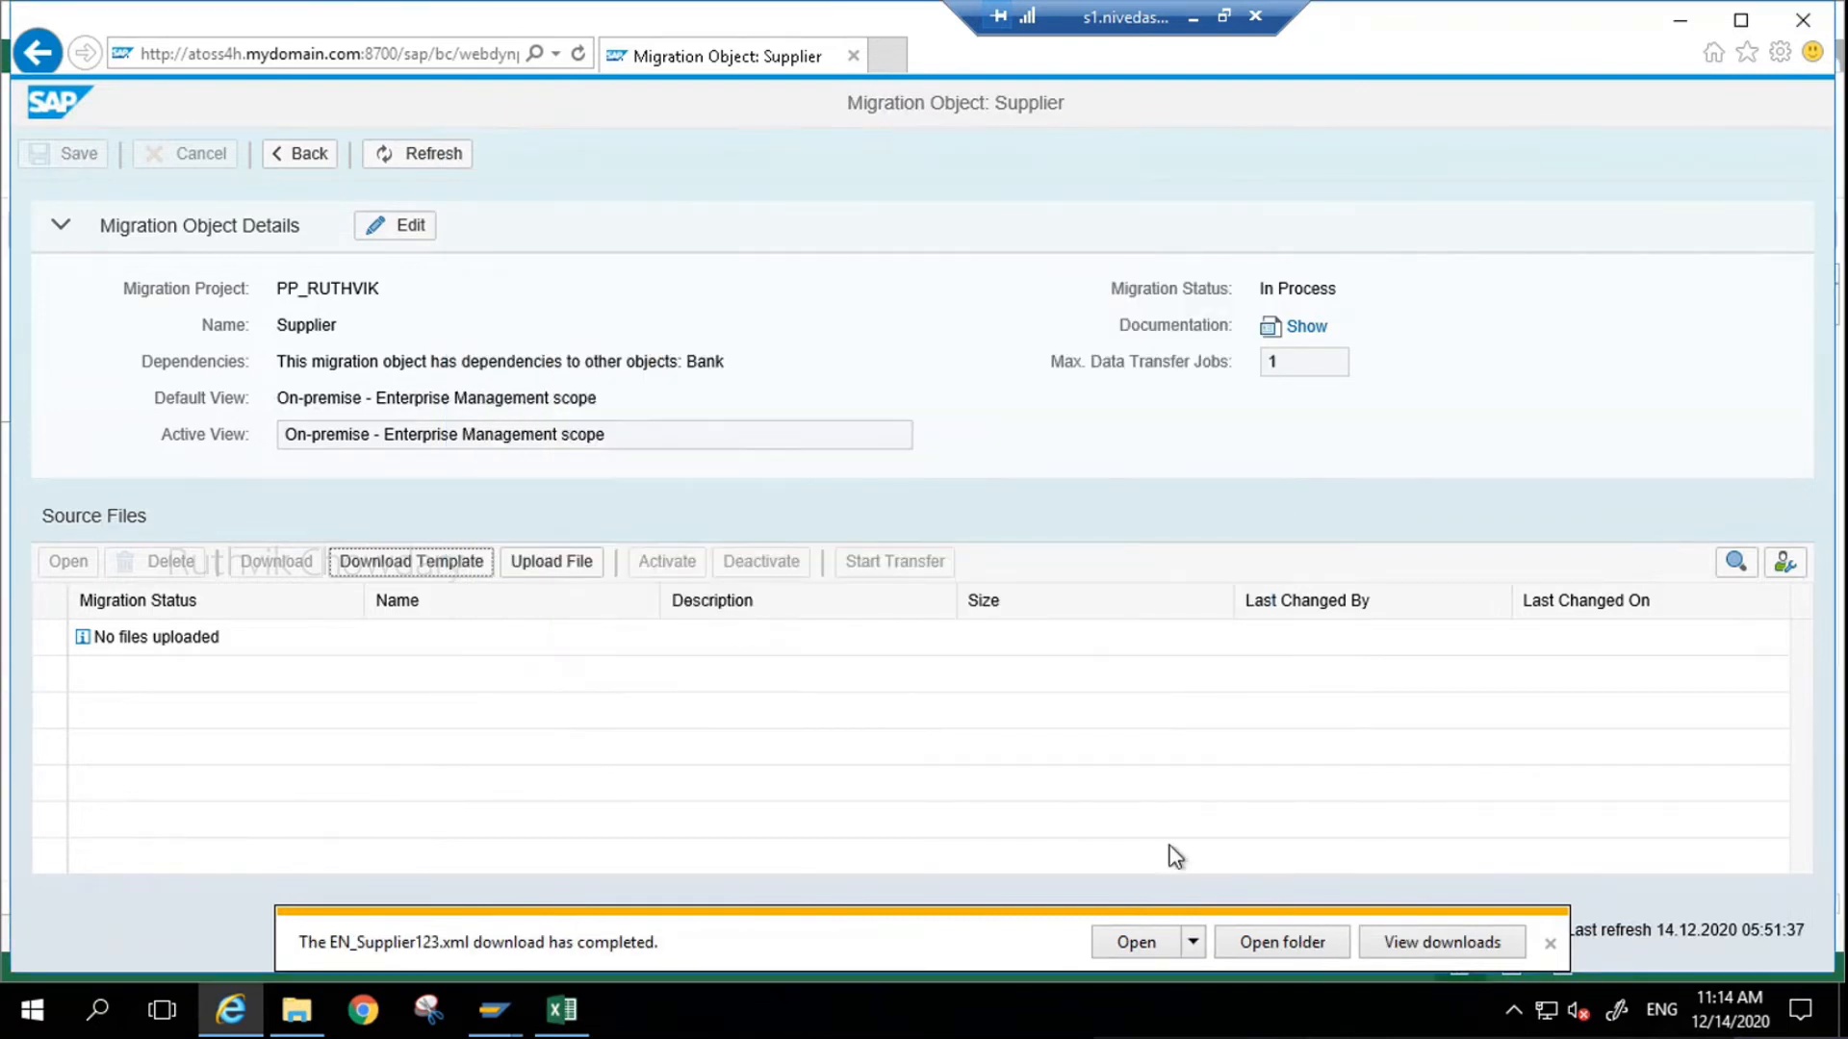
# - Open the downloaded EN_Supplier123 file in Excel, maximize its window and enable editing
pyautogui.click(1138, 945)
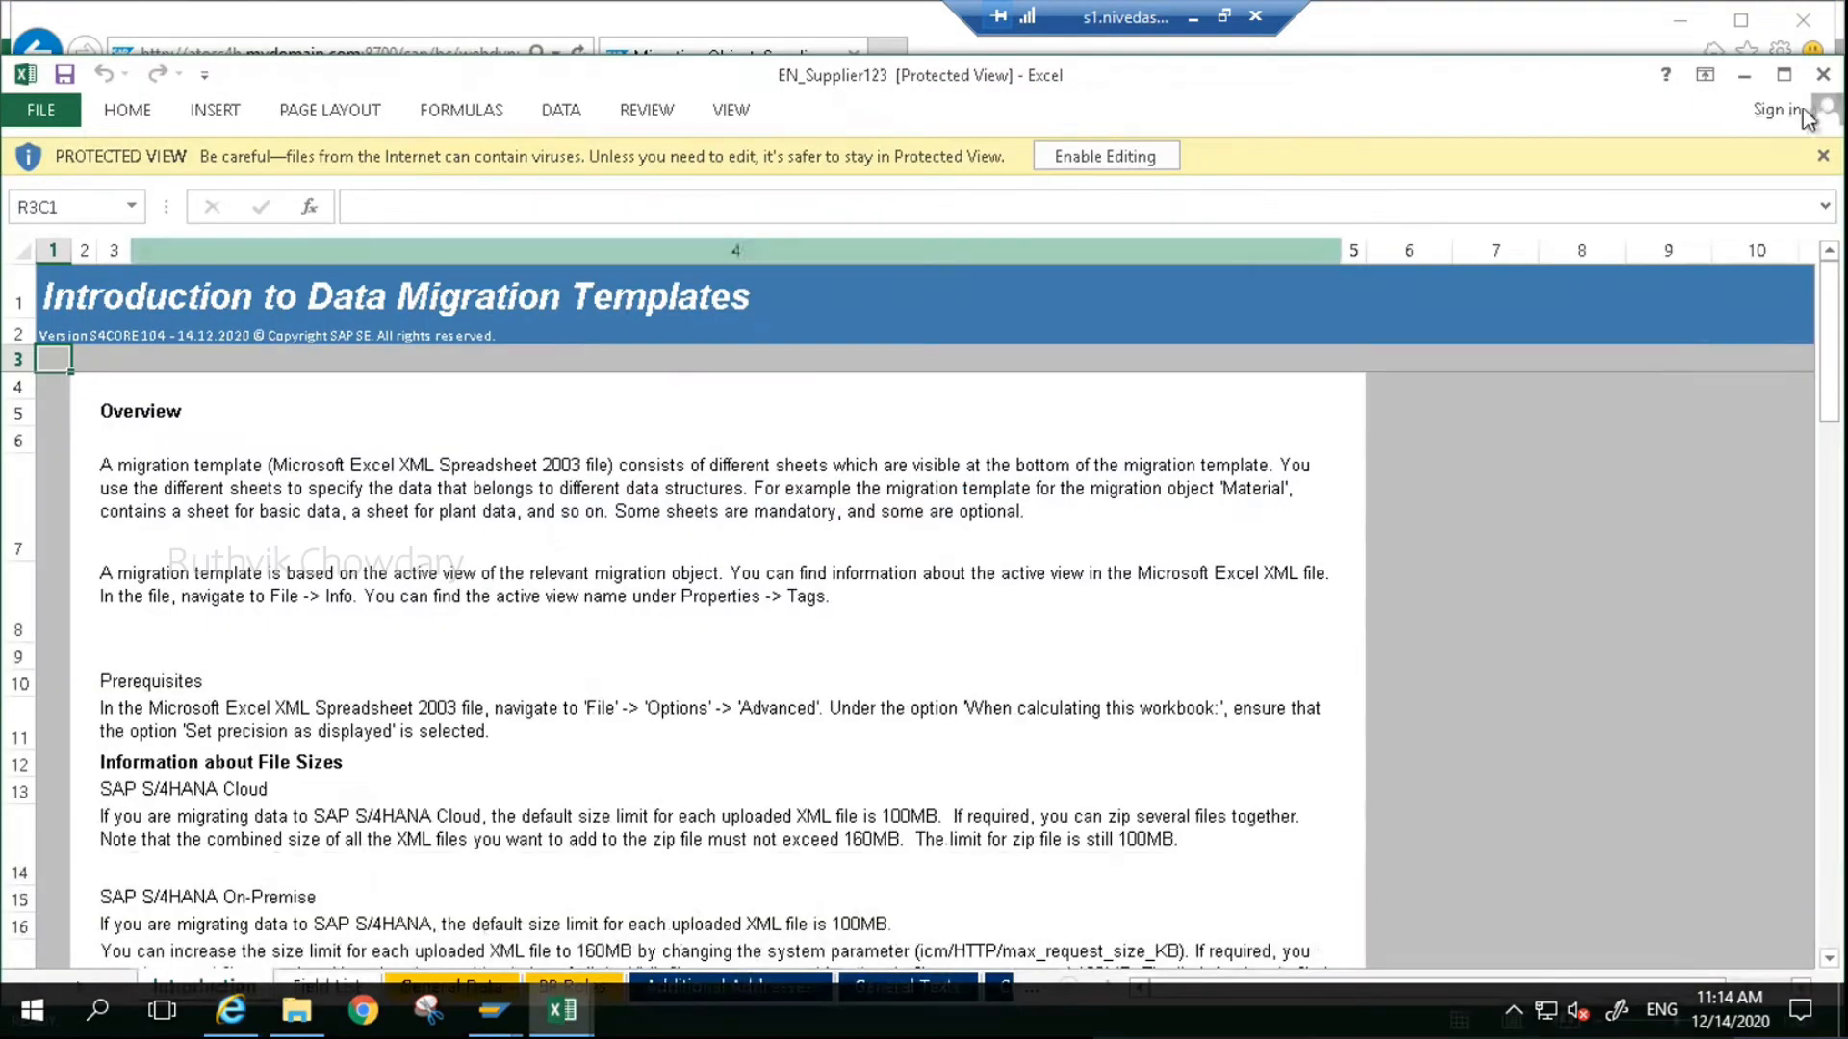
pyautogui.click(1783, 74)
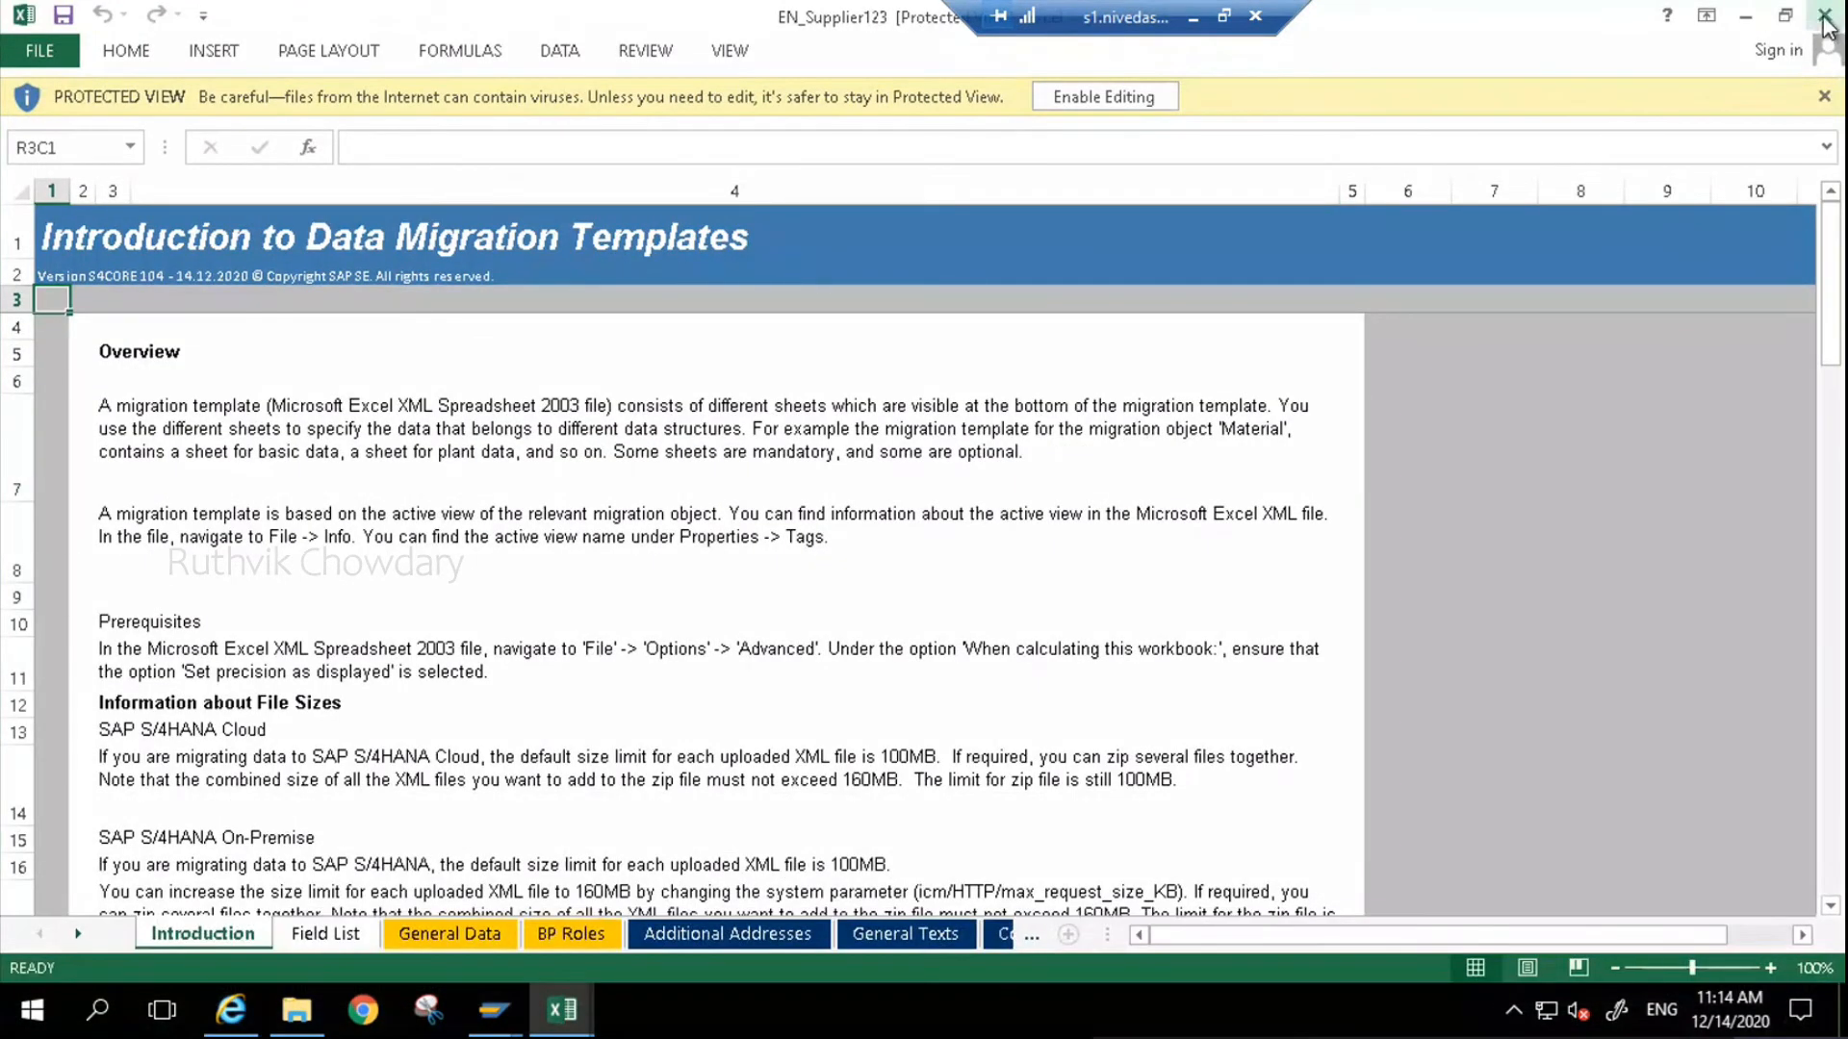
pyautogui.click(1107, 104)
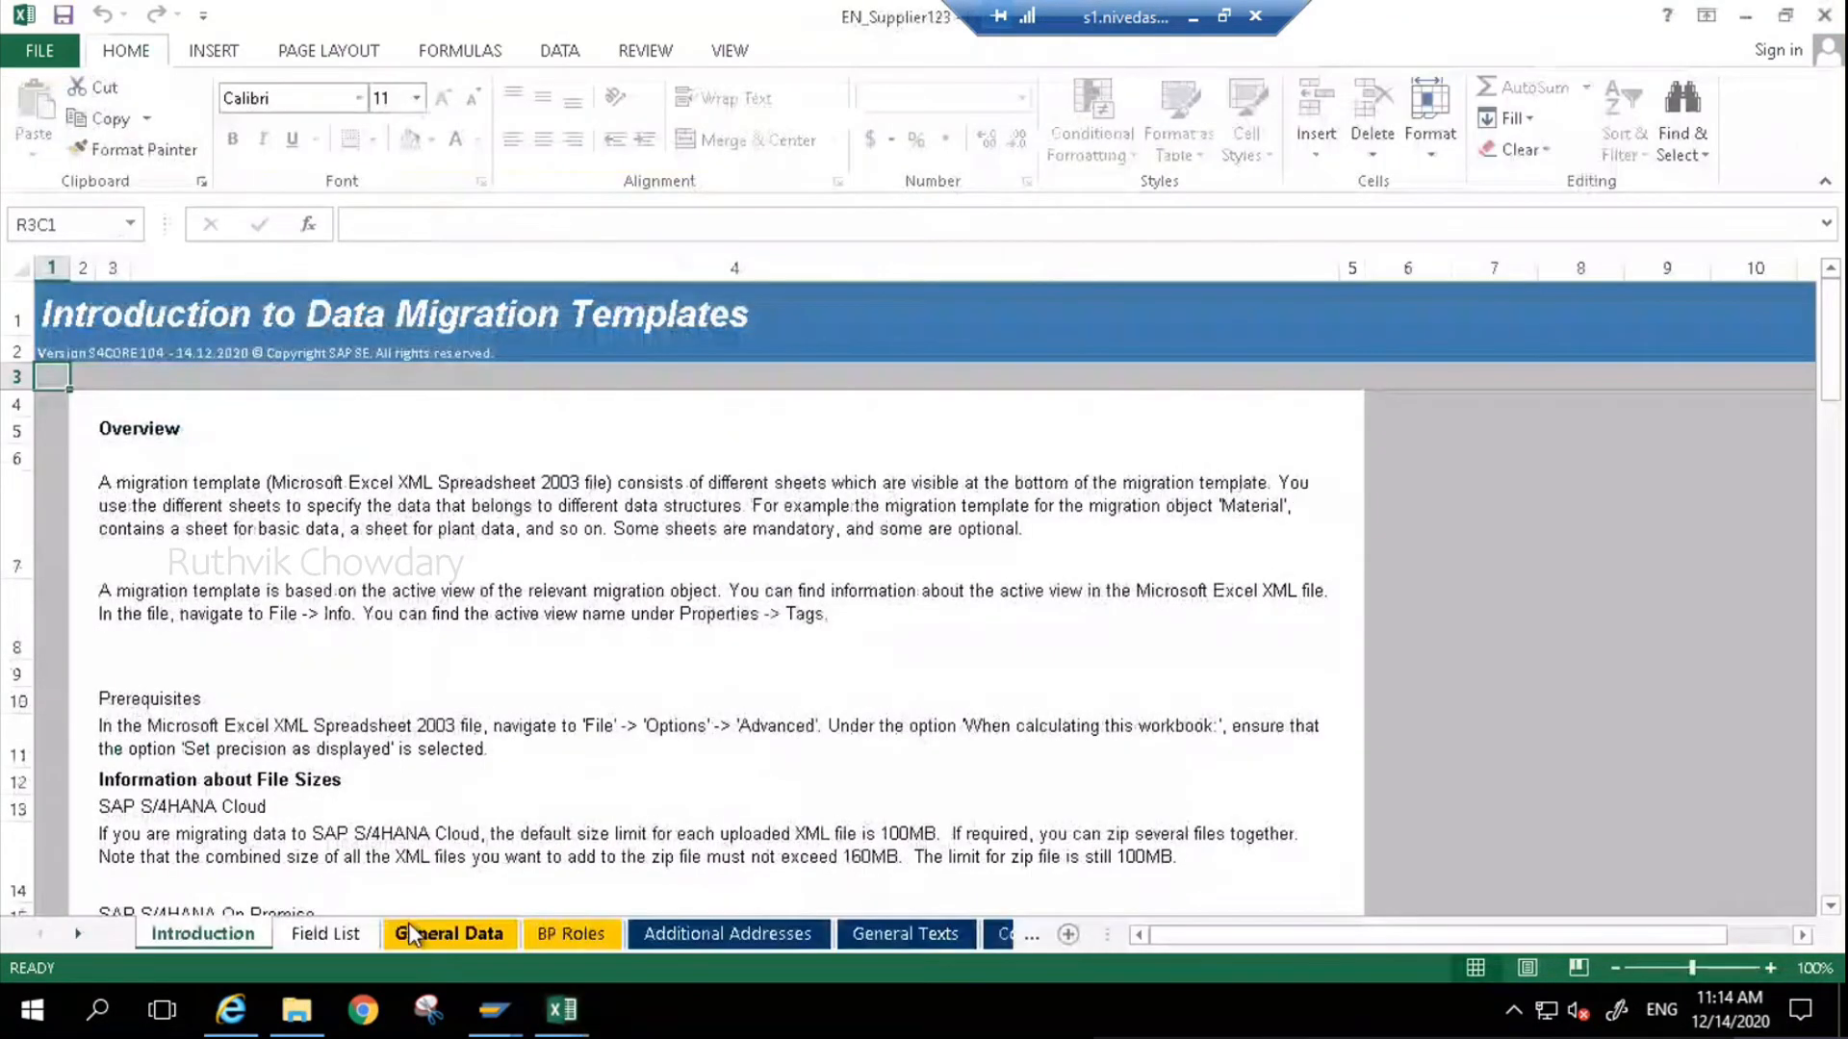
# - On the General Data sheet of EN_Supplier123, expand row 8 to show the full field descriptions and unfreeze the panes
pyautogui.click(412, 933)
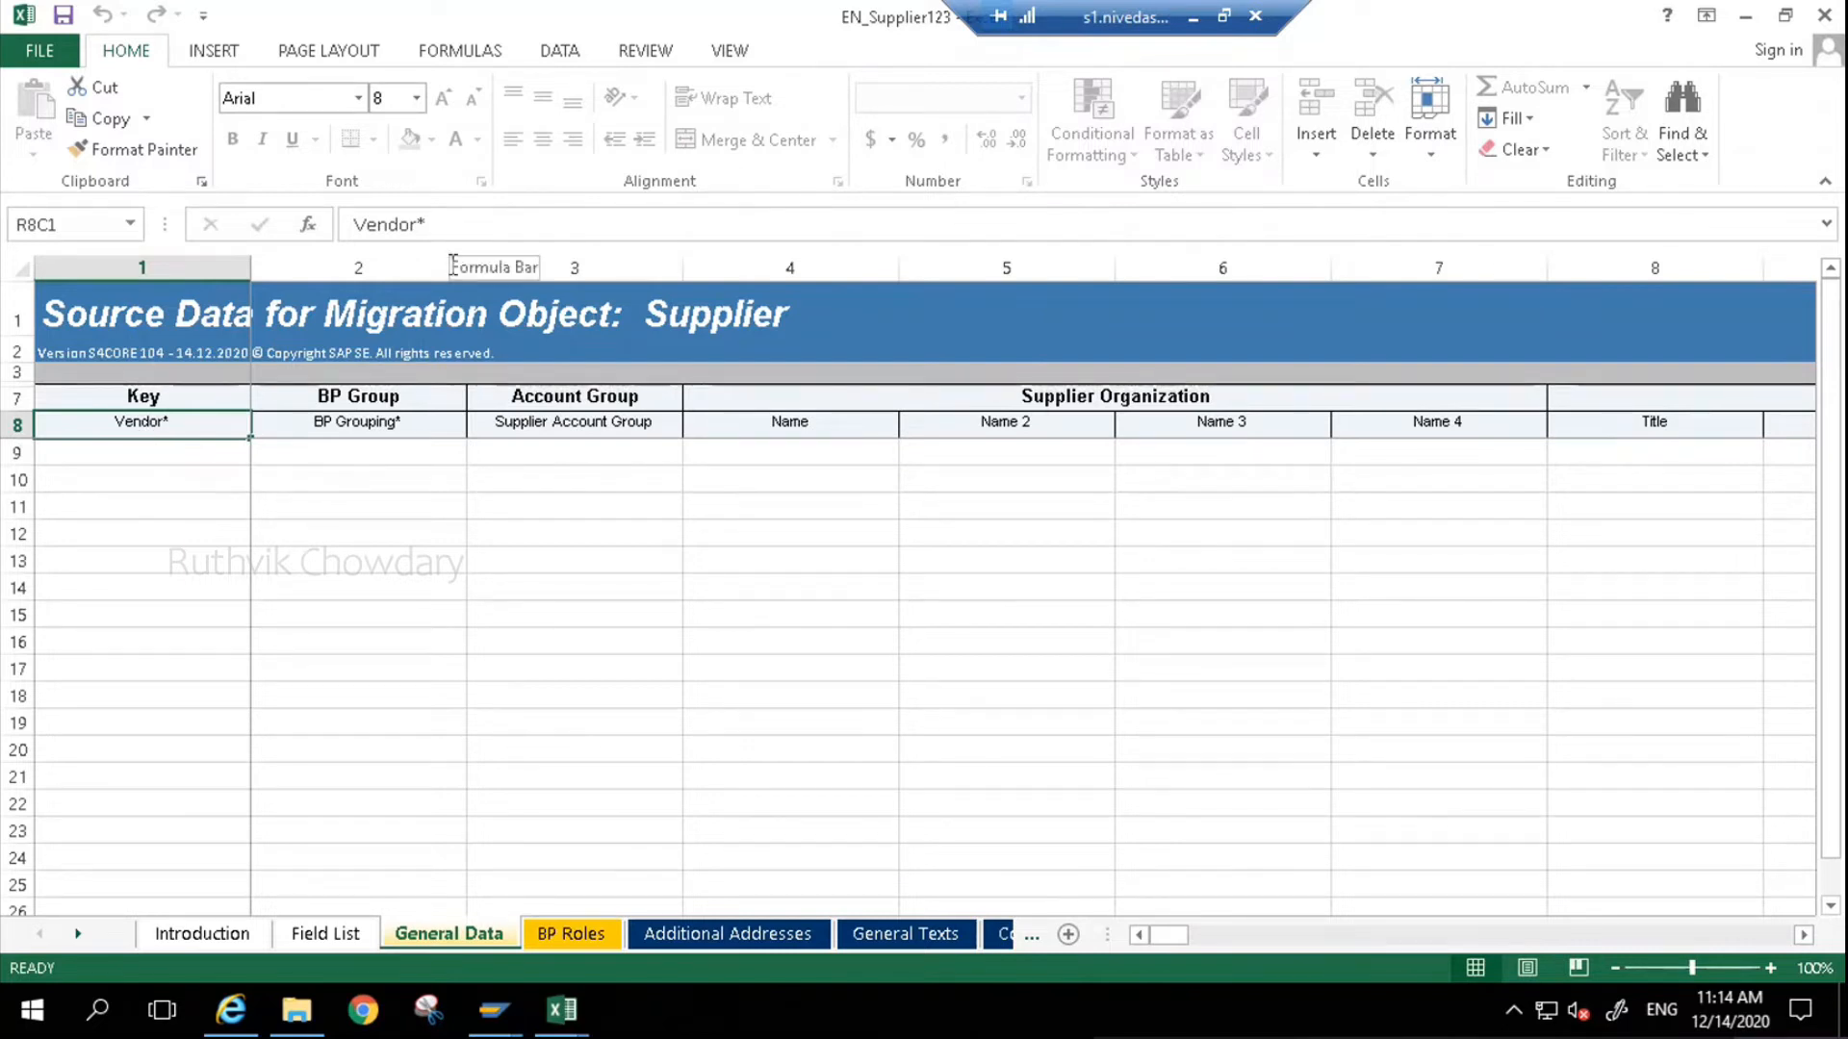
pyautogui.doubleClick(31, 438)
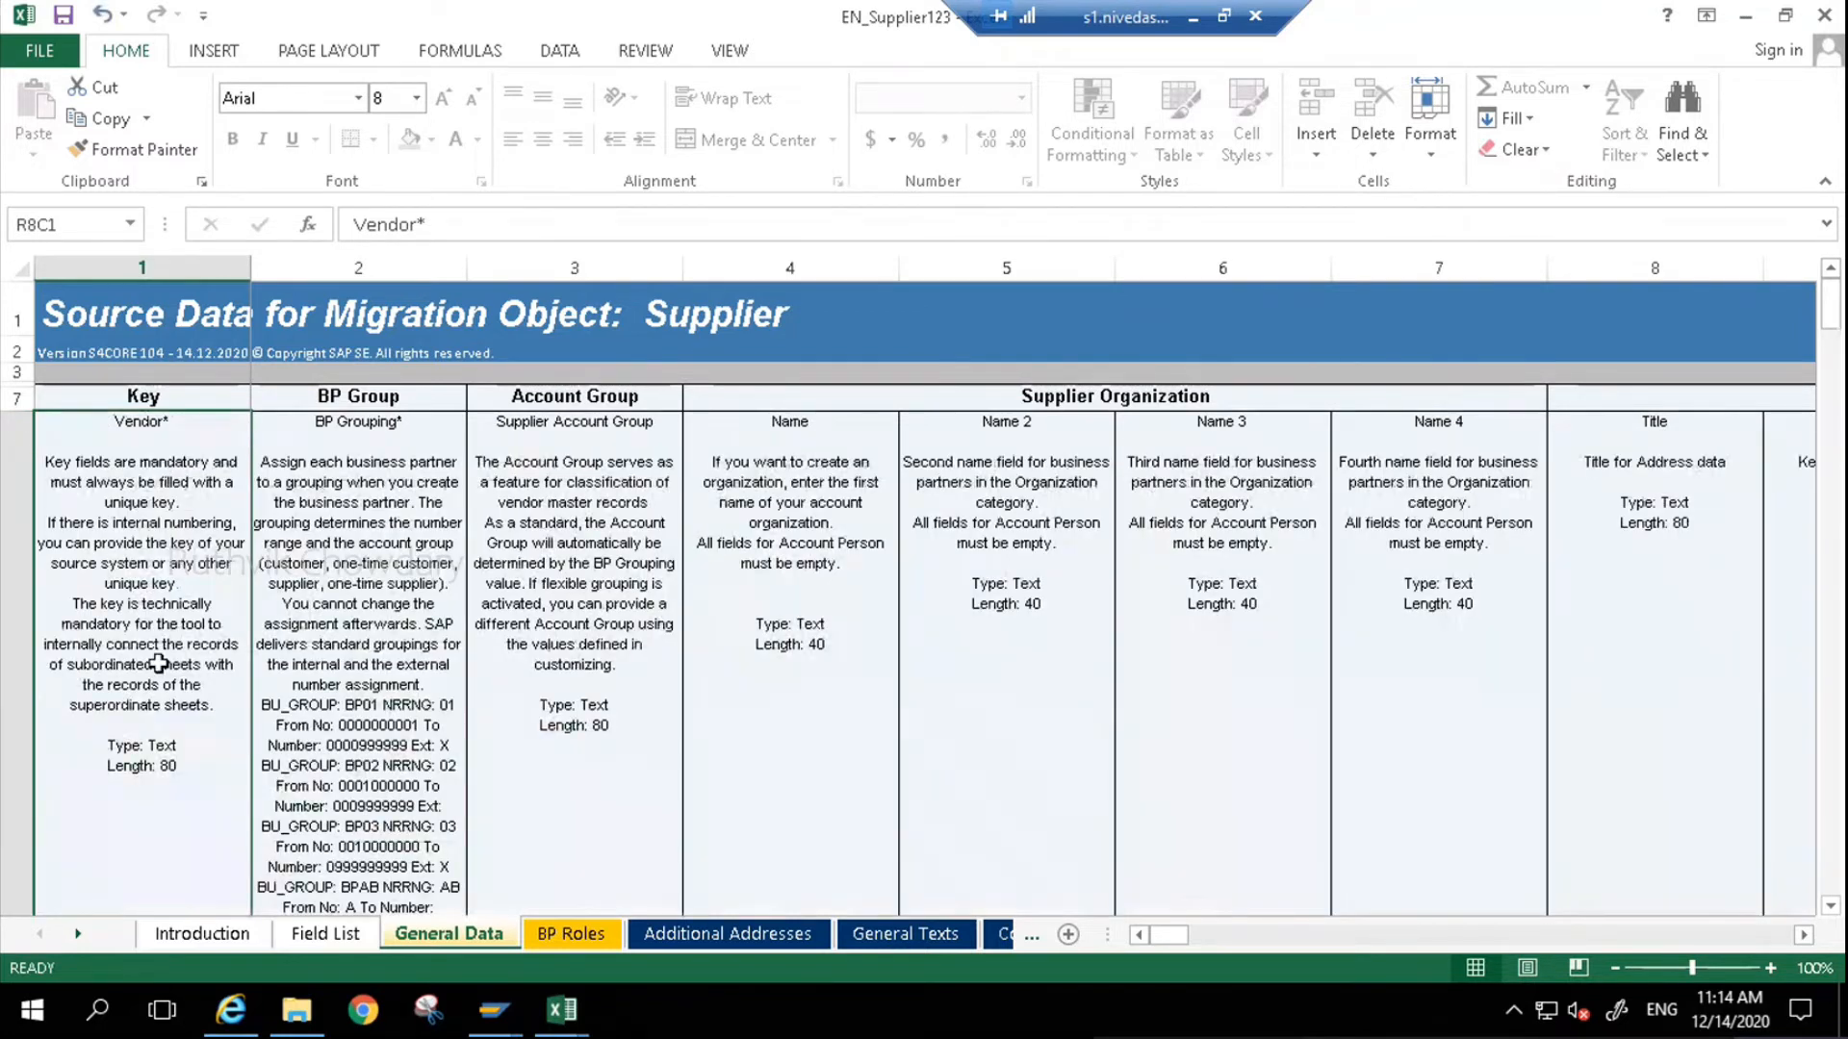
pyautogui.click(560, 57)
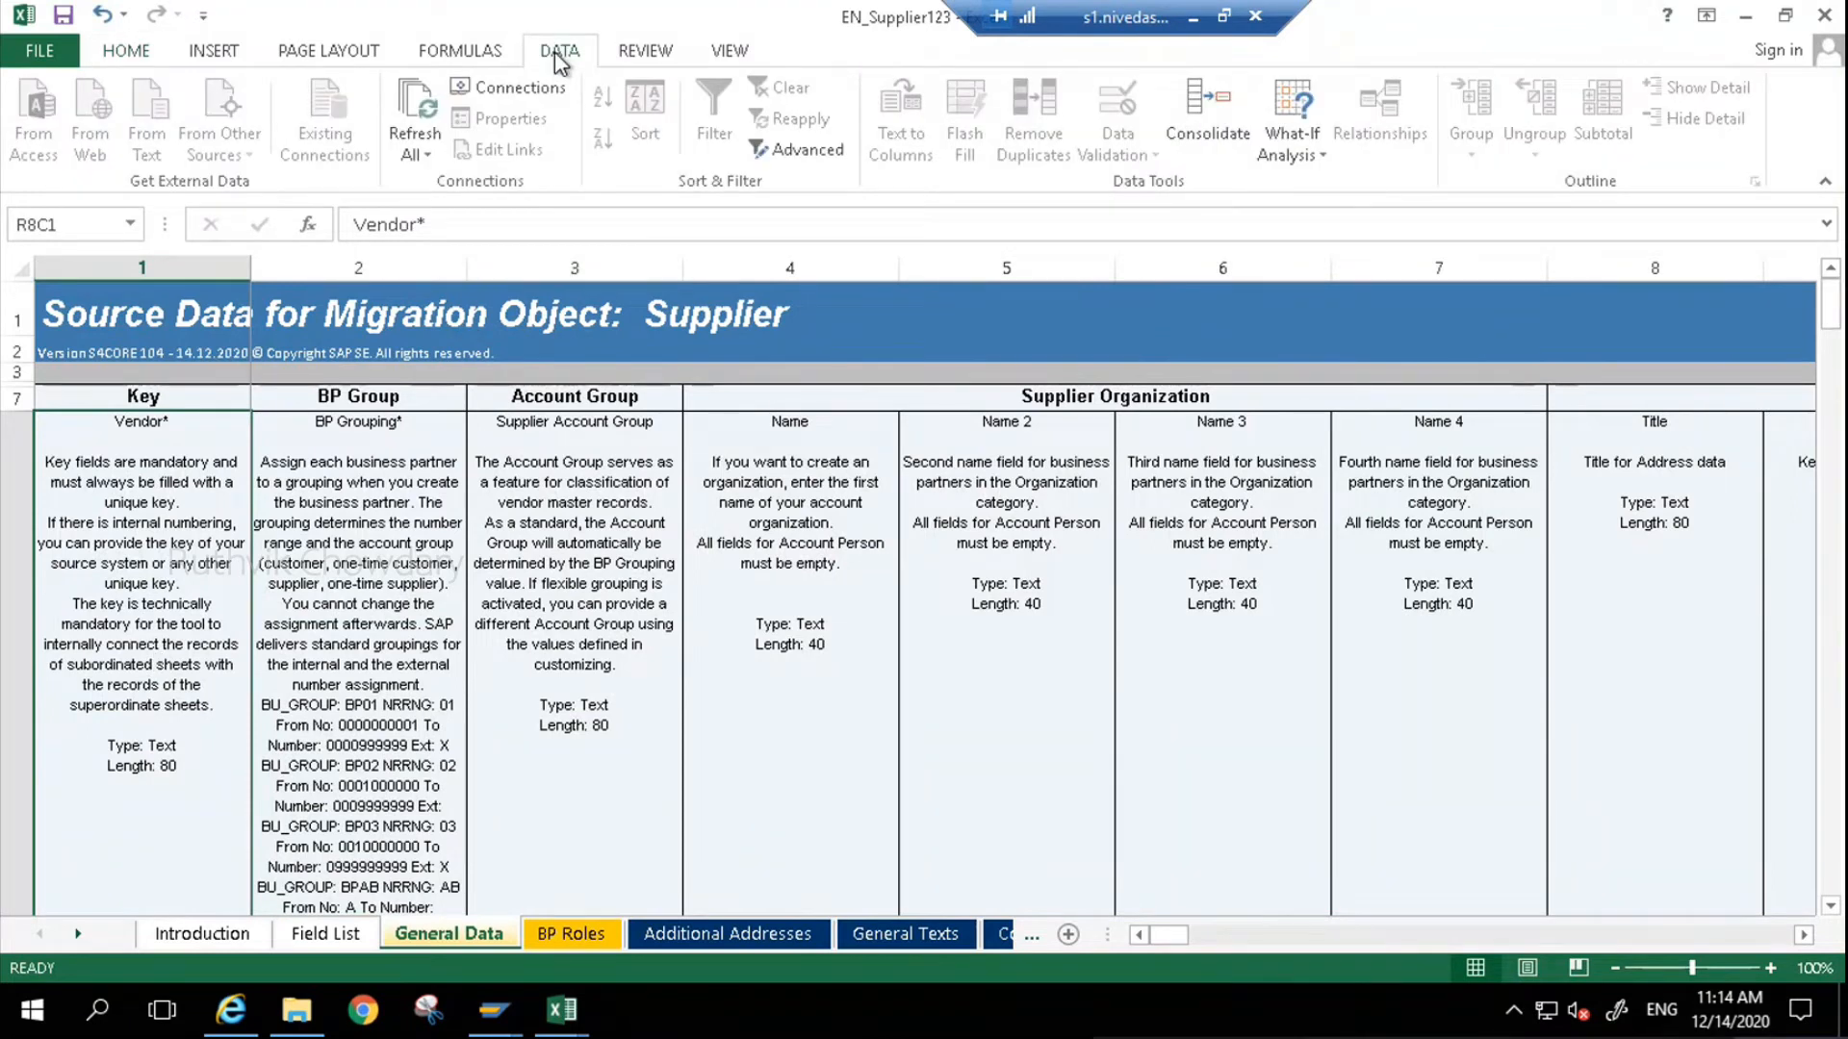
pyautogui.click(732, 53)
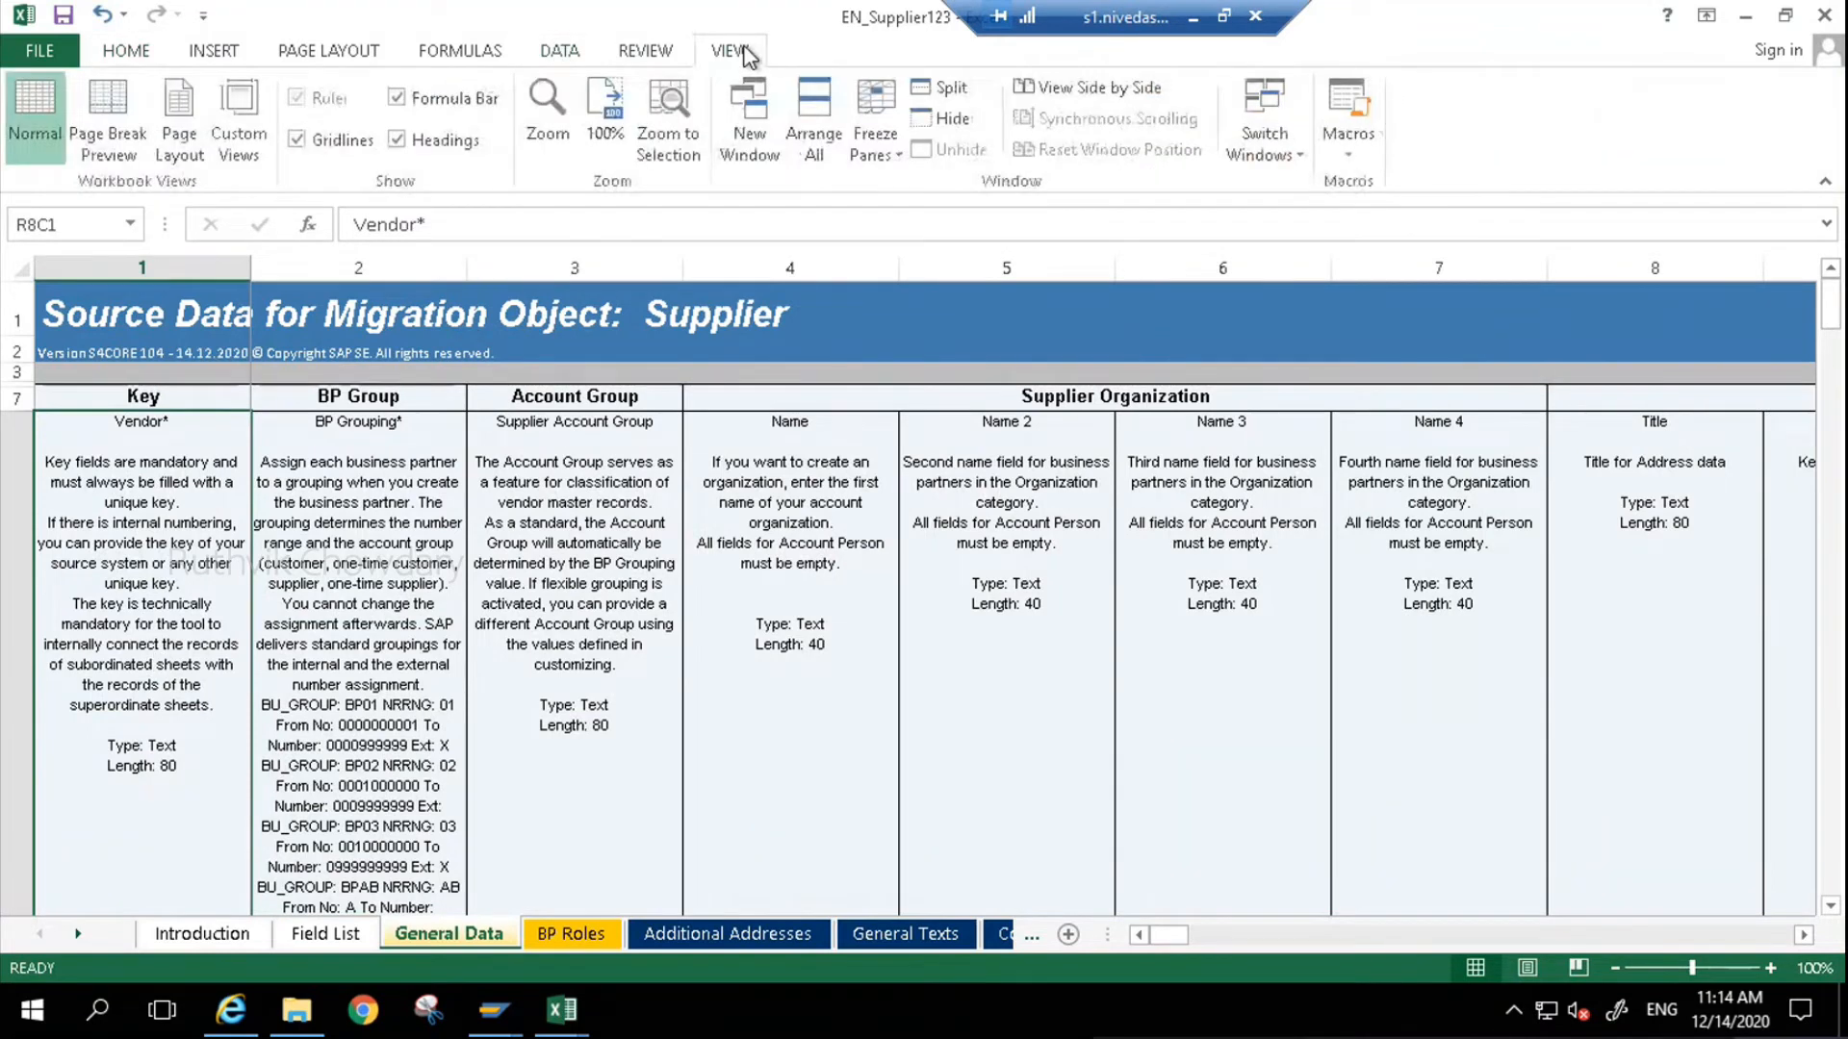
pyautogui.click(869, 159)
pyautogui.click(923, 187)
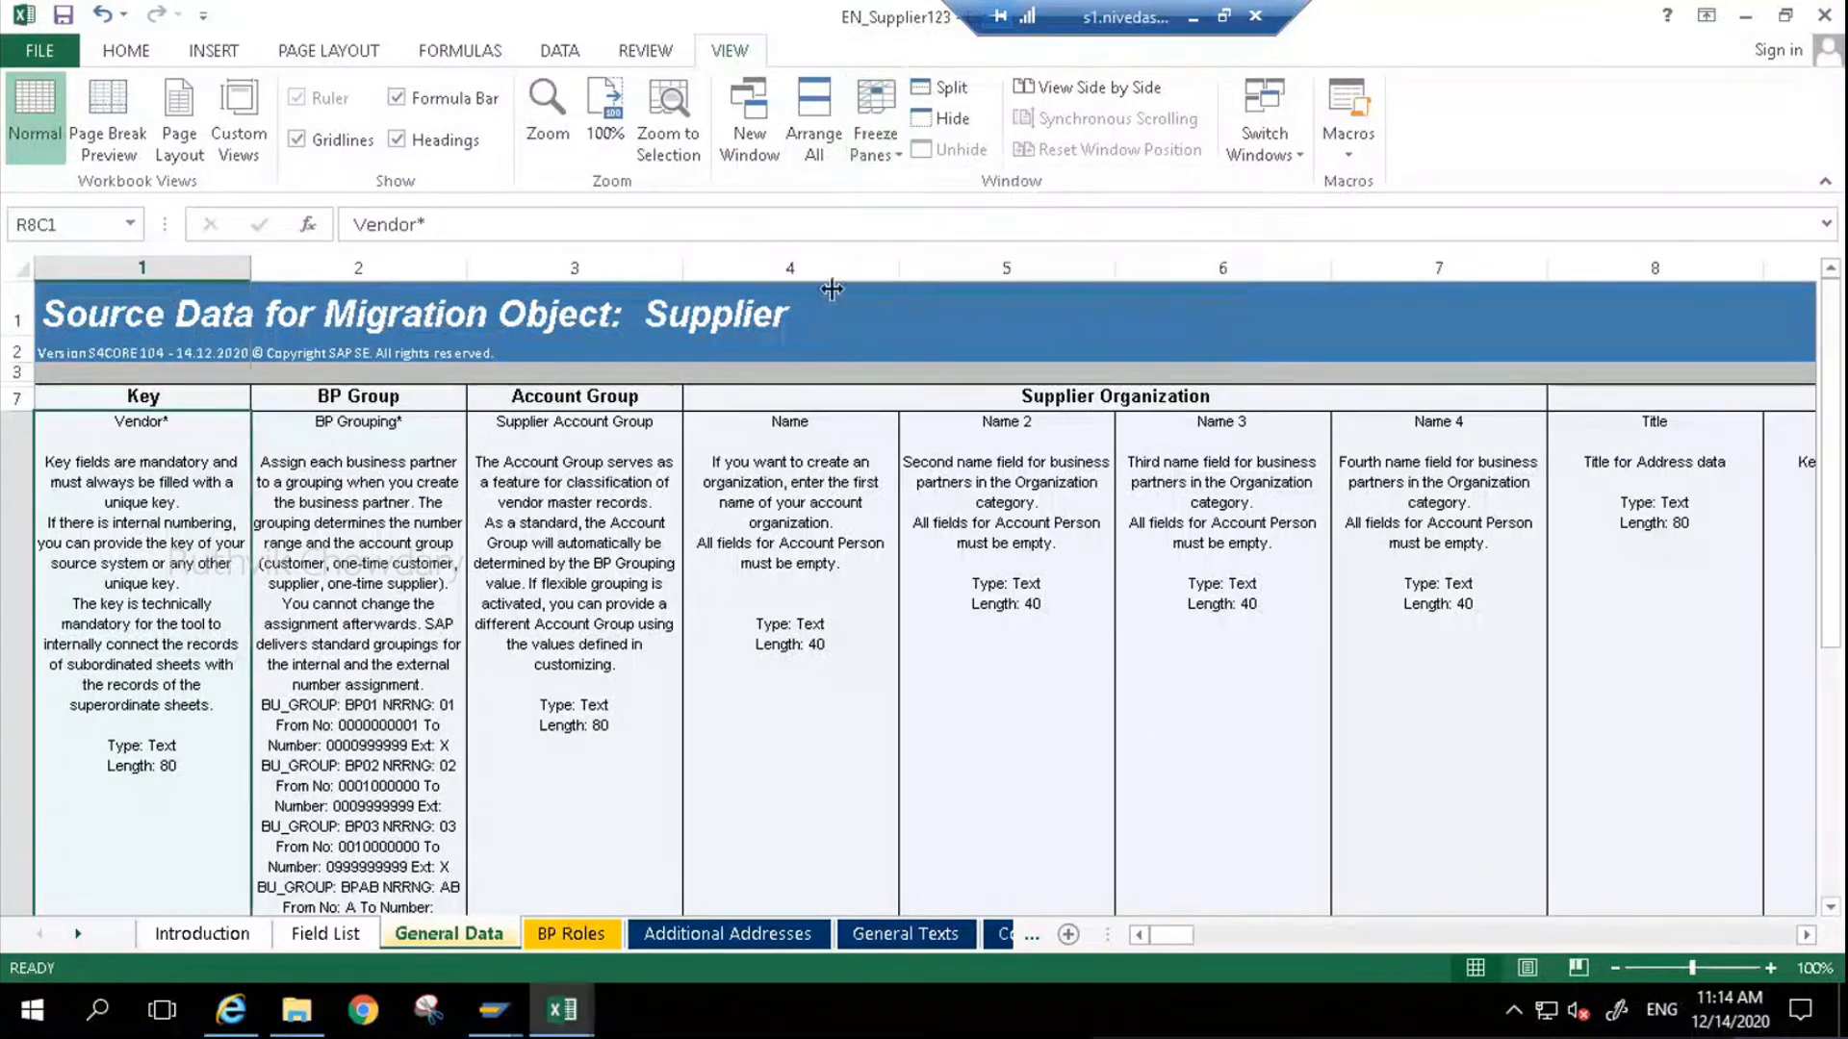
# - Read the descriptions of the Vendor key and BP Grouping columns on the General Data sheet
pyautogui.click(126, 50)
pyautogui.scroll(-1, 369, 606)
pyautogui.scroll(-1, 368, 606)
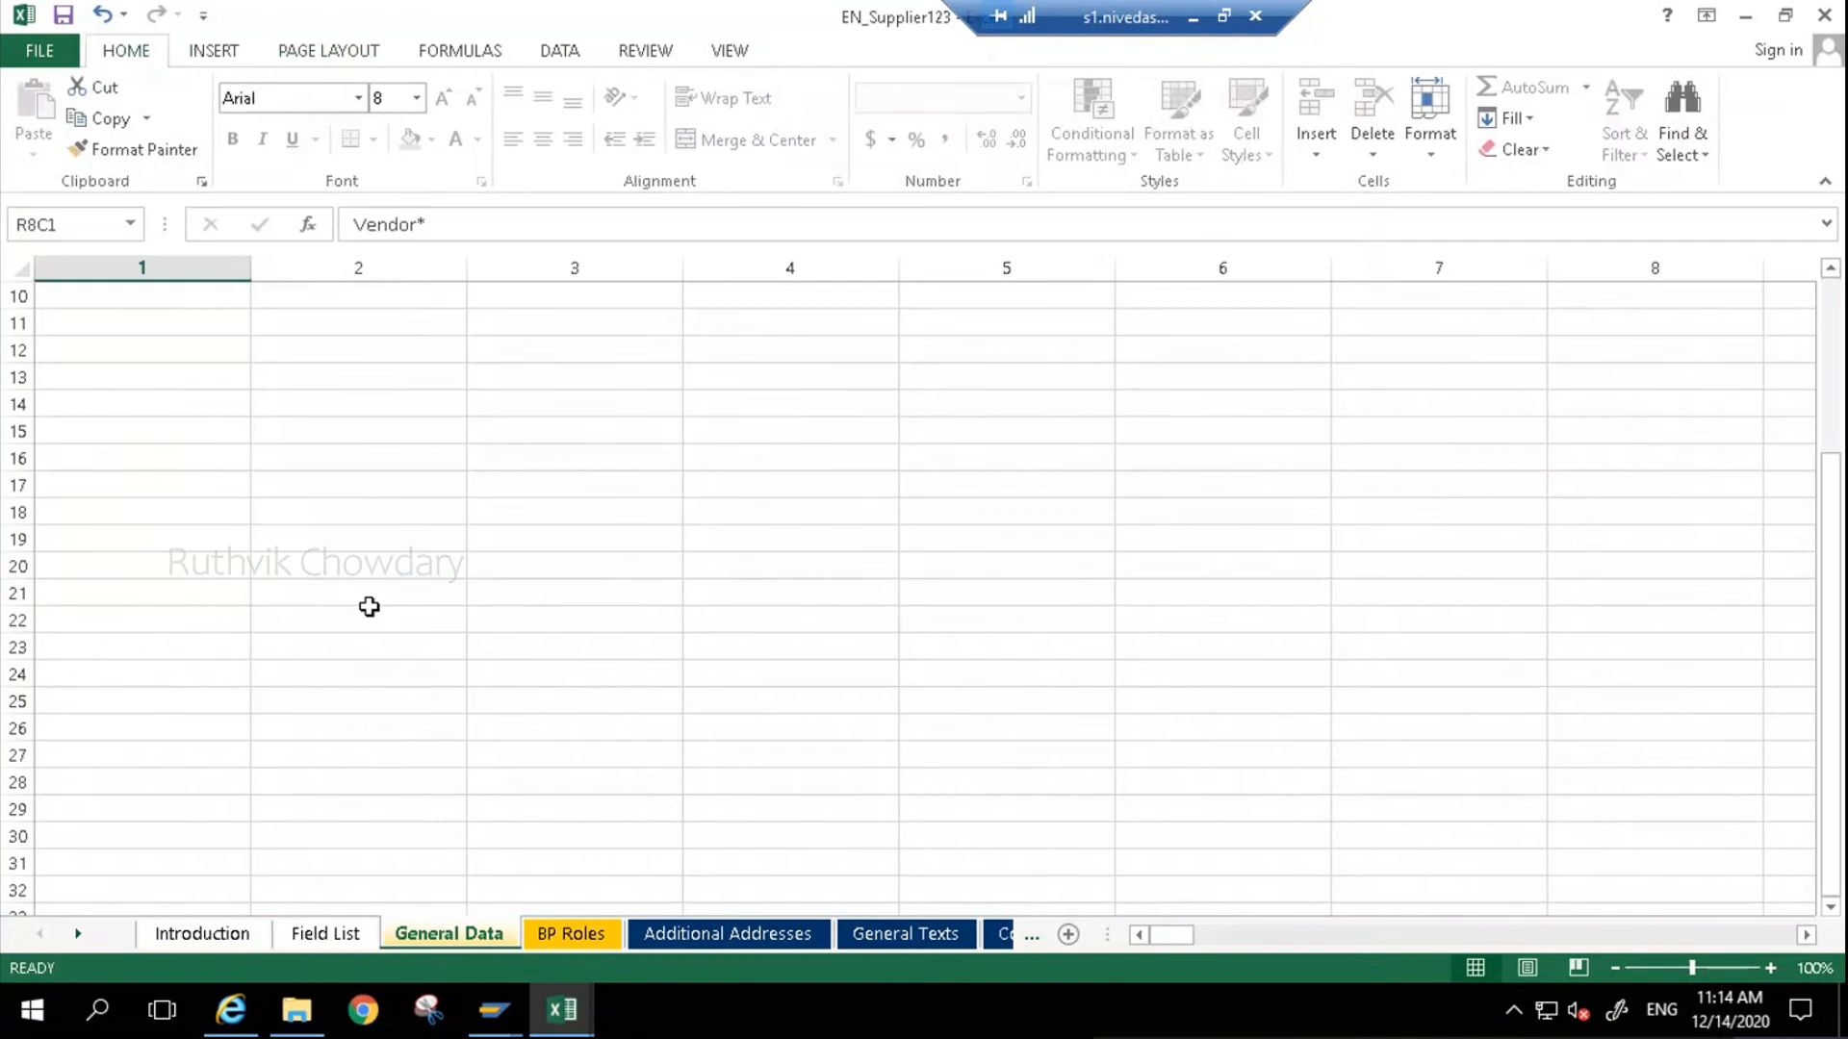
pyautogui.scroll(2, 367, 606)
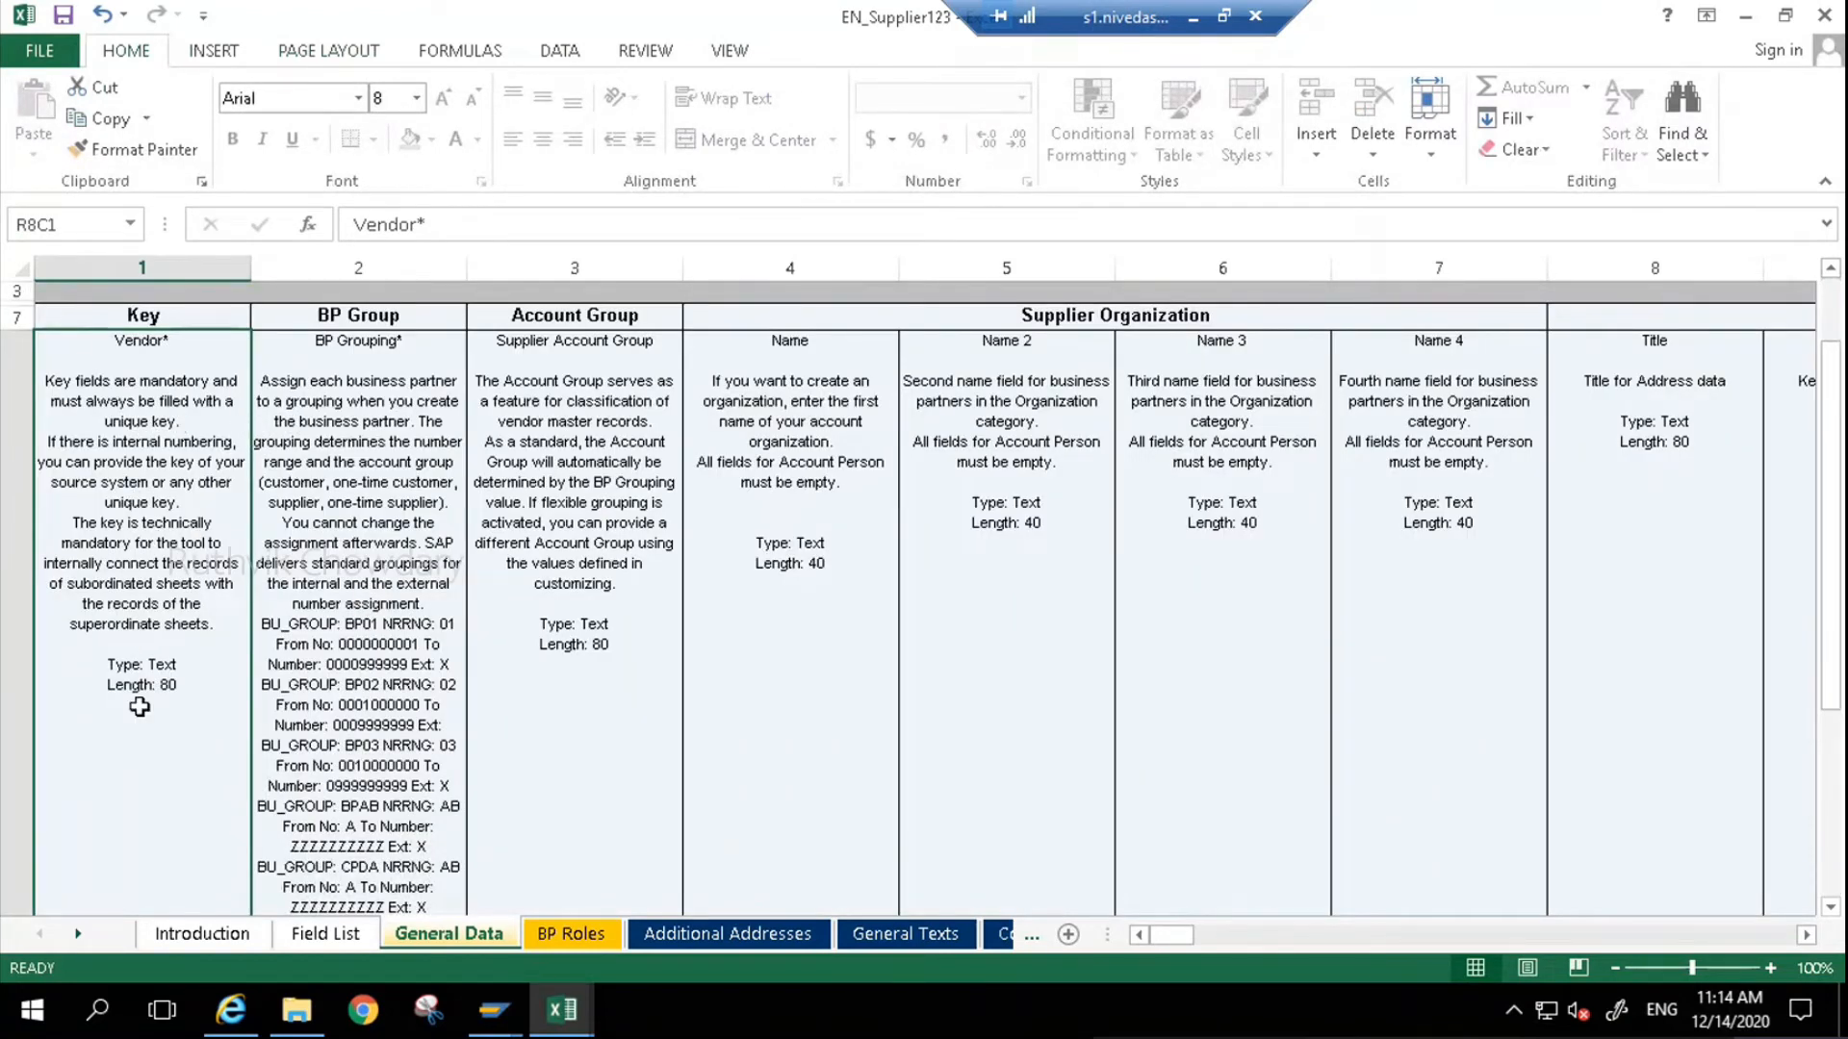
pyautogui.click(365, 644)
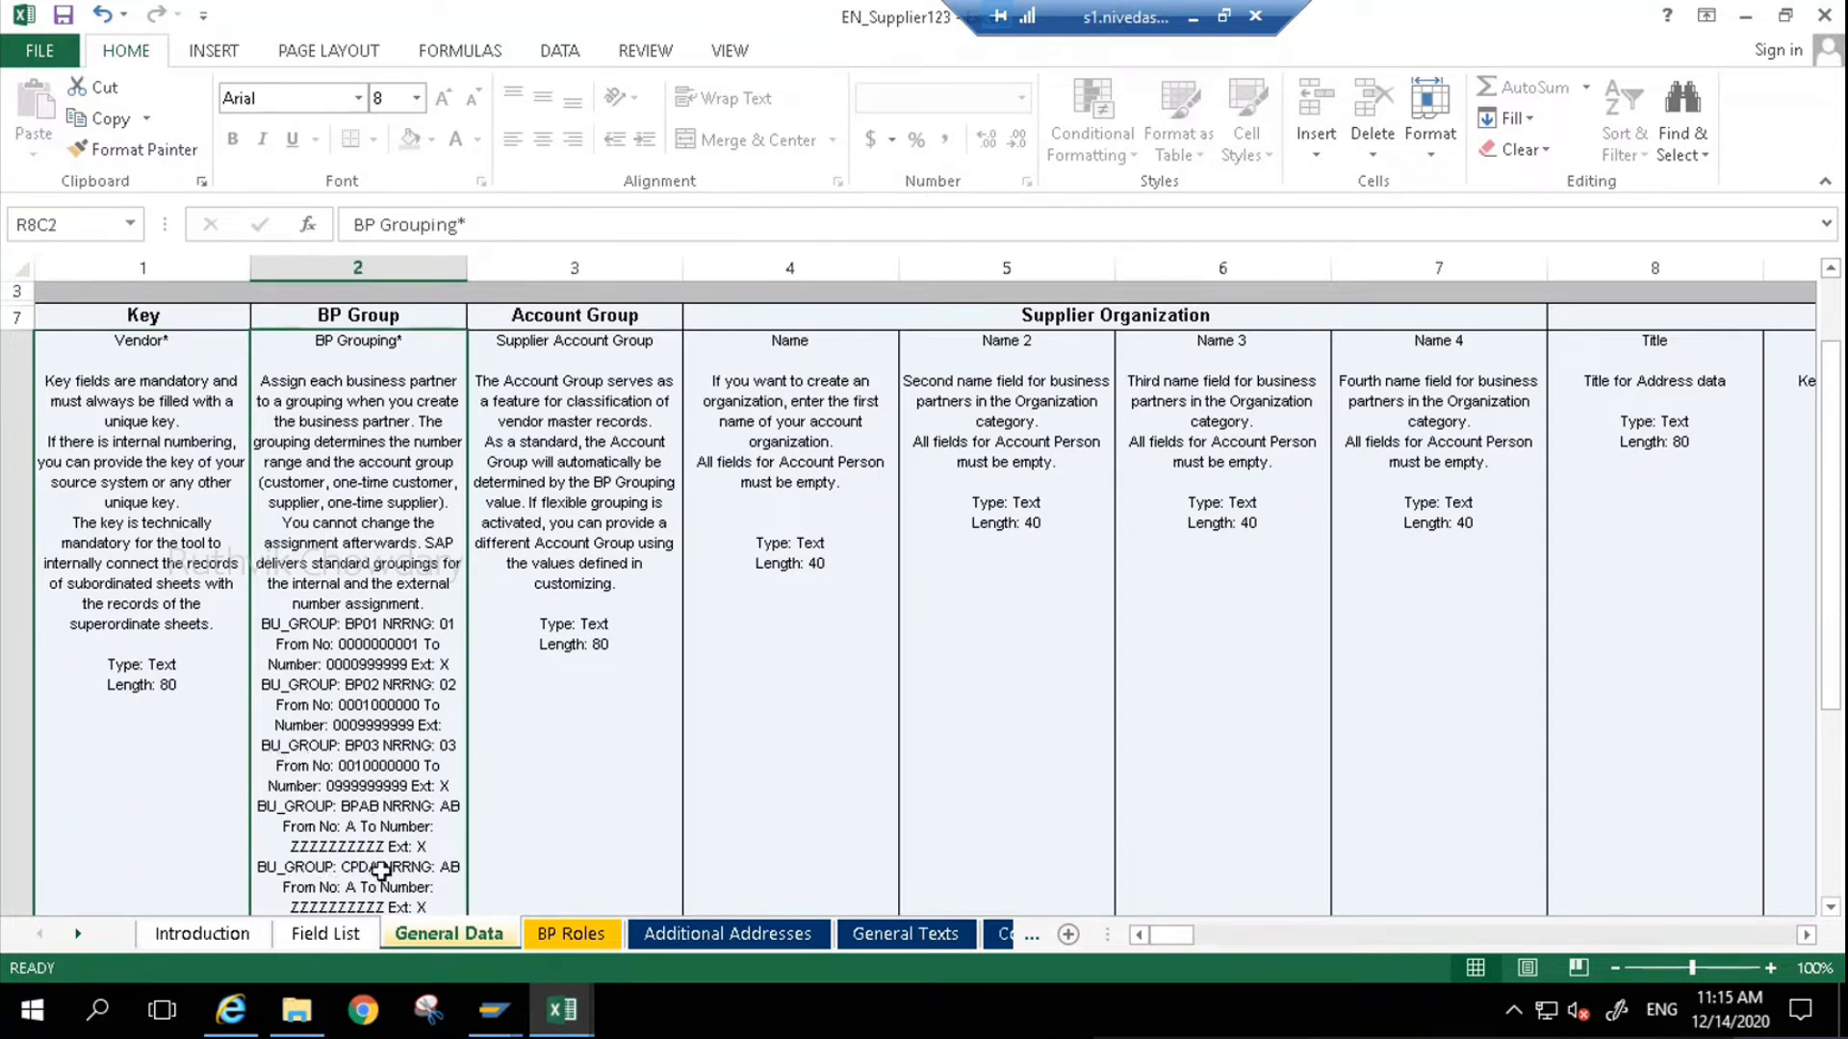
pyautogui.scroll(-1, 441, 887)
pyautogui.scroll(2, 441, 888)
pyautogui.scroll(-1, 441, 887)
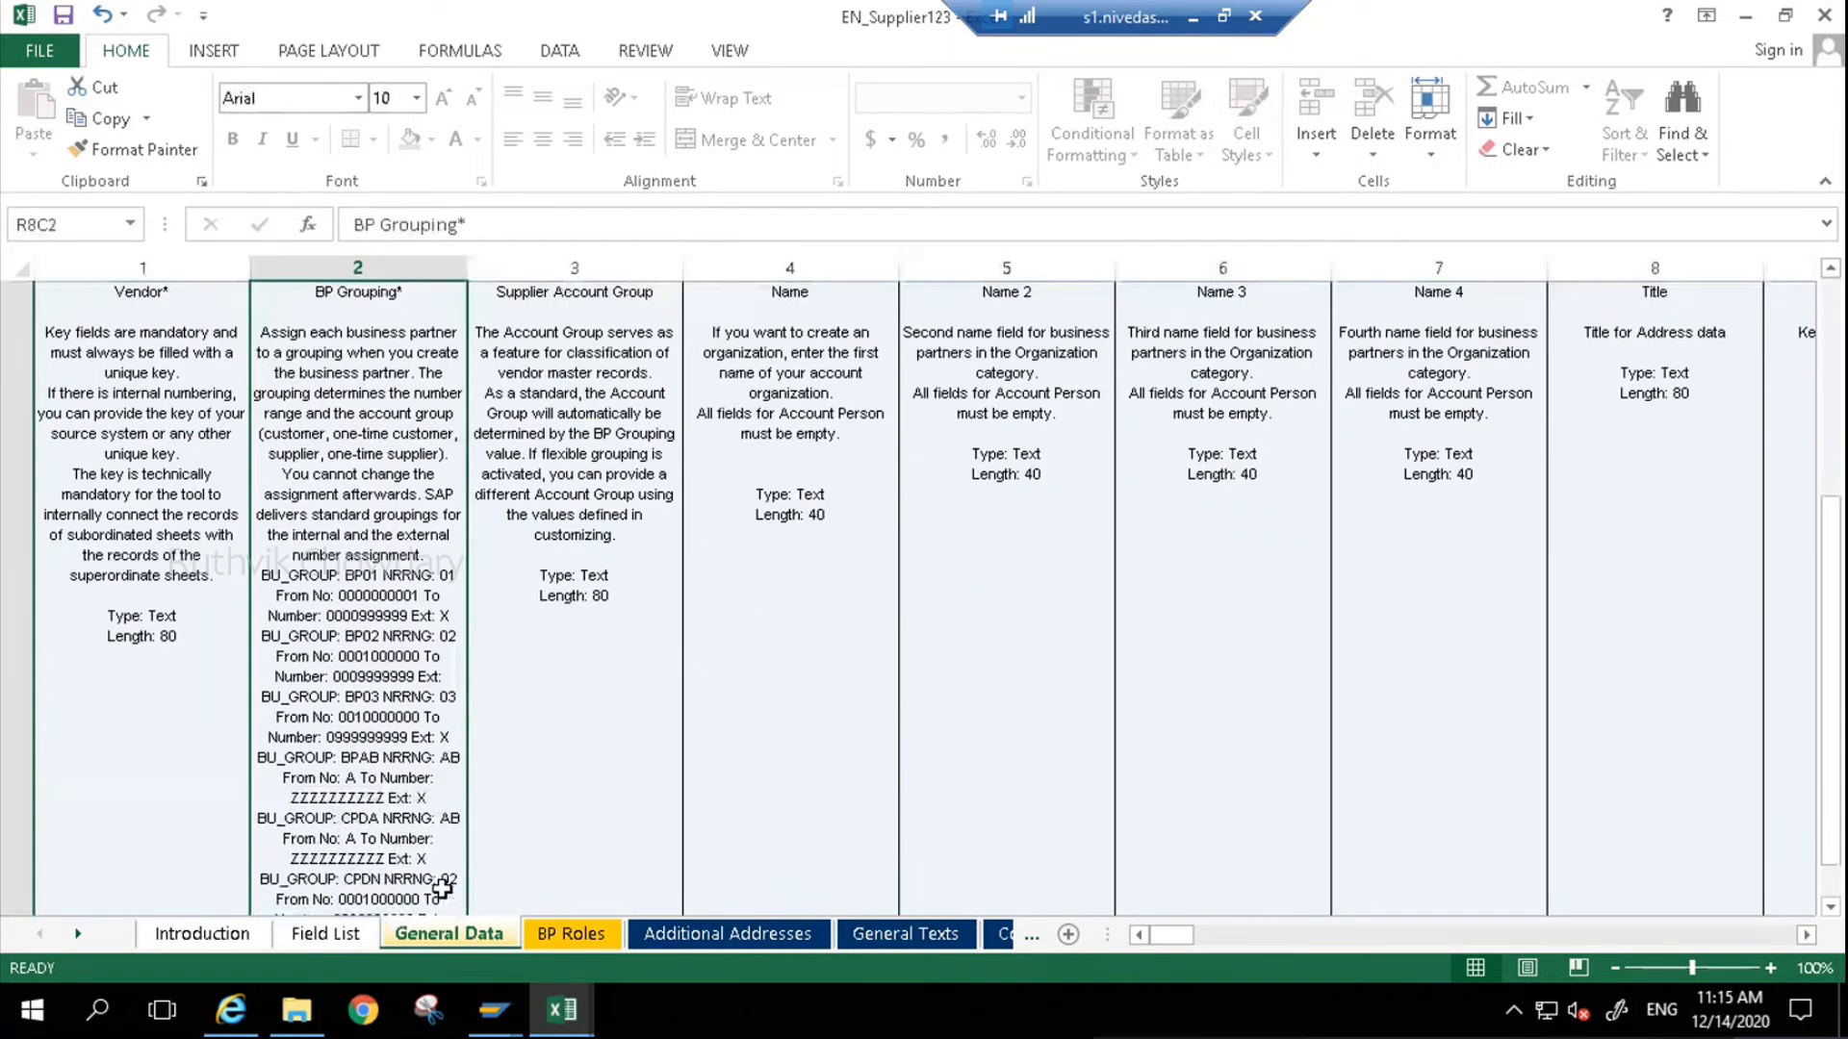
# - Go through the General Data columns from Supplier Account Group to Gender, reading the organization and person name field descriptions
pyautogui.press('Down')
pyautogui.press('Up')
pyautogui.press('Right')
pyautogui.press('Right')
pyautogui.press('Right')
pyautogui.press('Right')
pyautogui.press('Right')
pyautogui.press('Right')
pyautogui.press('Right')
pyautogui.press('Right')
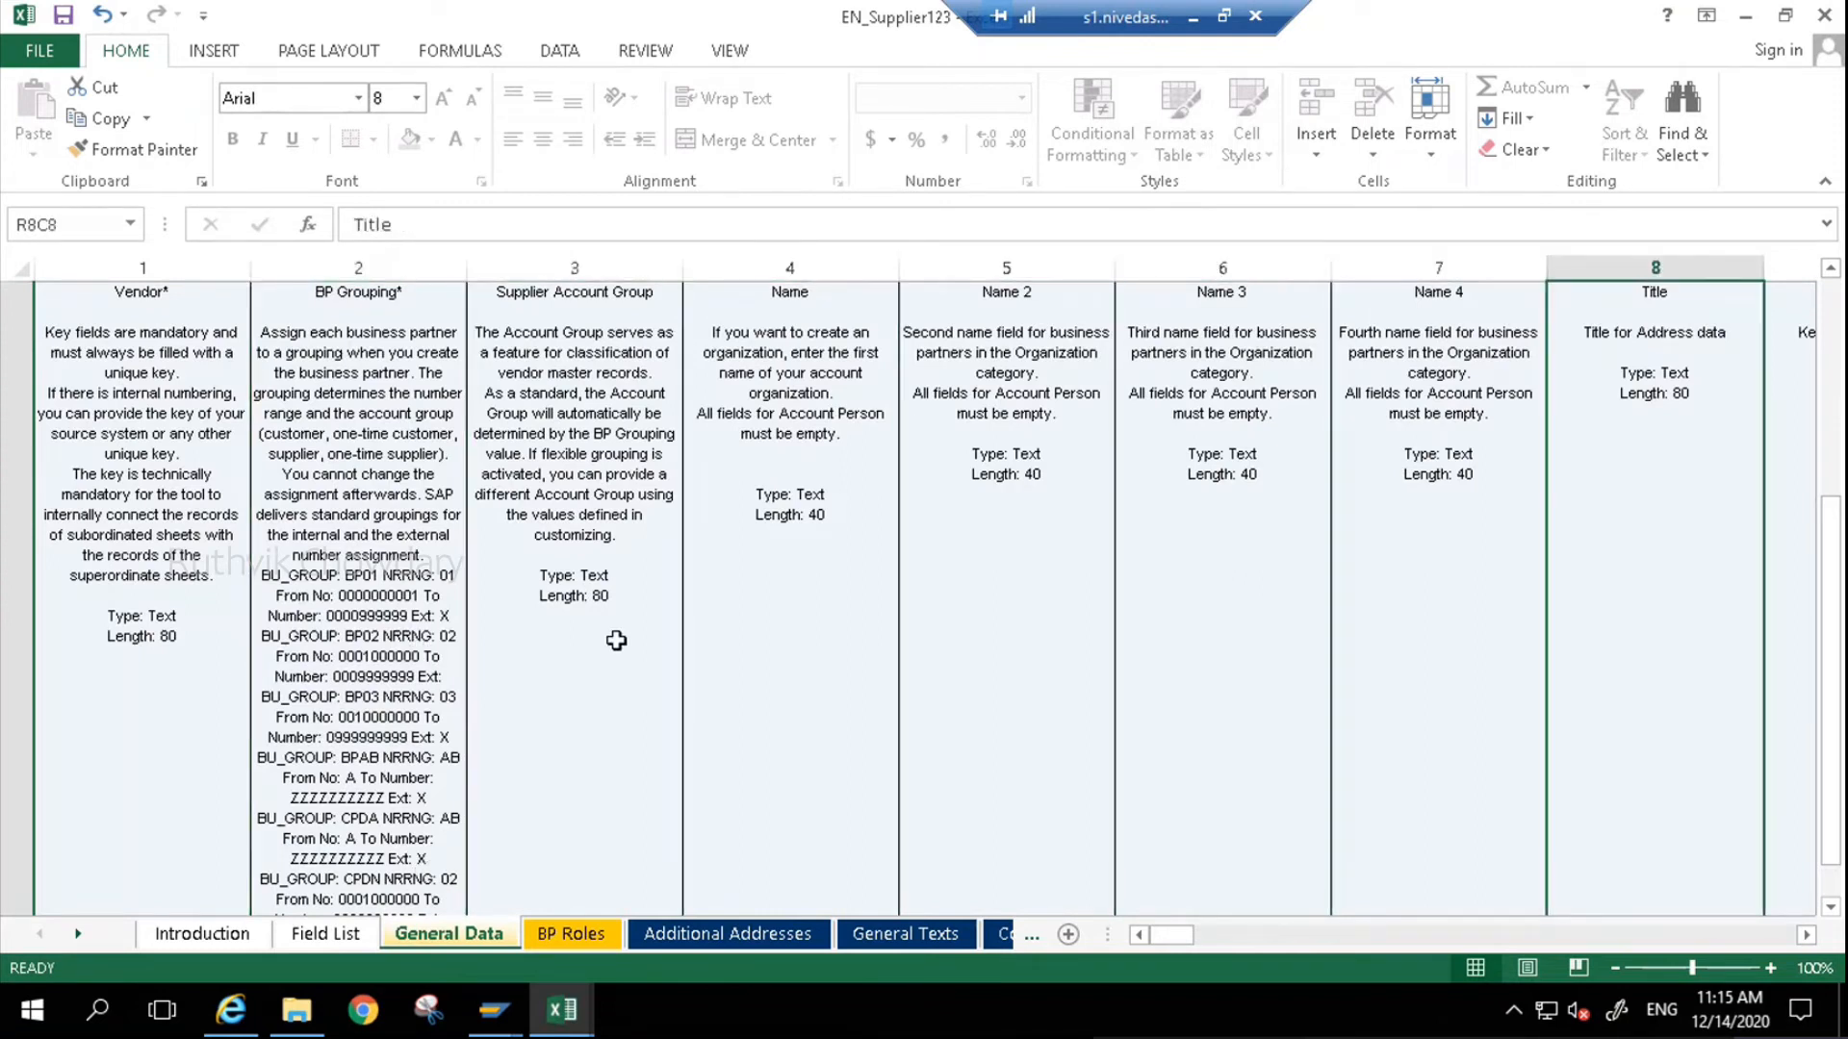
pyautogui.press('Right')
pyautogui.press('Right')
pyautogui.press('Right')
pyautogui.press('Right')
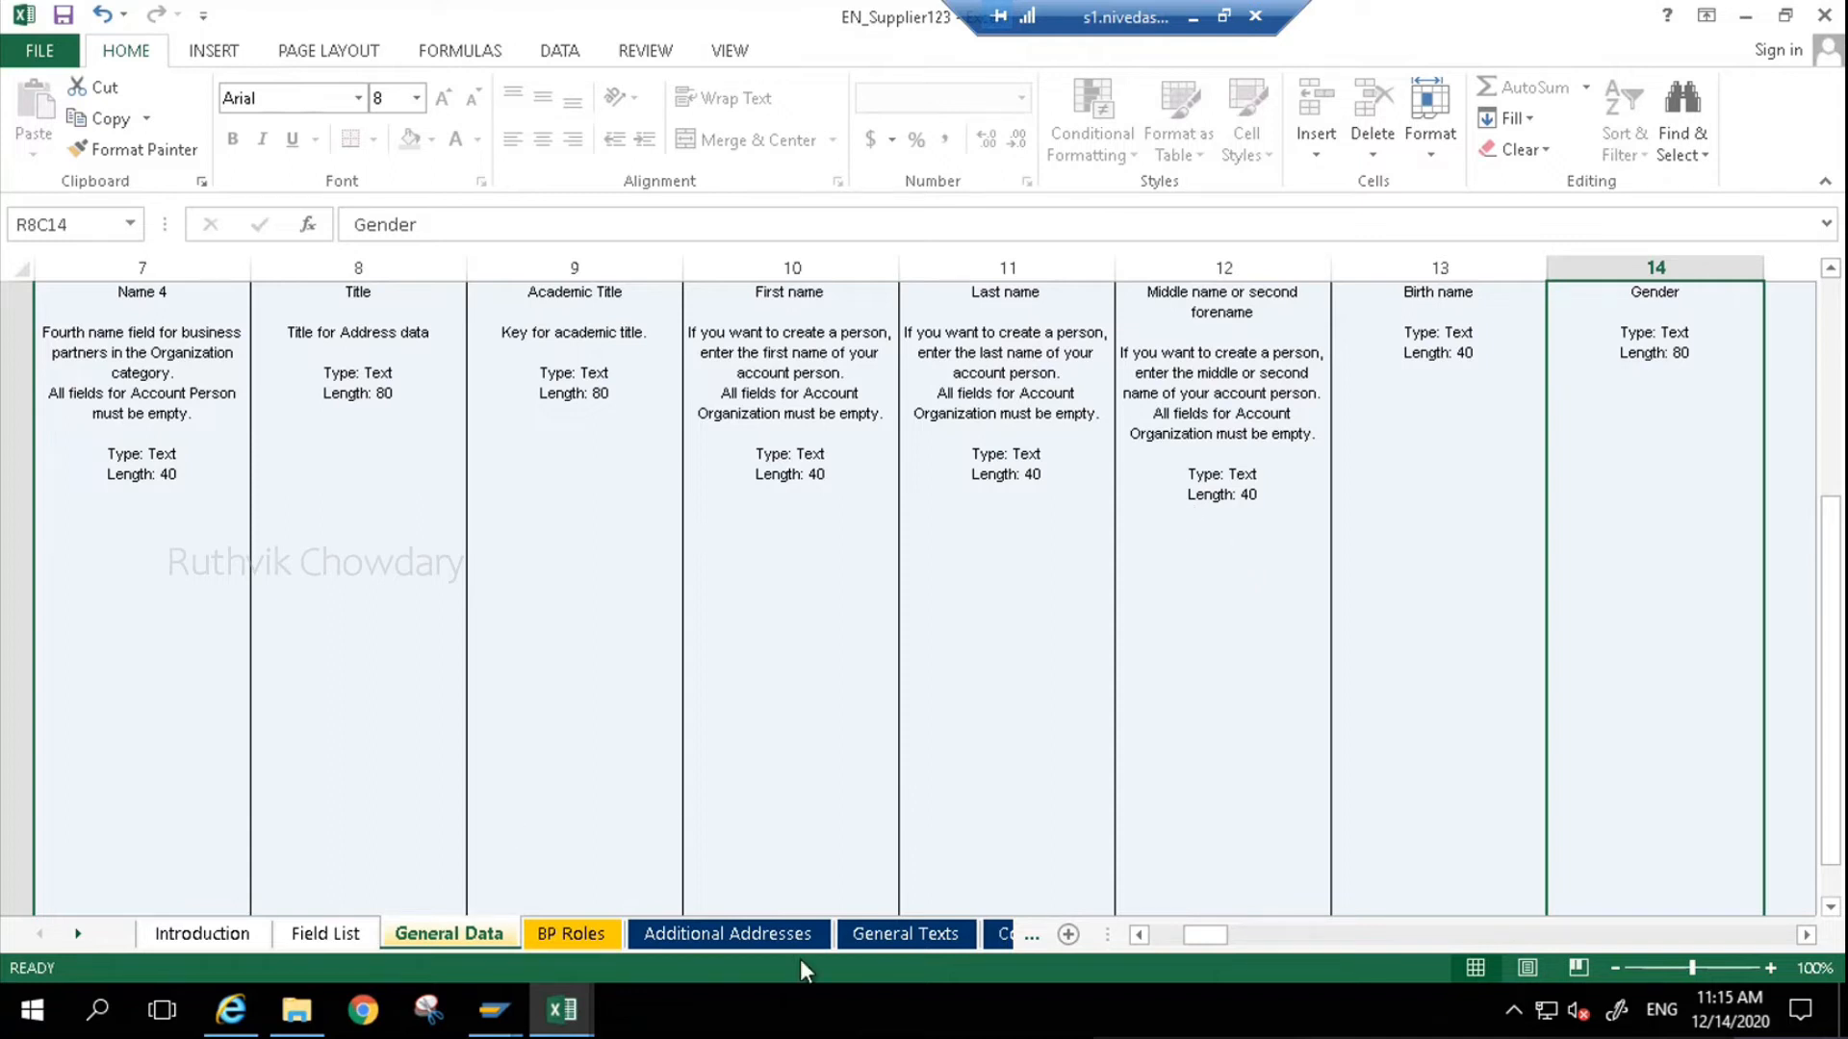
# - Close EN_Supplier123 without saving its changes and show the General Data sheet of the EN_Supplier workbook
pyautogui.click(1824, 15)
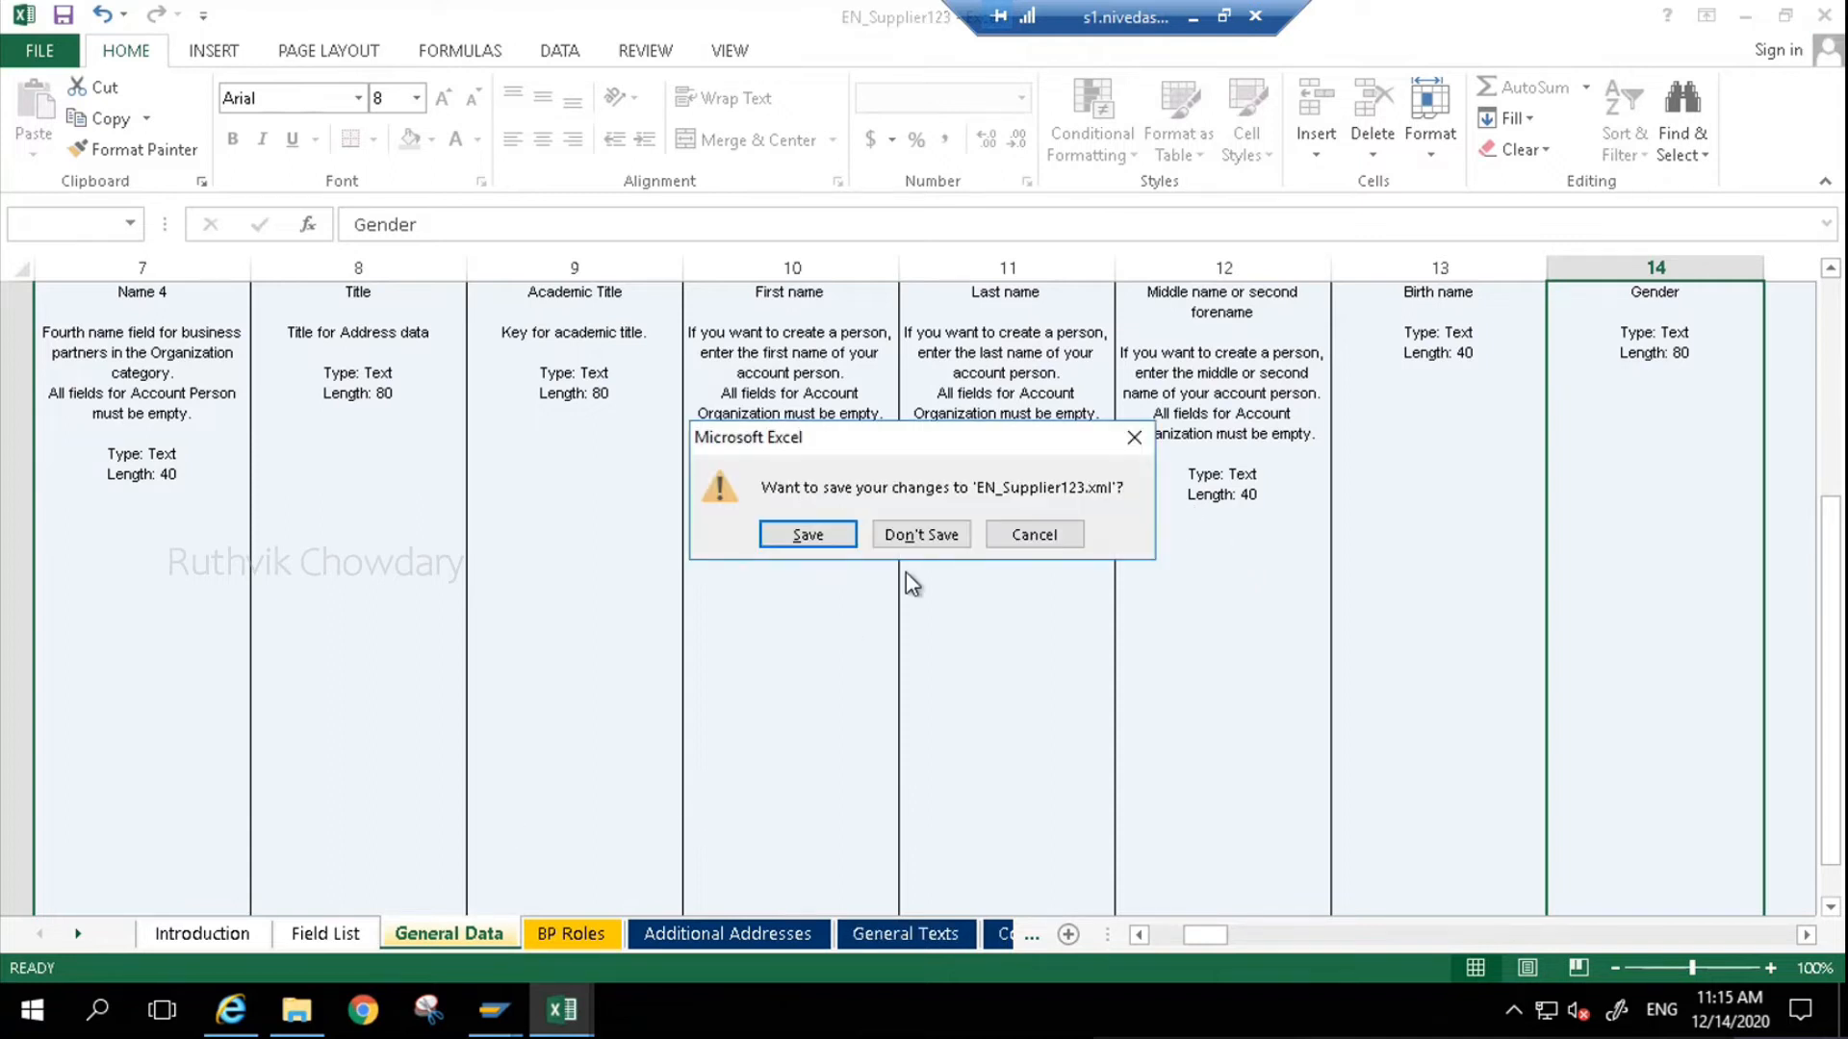
pyautogui.click(943, 547)
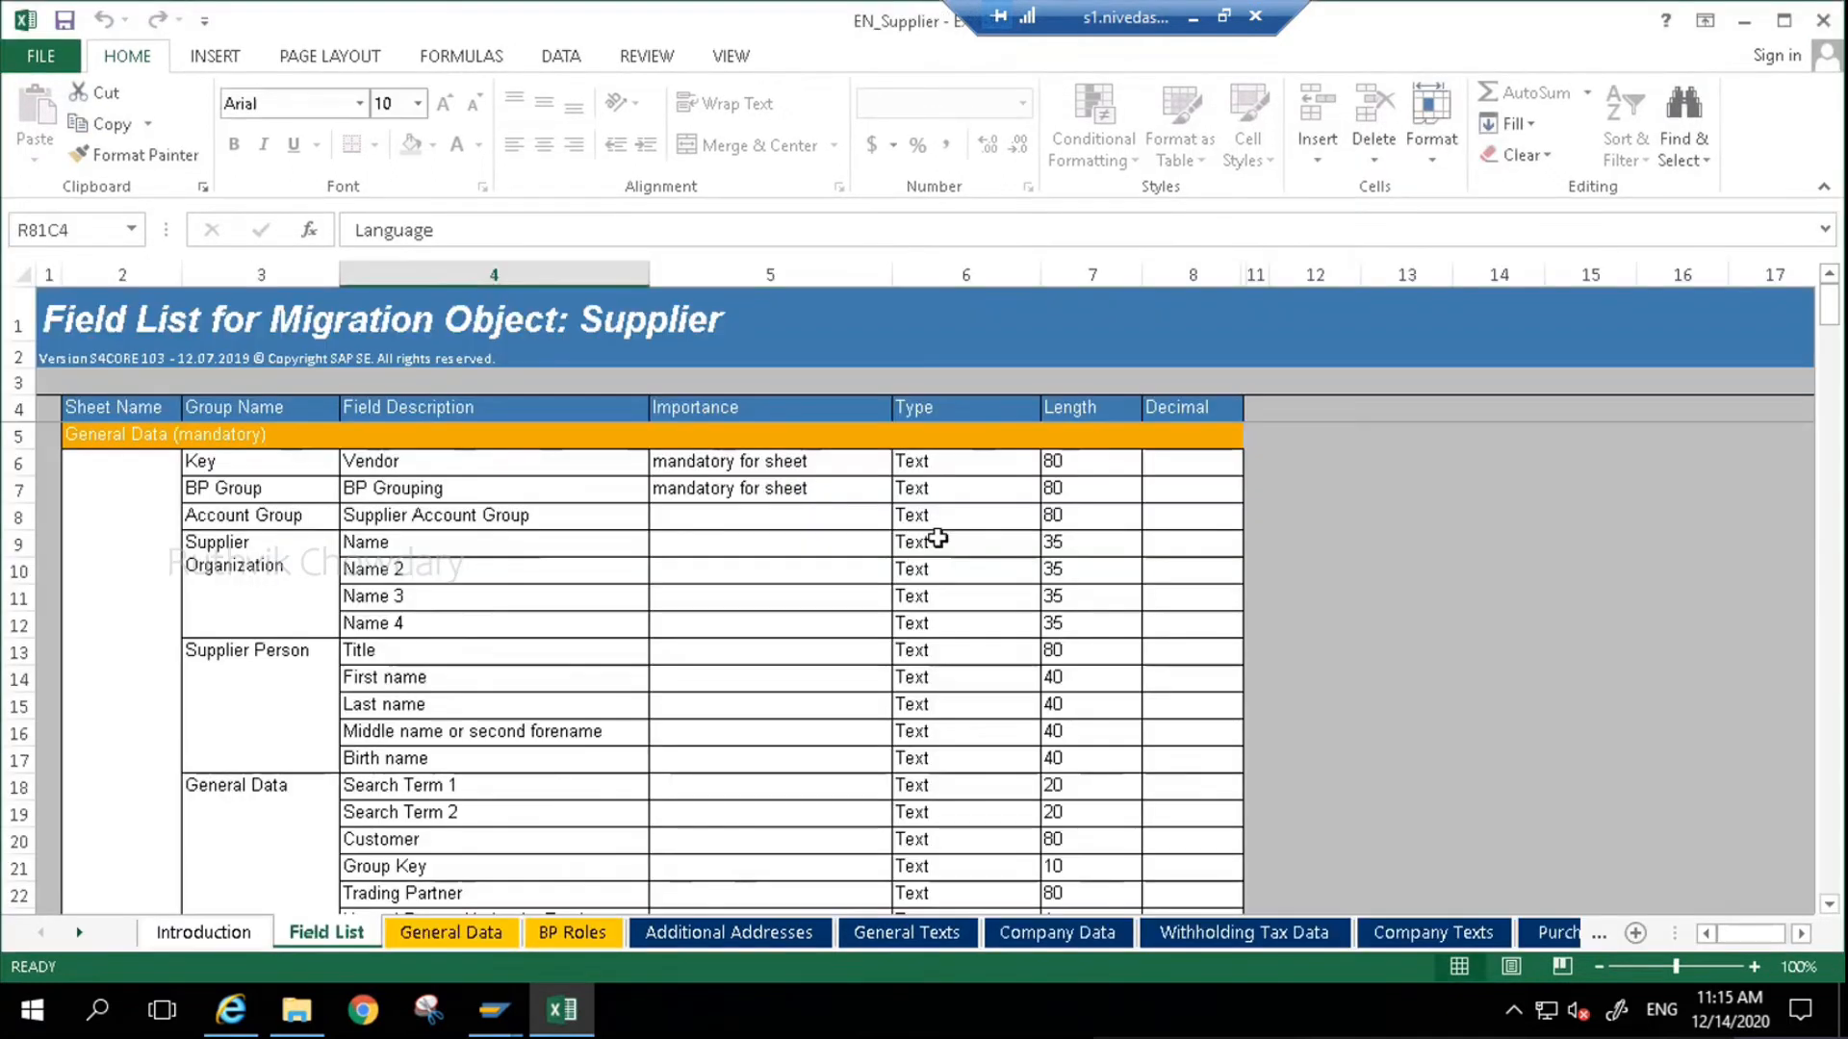
pyautogui.click(460, 935)
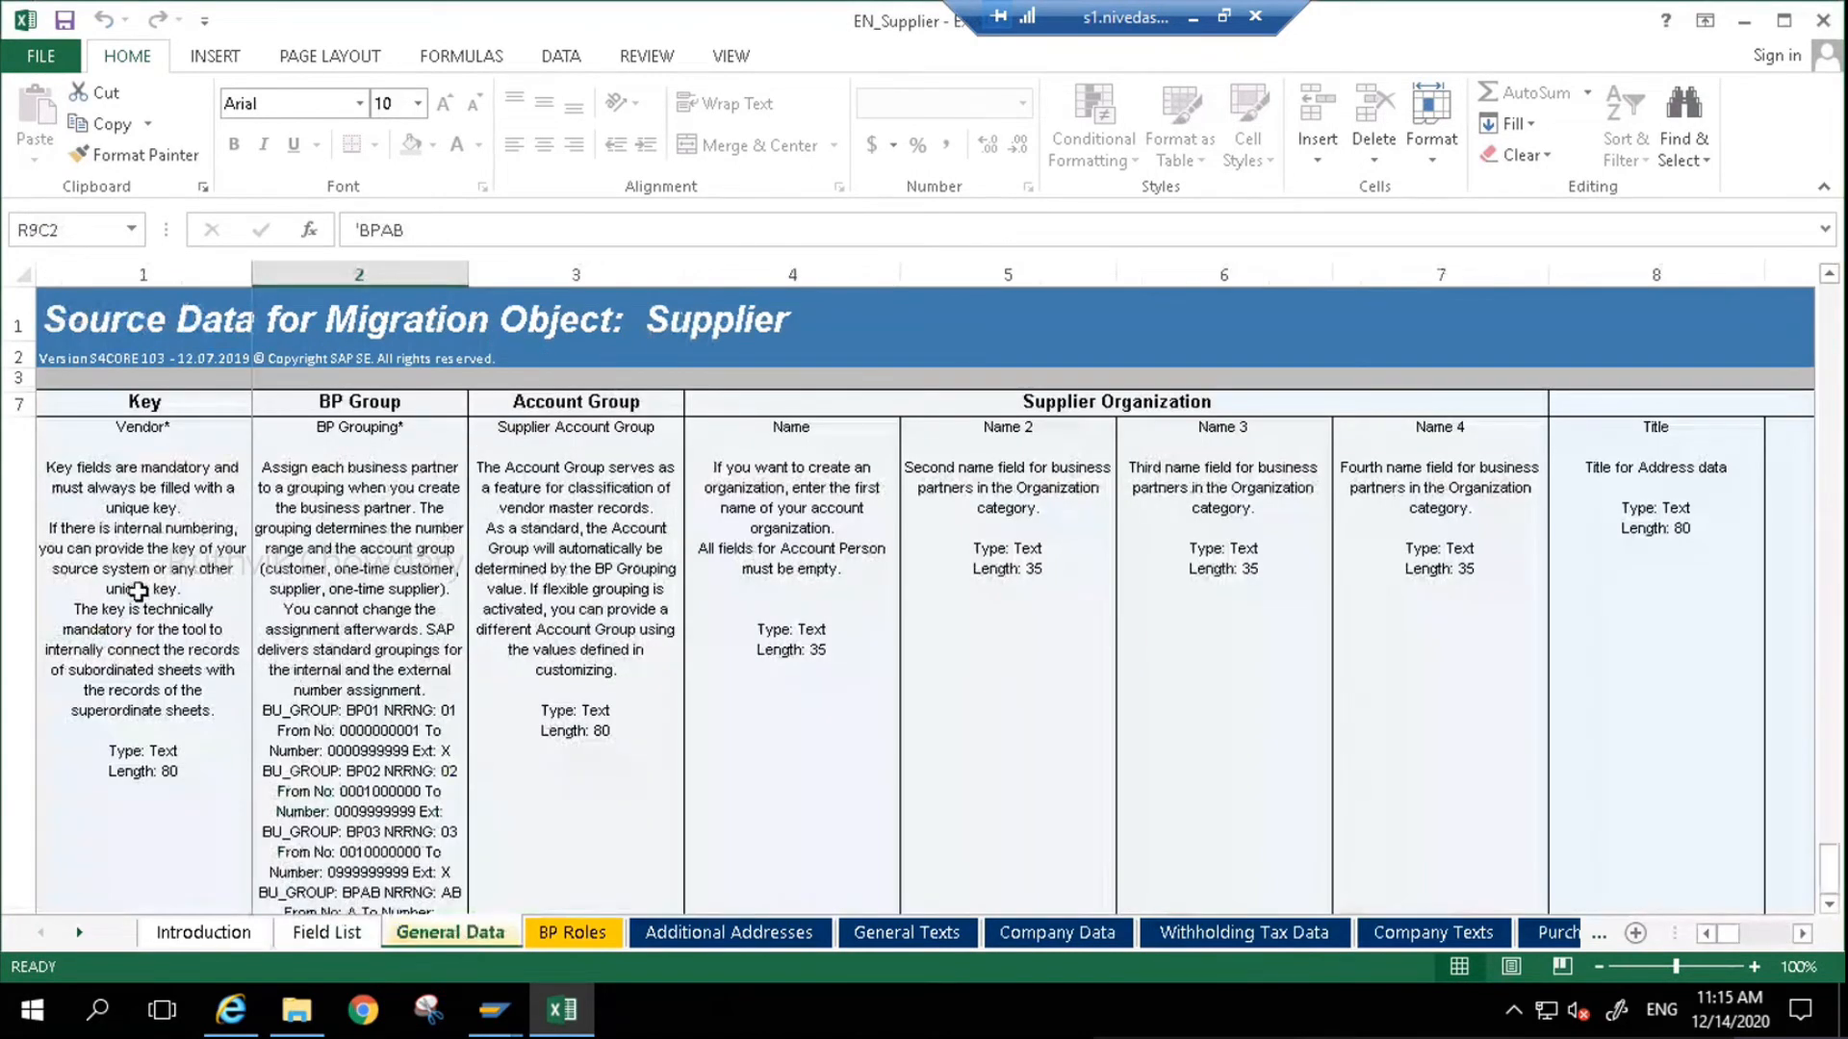
# - Unfreeze the panes on EN_Supplier's General Data sheet and view the rows around the Vendor column
pyautogui.click(137, 591)
pyautogui.click(24, 274)
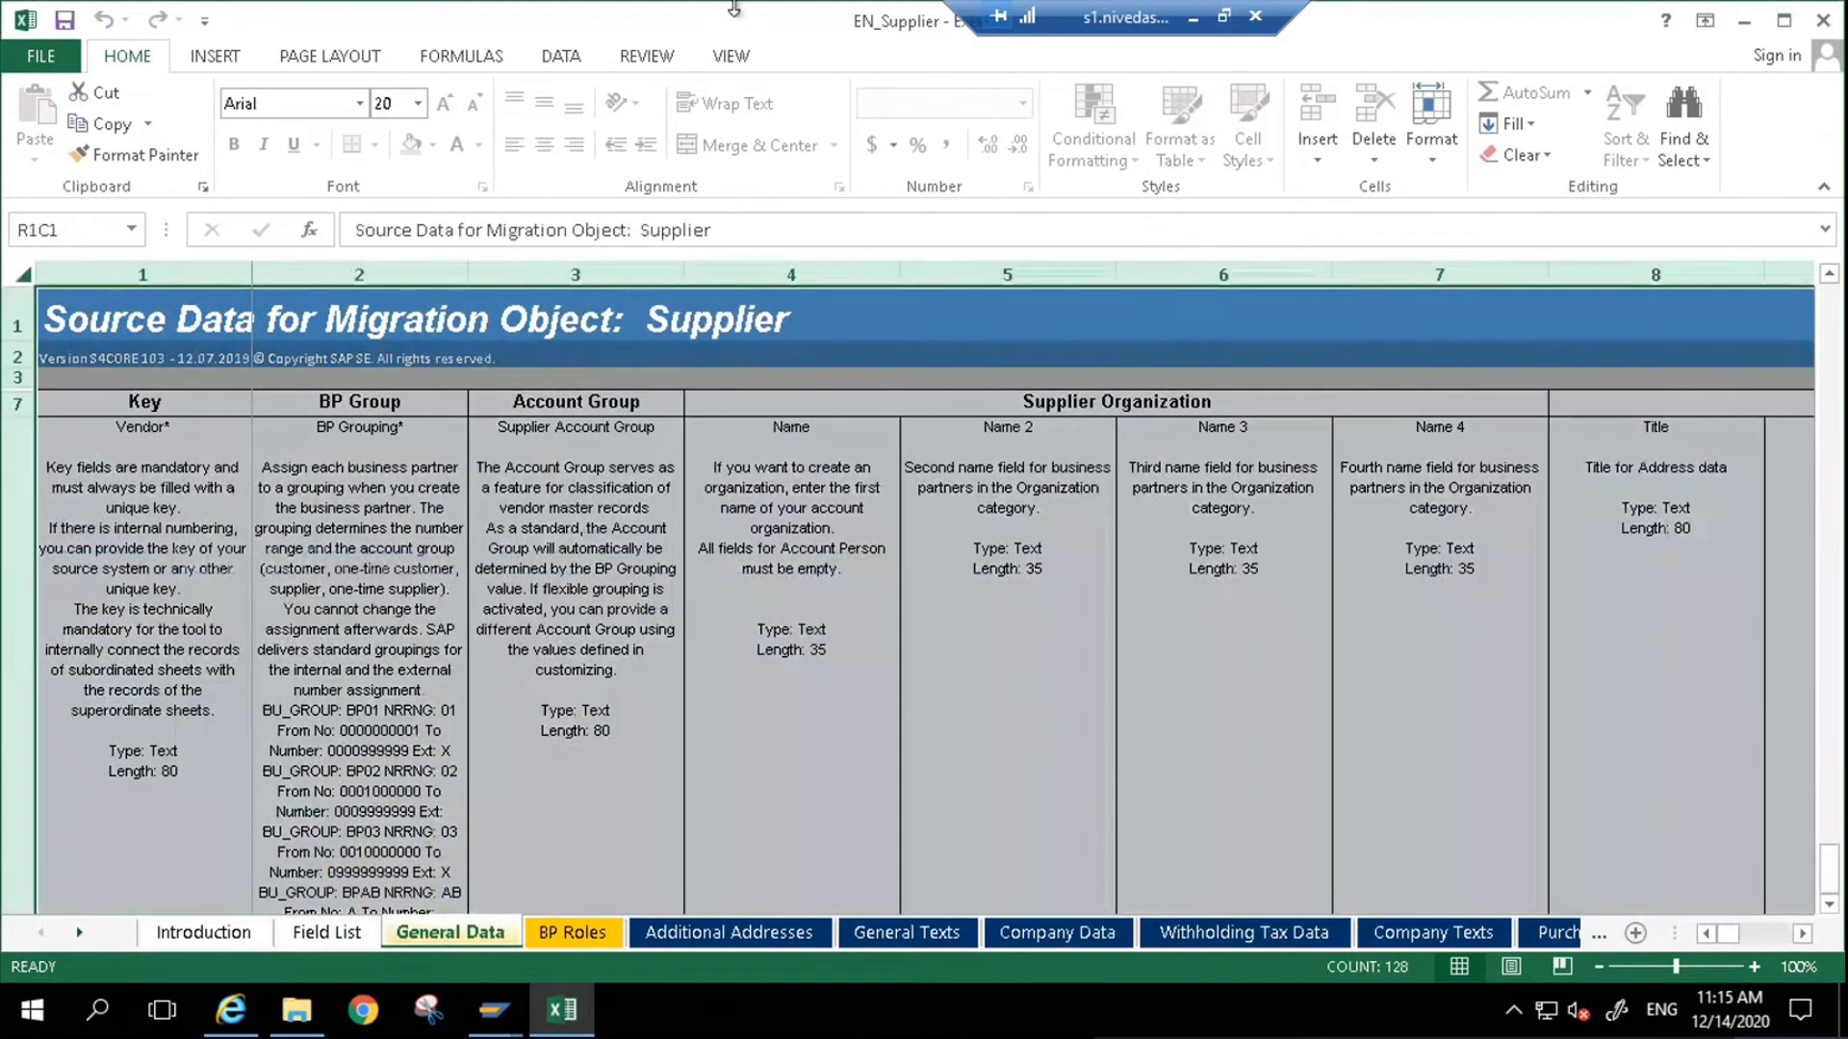
pyautogui.click(748, 60)
pyautogui.click(905, 156)
pyautogui.click(915, 199)
pyautogui.click(166, 800)
pyautogui.scroll(-1, 167, 800)
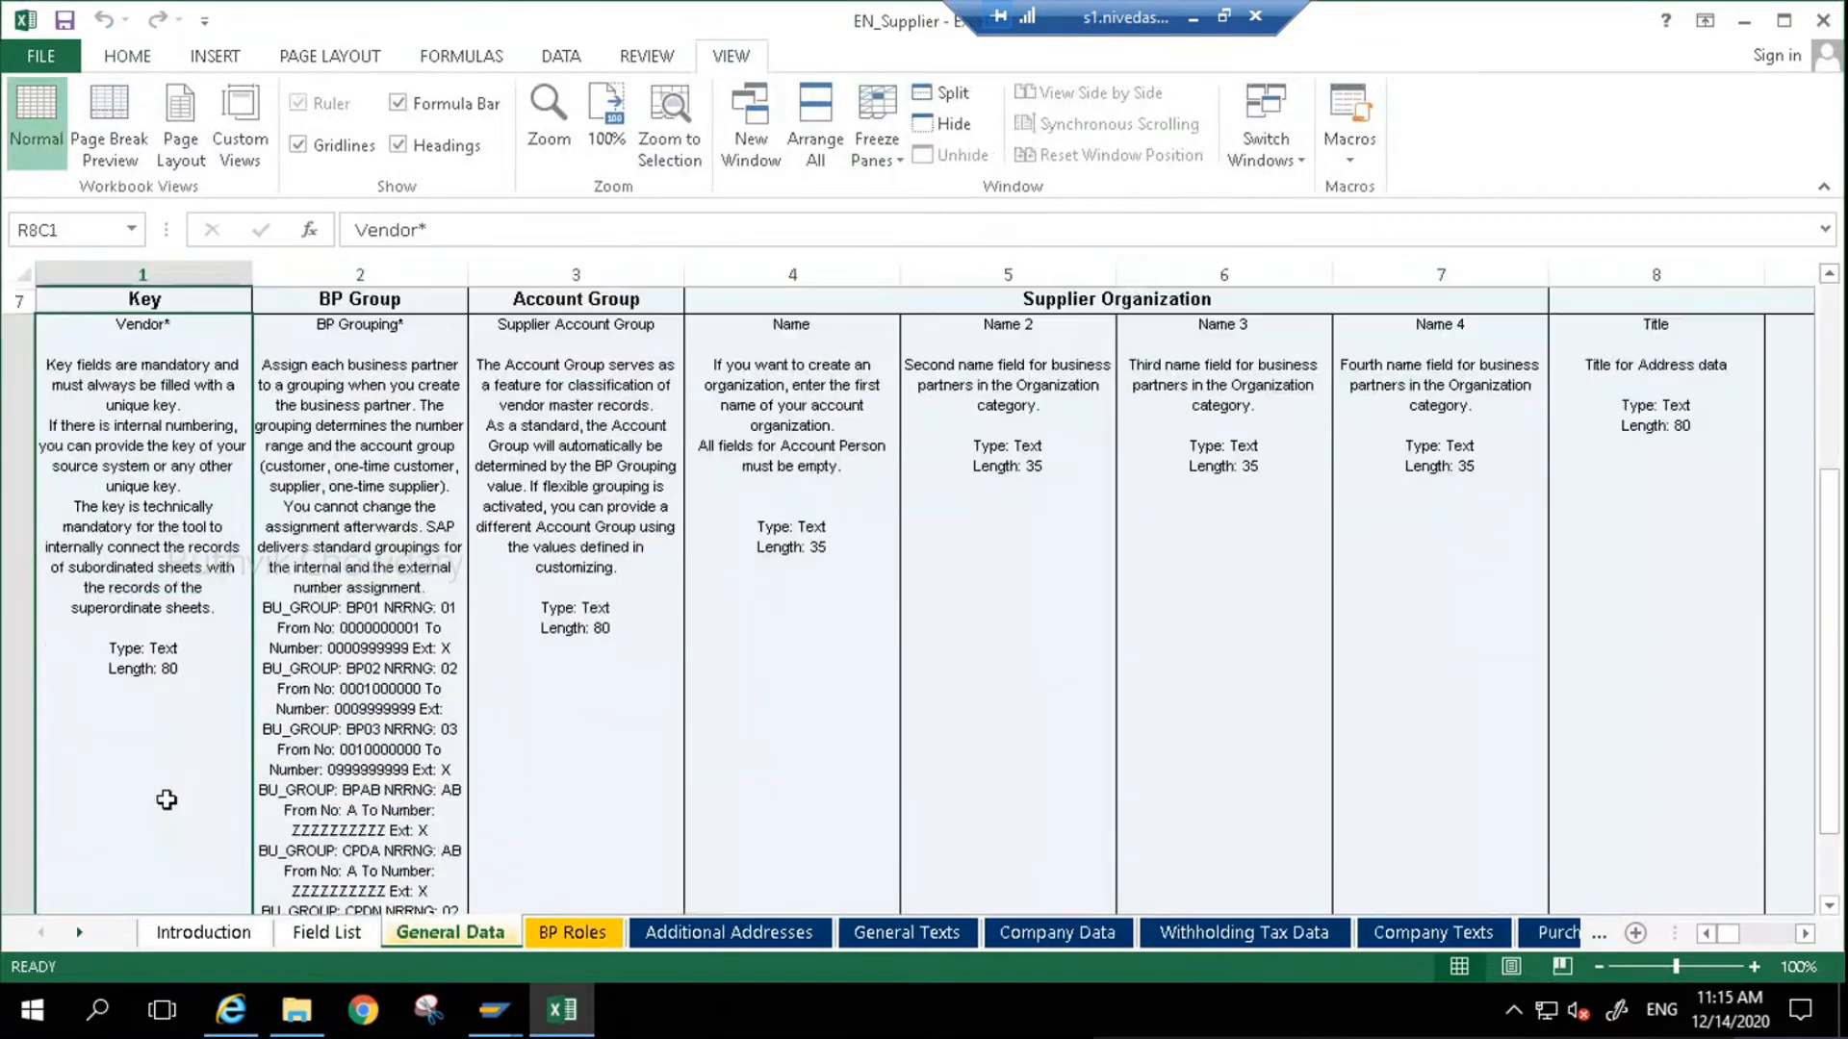
pyautogui.scroll(-1, 167, 799)
pyautogui.scroll(2, 166, 799)
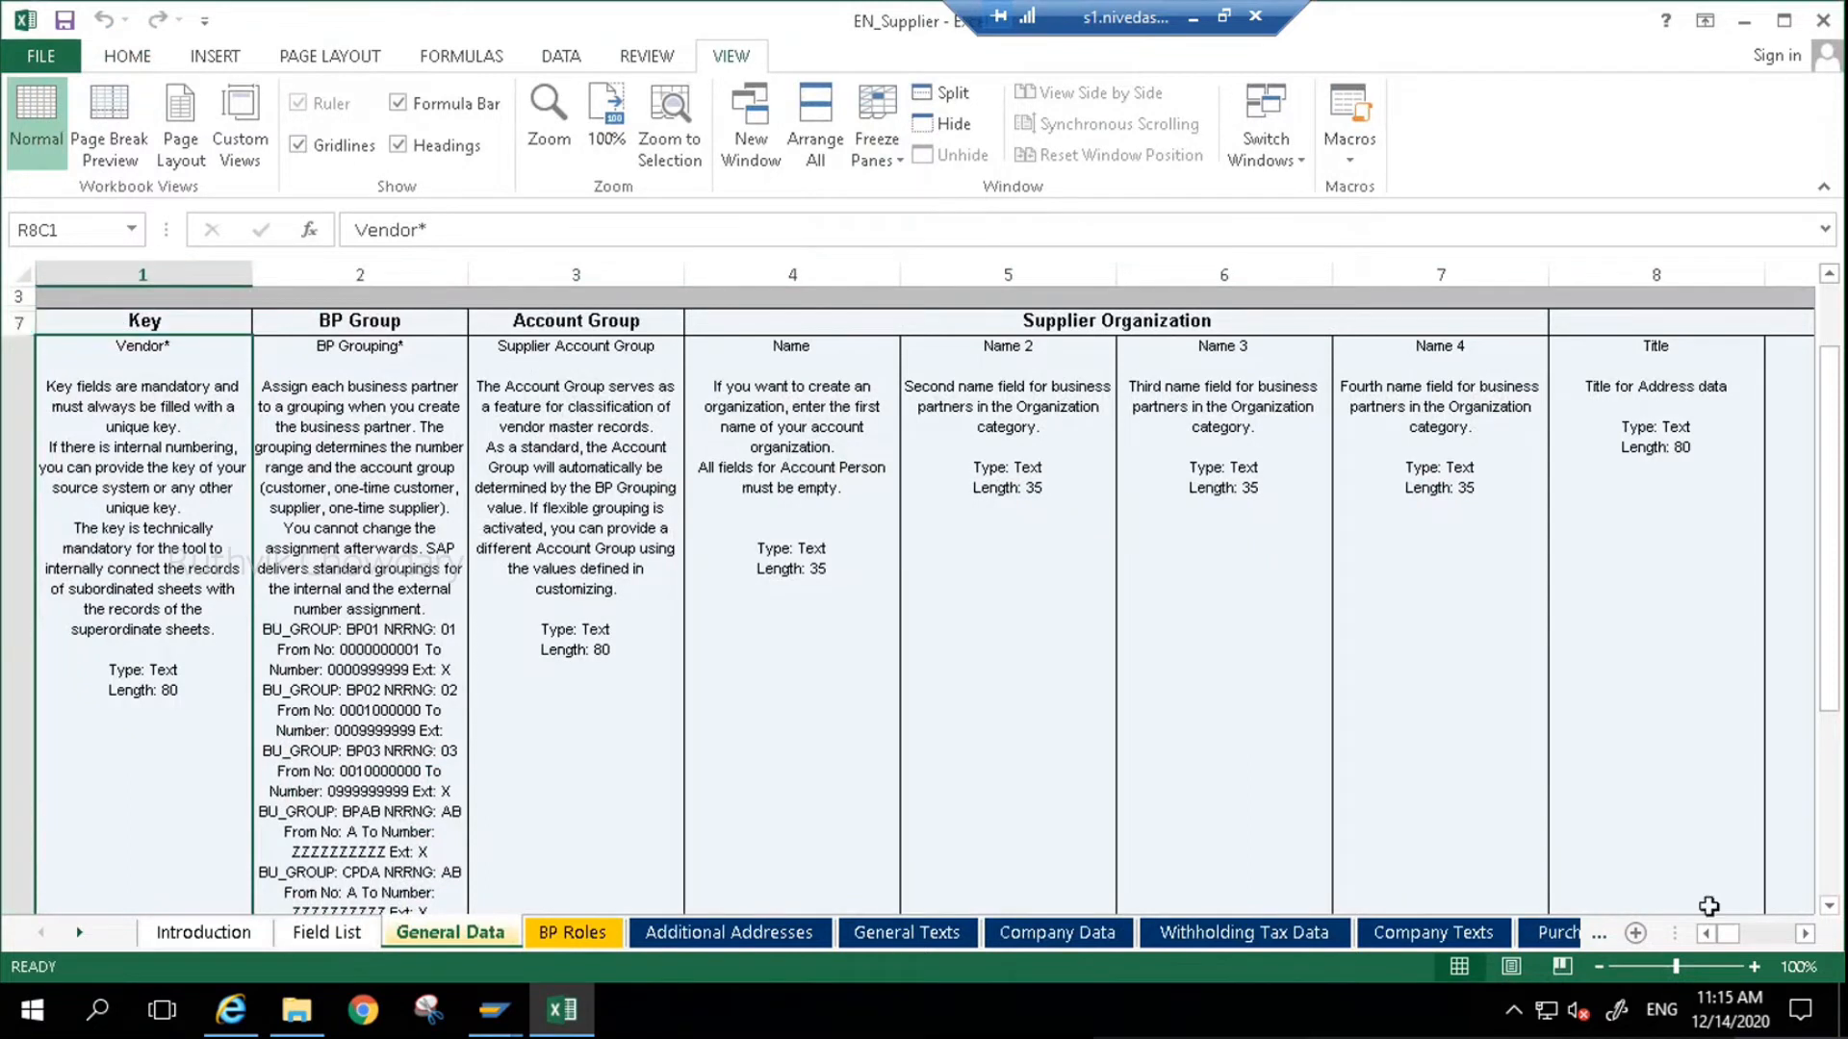
# - Replace the Vendor key in the first data row of the General Data sheet with JKT1
pyautogui.click(1599, 967)
pyautogui.click(1599, 967)
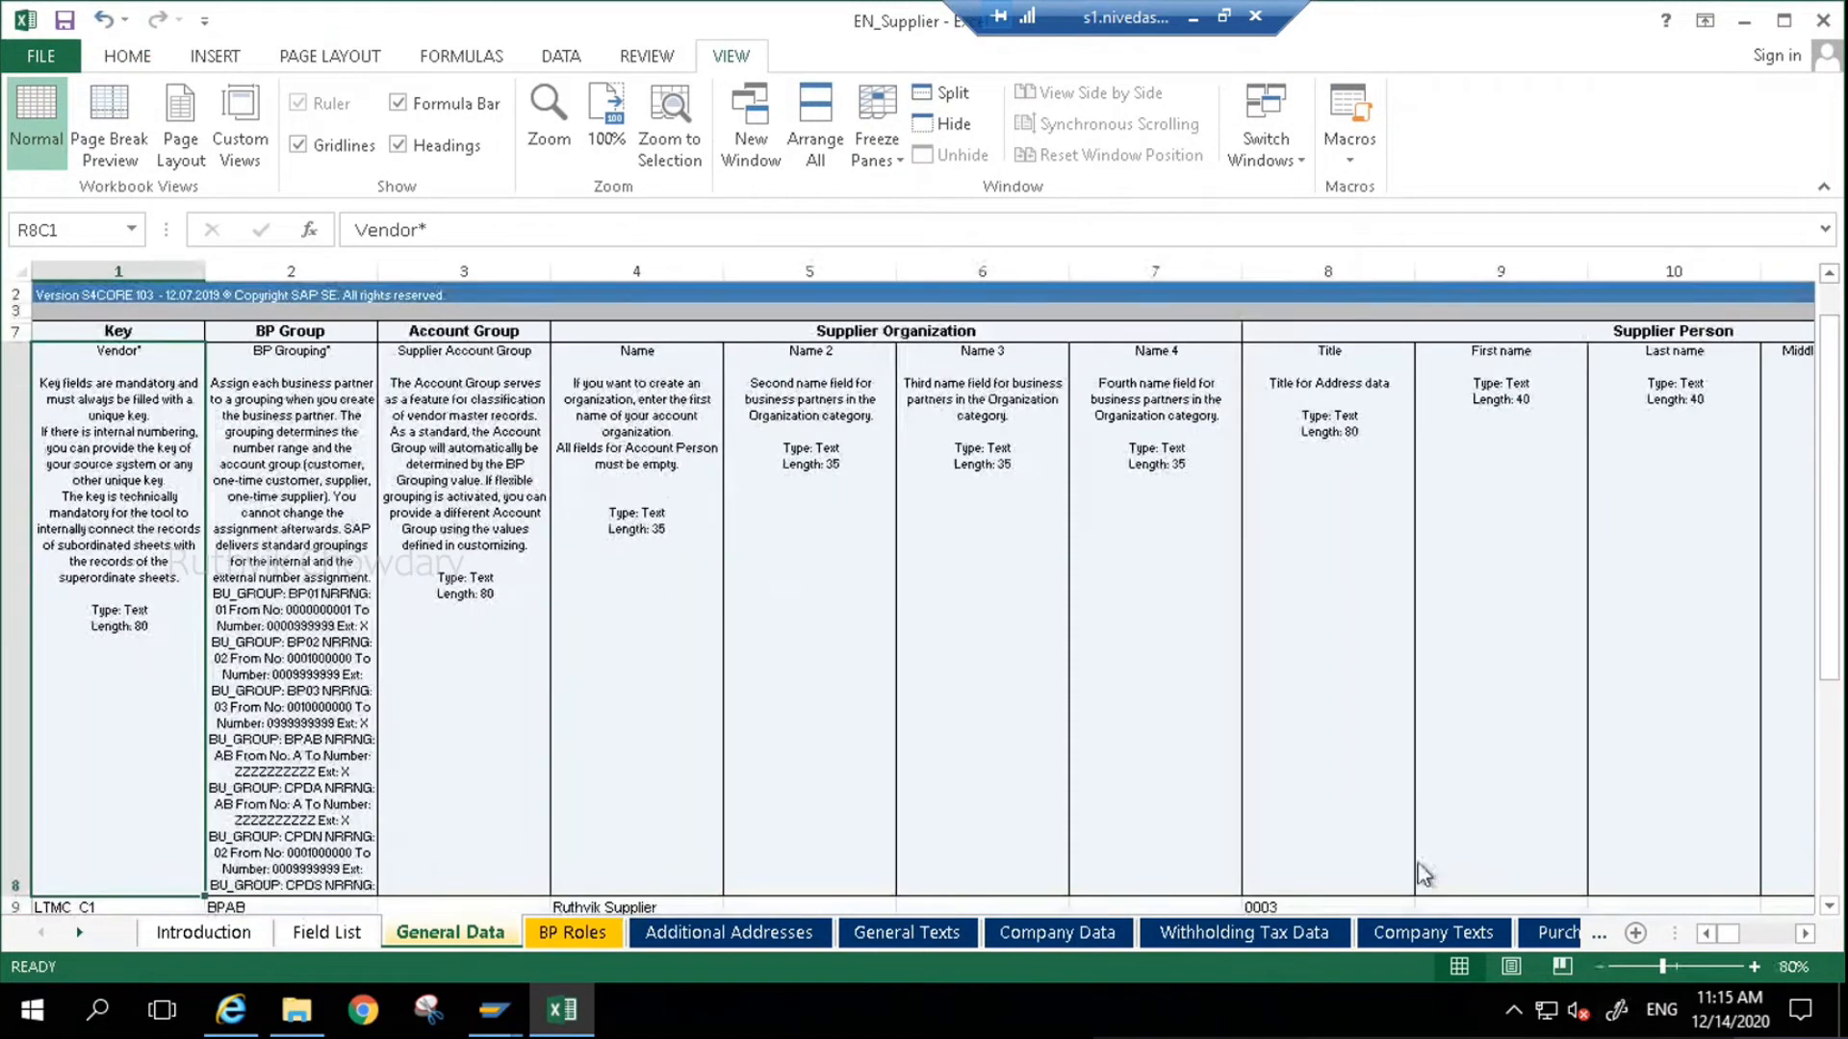
pyautogui.scroll(-1, 294, 625)
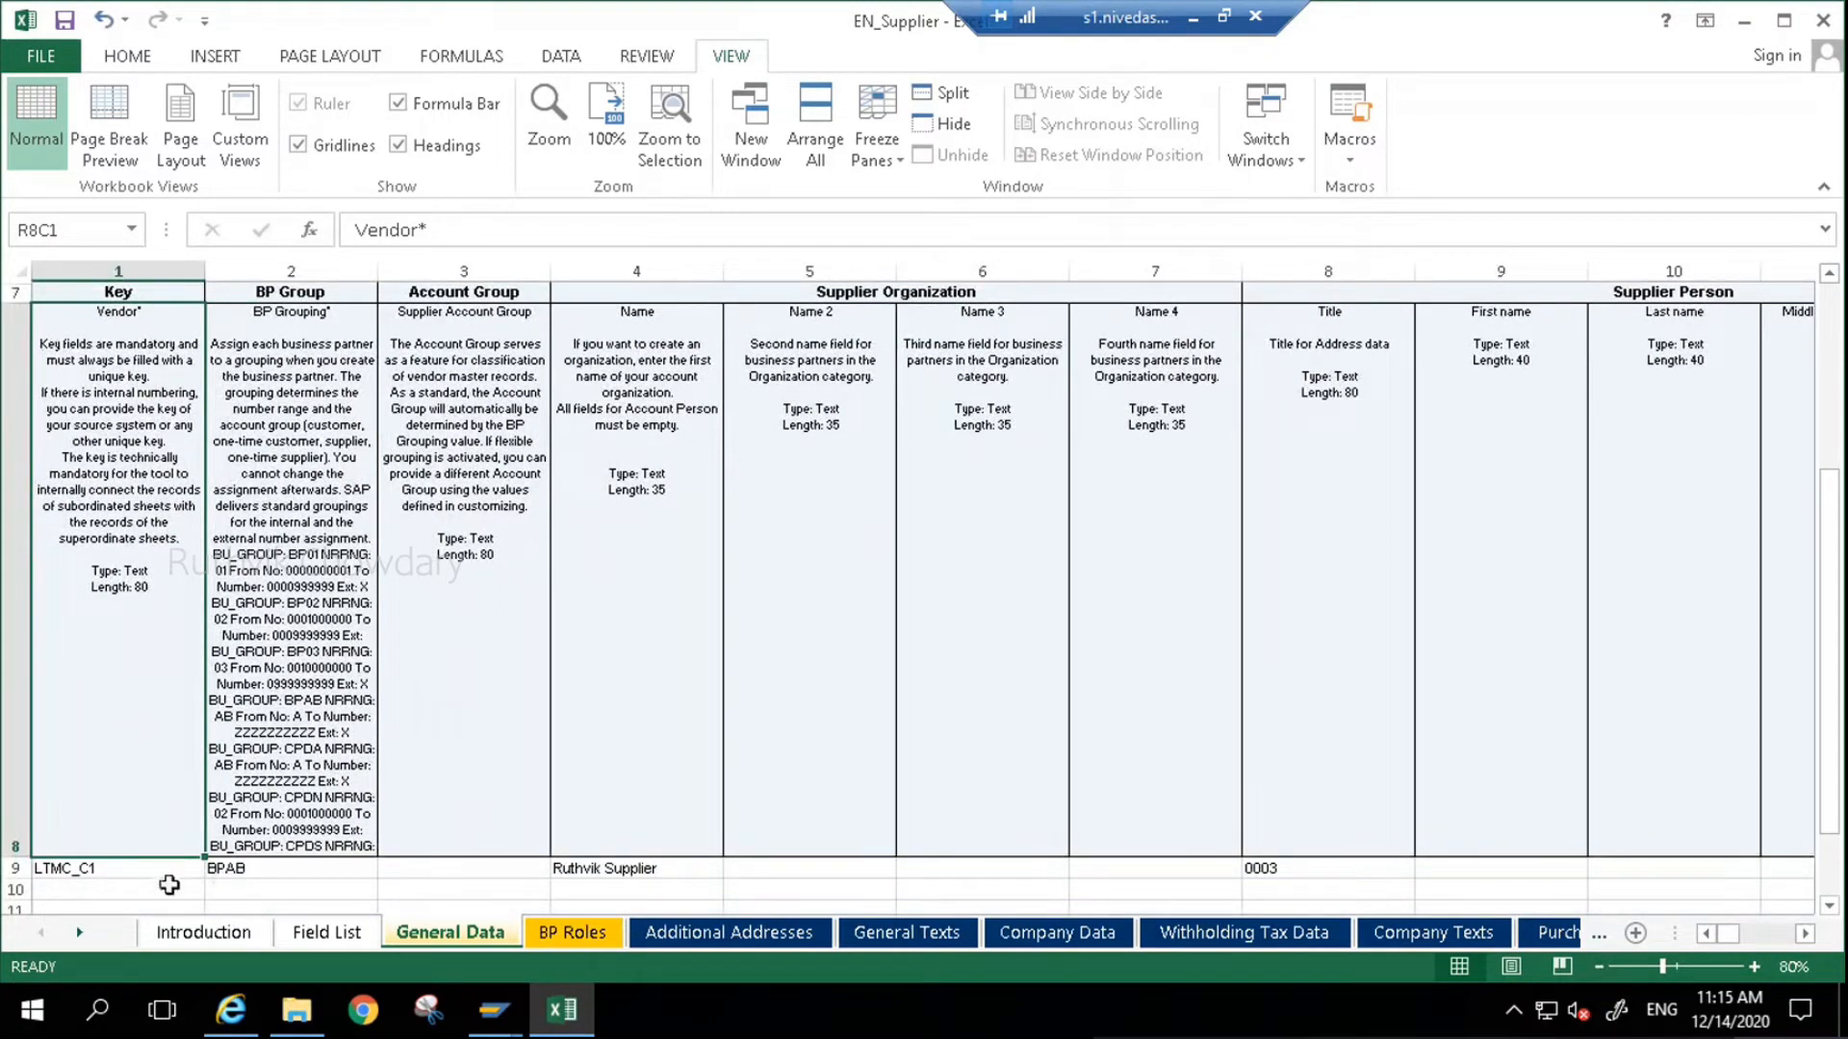
pyautogui.click(139, 865)
pyautogui.moveTo(460, 231); pyautogui.dragTo(310, 241)
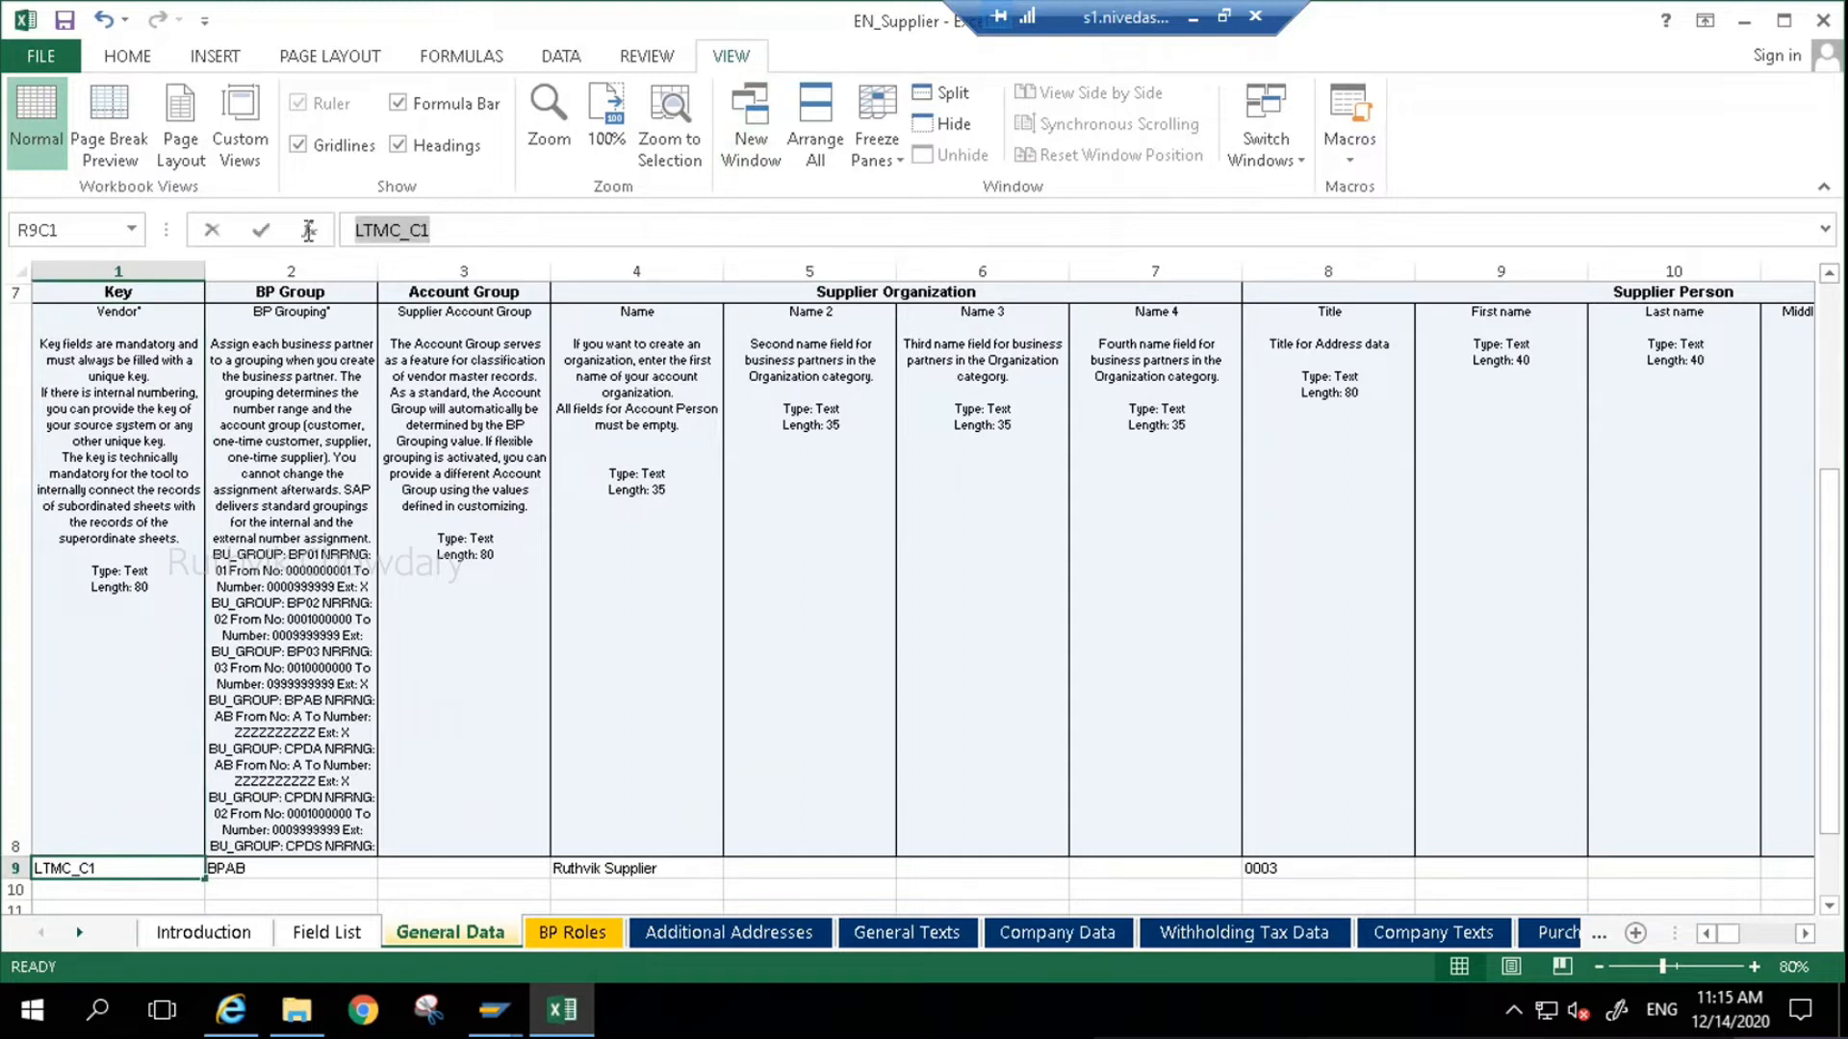
pyautogui.write('JKT1')
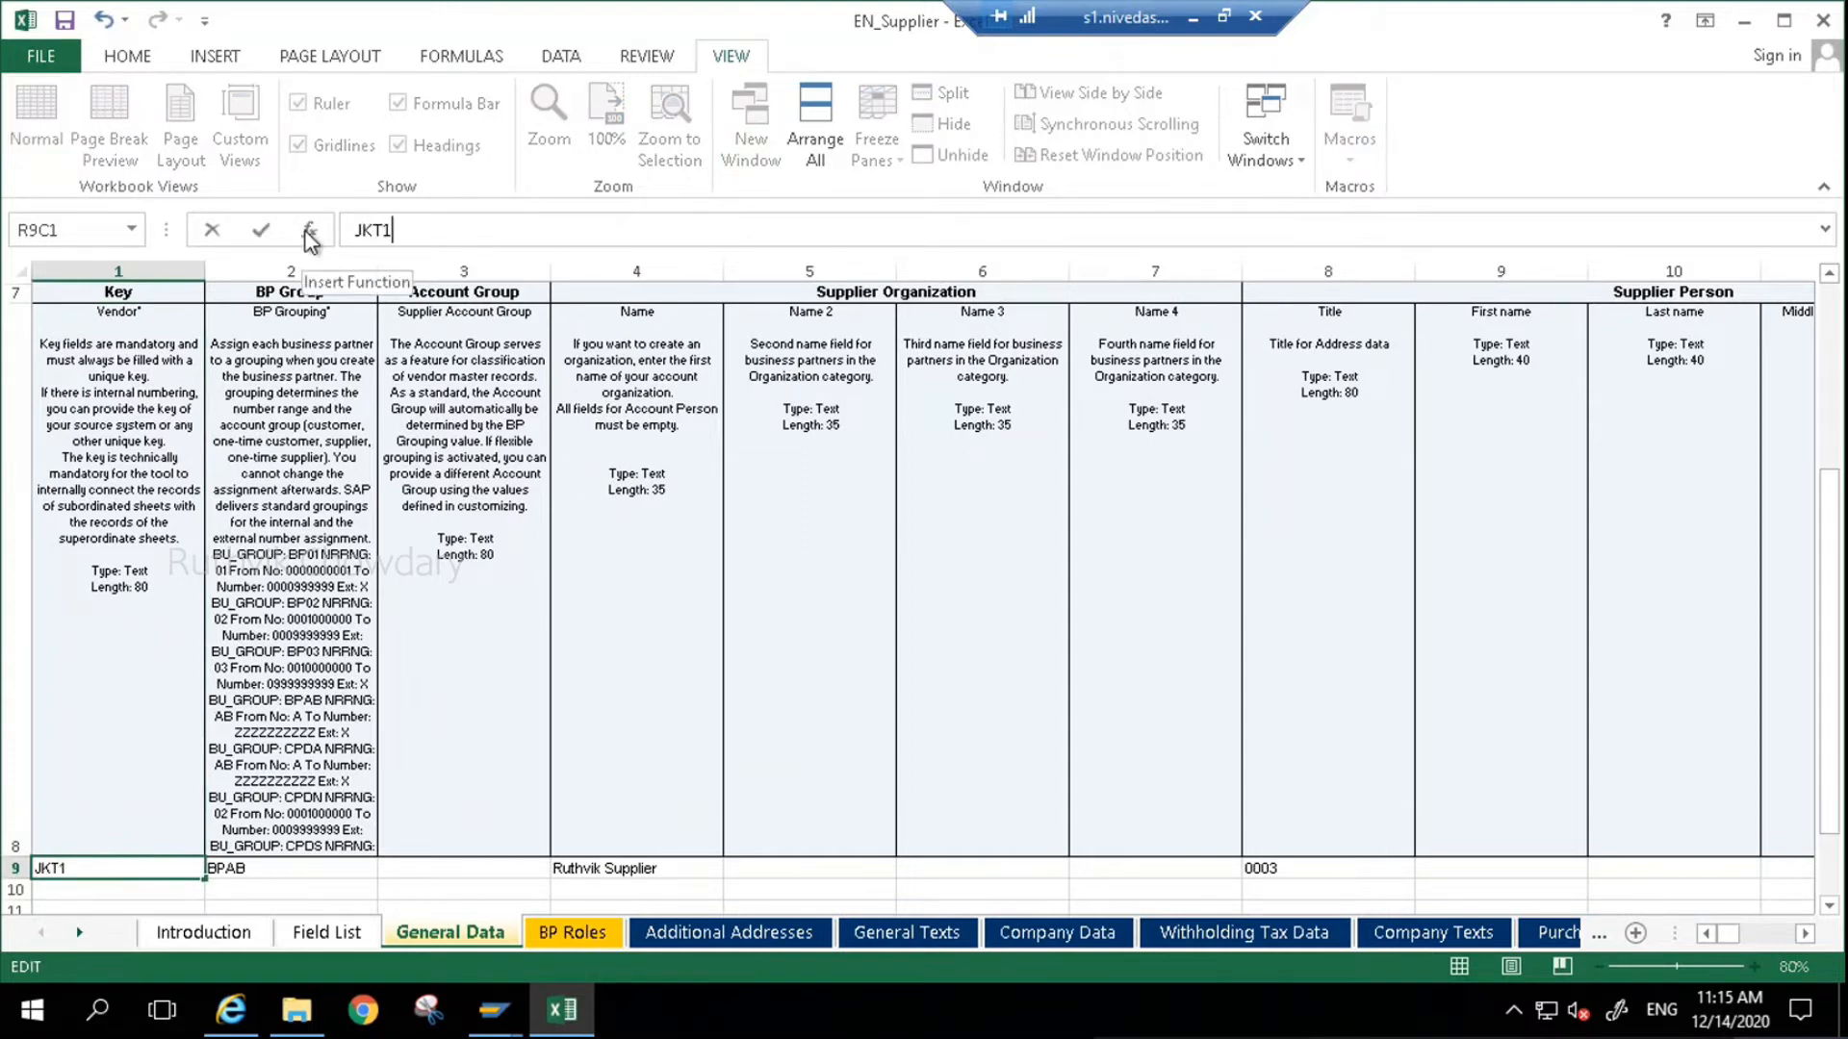
pyautogui.press('Return')
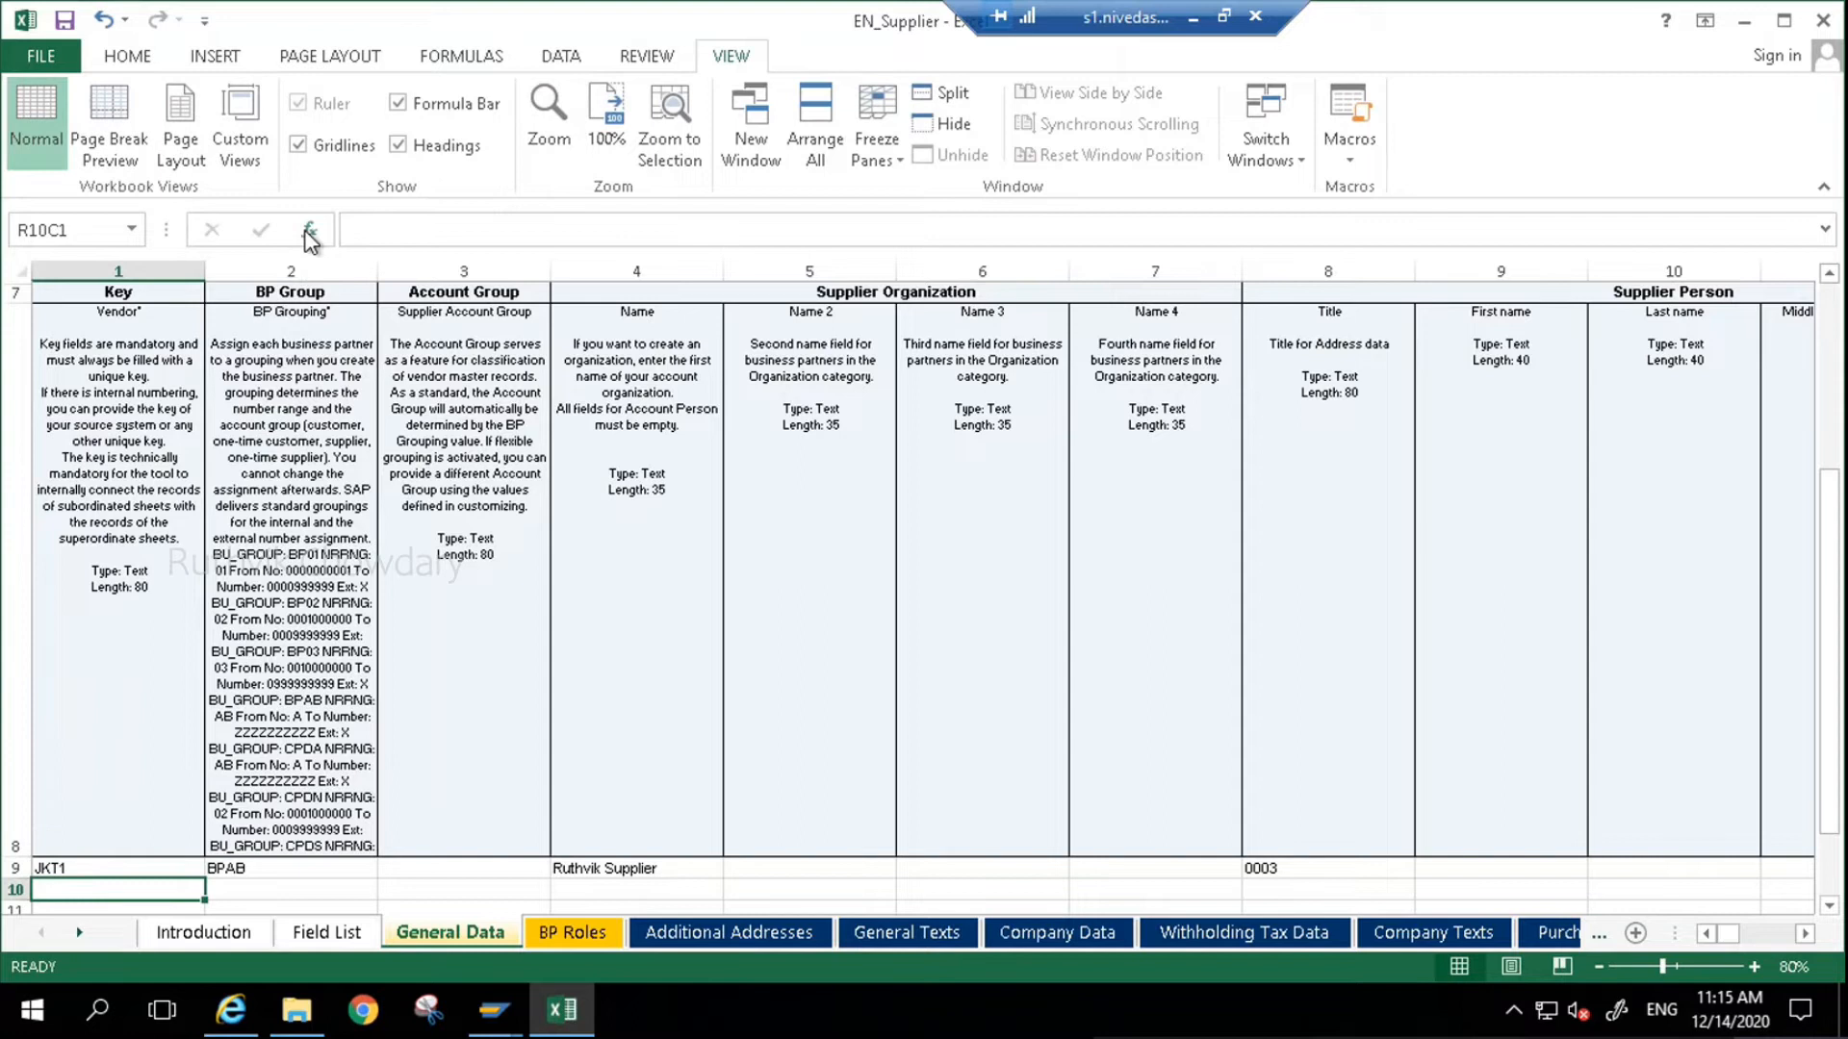
# - Enter the Vendor key JKT2 in row 10 and extend the key series down to JKT10 in row 18
pyautogui.write('JKT1')
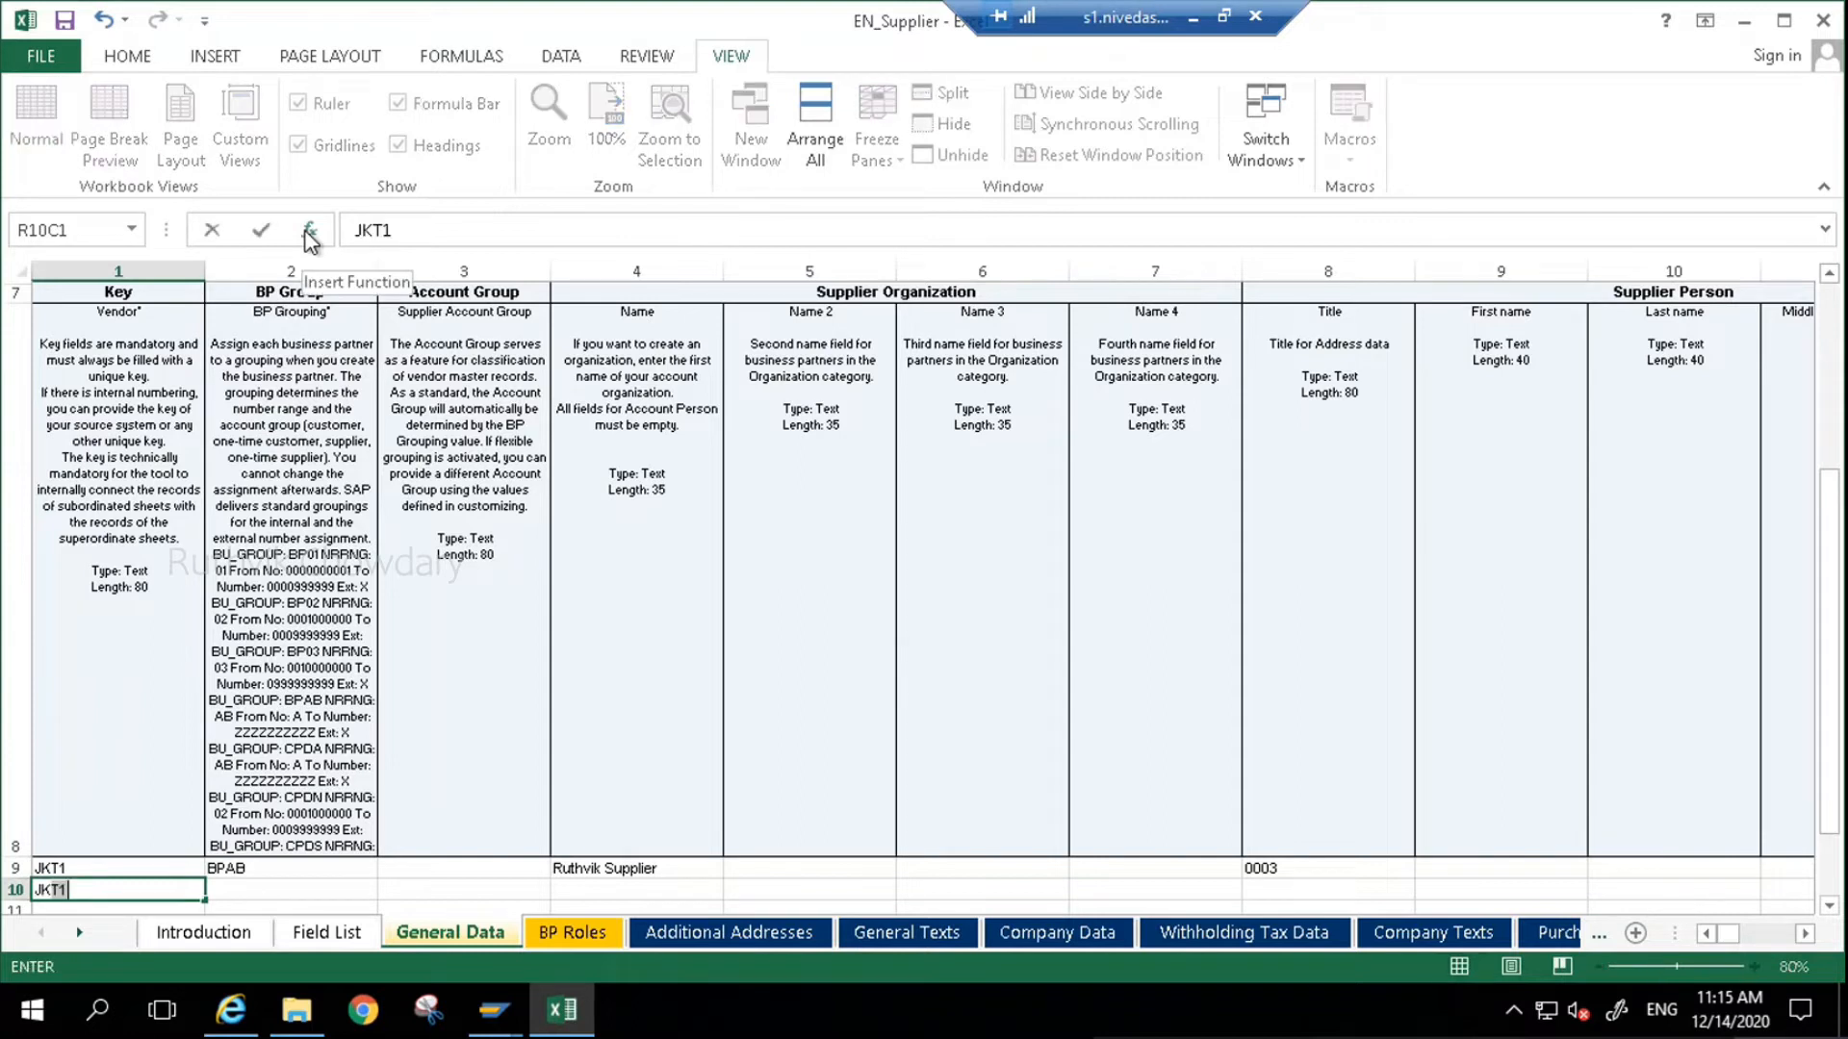
pyautogui.press('BackSpace')
pyautogui.write('2')
pyautogui.press('Return')
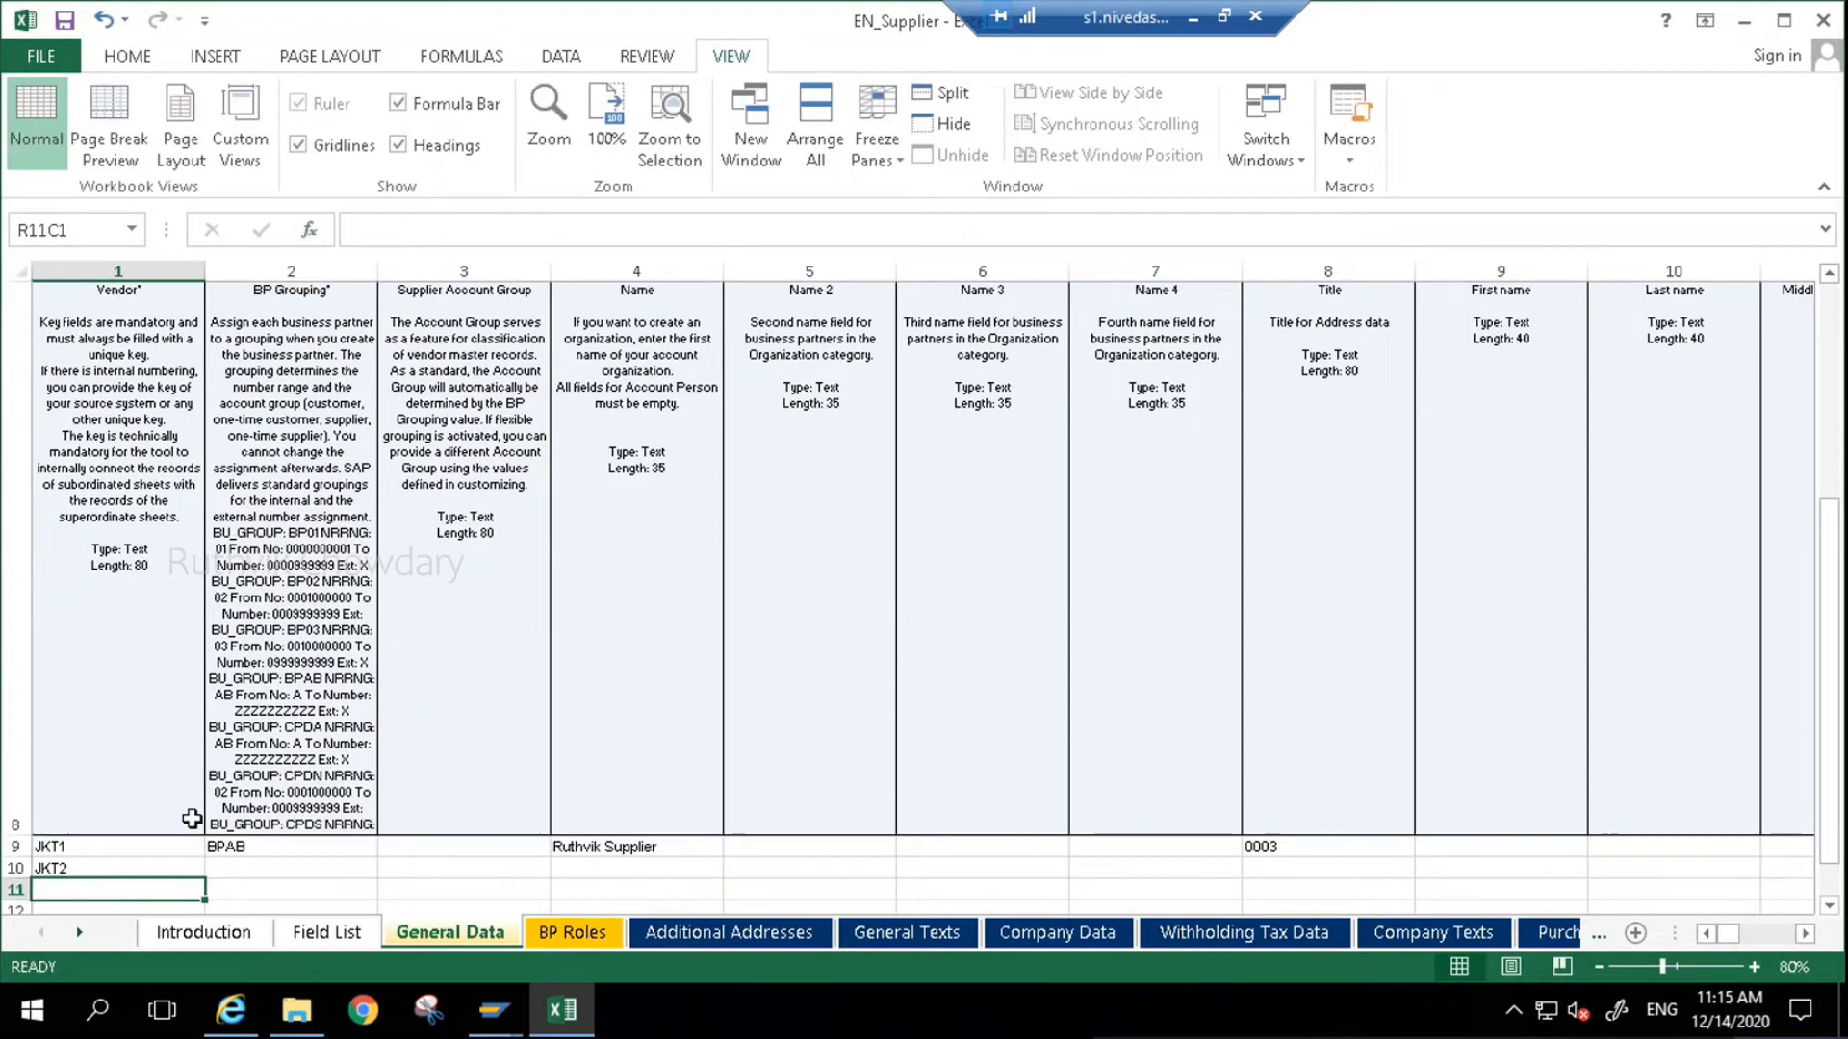
pyautogui.click(176, 843)
pyautogui.moveTo(205, 861); pyautogui.dragTo(194, 379)
pyautogui.scroll(5, 251, 468)
pyautogui.scroll(-2, 252, 469)
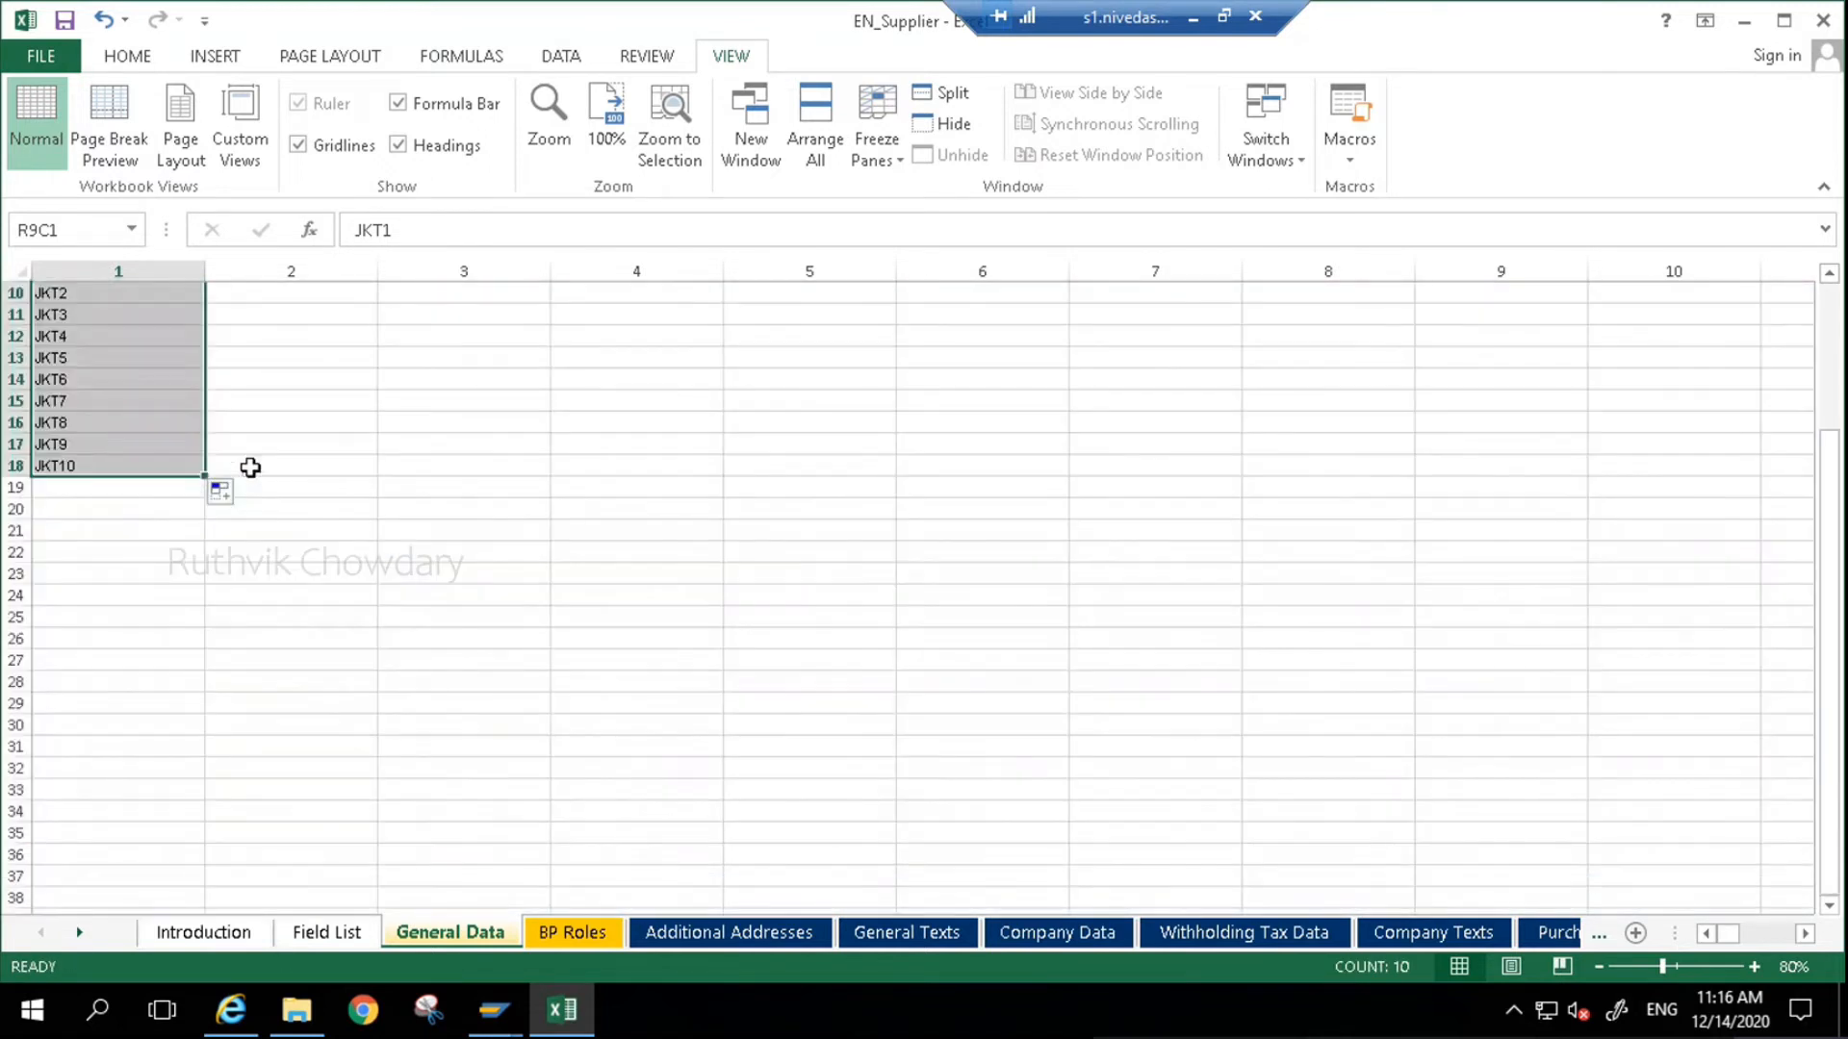
# - Copy the BP Grouping value BPAB from row 9 down to all the other JKT supplier rows
pyautogui.scroll(1, 248, 466)
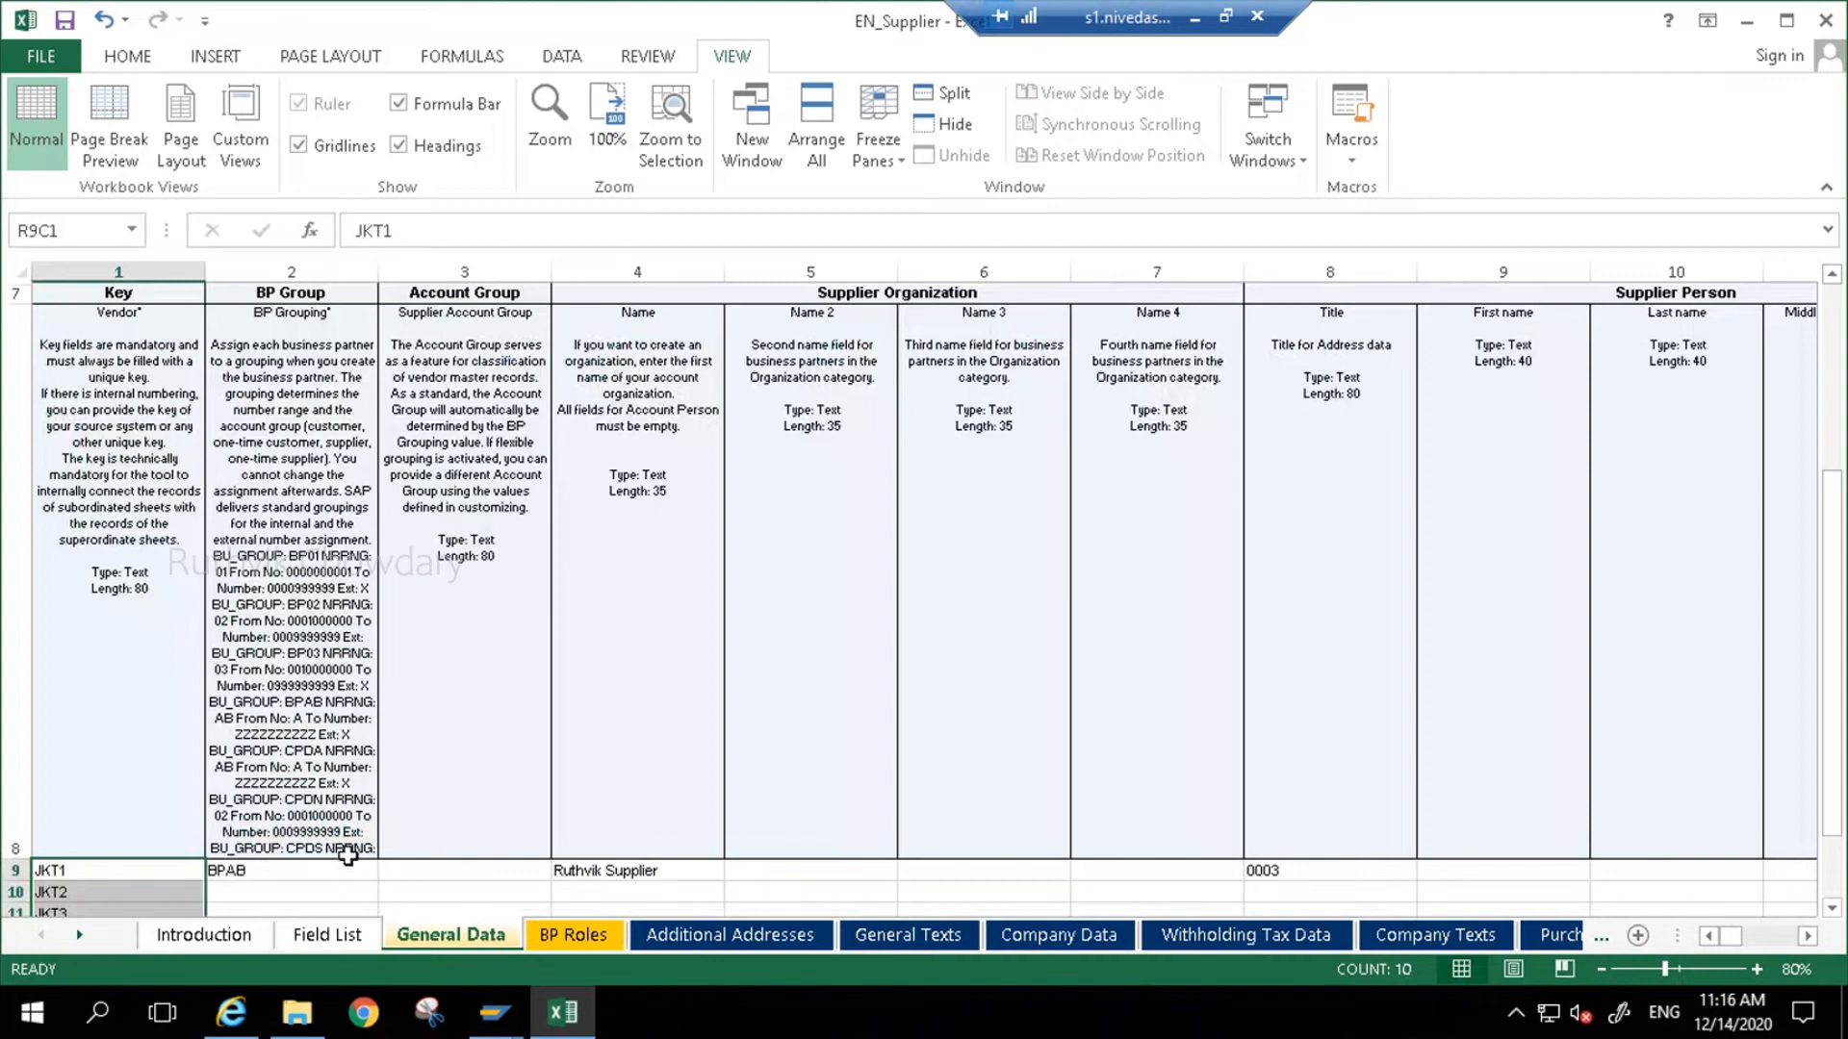
pyautogui.click(346, 864)
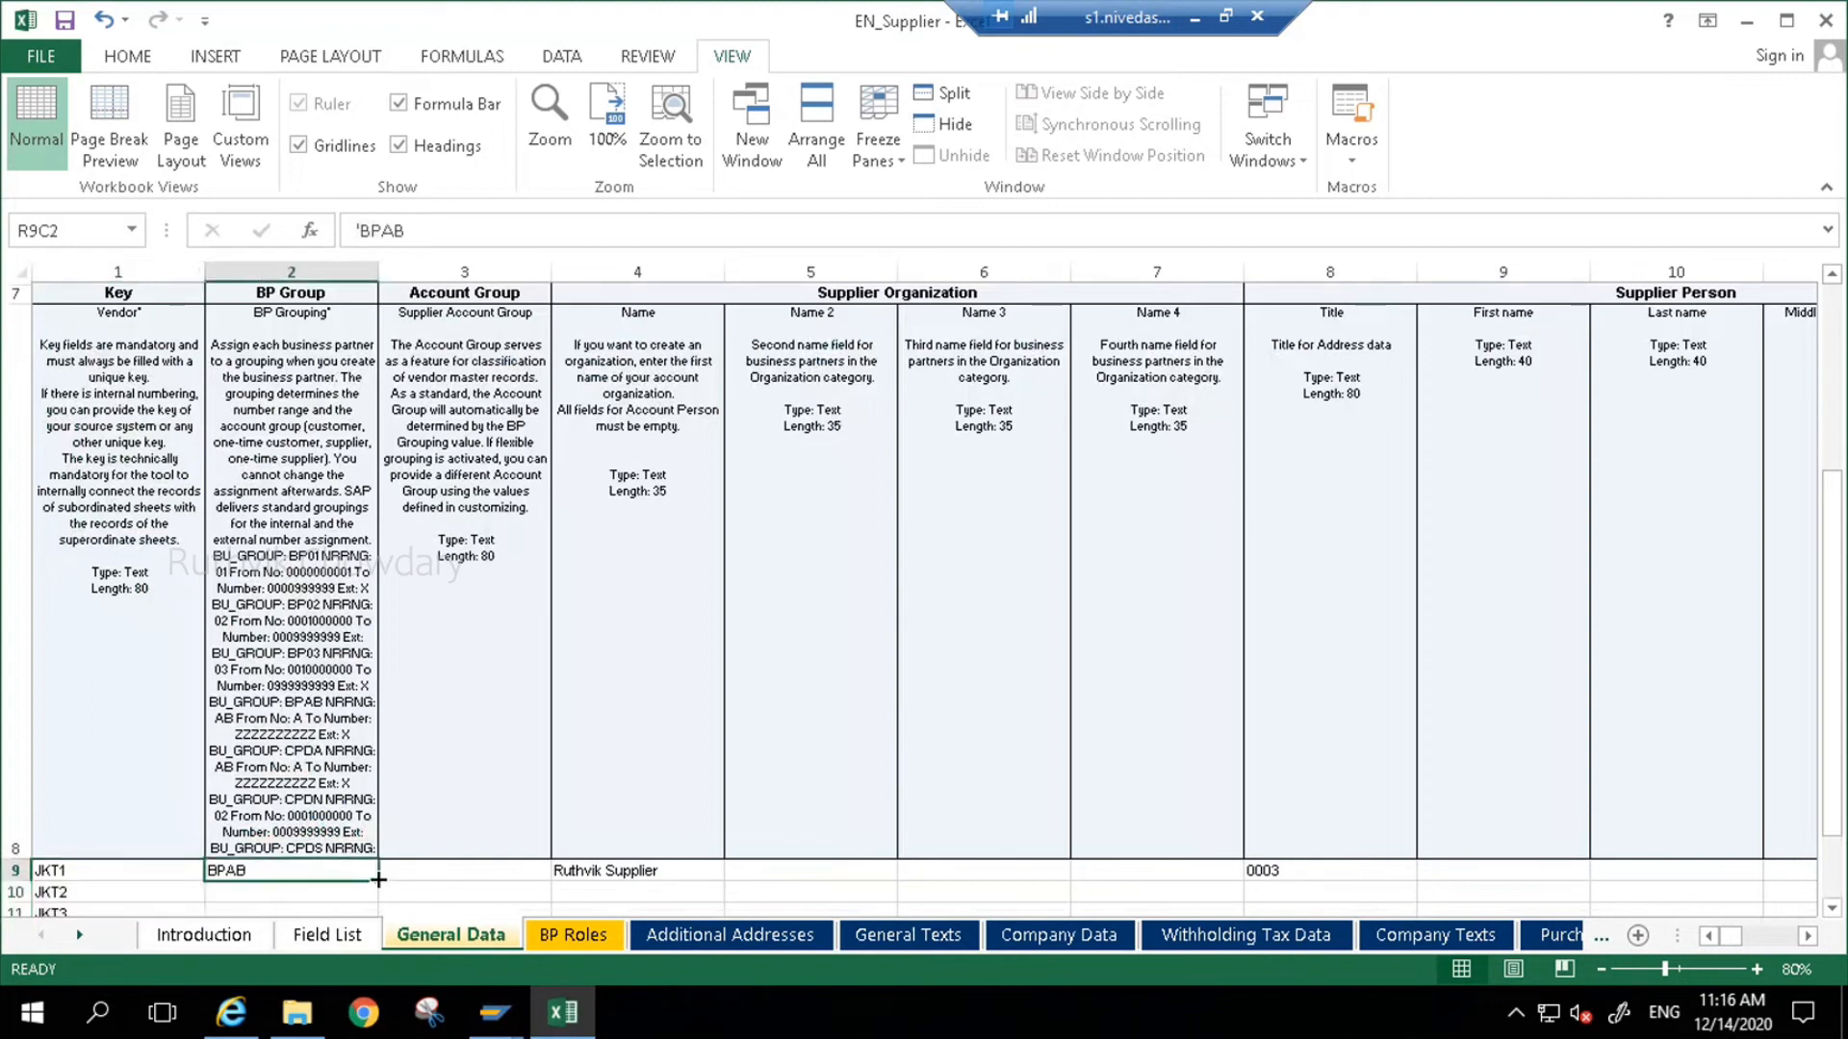
pyautogui.doubleClick(378, 879)
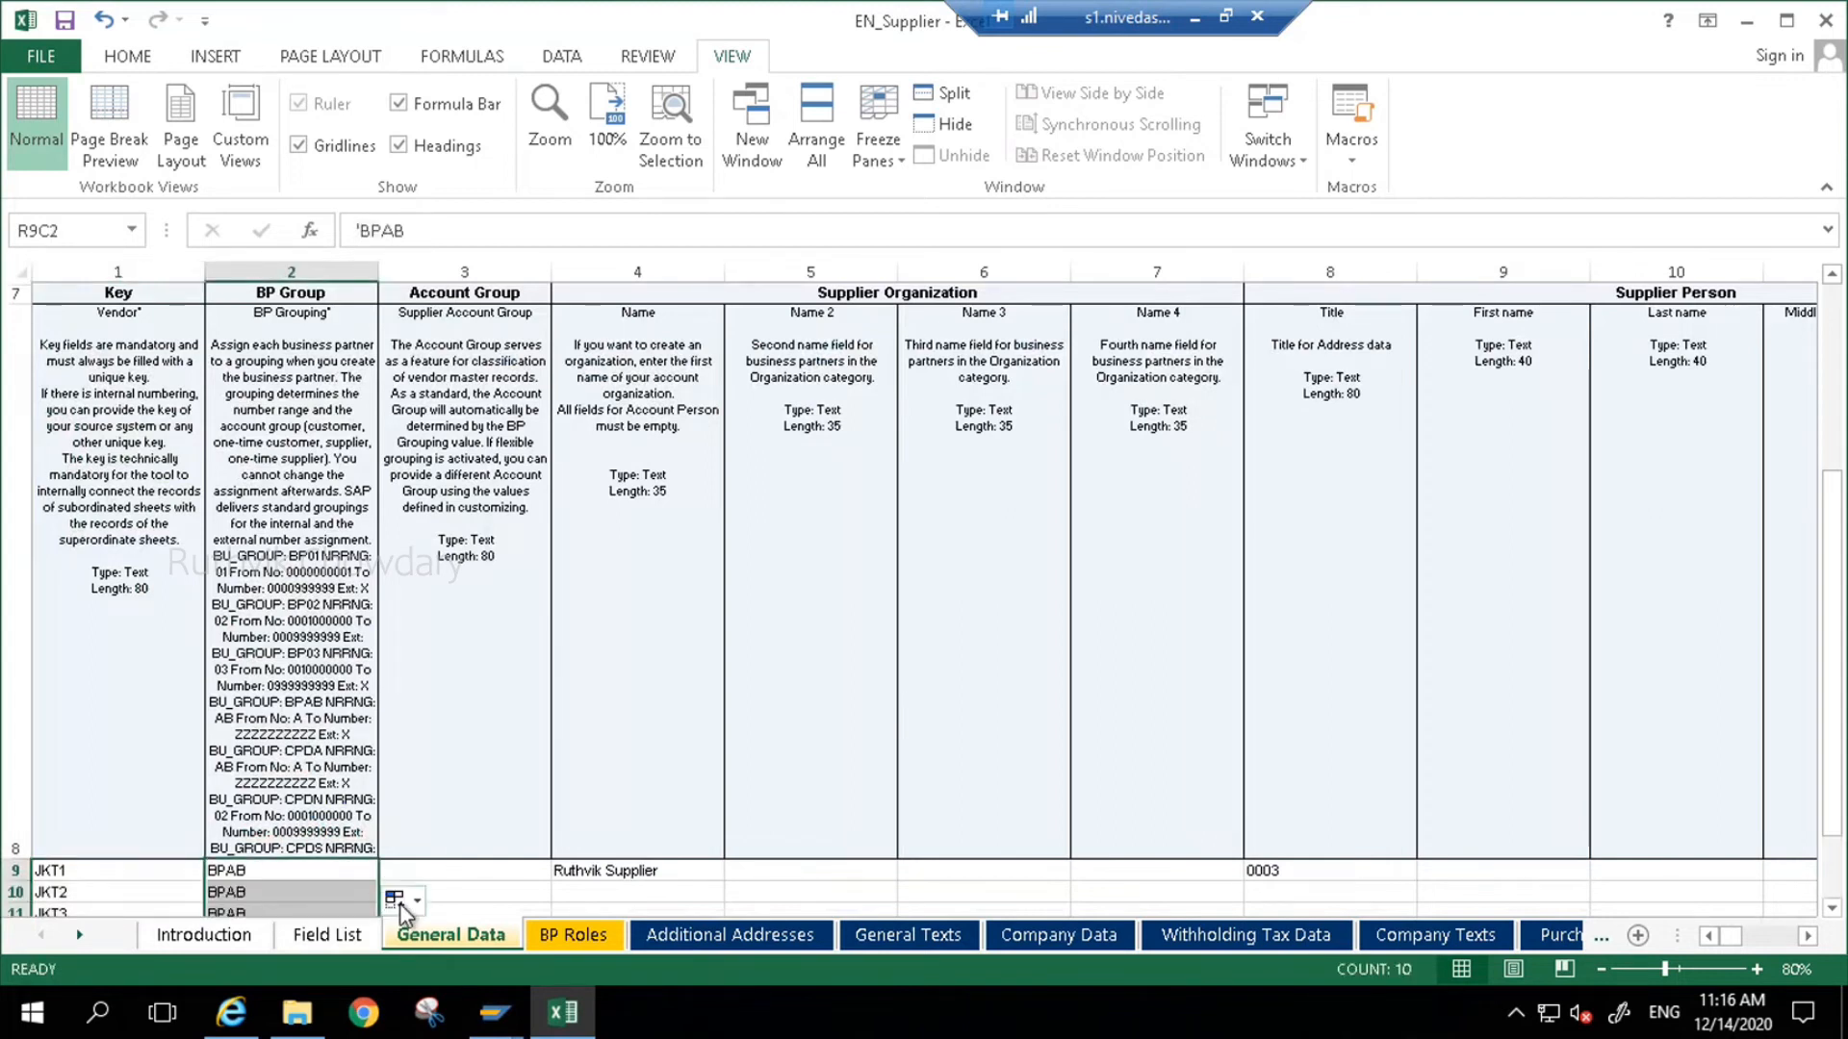
# - Replace the organization Name in row 9 with the person's first name in capitals followed by _JKT1
pyautogui.click(676, 870)
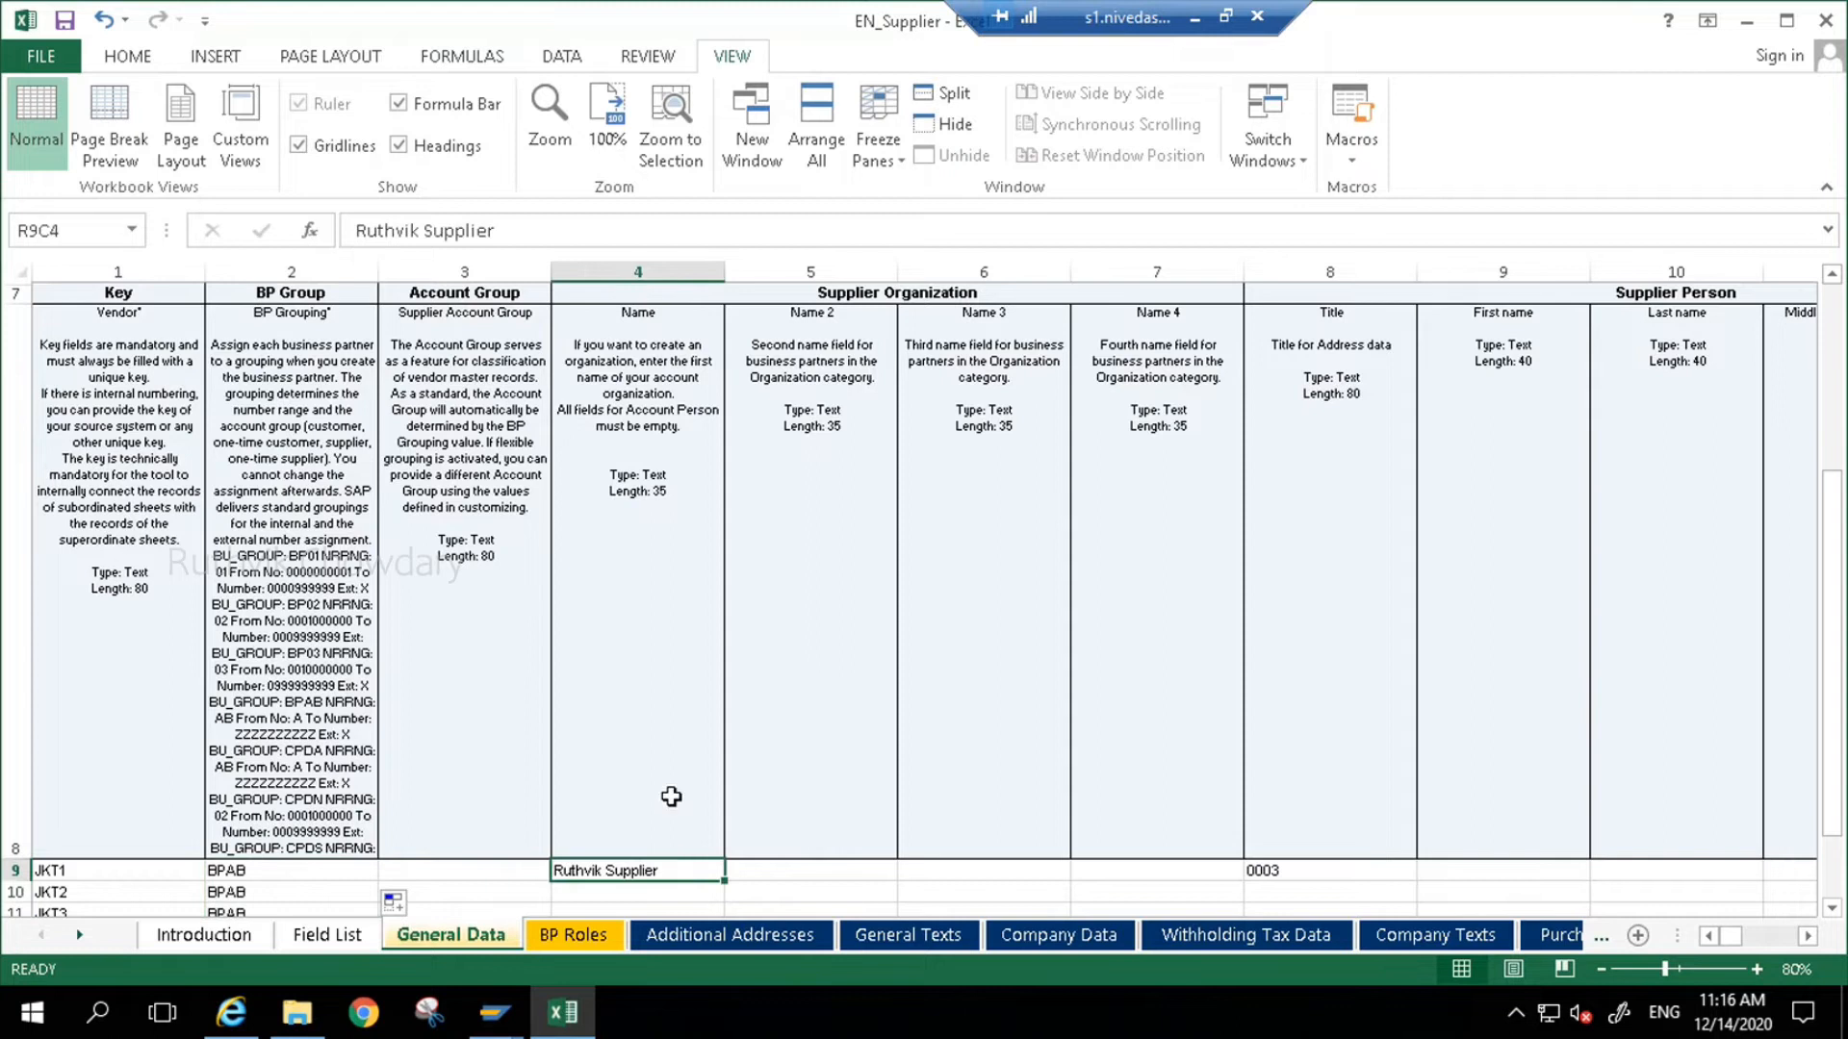
pyautogui.moveTo(527, 231); pyautogui.dragTo(308, 238)
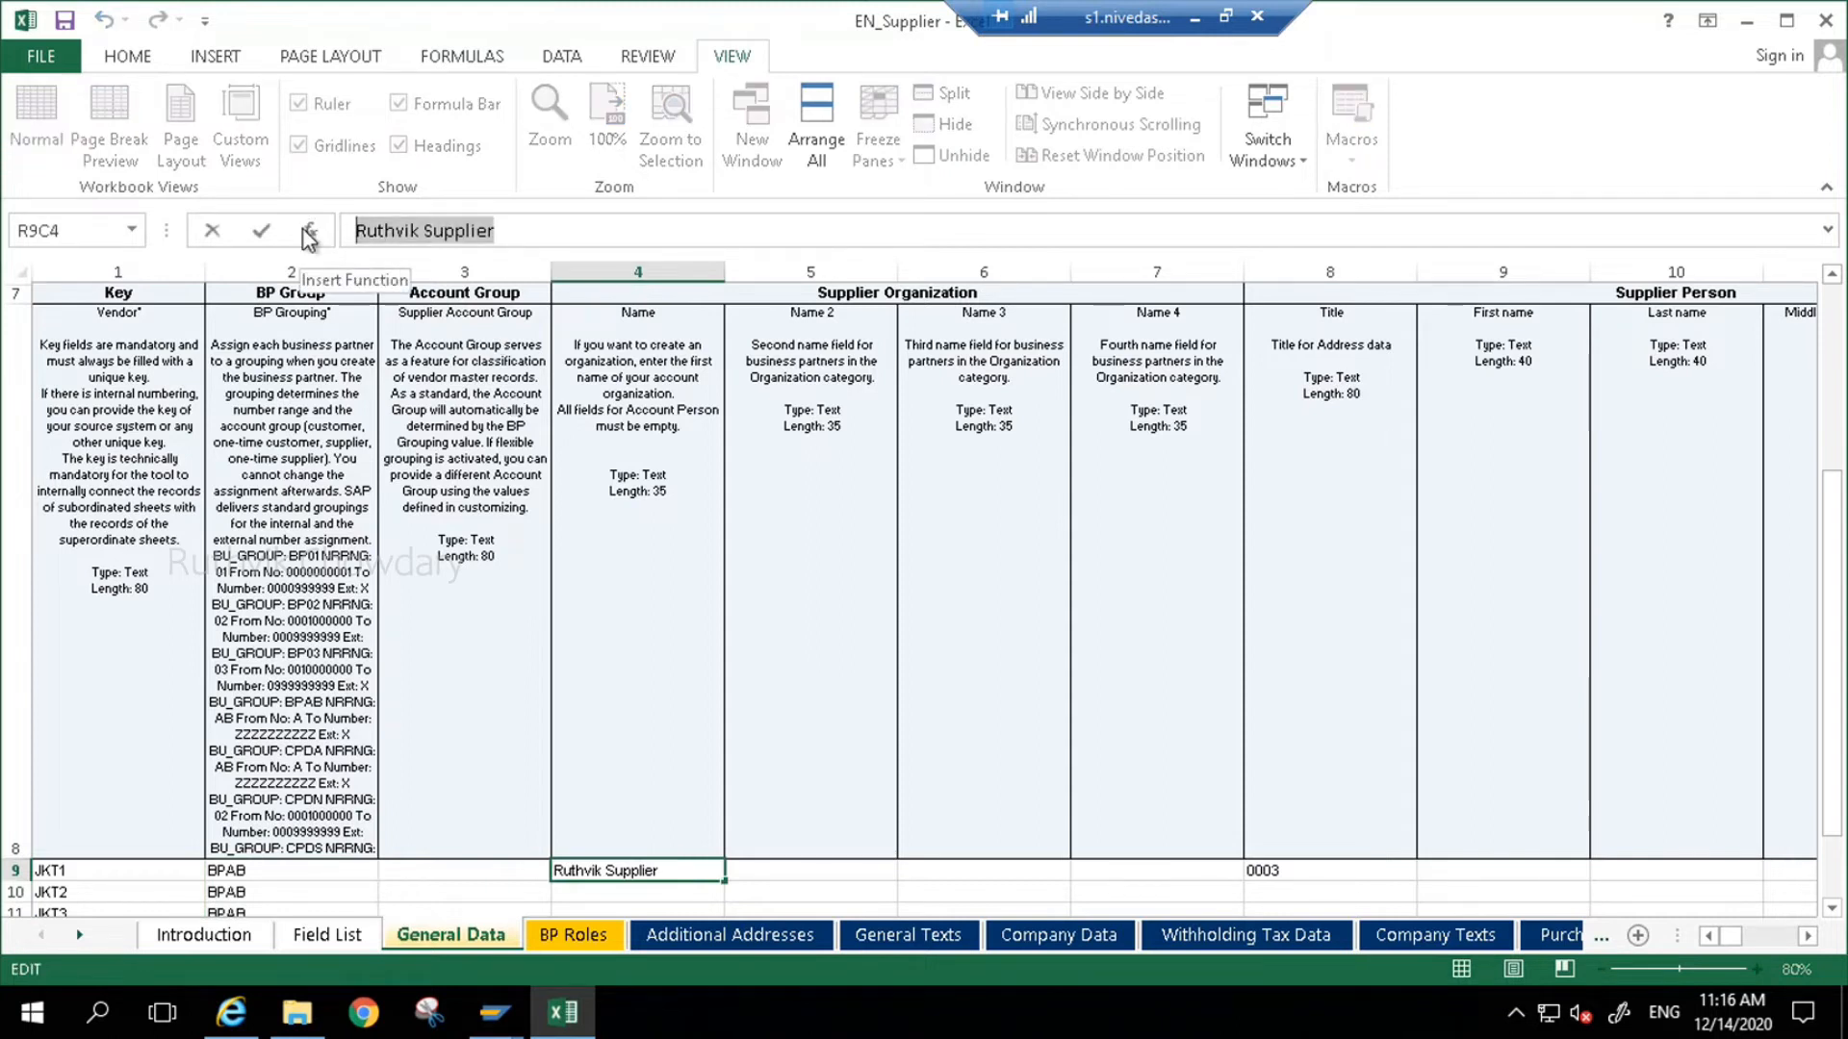
pyautogui.write('RUTHVIK_JKT1')
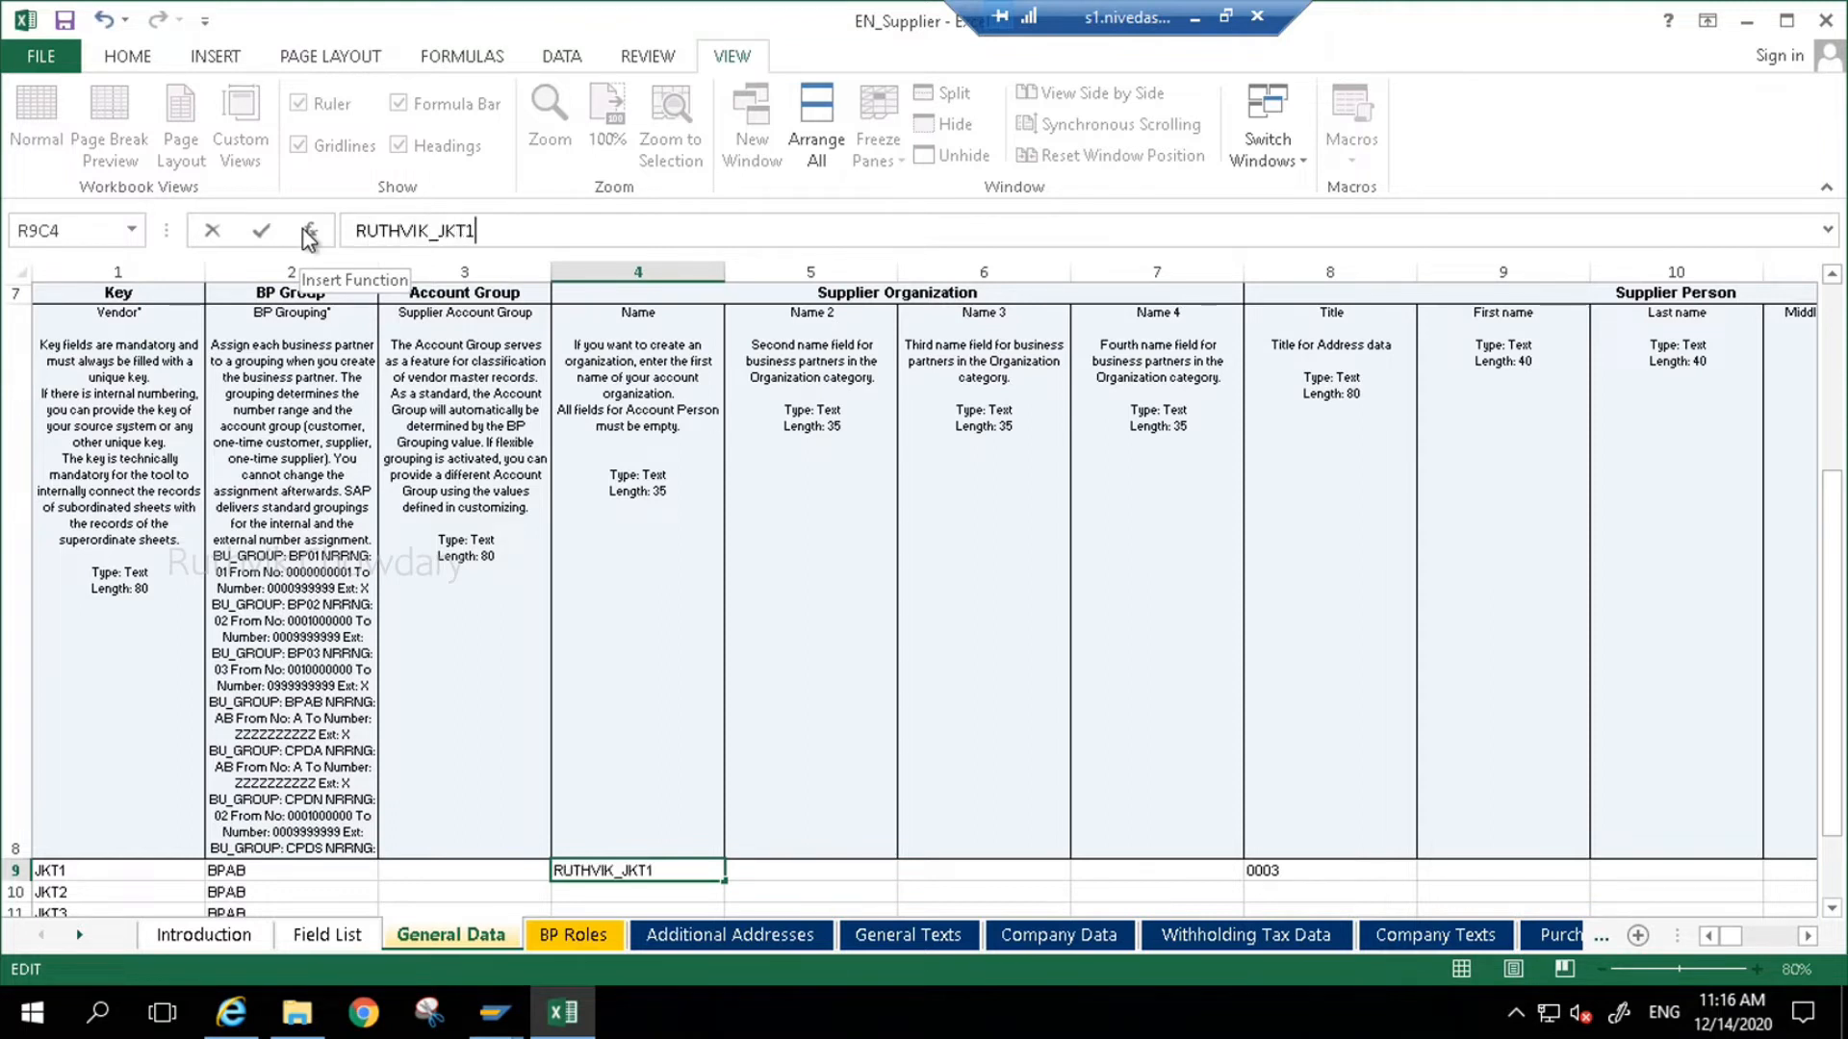
pyautogui.press('Return')
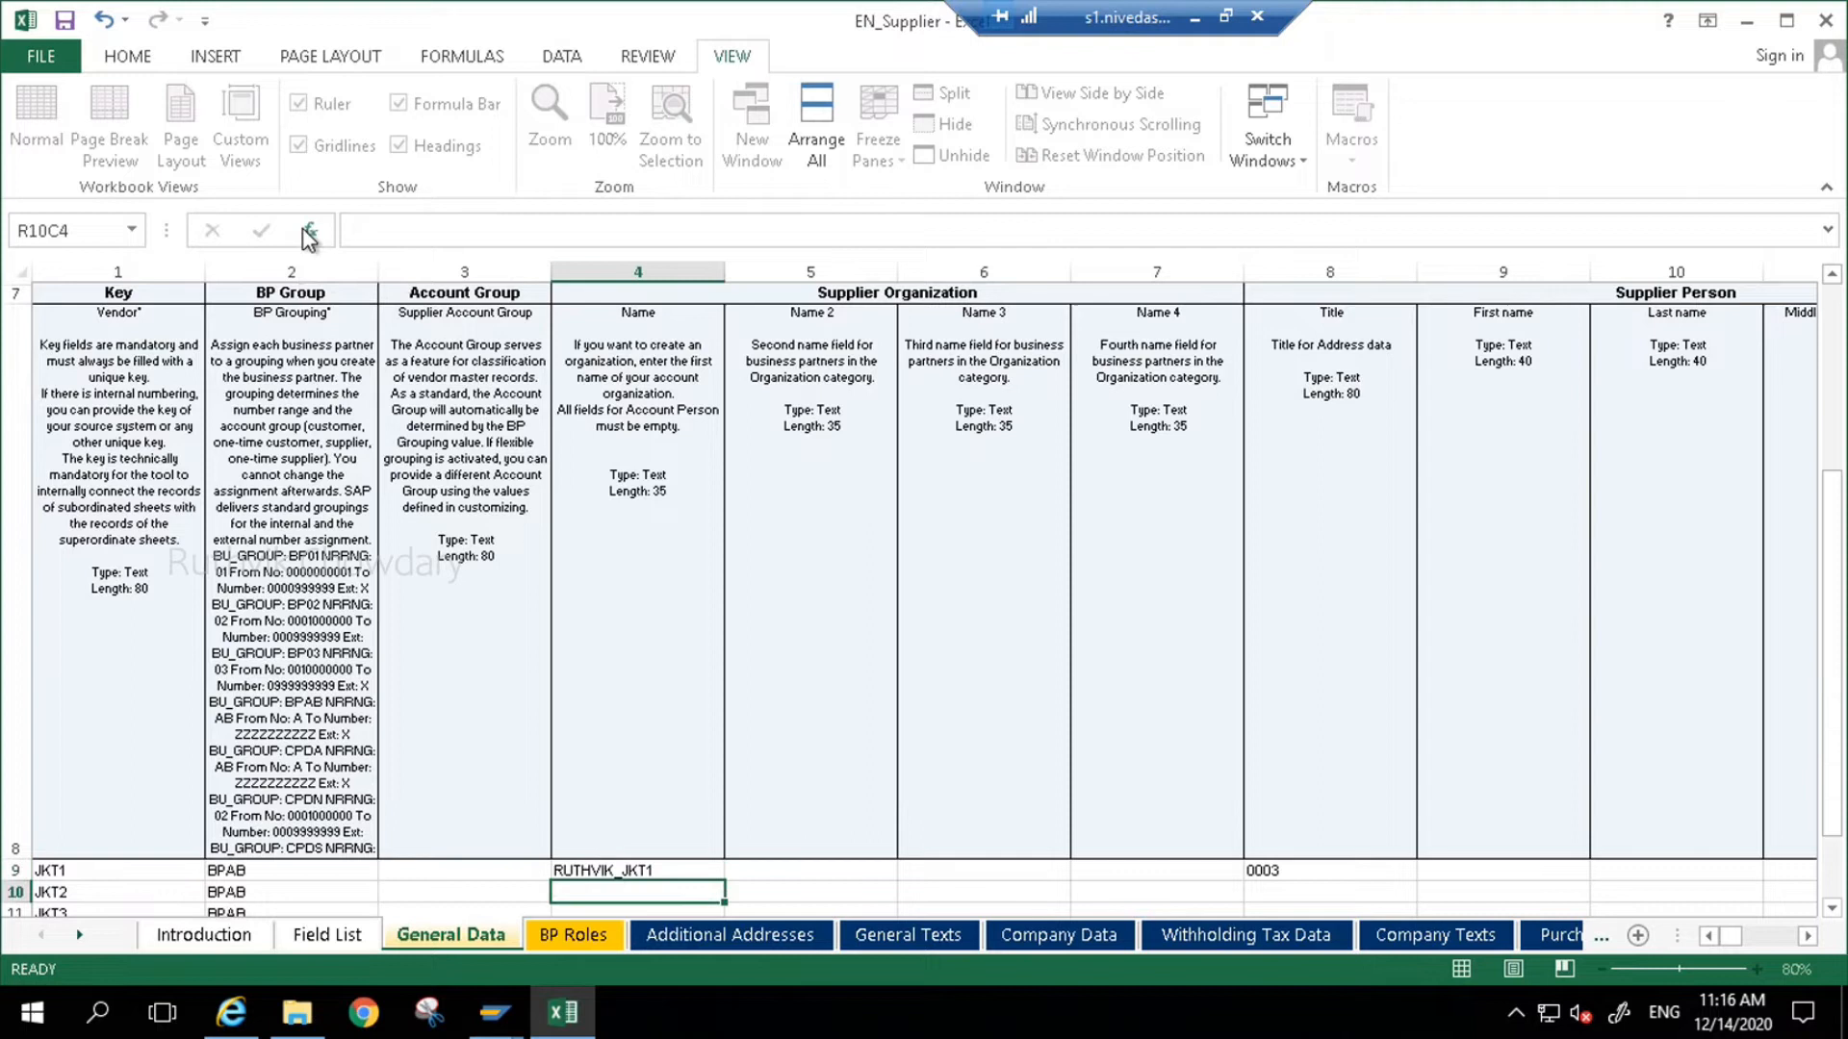
# - Enter the same Name with the ending _JKT2 in row 10 and extend the numbered names down all supplier rows
pyautogui.write('RUTHVIK_JKT1')
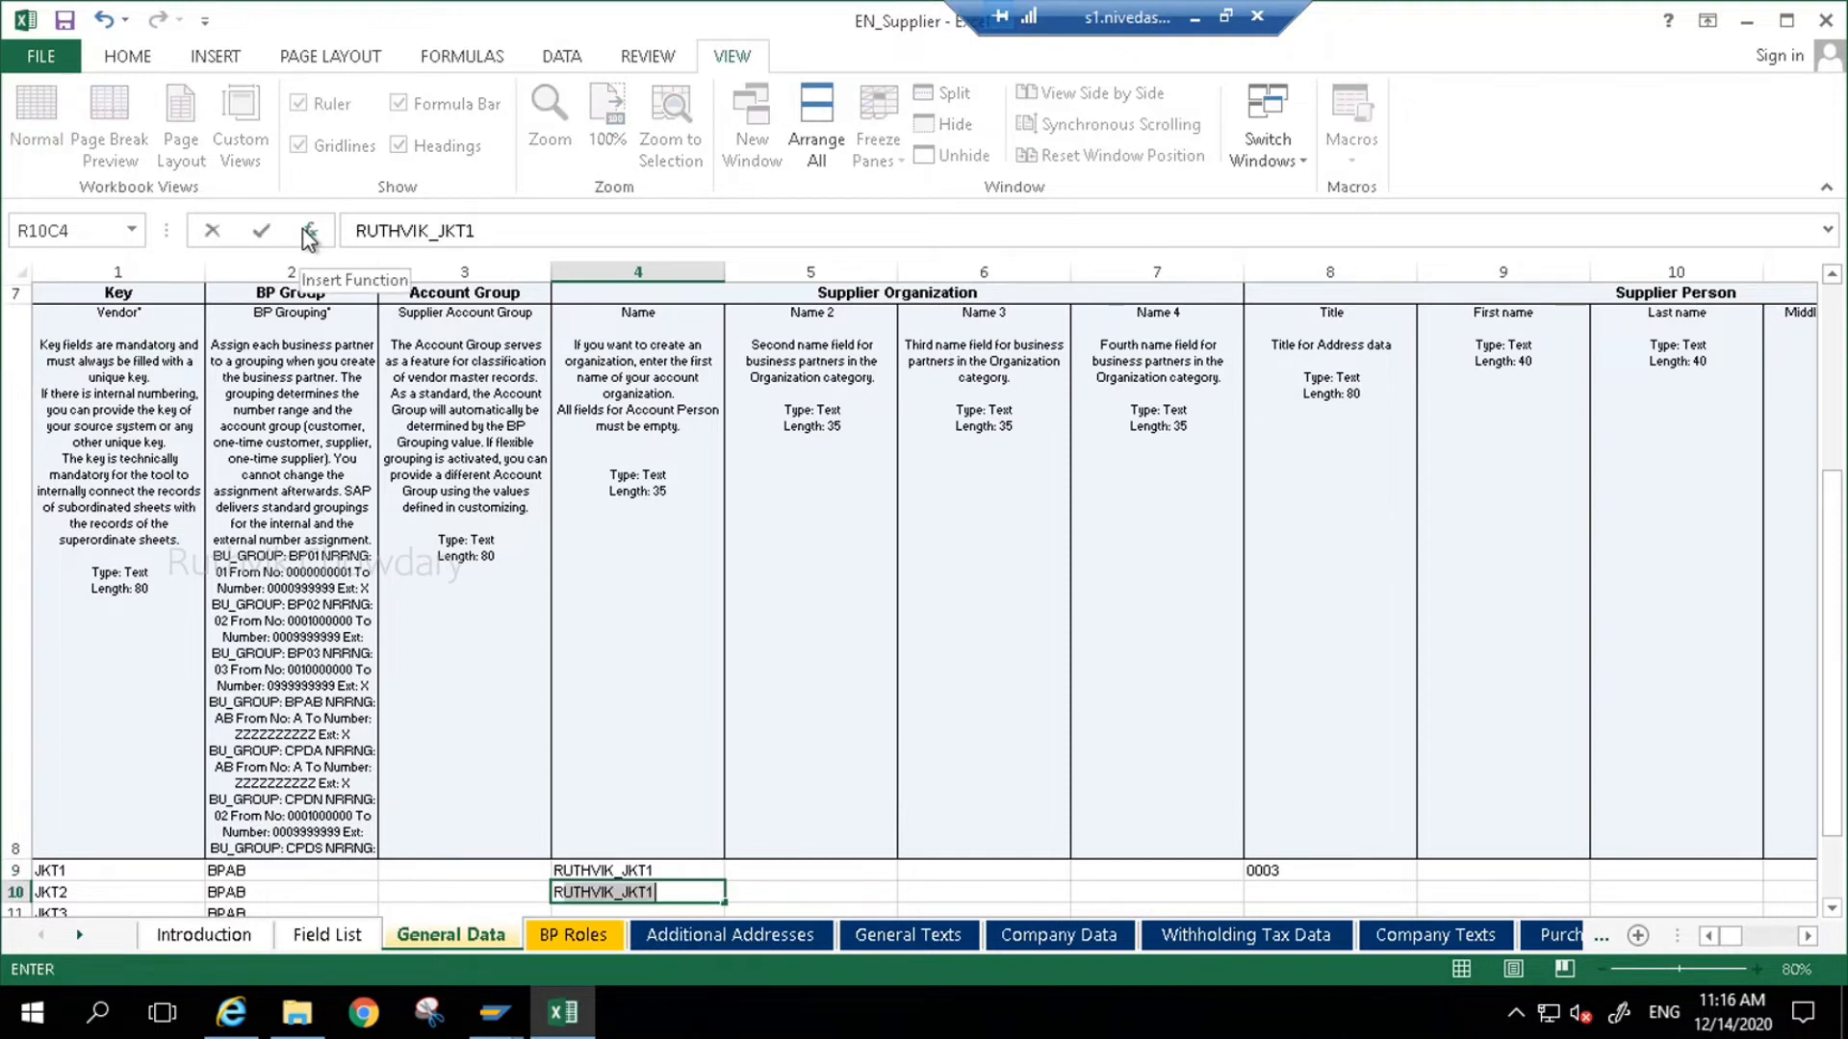
pyautogui.press('Tab')
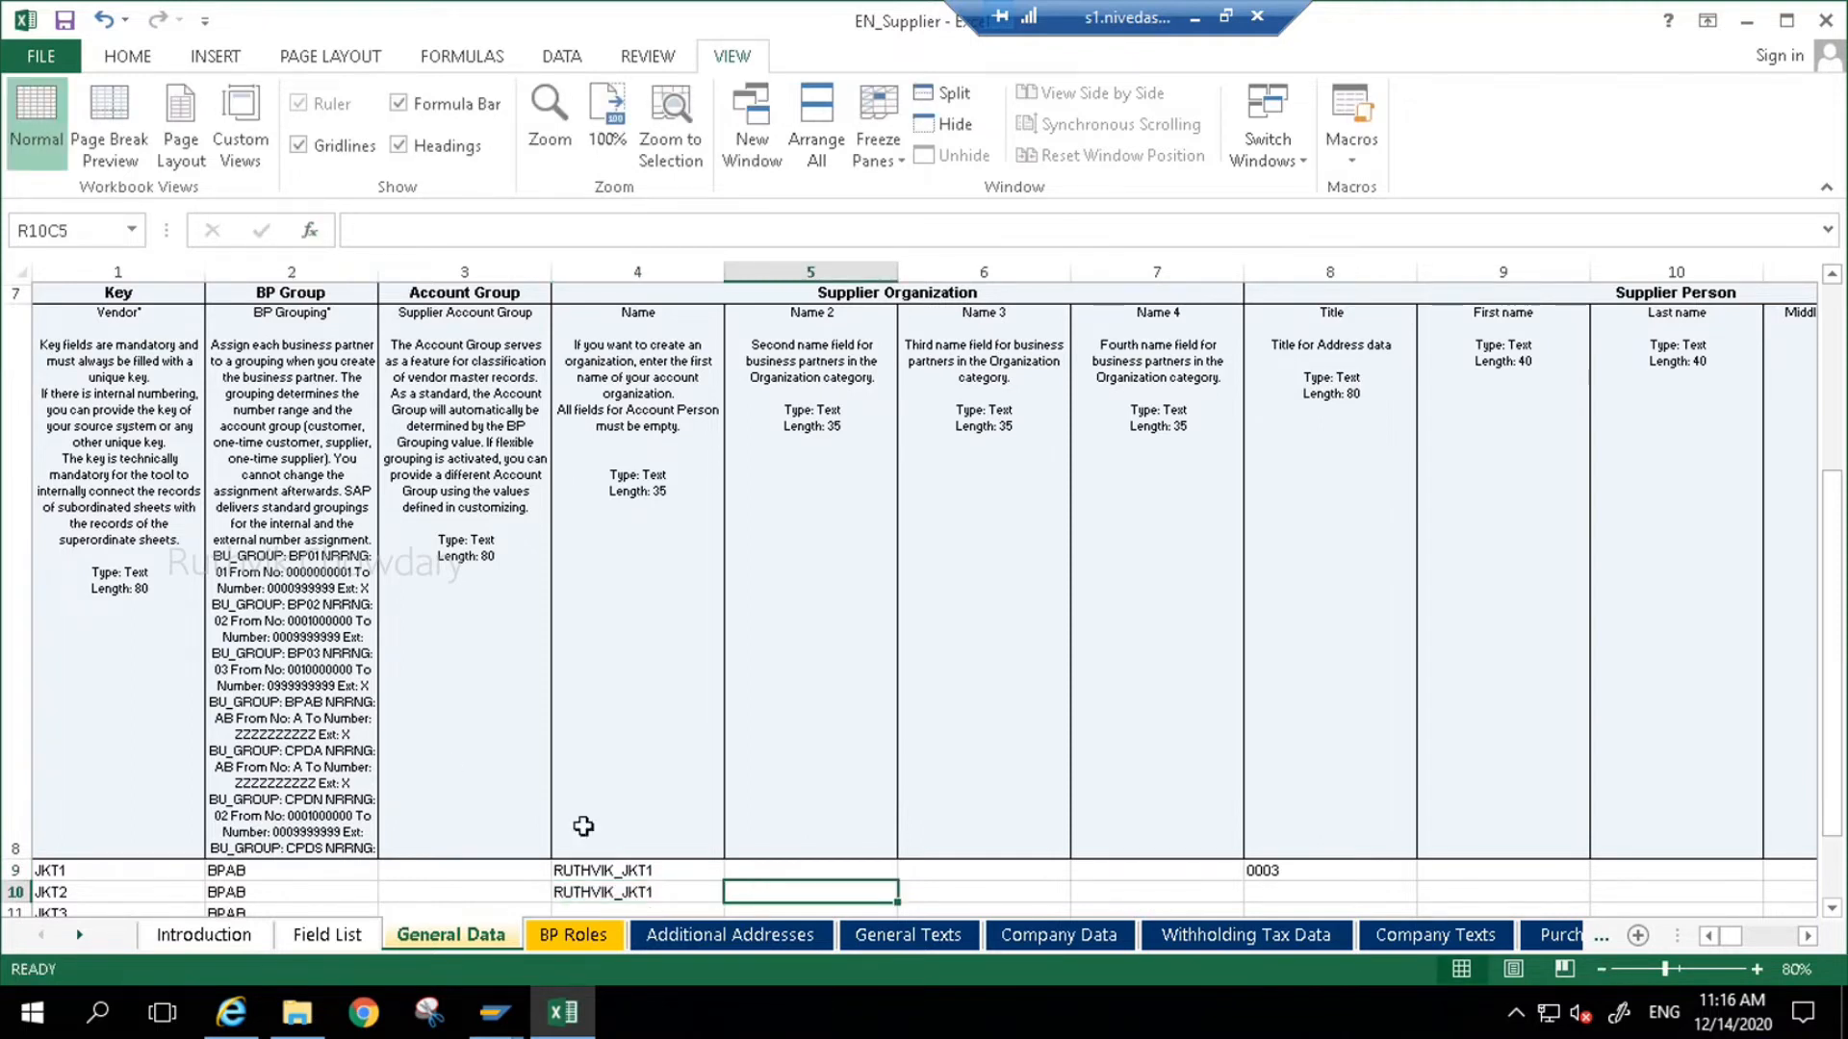
pyautogui.click(673, 892)
pyautogui.click(563, 223)
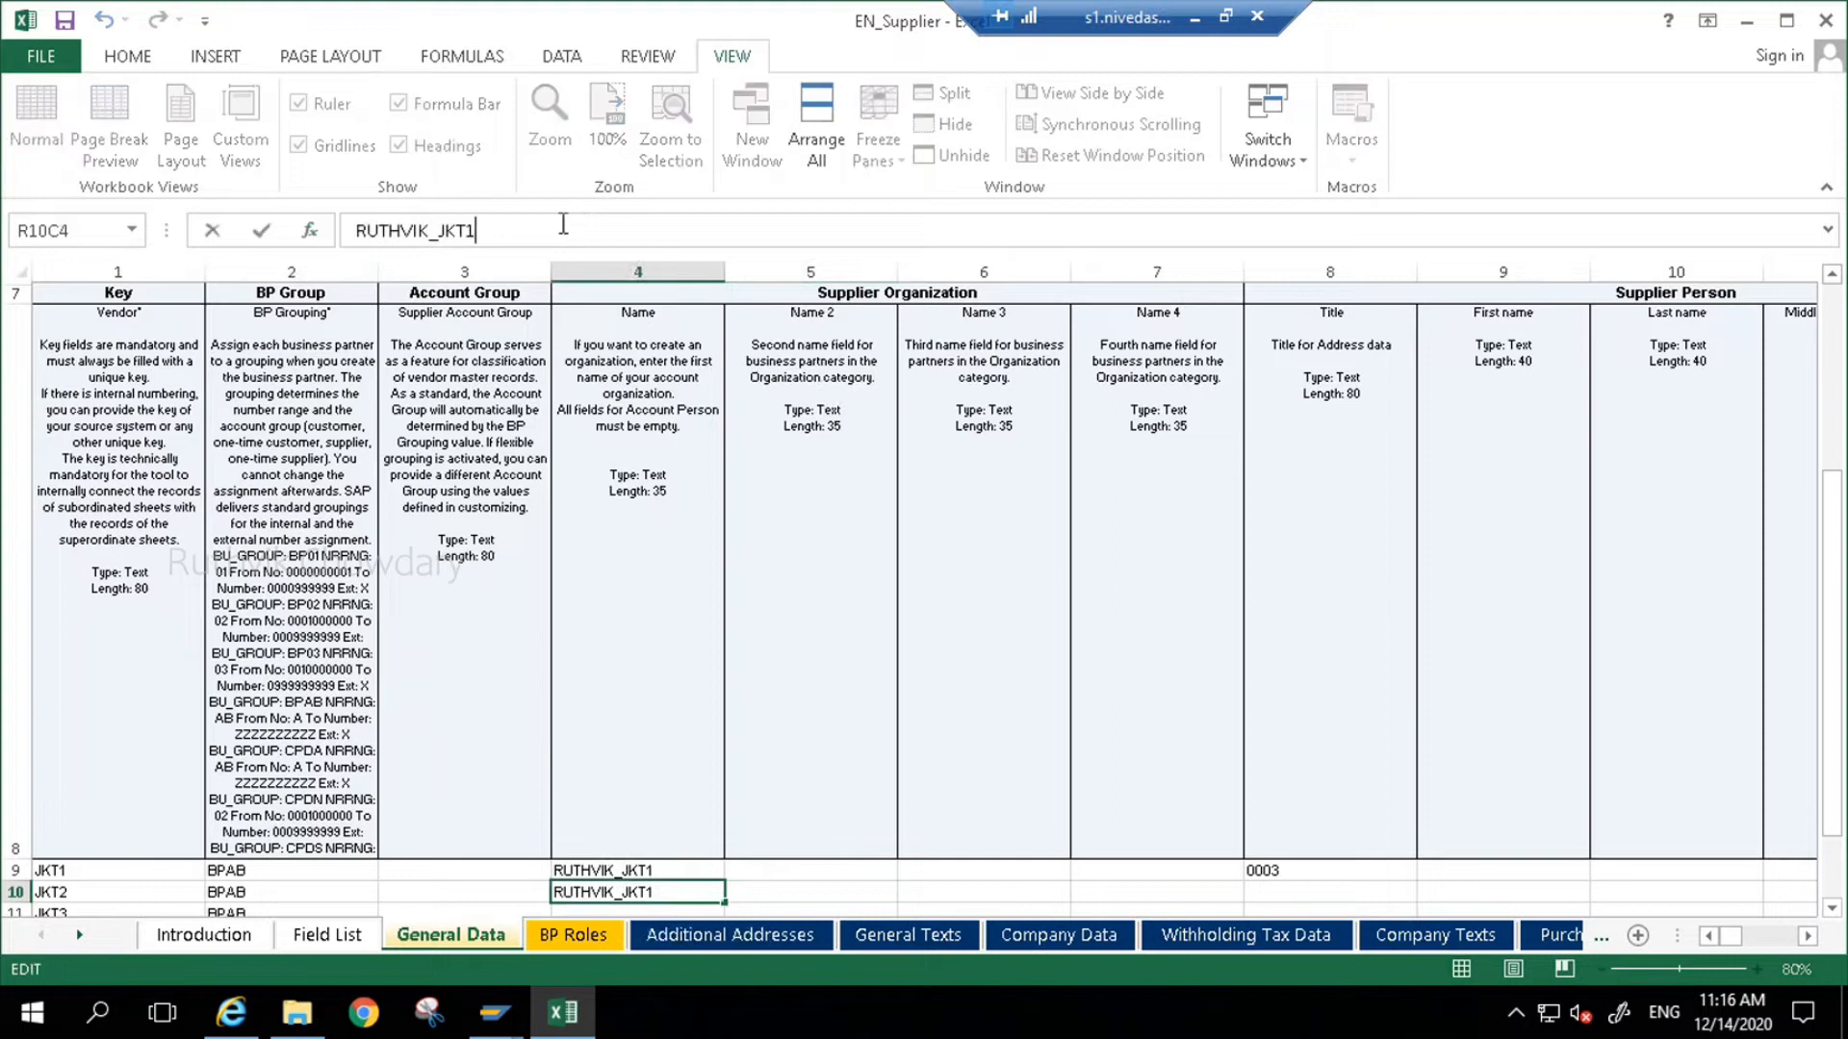
pyautogui.press('Return')
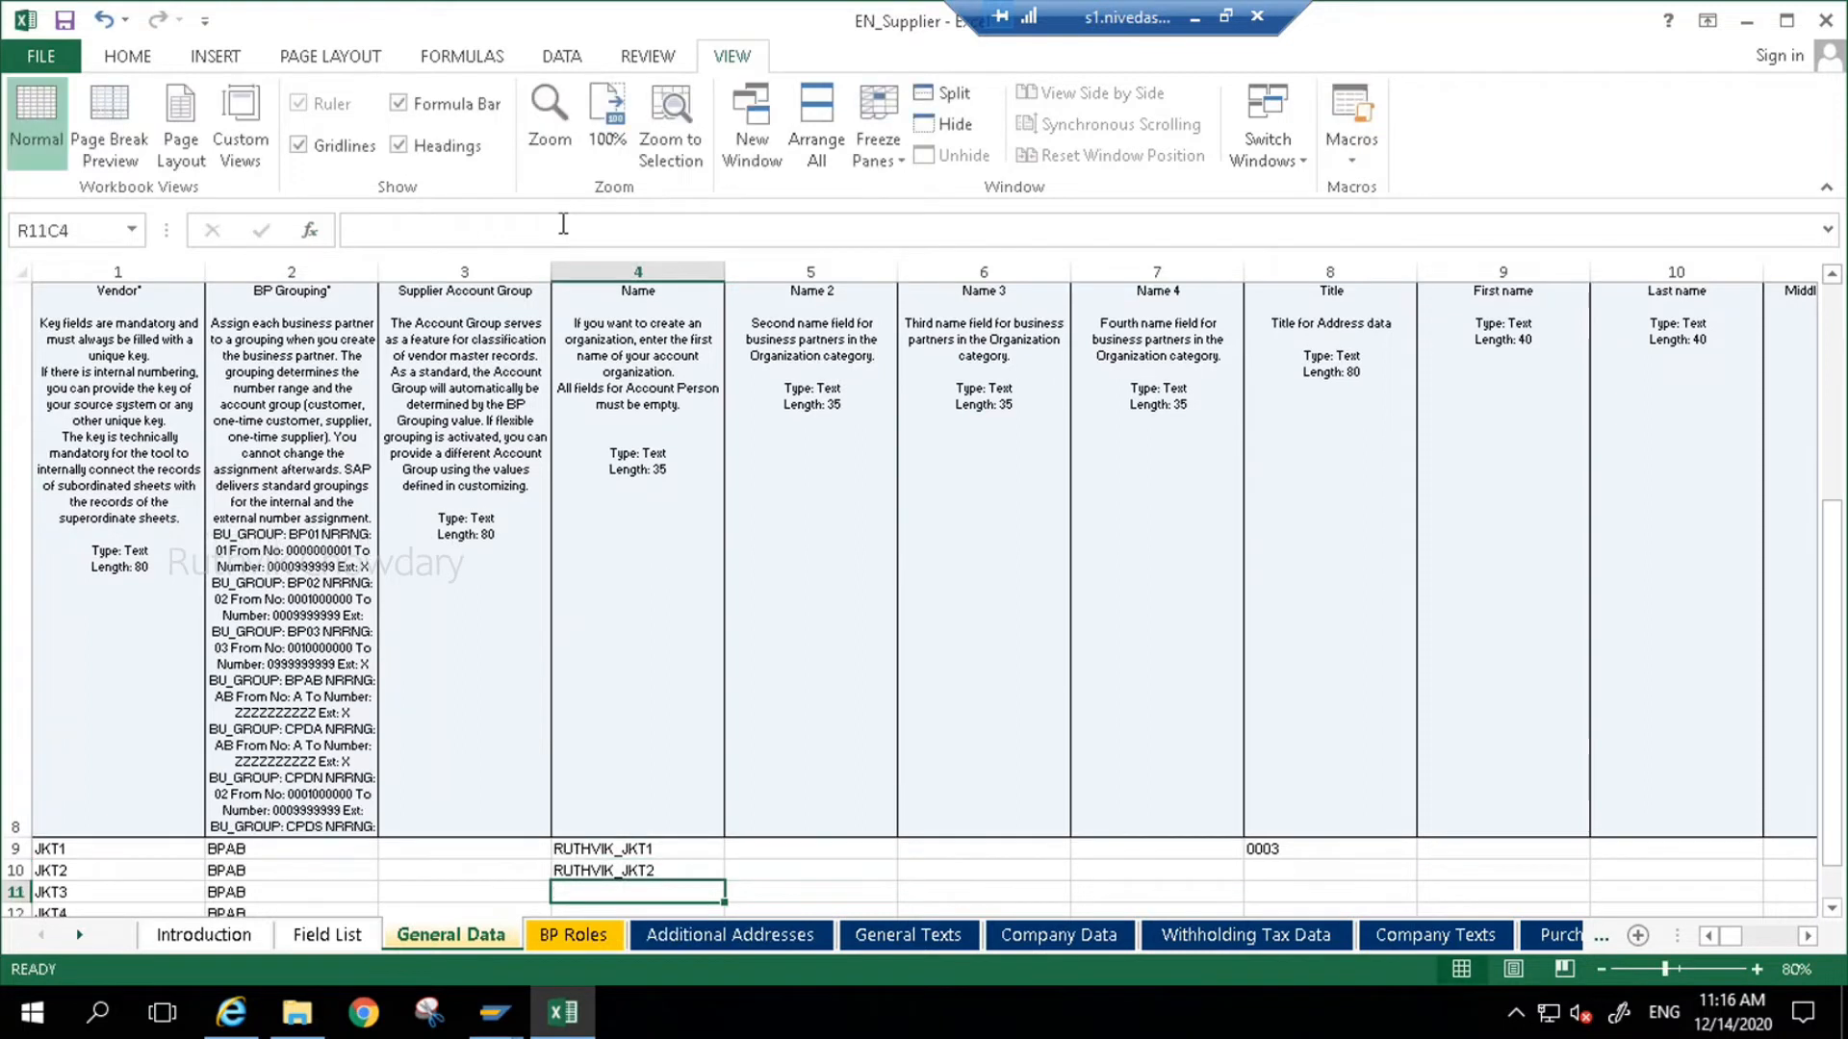
pyautogui.click(702, 848)
pyautogui.moveTo(701, 869); pyautogui.dragTo(655, 915)
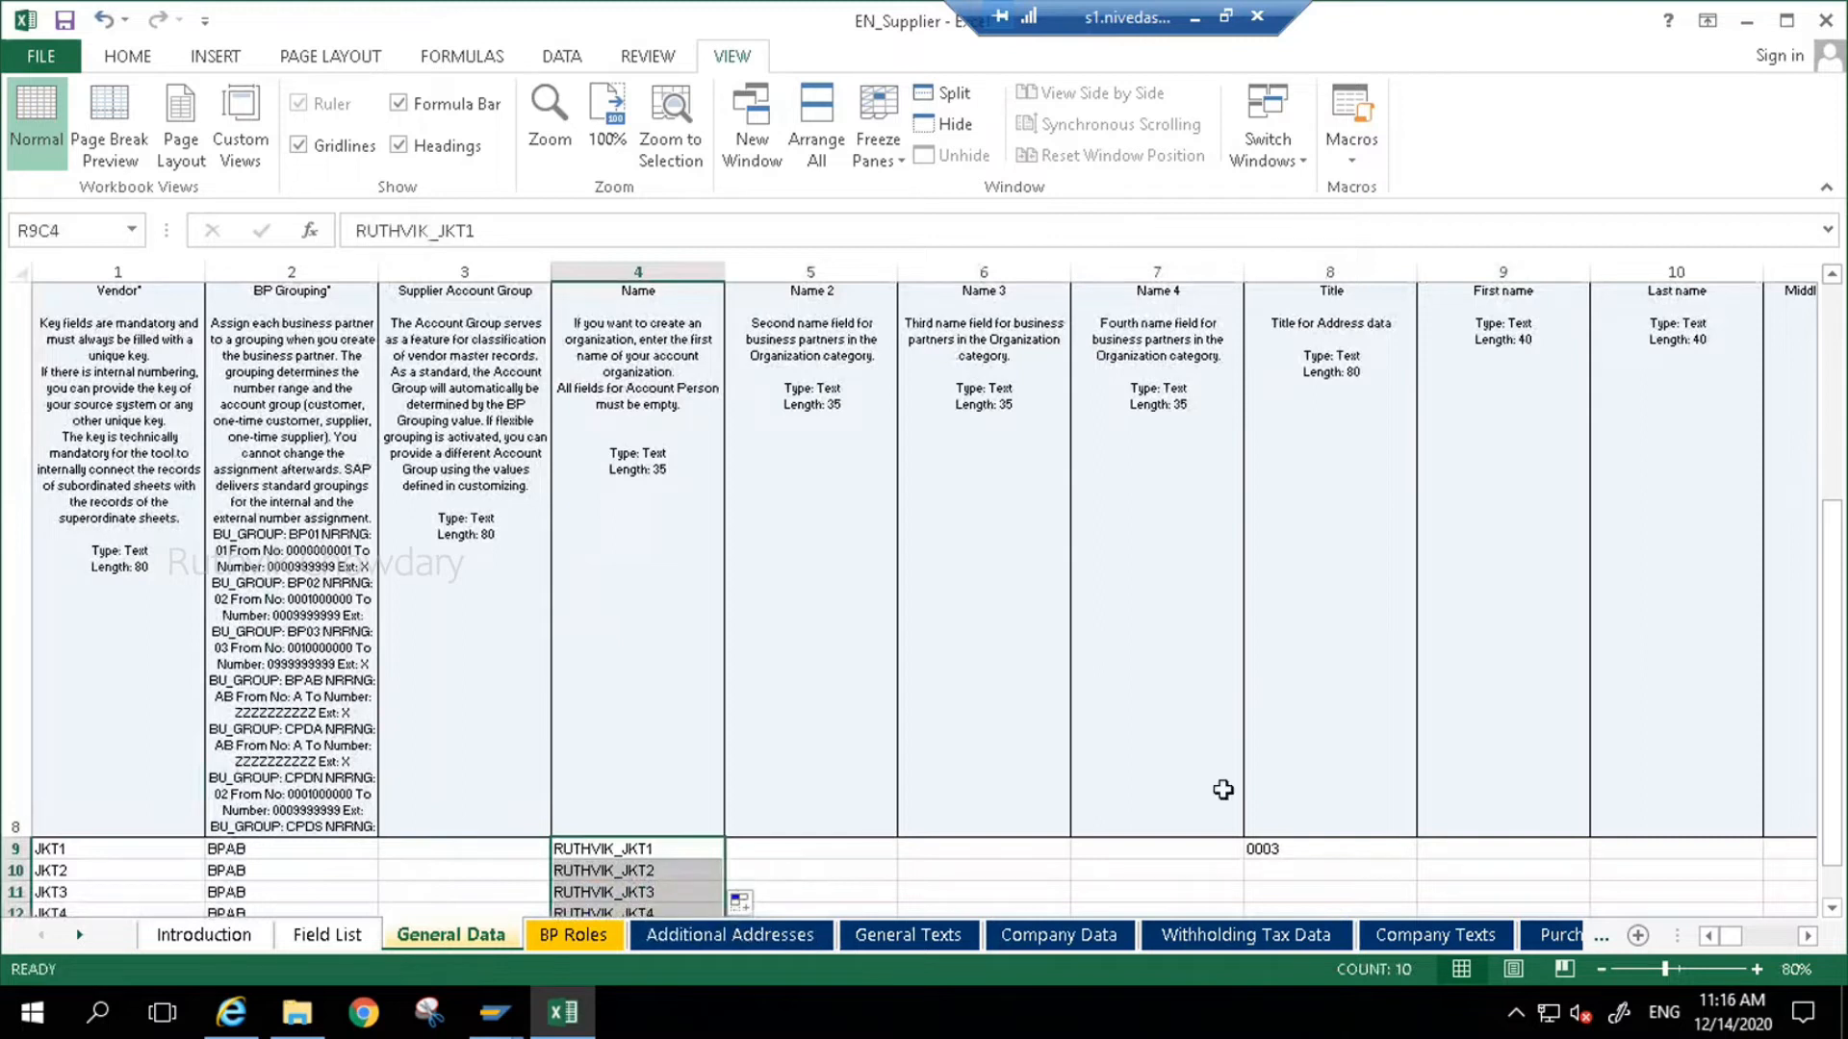
# - Fill the Title value 0003 down all supplier rows as identical copies instead of a series
pyautogui.click(1331, 853)
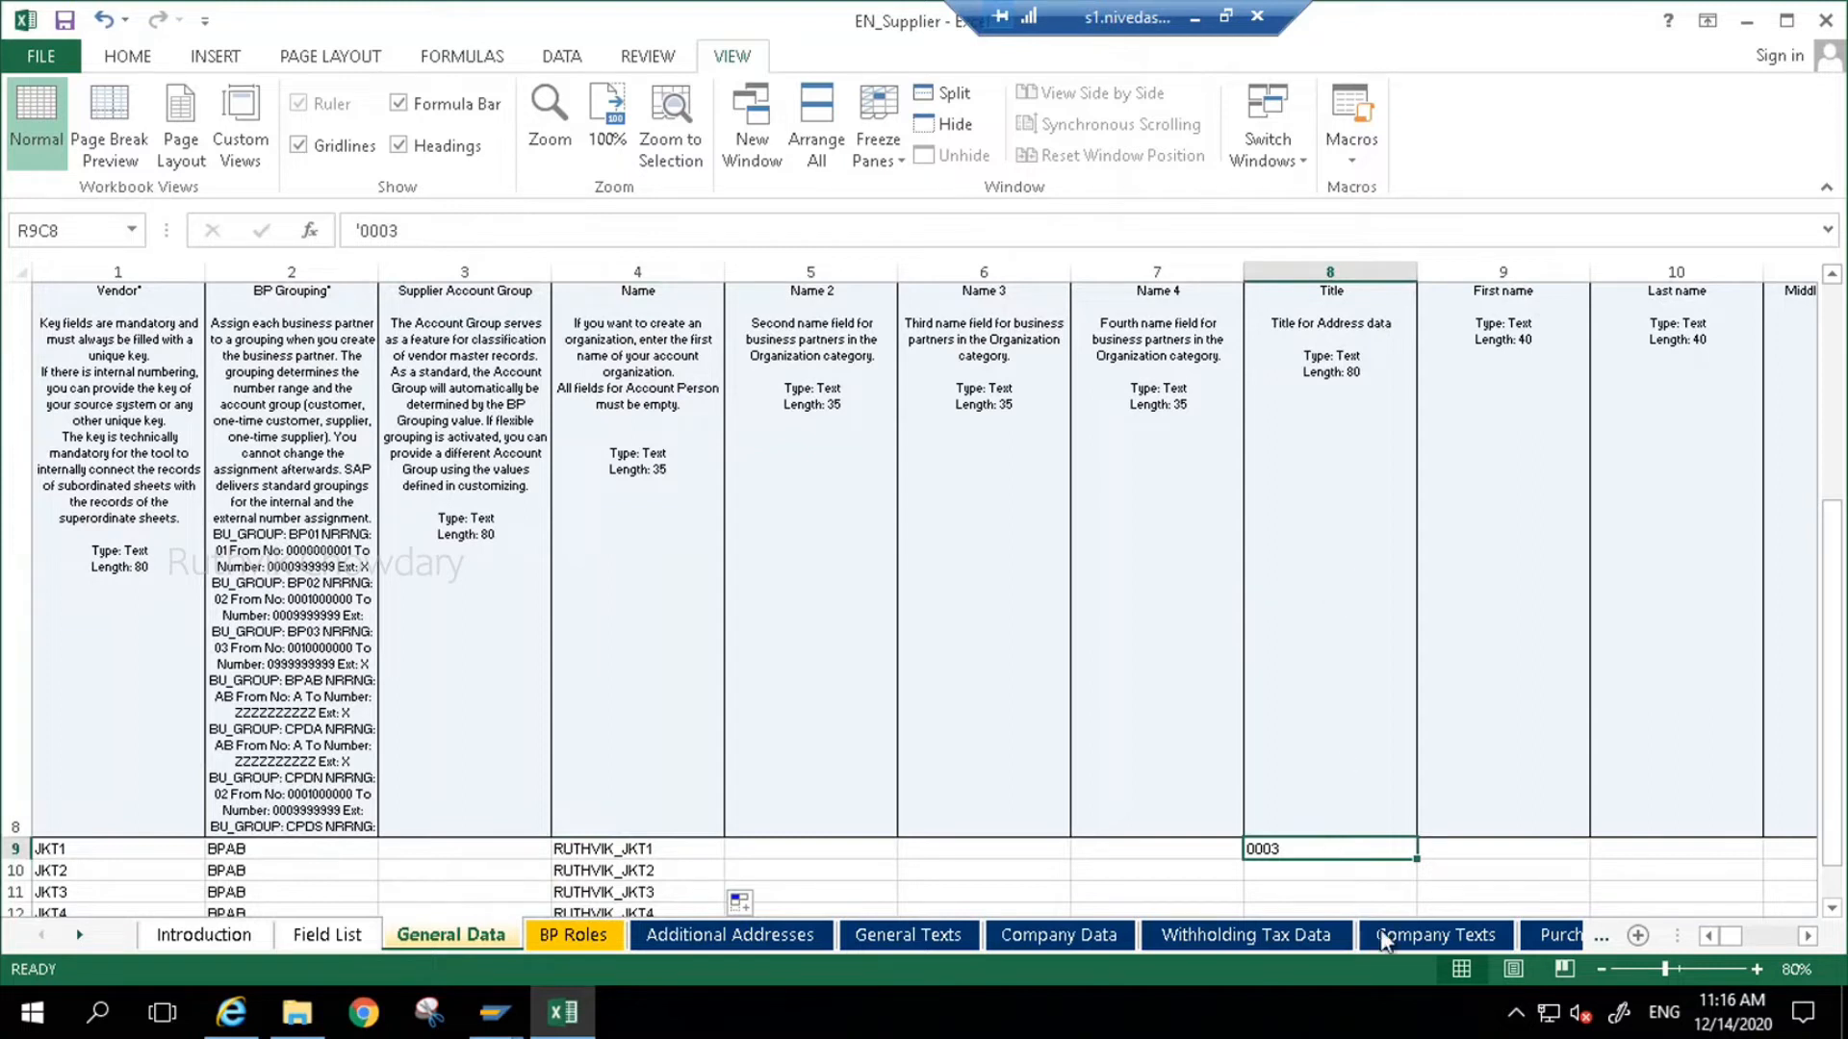
pyautogui.moveTo(1418, 861); pyautogui.dragTo(1422, 910)
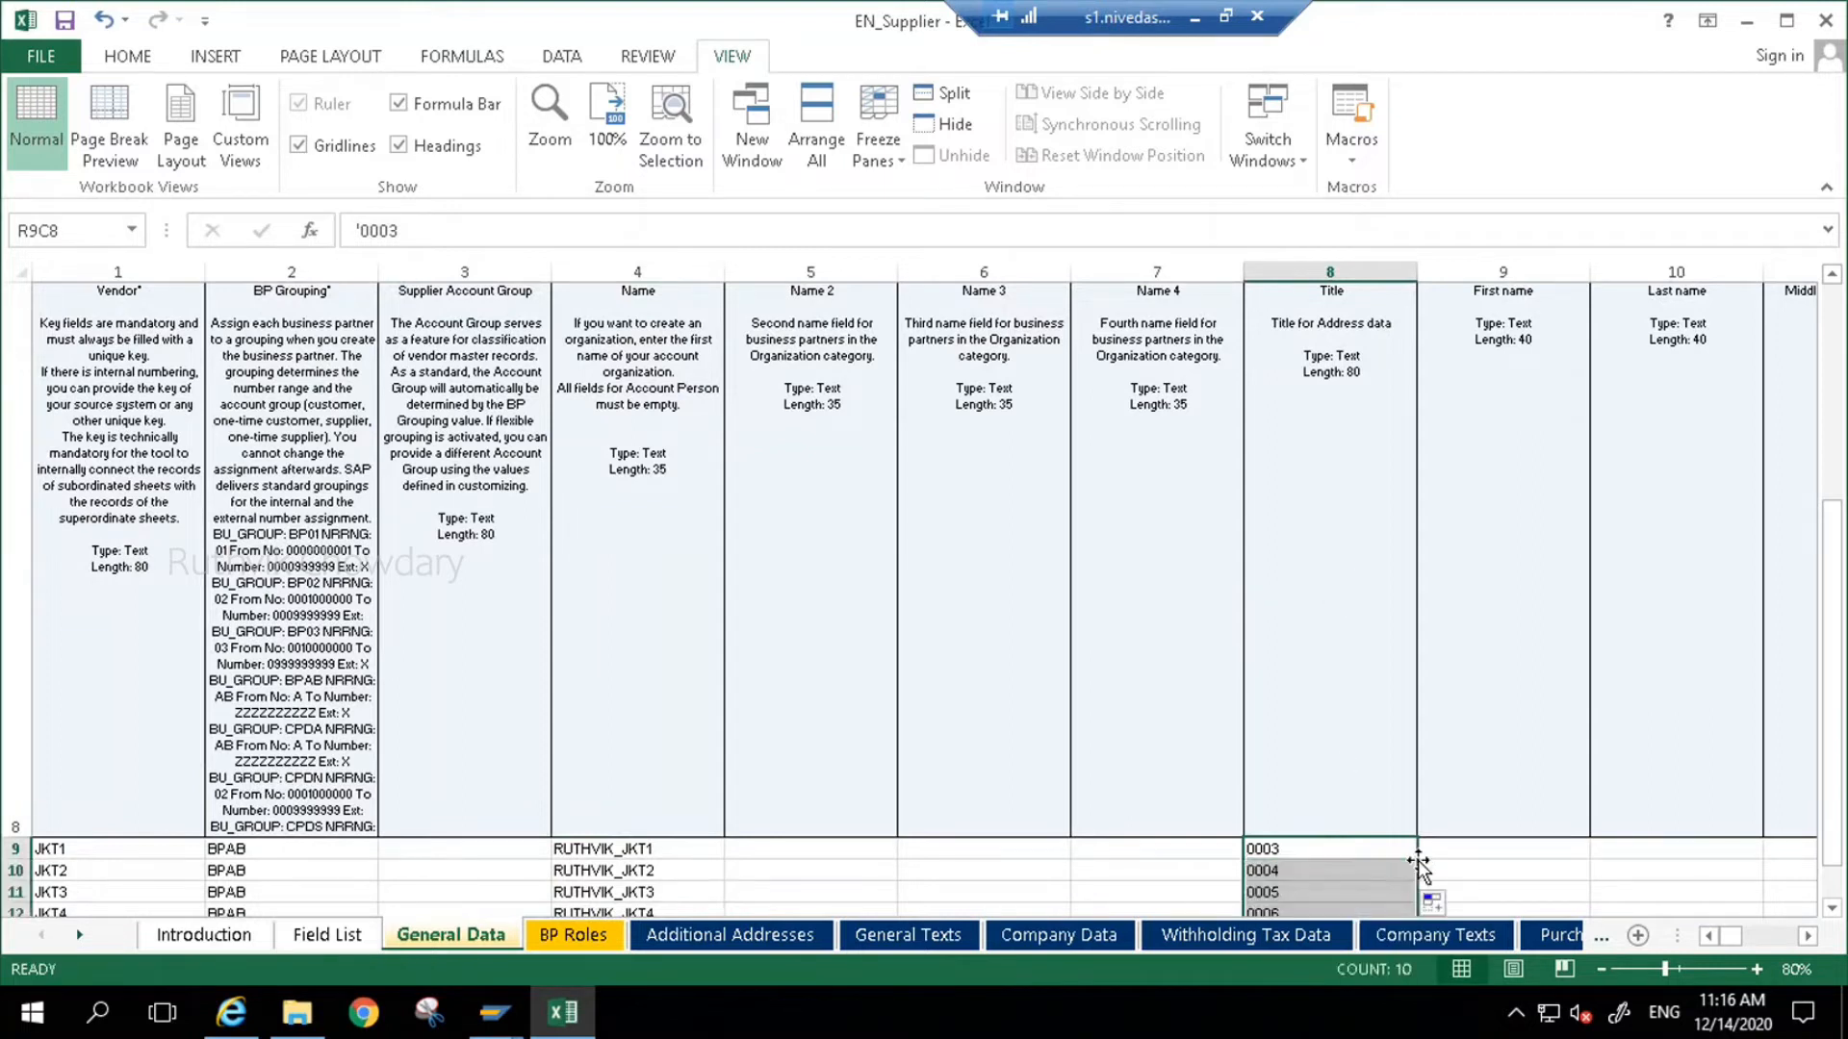
pyautogui.click(1434, 900)
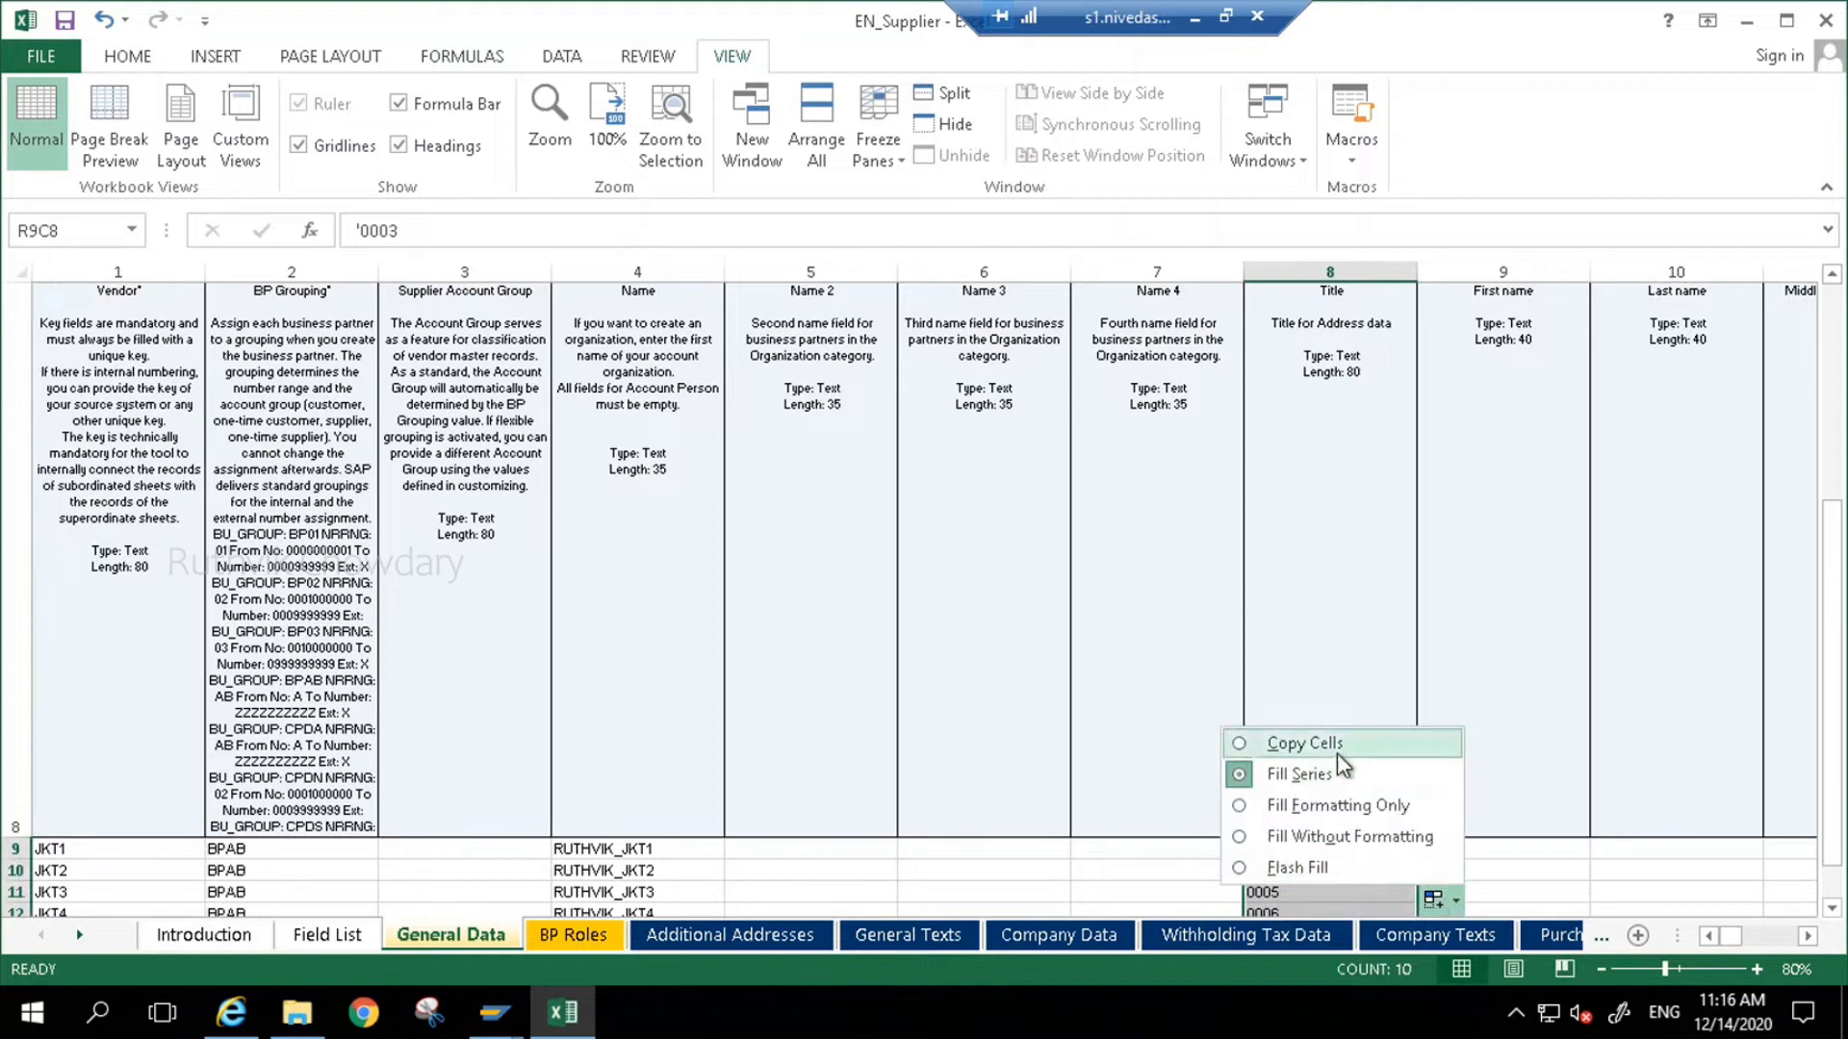
pyautogui.click(1305, 744)
# - Change Search Term 1 in row 9 to the first name followed by JKT1 and fill the numbered series down all supplier rows
pyautogui.click(1312, 851)
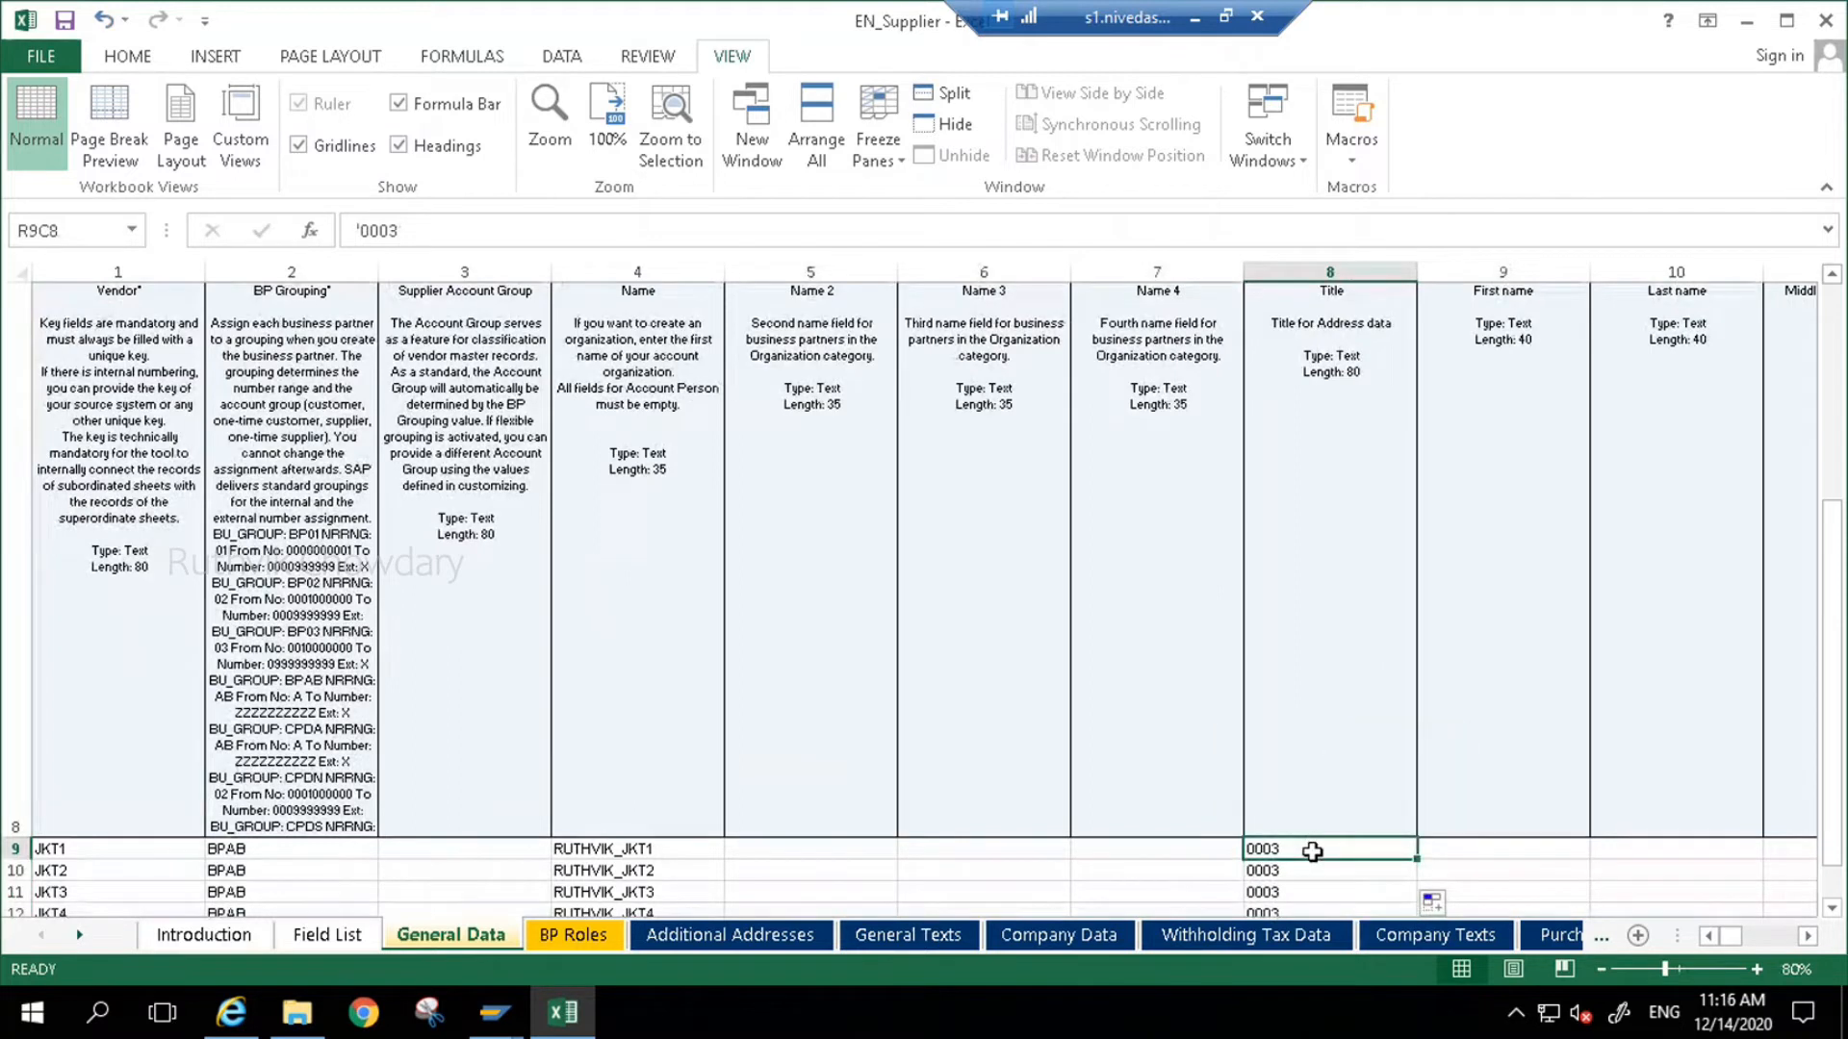
pyautogui.press('Right')
pyautogui.press('Right')
pyautogui.press('Right')
pyautogui.press('Right')
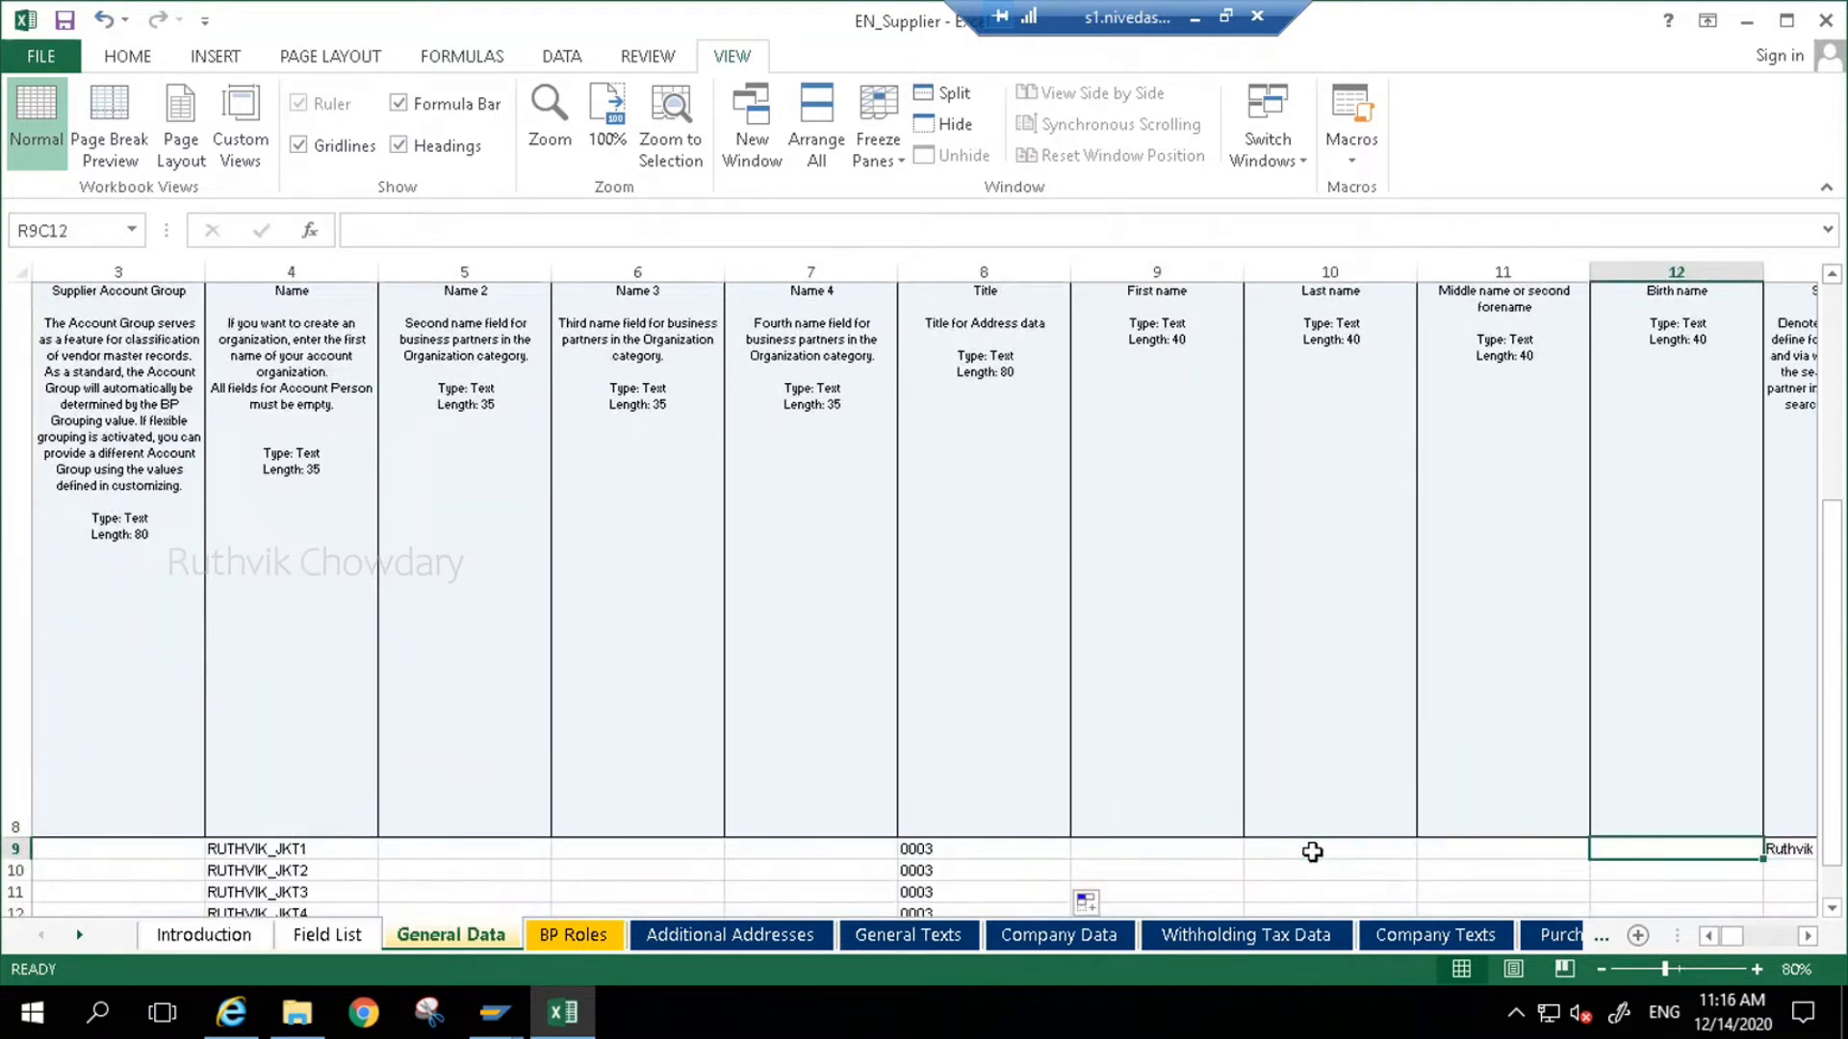
pyautogui.press('Right')
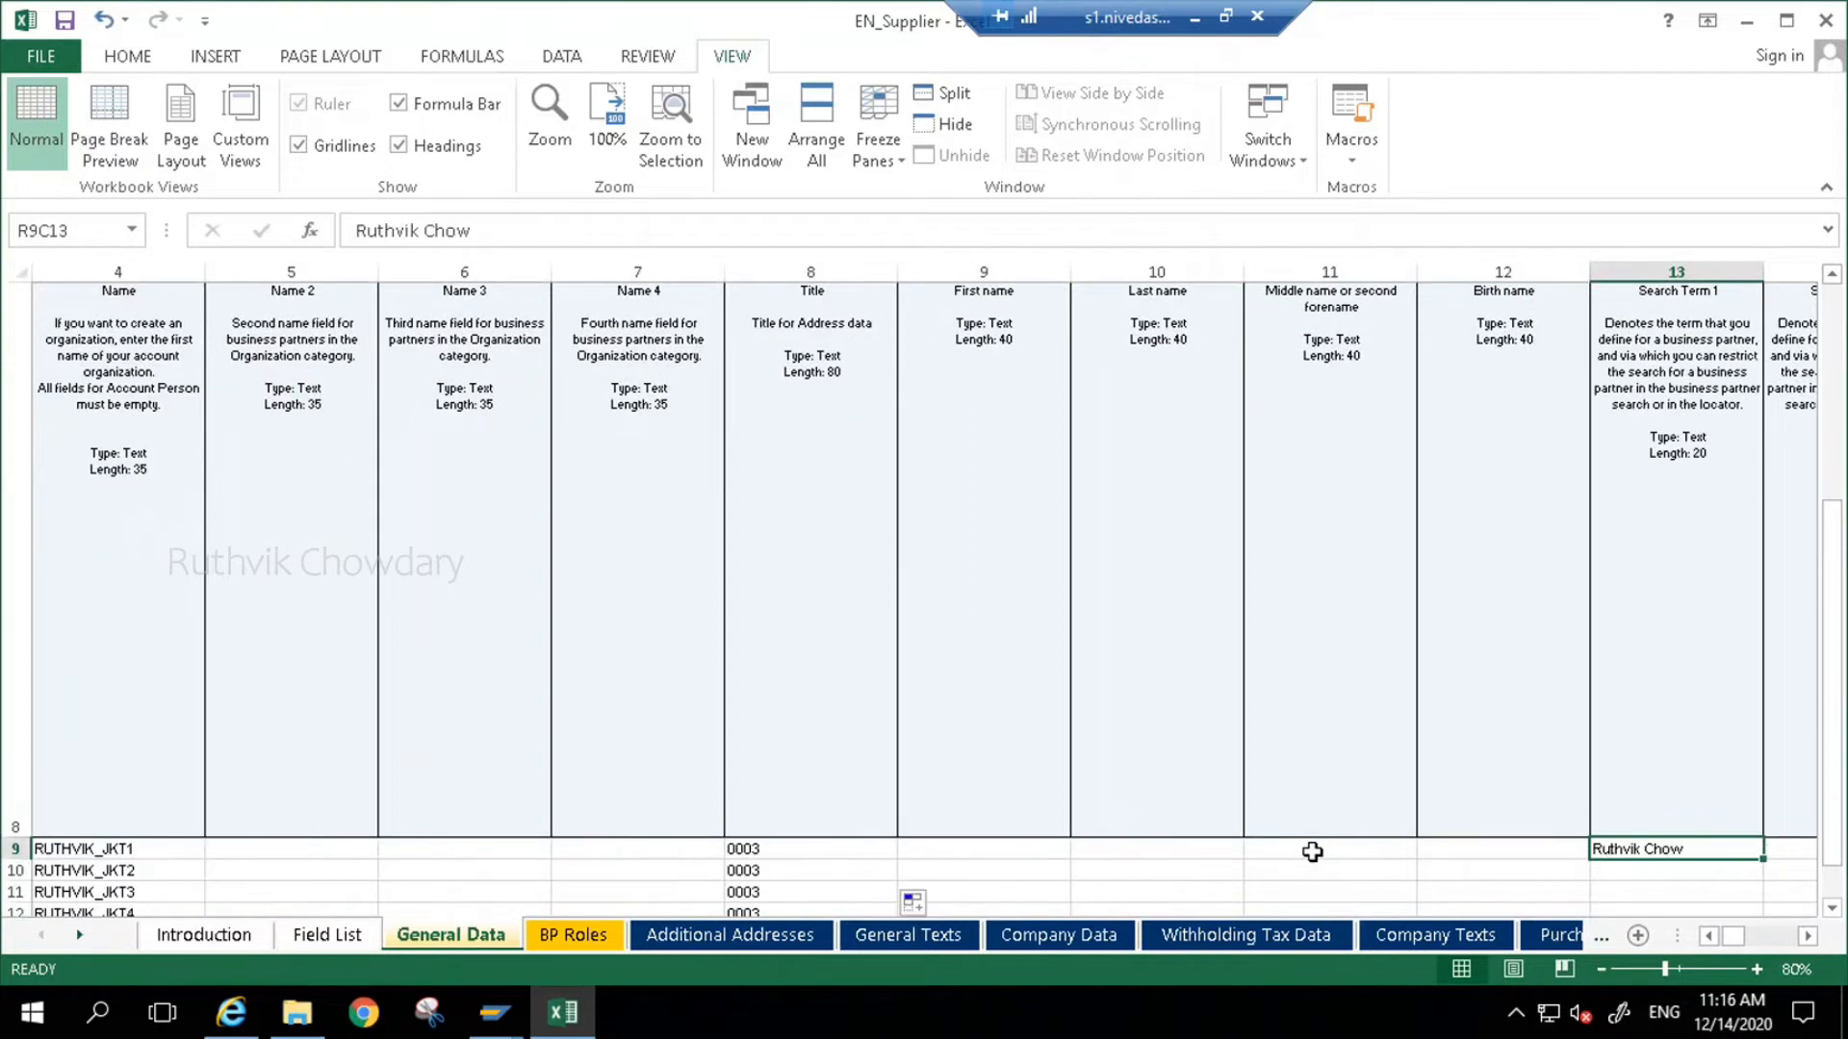
pyautogui.press('Right')
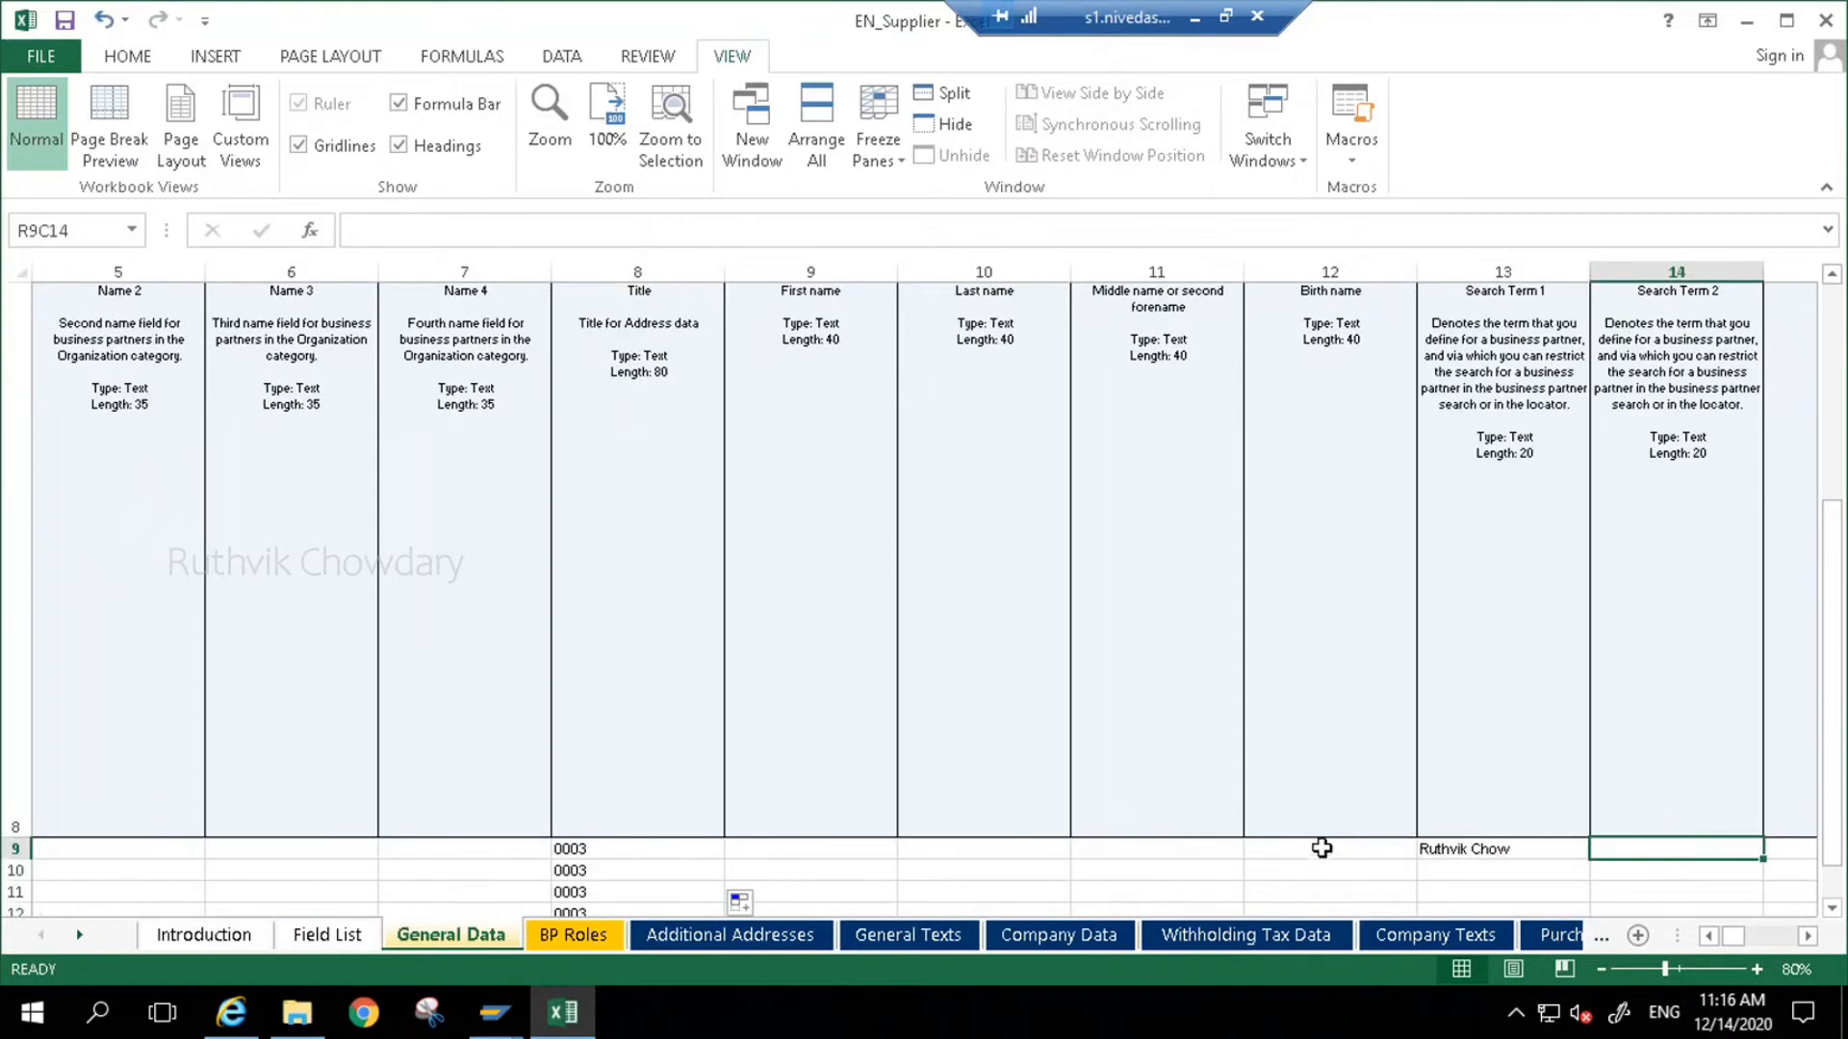
pyautogui.click(1517, 847)
pyautogui.click(513, 230)
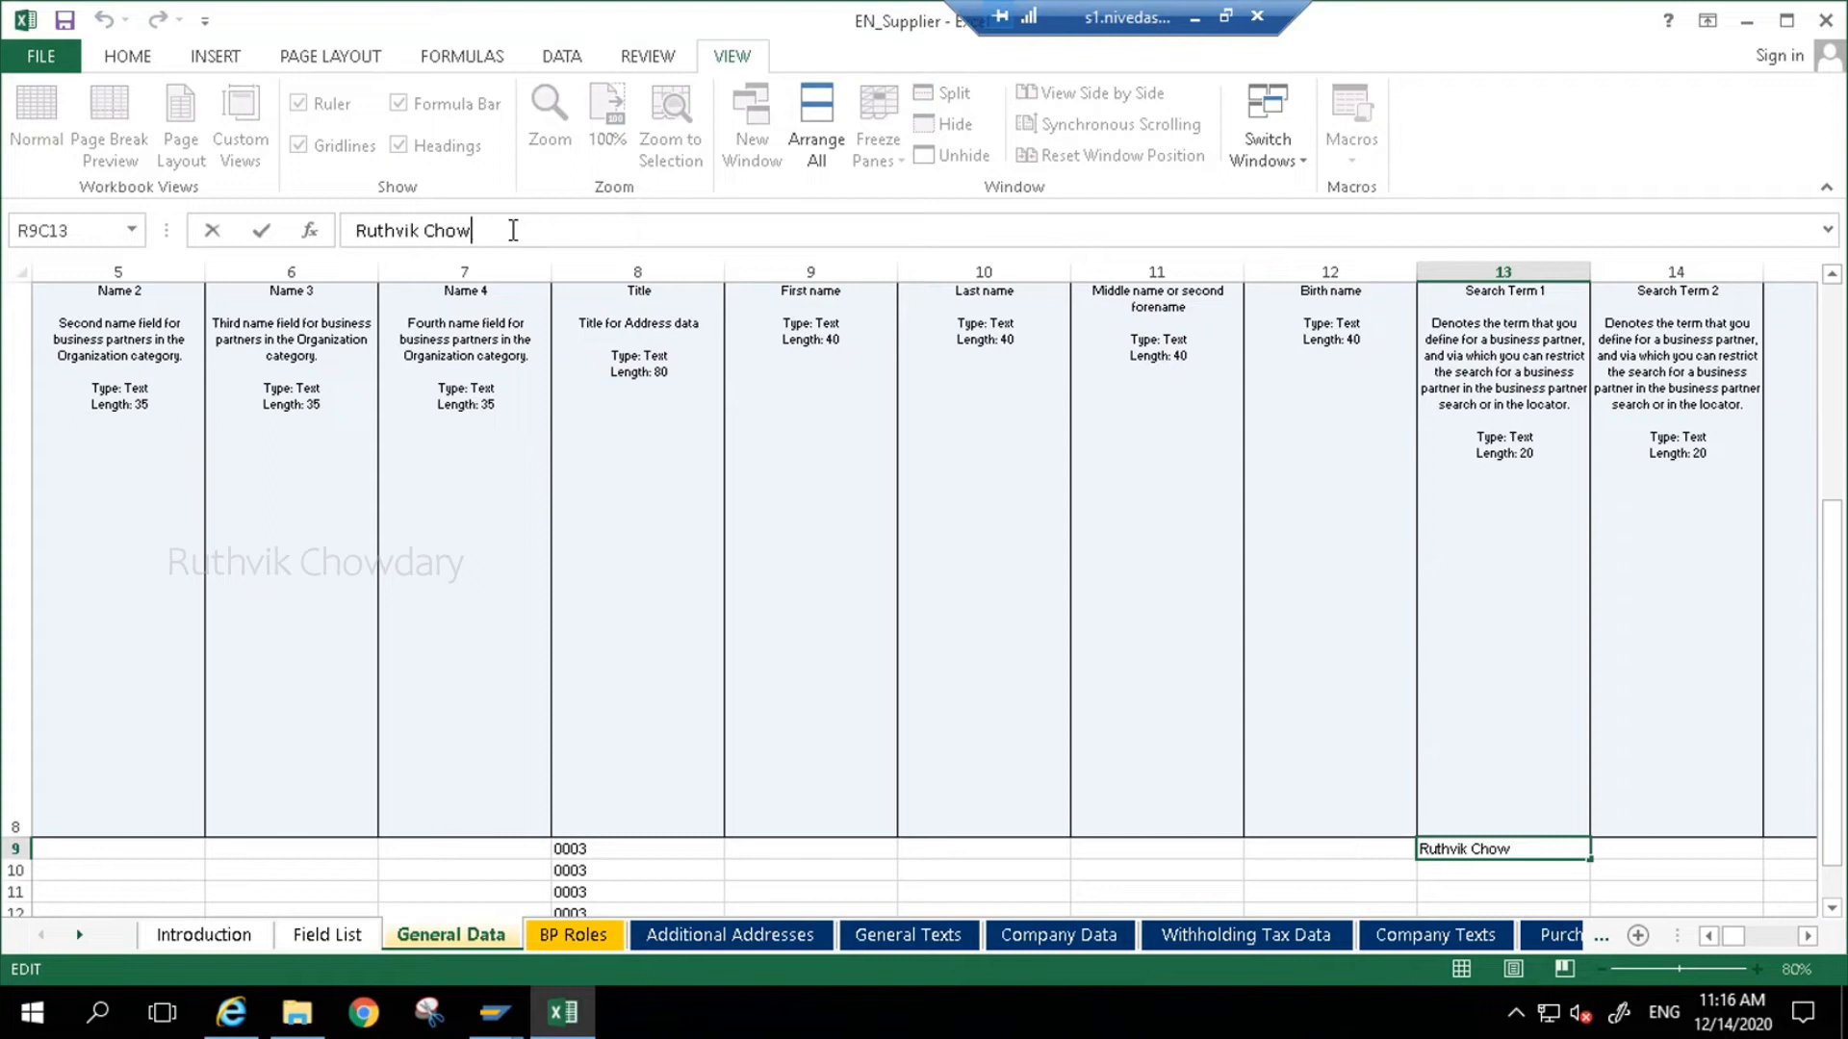
pyautogui.press('BackSpace')
pyautogui.press('BackSpace')
pyautogui.press('BackSpace')
pyautogui.write('JKT1')
pyautogui.press('Return')
pyautogui.click(1565, 845)
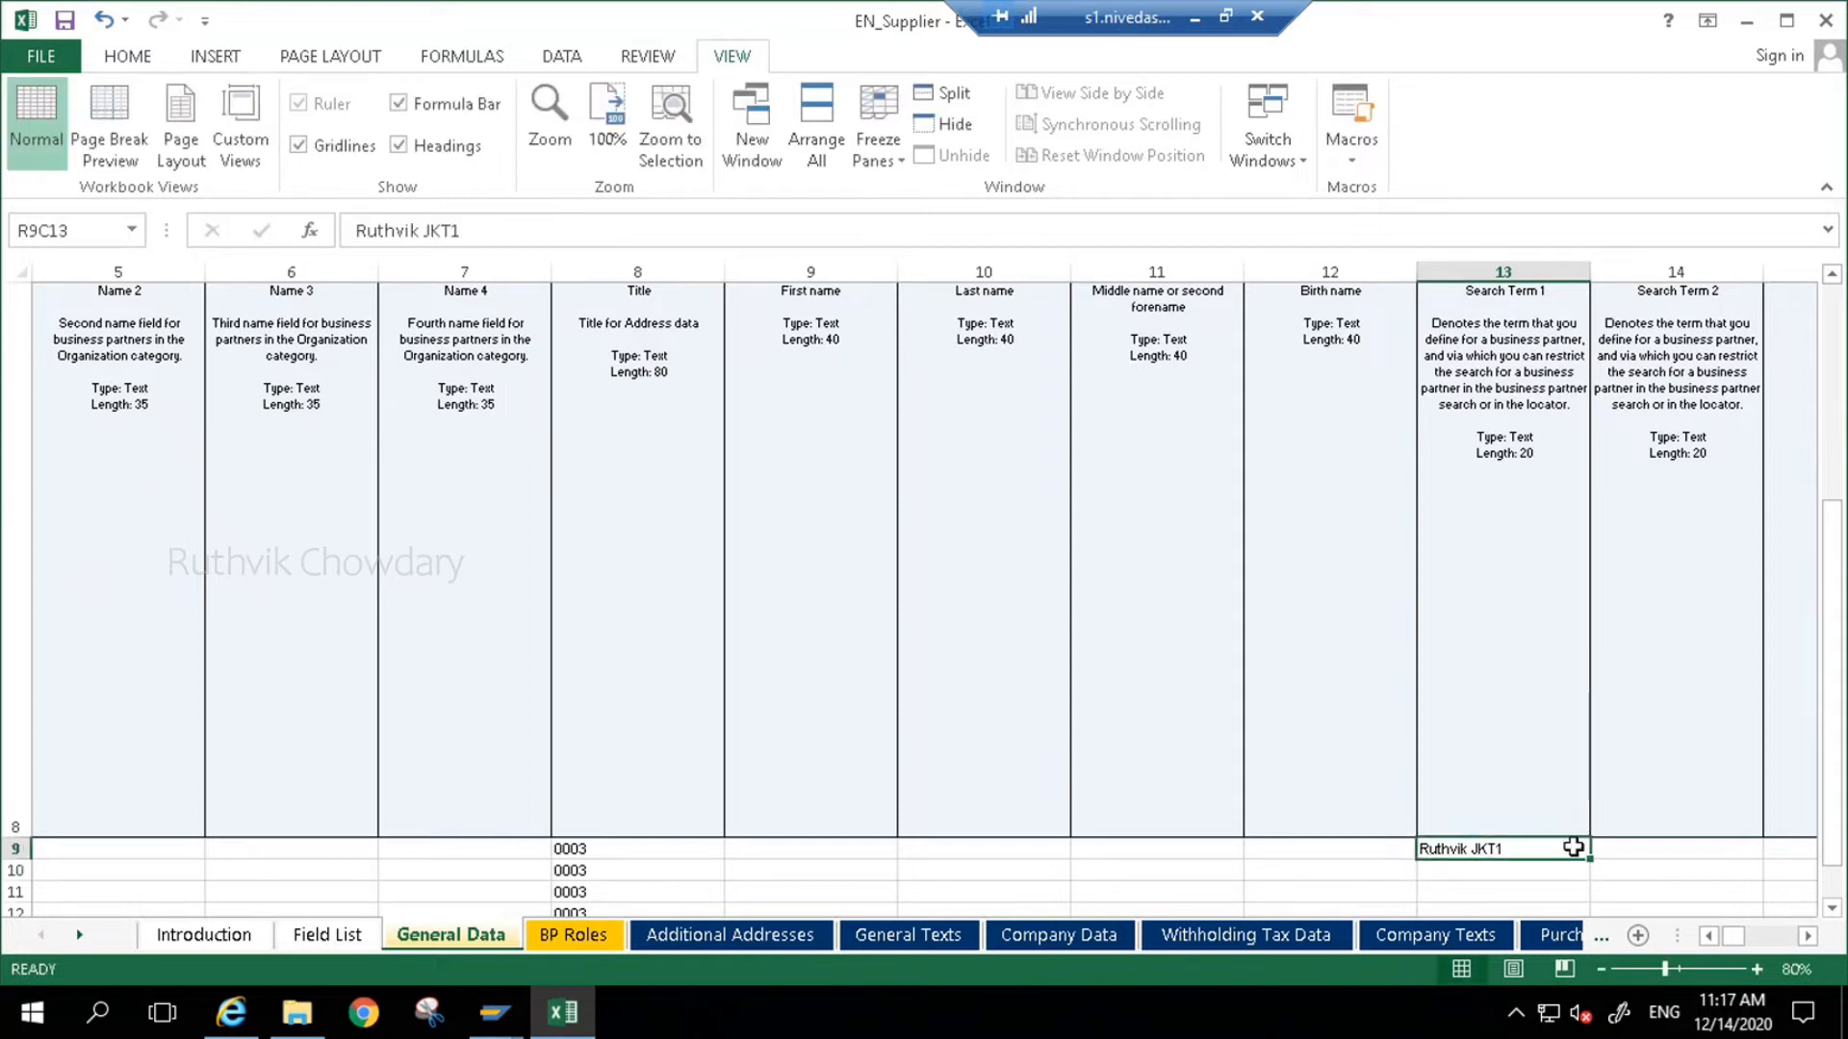
pyautogui.doubleClick(1589, 859)
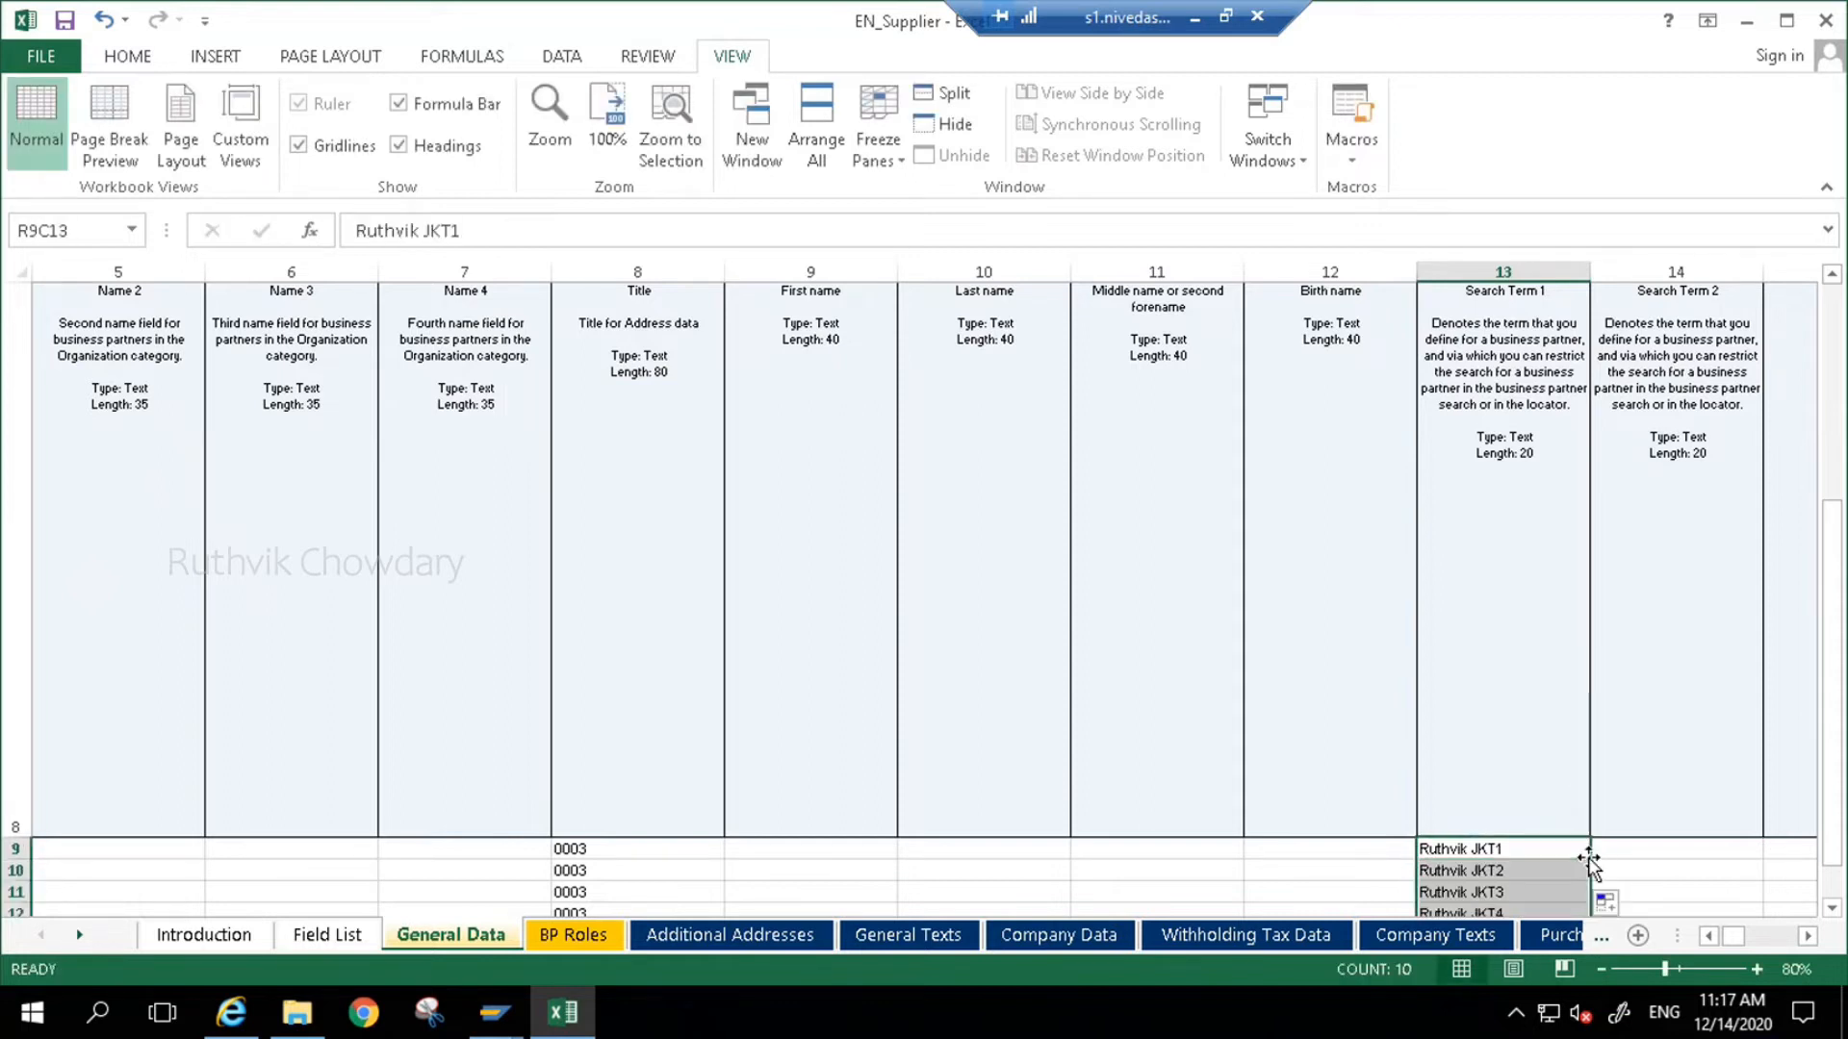
# - Replace the External Address Number in row 9 with the shortened first name followed by 1 and fill the numbered series down all supplier rows
pyautogui.click(1641, 851)
pyautogui.press('Right')
pyautogui.press('Right')
pyautogui.press('Right')
pyautogui.press('Right')
pyautogui.press('Right')
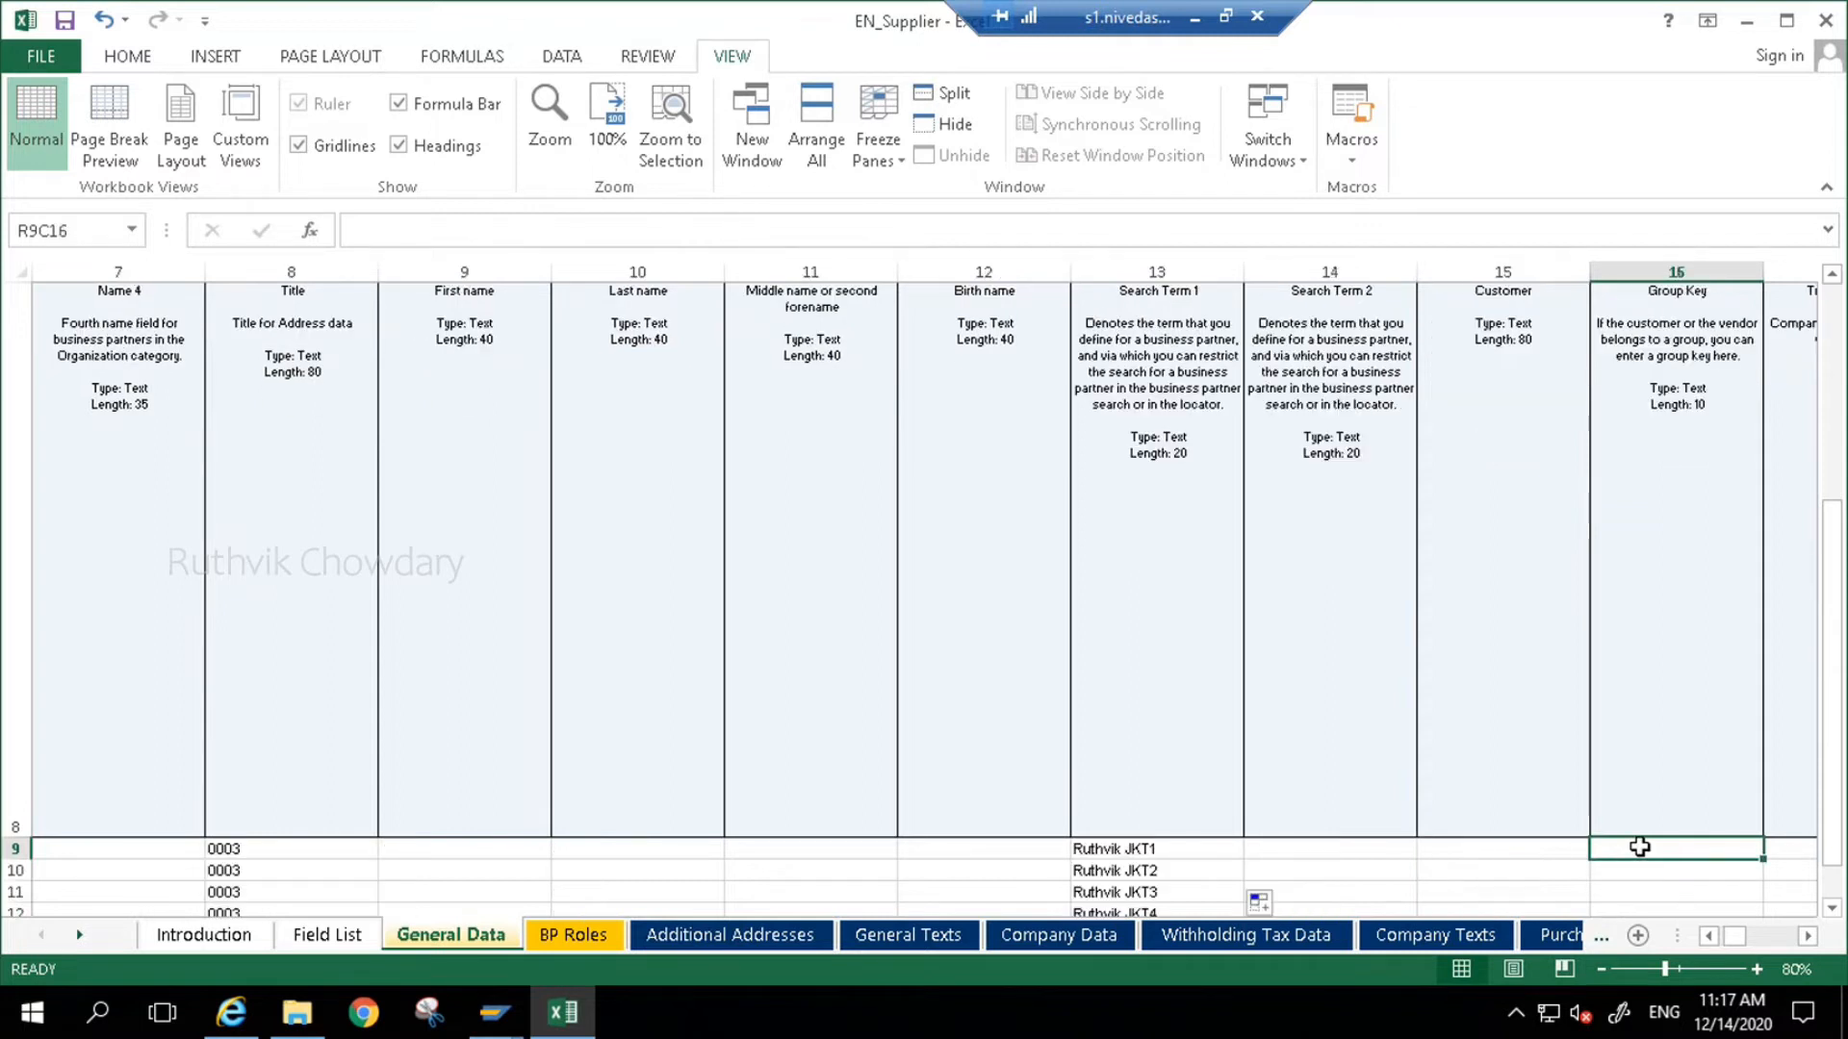
pyautogui.press('Right')
pyautogui.press('Right')
pyautogui.press('Right')
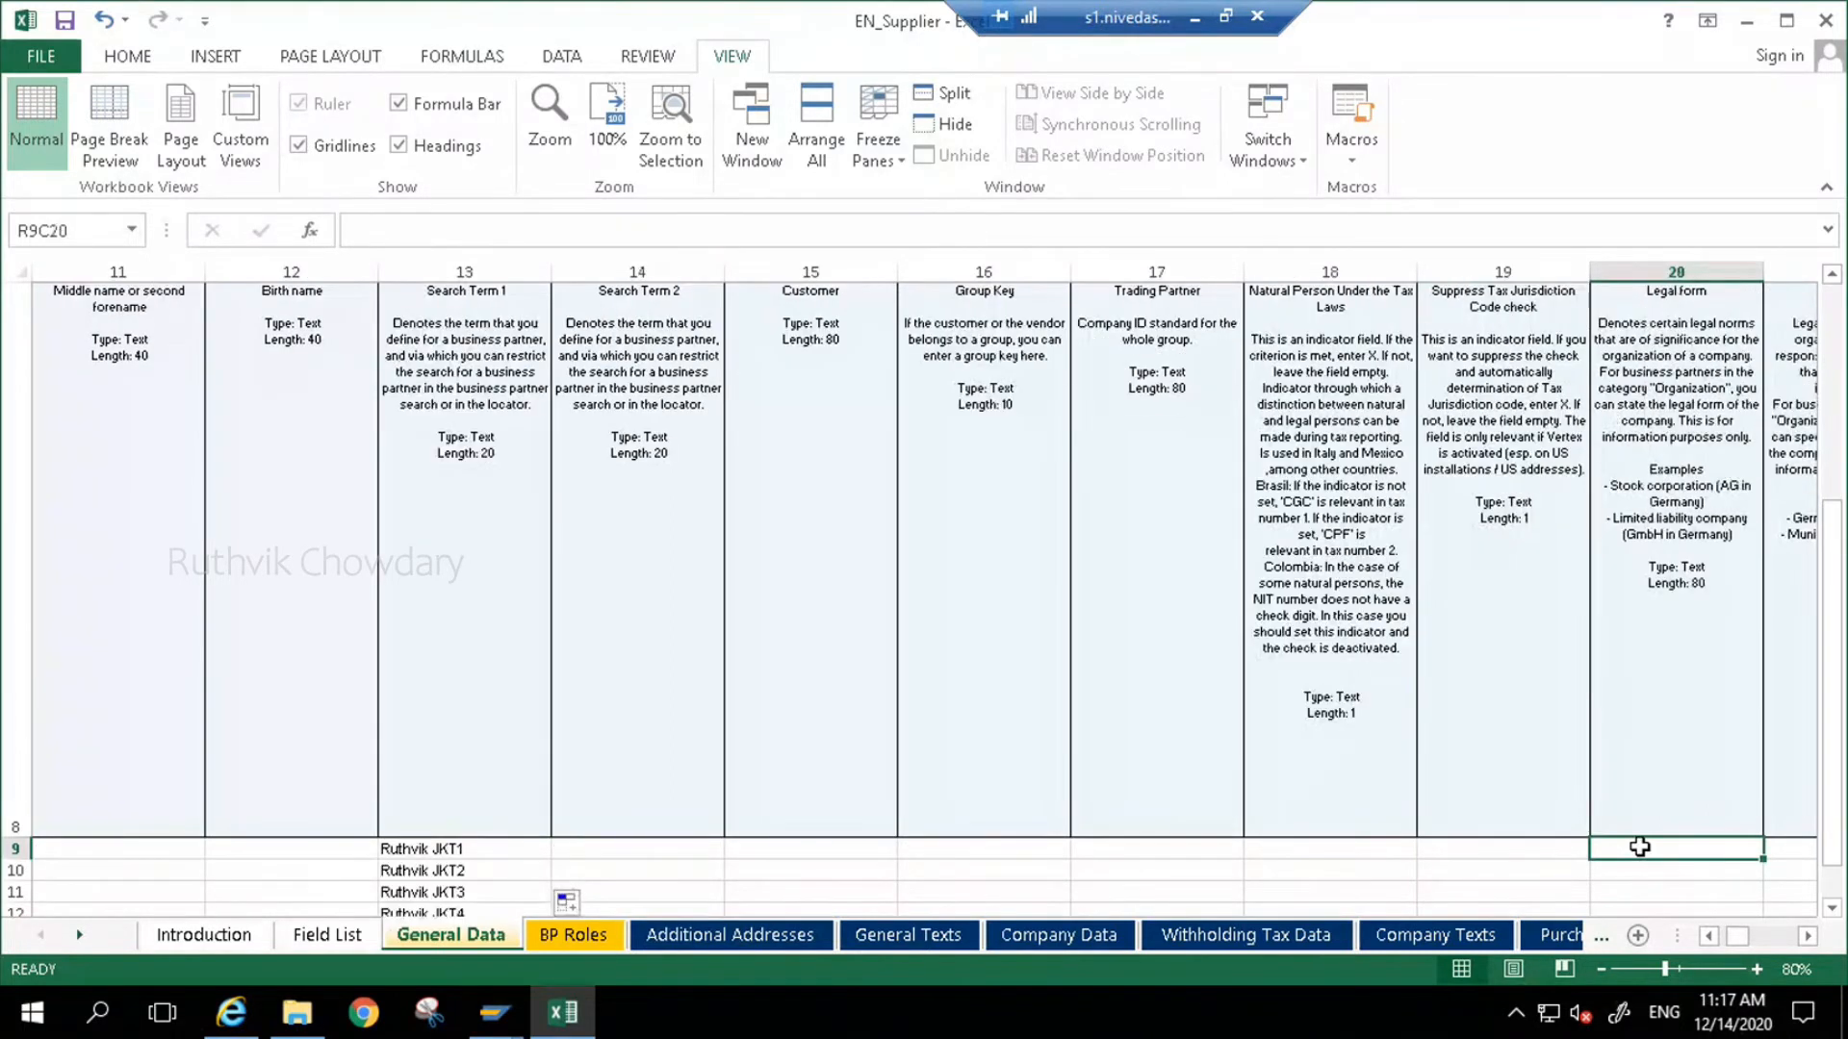
pyautogui.press('Right')
pyautogui.press('Right')
pyautogui.press('Right')
pyautogui.press('Right')
pyautogui.press('Right')
pyautogui.press('Right')
pyautogui.press('Right')
pyautogui.press('Right')
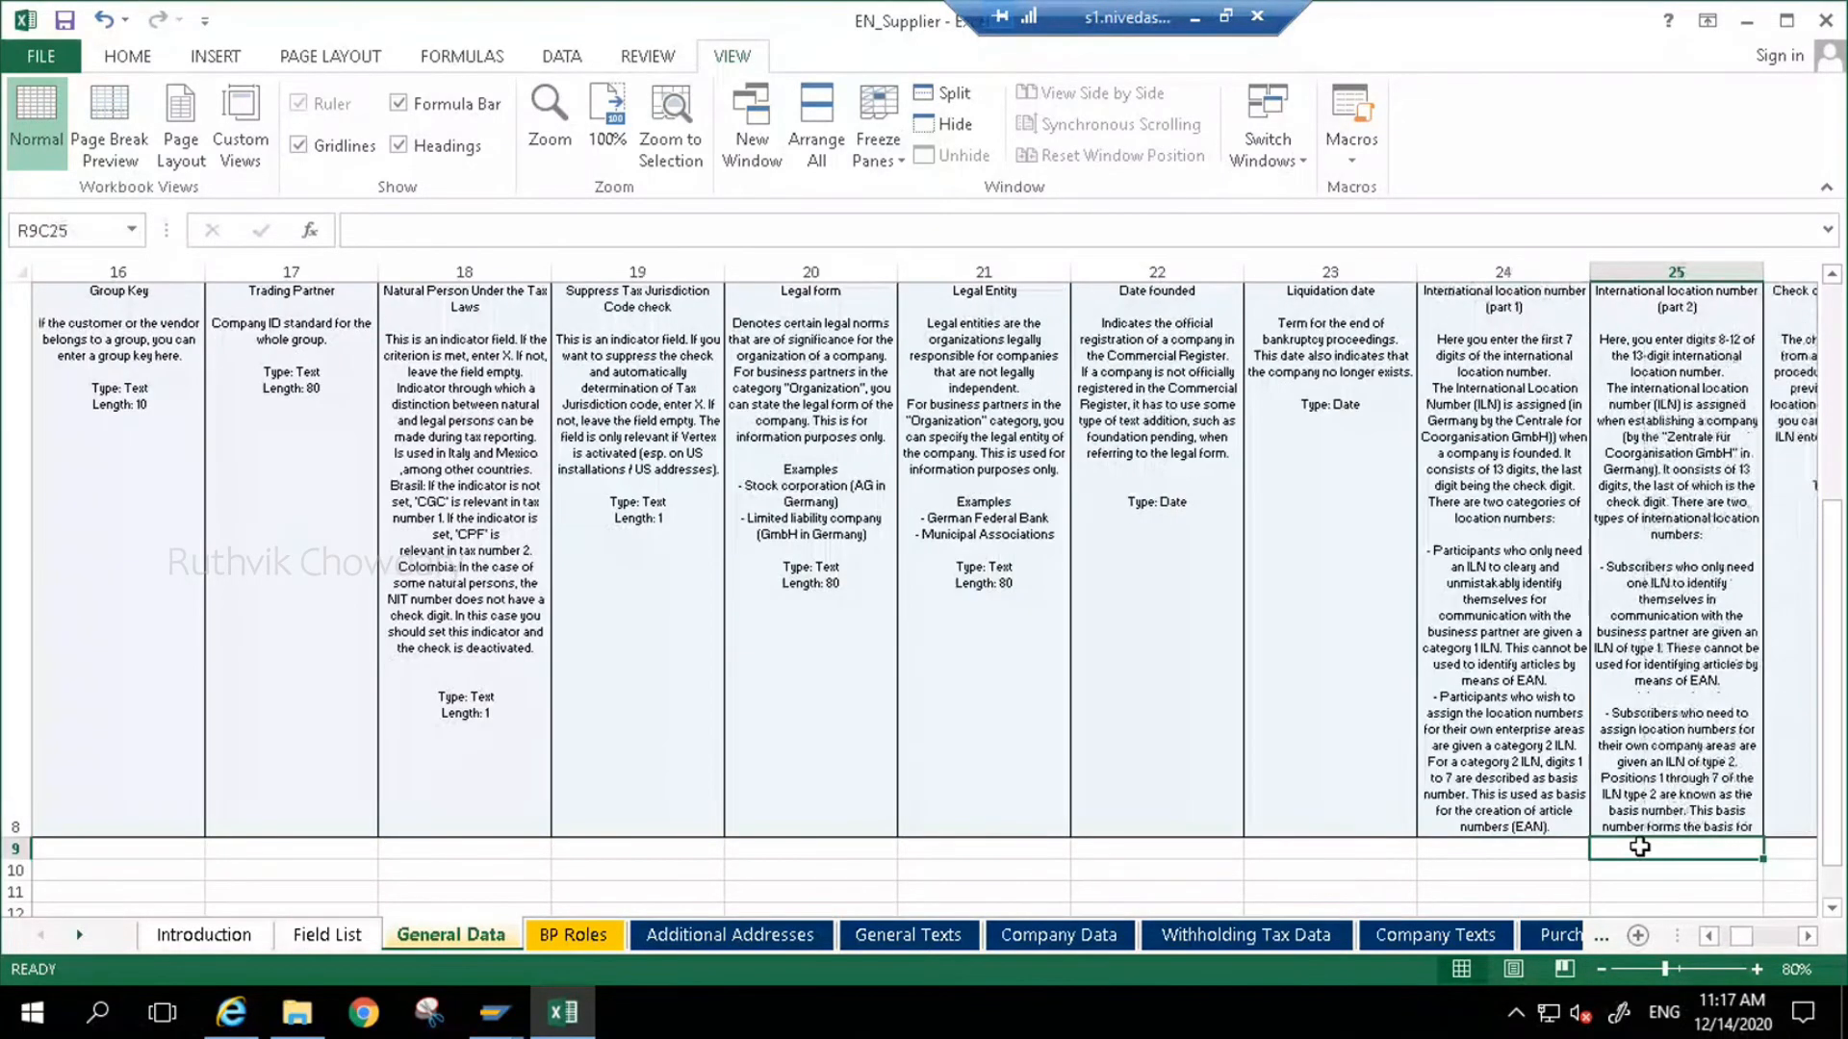
pyautogui.press('Right')
pyautogui.press('Right')
pyautogui.press('Right')
pyautogui.press('Right')
pyautogui.press('Right')
pyautogui.press('Right')
pyautogui.press('Right')
pyautogui.press('Right')
pyautogui.press('Right')
pyautogui.press('Right')
pyautogui.press('Right')
pyautogui.press('Right')
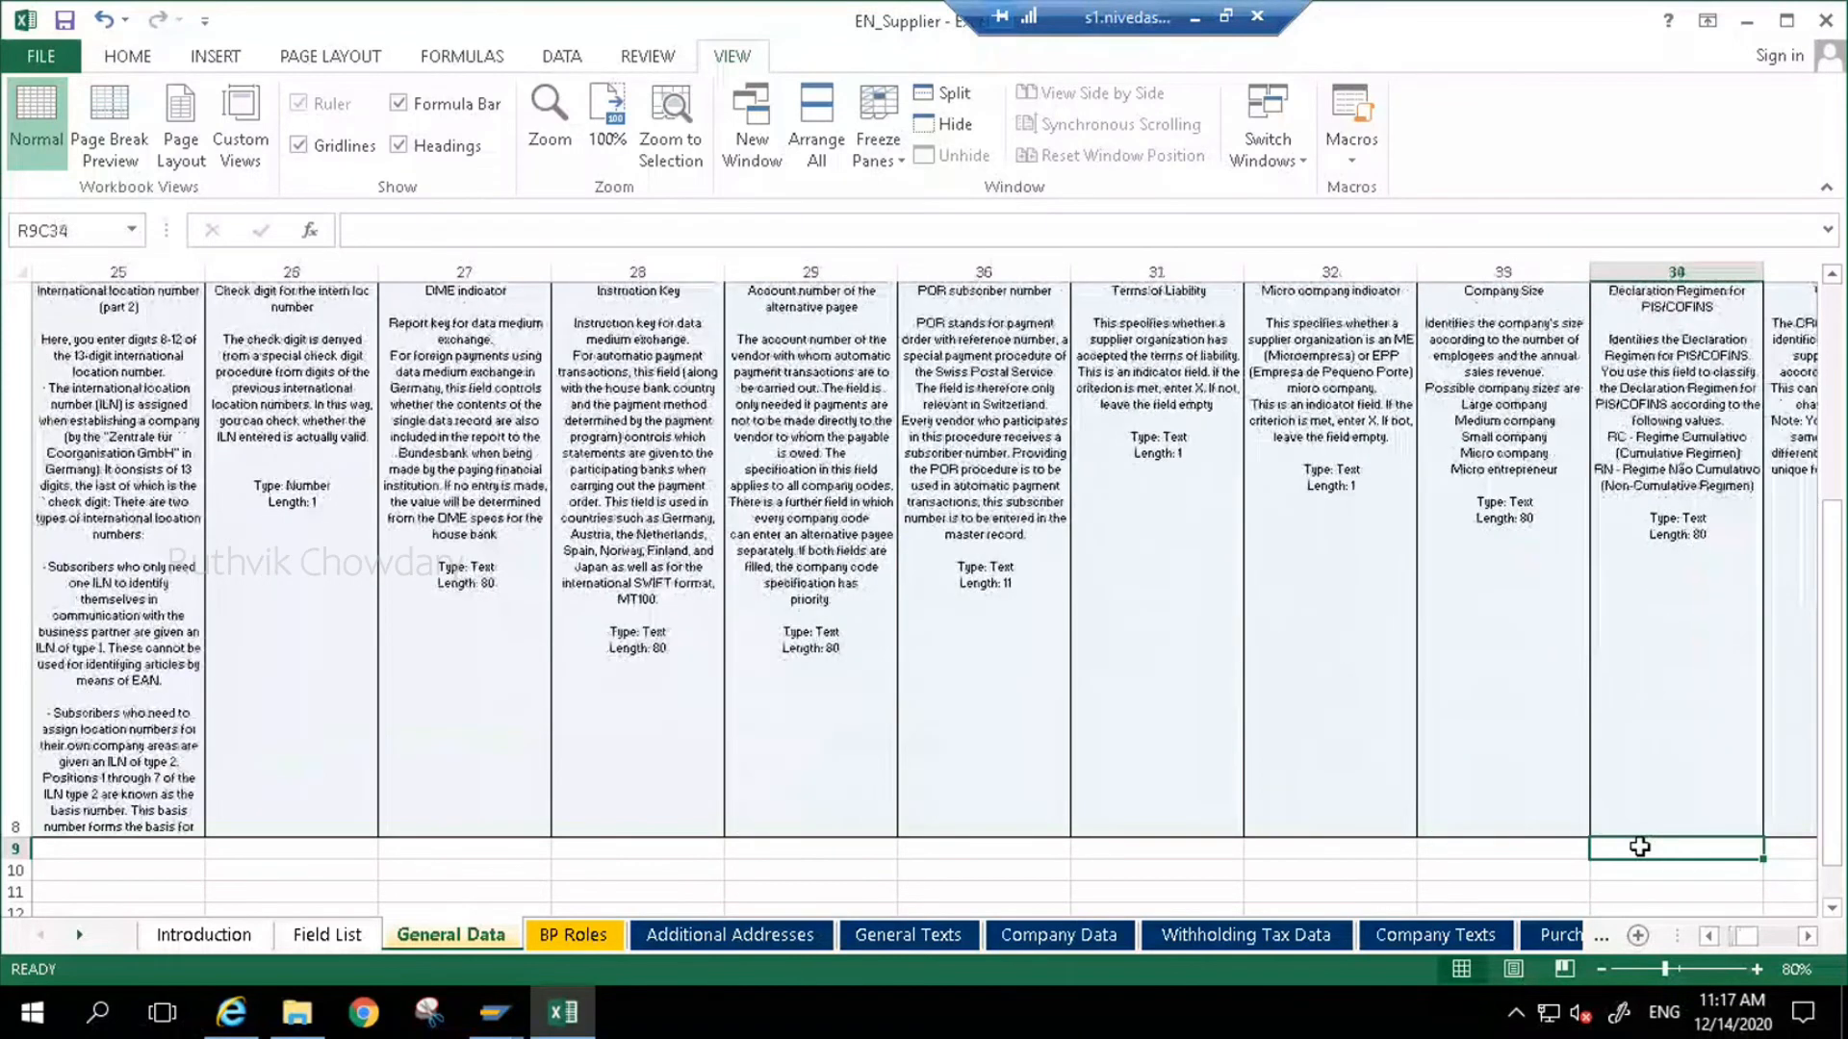
pyautogui.press('Right')
pyautogui.press('Right')
pyautogui.press('Right')
pyautogui.press('Right')
pyautogui.press('Right')
pyautogui.press('Right')
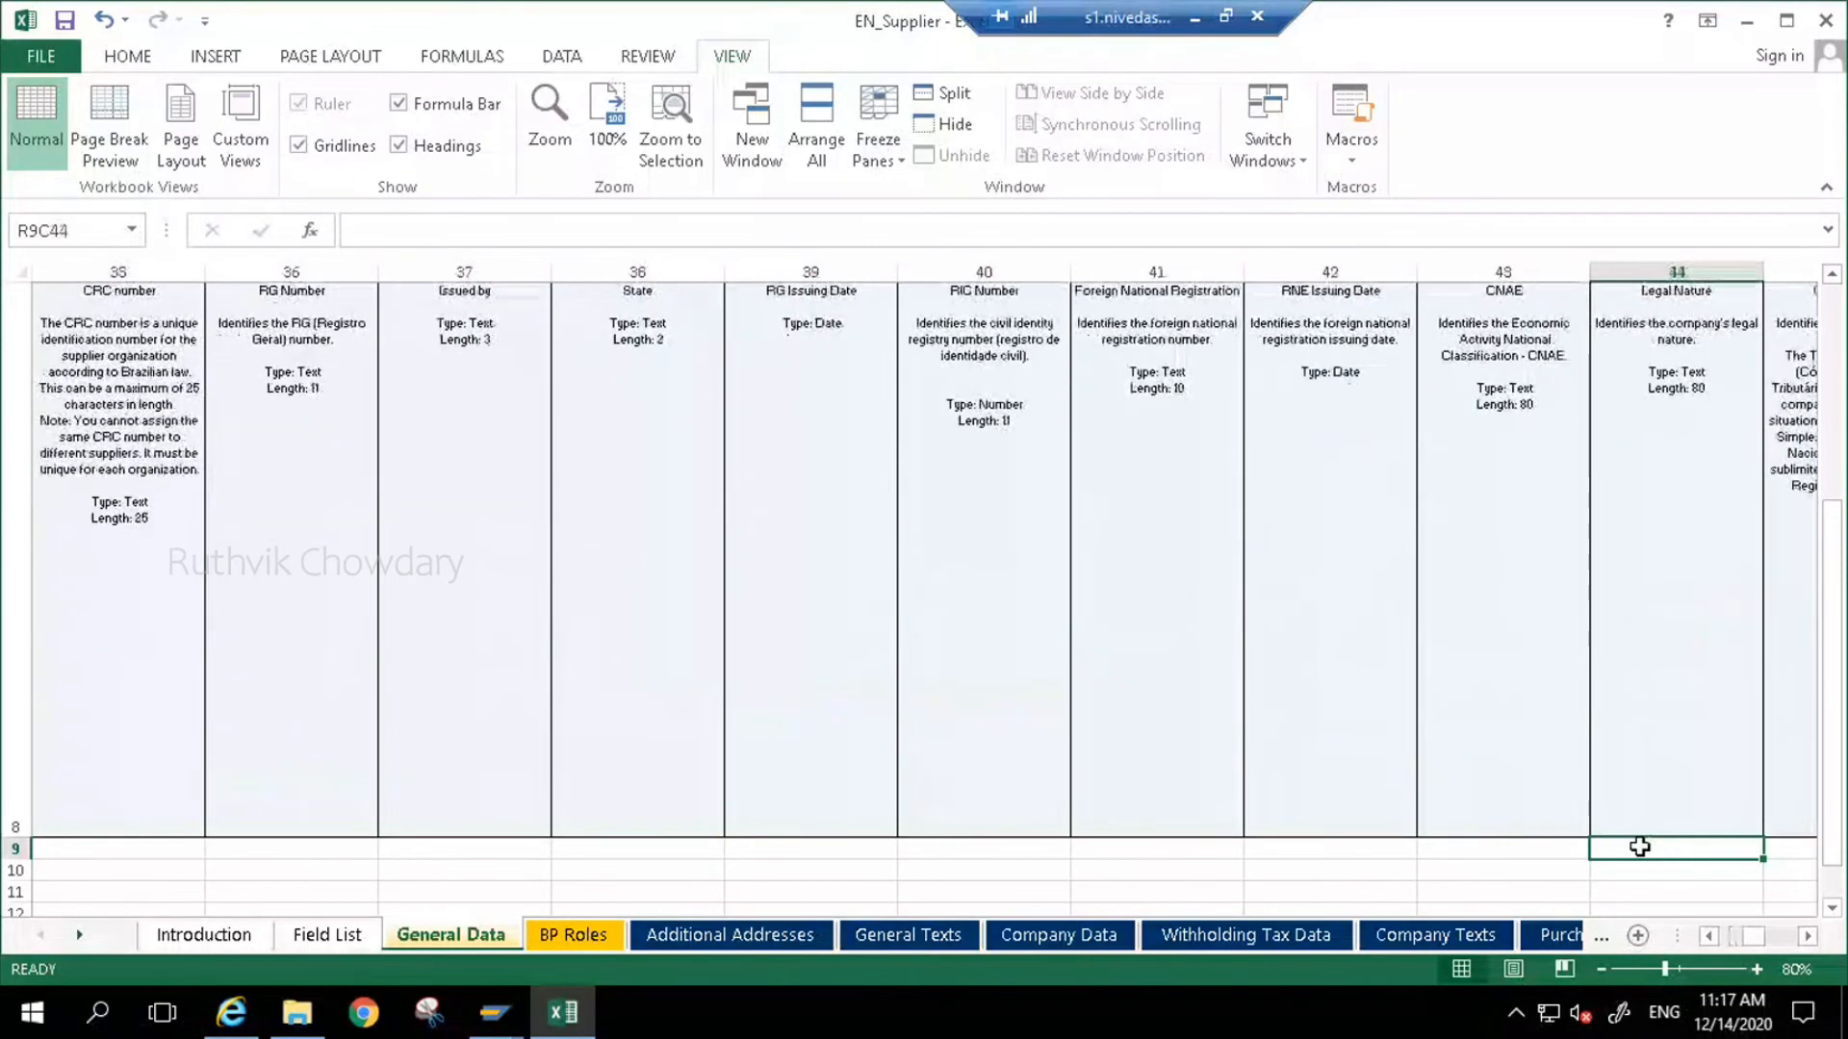
pyautogui.press('Right')
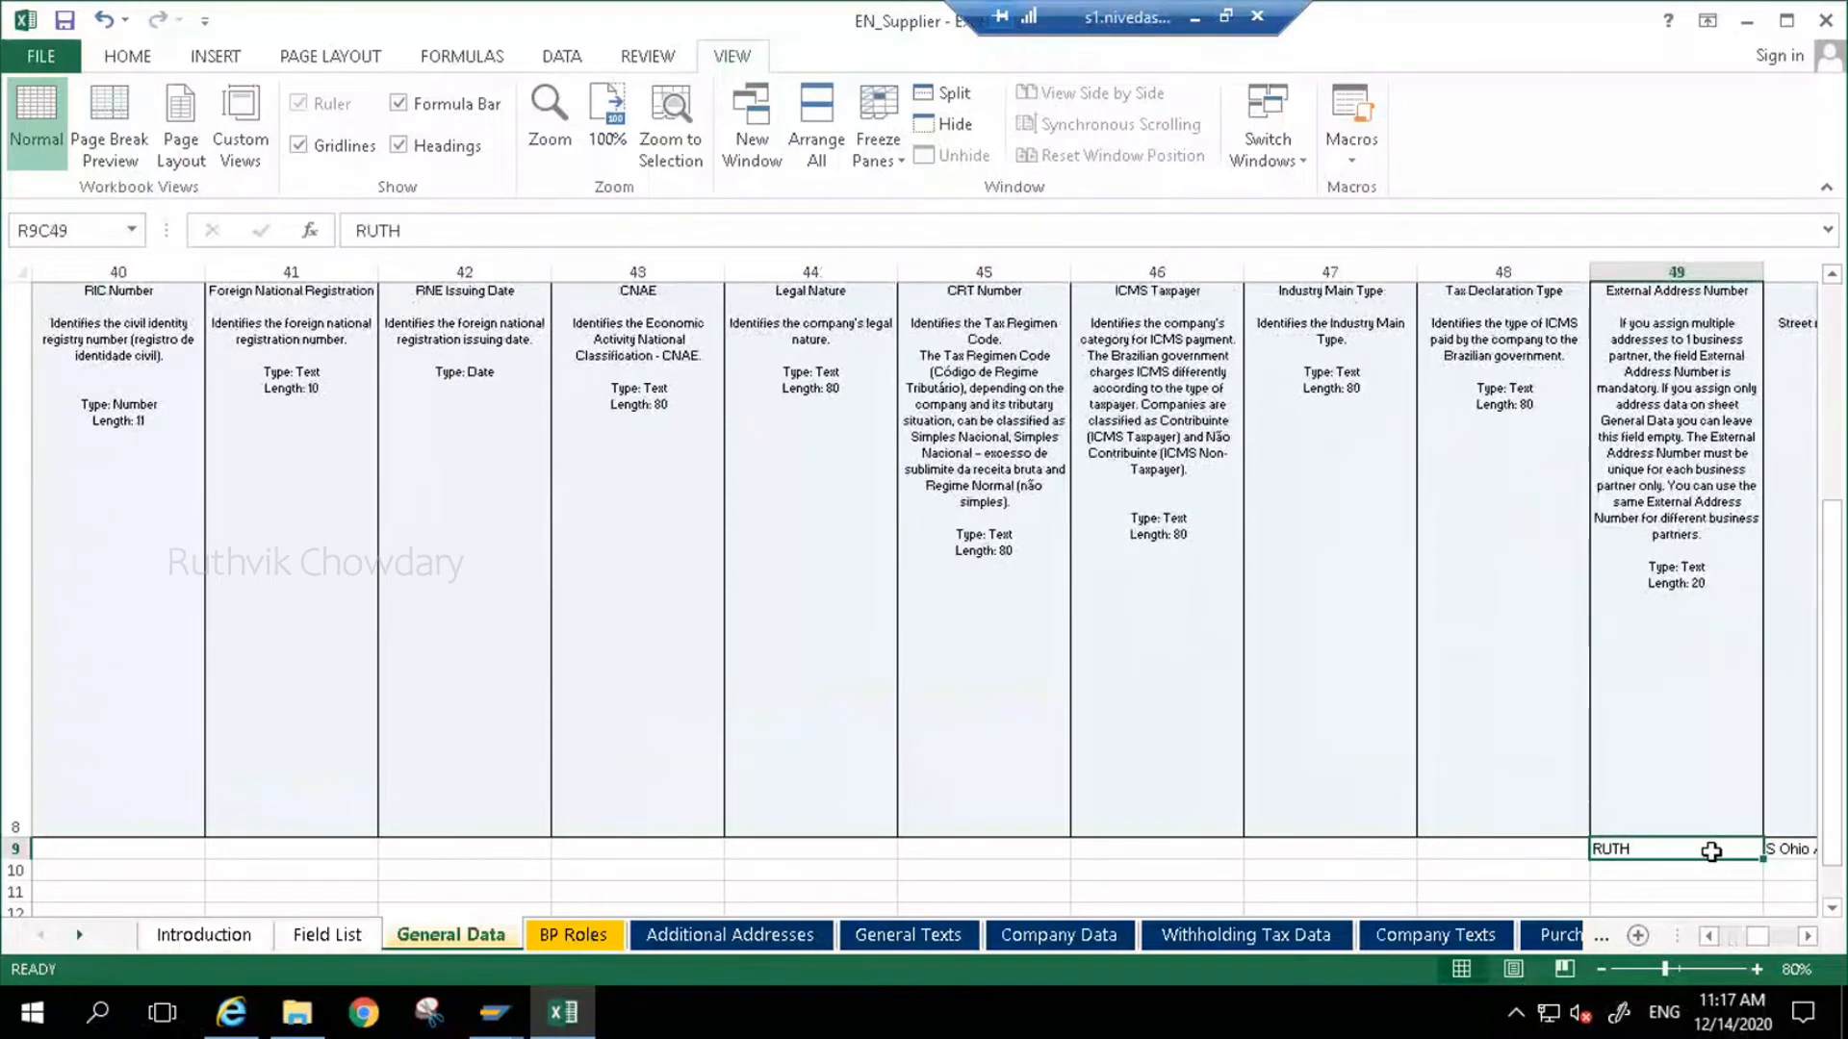
pyautogui.click(451, 230)
pyautogui.press('BackSpace')
pyautogui.press('BackSpace')
pyautogui.press('BackSpace')
pyautogui.press('BackSpace')
pyautogui.write('Ruthvi1')
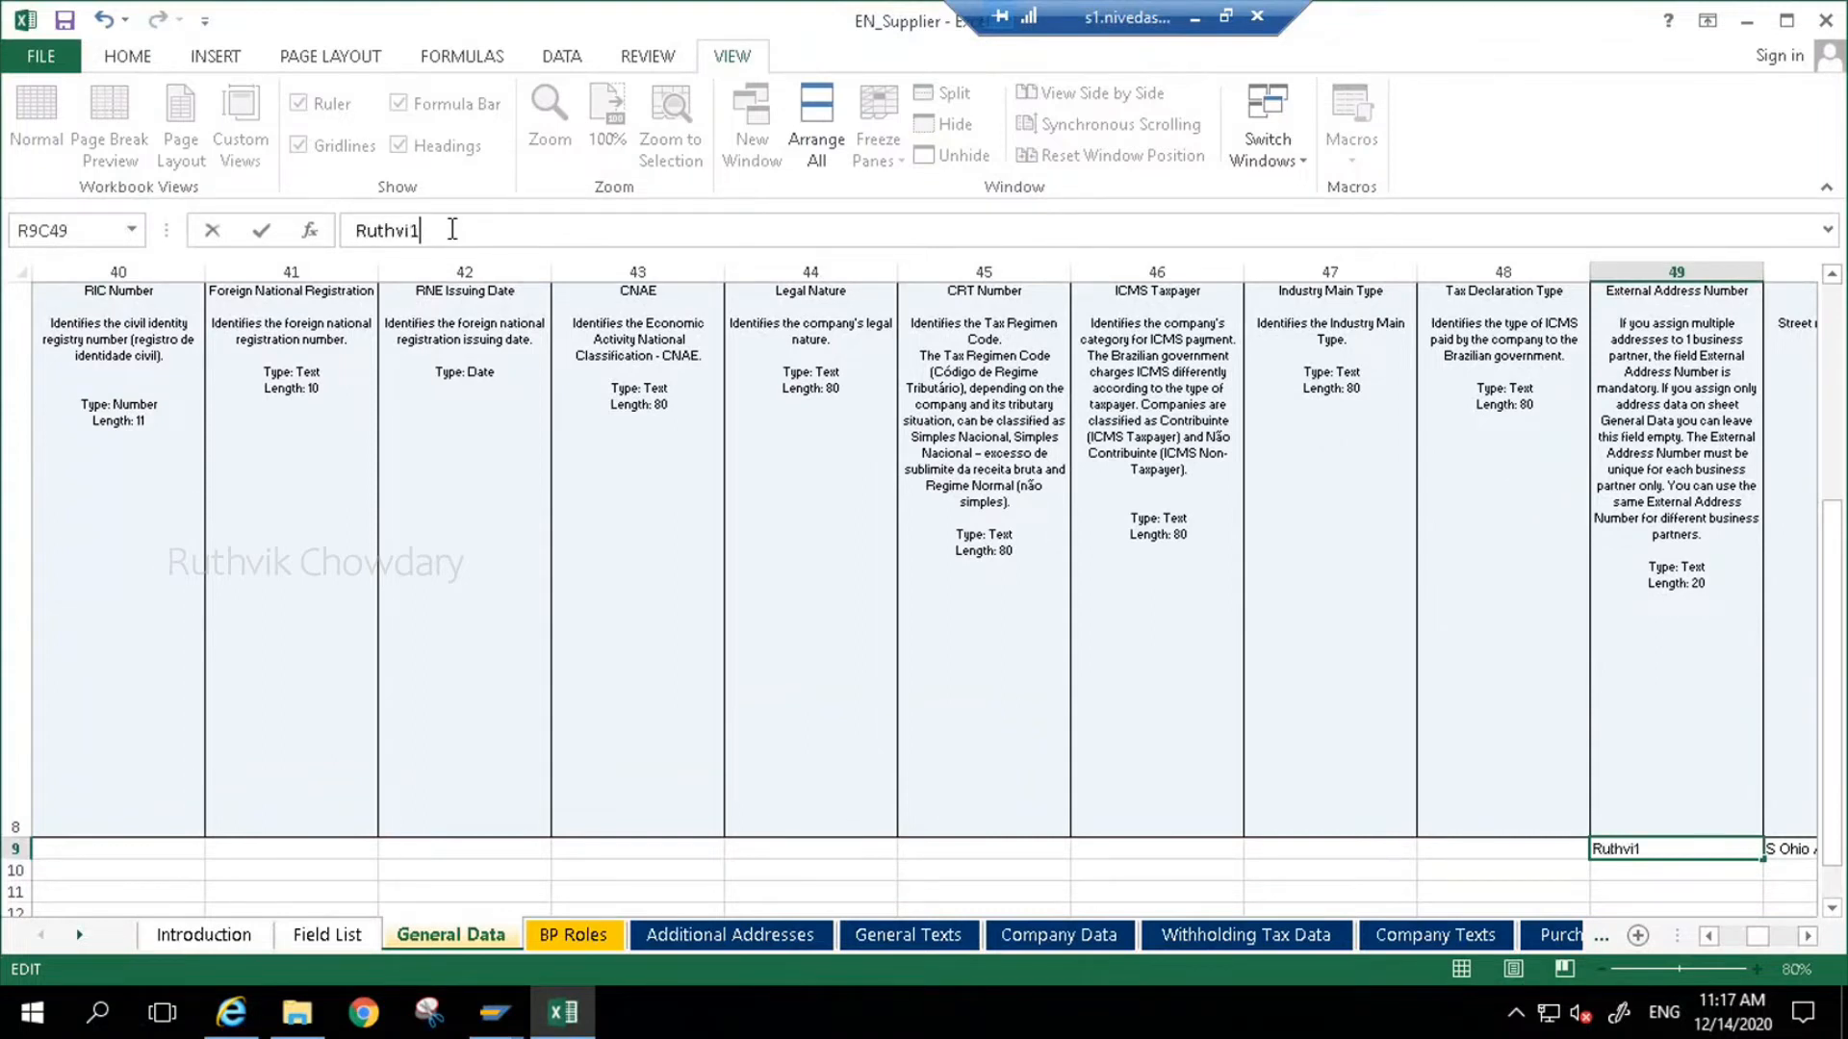
pyautogui.press('Return')
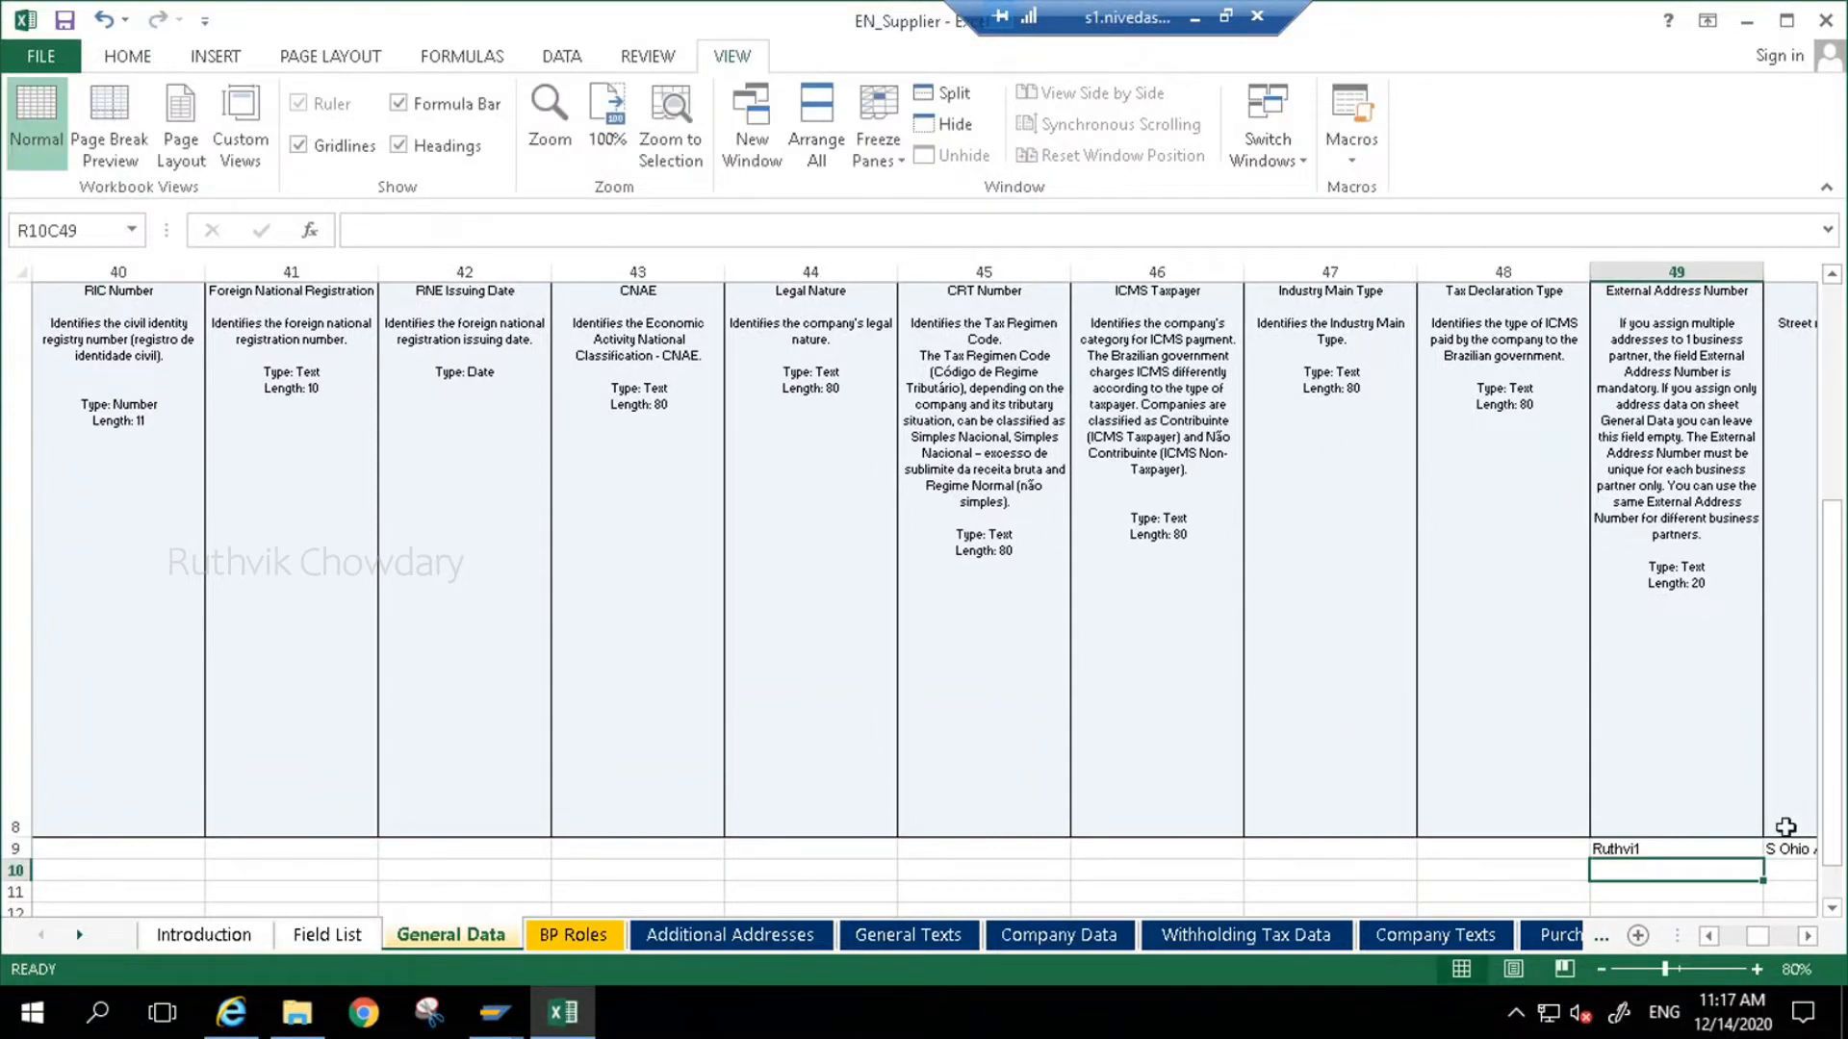
pyautogui.click(1692, 848)
pyautogui.doubleClick(1763, 863)
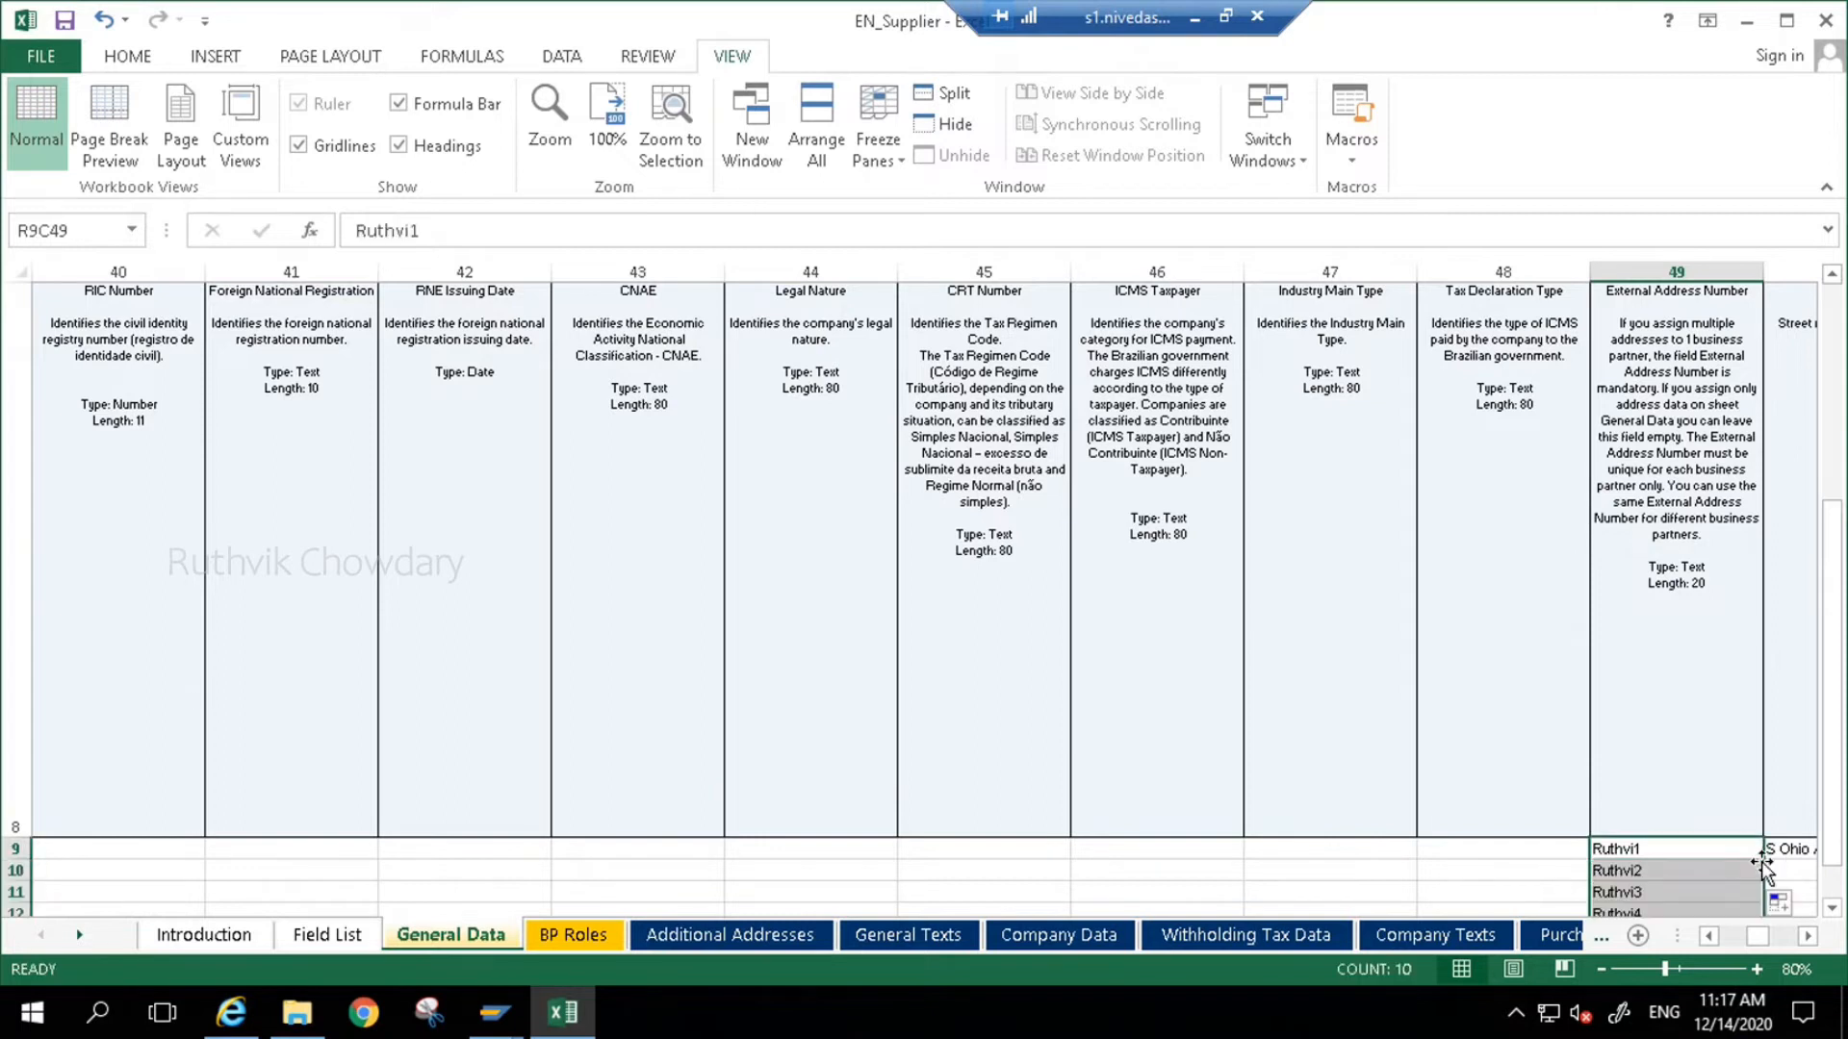
# - Copy the row 9 values from the Street column through the Purchasing block column
pyautogui.press('Right')
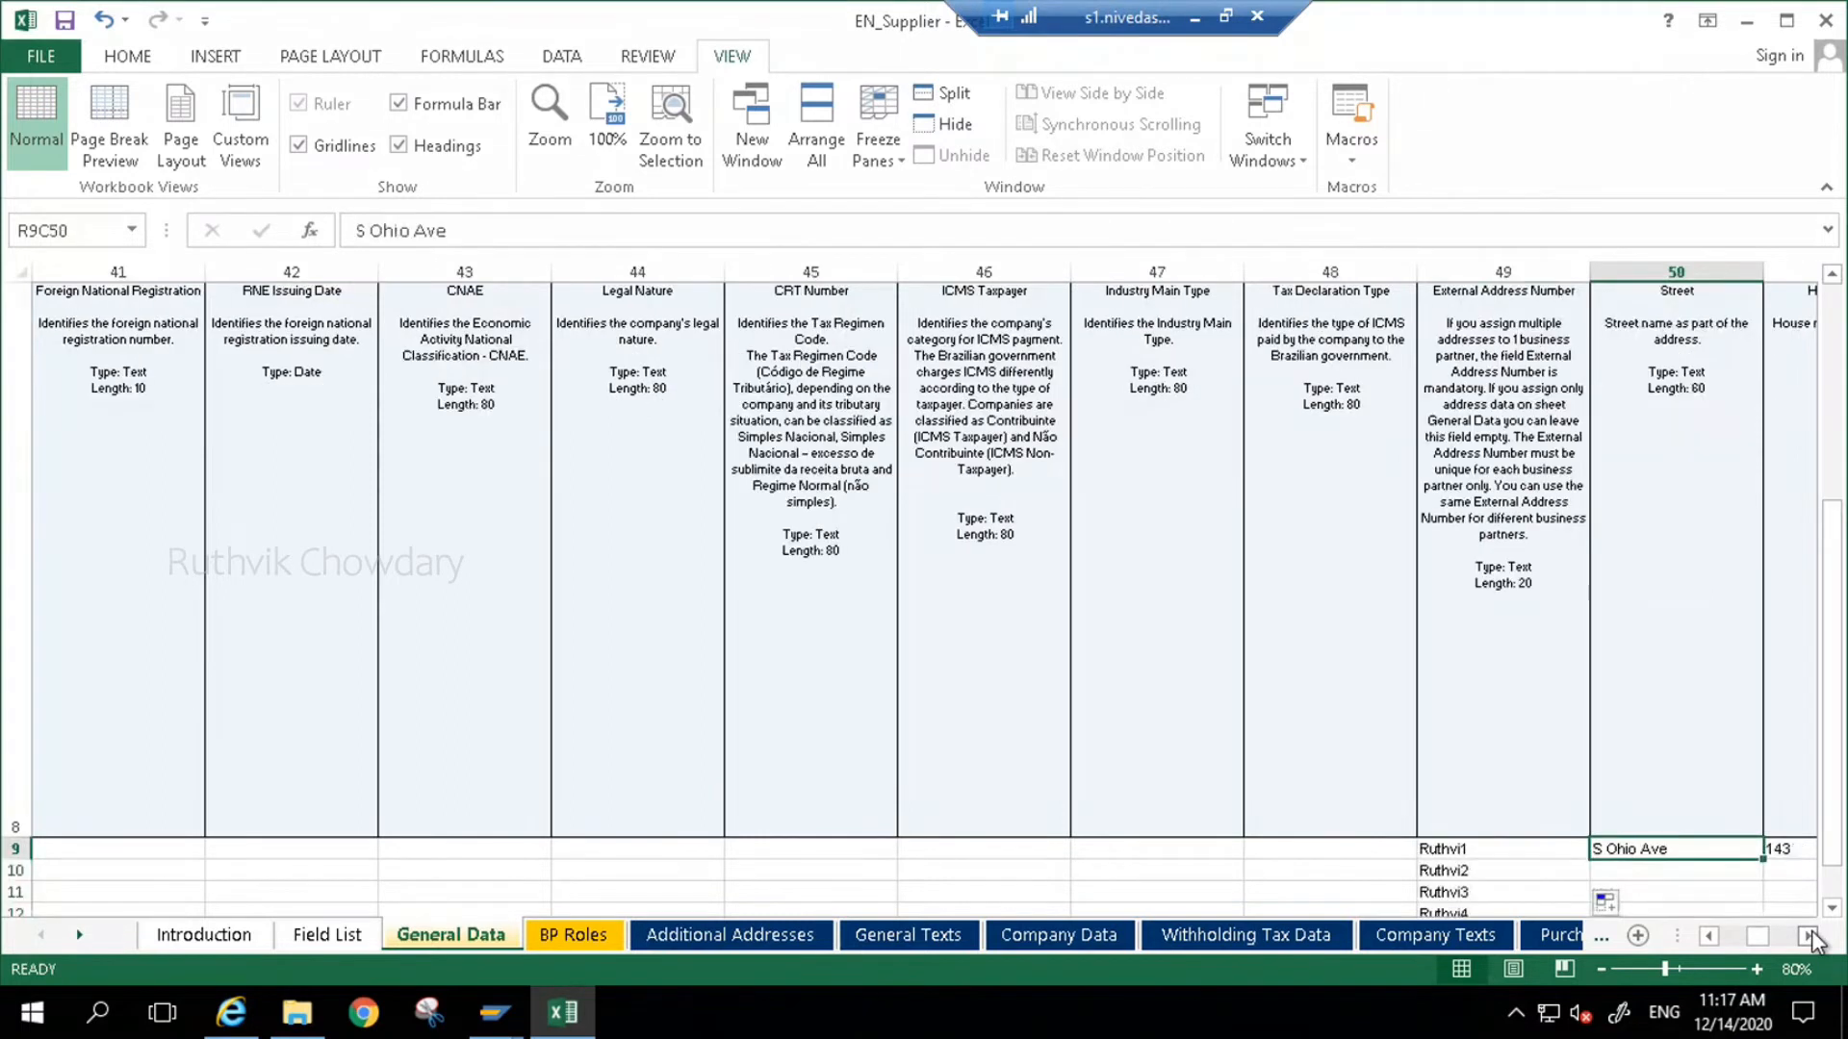
pyautogui.hotkey('shift', 'Right')
pyautogui.hotkey('shift', 'Right')
pyautogui.hotkey('shift', 'Right')
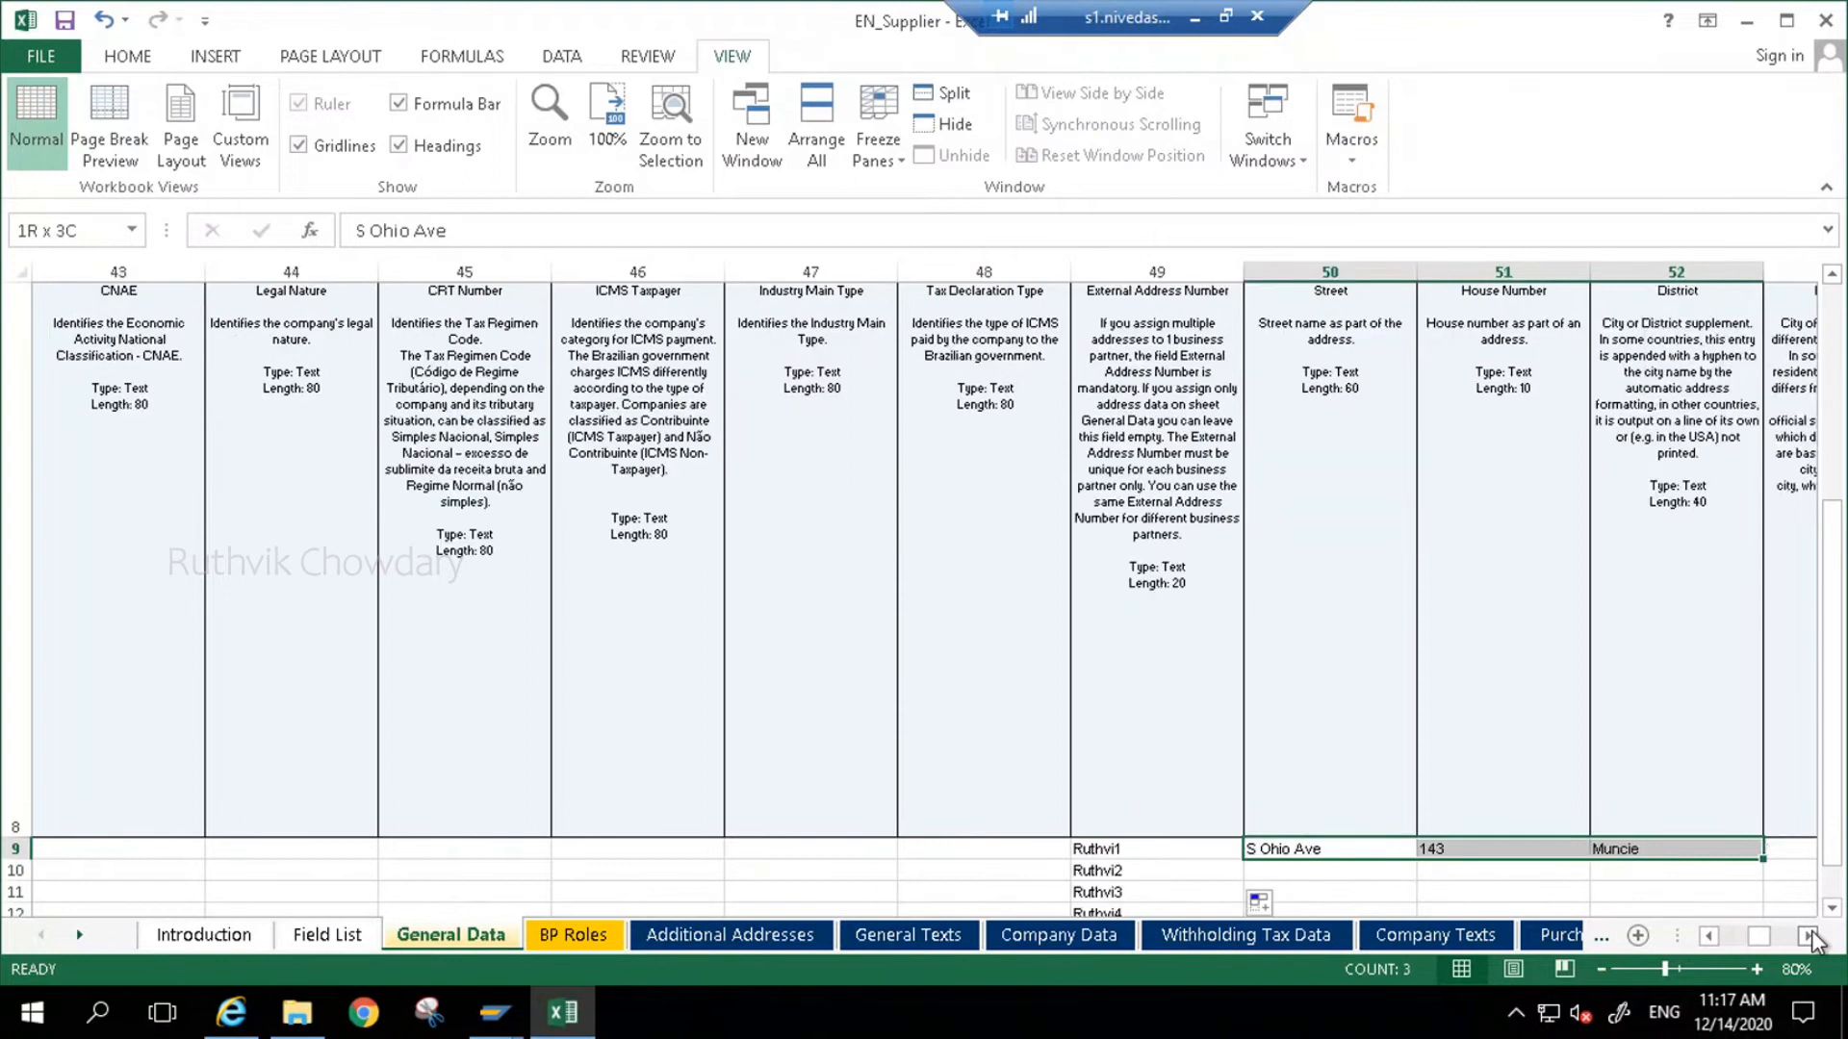
pyautogui.hotkey('shift', 'Right')
pyautogui.hotkey('shift', 'Right')
pyautogui.hotkey('shift', 'Right')
pyautogui.hotkey('shift', 'Right')
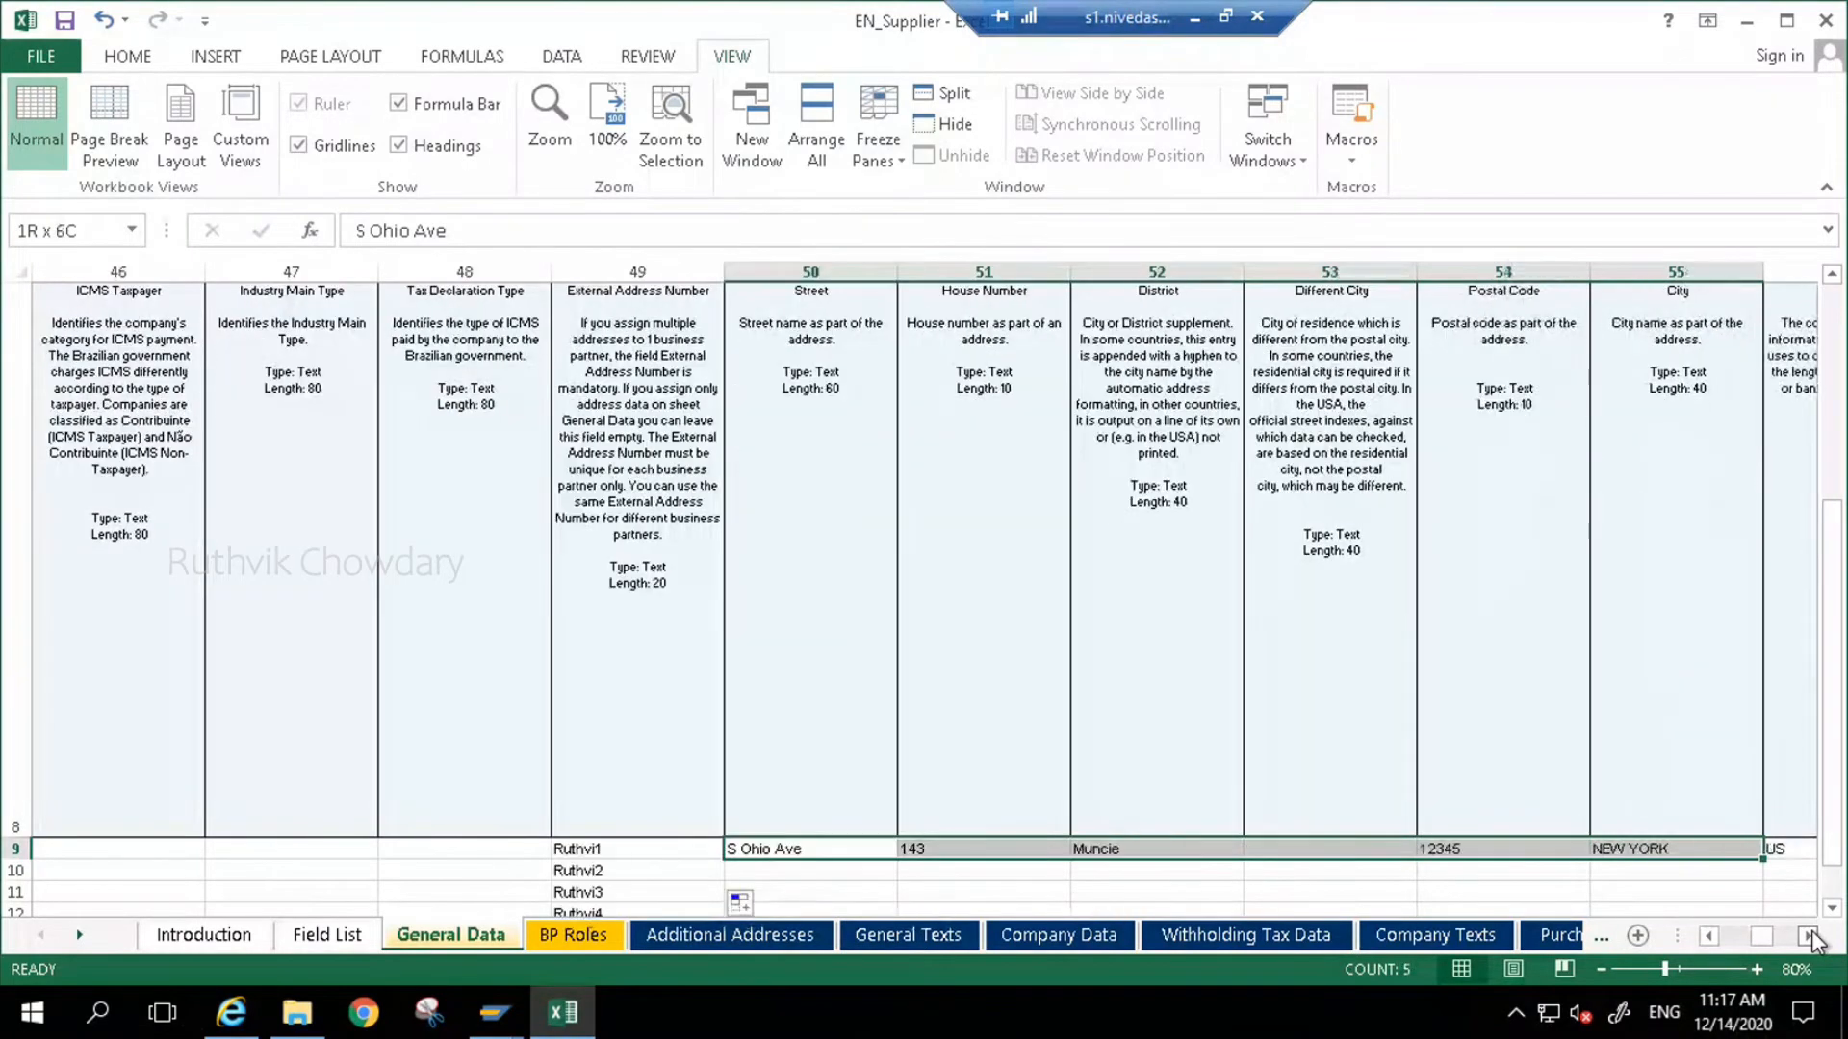
pyautogui.hotkey('shift', 'Right')
pyautogui.hotkey('shift', 'Right')
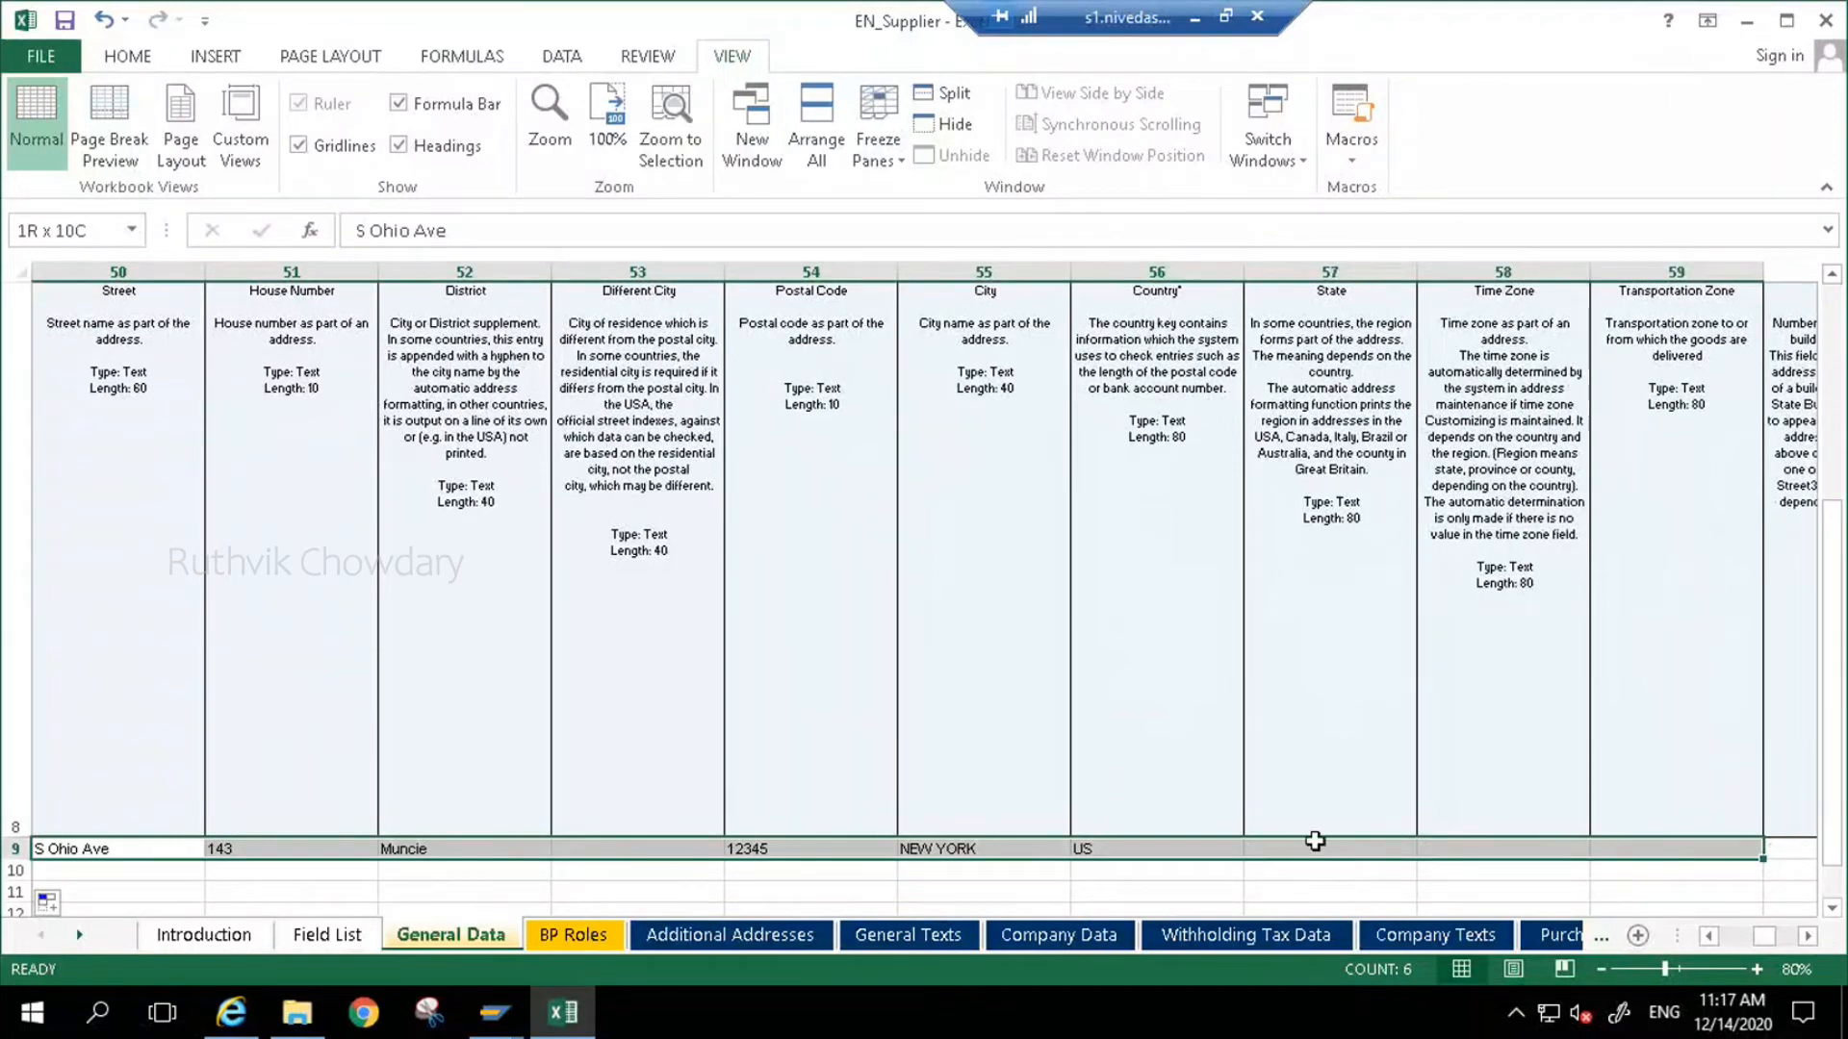
pyautogui.hotkey('shift', 'Right')
pyautogui.hotkey('shift', 'Right')
pyautogui.hotkey('shift', 'Right')
pyautogui.hotkey('shift', 'Right')
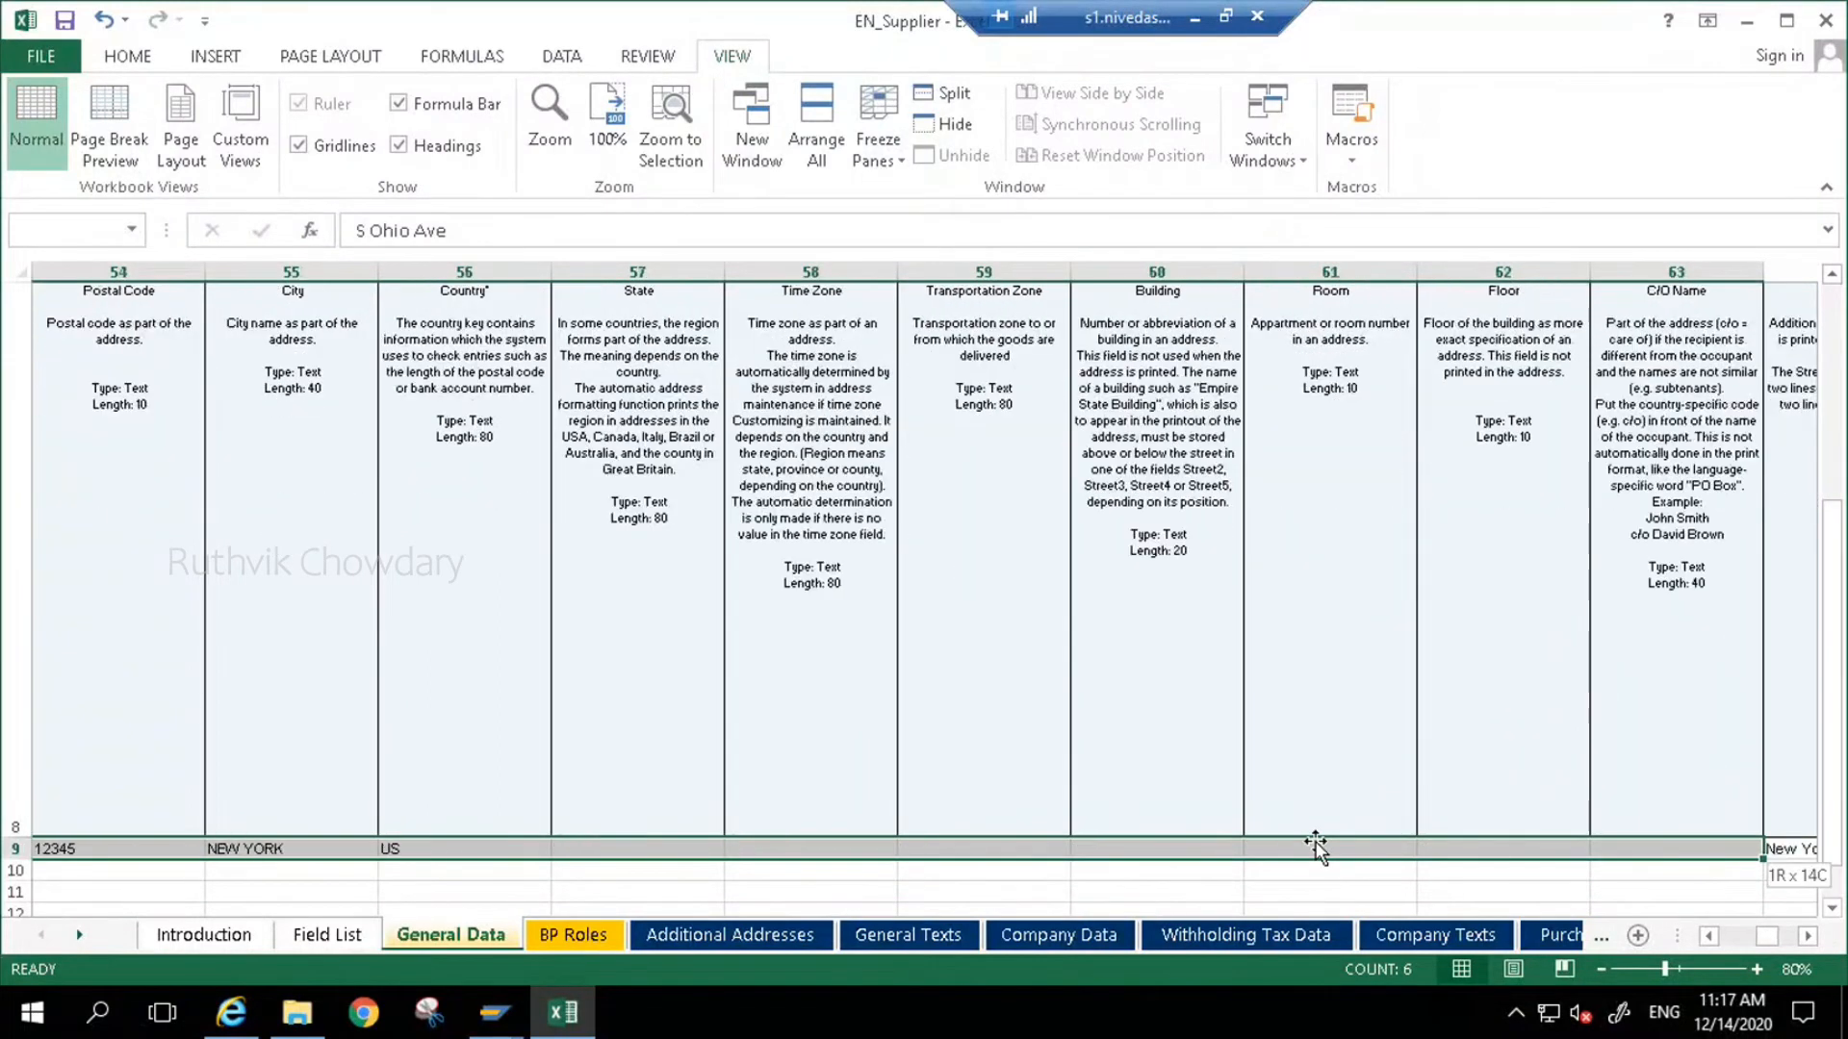
pyautogui.hotkey('shift', 'Right')
pyautogui.hotkey('shift', 'Right')
pyautogui.hotkey('shift', 'Right')
pyautogui.hotkey('shift', 'Right')
pyautogui.hotkey('shift', 'Right')
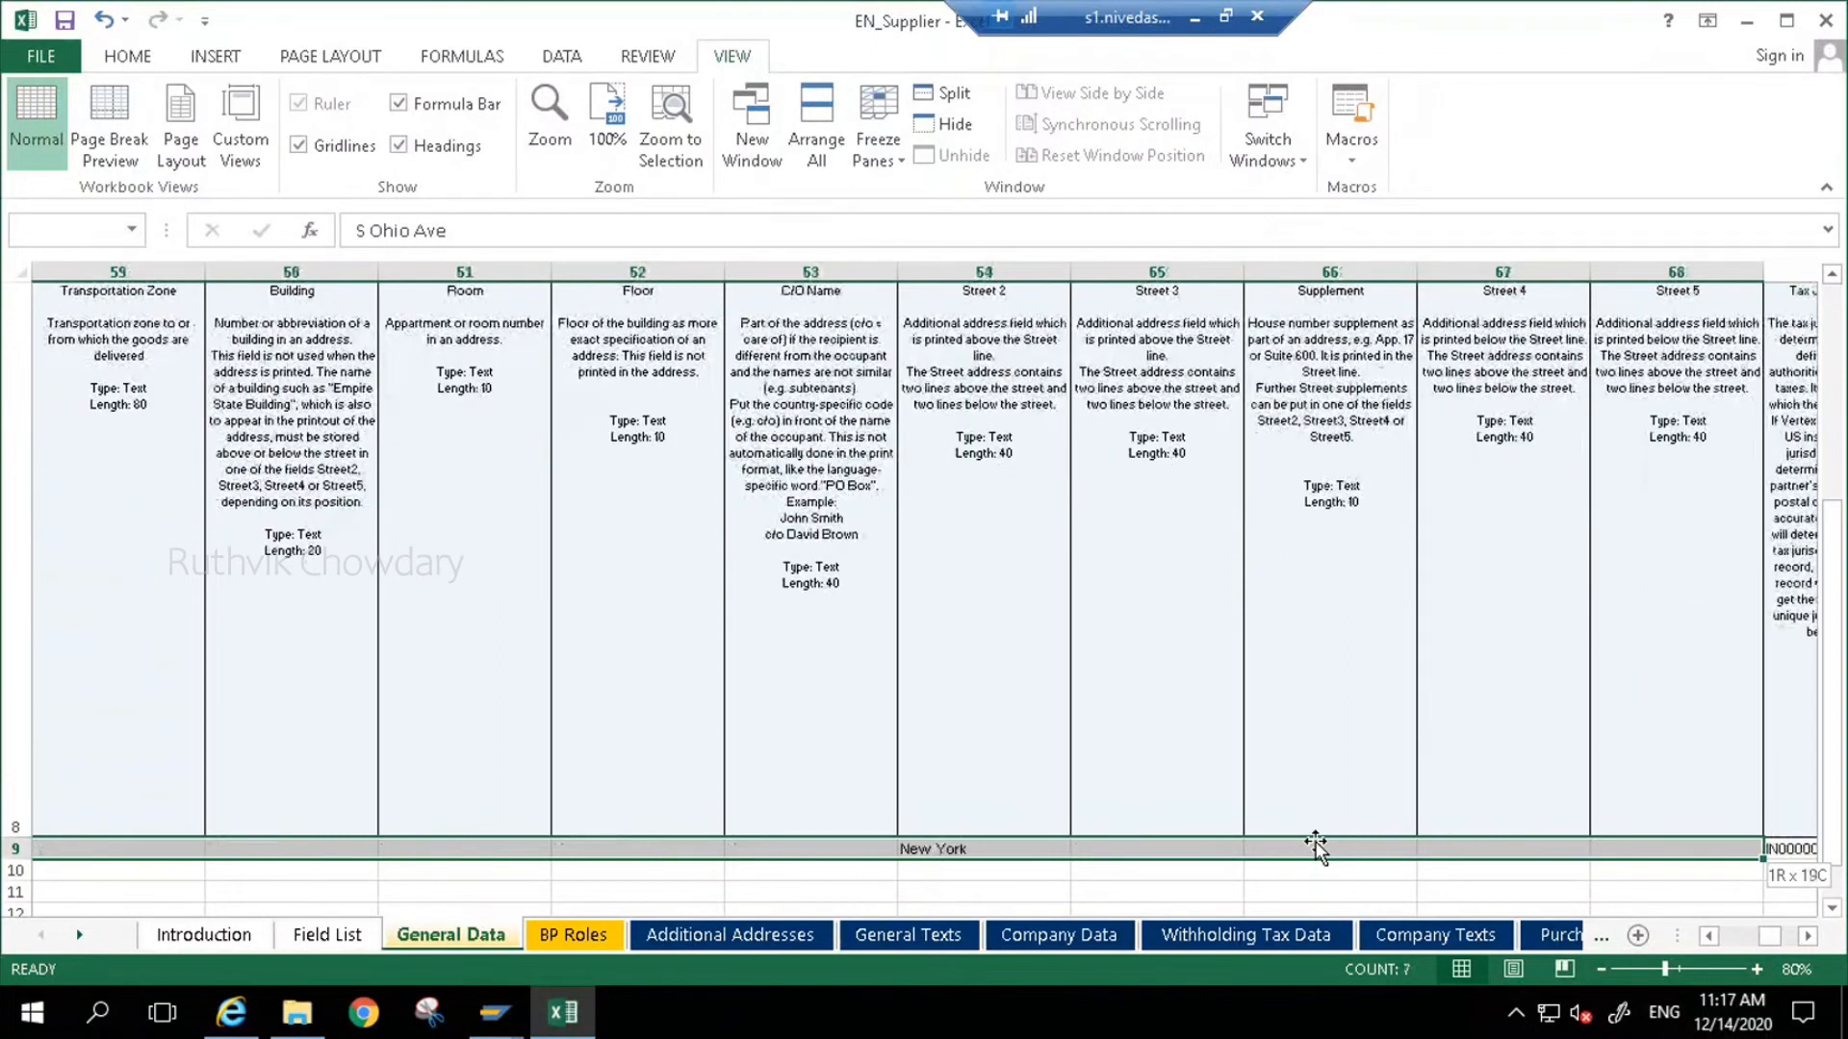
pyautogui.hotkey('shift', 'Right')
pyautogui.hotkey('shift', 'Right')
pyautogui.hotkey('shift', 'Right')
pyautogui.hotkey('shift', 'Right')
pyautogui.hotkey('shift', 'Right')
pyautogui.hotkey('shift', 'Right')
pyautogui.hotkey('shift', 'Right')
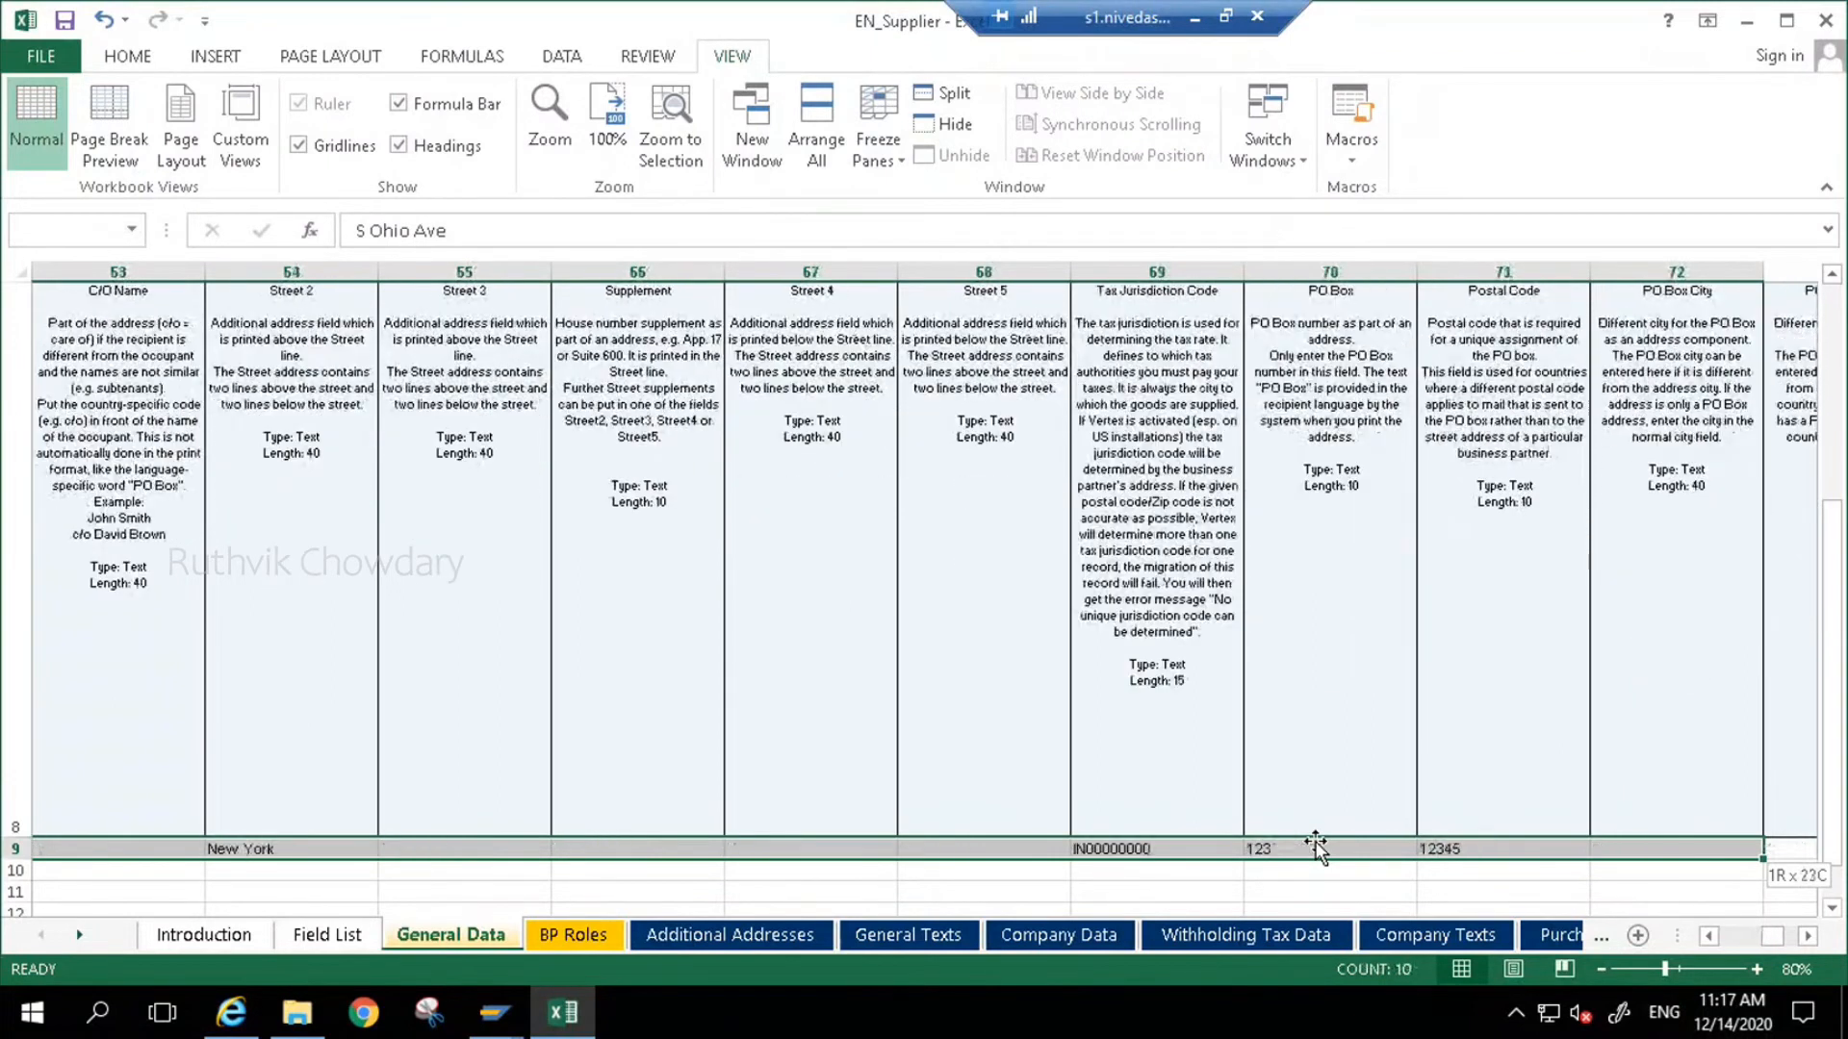
pyautogui.hotkey('shift', 'Right')
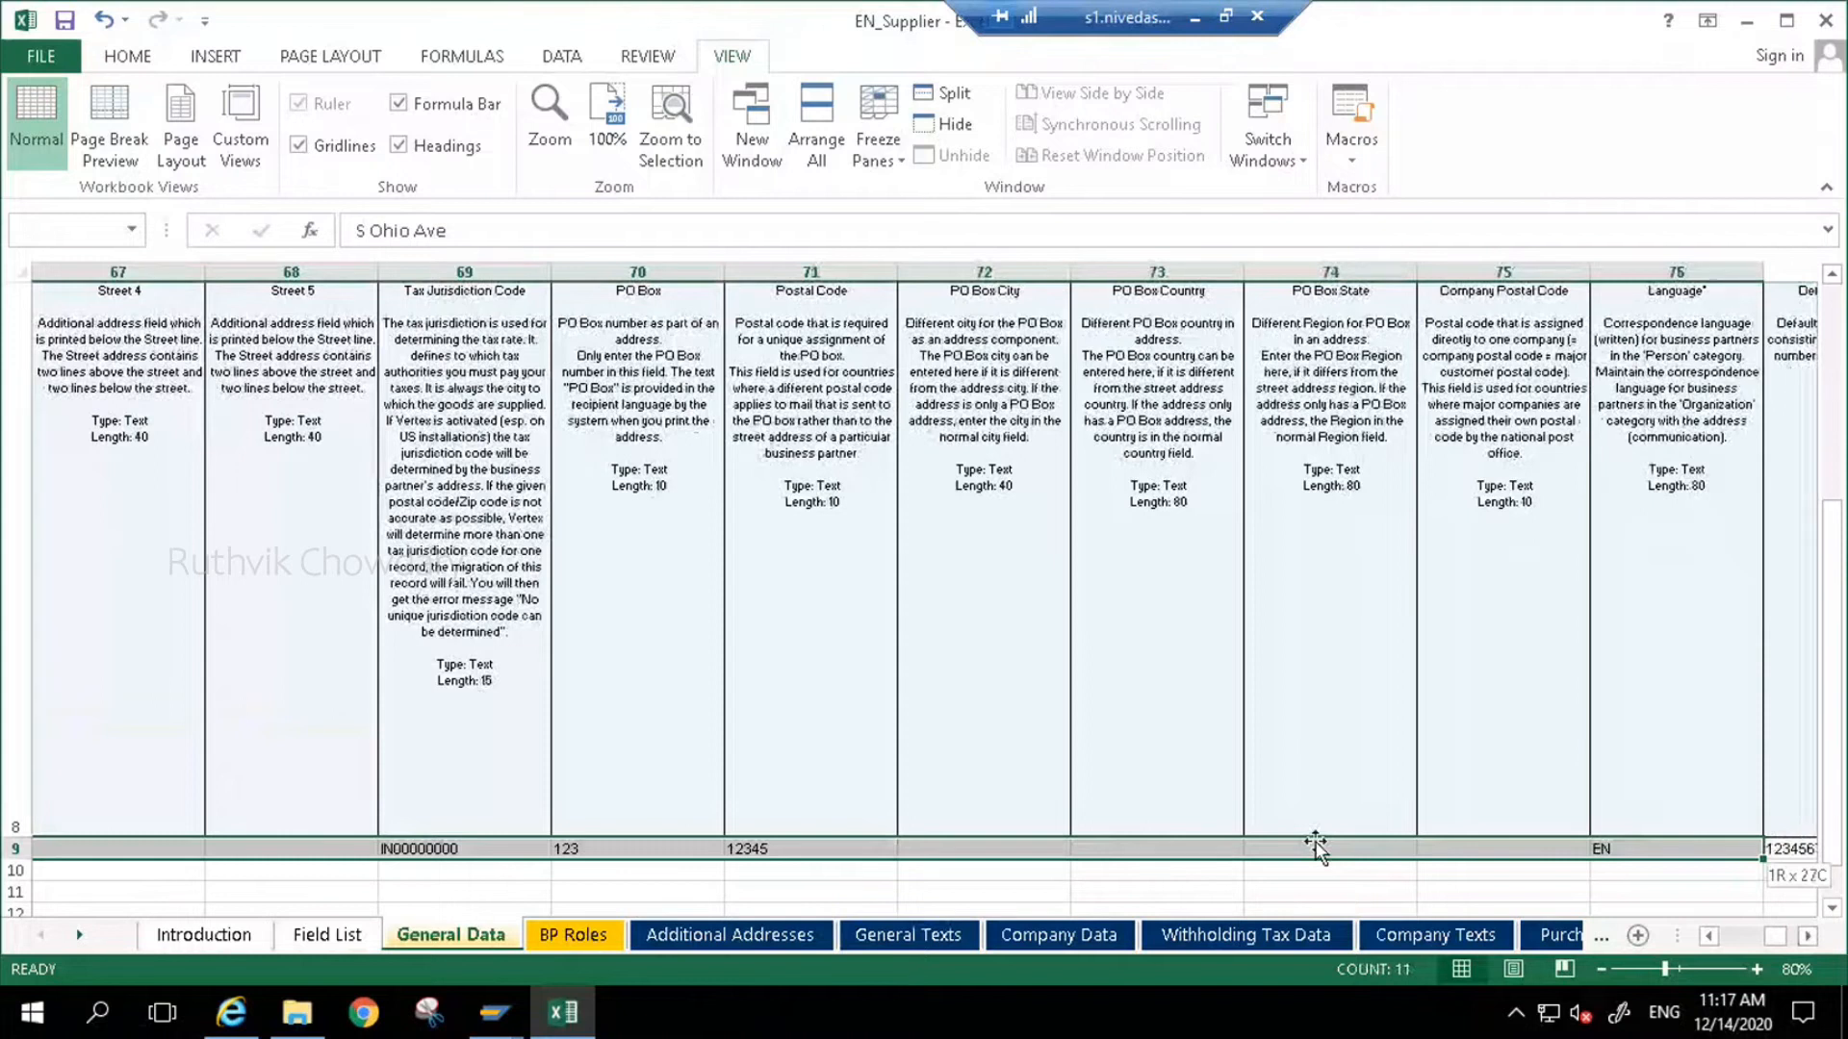
pyautogui.hotkey('shift', 'Right')
pyautogui.hotkey('shift', 'Right')
pyautogui.hotkey('shift', 'Right')
pyautogui.hotkey('shift', 'Right')
pyautogui.hotkey('shift', 'Right')
pyautogui.hotkey('shift', 'Right')
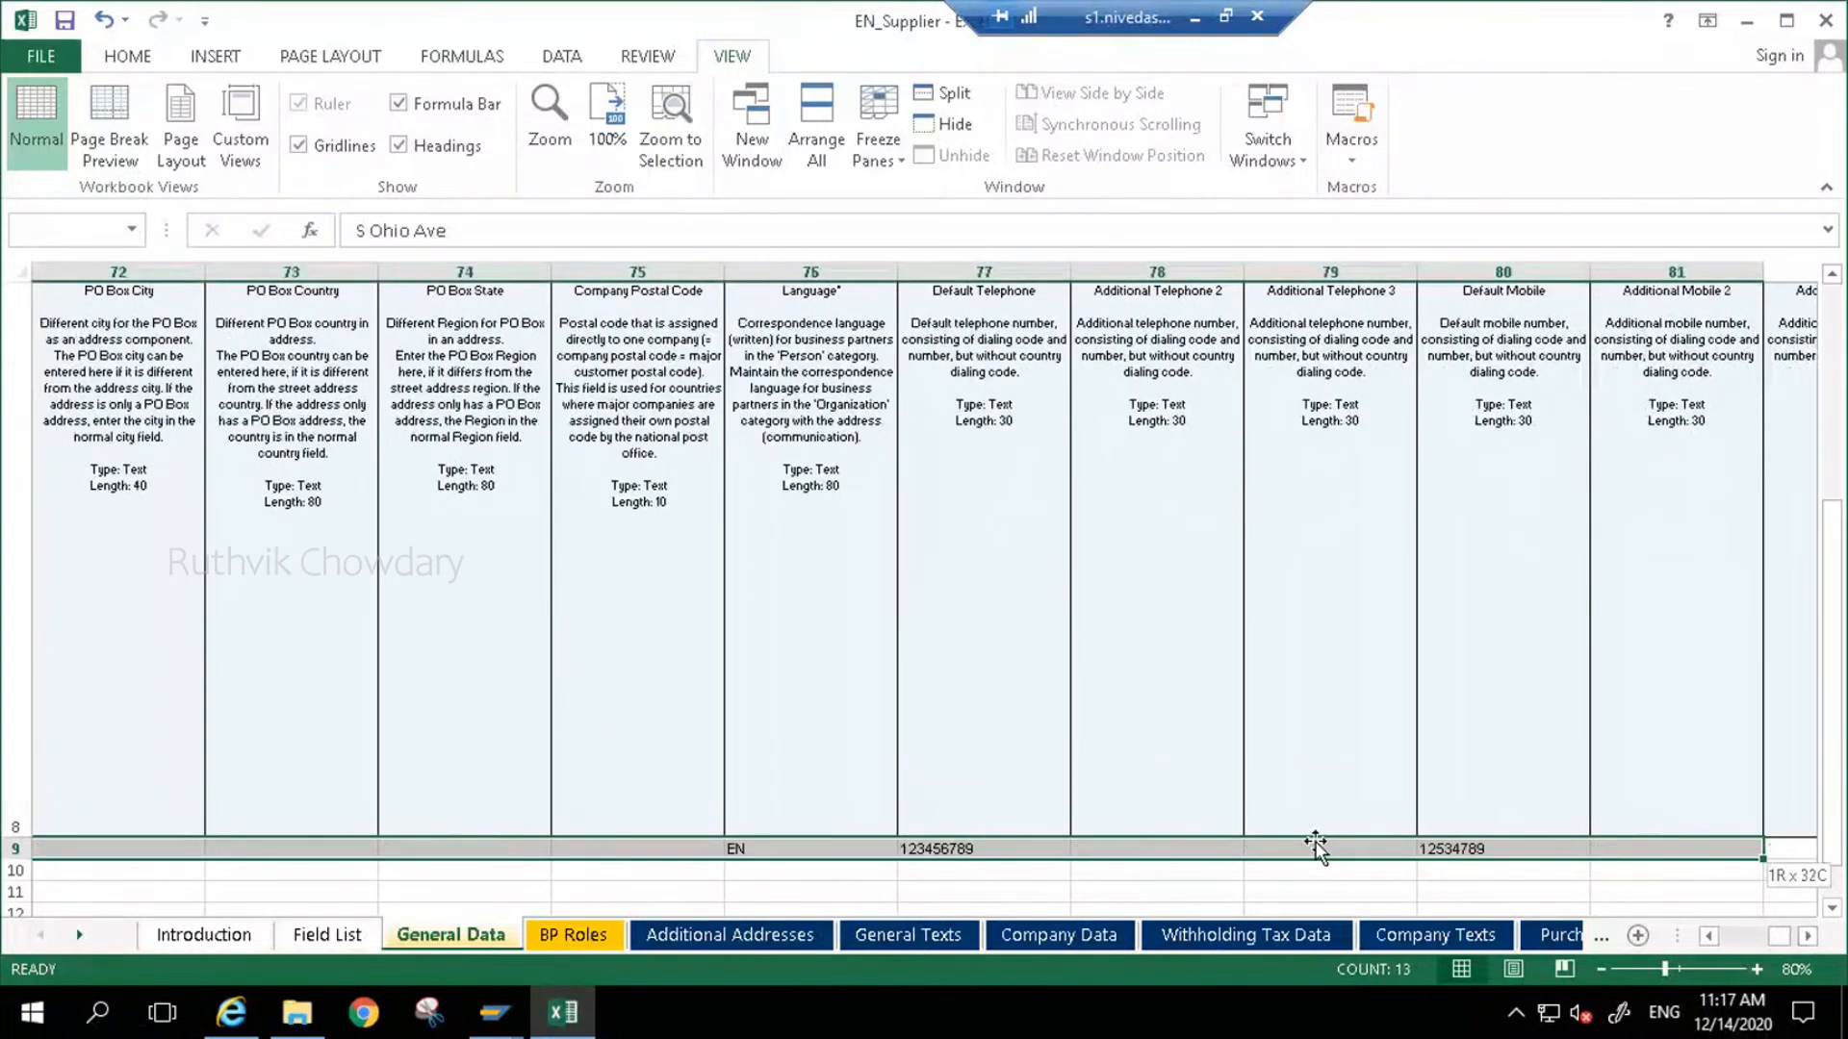
pyautogui.hotkey('shift', 'Right')
pyautogui.hotkey('shift', 'Right')
pyautogui.hotkey('shift', 'Right')
pyautogui.hotkey('shift', 'Right')
pyautogui.hotkey('shift', 'Right')
pyautogui.hotkey('shift', 'Right')
pyautogui.hotkey('shift', 'Right')
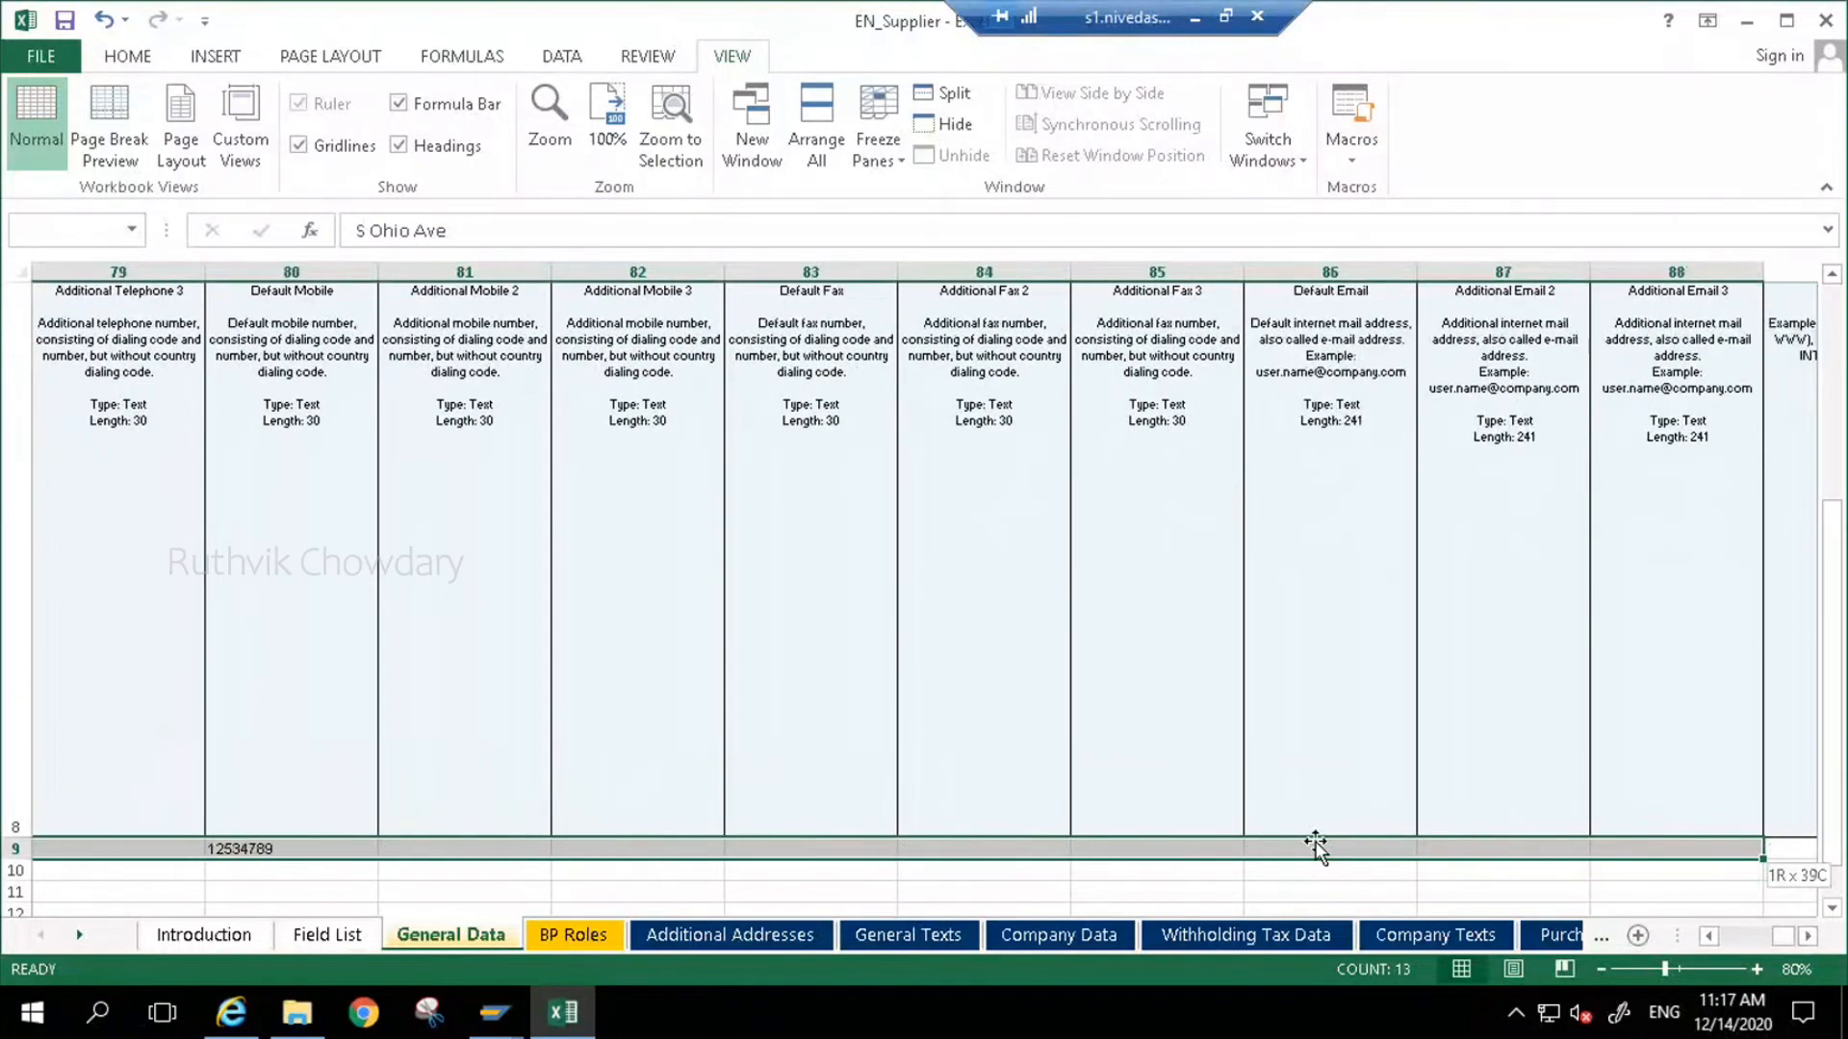
pyautogui.hotkey('shift', 'Right')
pyautogui.hotkey('shift', 'Right')
pyautogui.hotkey('shift', 'Right')
pyautogui.hotkey('shift', 'Right')
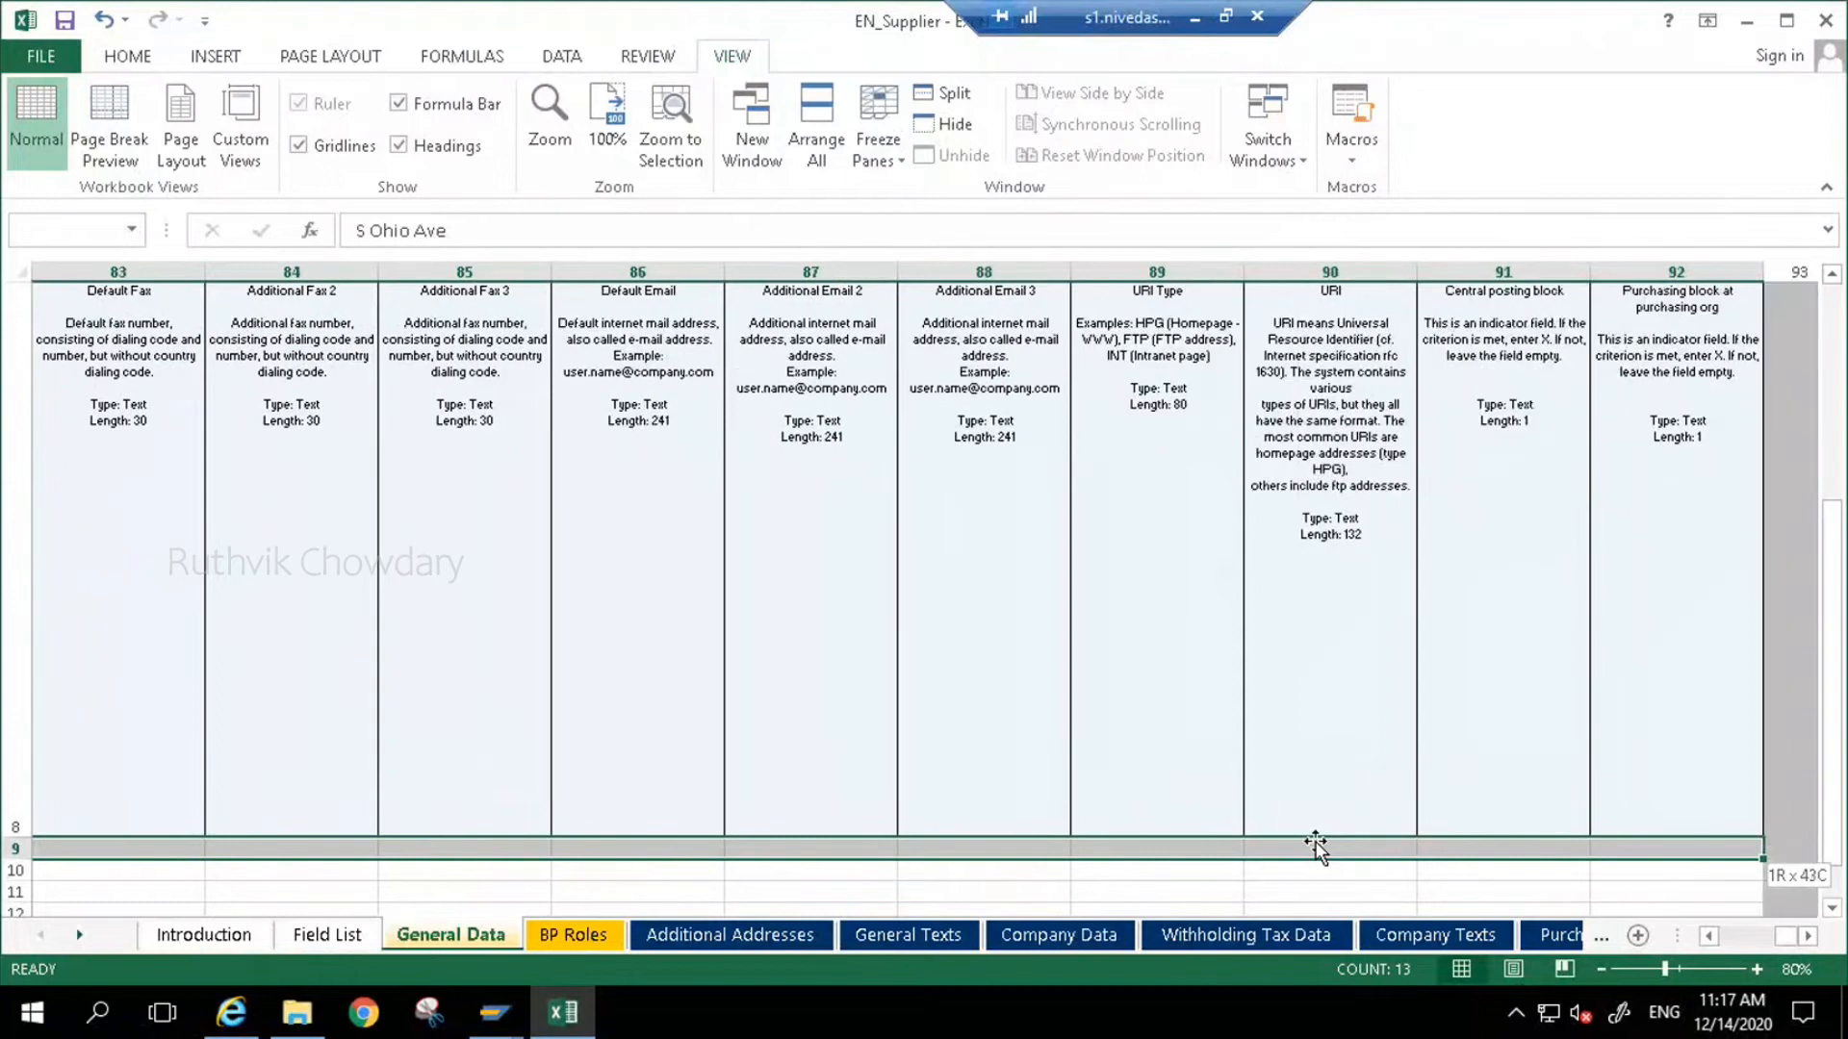
pyautogui.hotkey('shift', 'Left')
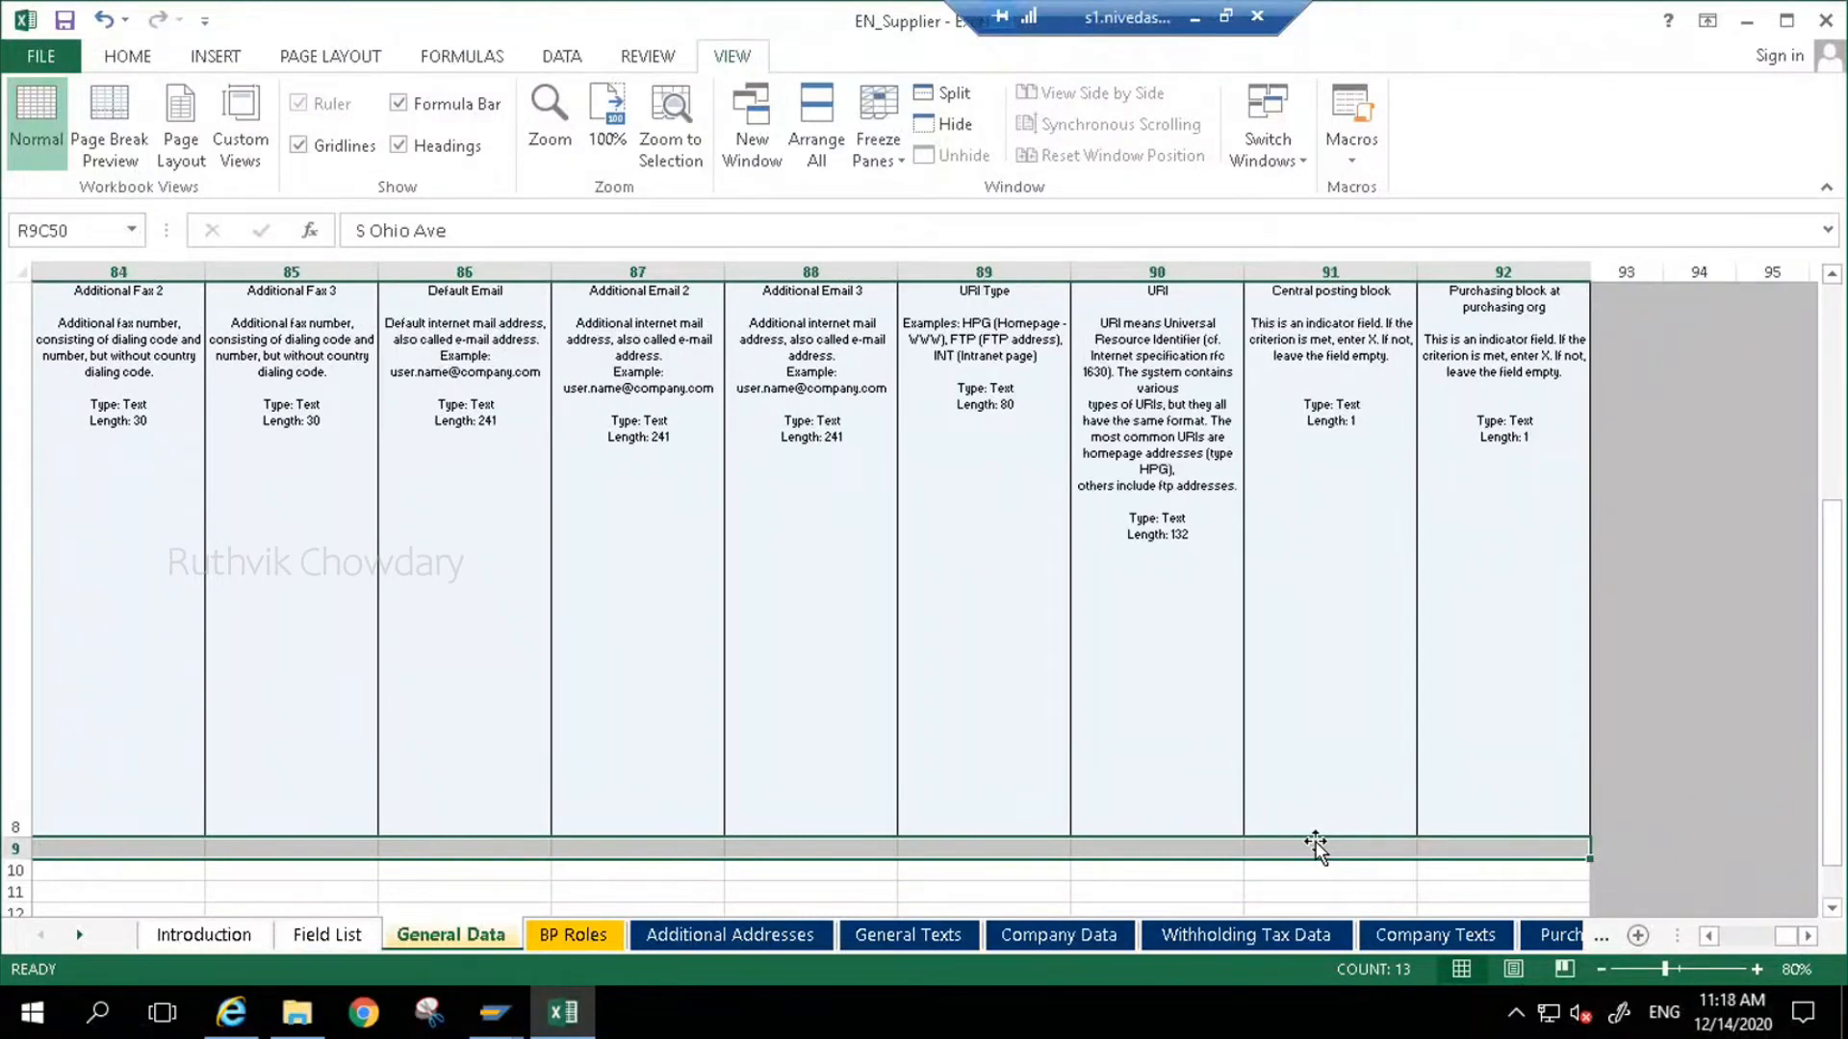
pyautogui.hotkey('ctrl', 'c')
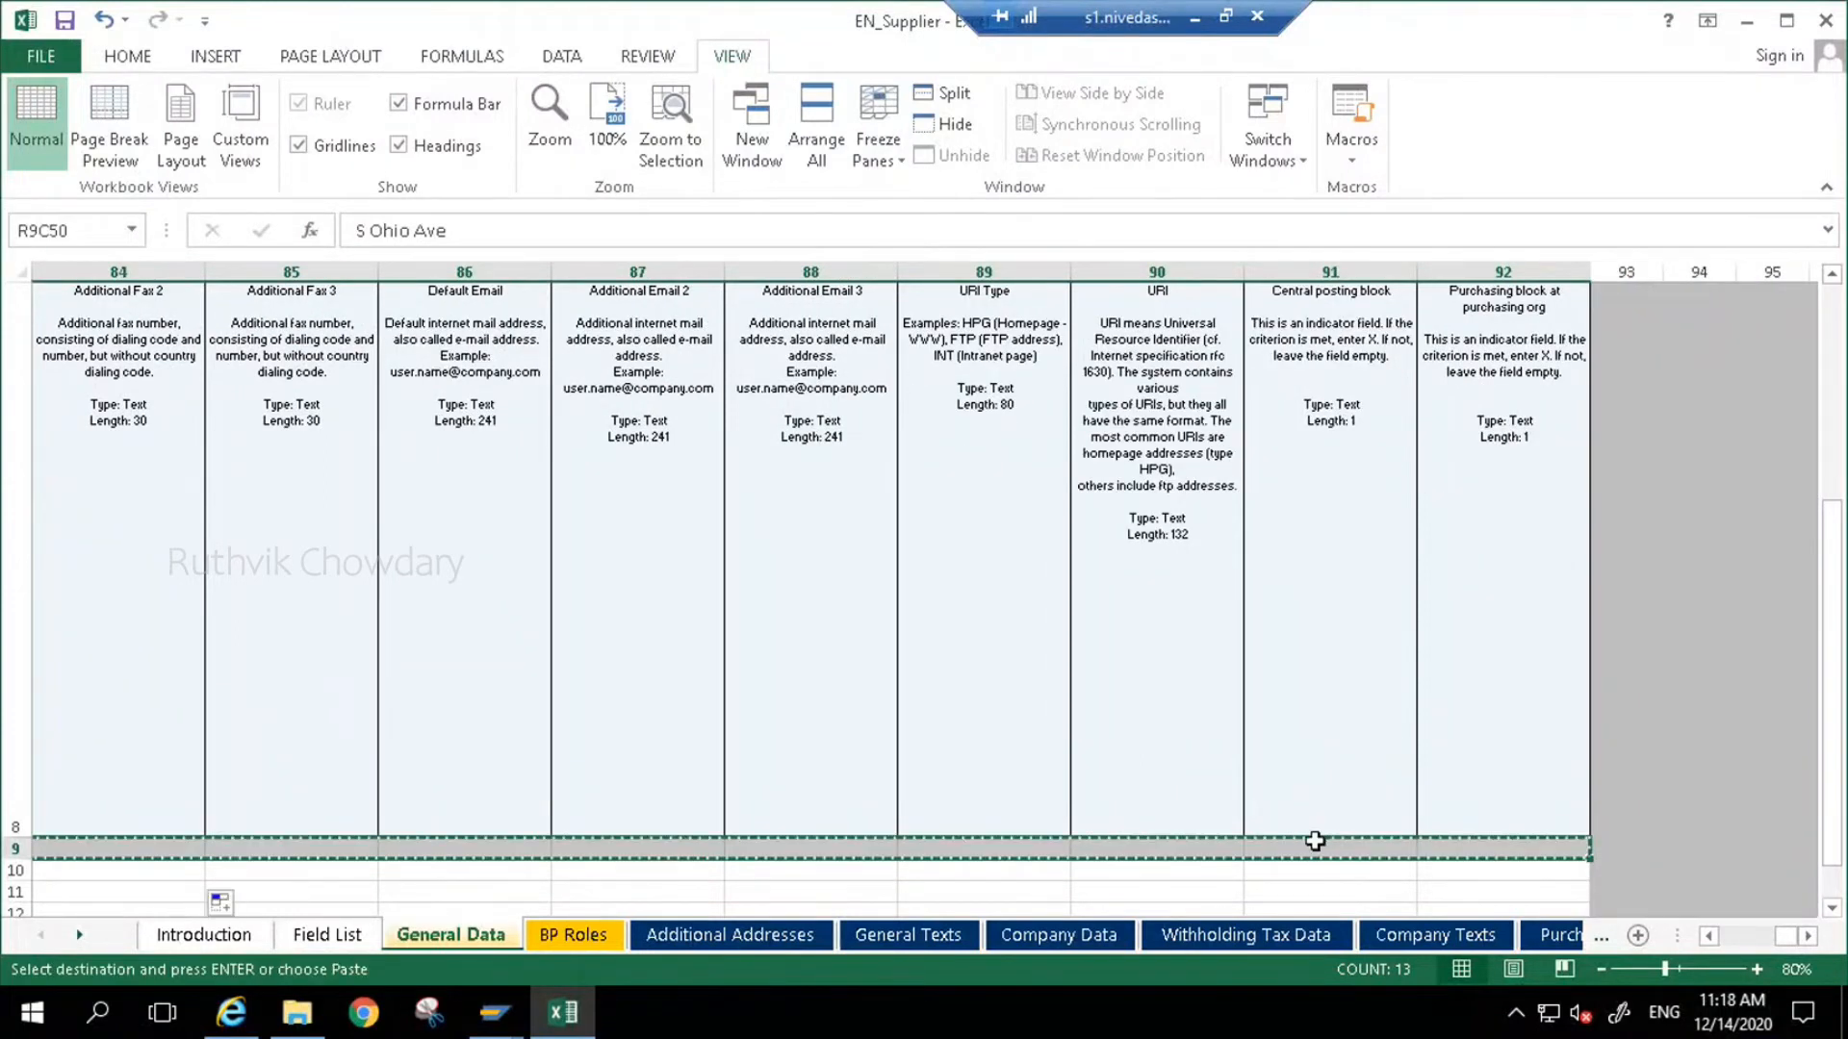
# - Paste the copied values into supplier rows 10 to 18 from the Street column and save the workbook, keeping the XML Spreadsheet 2003 format
pyautogui.press('Left')
pyautogui.scroll(-1, 693, 709)
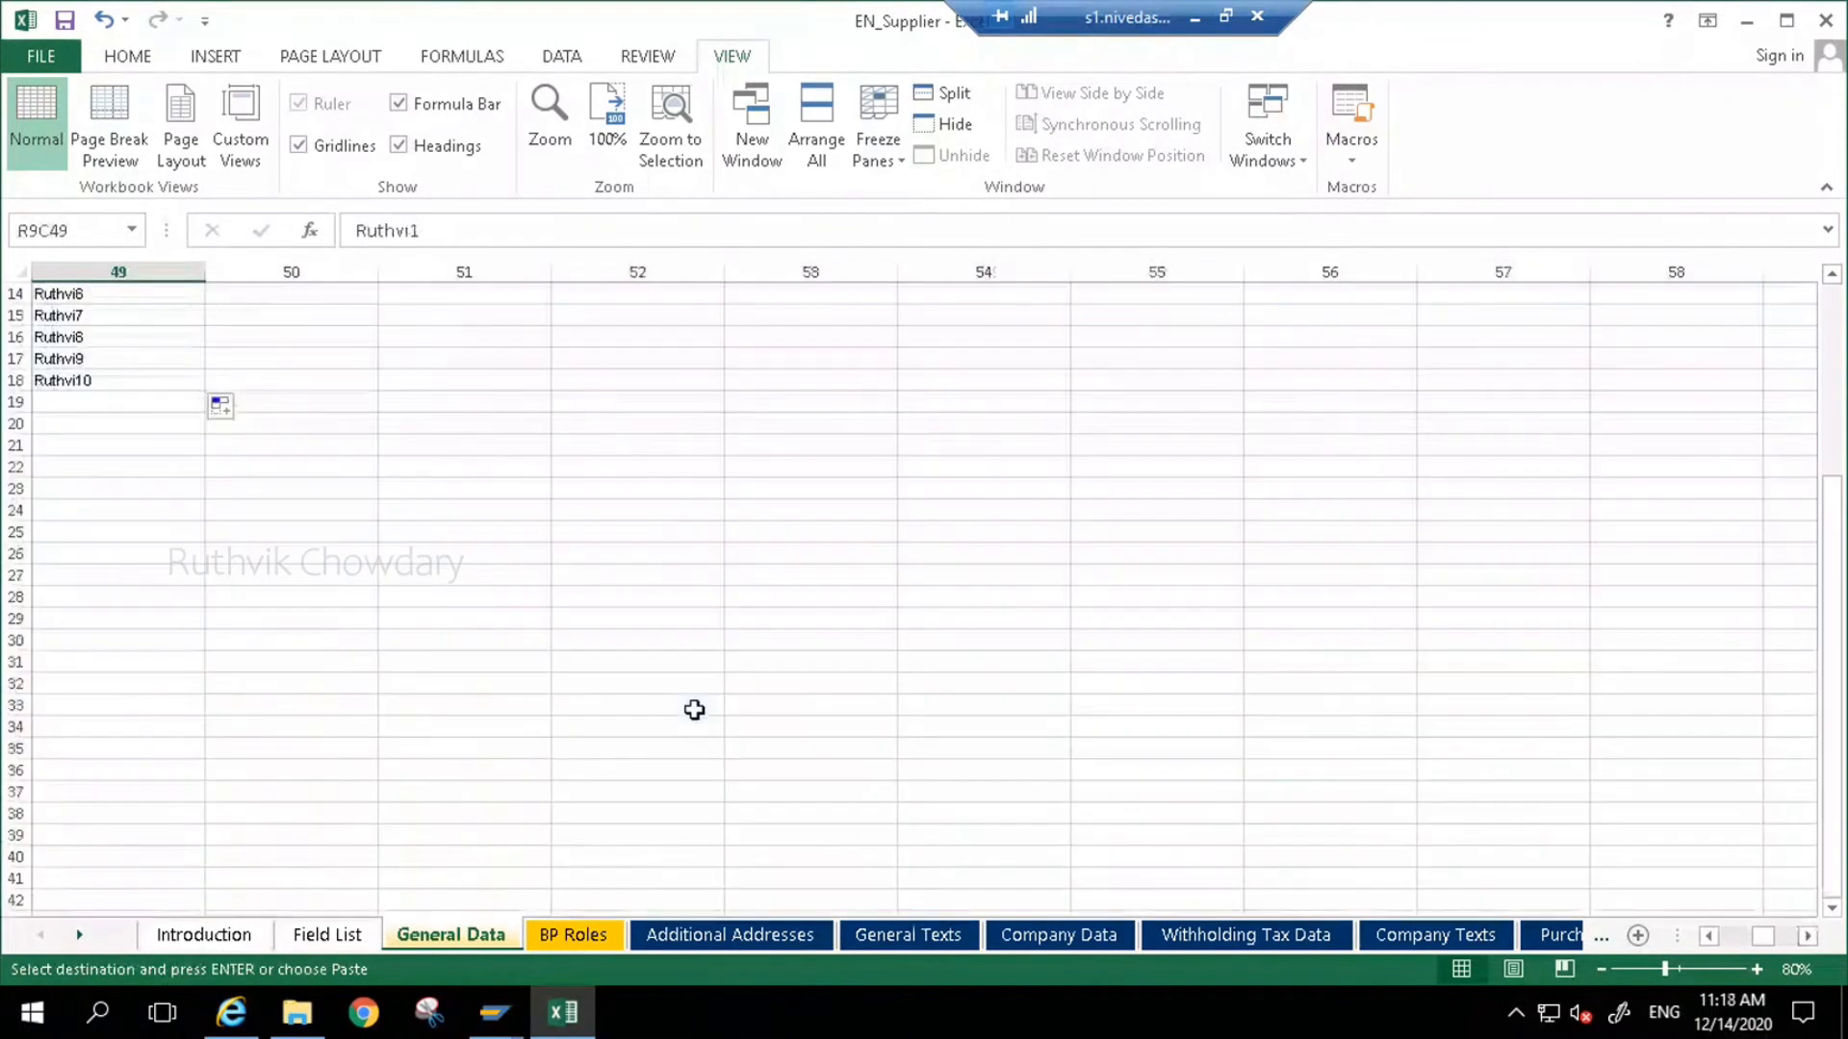
pyautogui.scroll(1, 416, 515)
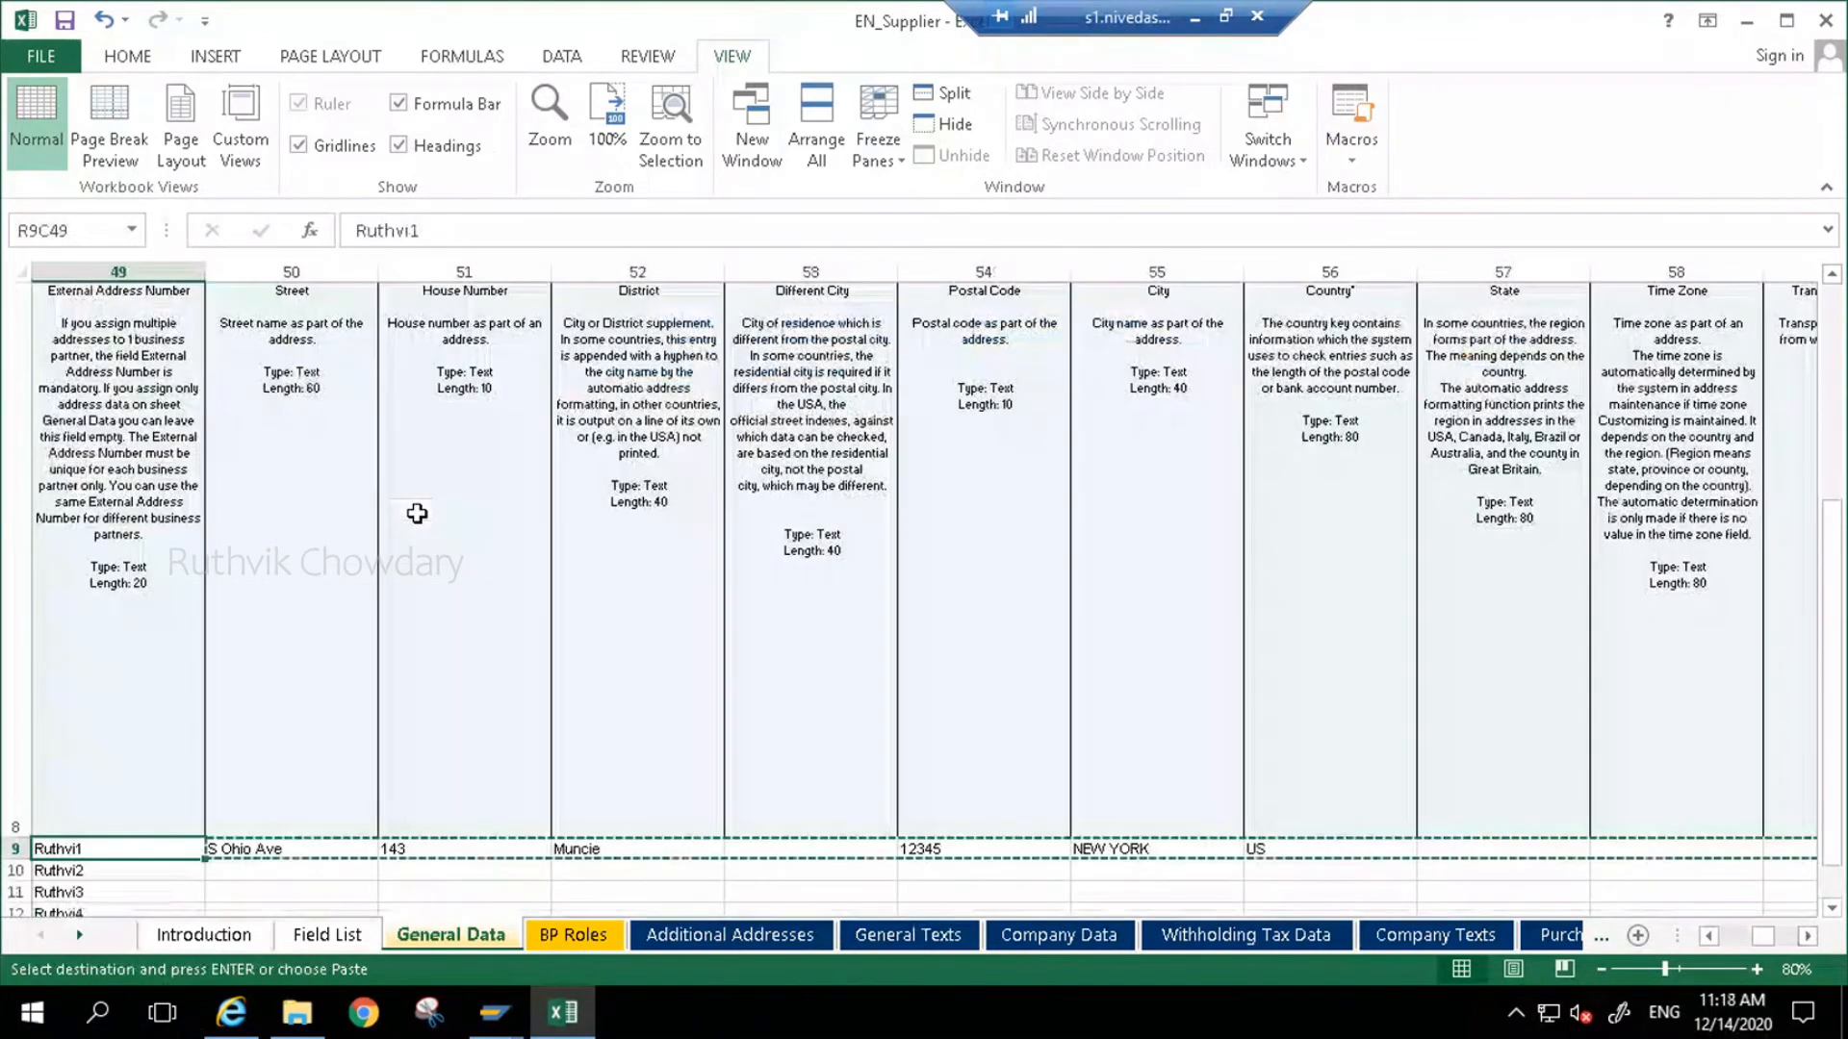
pyautogui.click(283, 871)
pyautogui.hotkey('shift', 'Down')
pyautogui.hotkey('shift', 'Down')
pyautogui.hotkey('shift', 'Down')
pyautogui.hotkey('shift', 'Down')
pyautogui.hotkey('shift', 'Down')
pyautogui.hotkey('shift', 'Down')
pyautogui.hotkey('shift', 'Down')
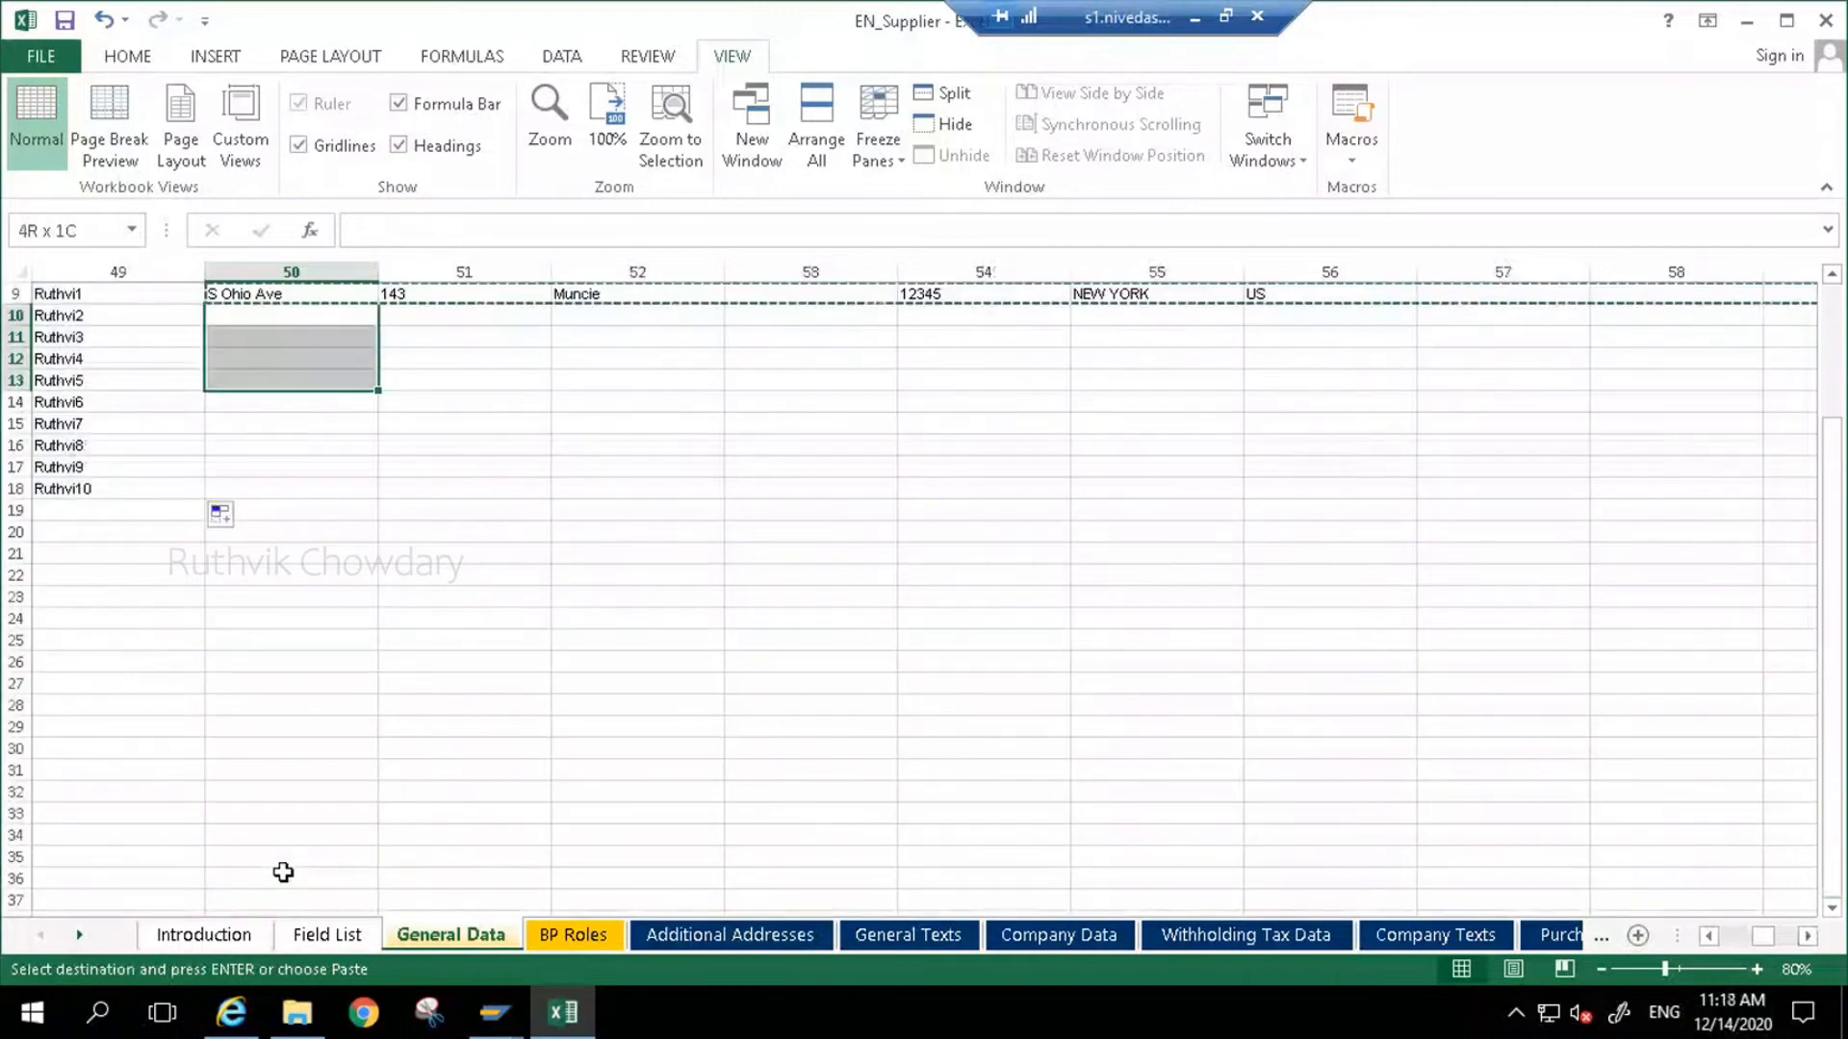
pyautogui.hotkey('shift', 'Down')
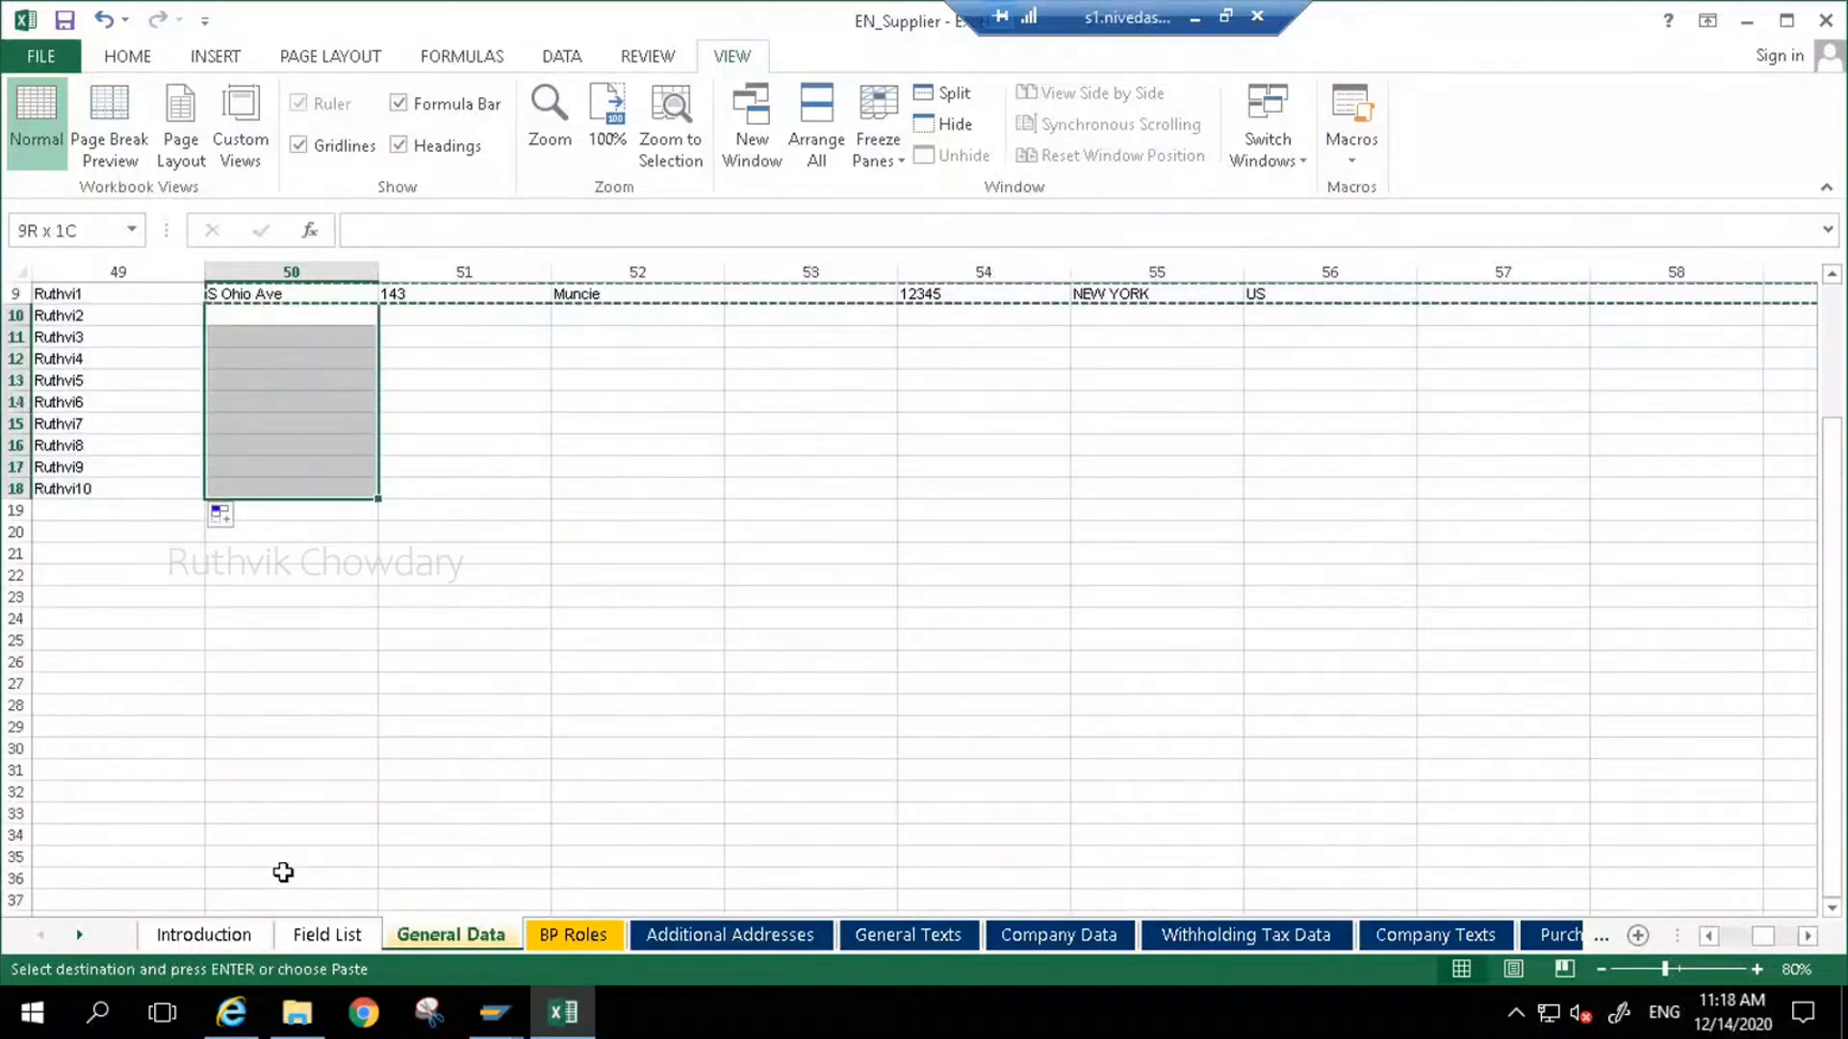
pyautogui.hotkey('ctrl', 'v')
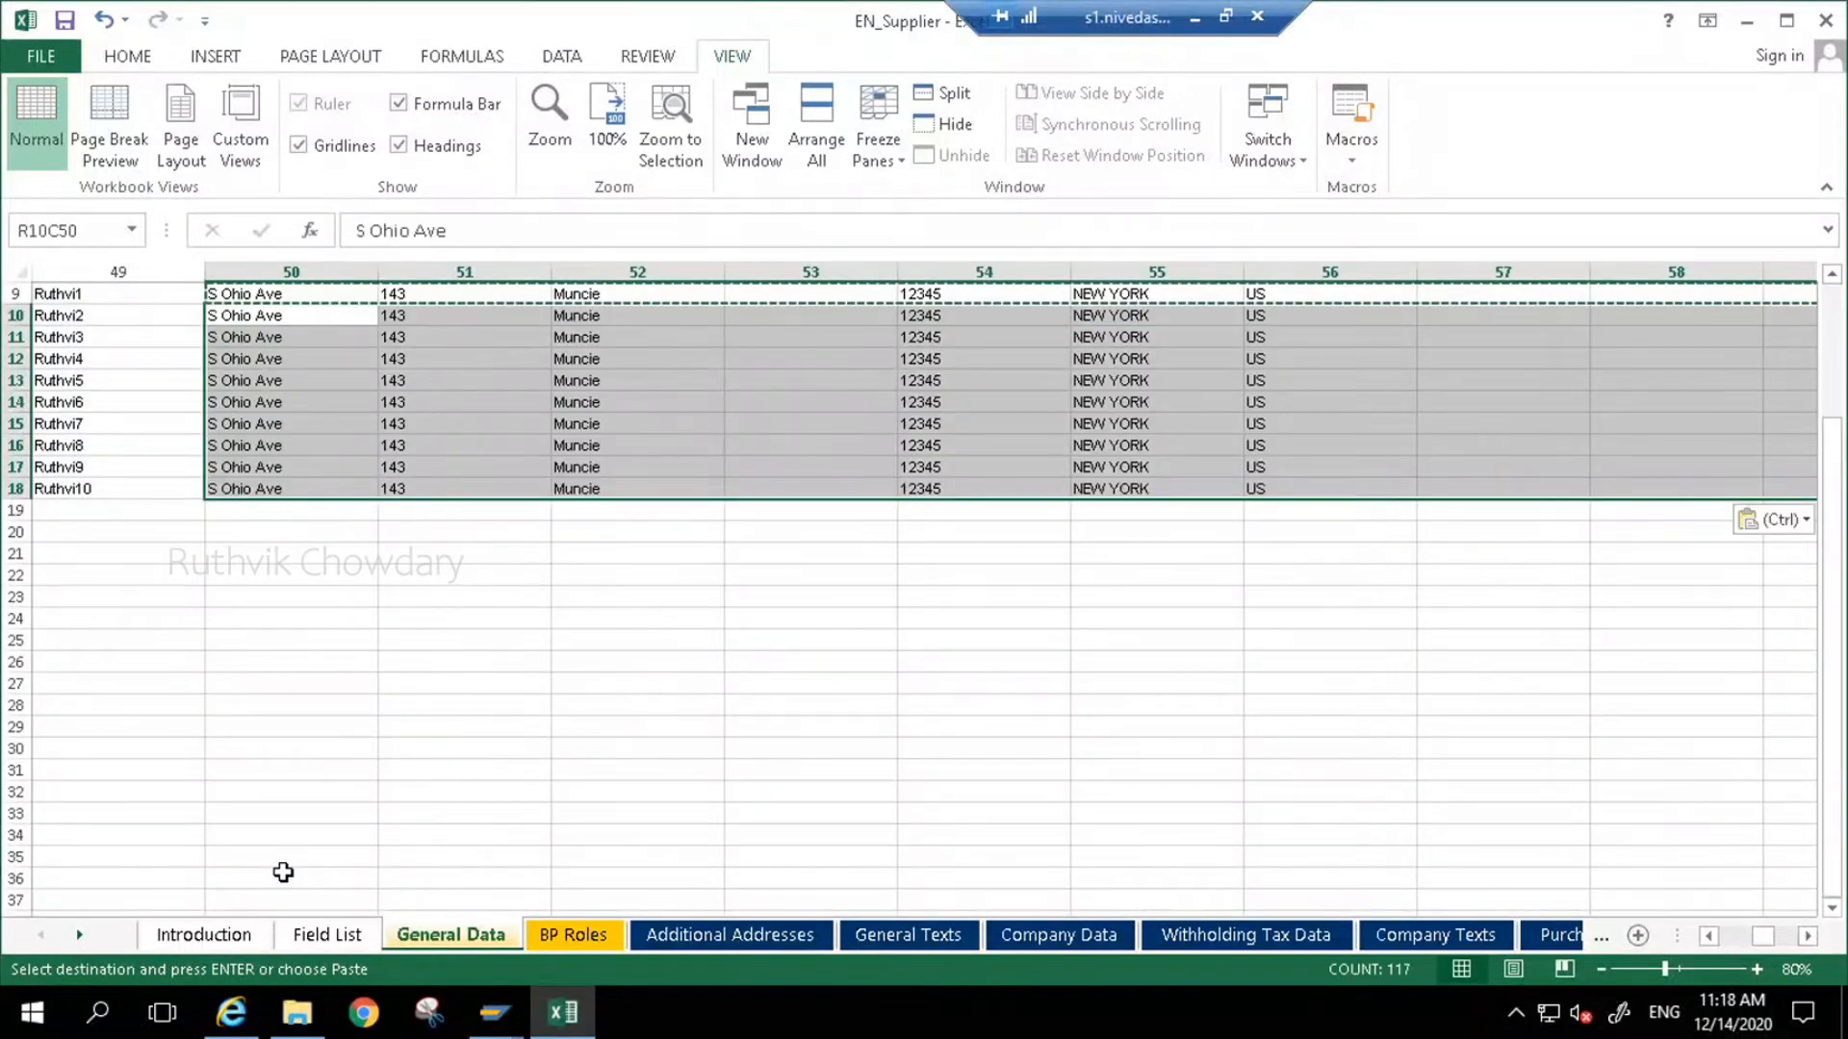
pyautogui.hotkey('ctrl', 's')
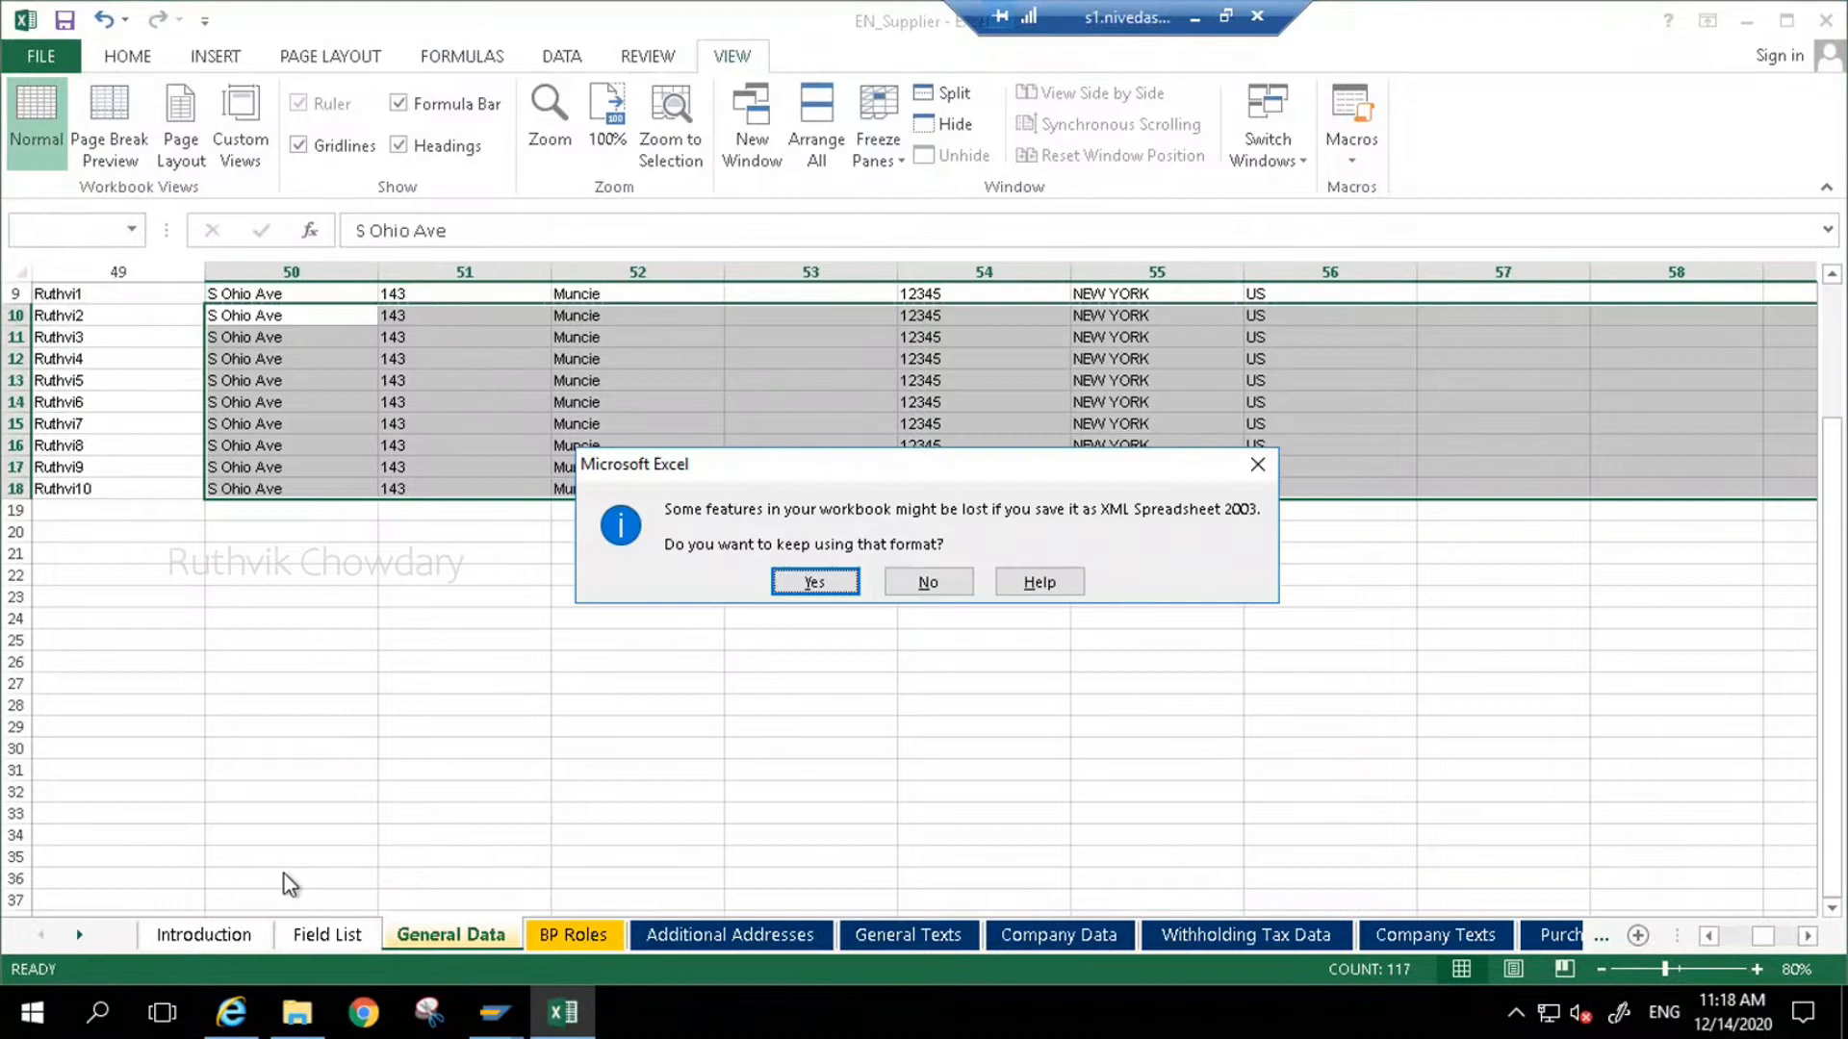
pyautogui.click(783, 583)
# - Return to the first columns of the General Data sheet and select the Vendor keys from row 9 down to the last supplier row
pyautogui.scroll(3, 385, 753)
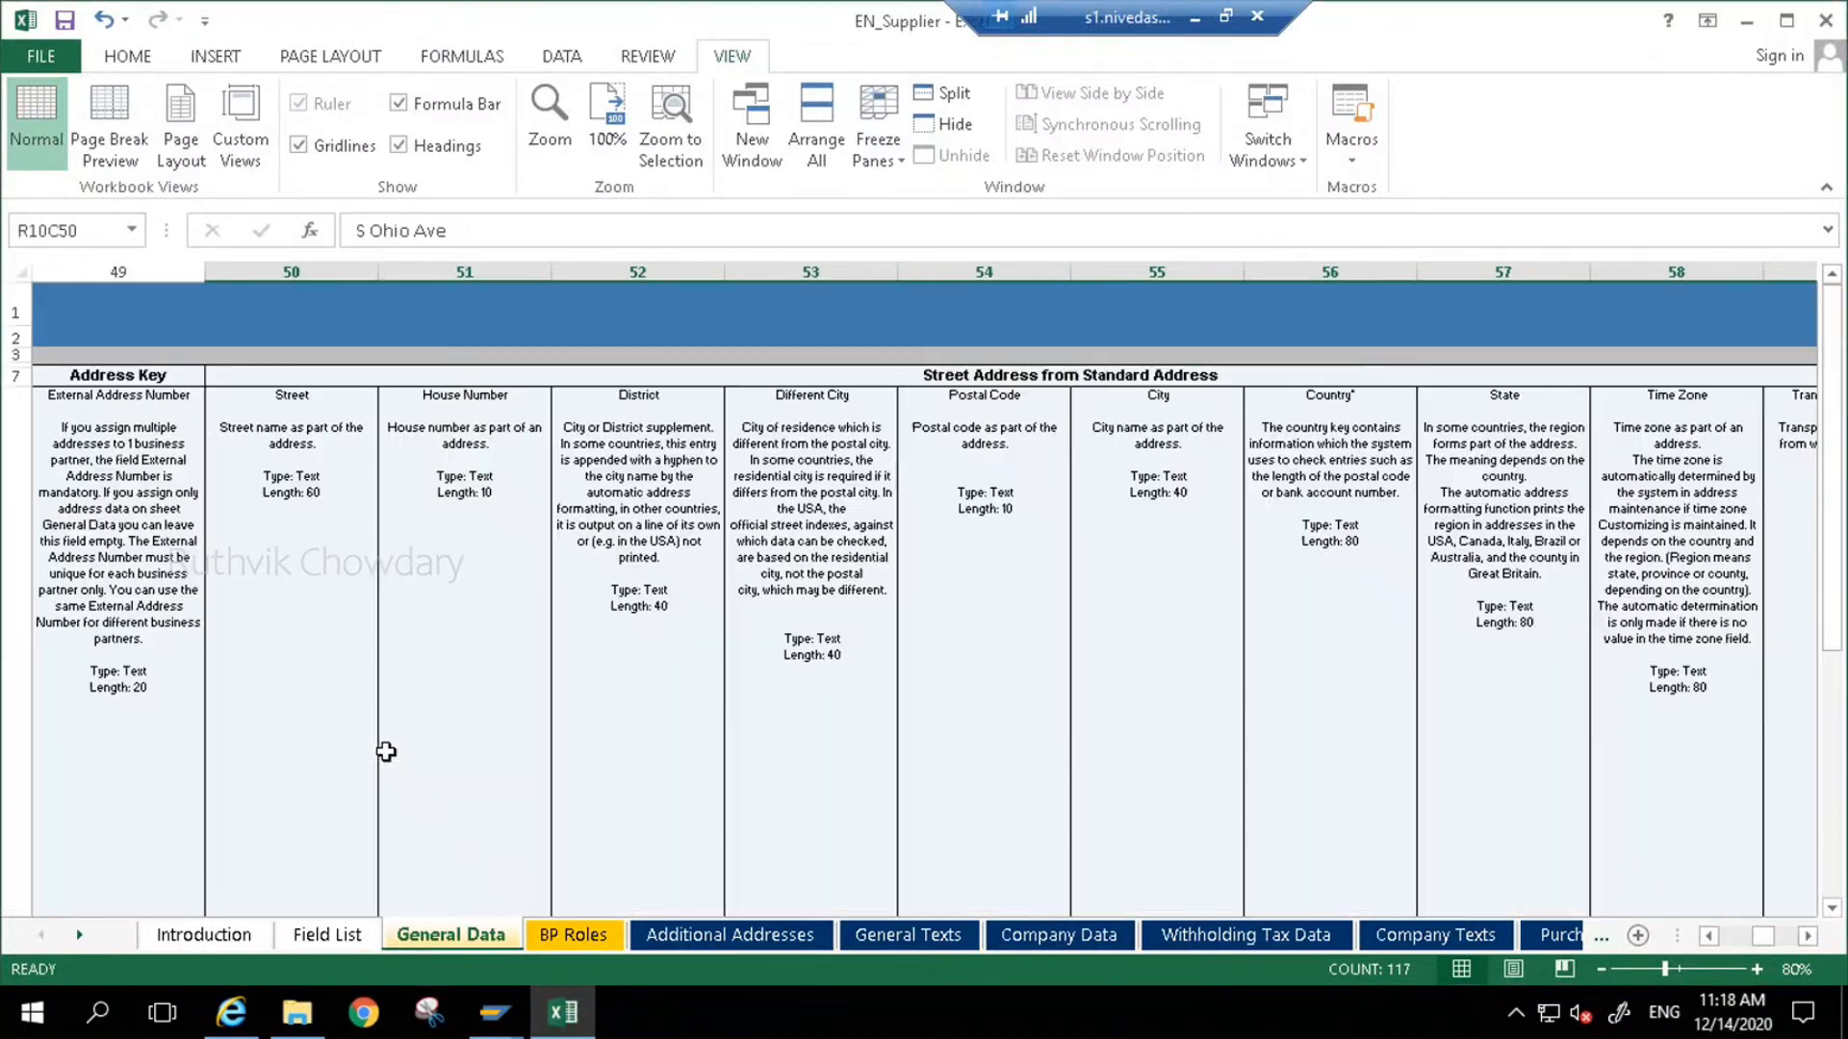
pyautogui.scroll(-3, 373, 686)
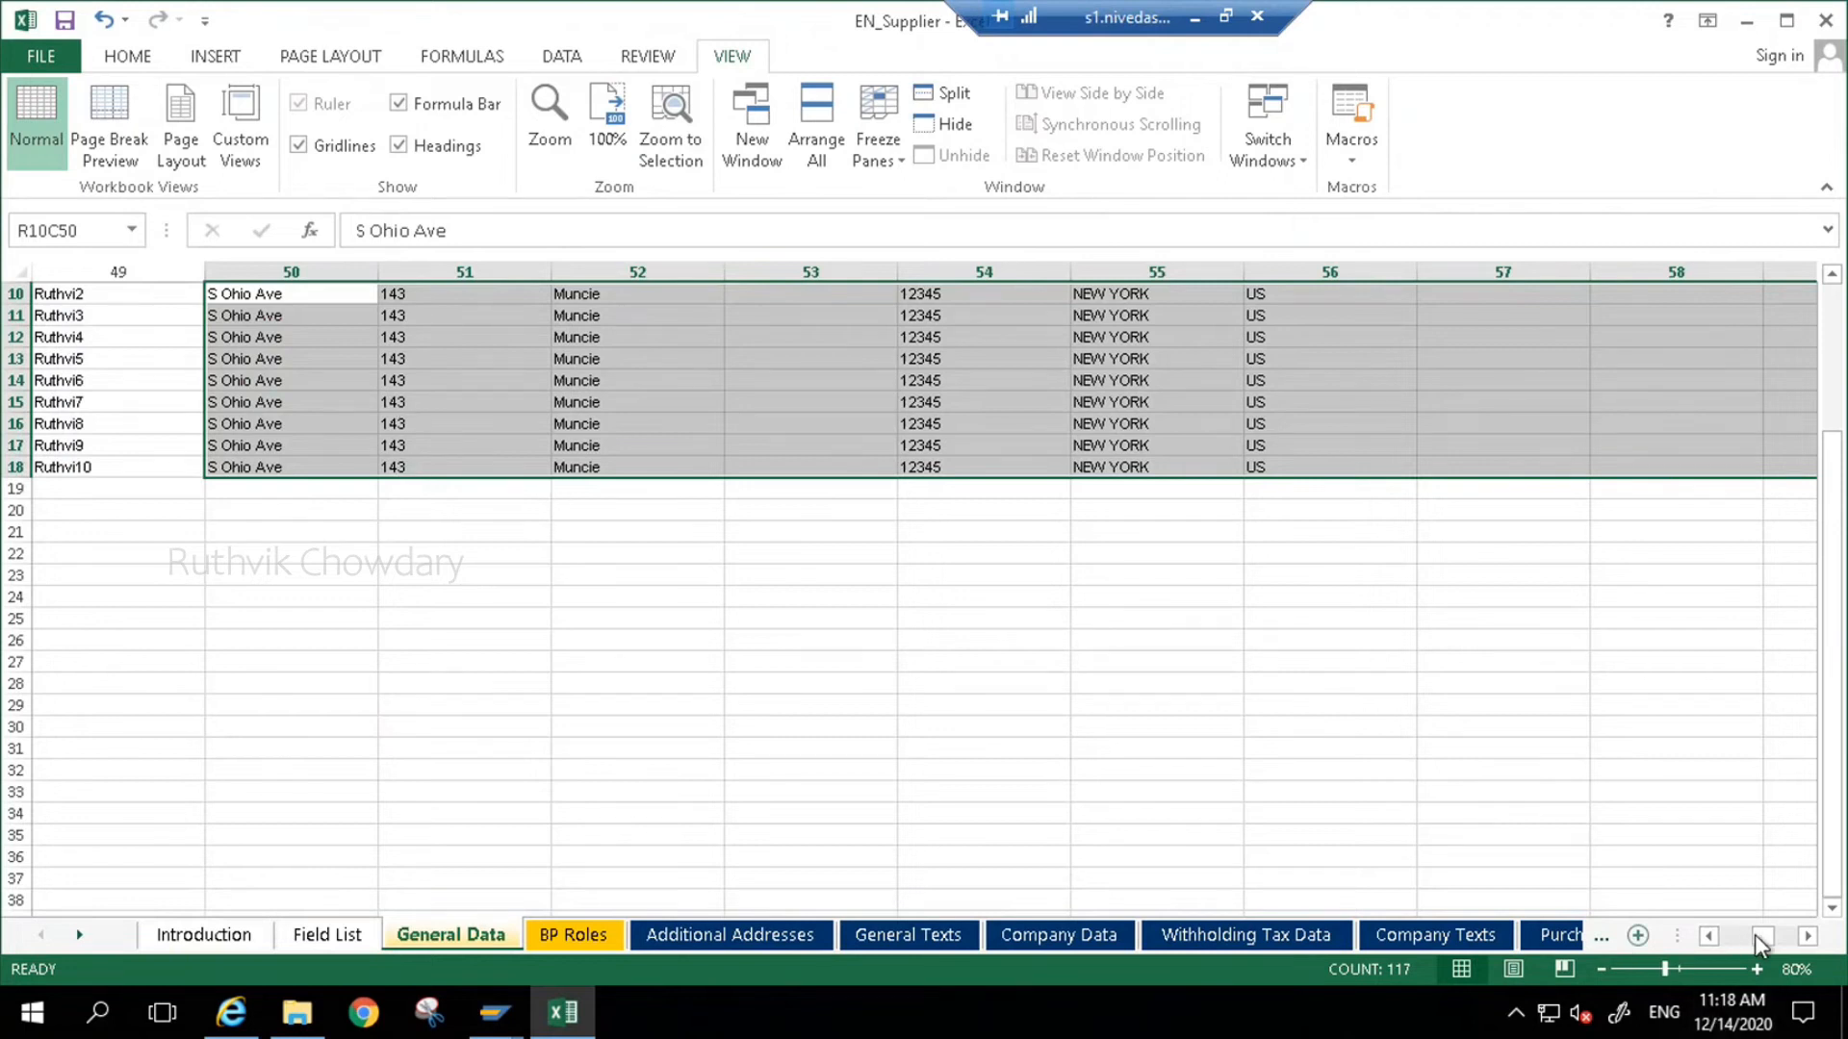
pyautogui.moveTo(1753, 933); pyautogui.dragTo(1723, 936)
pyautogui.scroll(3, 369, 562)
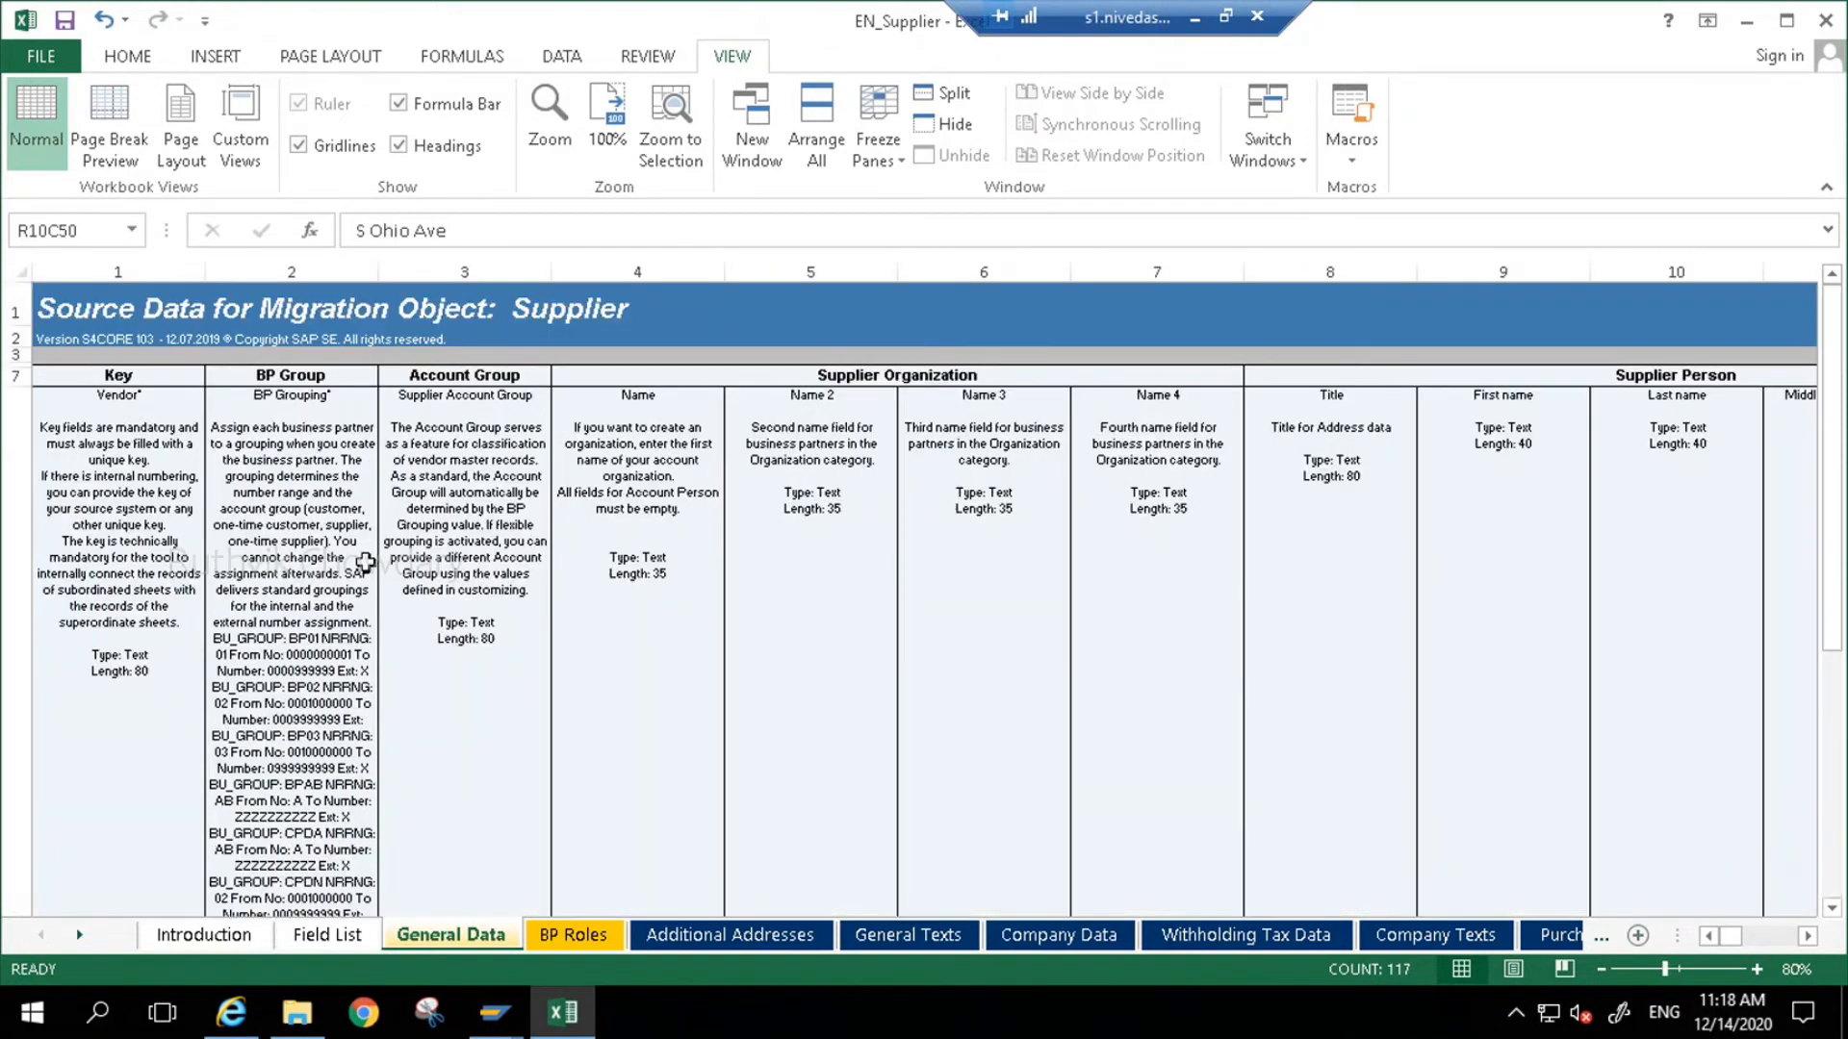
pyautogui.scroll(-1, 366, 563)
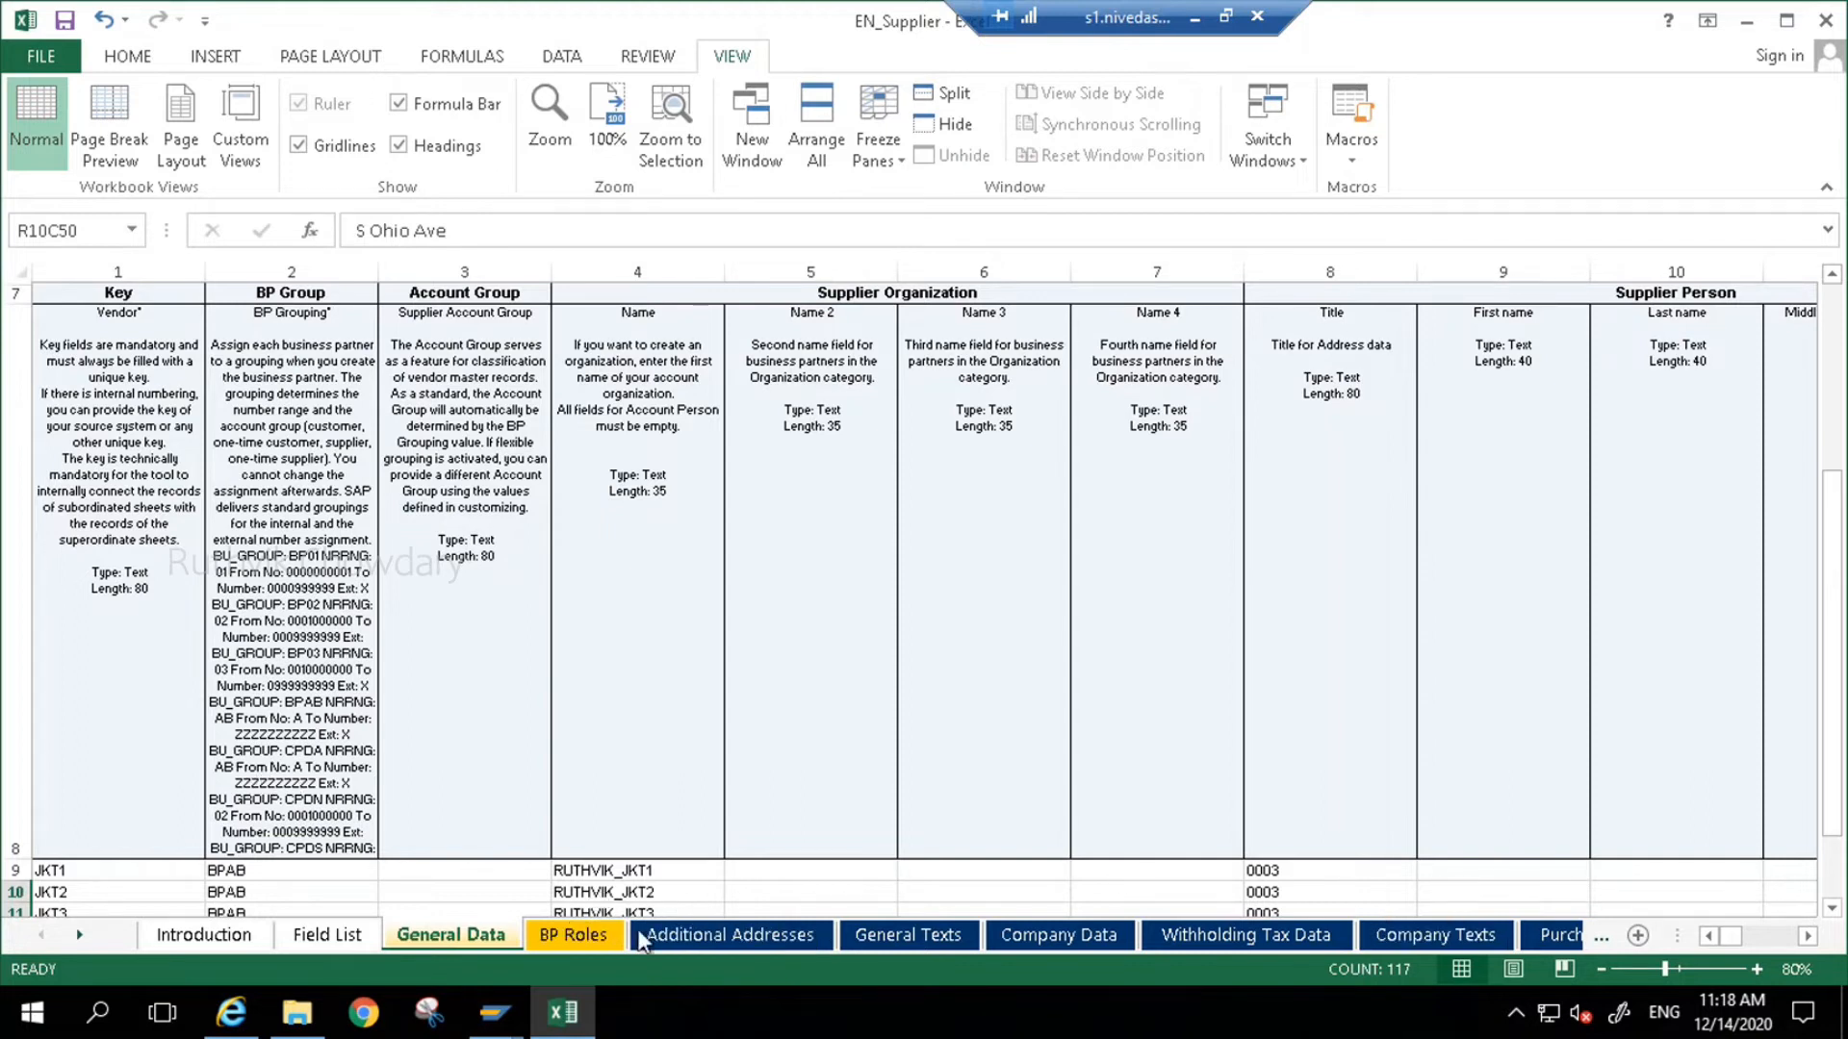
pyautogui.click(128, 870)
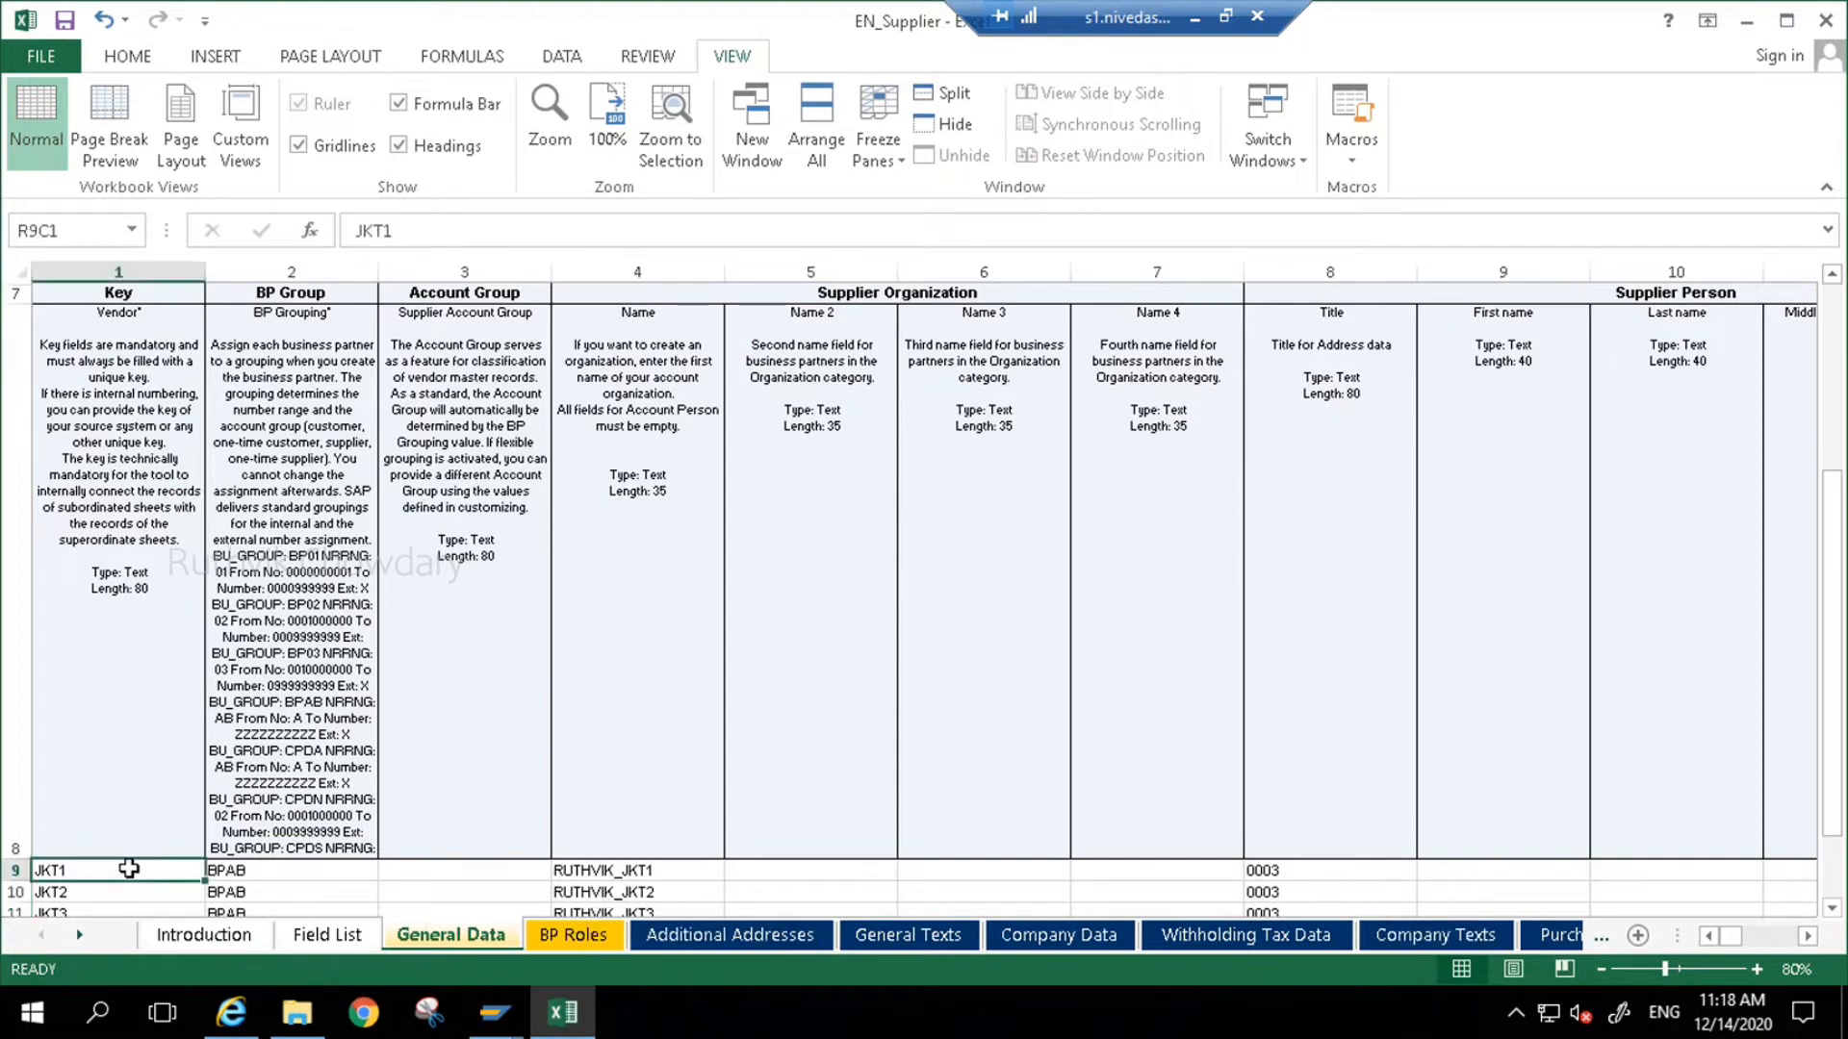
pyautogui.hotkey('shift', 'Down')
pyautogui.hotkey('ctrl', 'shift', 'Down')
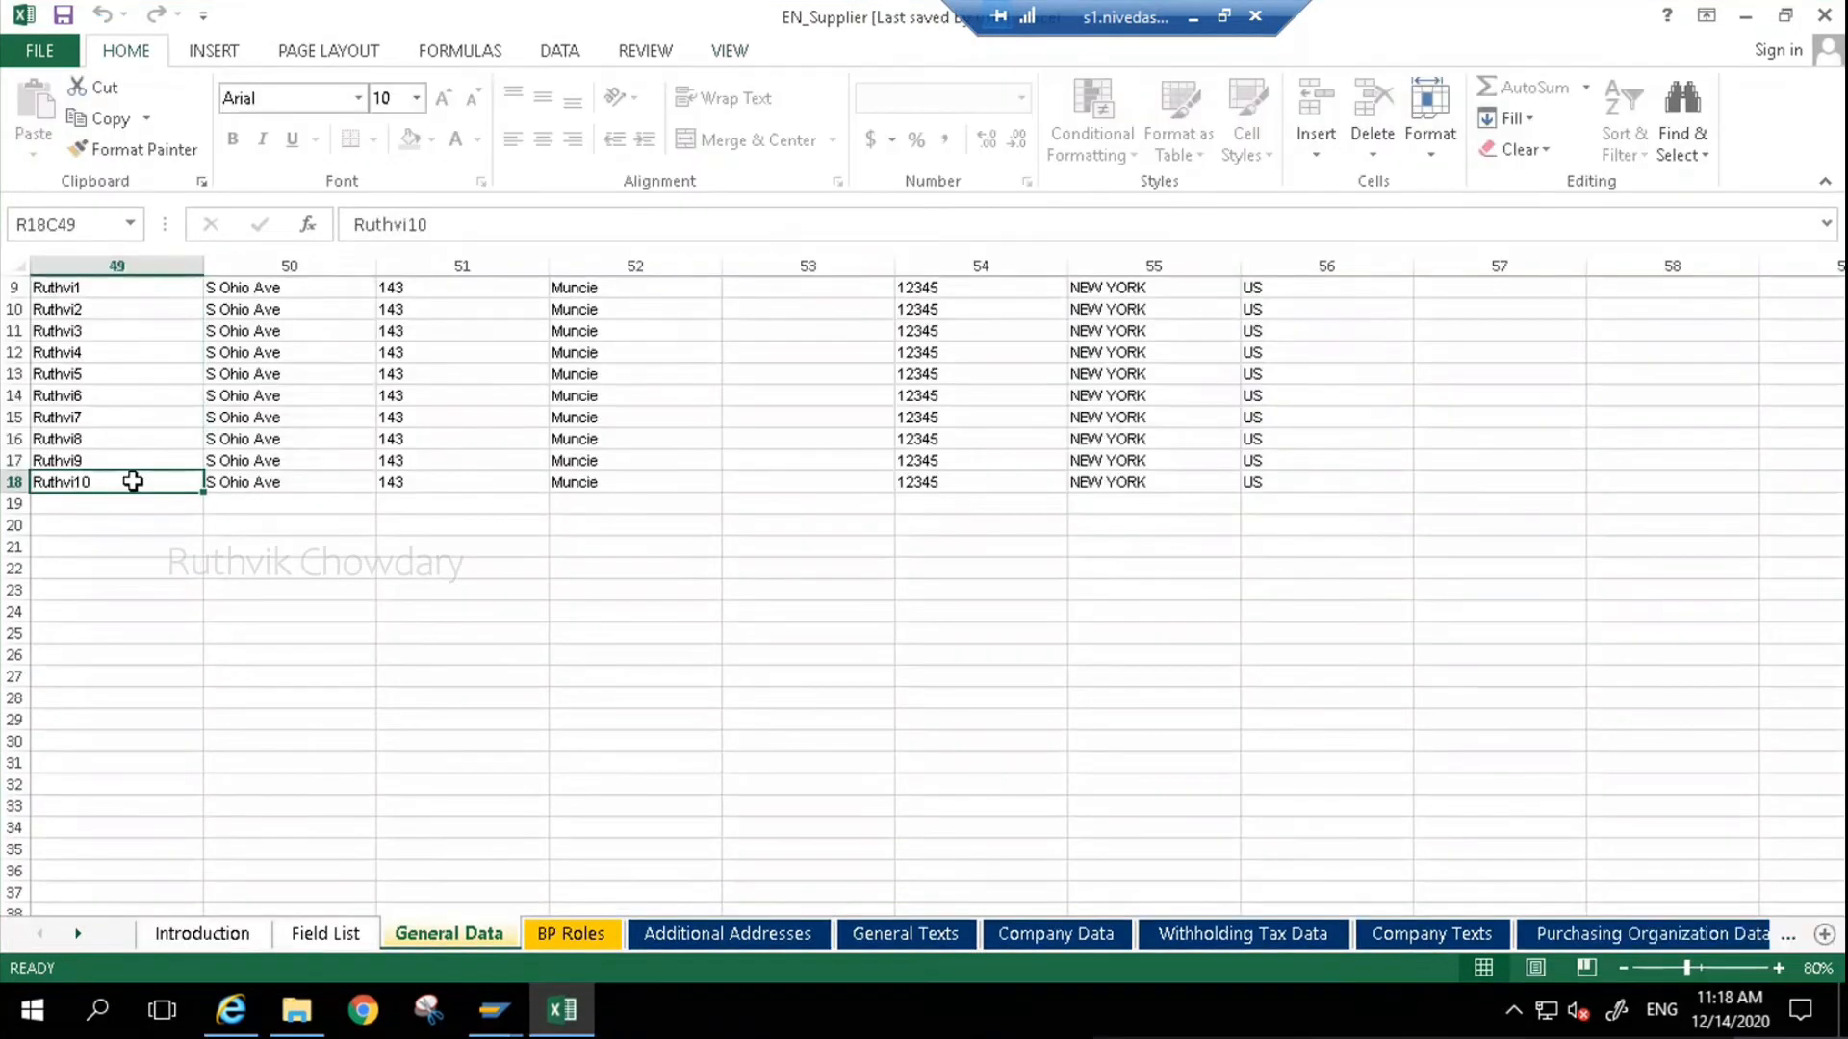
# - Copy the ten External Address Numbers from the General Data sheet into the Vendor column of the BP Roles sheet, starting at row 9
pyautogui.hotkey('ctrl', 'shift', 'Up')
pyautogui.hotkey('shift', 'Down')
pyautogui.hotkey('shift', 'Down')
pyautogui.hotkey('shift', 'Down')
pyautogui.hotkey('shift', 'Down')
pyautogui.hotkey('shift', 'Up')
pyautogui.hotkey('shift', 'Up')
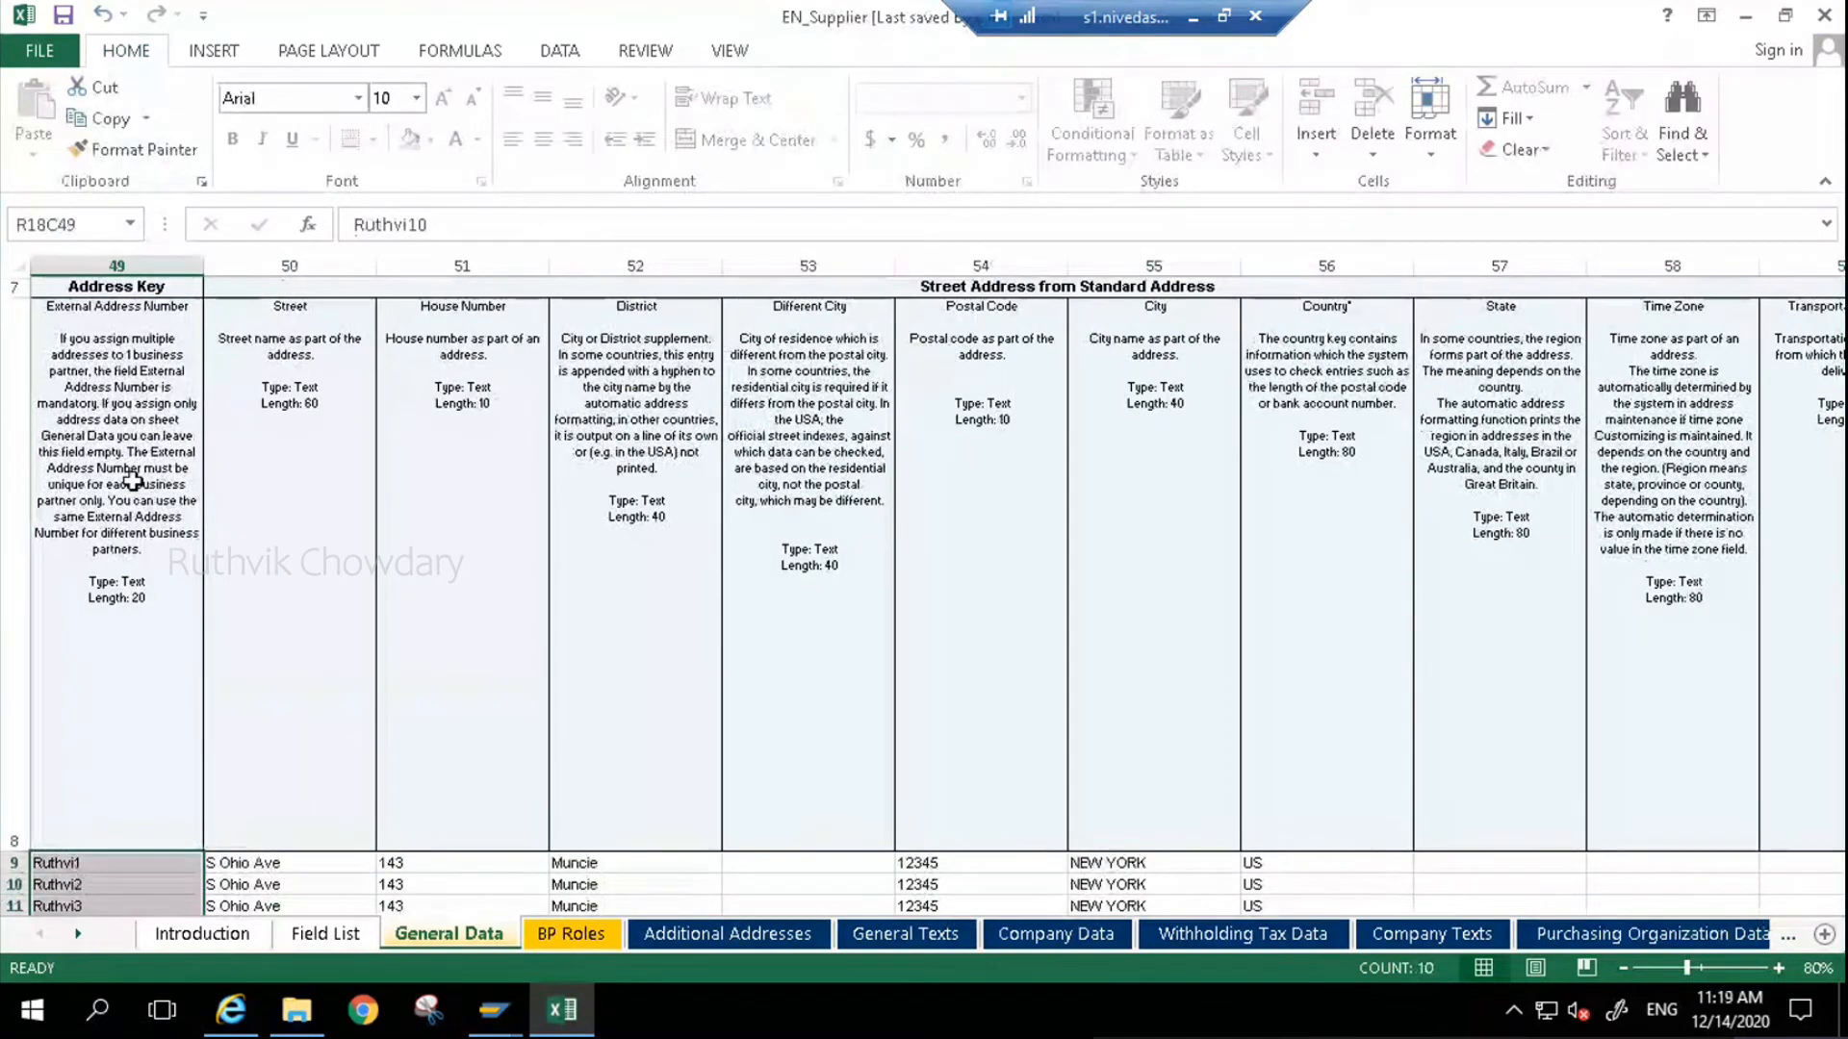
pyautogui.hotkey('ctrl', 'c')
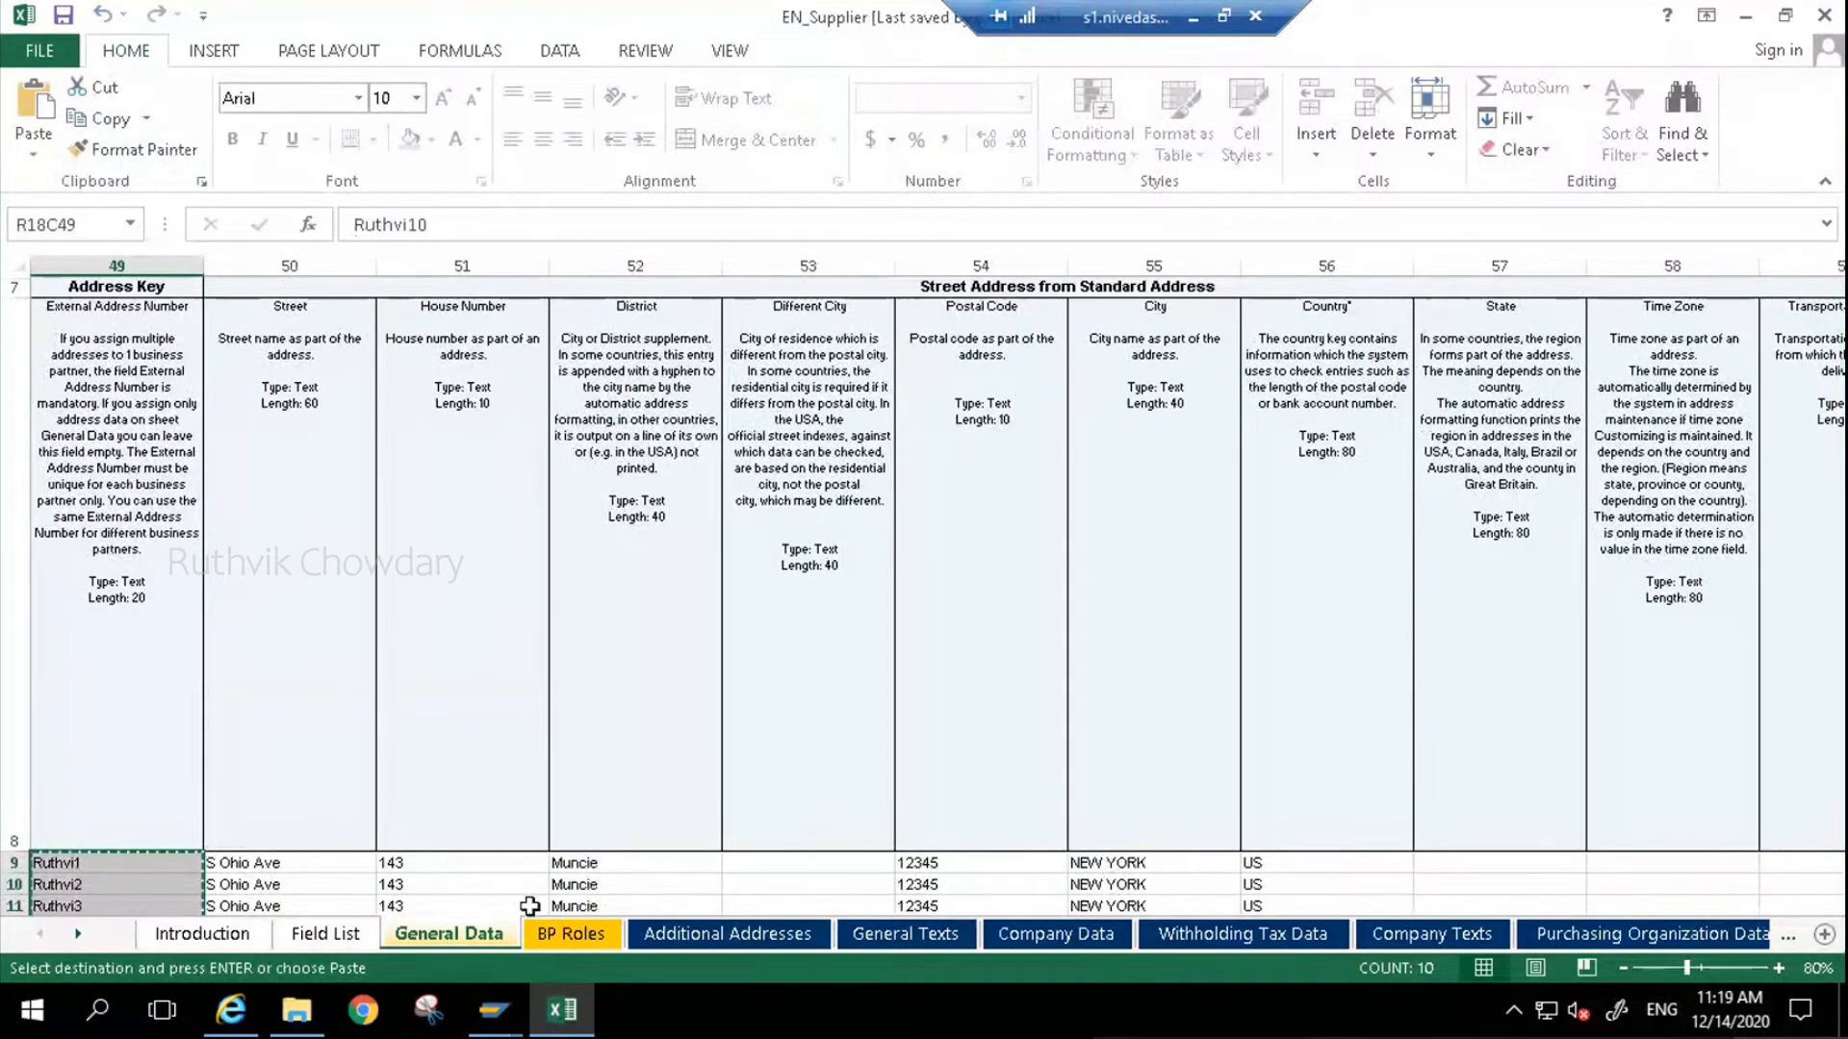
pyautogui.click(548, 945)
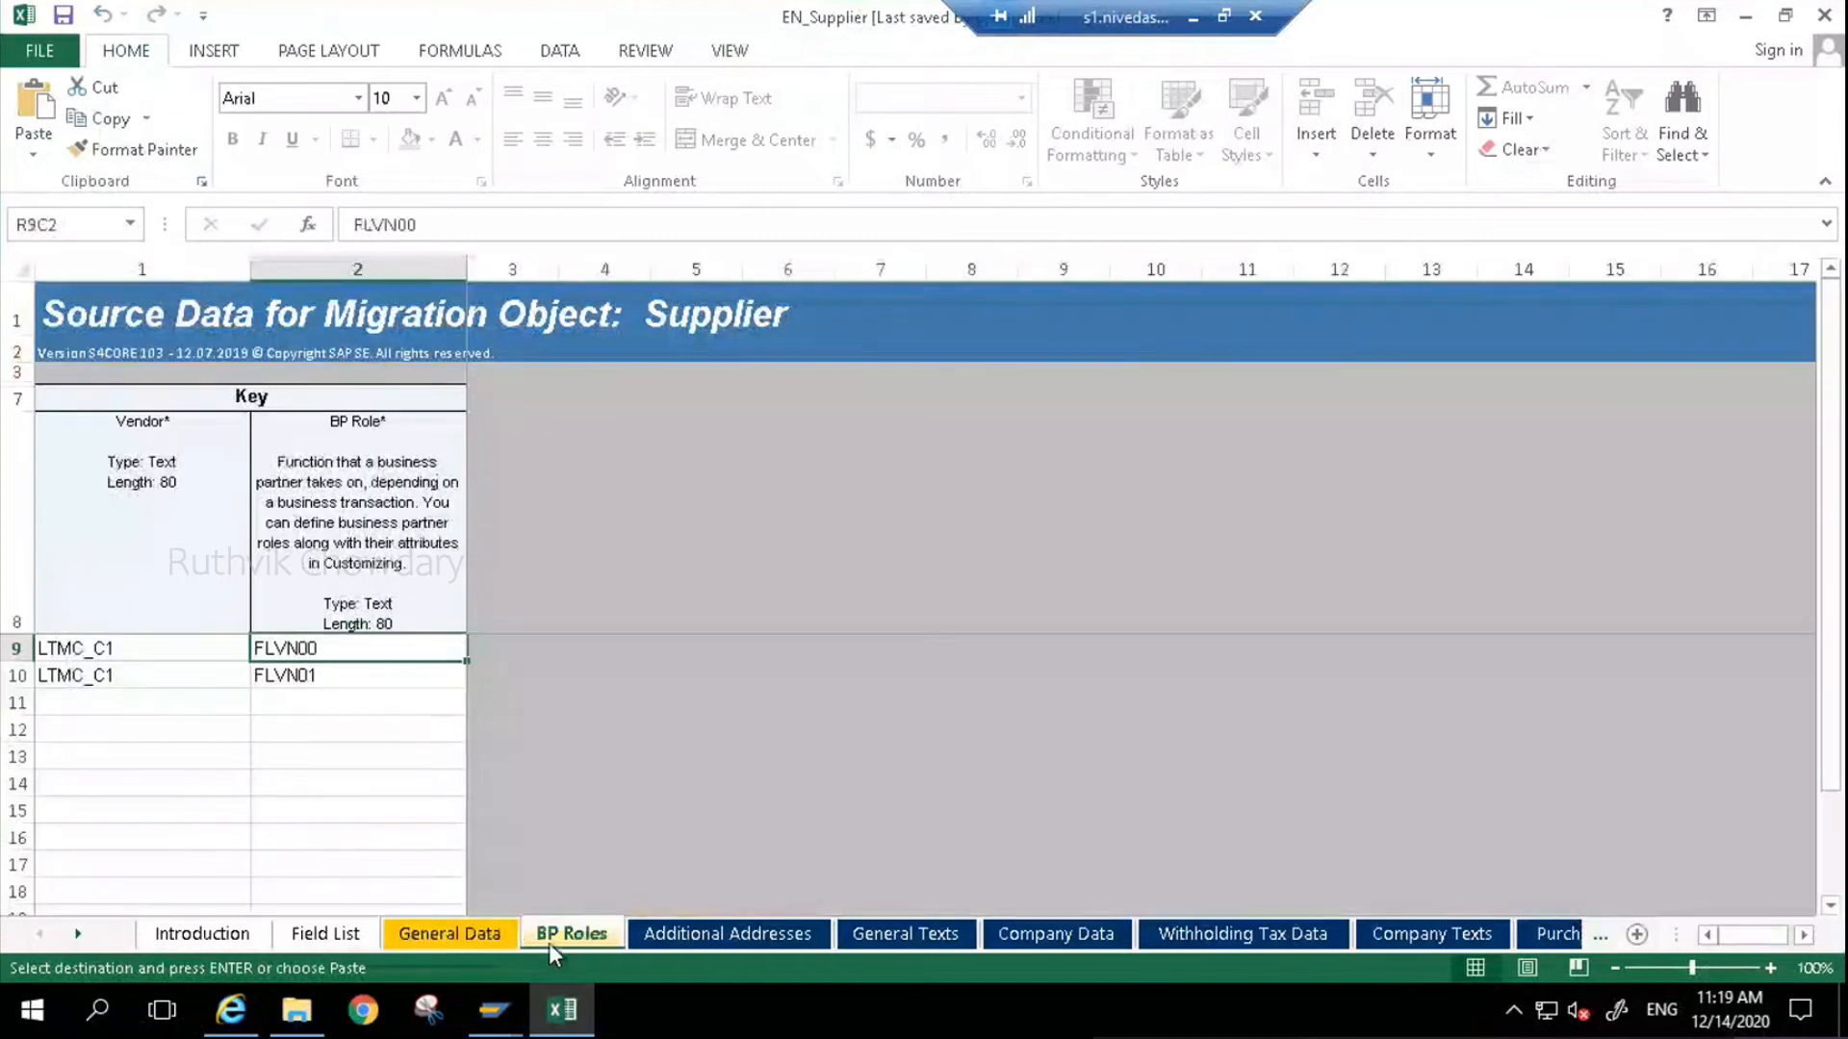
pyautogui.click(193, 648)
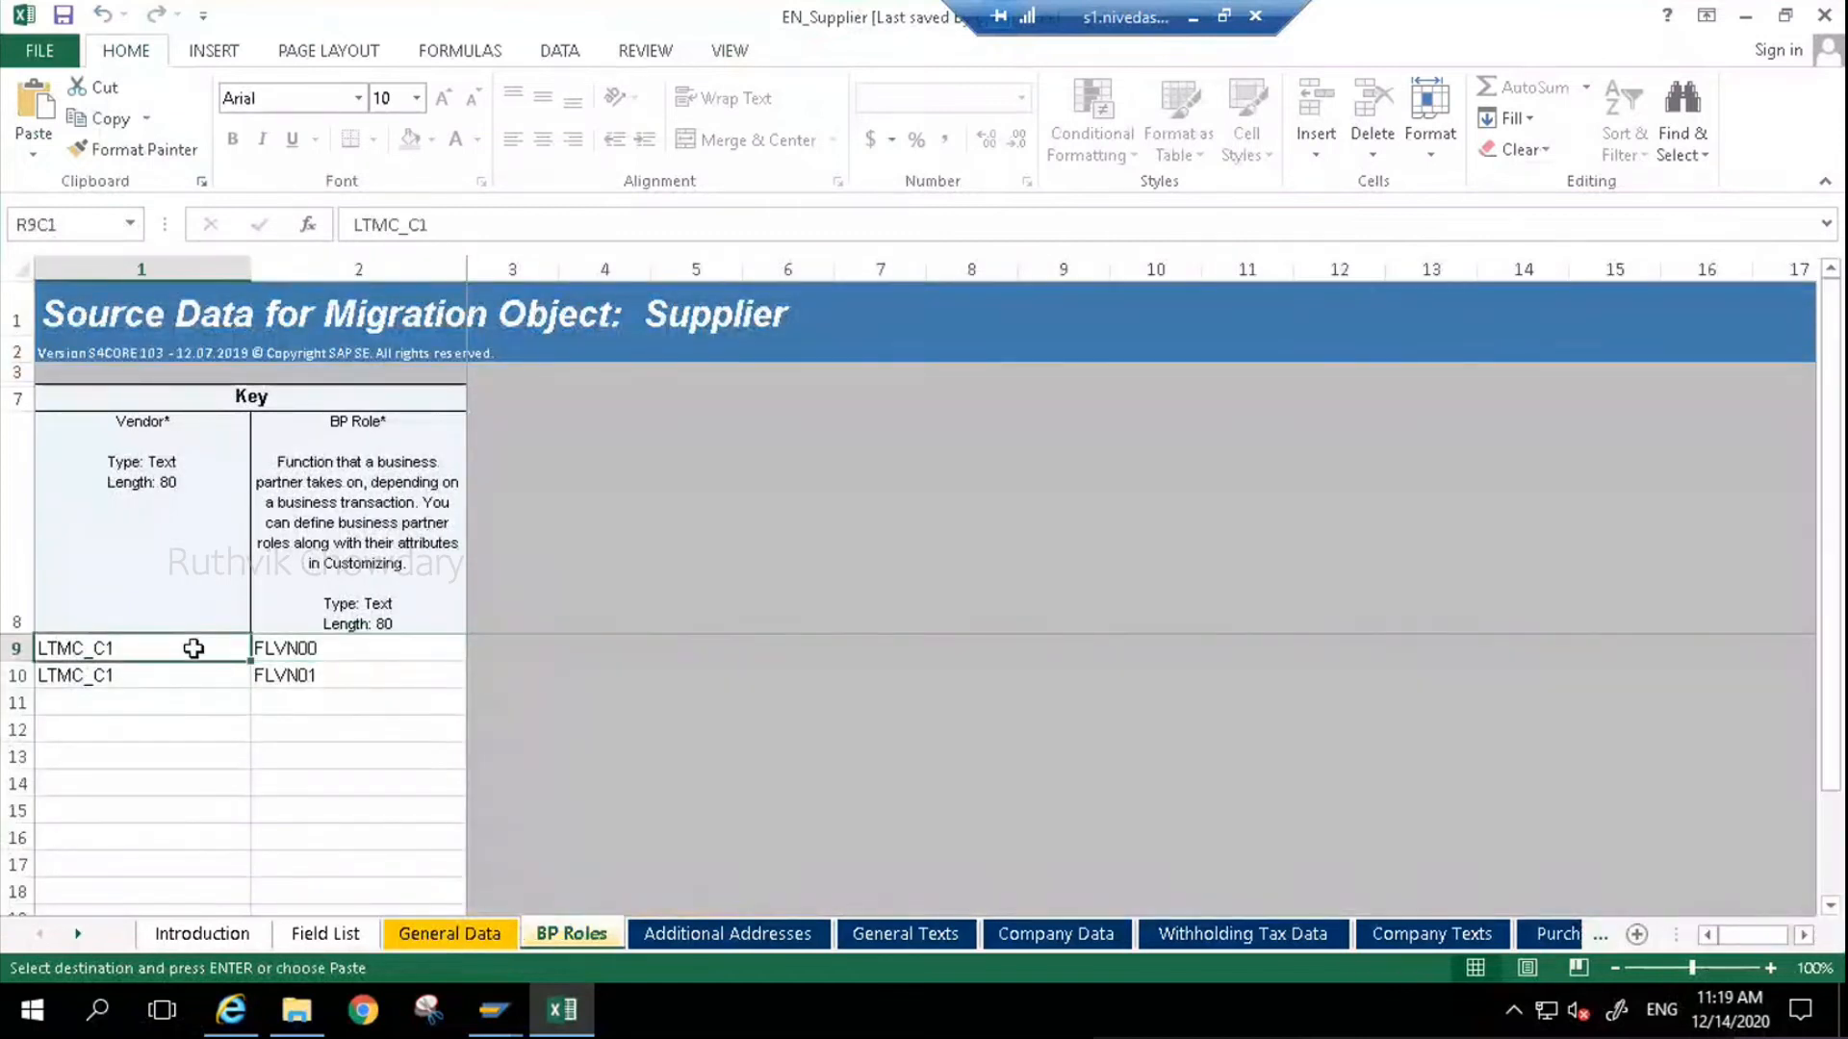
pyautogui.hotkey('ctrl', 'v')
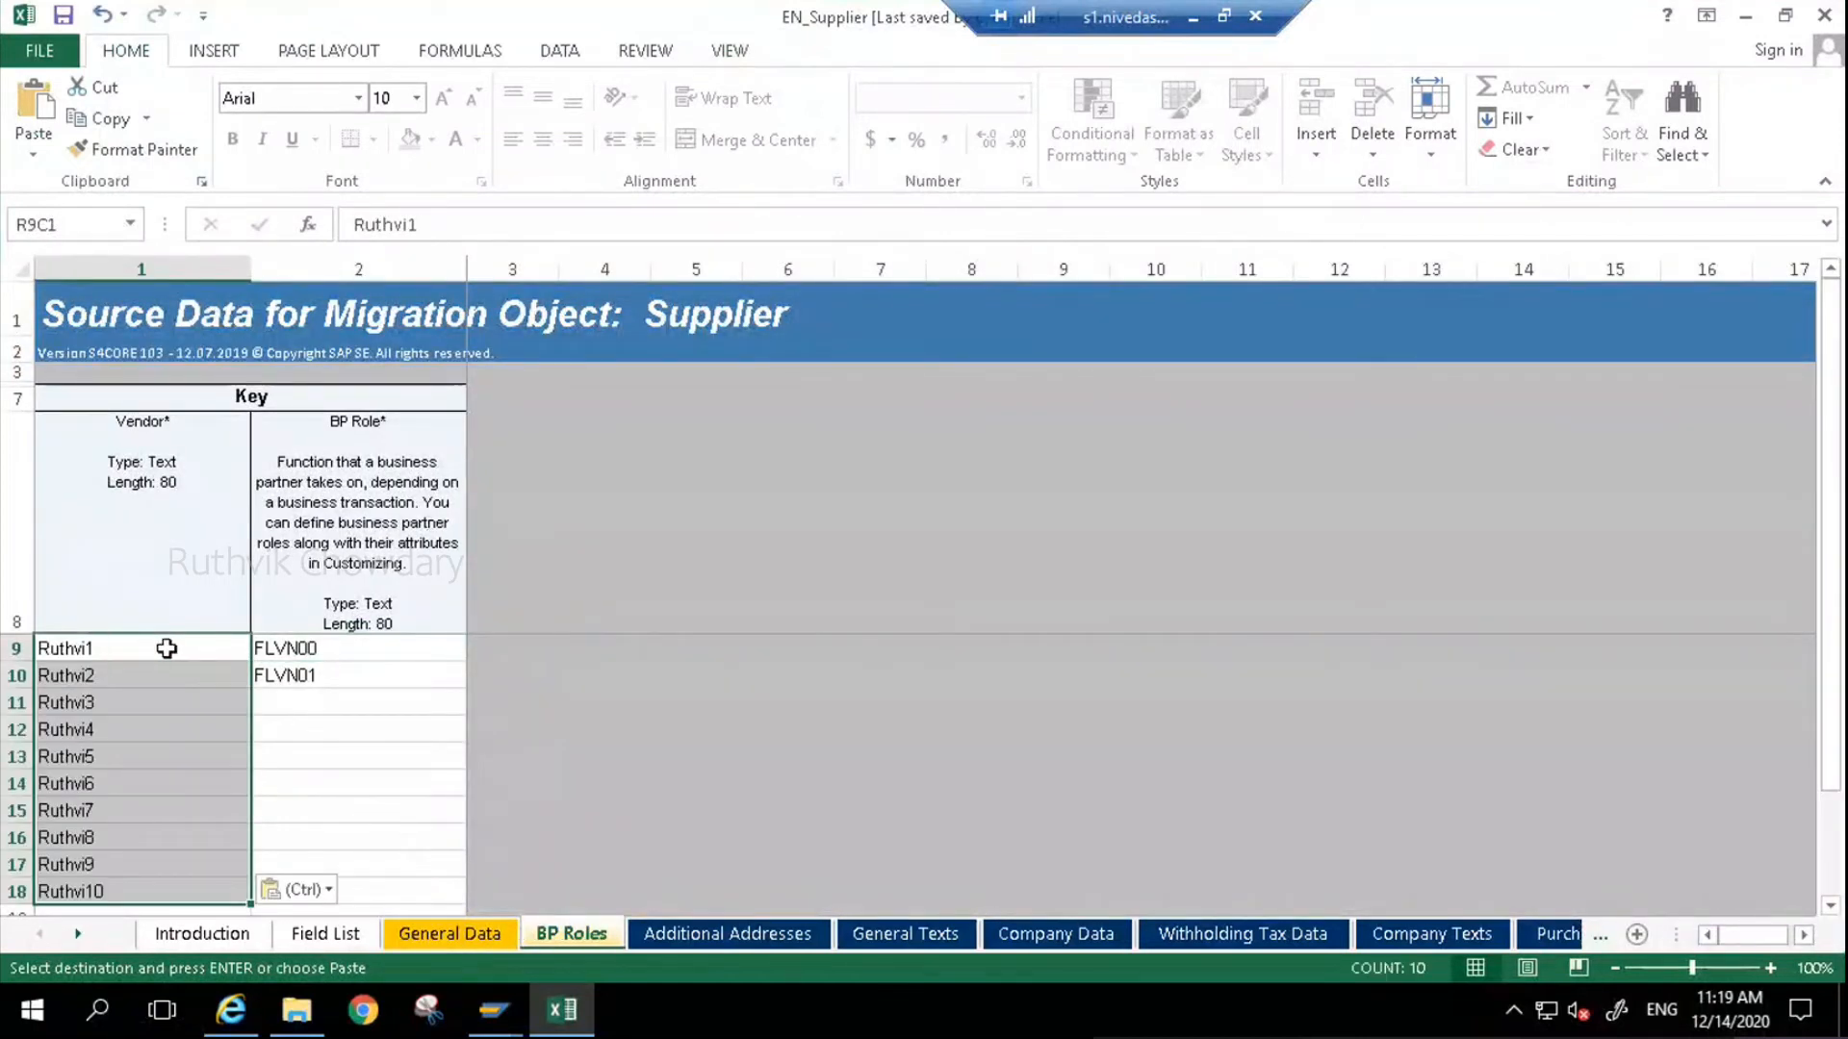
# - Fill BP Role FLVN00 from row 9 down to row 18 as identical copies
pyautogui.click(345, 648)
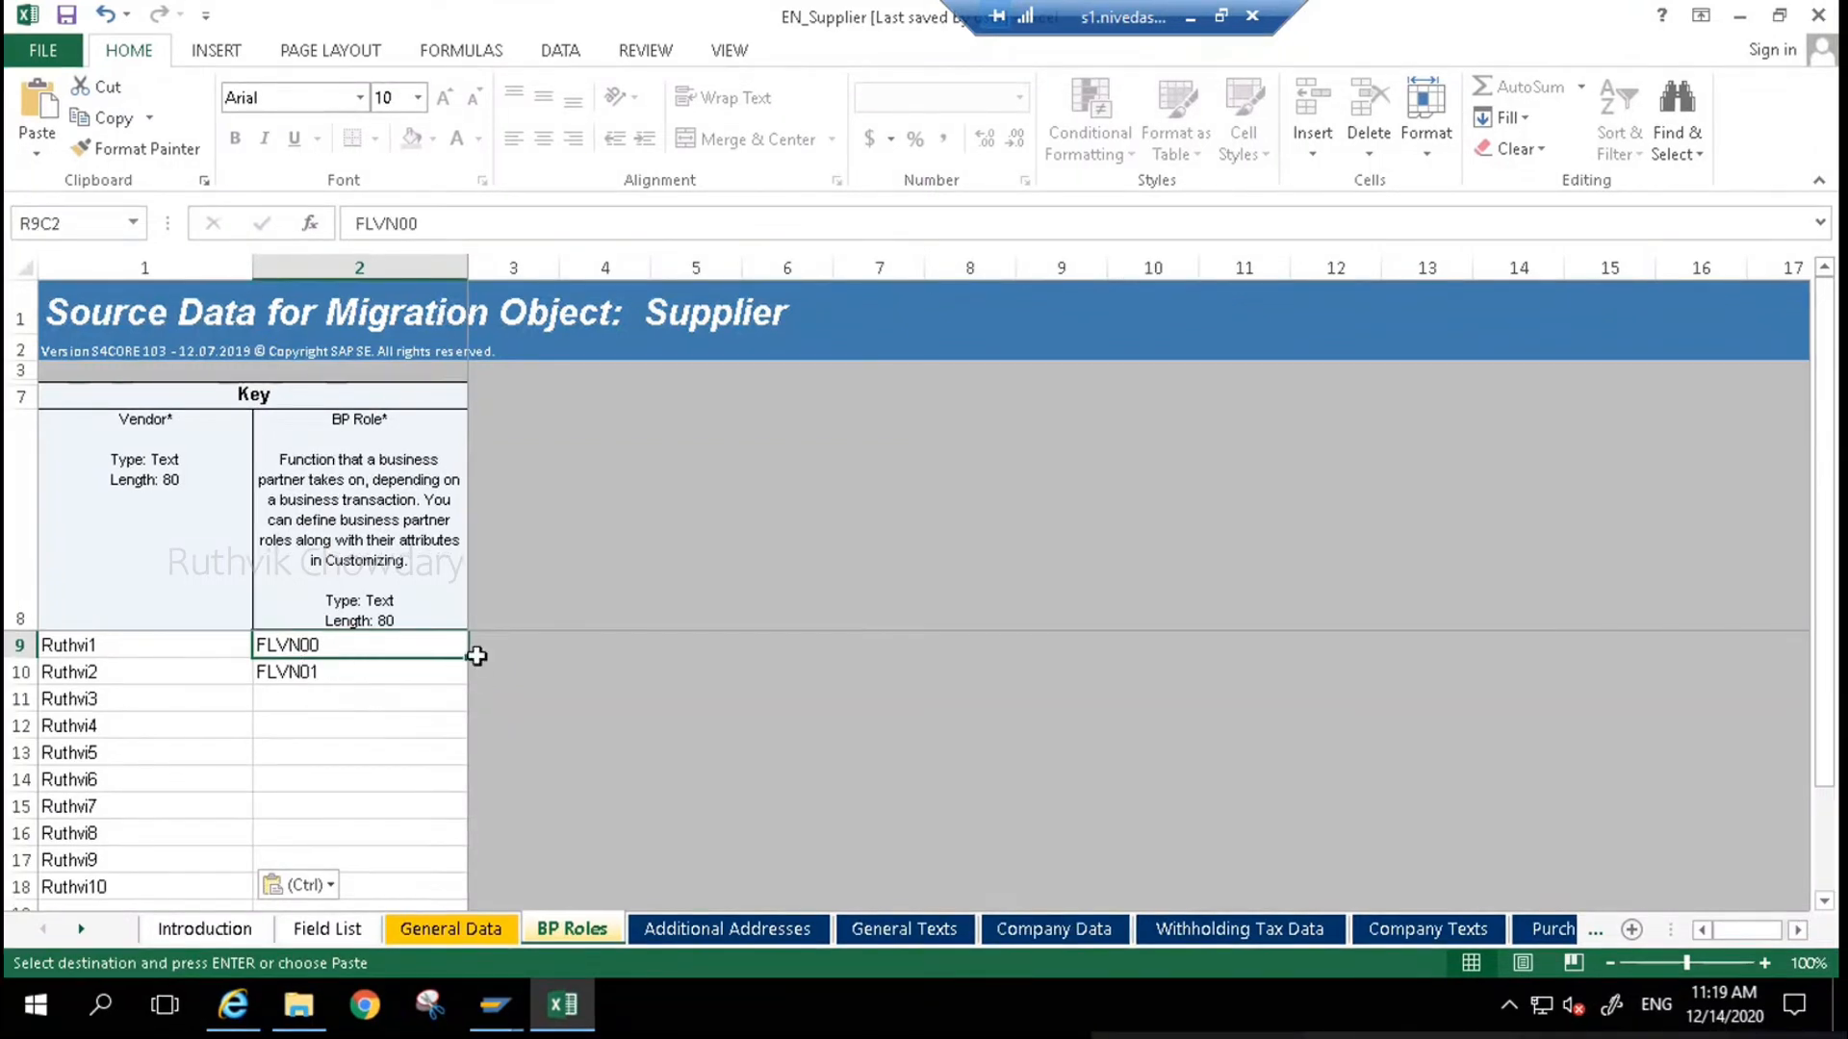
pyautogui.moveTo(464, 650); pyautogui.dragTo(473, 893)
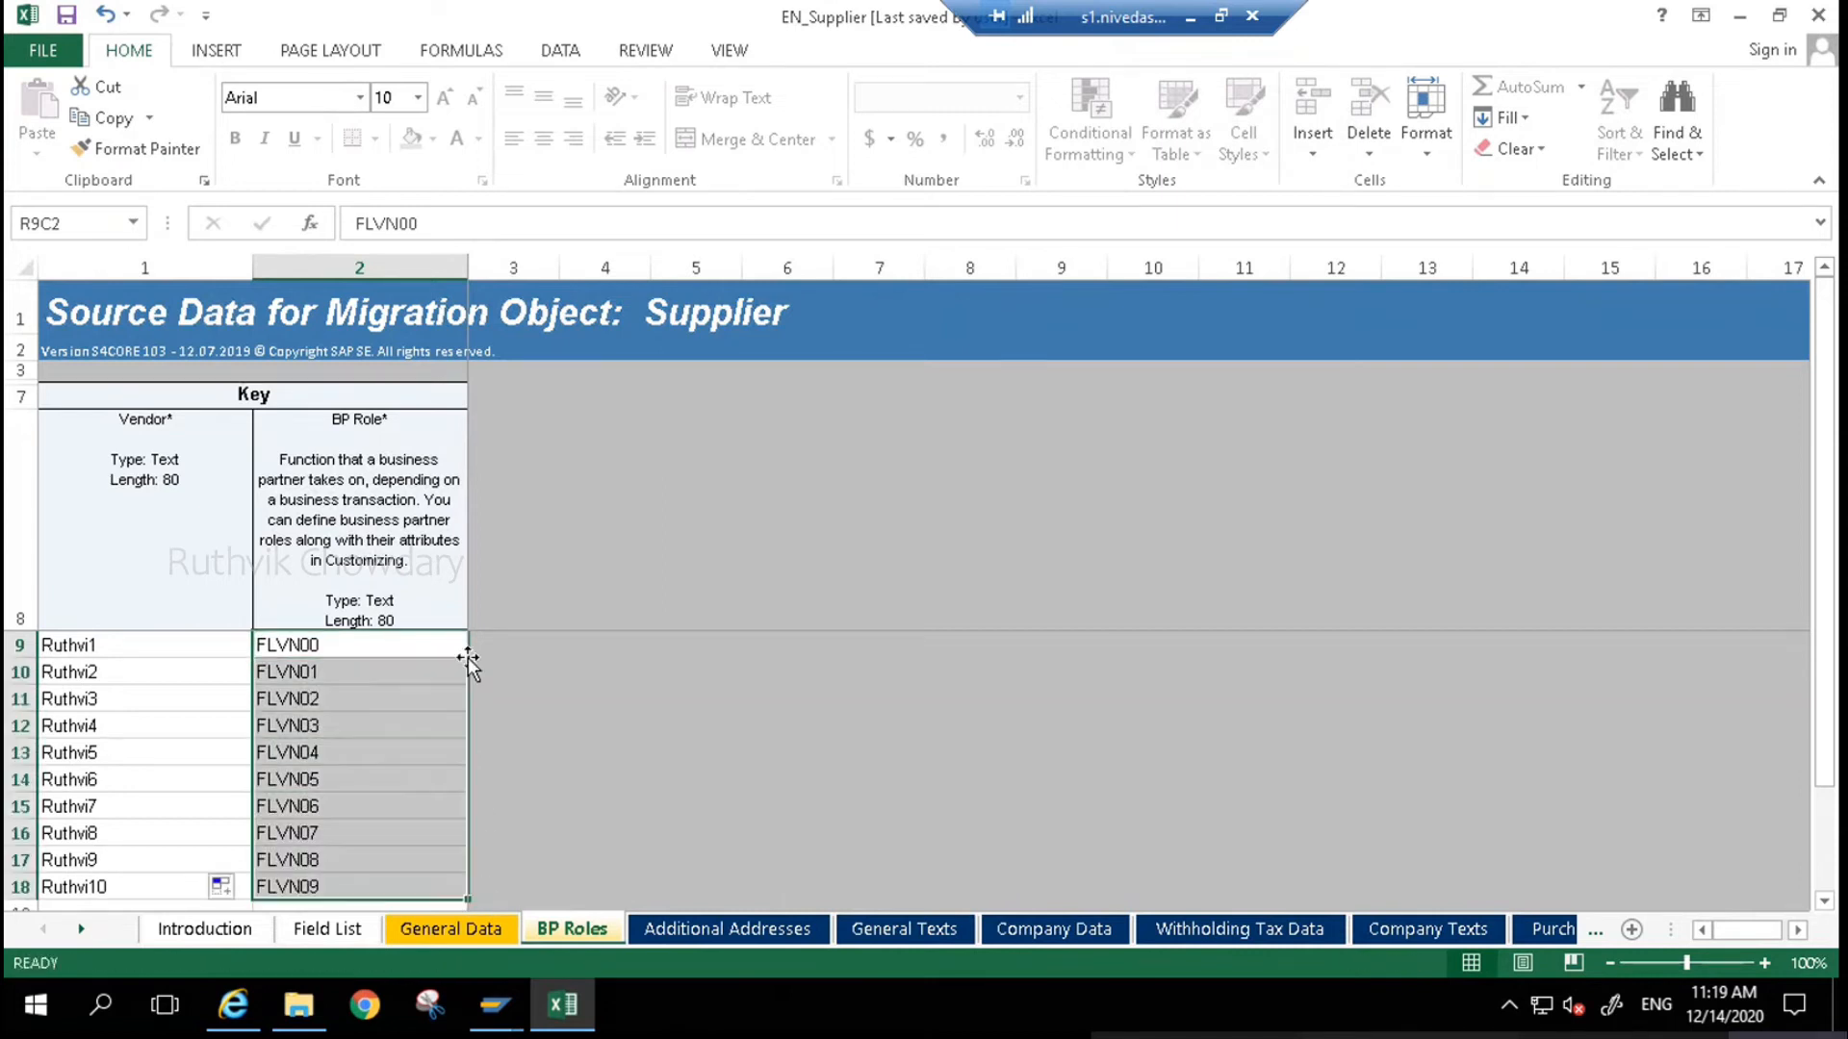
pyautogui.click(220, 886)
pyautogui.click(106, 726)
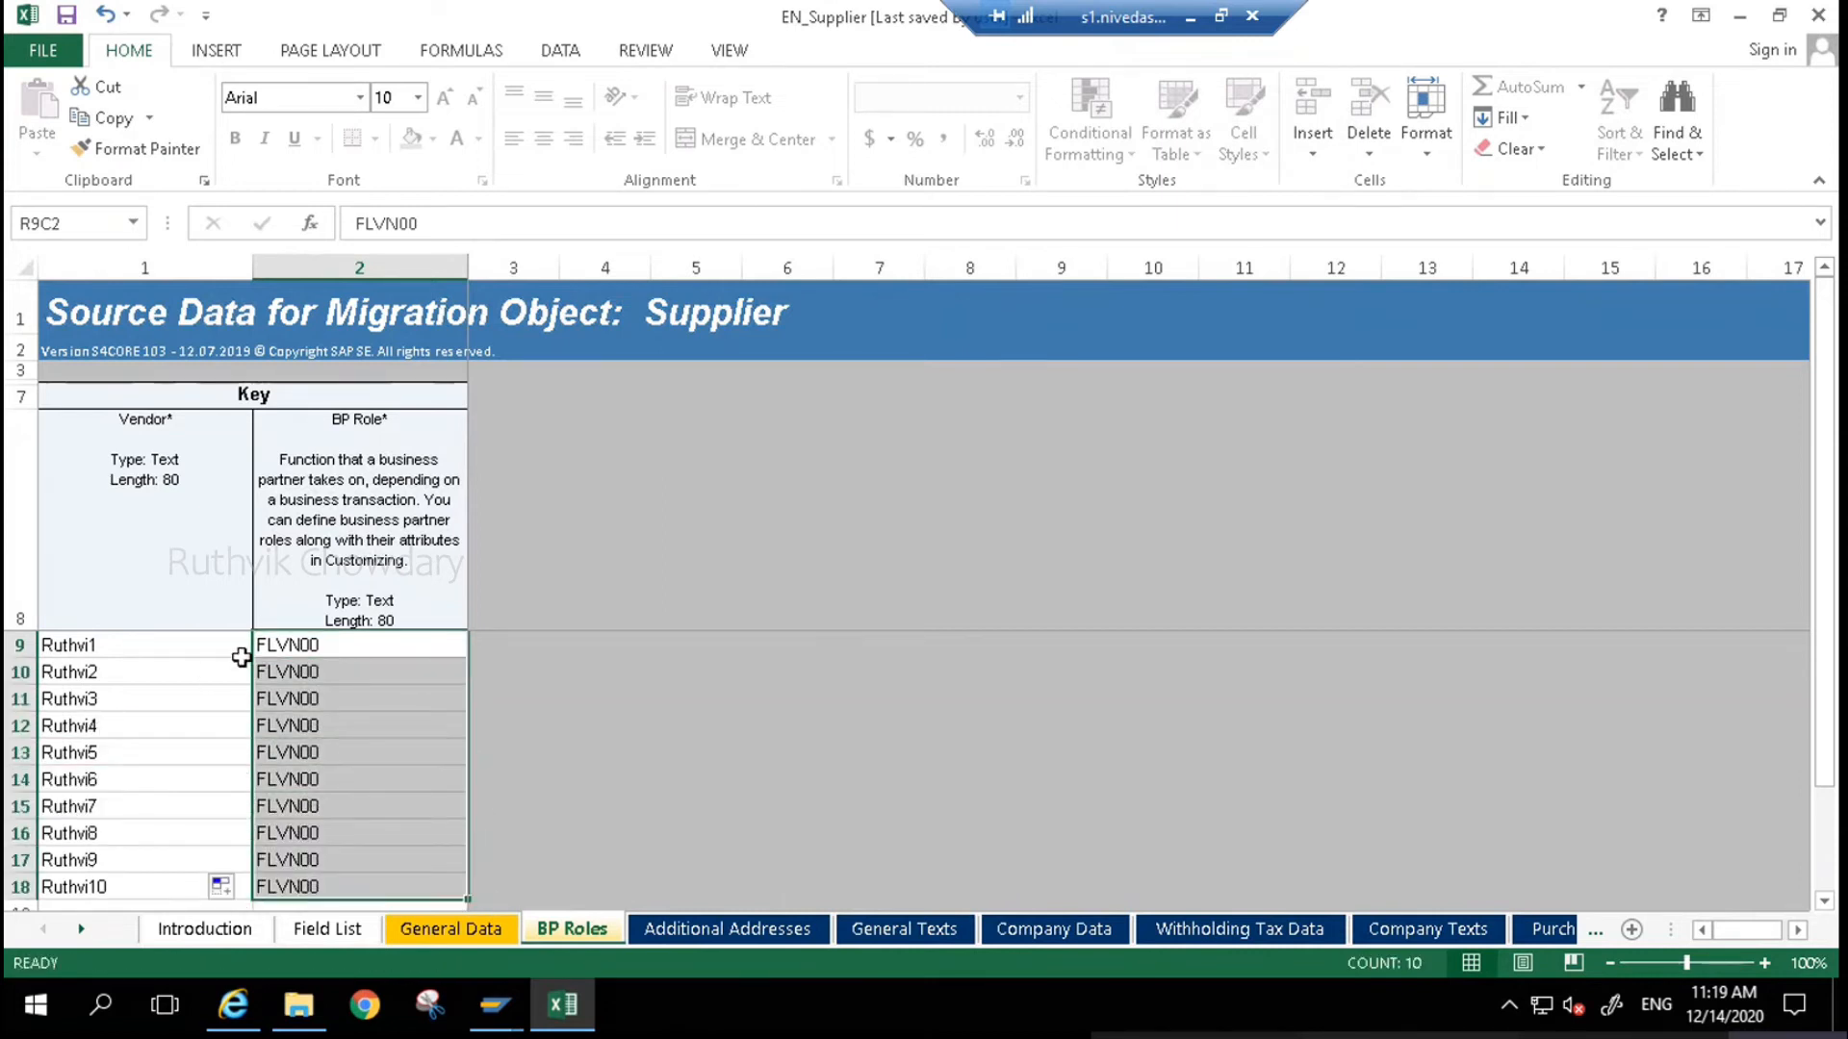
# - Copy the ten Vendor keys on the BP Roles sheet and paste them again directly below, starting at row 19
pyautogui.scroll(-1, 291, 873)
pyautogui.click(124, 836)
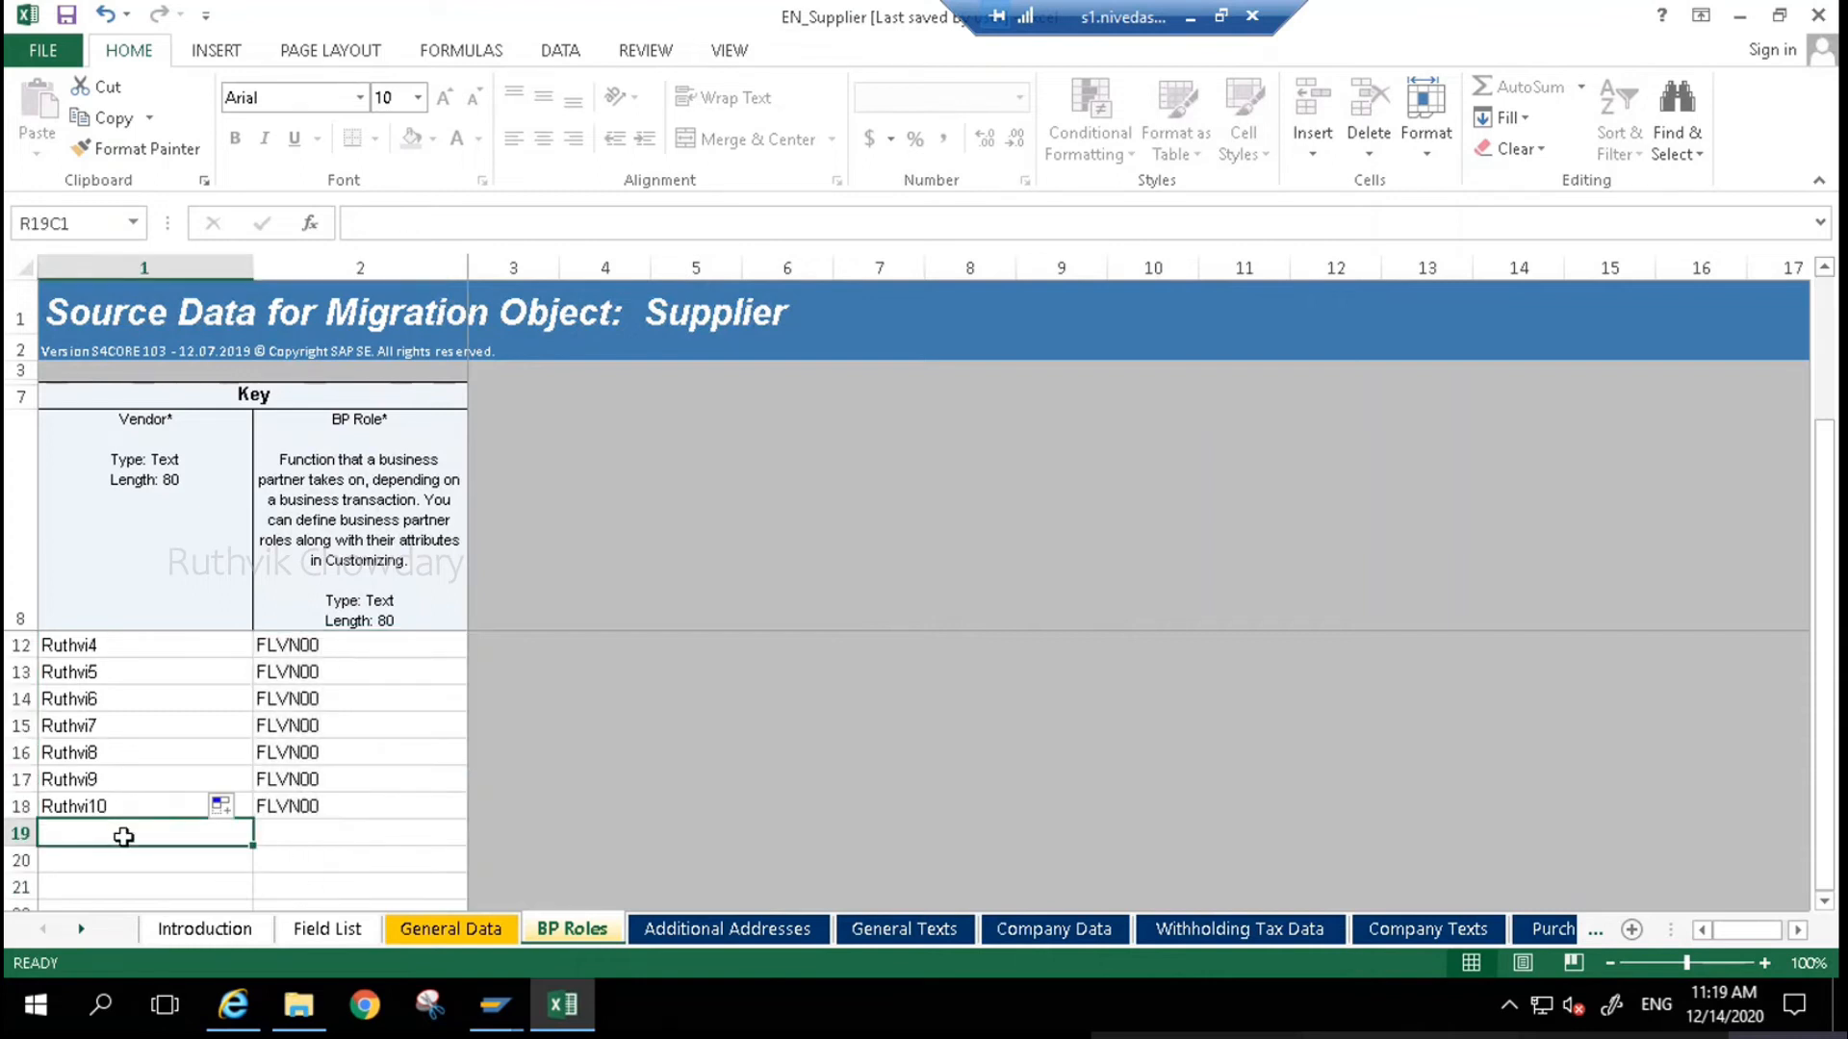
pyautogui.scroll(1, 120, 770)
pyautogui.moveTo(241, 647); pyautogui.dragTo(180, 888)
pyautogui.hotkey('ctrl', 'c')
pyautogui.scroll(-1, 123, 895)
pyautogui.click(88, 833)
pyautogui.hotkey('ctrl', 'v')
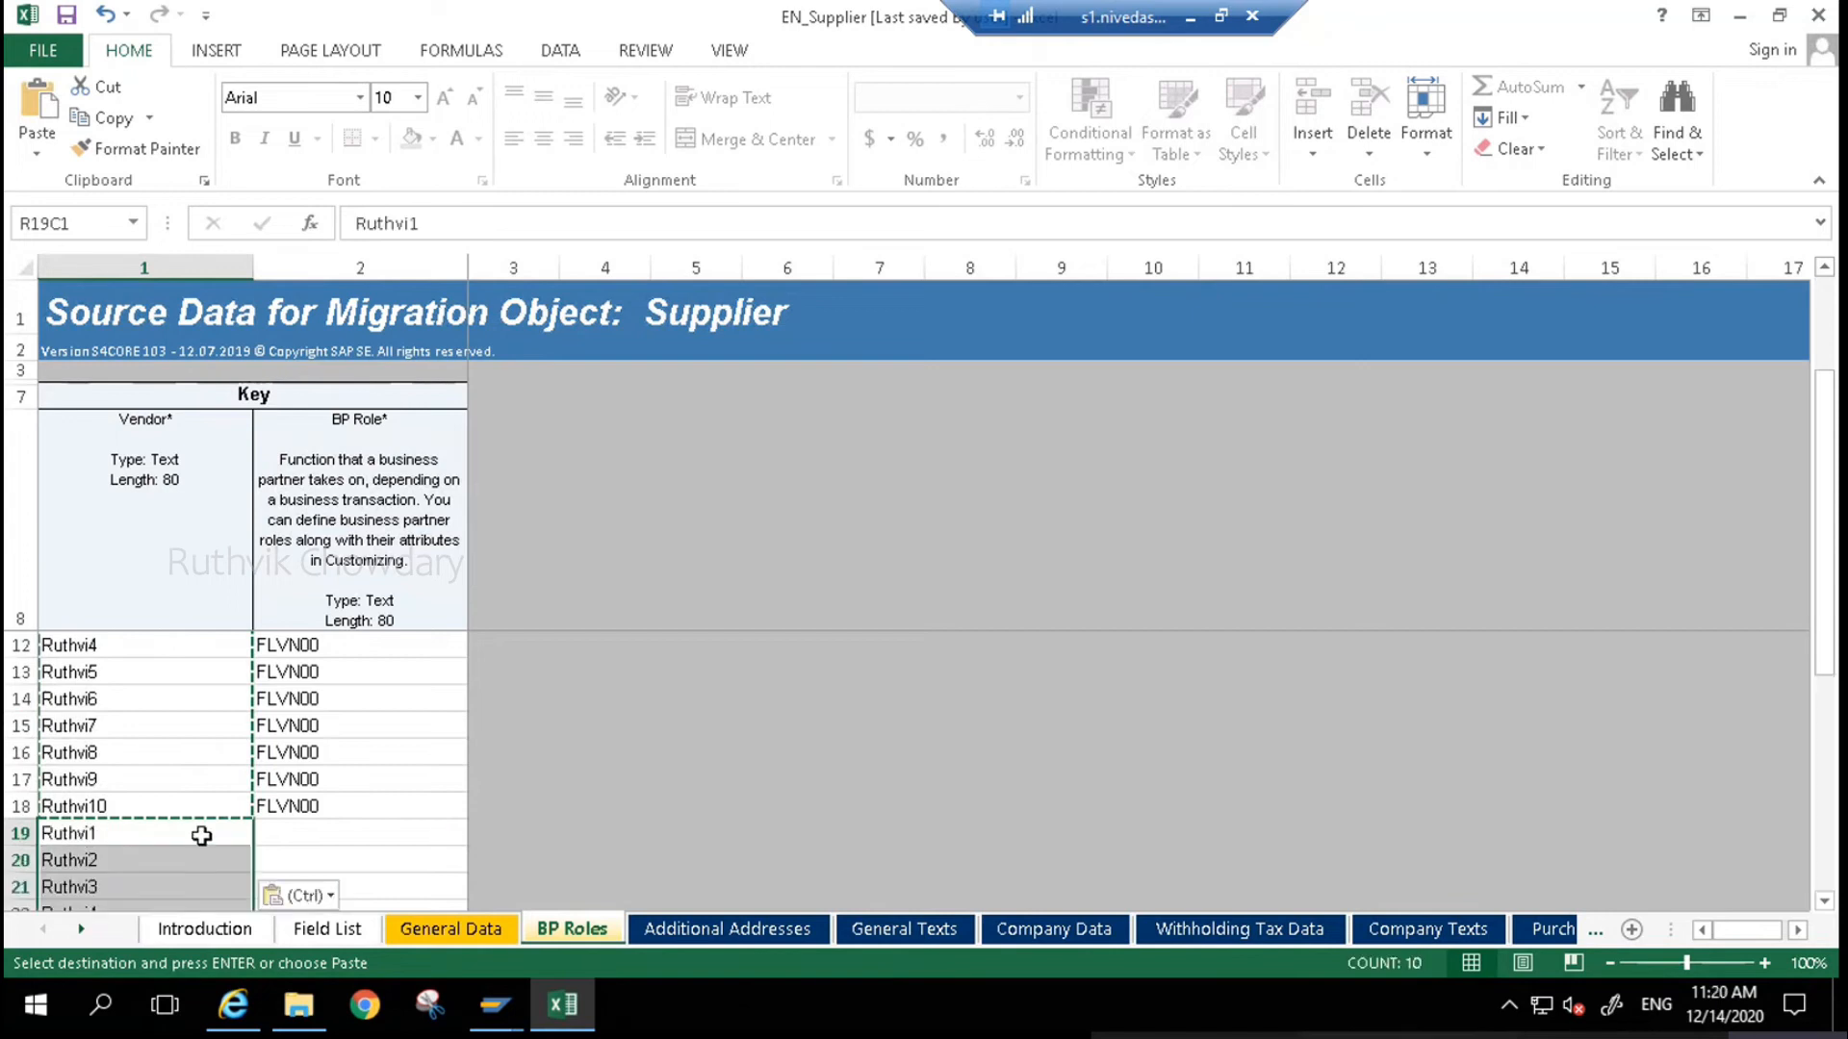
# - Enter FLVN01 as the BP Role in row 19
pyautogui.click(312, 833)
pyautogui.write('FLVN00')
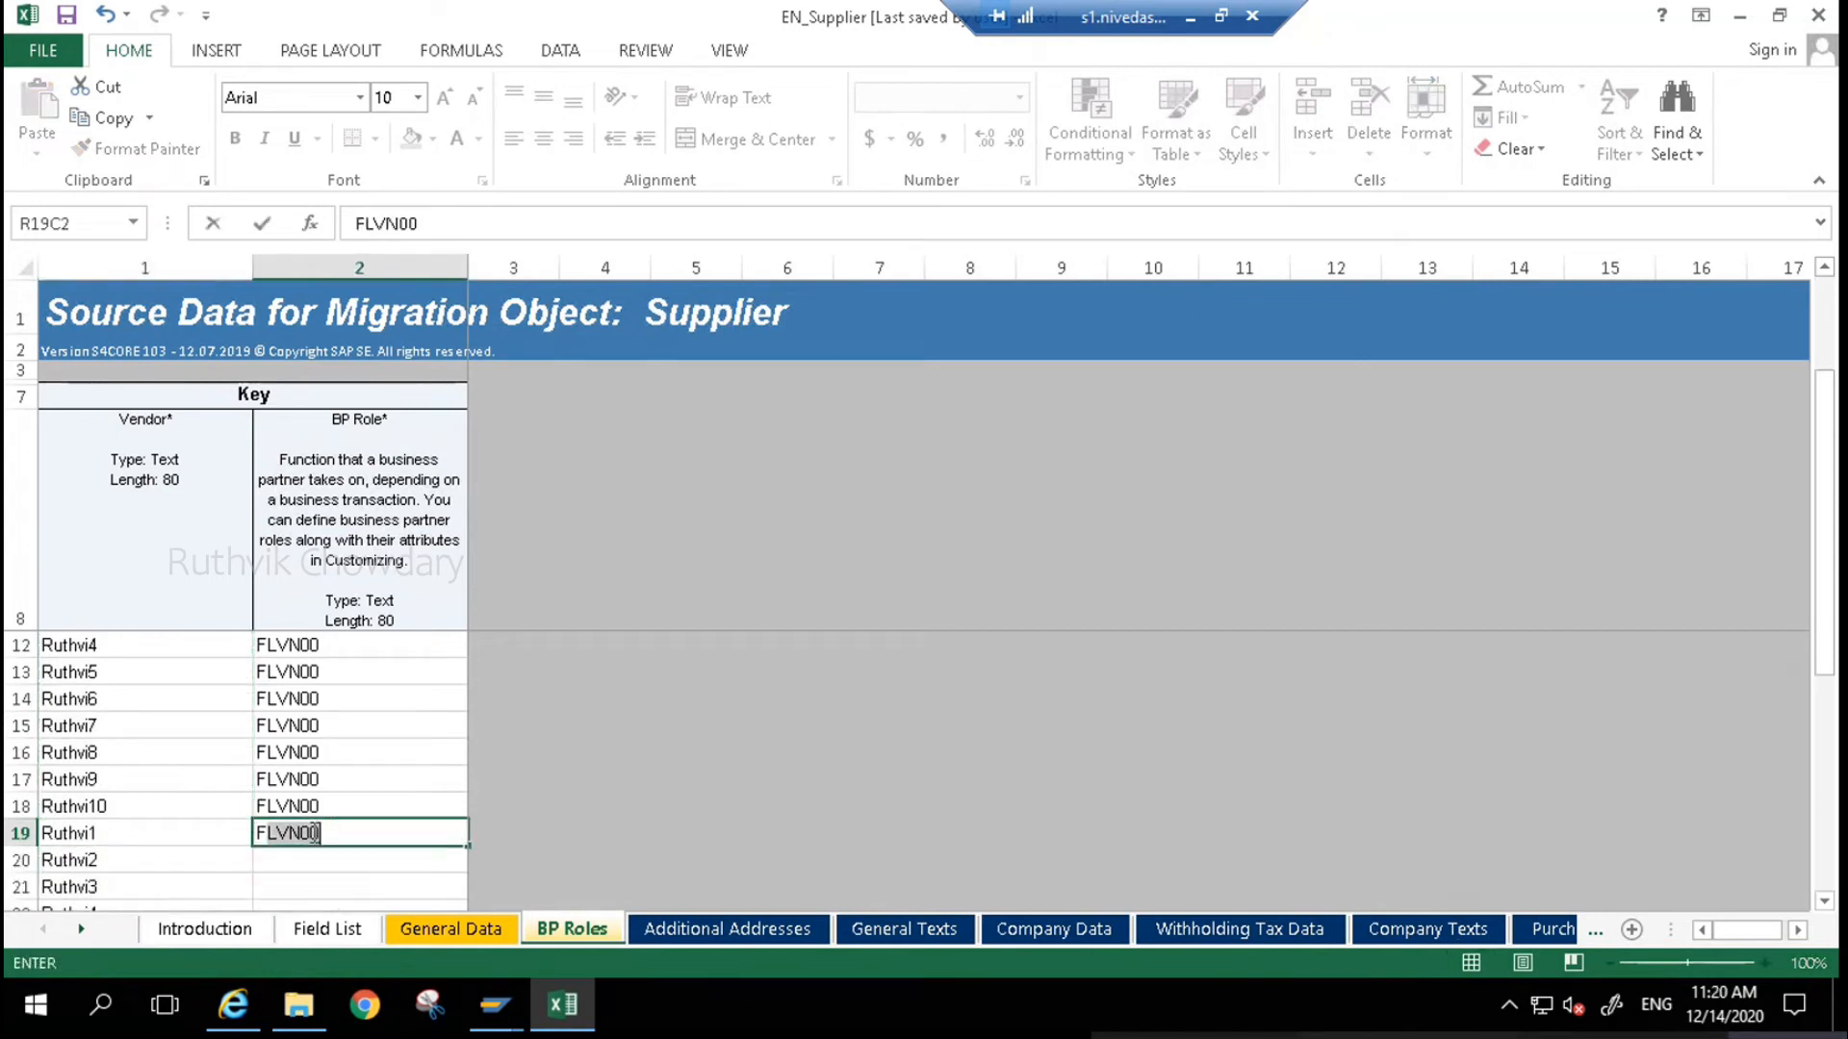
pyautogui.hotkey('ctrl', 'Return')
pyautogui.click(441, 231)
pyautogui.press('BackSpace')
pyautogui.write('1')
pyautogui.press('Return')
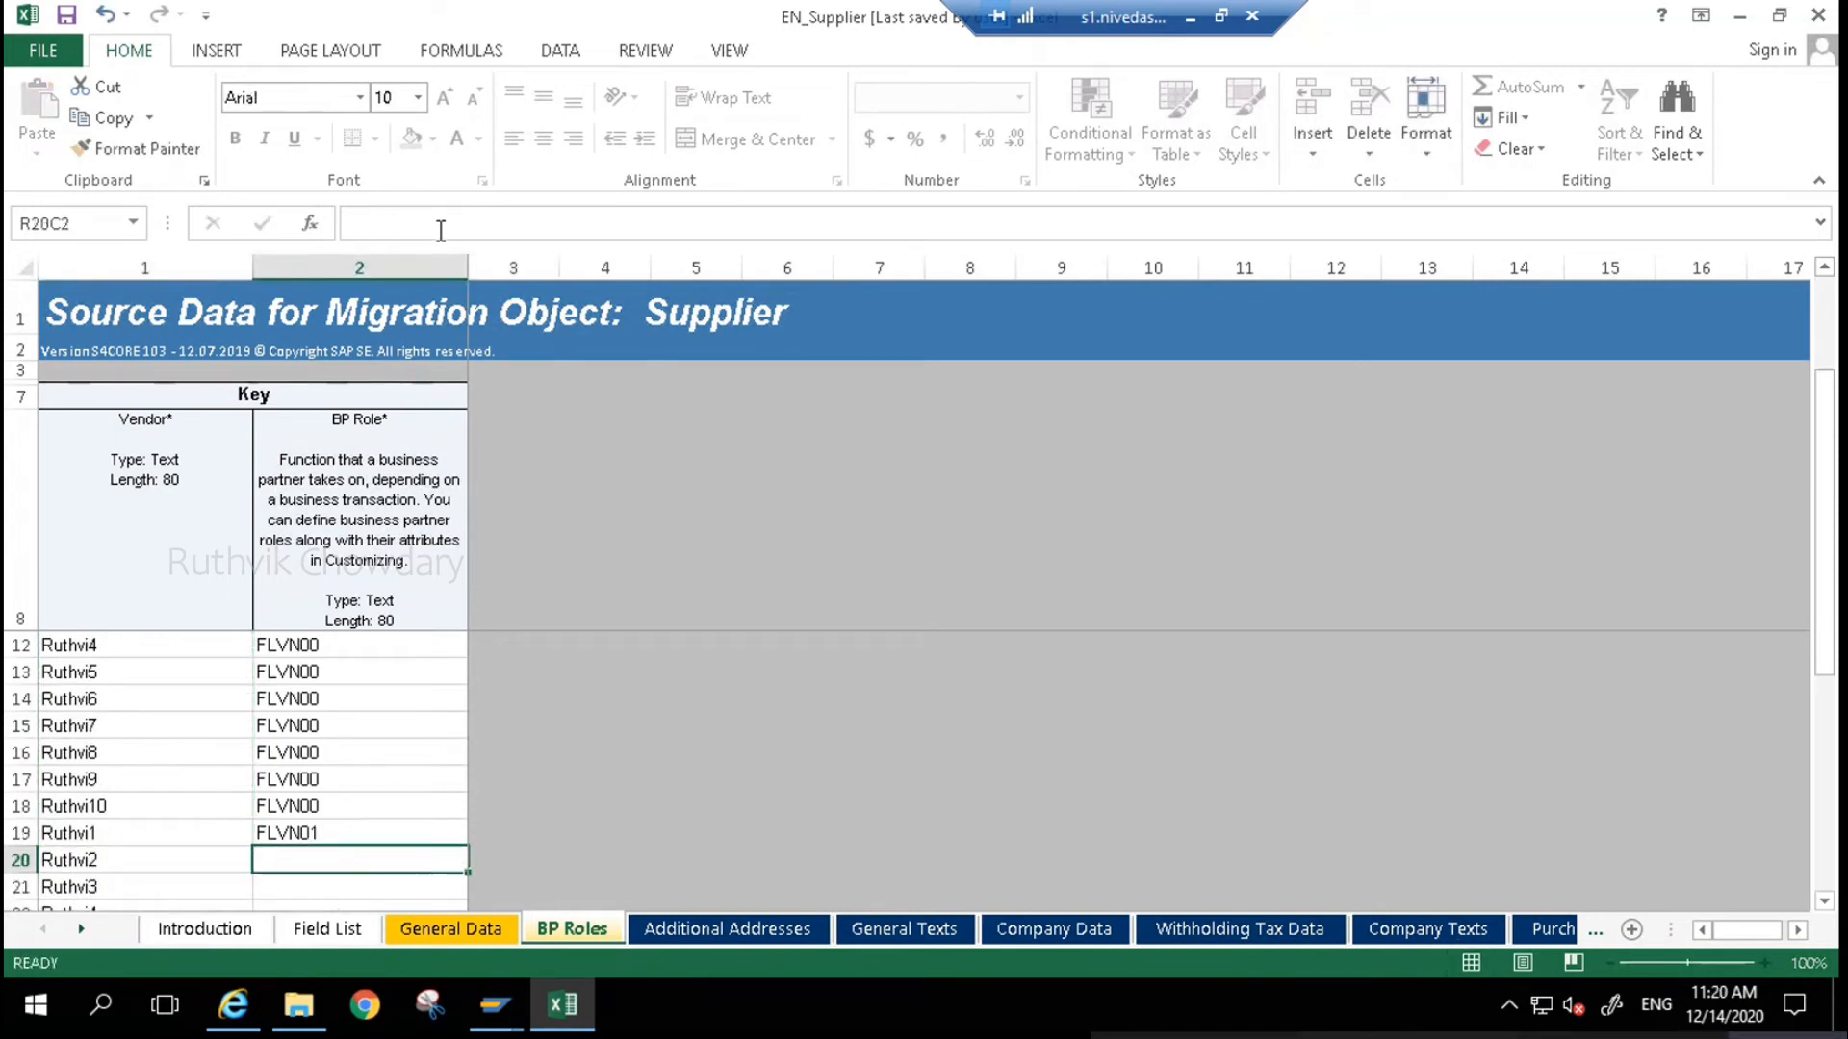
# - Fill BP Role FLVN01 from row 19 down the second block of vendors as identical copies
pyautogui.click(417, 832)
pyautogui.doubleClick(466, 843)
pyautogui.click(220, 897)
pyautogui.click(103, 734)
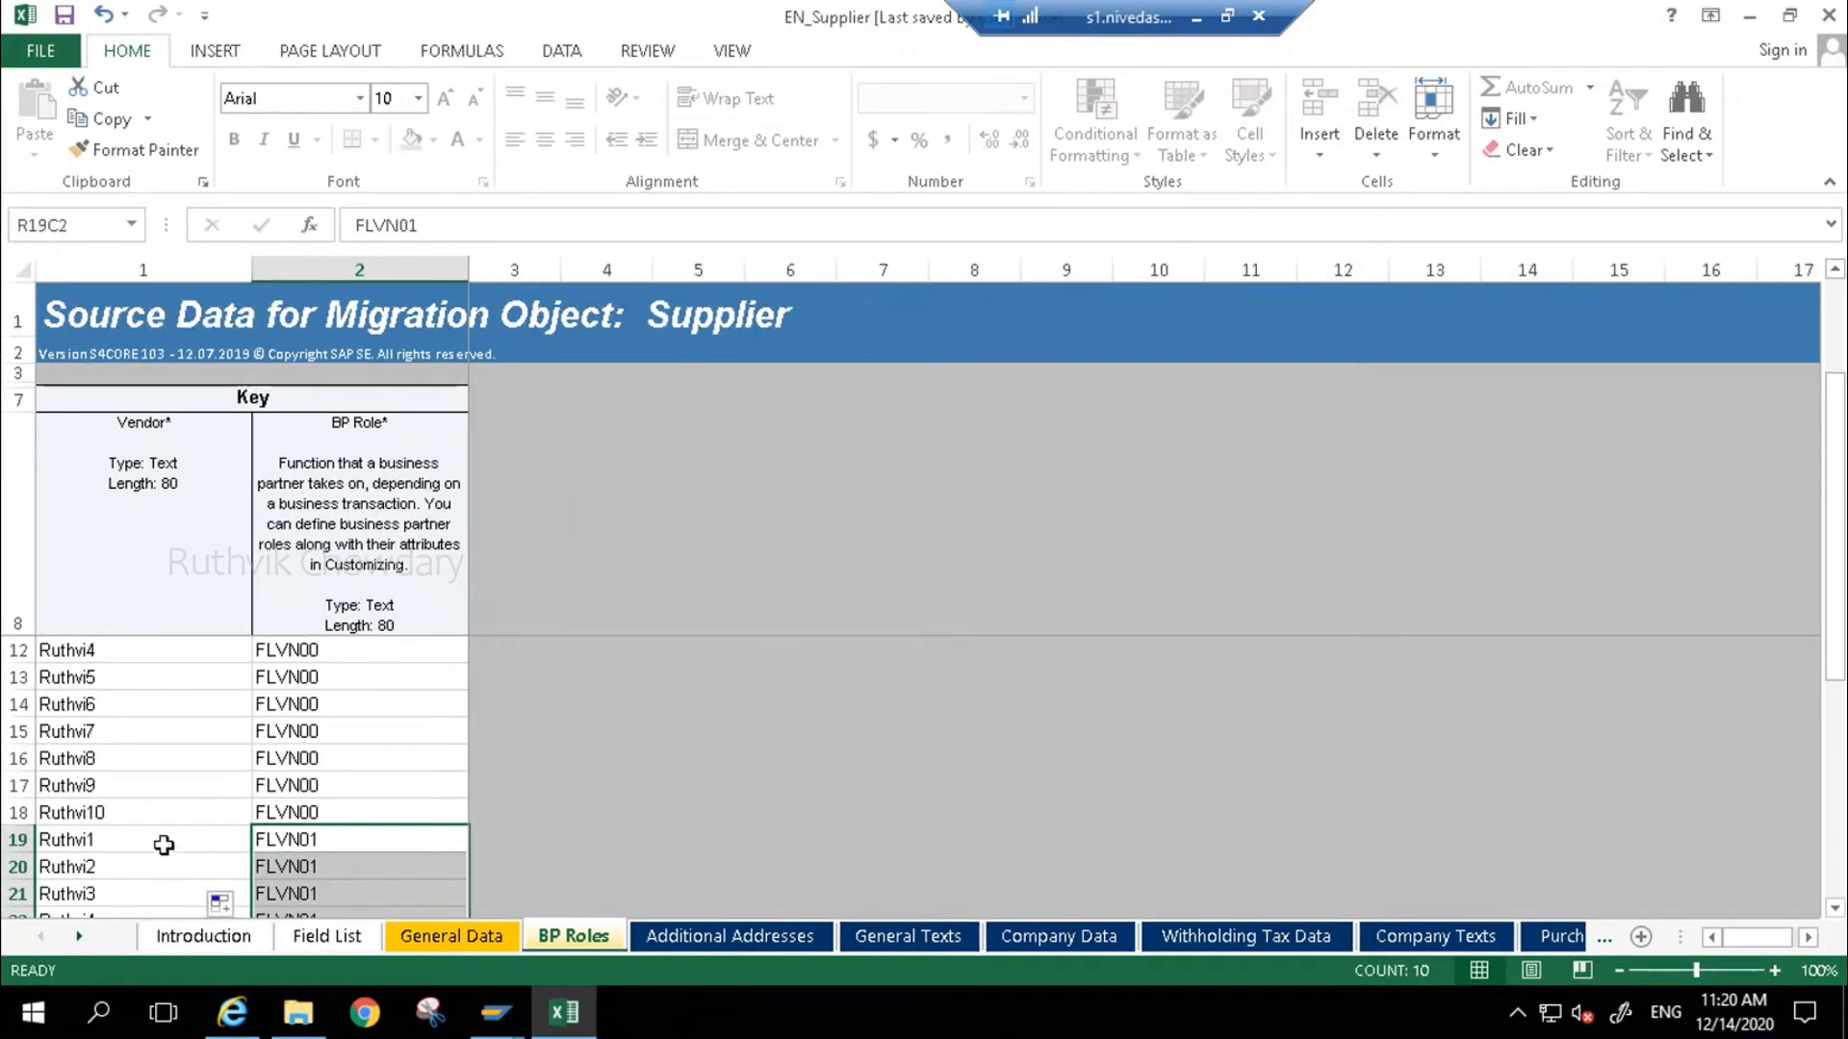
# - Unfreeze the panes on the Additional Addresses sheet
pyautogui.click(723, 938)
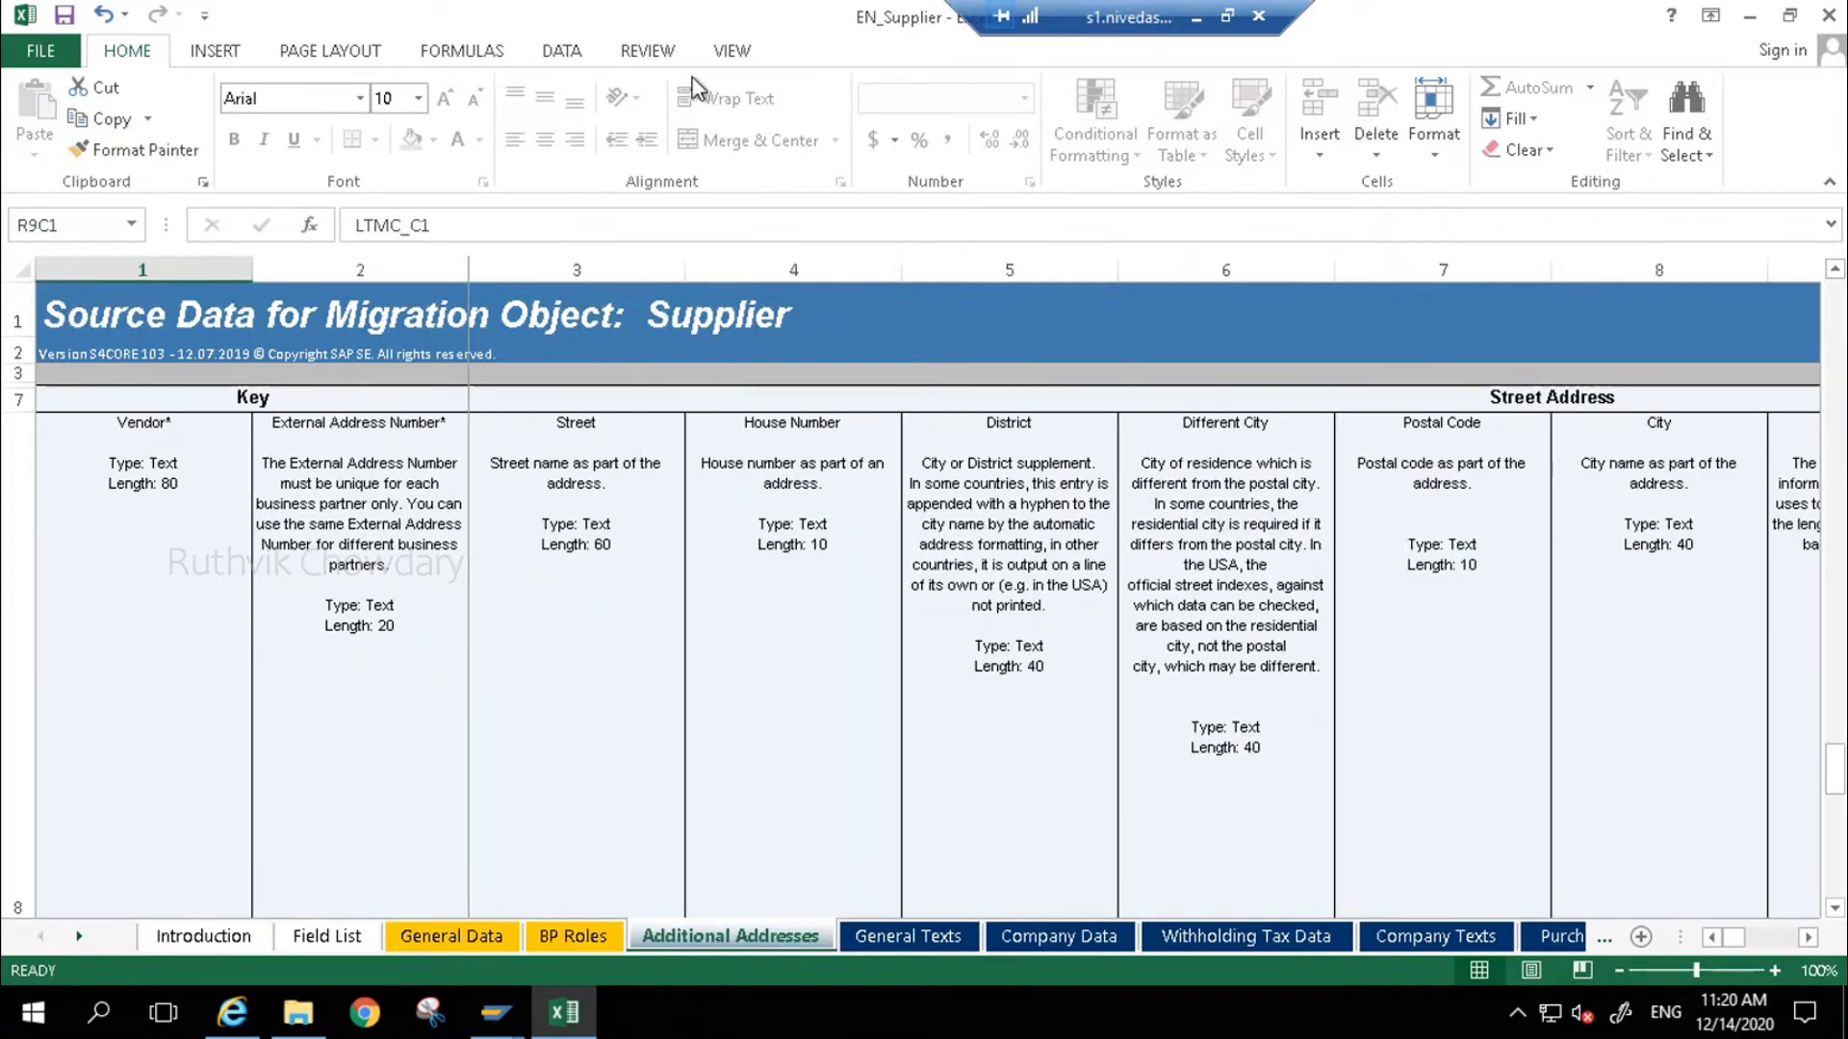
pyautogui.click(731, 53)
pyautogui.click(877, 134)
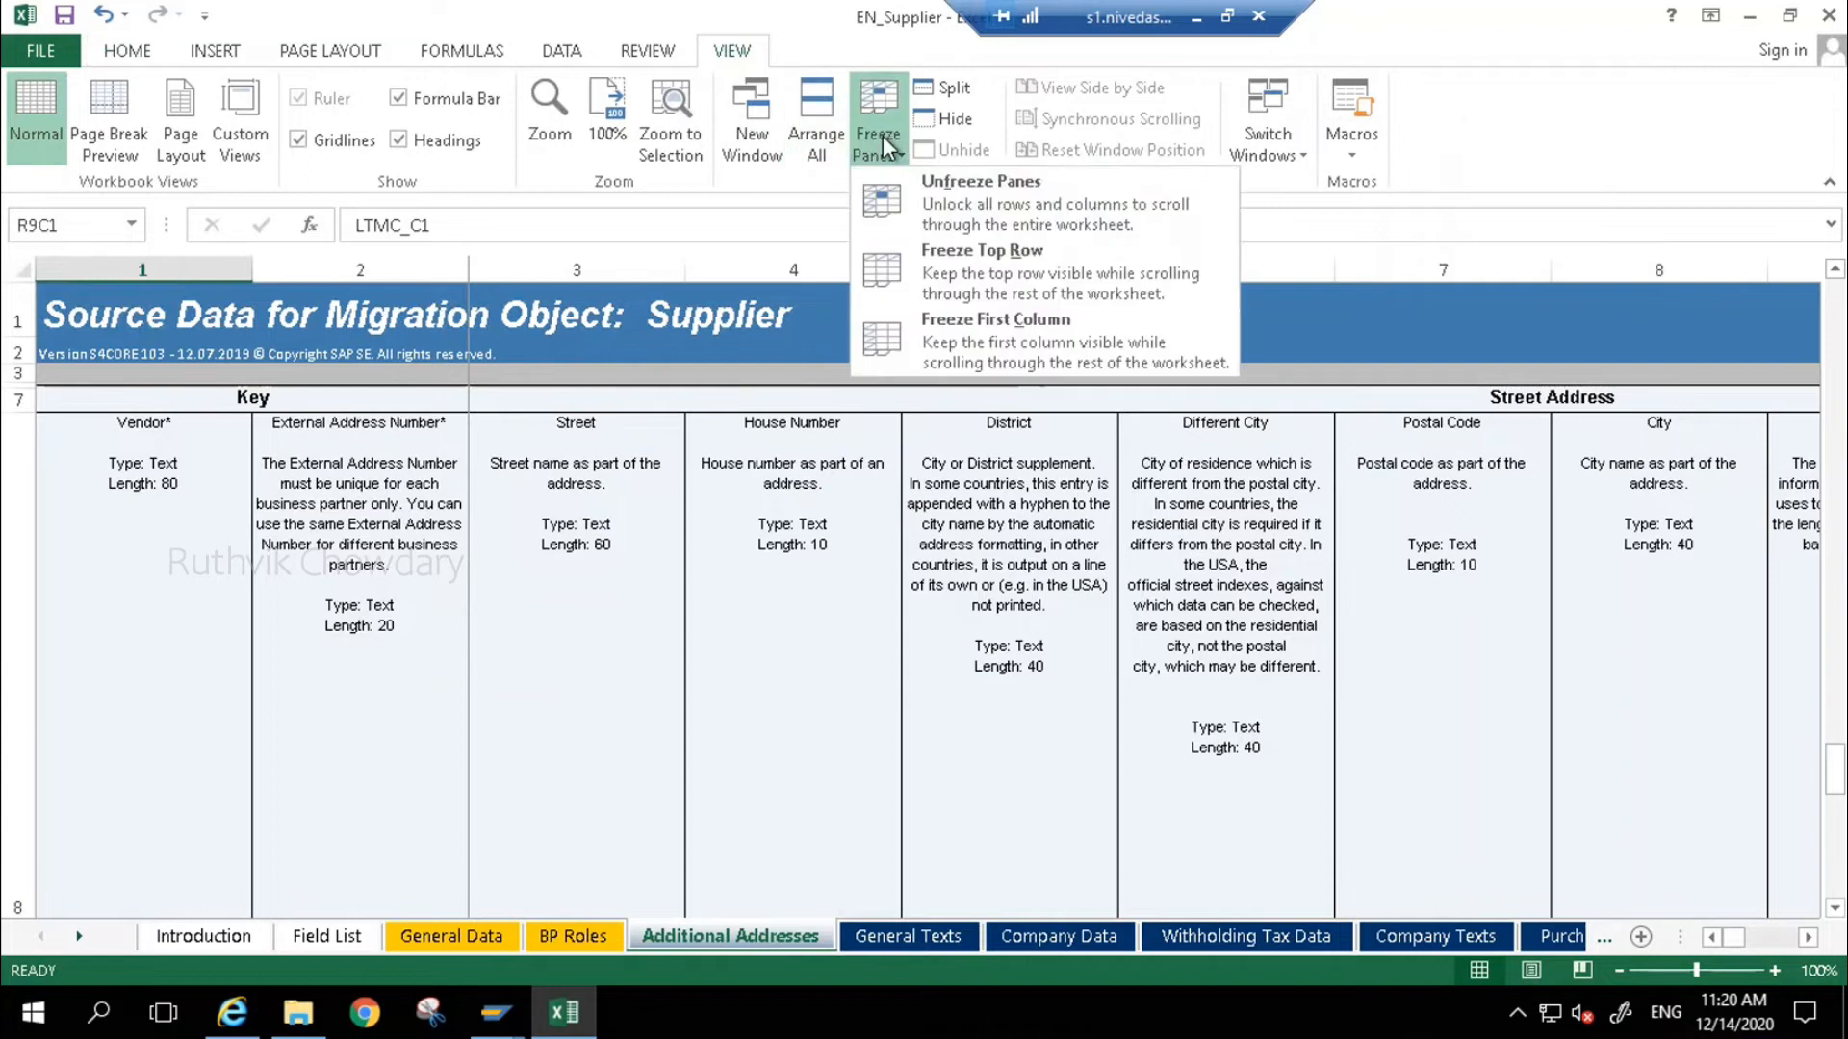
pyautogui.click(893, 195)
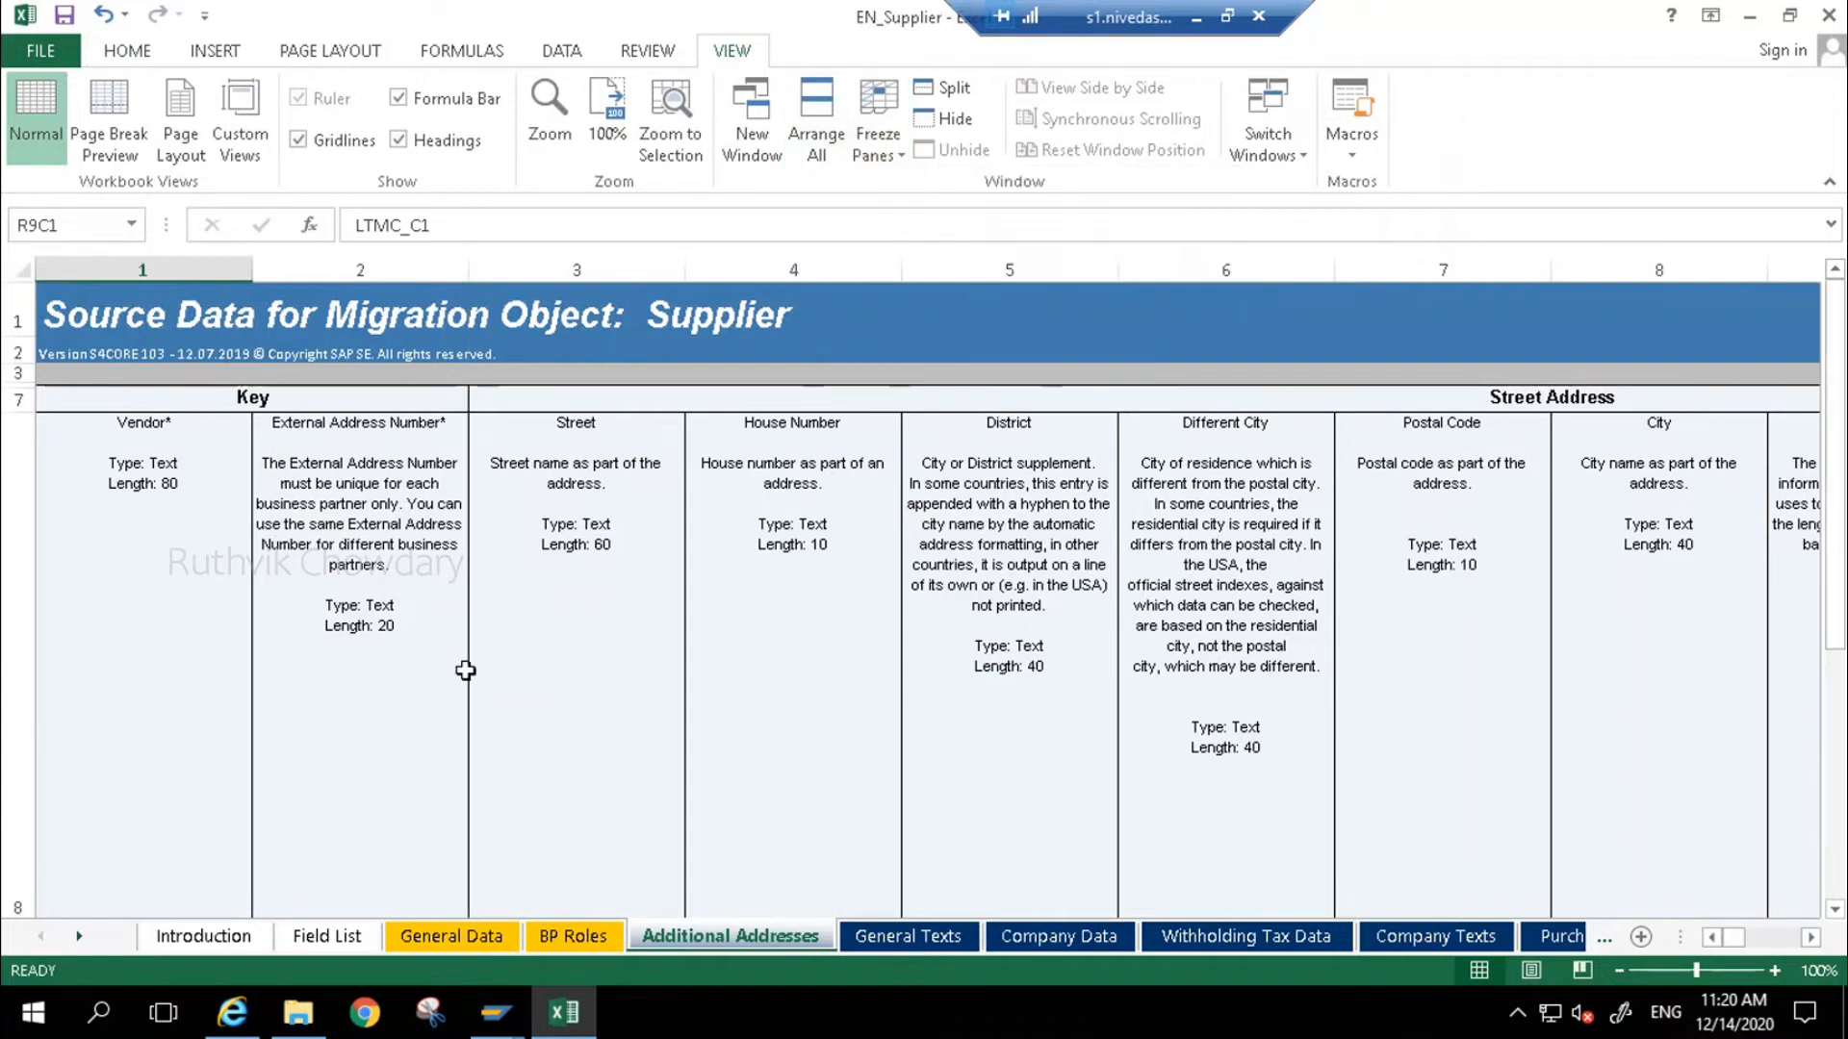
pyautogui.scroll(-1, 466, 670)
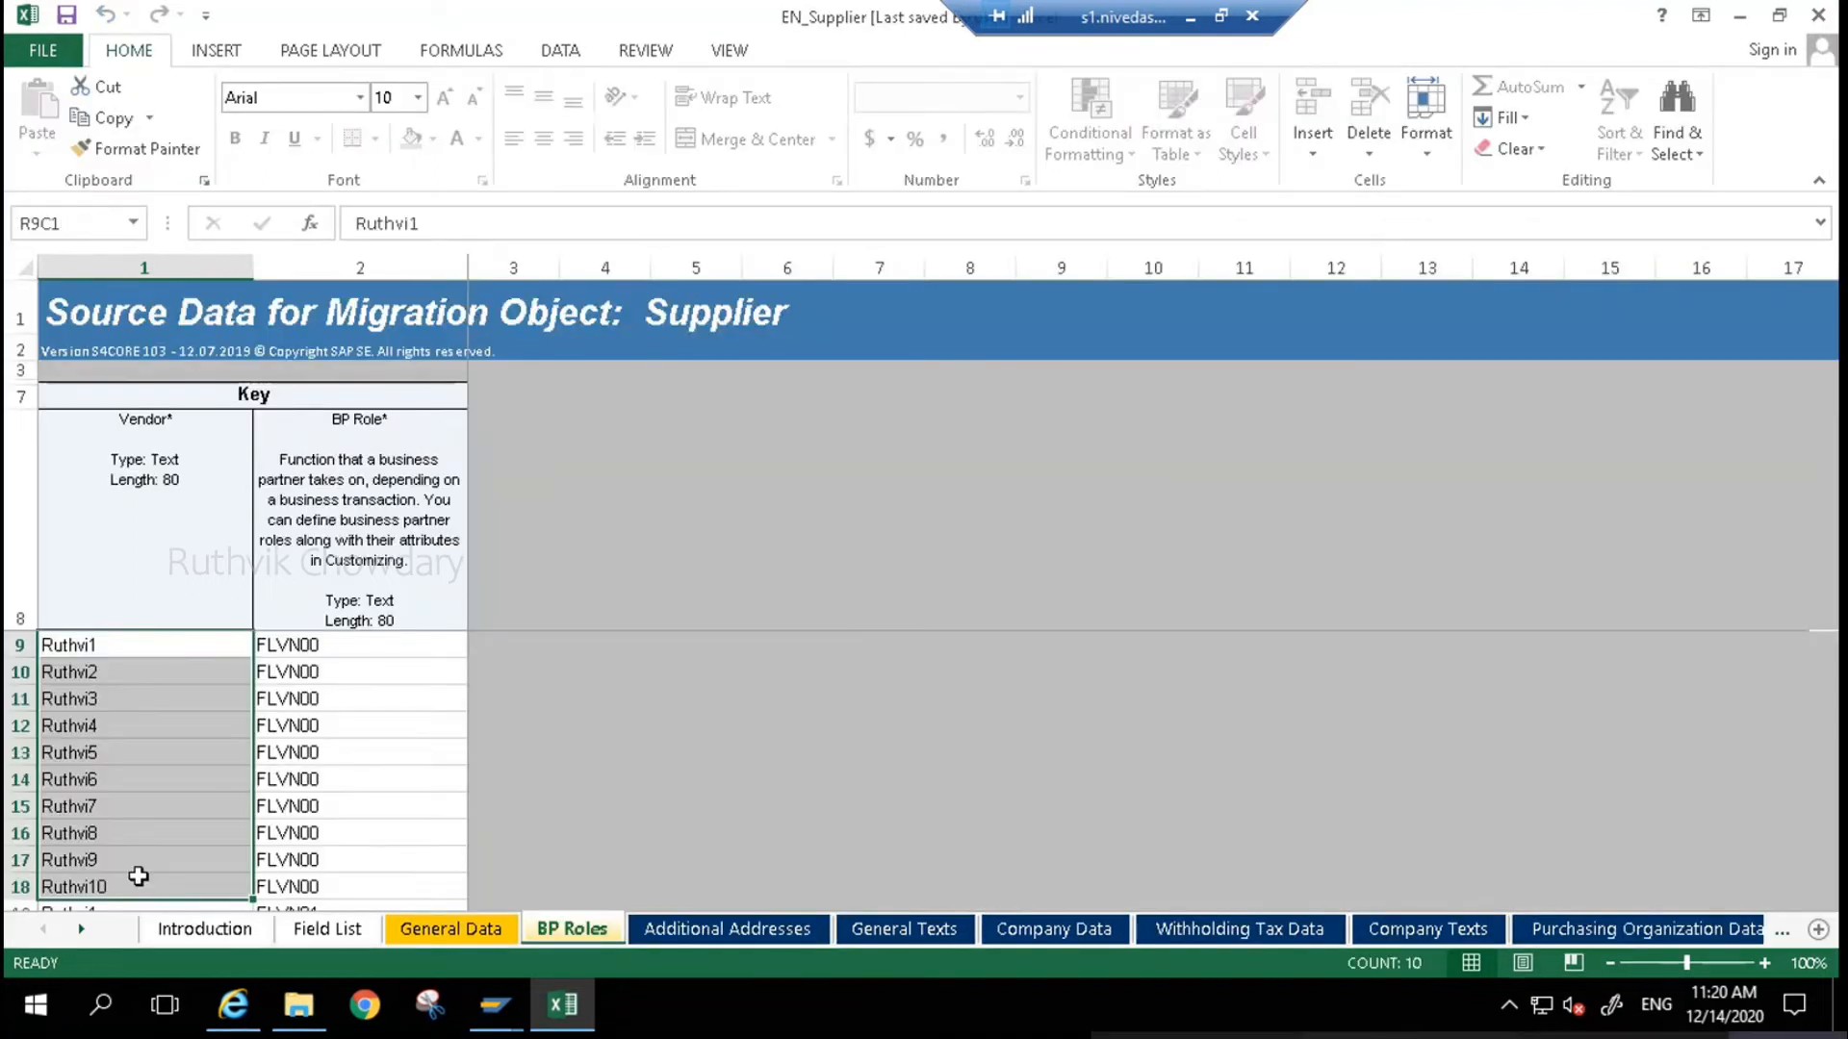
# - Copy the ten Vendor keys from the BP Roles sheet, unfreeze the Additional Addresses panes, and paste the keys into its Vendor column from row 9
pyautogui.hotkey('ctrl', 'c')
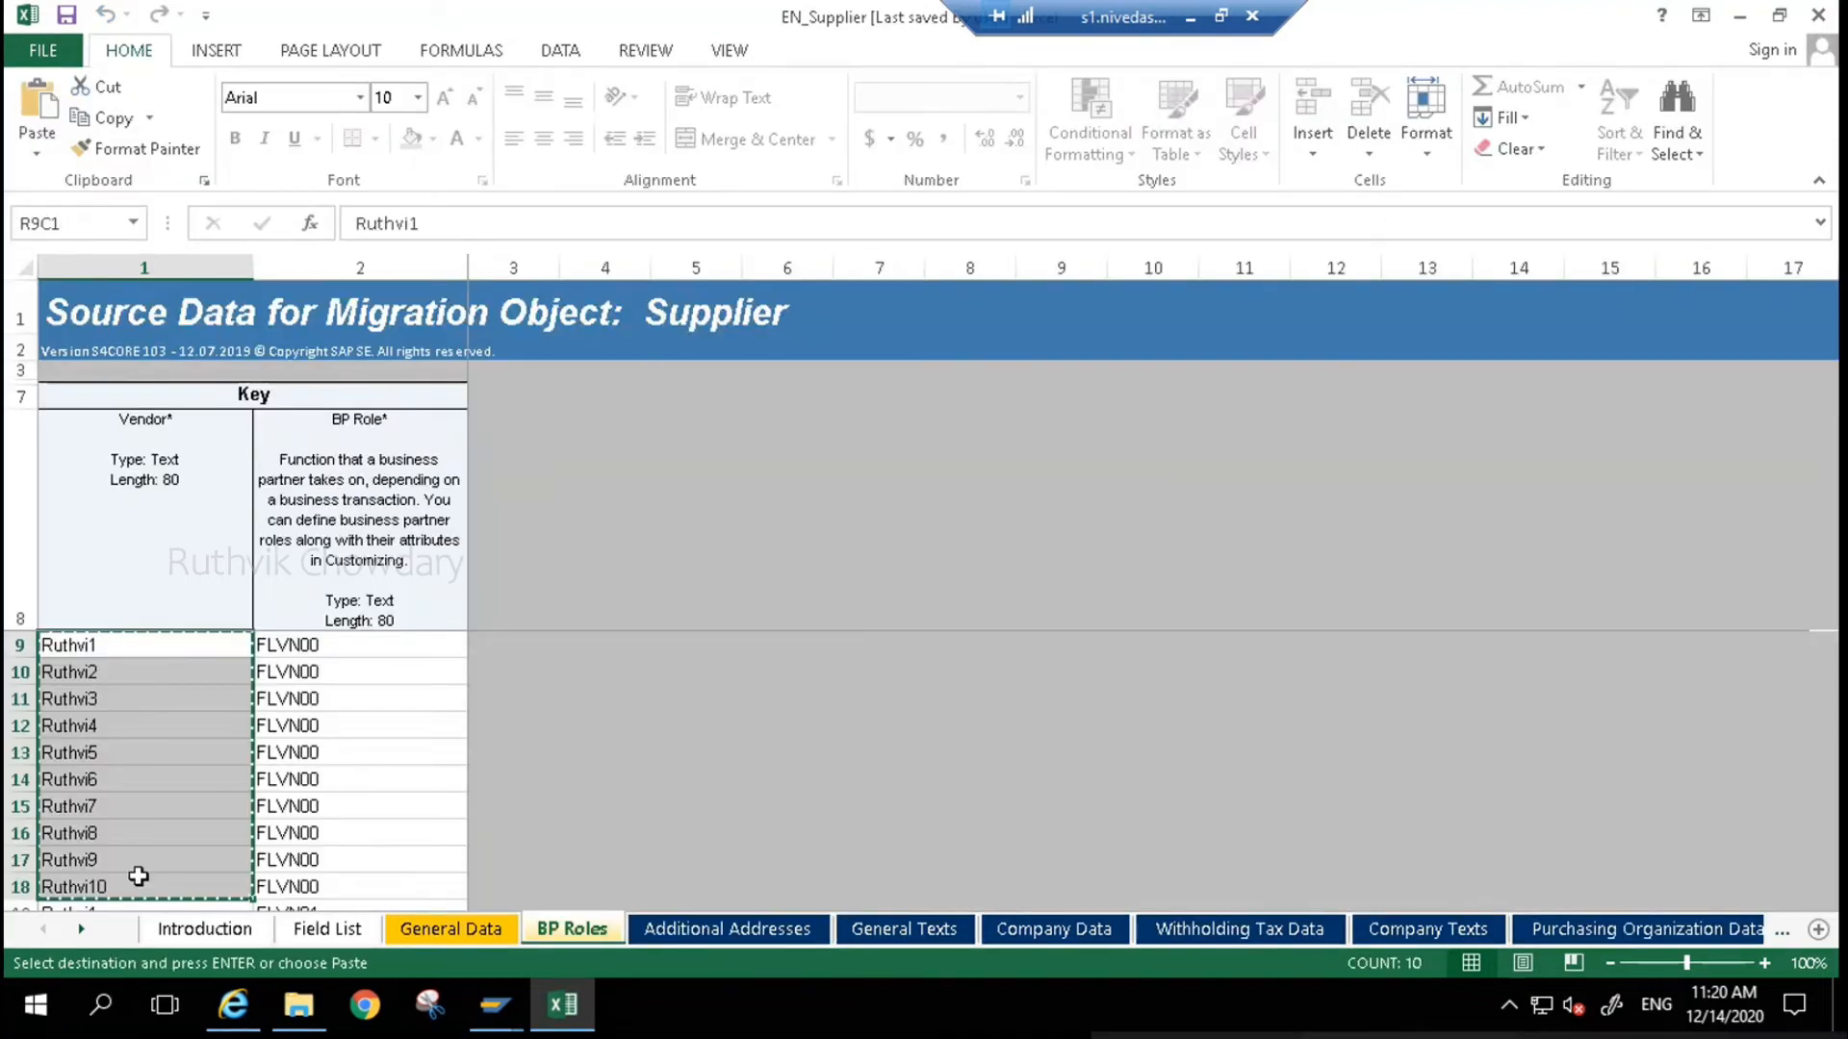
pyautogui.click(685, 927)
pyautogui.click(734, 54)
pyautogui.click(874, 135)
pyautogui.click(962, 183)
pyautogui.scroll(-1, 566, 635)
pyautogui.hotkey('ctrl', 'v')
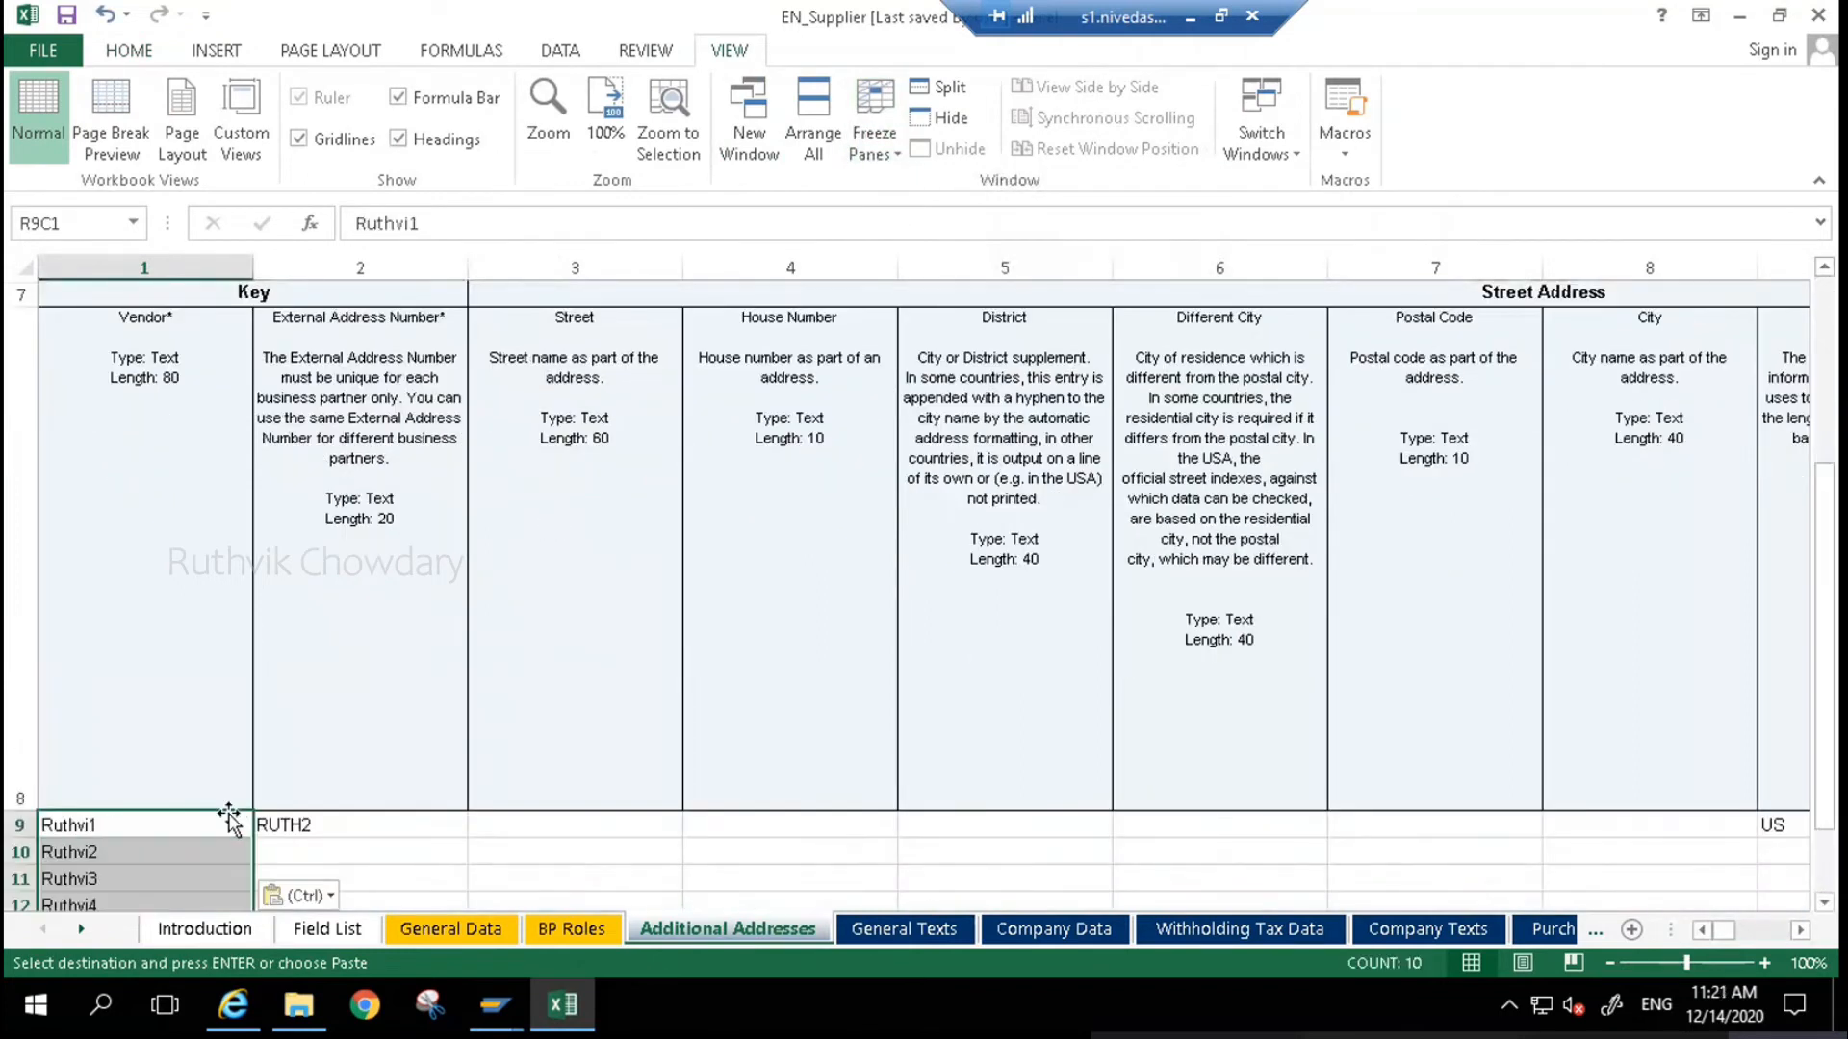
# - Set the External Address Number in row 9 to JKT1 and fill the numbered series down to JKT10 in row 18
pyautogui.scroll(-1, 229, 818)
pyautogui.scroll(2, 227, 813)
pyautogui.click(338, 843)
pyautogui.press('BackSpace')
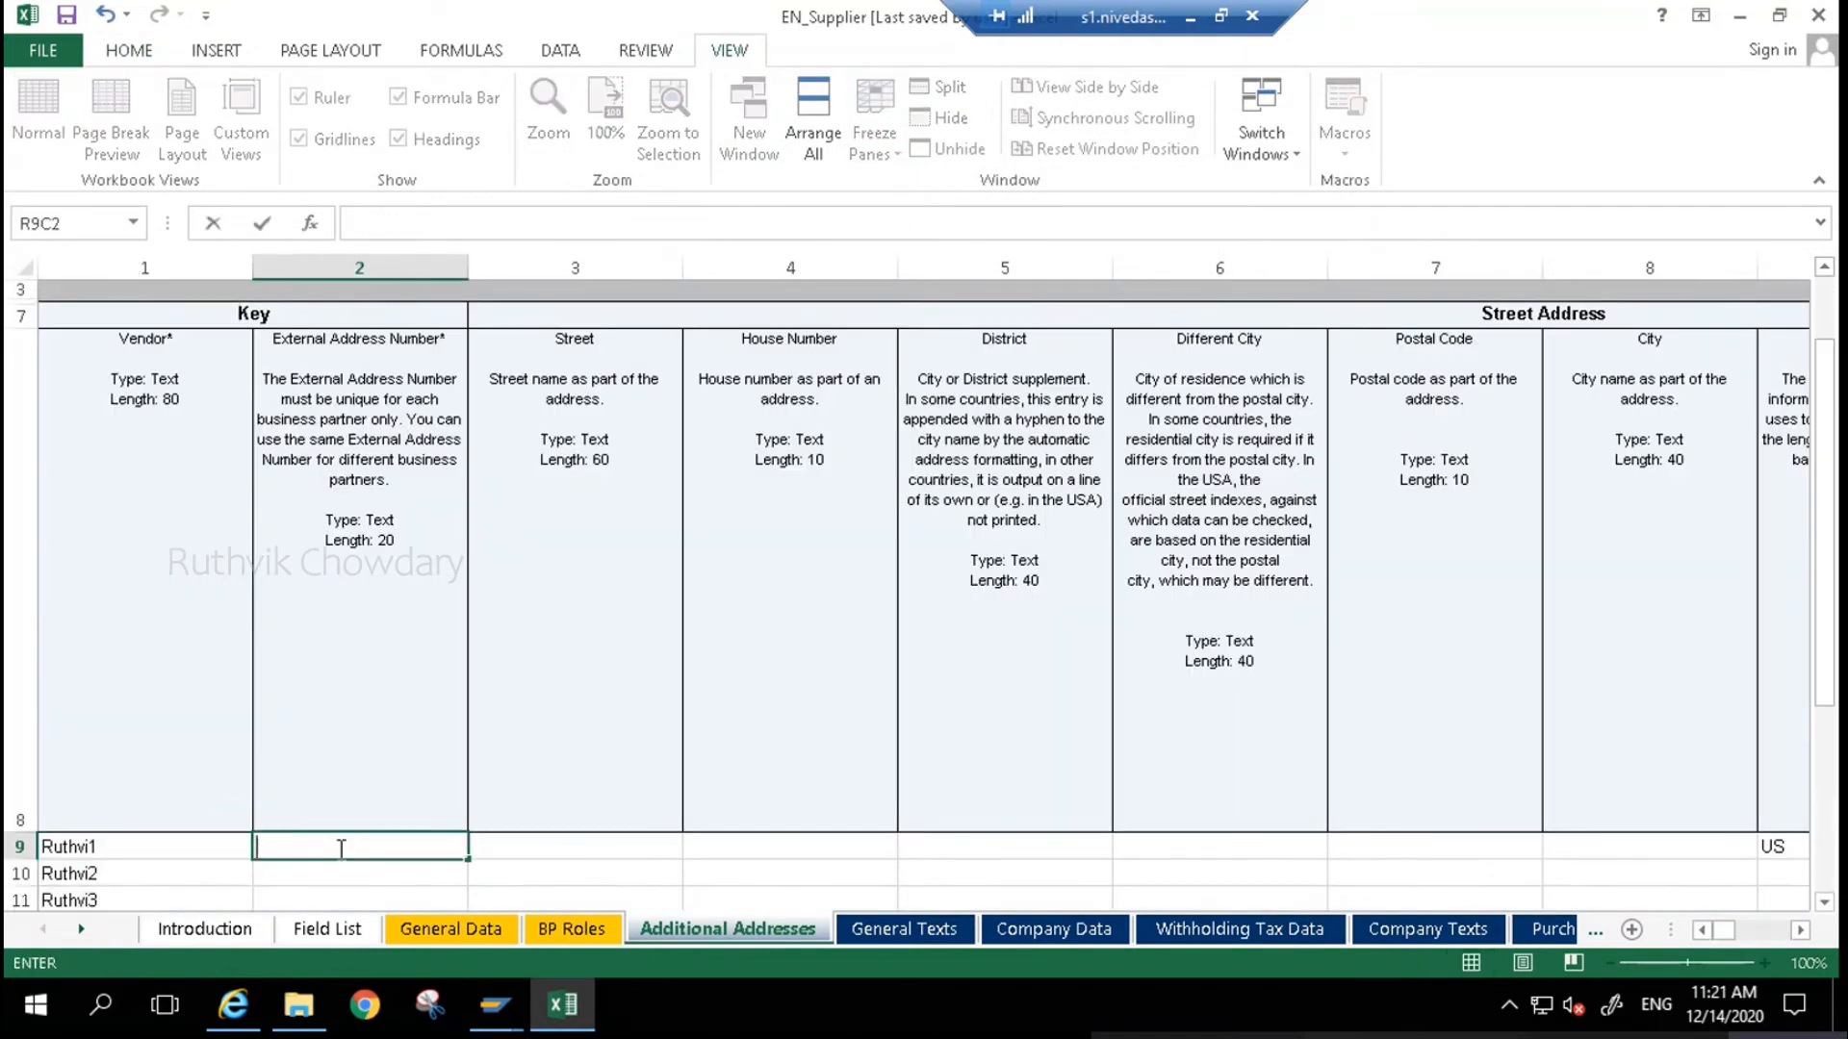
pyautogui.write('JKT1')
pyautogui.press('Return')
pyautogui.click(425, 845)
pyautogui.moveTo(467, 860); pyautogui.dragTo(468, 904)
# - Copy the row 9 values of the Additional Addresses sheet from the Country column through the URI column
pyautogui.click(524, 844)
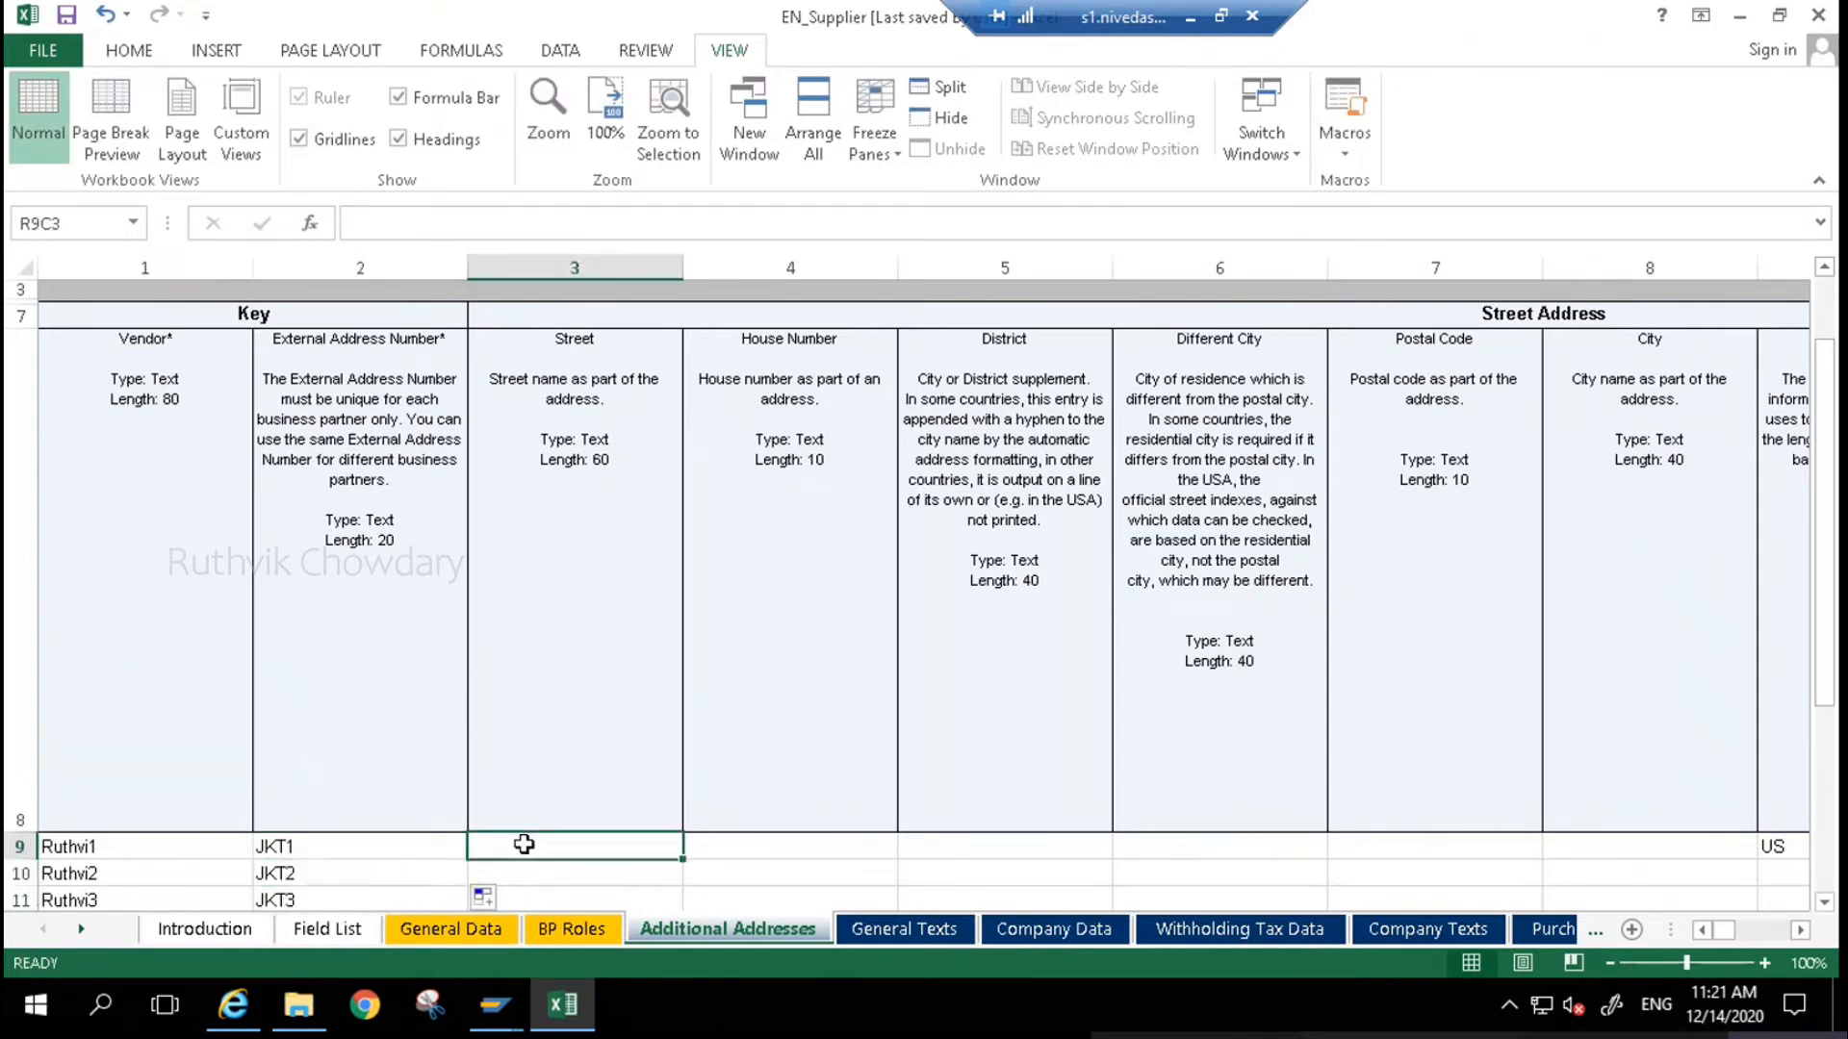
pyautogui.press('Right')
pyautogui.press('Right')
pyautogui.press('Right')
pyautogui.press('Right')
pyautogui.press('Right')
pyautogui.press('Right')
pyautogui.hotkey('shift', 'Right')
pyautogui.hotkey('shift', 'Right')
pyautogui.hotkey('shift', 'Right')
pyautogui.hotkey('shift', 'Right')
pyautogui.hotkey('shift', 'Right')
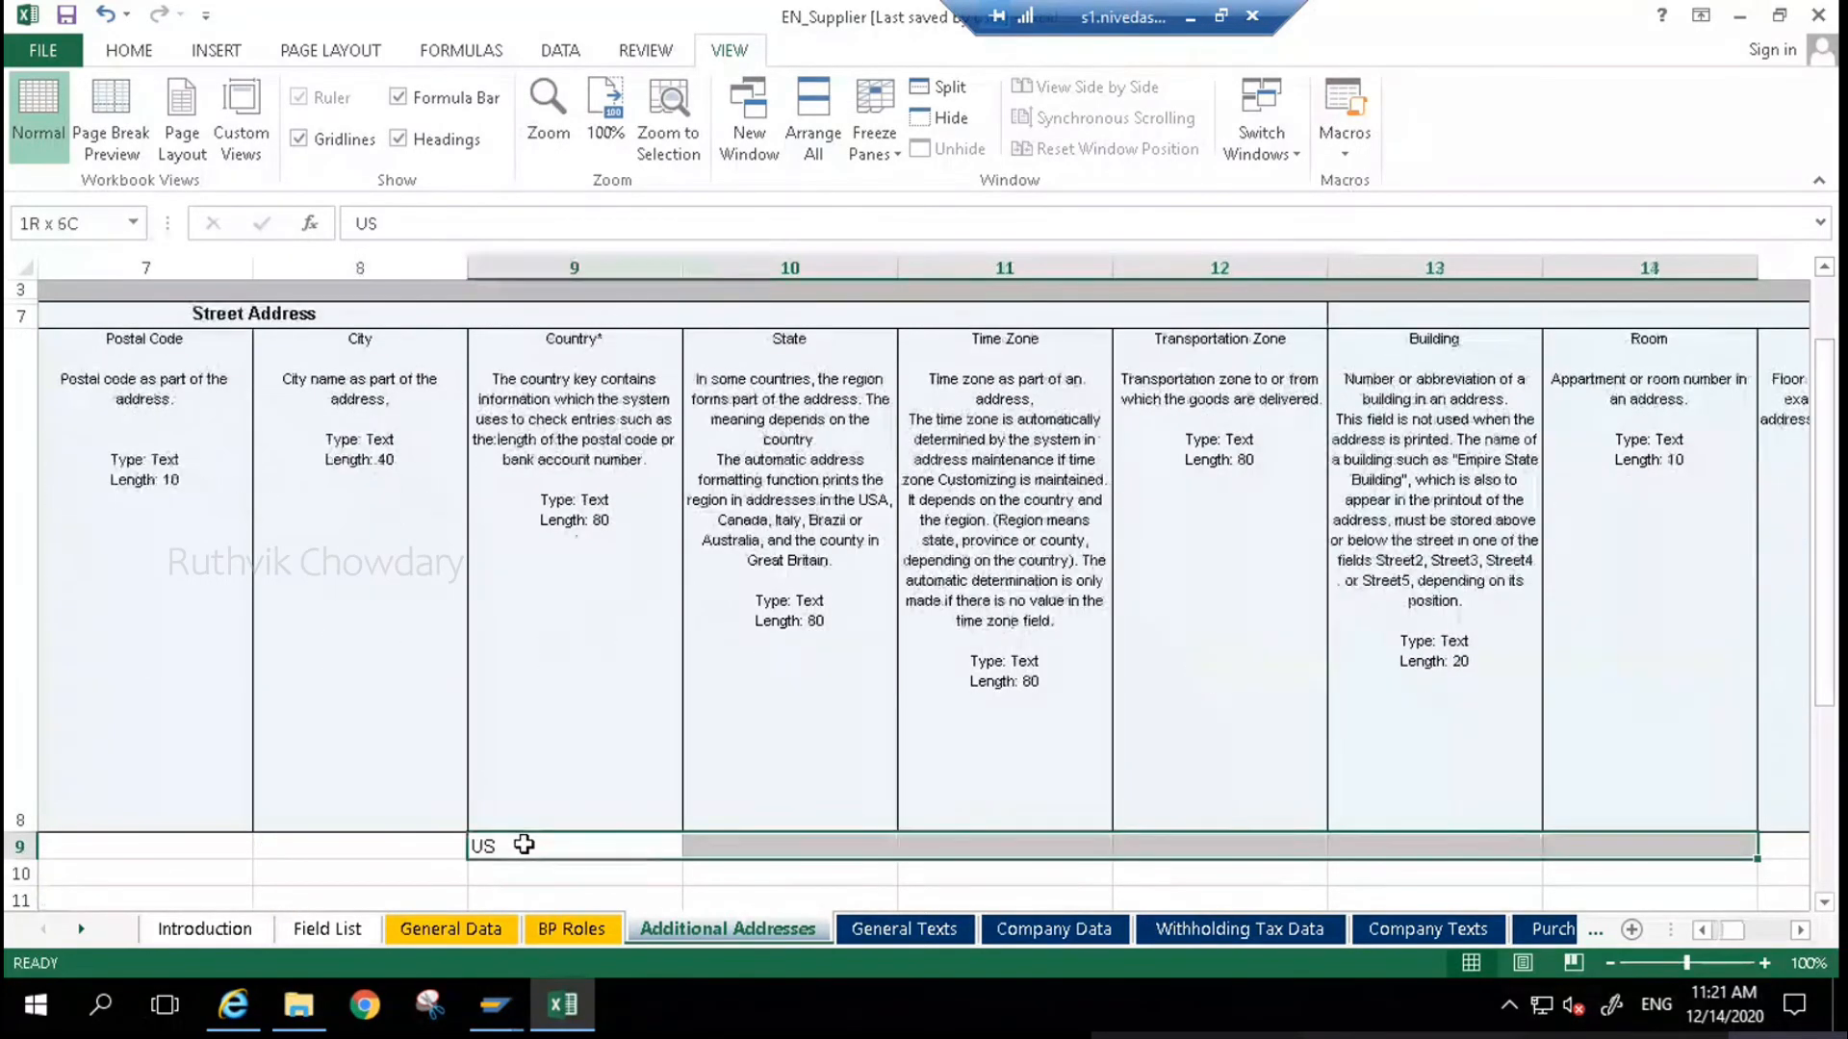
pyautogui.hotkey('shift', 'Right')
pyautogui.hotkey('shift', 'Right')
pyautogui.hotkey('shift', 'Right')
pyautogui.hotkey('shift', 'Right')
pyautogui.hotkey('shift', 'Right')
pyautogui.hotkey('shift', 'Right')
pyautogui.hotkey('shift', 'Right')
pyautogui.hotkey('shift', 'Right')
pyautogui.hotkey('shift', 'Right')
pyautogui.hotkey('shift', 'Right')
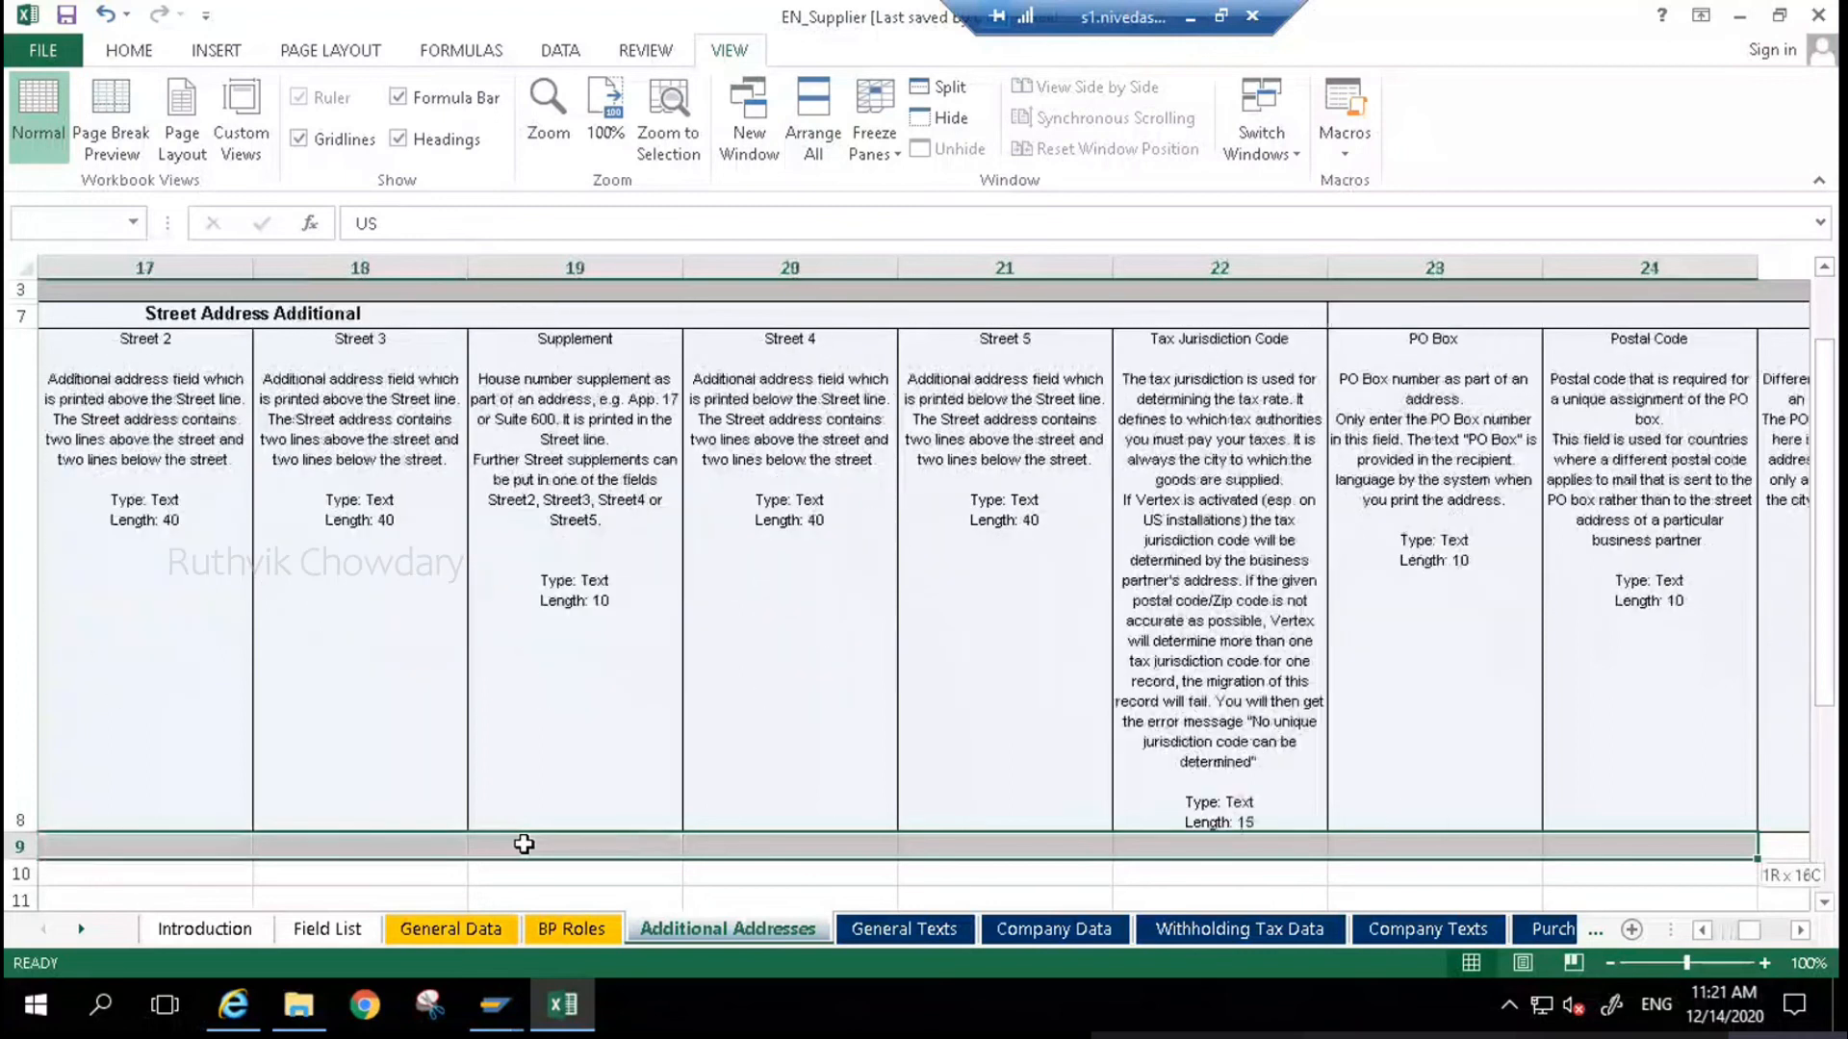
pyautogui.hotkey('shift', 'Right')
pyautogui.hotkey('shift', 'Right')
pyautogui.hotkey('shift', 'Right')
pyautogui.hotkey('shift', 'Right')
pyautogui.hotkey('shift', 'Right')
pyautogui.hotkey('shift', 'Right')
pyautogui.hotkey('shift', 'Right')
pyautogui.hotkey('shift', 'Right')
pyautogui.hotkey('shift', 'Right')
pyautogui.hotkey('shift', 'Right')
pyautogui.hotkey('shift', 'Right')
pyautogui.hotkey('shift', 'Right')
pyautogui.hotkey('shift', 'Right')
pyautogui.hotkey('shift', 'Right')
pyautogui.hotkey('shift', 'Right')
pyautogui.hotkey('shift', 'Right')
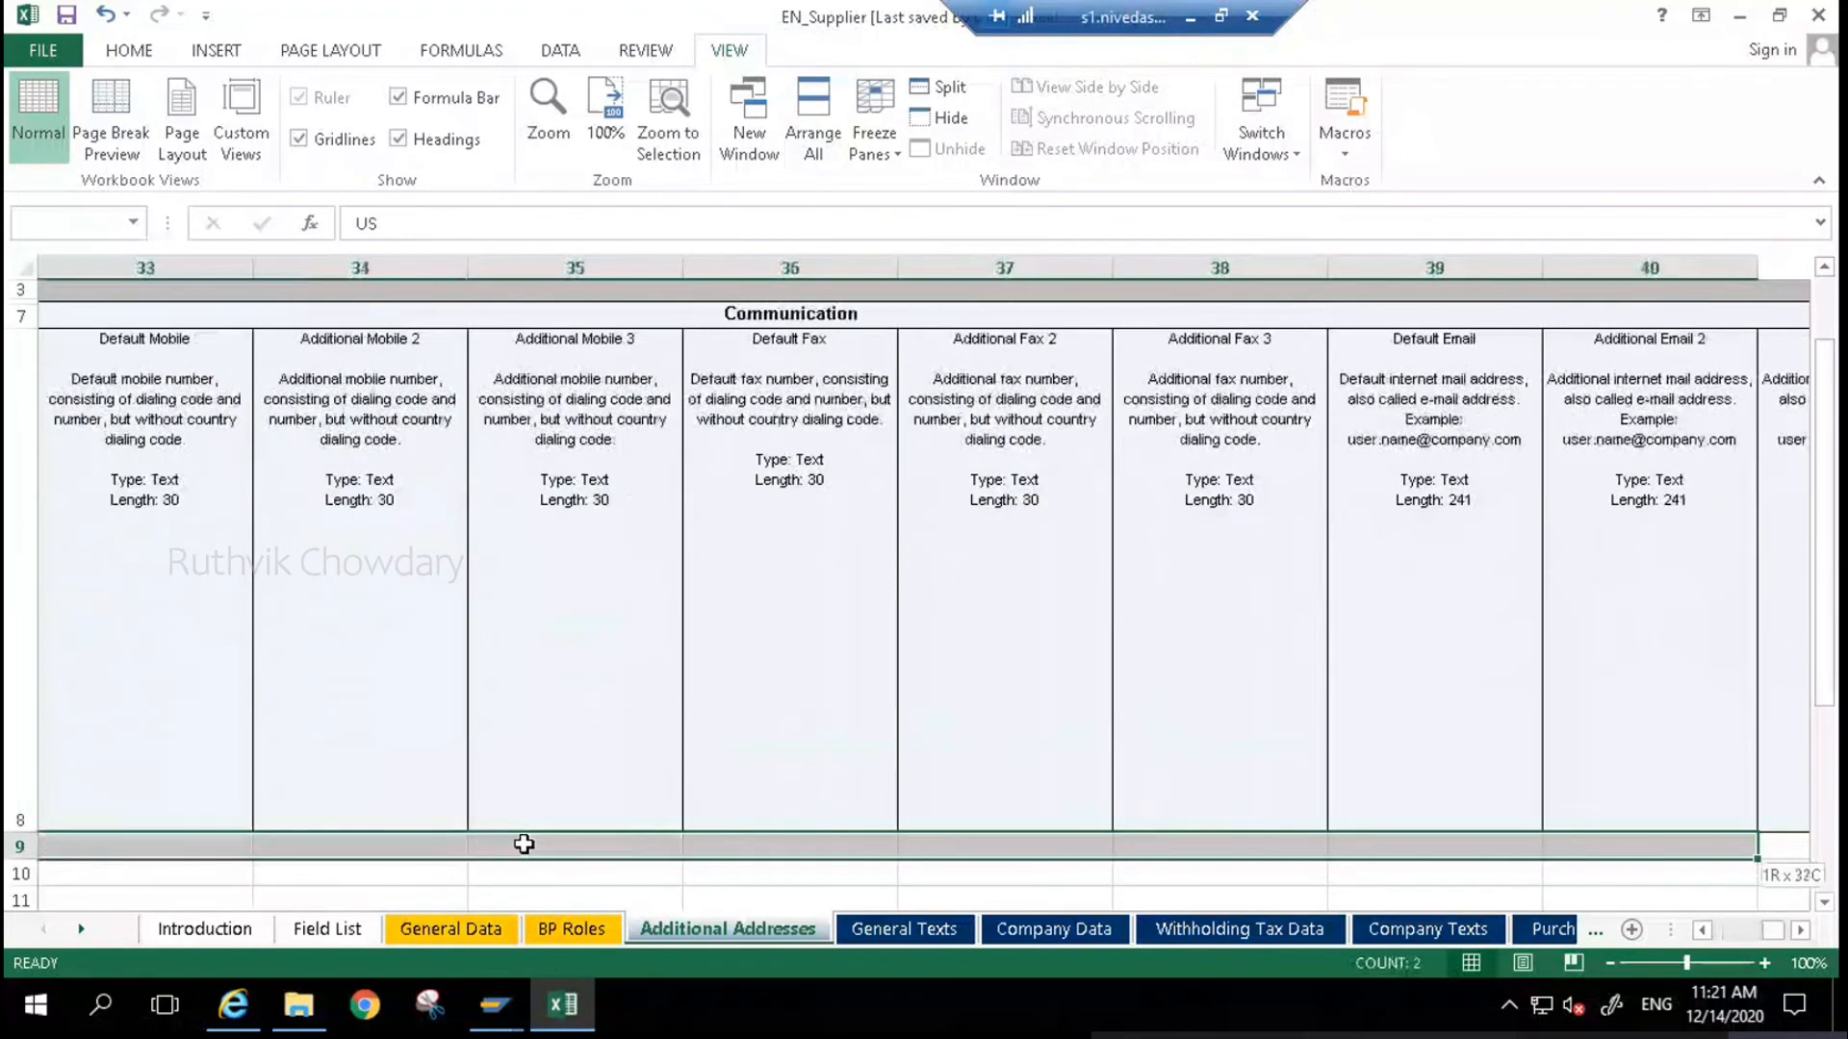
pyautogui.hotkey('shift', 'Right')
pyautogui.hotkey('shift', 'Right')
pyautogui.hotkey('shift', 'Right')
pyautogui.hotkey('shift', 'Right')
pyautogui.hotkey('shift', 'Right')
pyautogui.hotkey('shift', 'Left')
pyautogui.hotkey('shift', 'Left')
pyautogui.hotkey('ctrl', 'c')
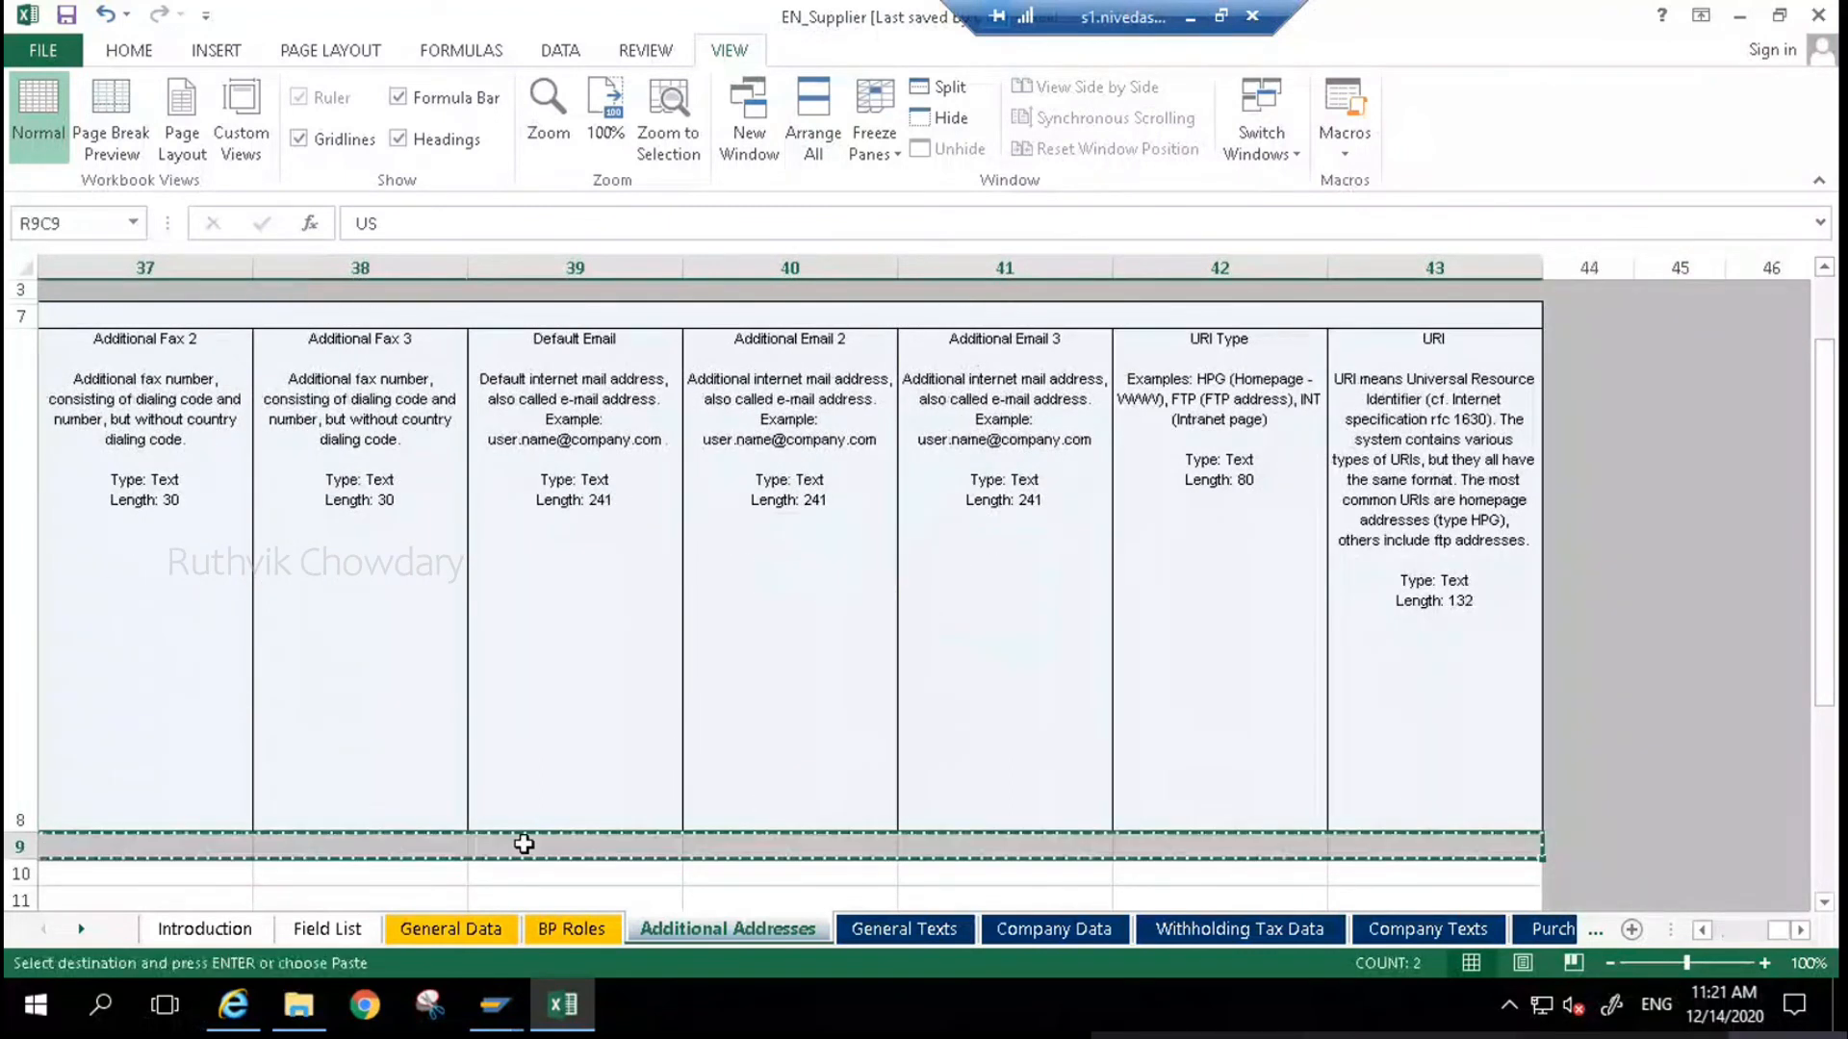
# - Paste the copied values into rows 10 to 18 from the Country column and save the workbook
pyautogui.press('Down')
pyautogui.hotkey('shift', 'Down')
pyautogui.hotkey('shift', 'Down')
pyautogui.hotkey('shift', 'Down')
pyautogui.hotkey('shift', 'Down')
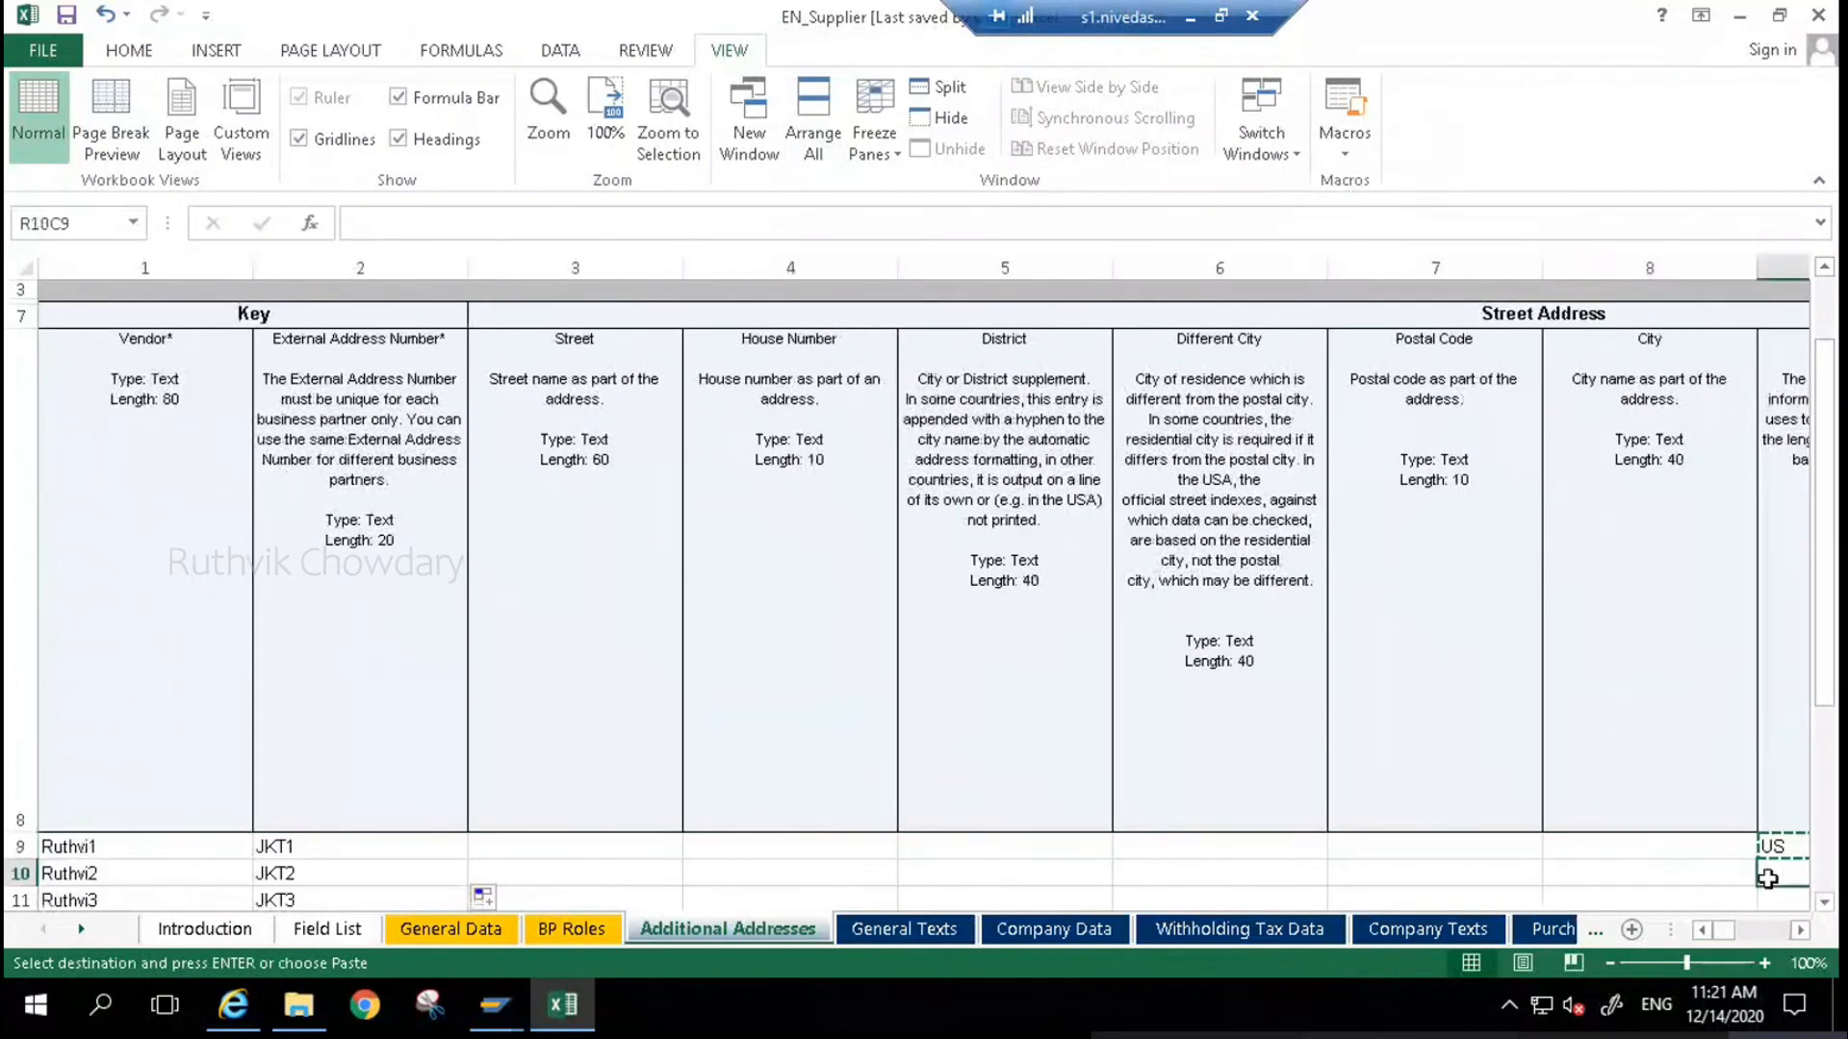
pyautogui.hotkey('shift', 'Down')
pyautogui.hotkey('shift', 'Down')
pyautogui.hotkey('shift', 'Down')
pyautogui.hotkey('shift', 'Down')
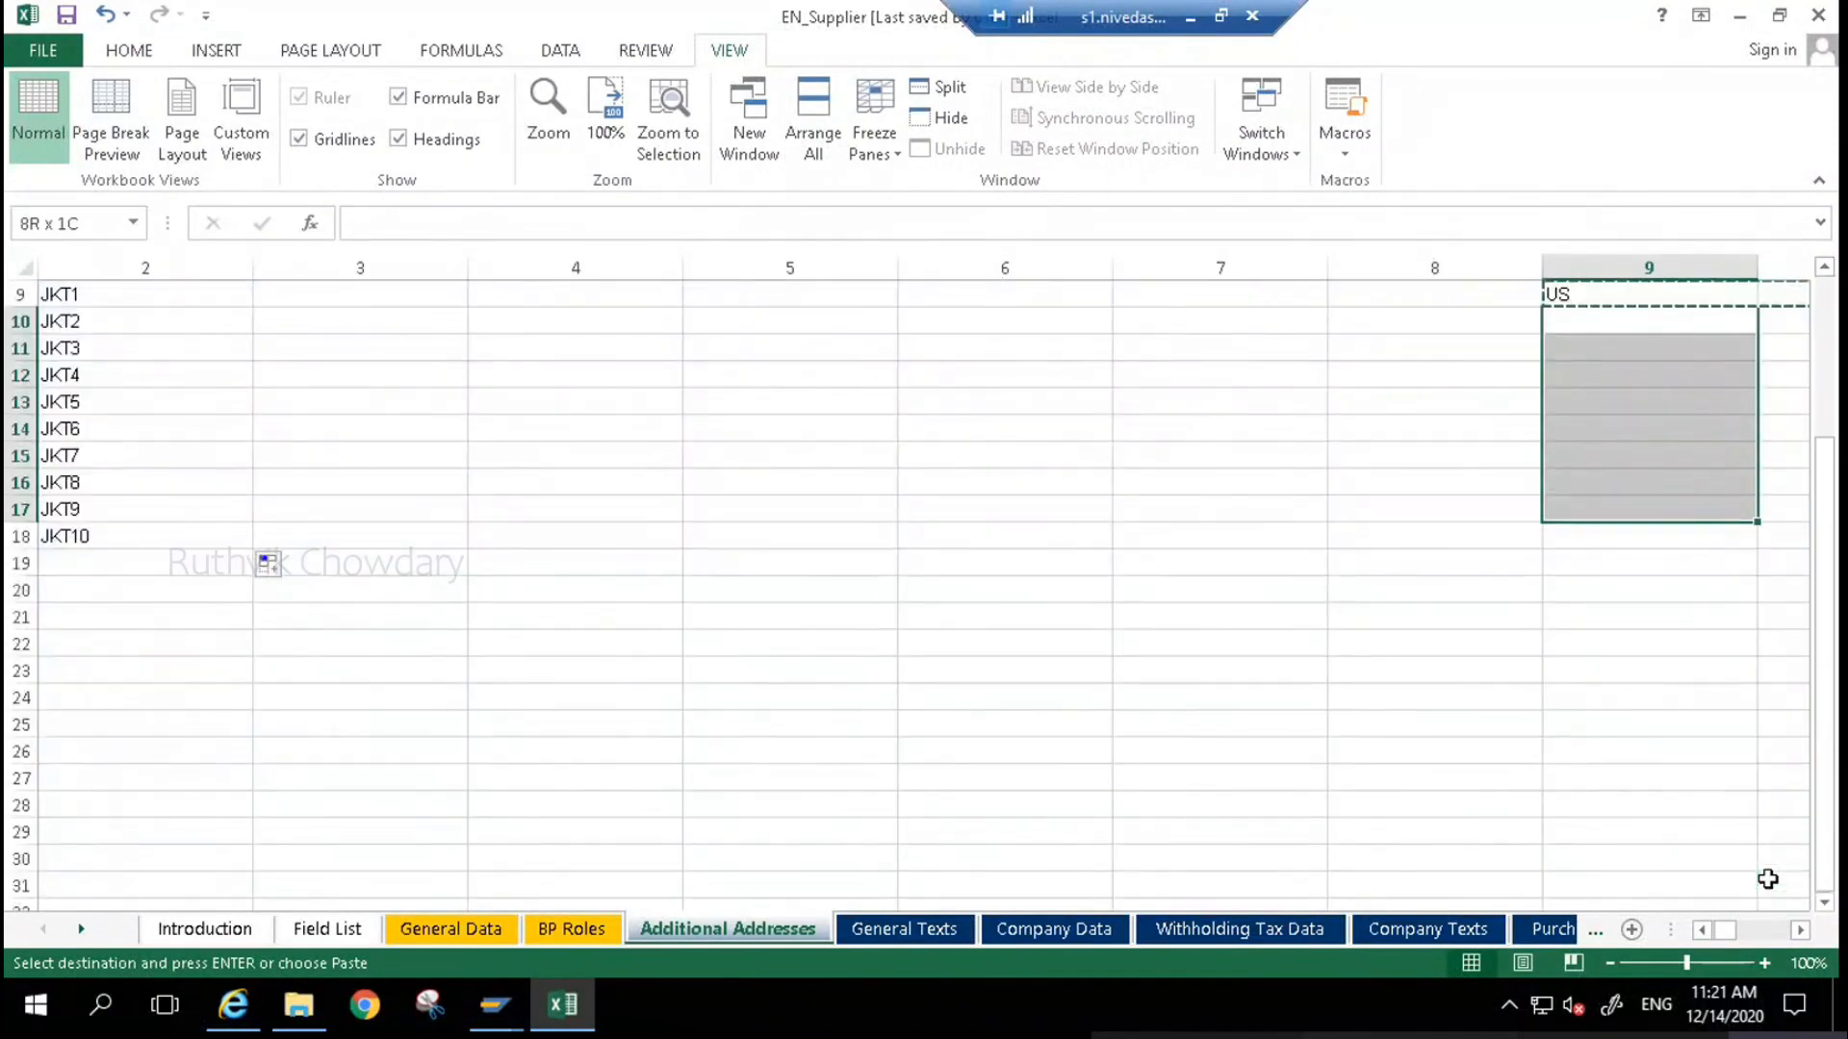
pyautogui.hotkey('ctrl', 'v')
pyautogui.hotkey('ctrl', 's')
pyautogui.click(825, 569)
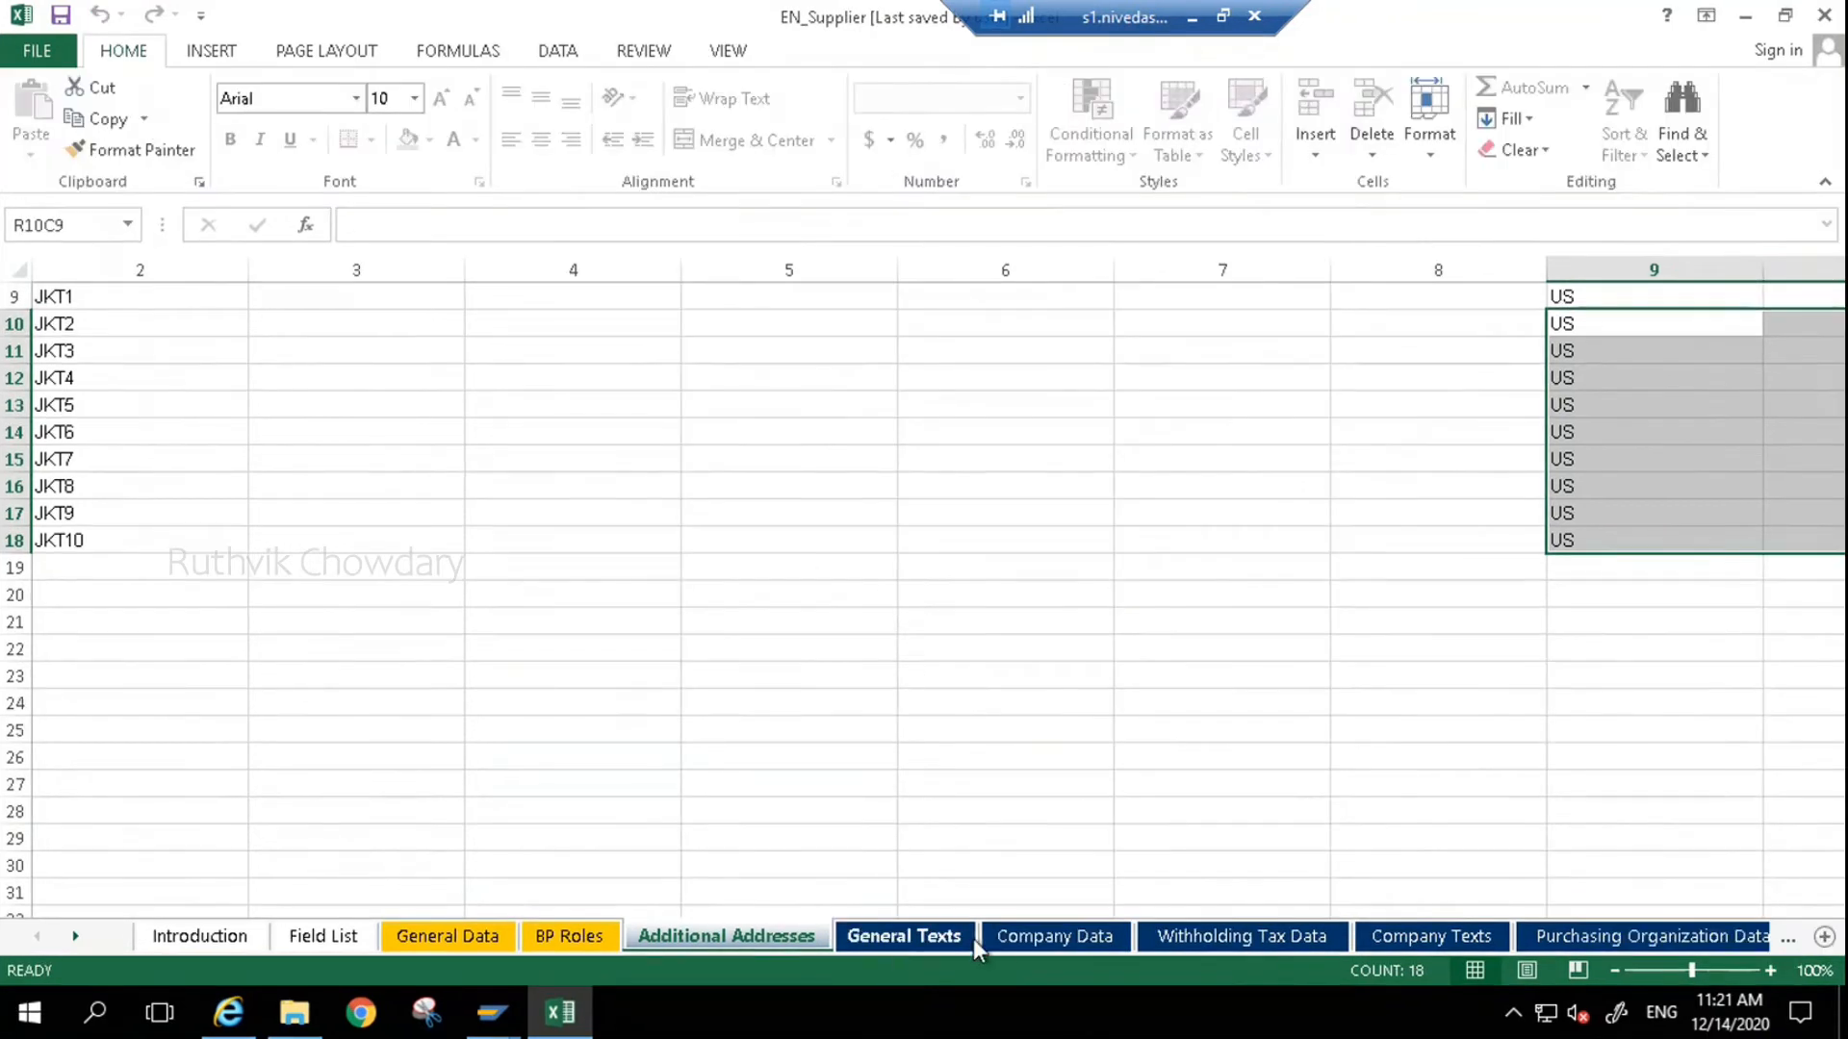
# - Copy the External Address Numbers JKT1 to JKT10 from Additional Addresses into the Vendor column of the Company Data sheet from row 9
pyautogui.click(1033, 934)
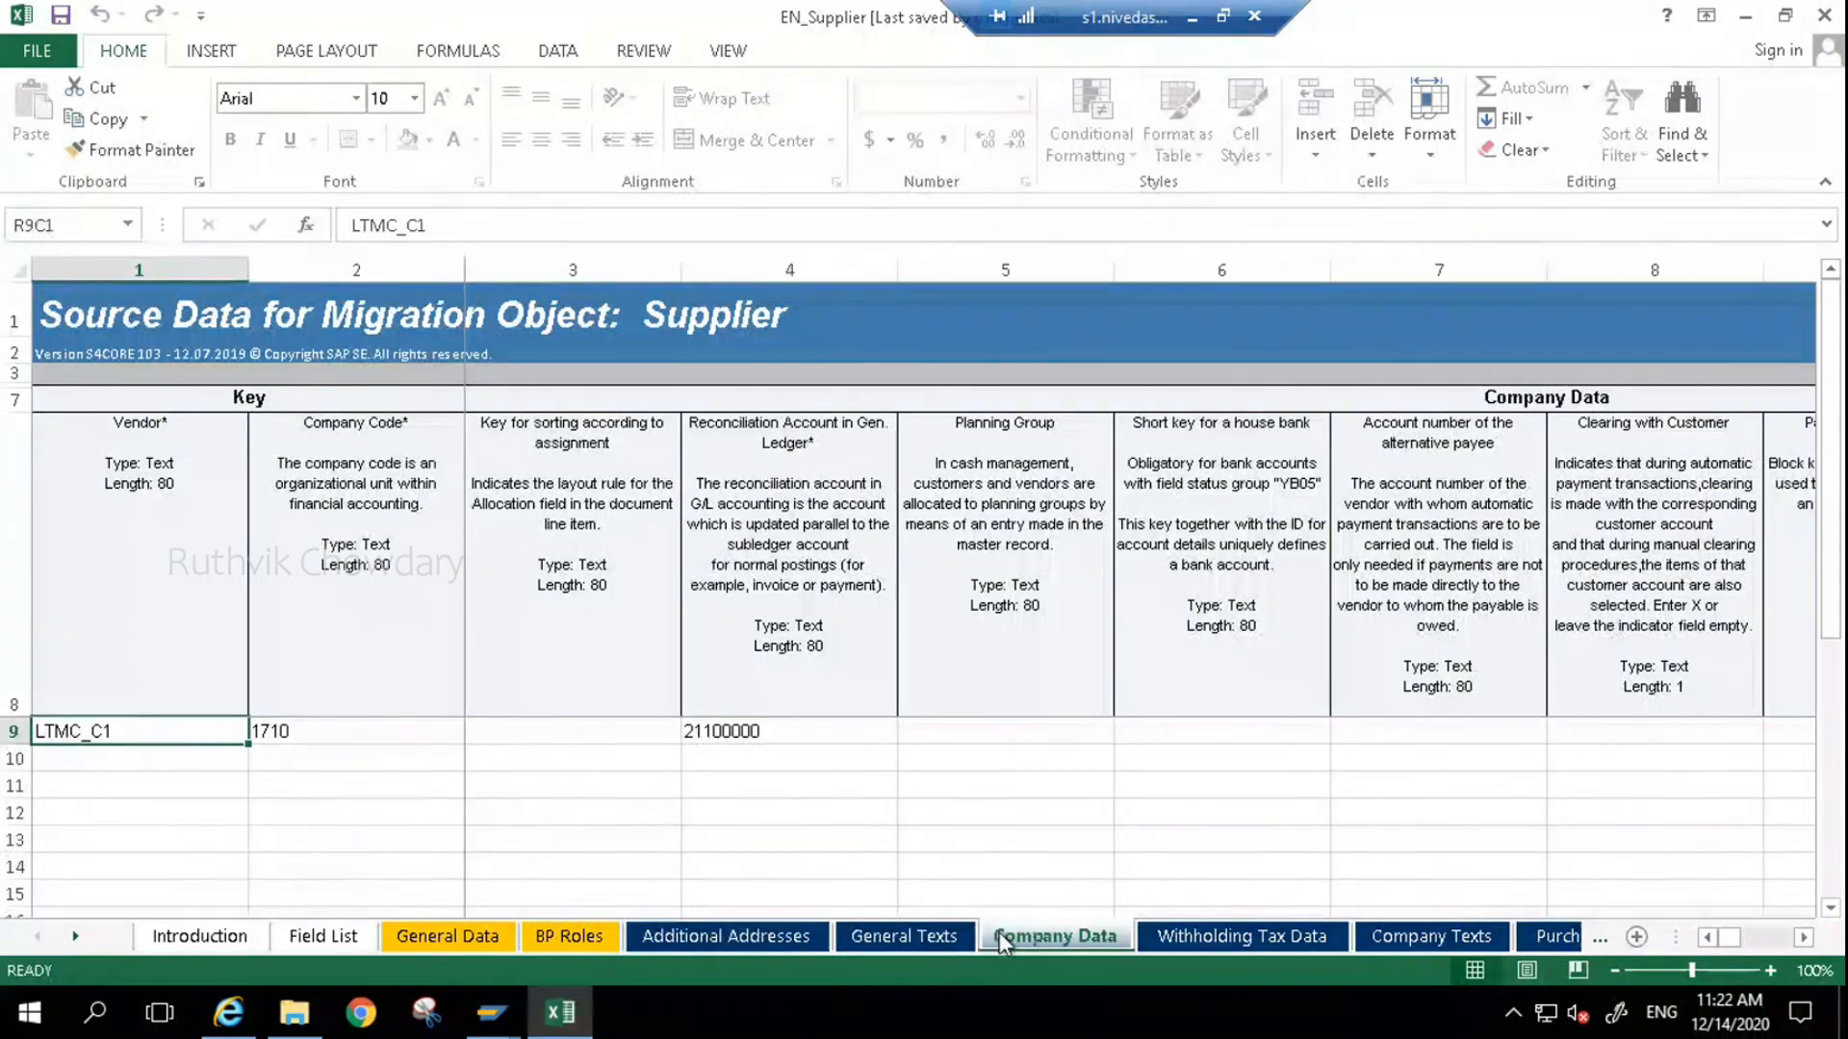
pyautogui.click(727, 936)
pyautogui.click(78, 296)
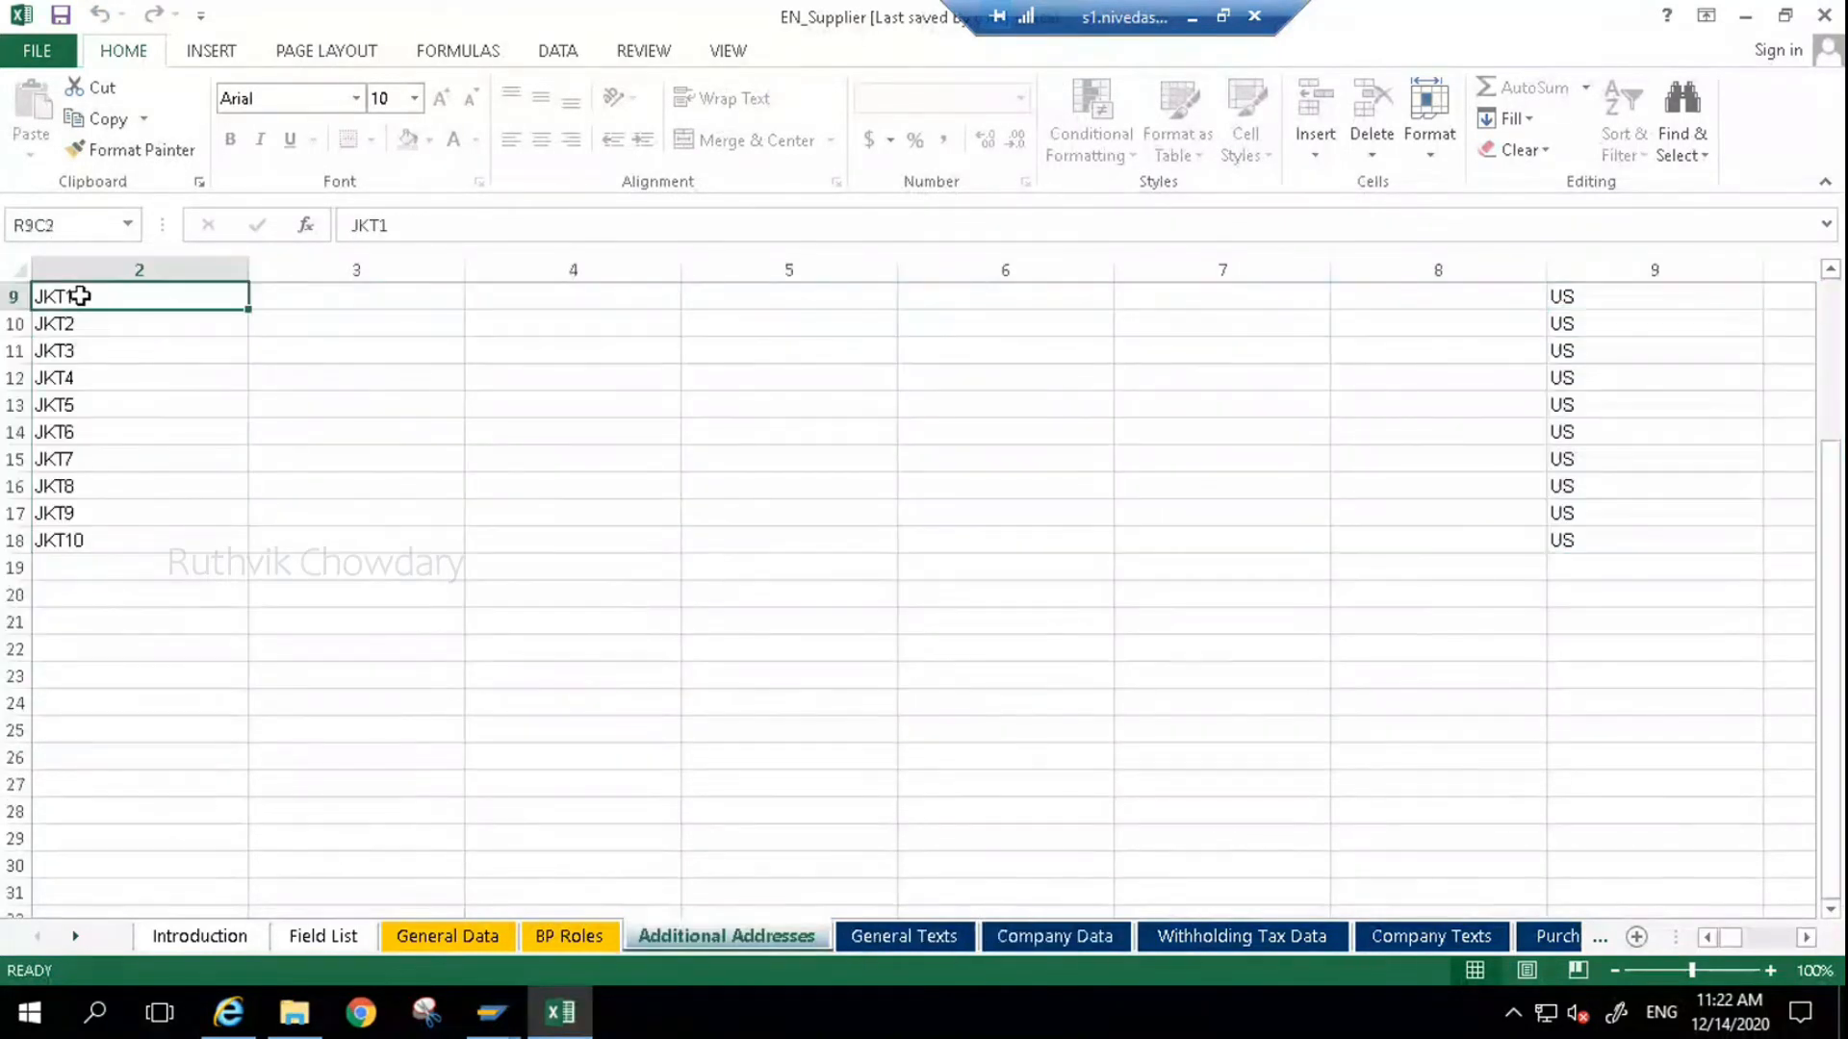
pyautogui.moveTo(78, 296); pyautogui.dragTo(79, 540)
pyautogui.hotkey('ctrl', 'c')
pyautogui.click(1054, 936)
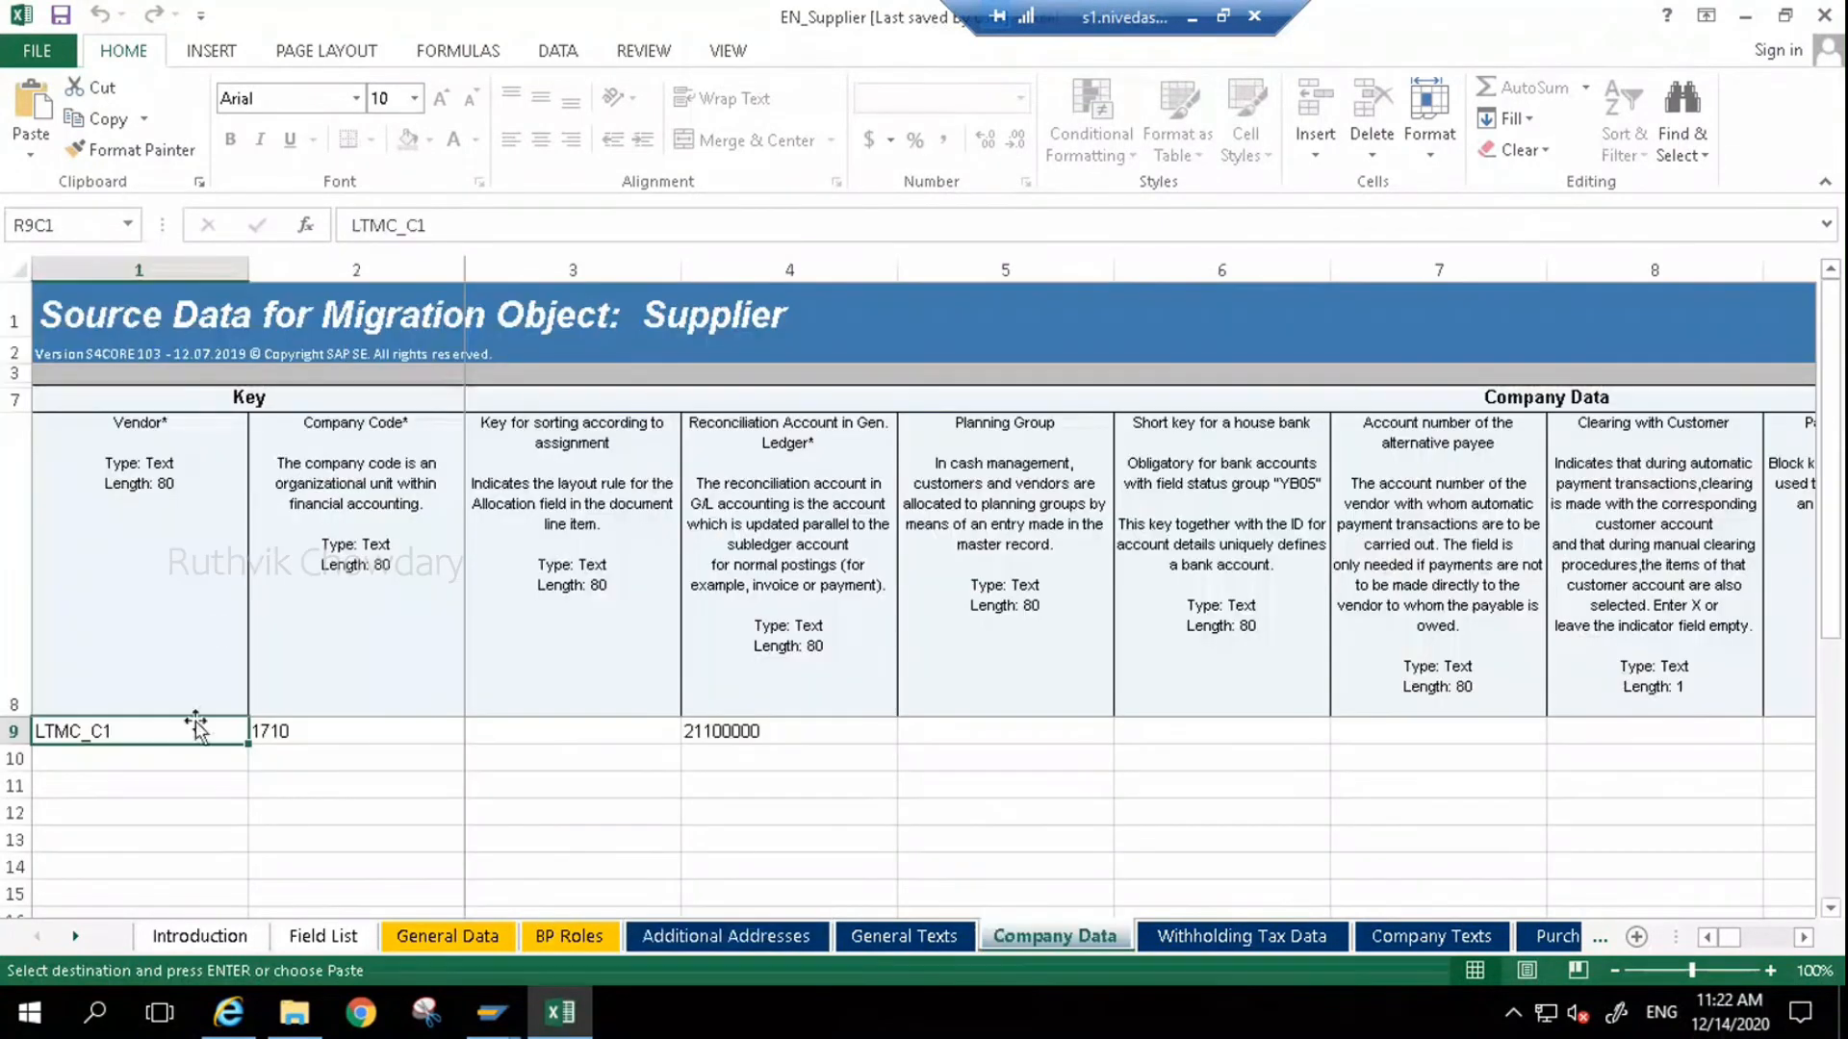
pyautogui.hotkey('ctrl', 'v')
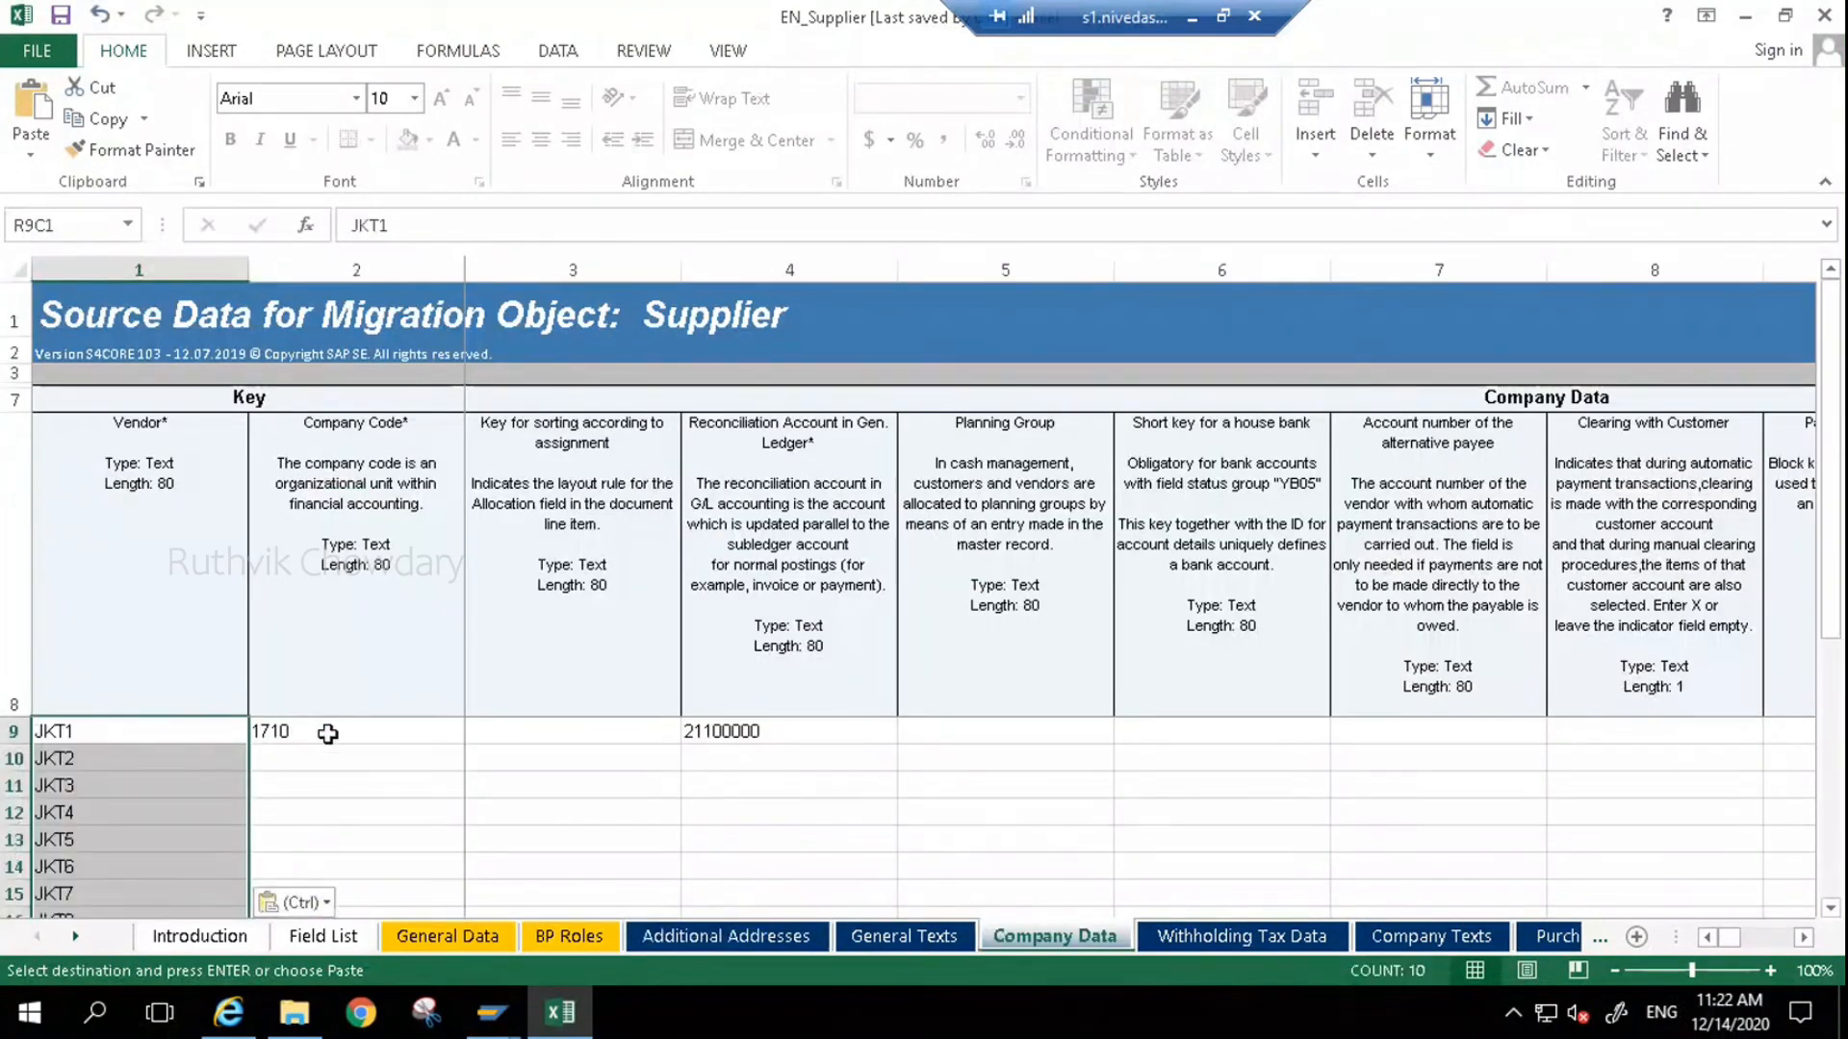
# - Fill Company Code 1710 from row 9 down all supplier rows as identical copies
pyautogui.click(361, 743)
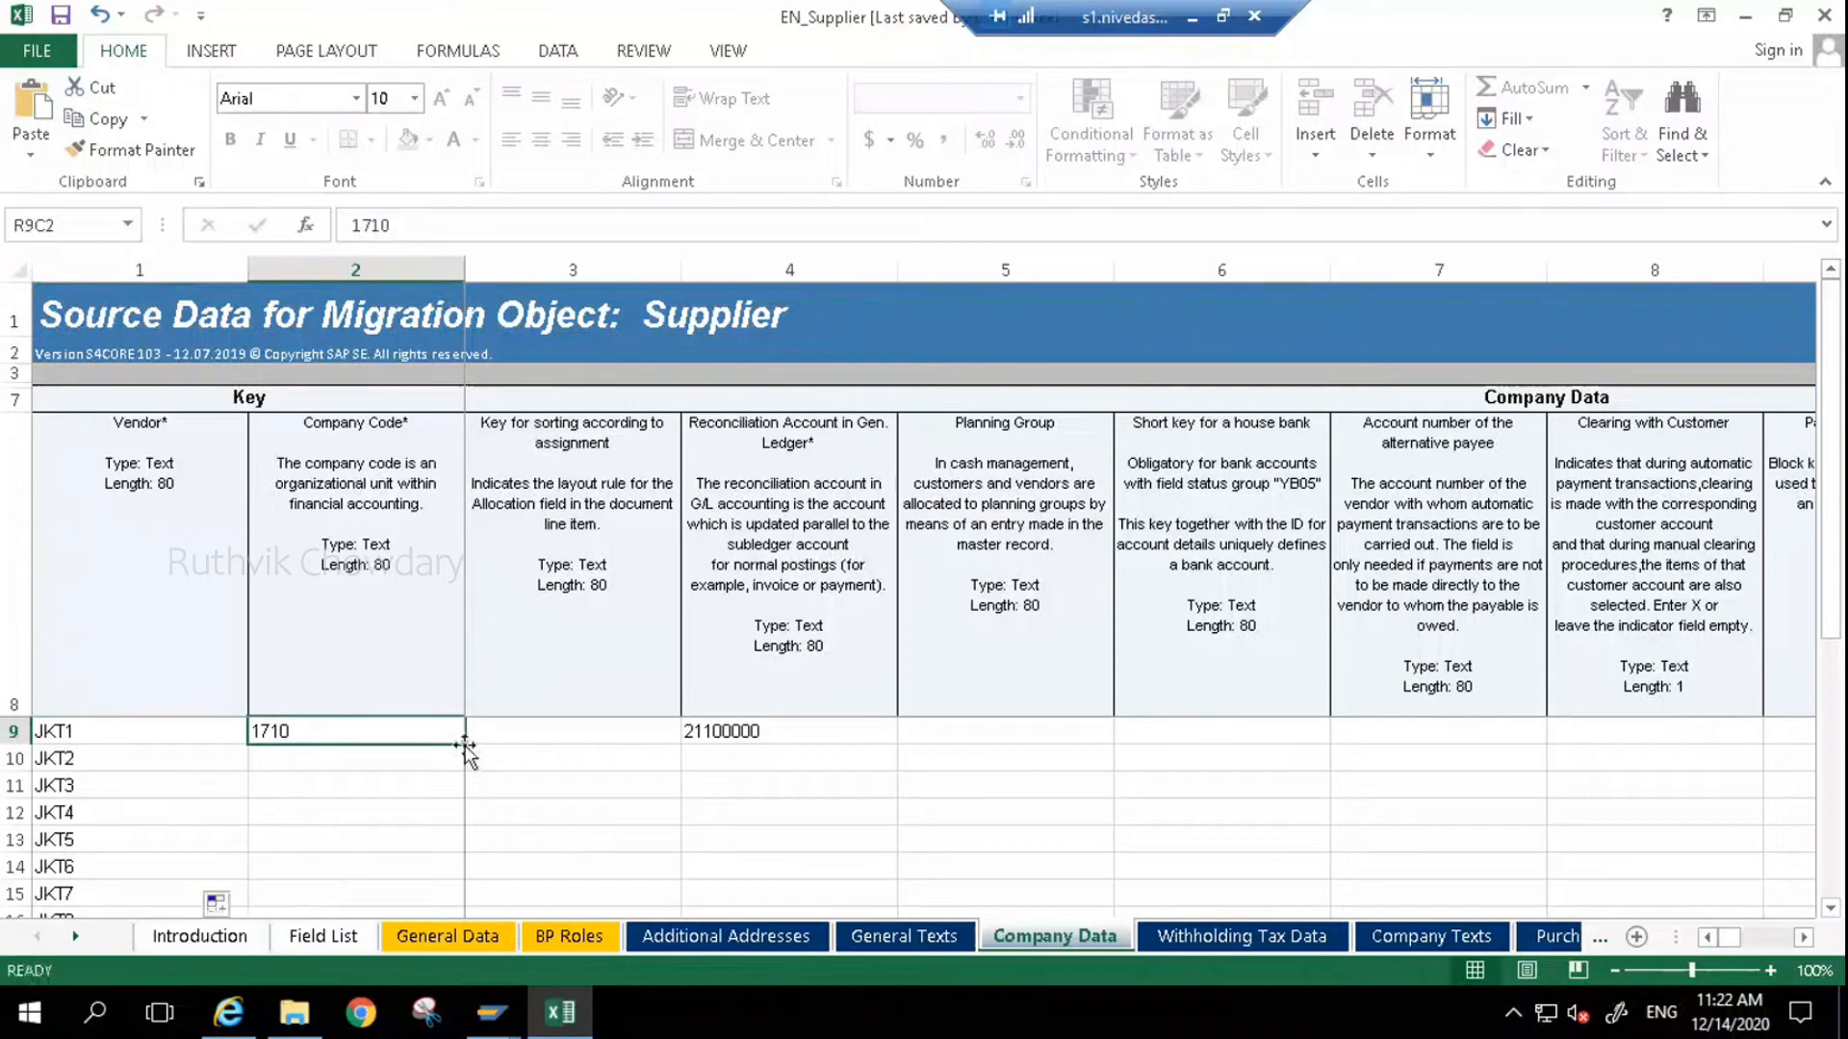
pyautogui.doubleClick(452, 752)
pyautogui.click(215, 901)
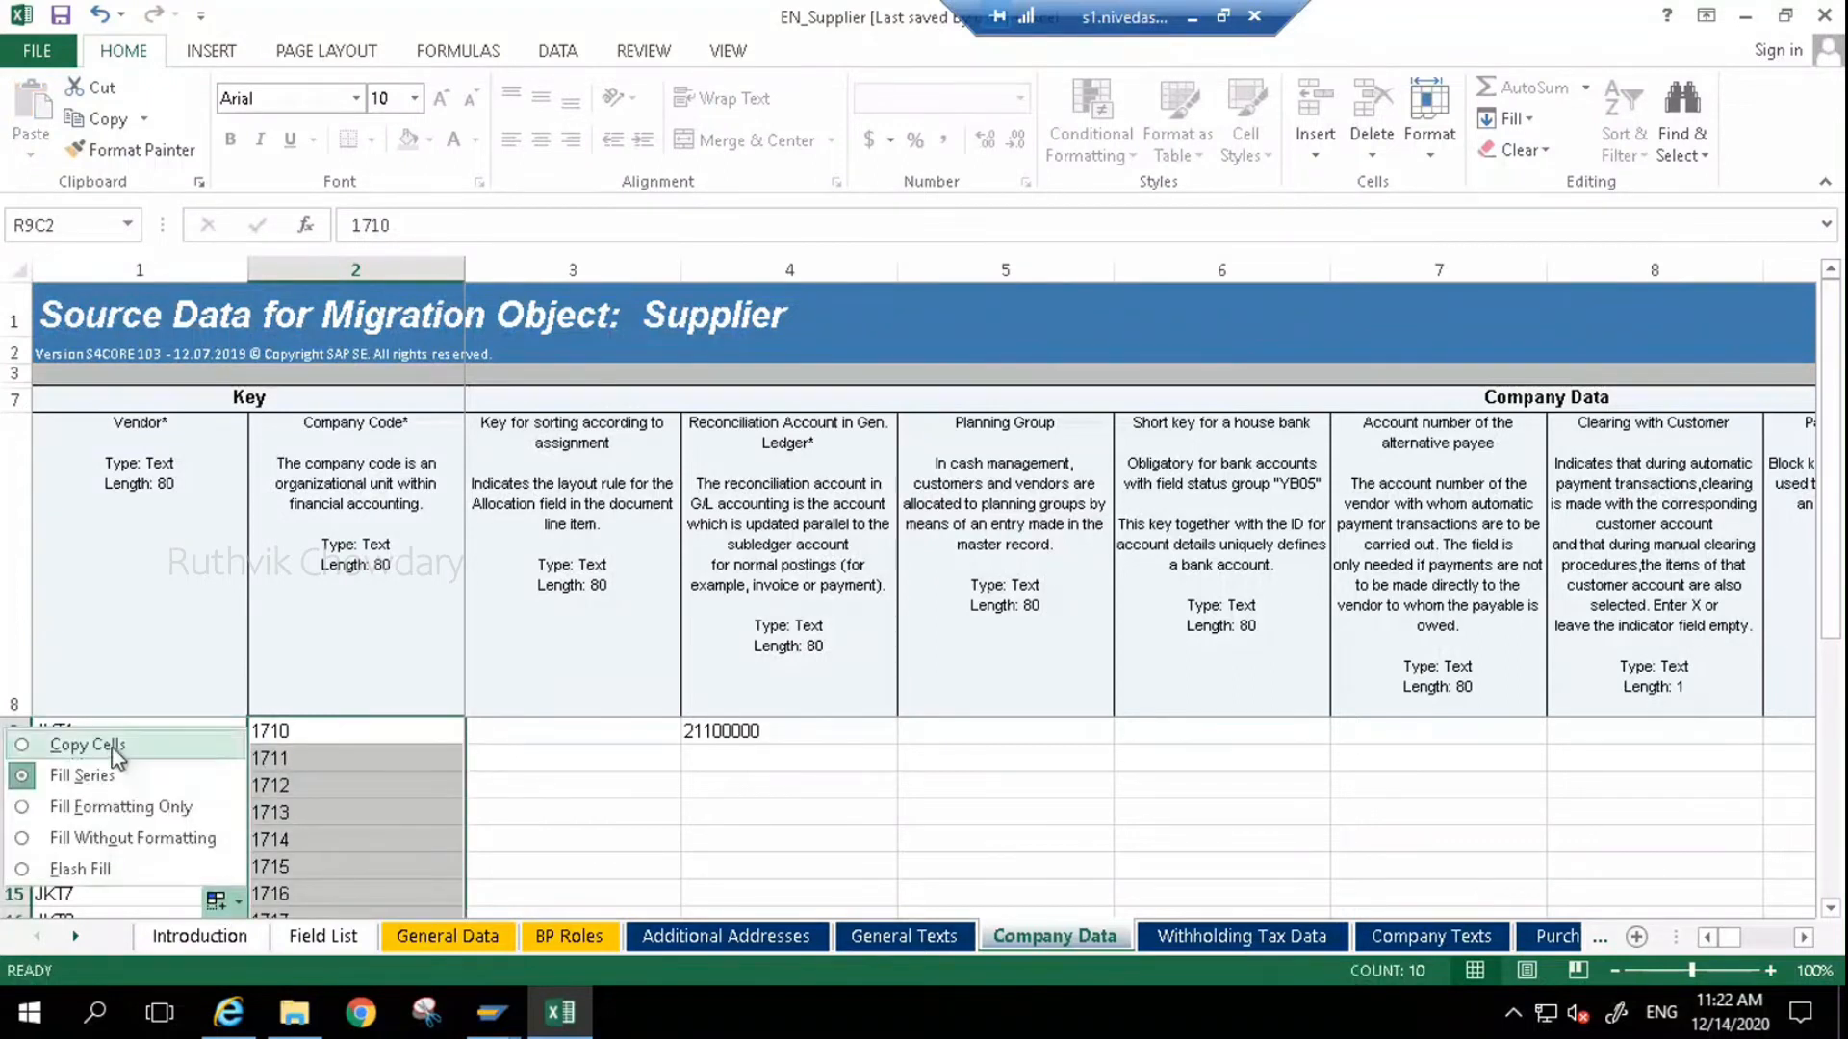
pyautogui.click(104, 742)
# - Fill Reconciliation Account 21100000 from row 9 down all supplier rows as identical copies and save the workbook in its existing format
pyautogui.click(786, 730)
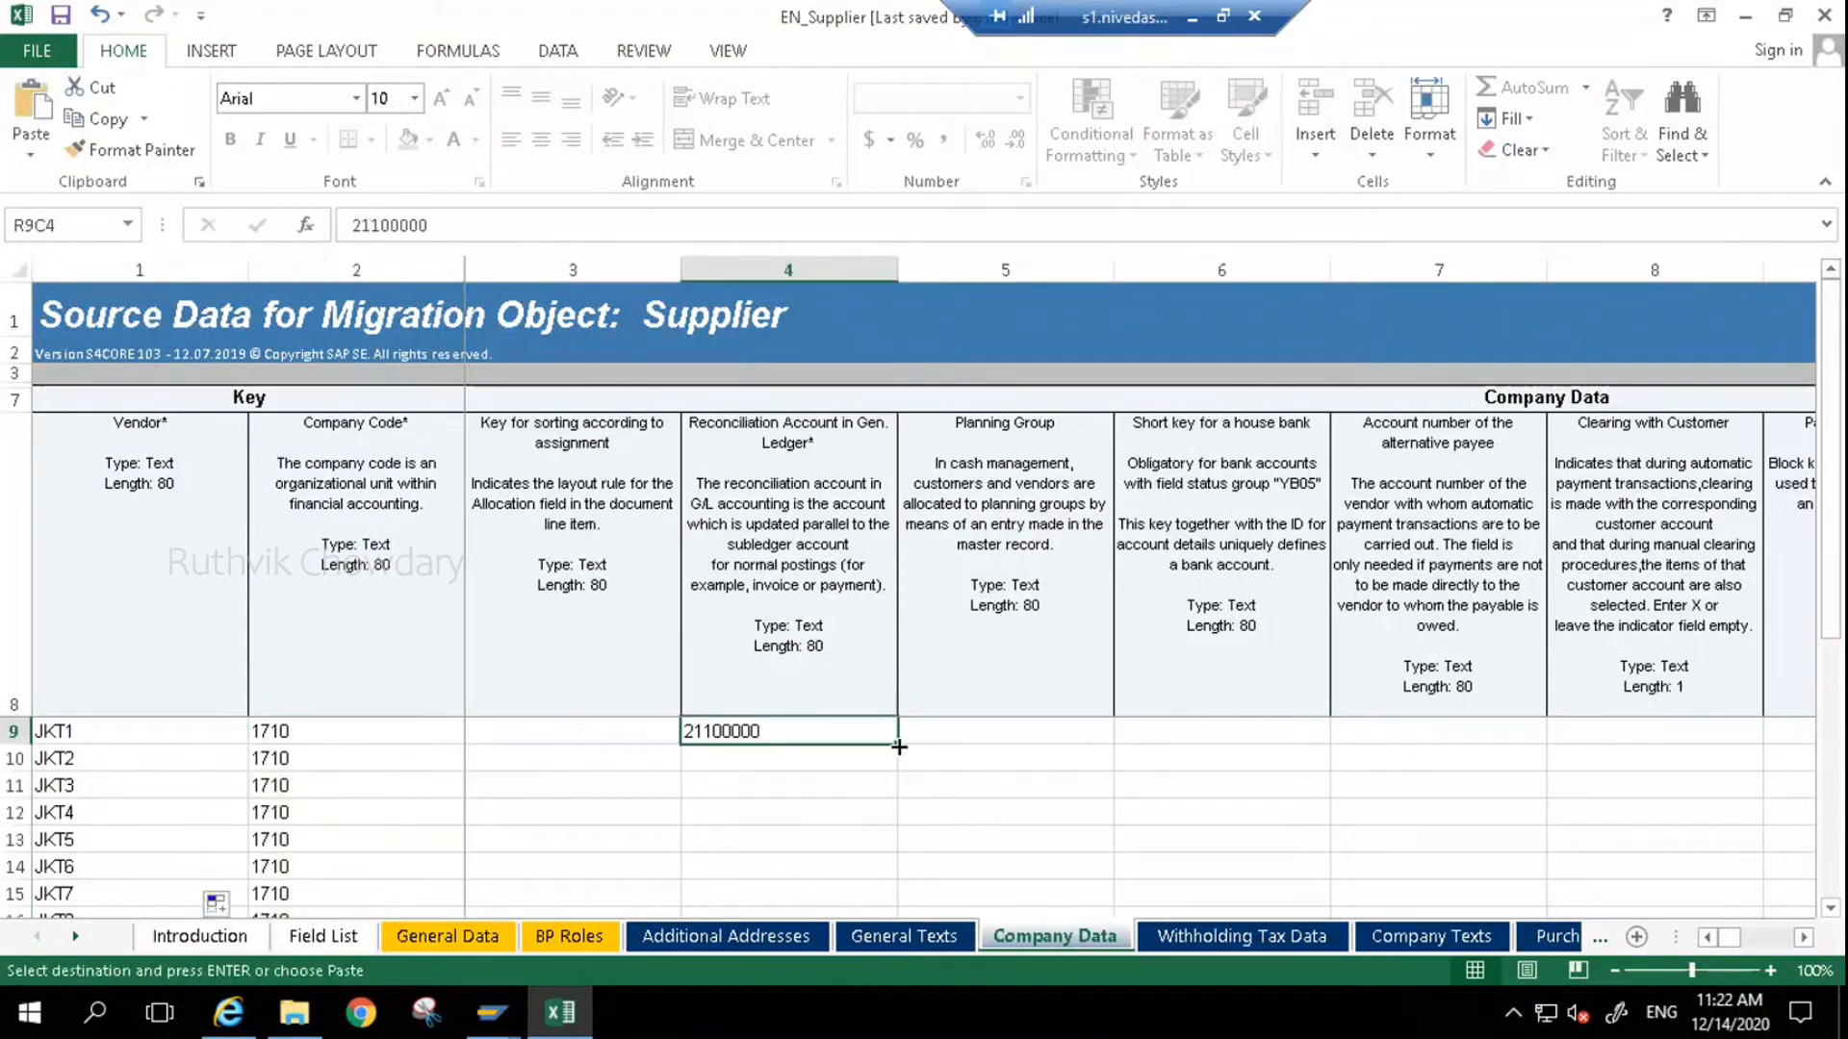
pyautogui.doubleClick(896, 743)
pyautogui.click(919, 900)
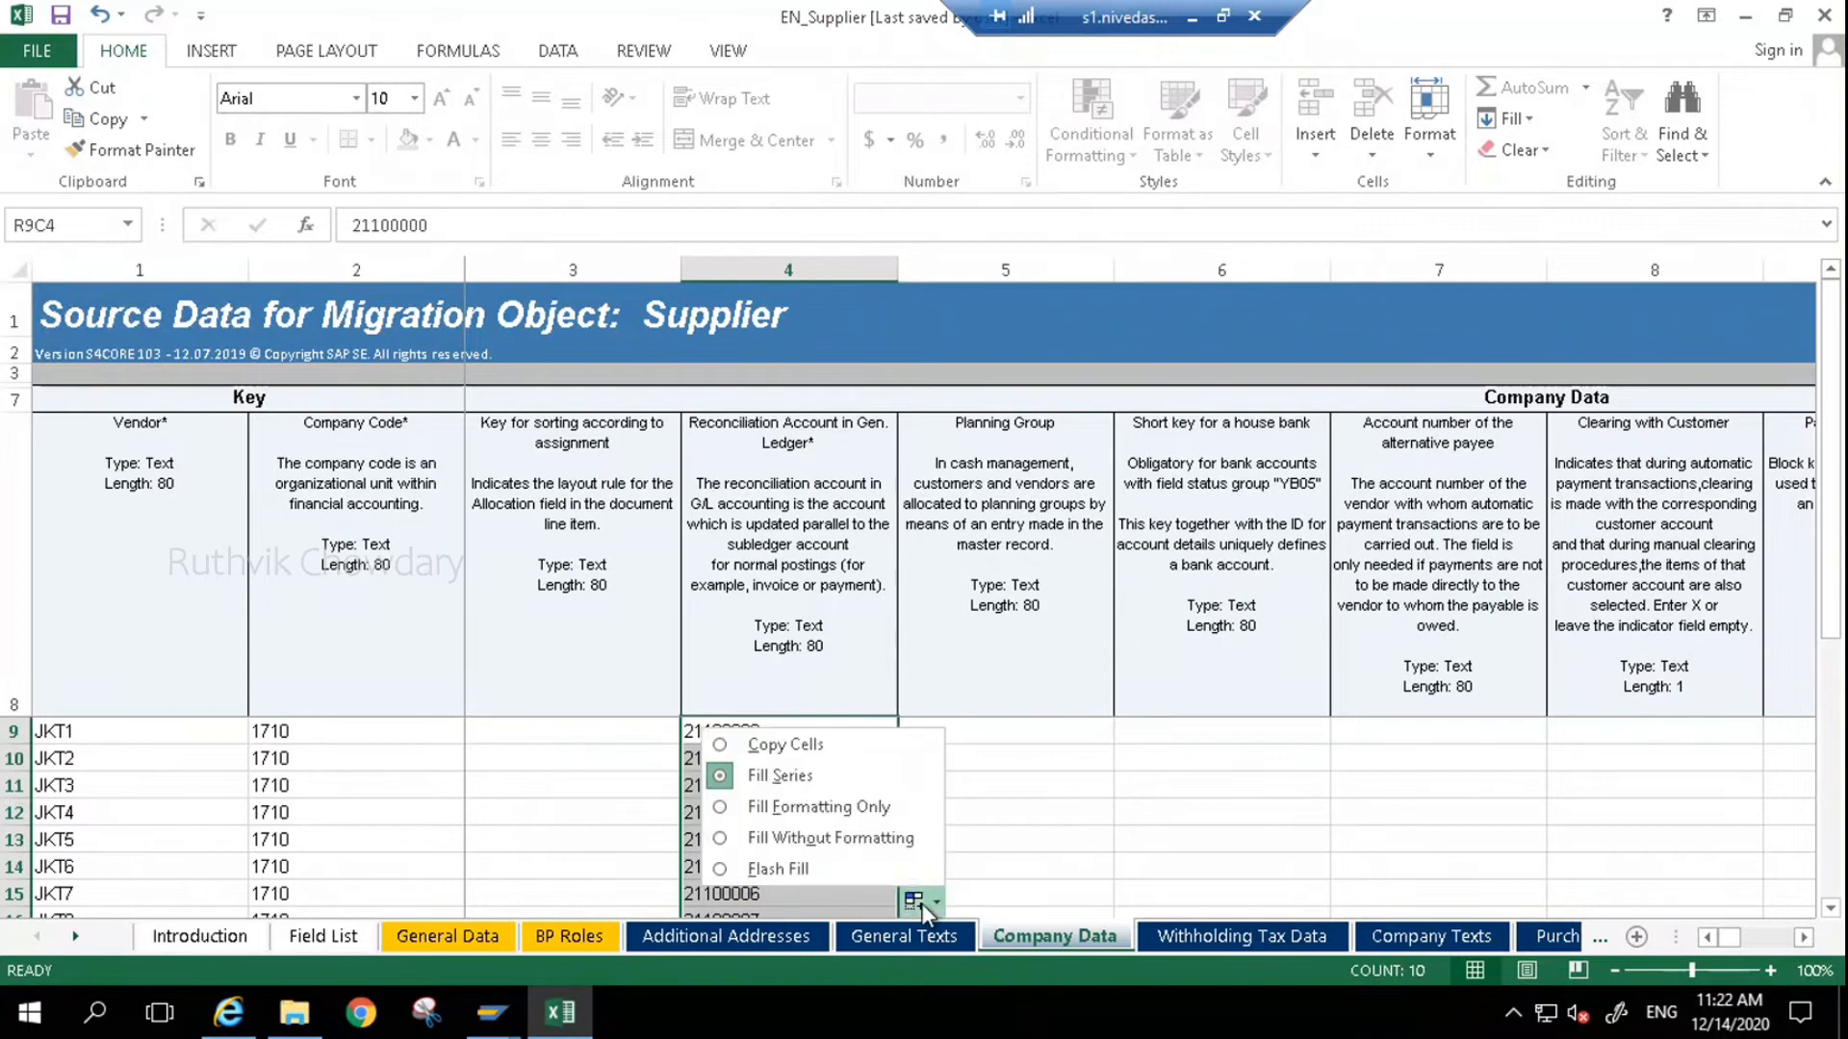
pyautogui.click(760, 740)
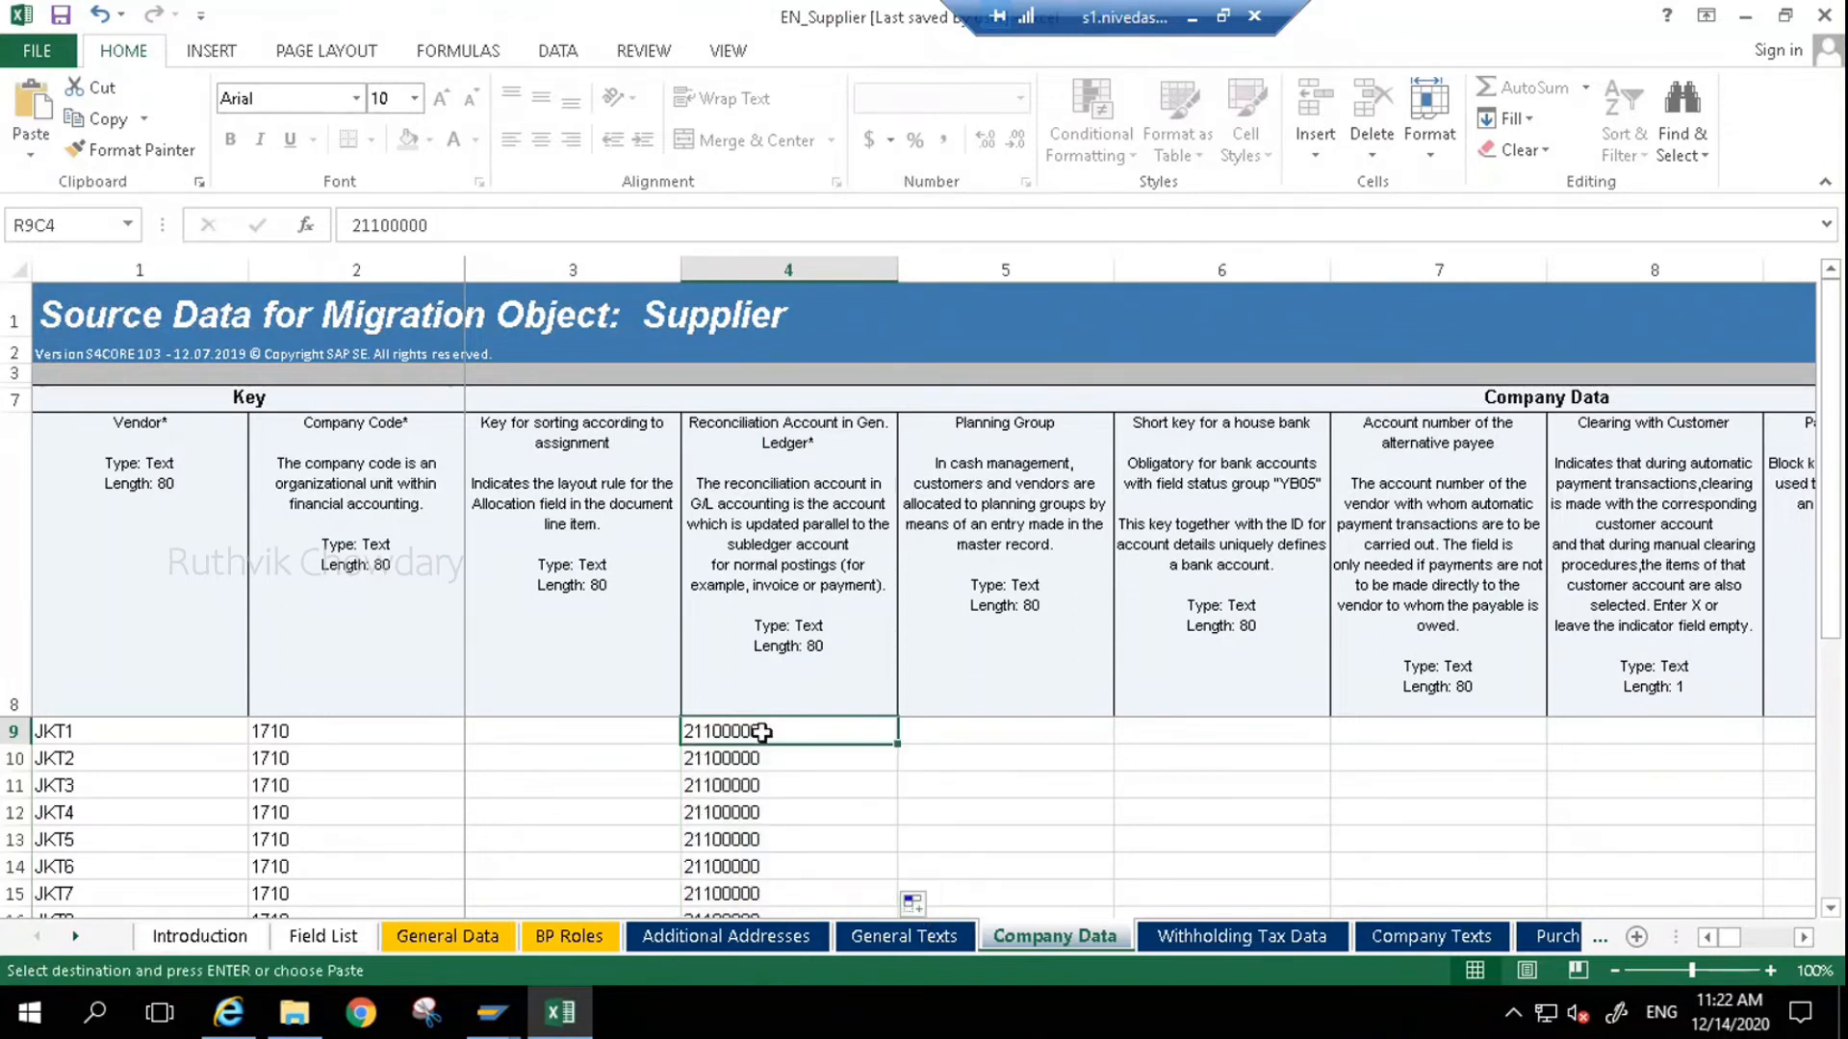
pyautogui.press('Right')
pyautogui.press('Right')
pyautogui.press('Right')
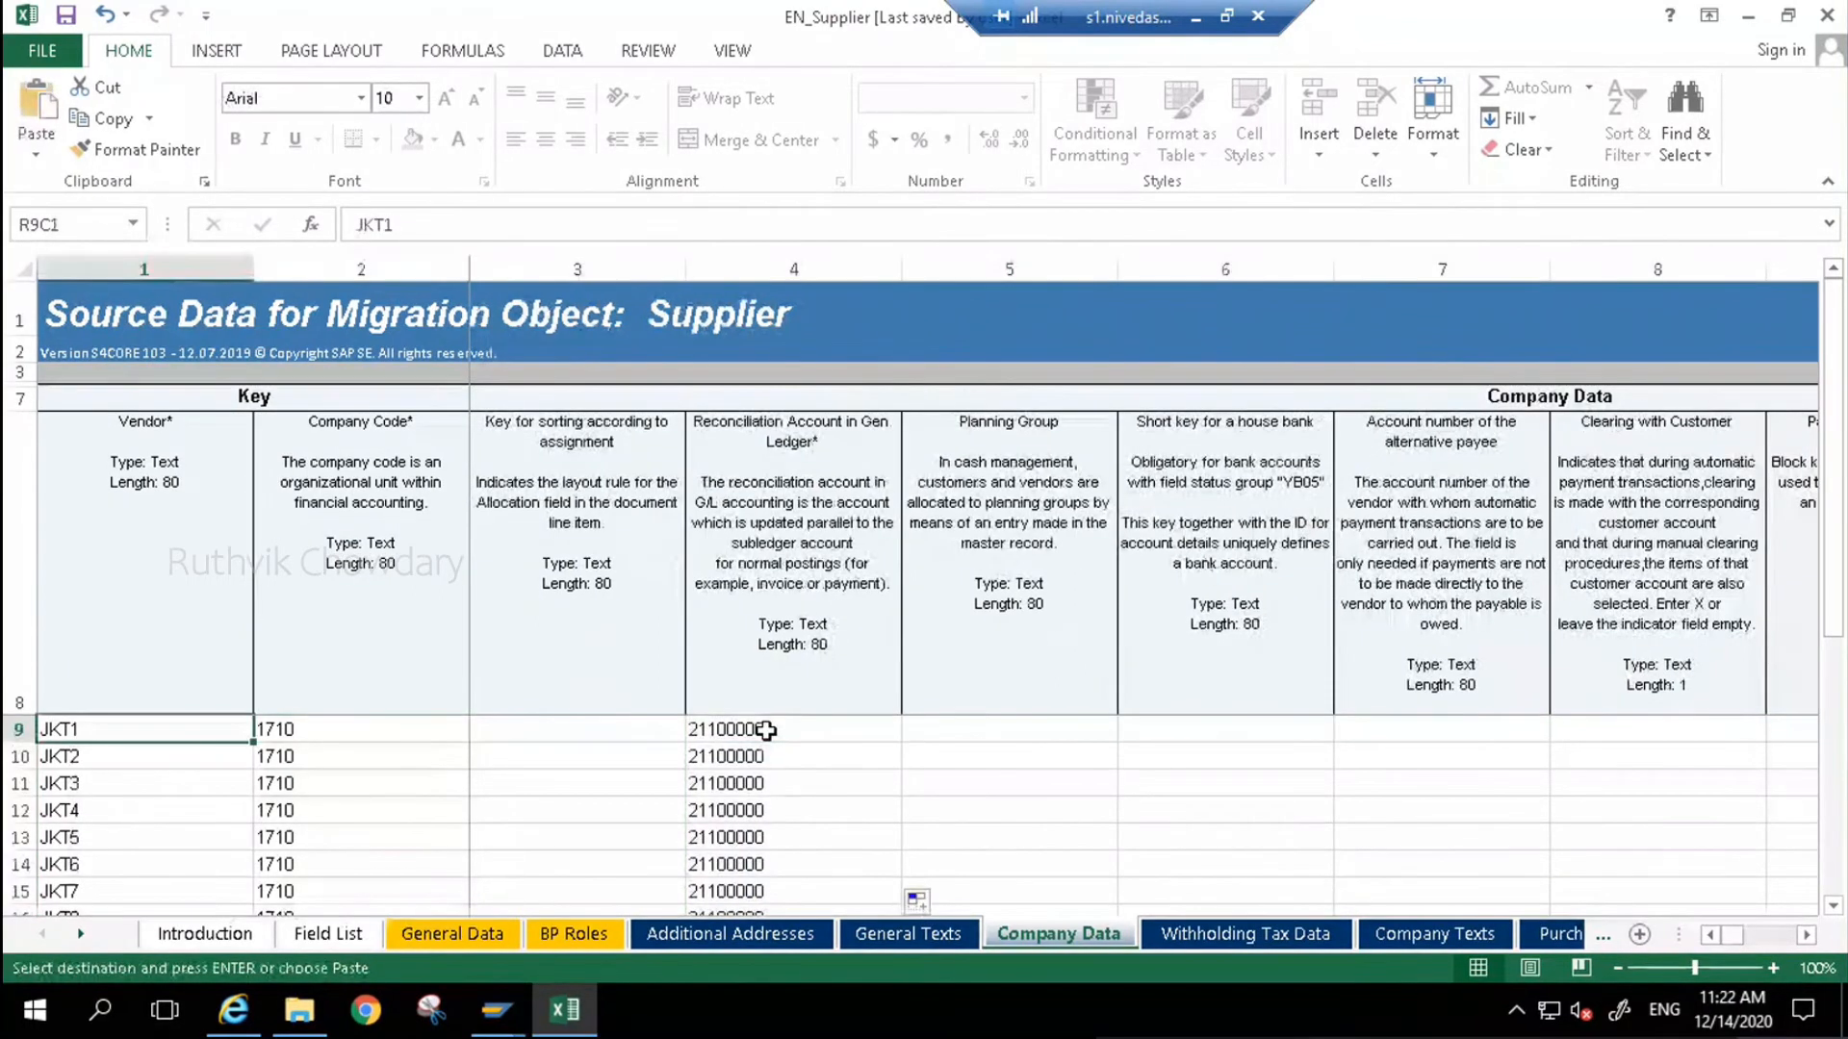
pyautogui.hotkey('ctrl', 's')
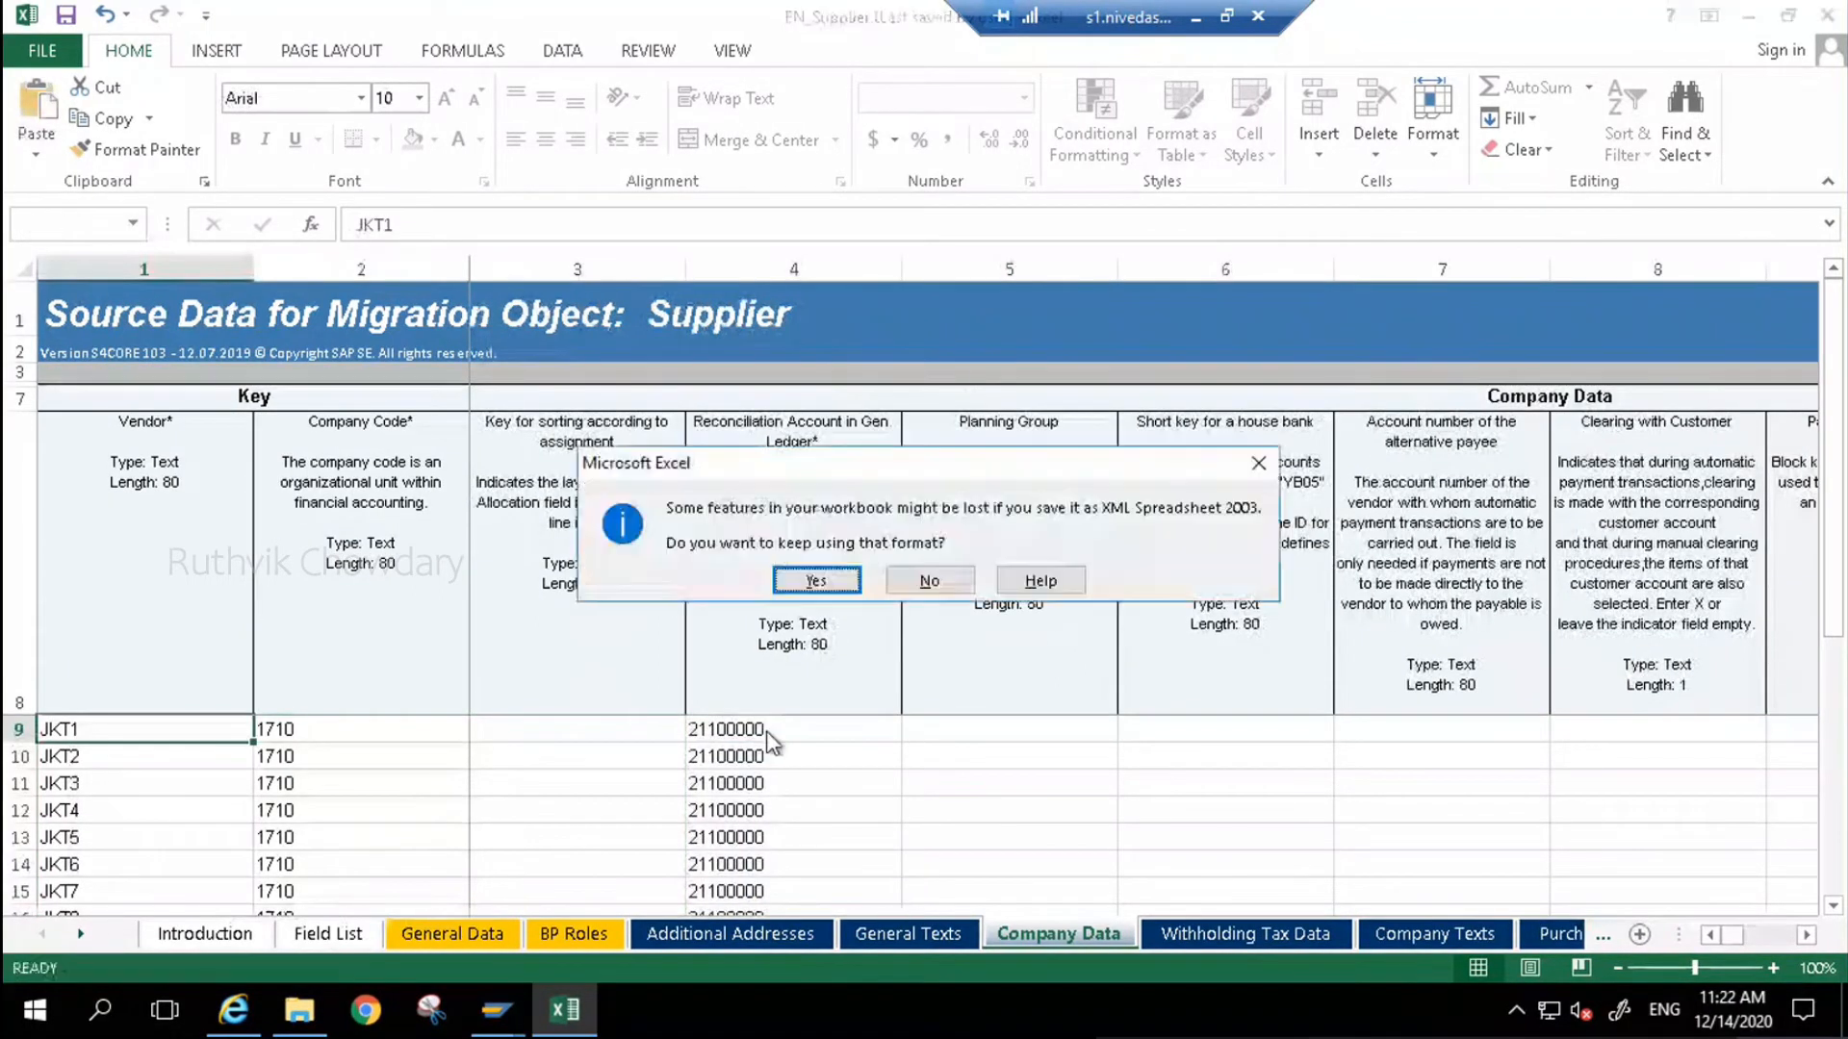
pyautogui.press('Return')
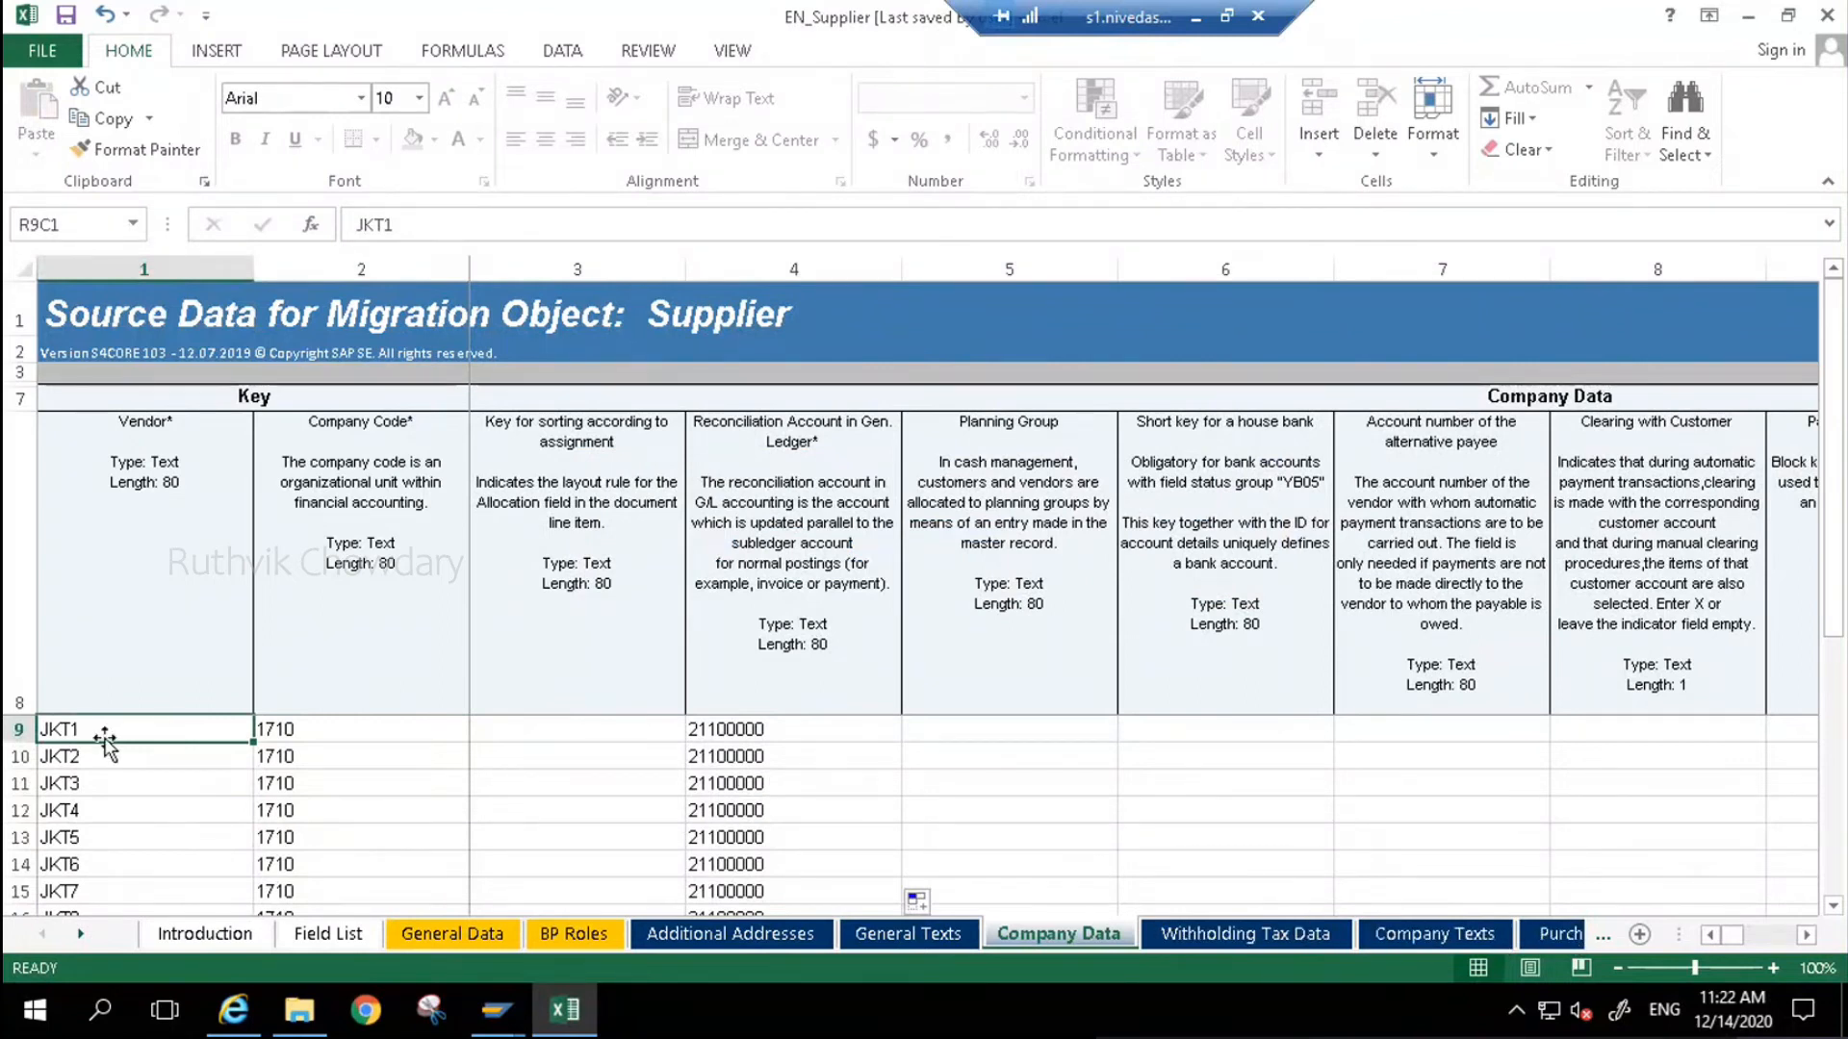
# - Copy vendors JKT1 to JKT10 from Company Data into the Vendor column of the Purchasing Organization Data sheet from row 9
pyautogui.hotkey('ctrl', 'shift', 'Down')
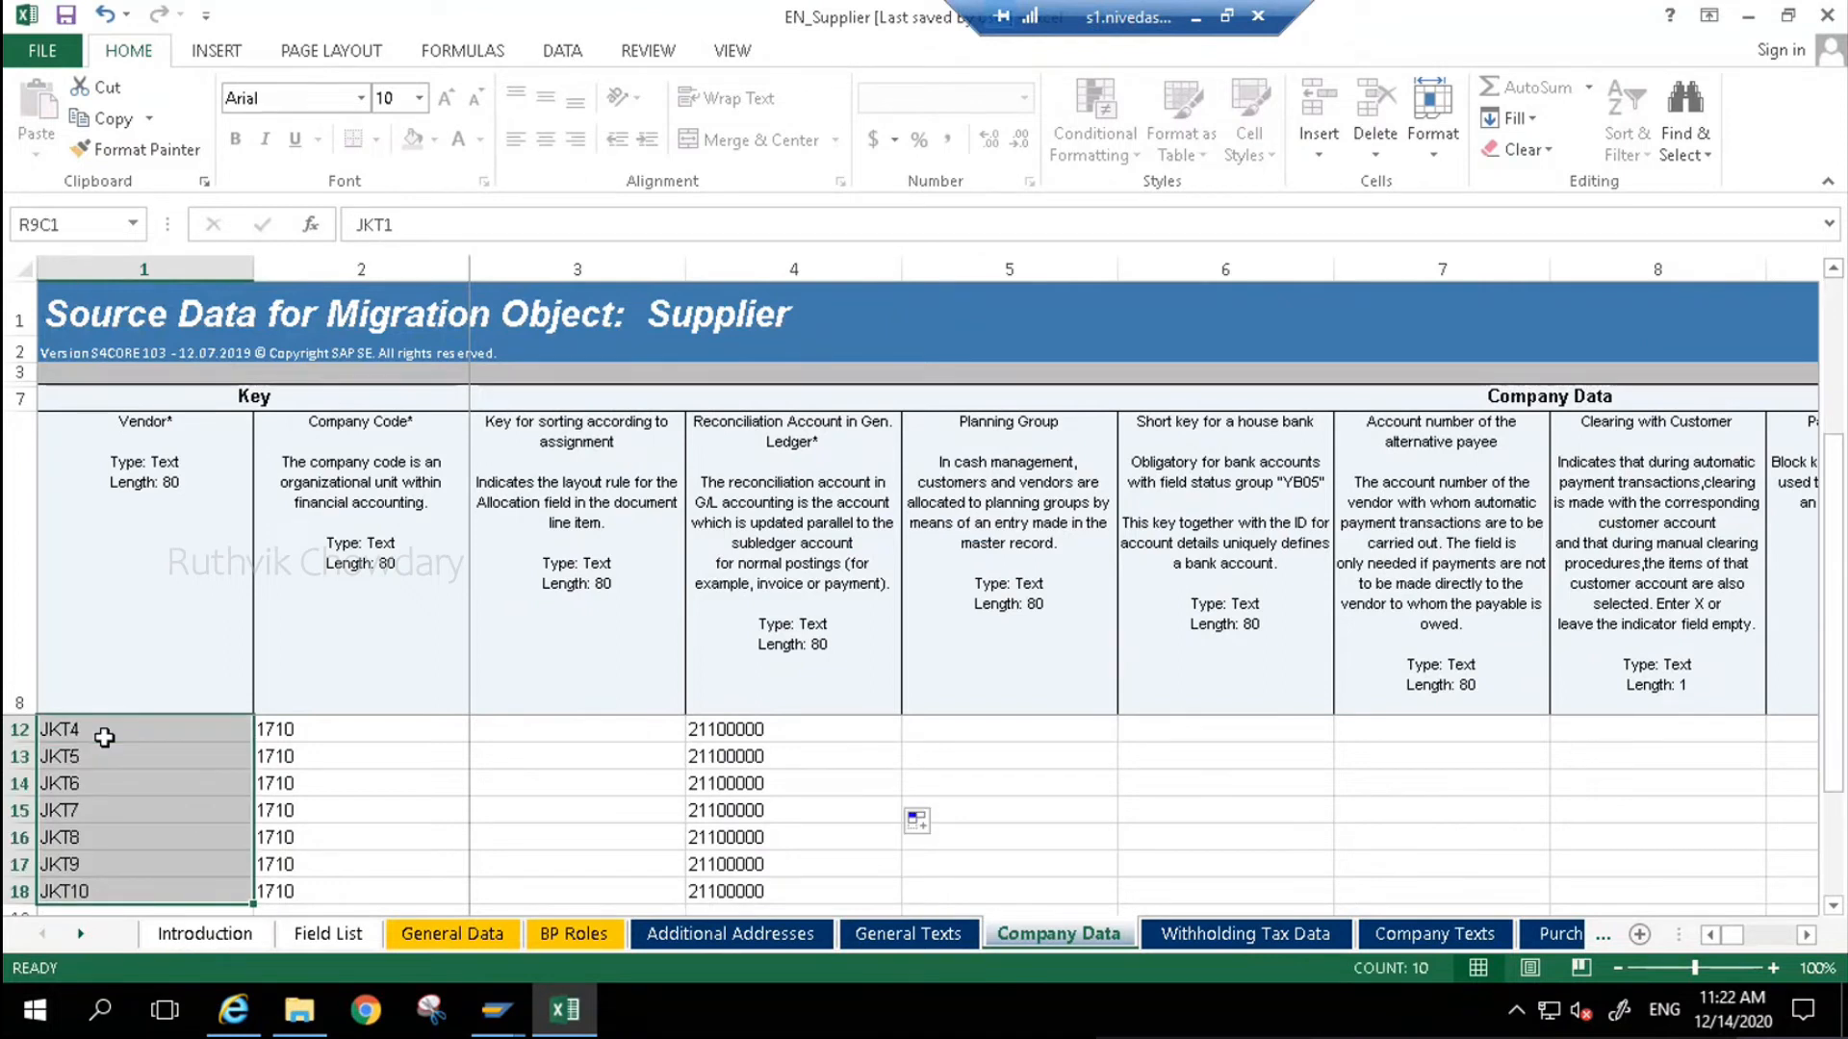
pyautogui.hotkey('ctrl', 'c')
pyautogui.click(1210, 928)
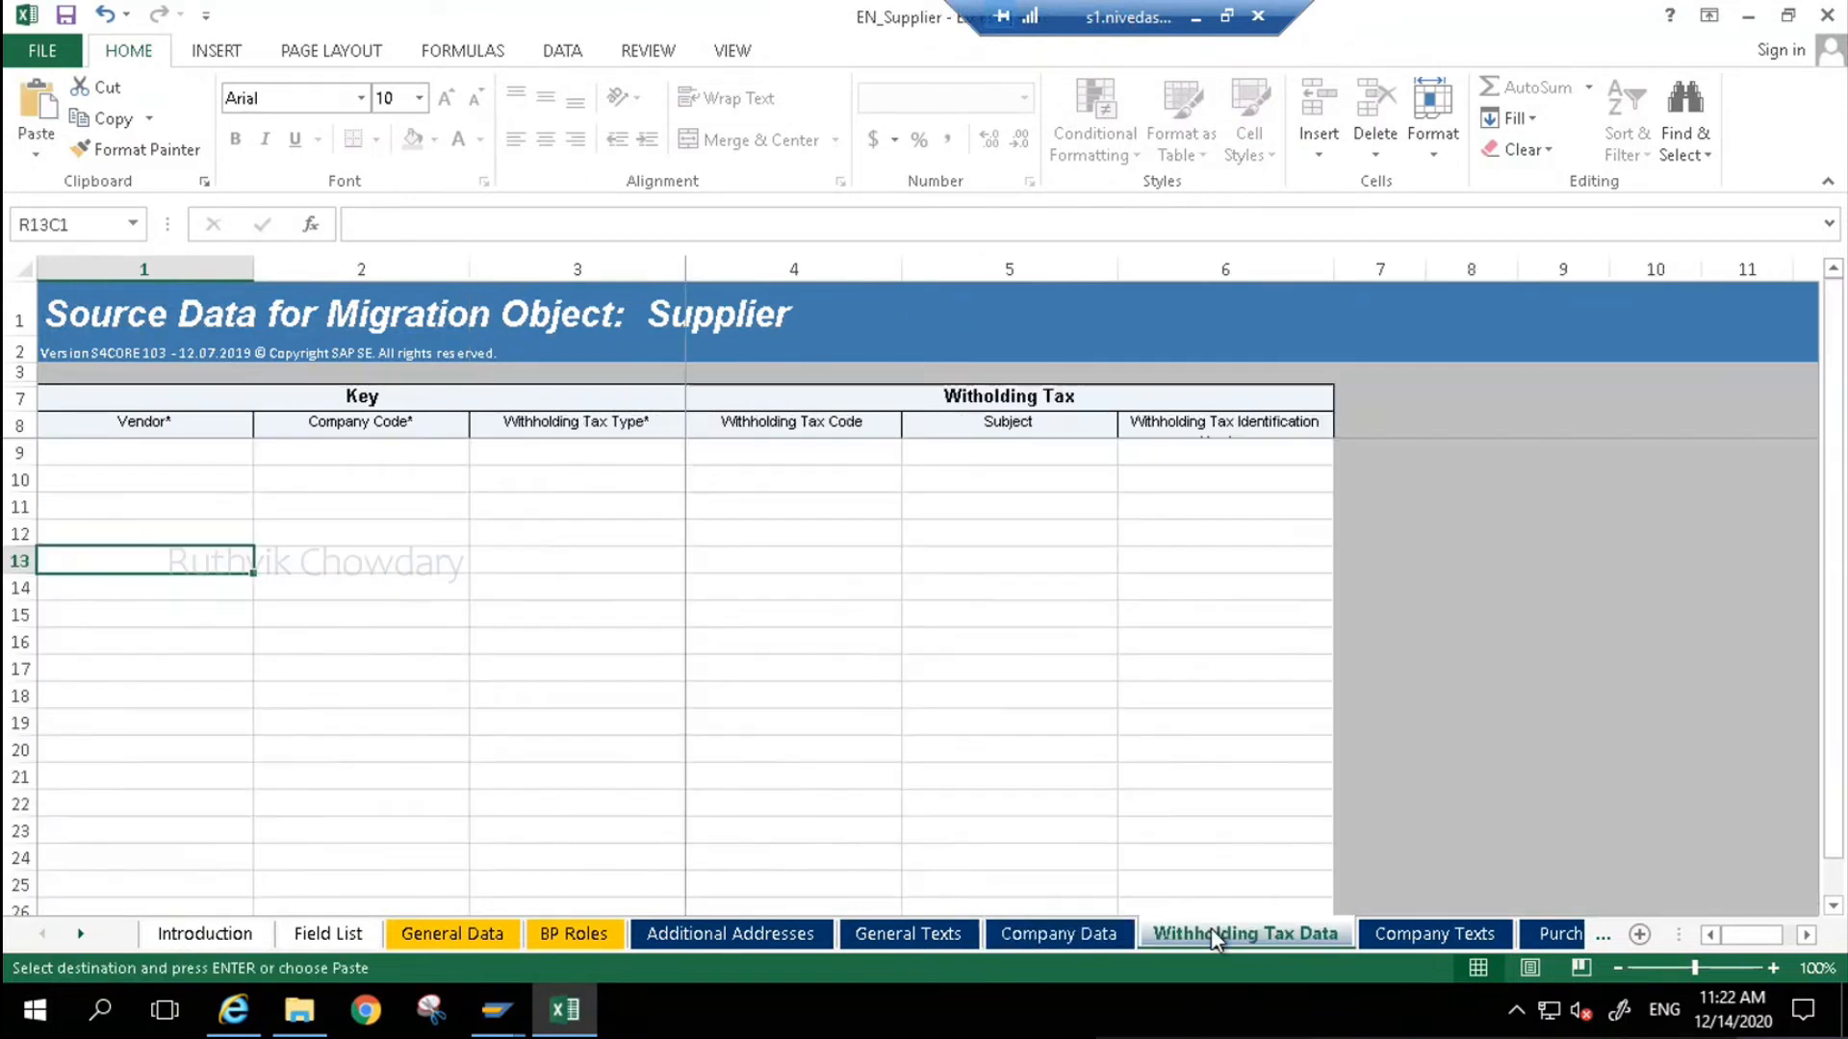
pyautogui.click(1441, 937)
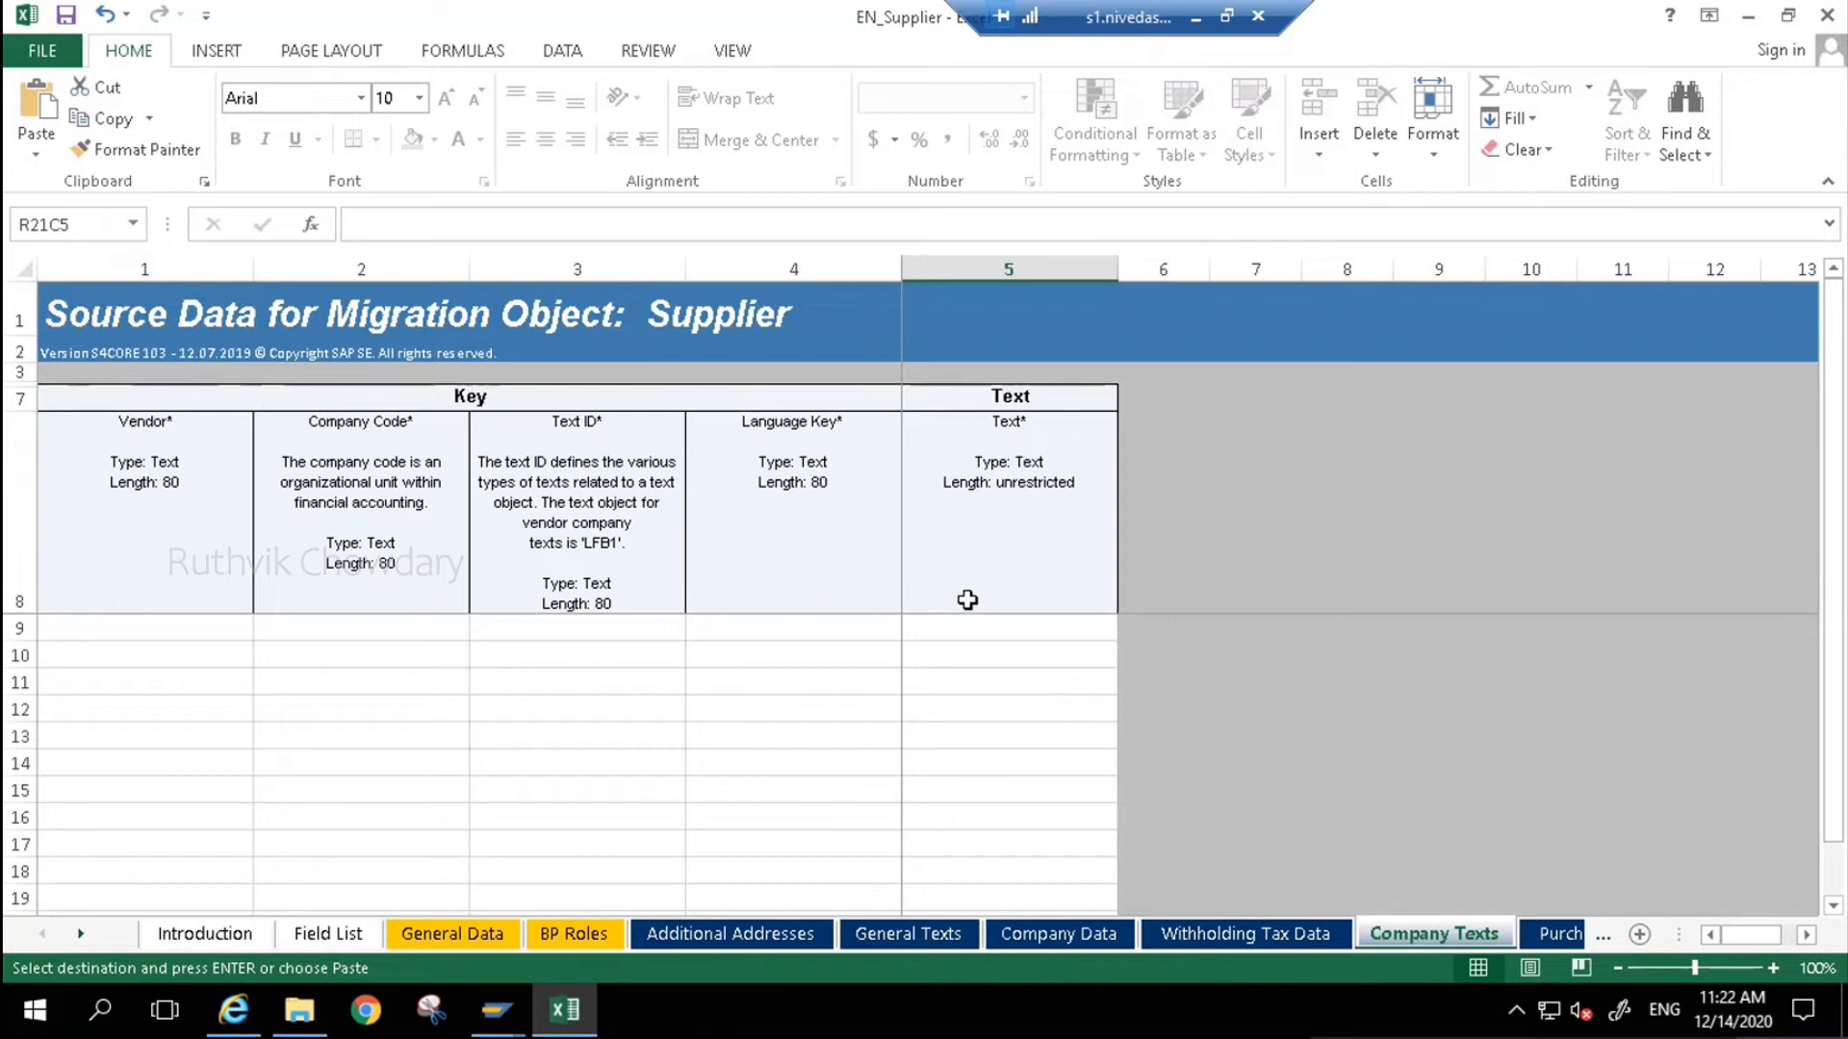
pyautogui.click(1559, 934)
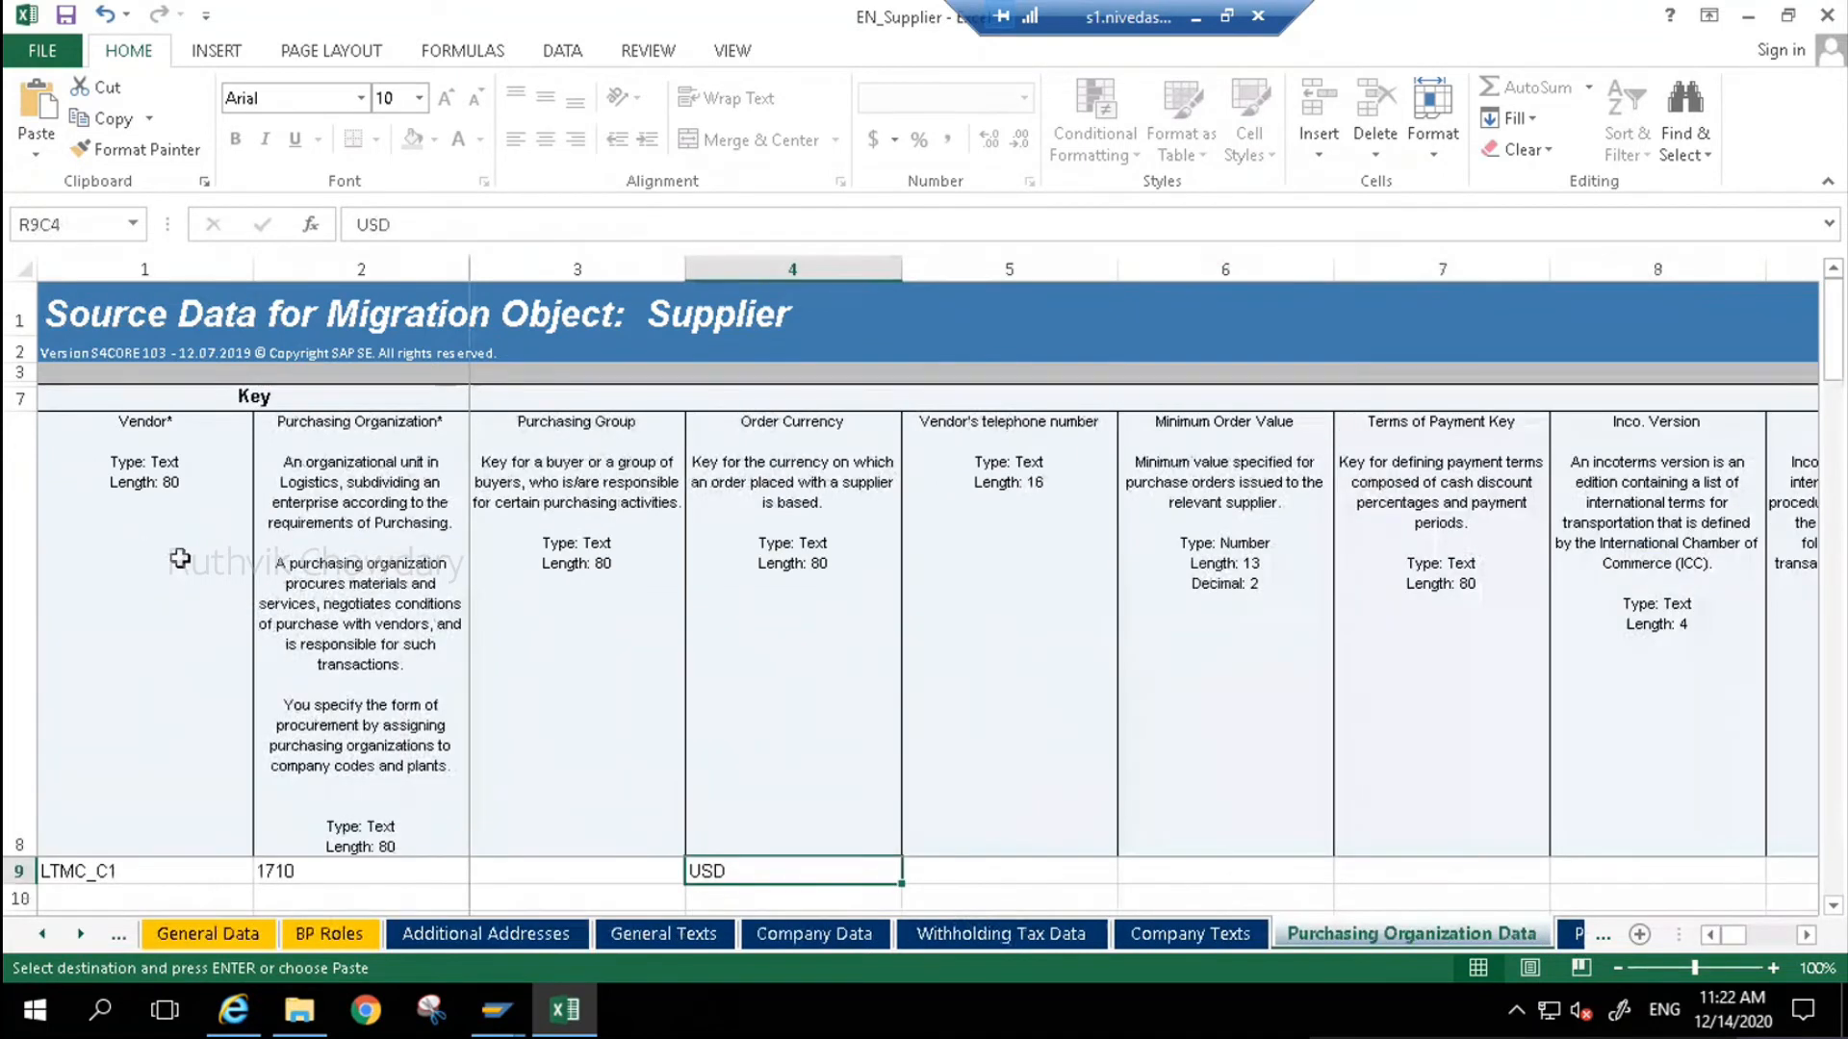
pyautogui.click(160, 866)
pyautogui.hotkey('ctrl', 'v')
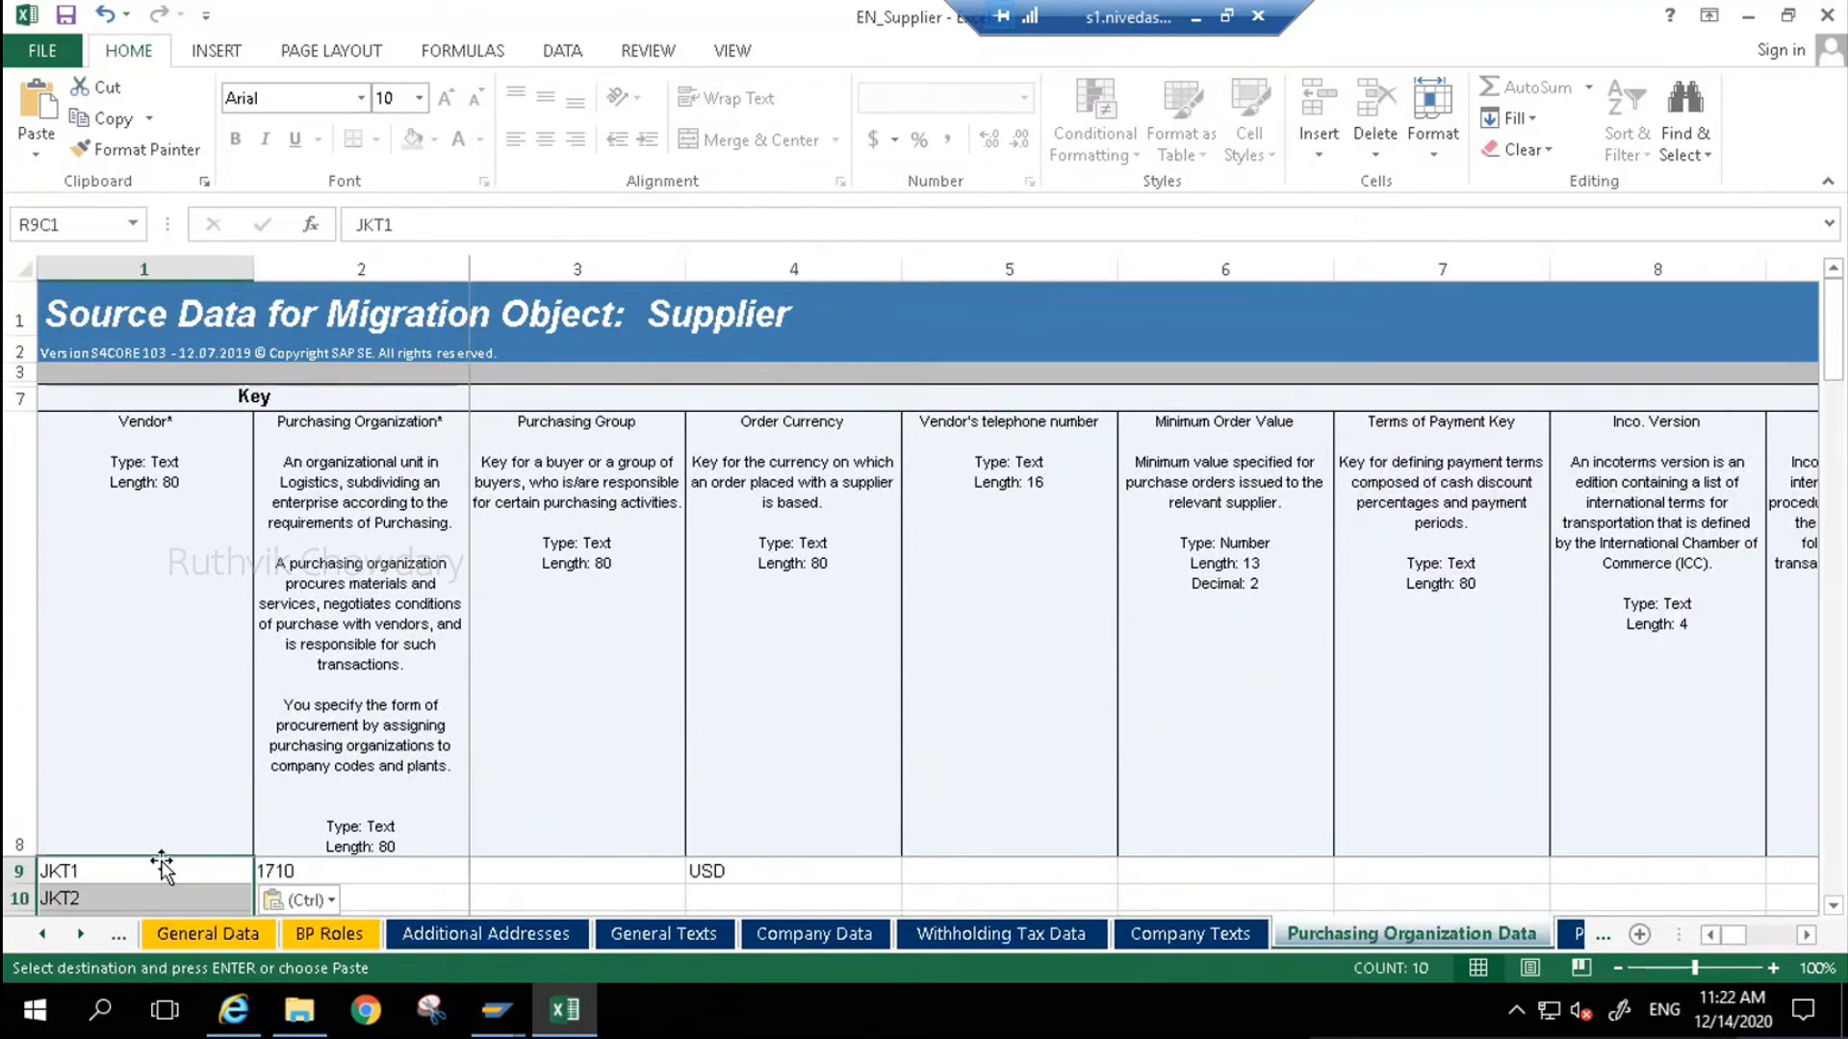
# - Fill Purchasing Organization 1710 and Order Currency USD from row 9 down all supplier rows as identical copies
pyautogui.click(326, 876)
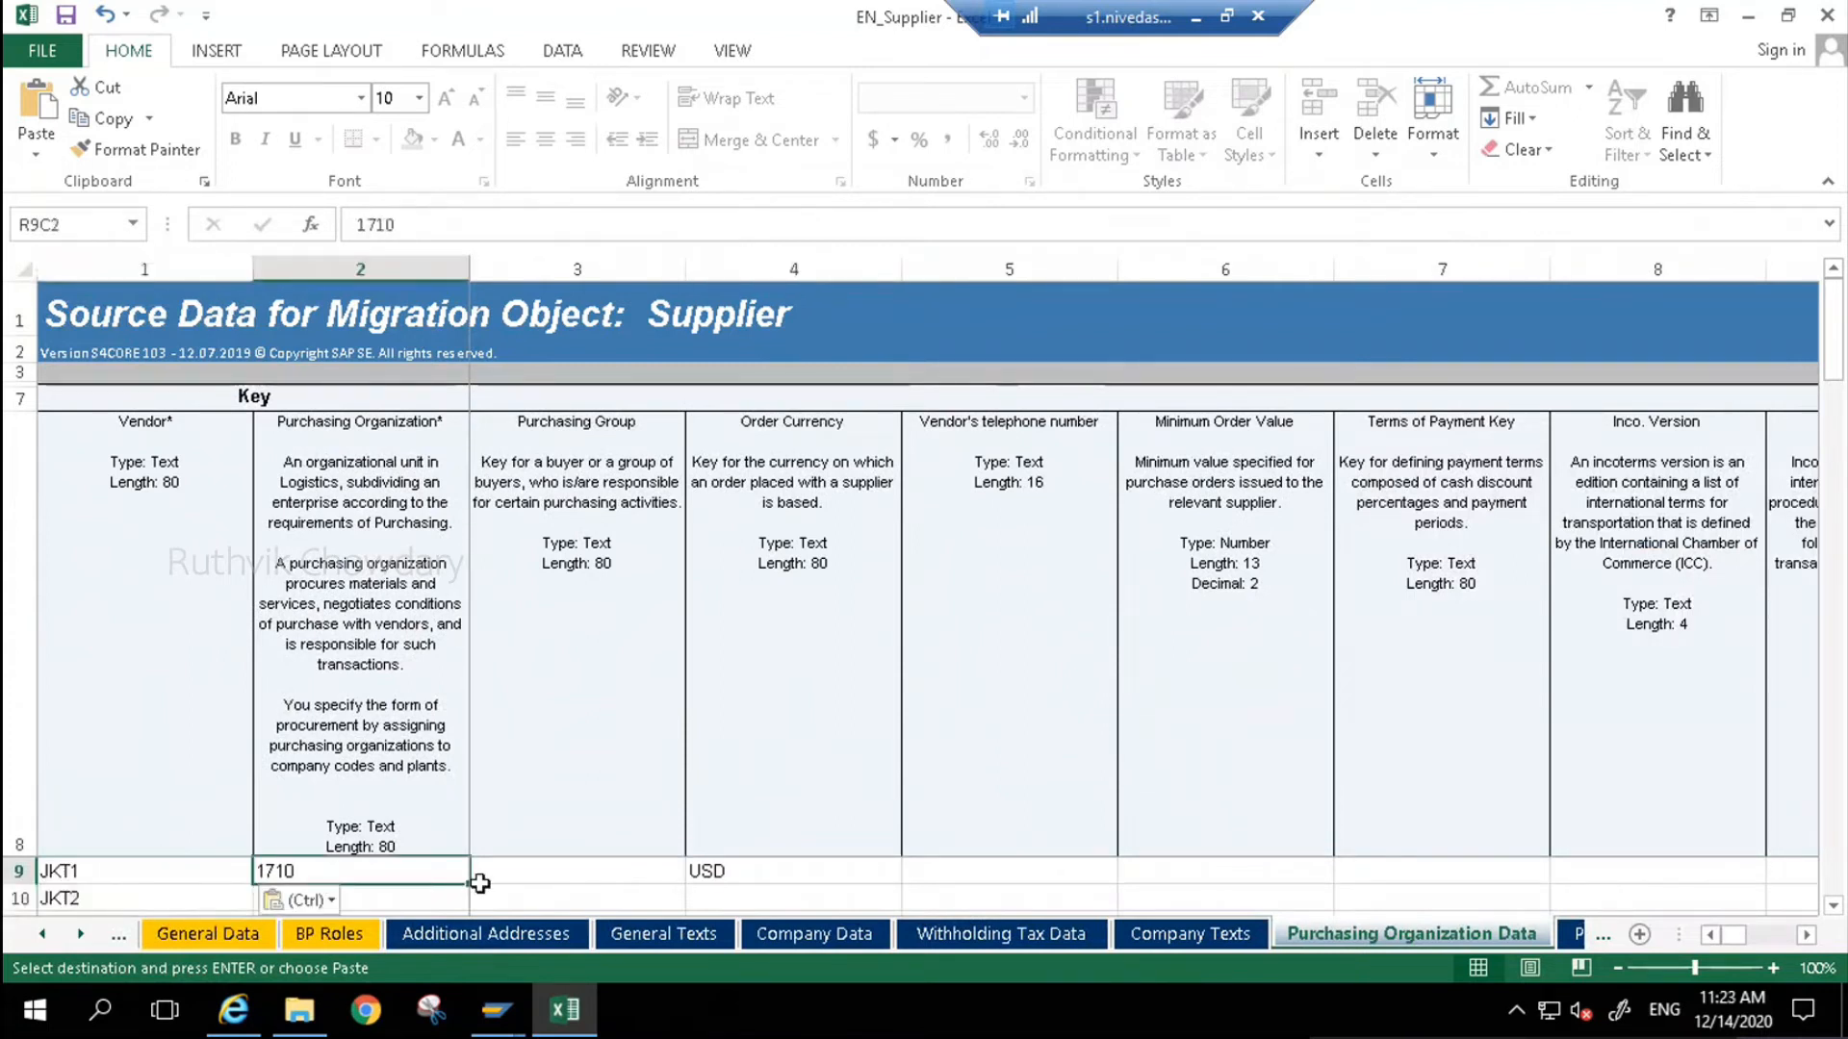
pyautogui.moveTo(473, 883); pyautogui.dragTo(474, 900)
pyautogui.click(220, 898)
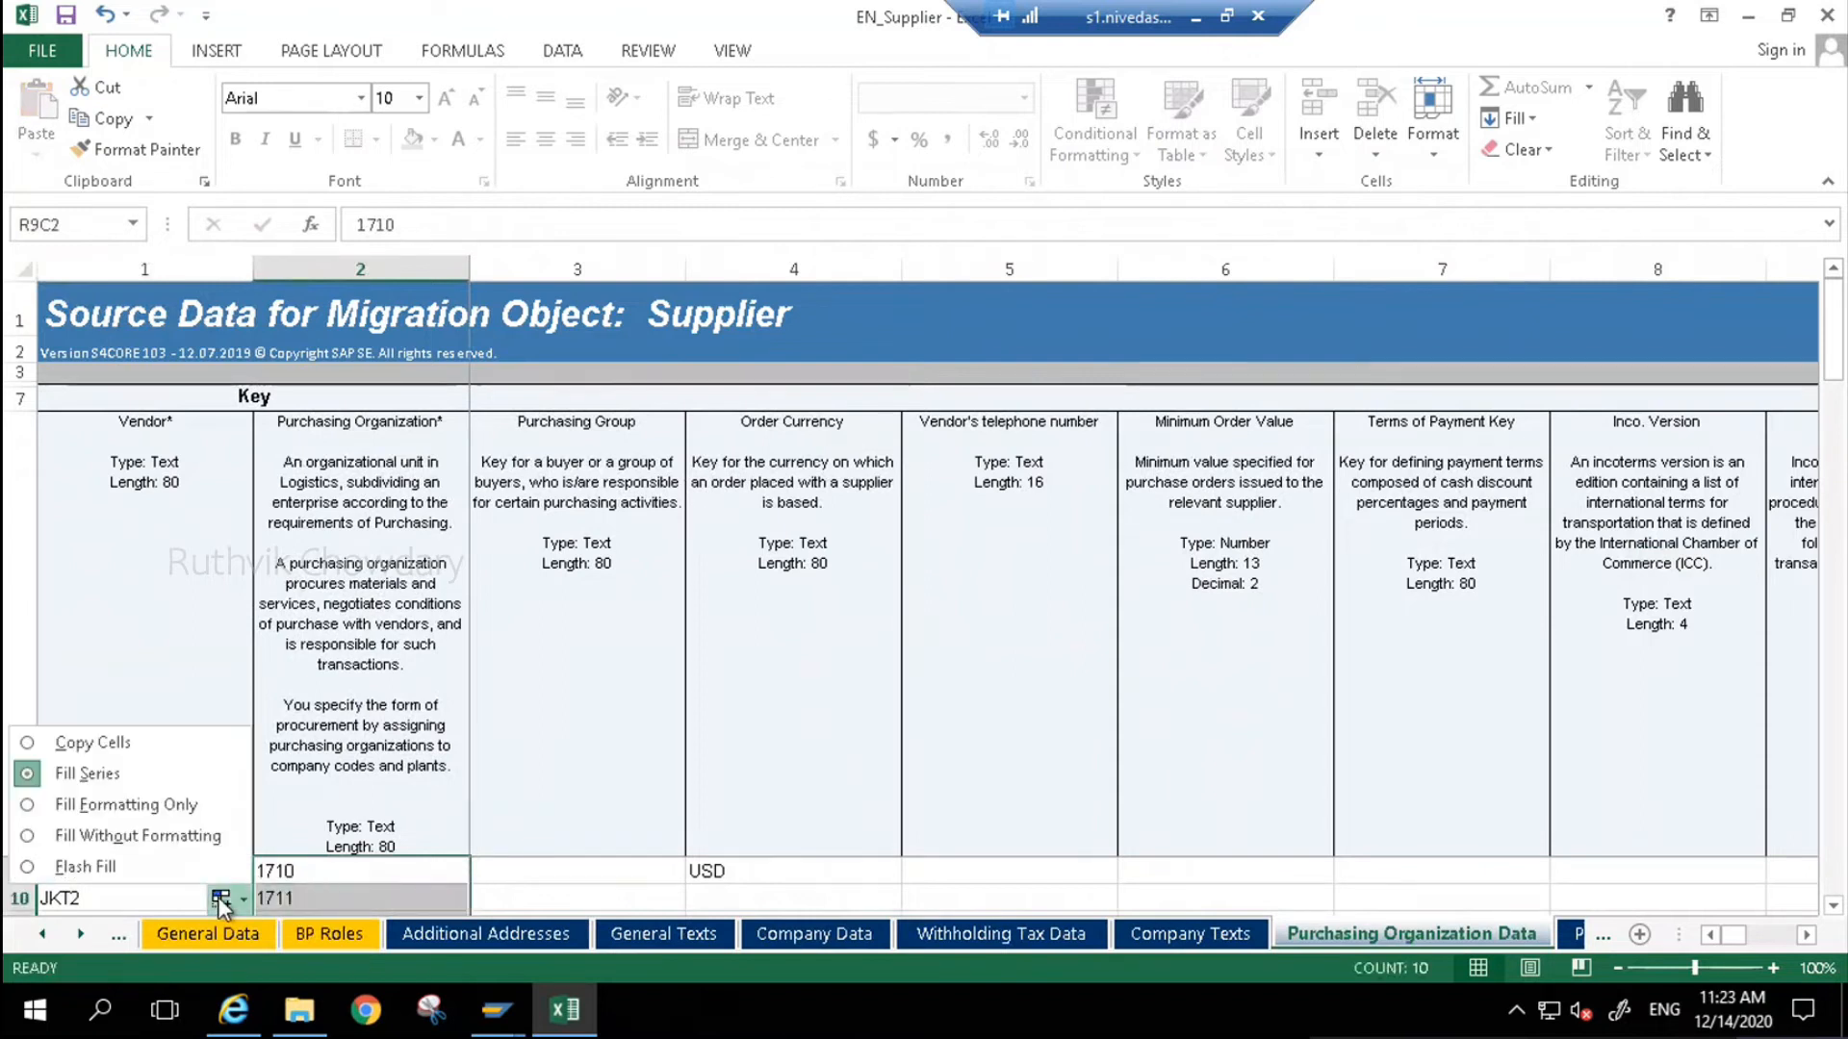
pyautogui.click(94, 744)
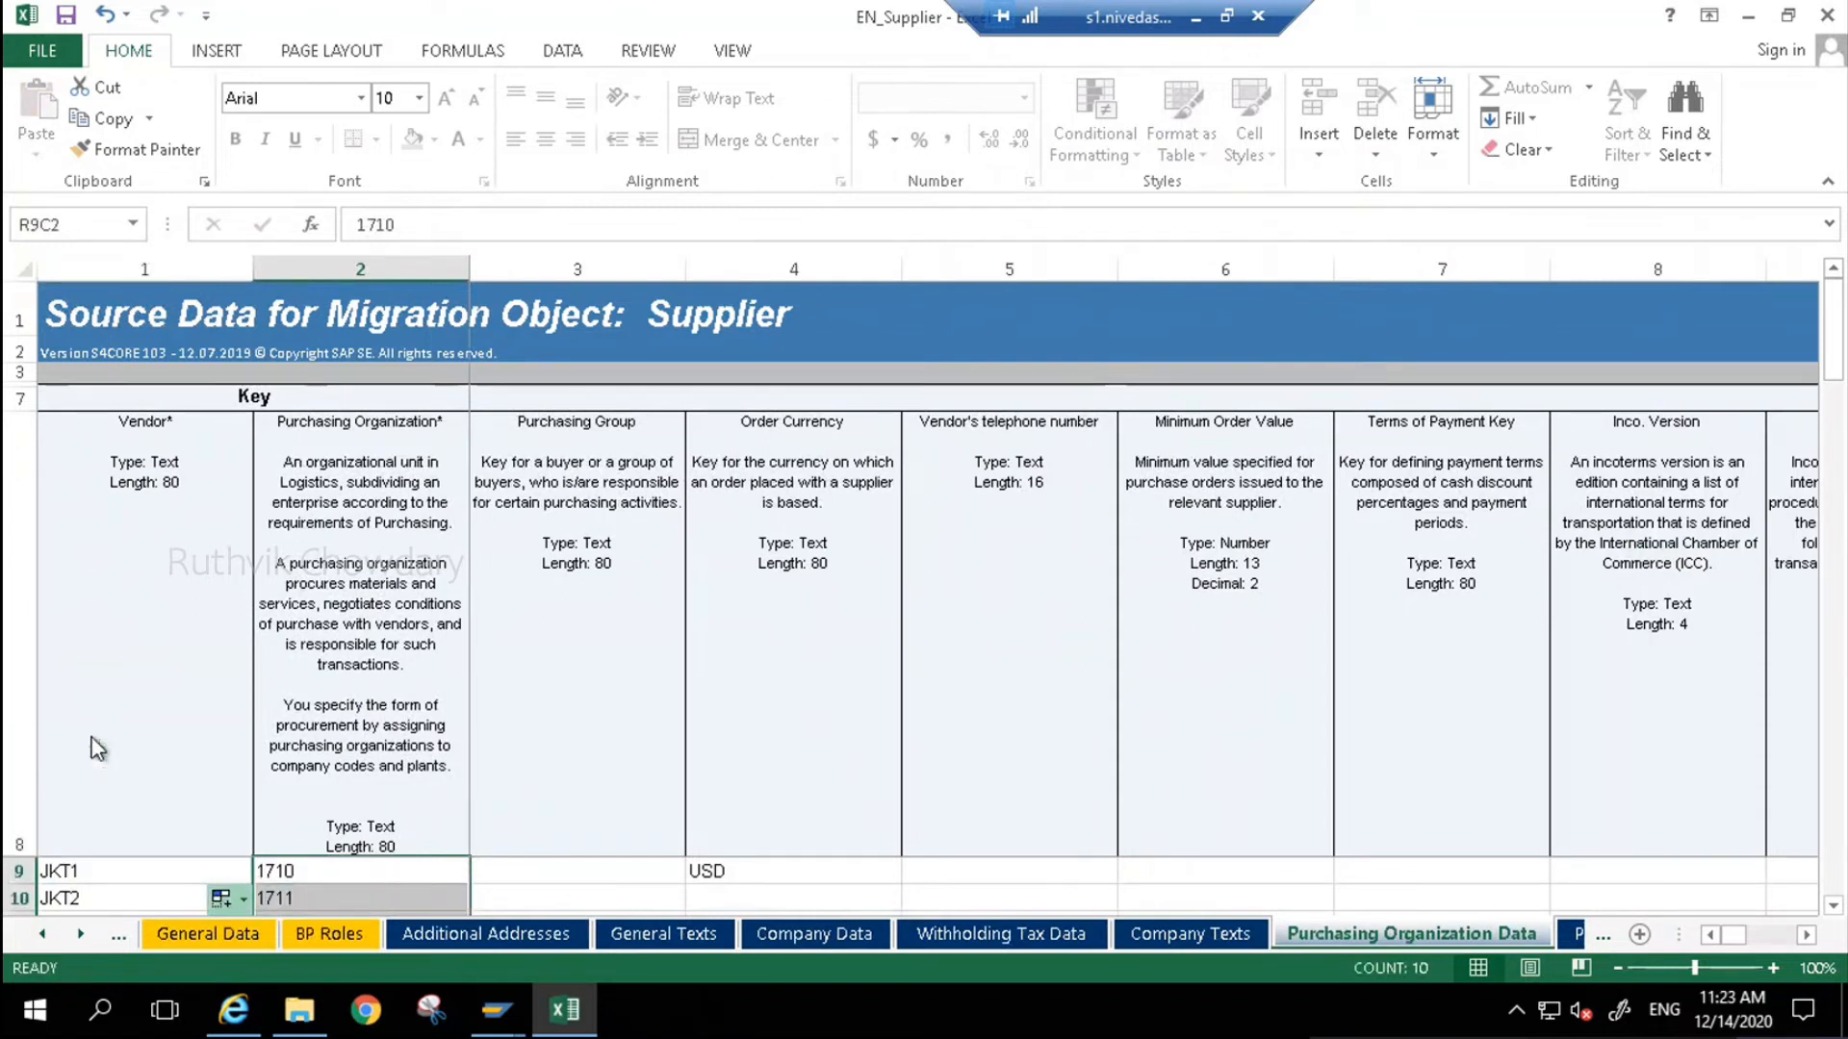
pyautogui.click(735, 871)
pyautogui.moveTo(908, 885); pyautogui.dragTo(907, 886)
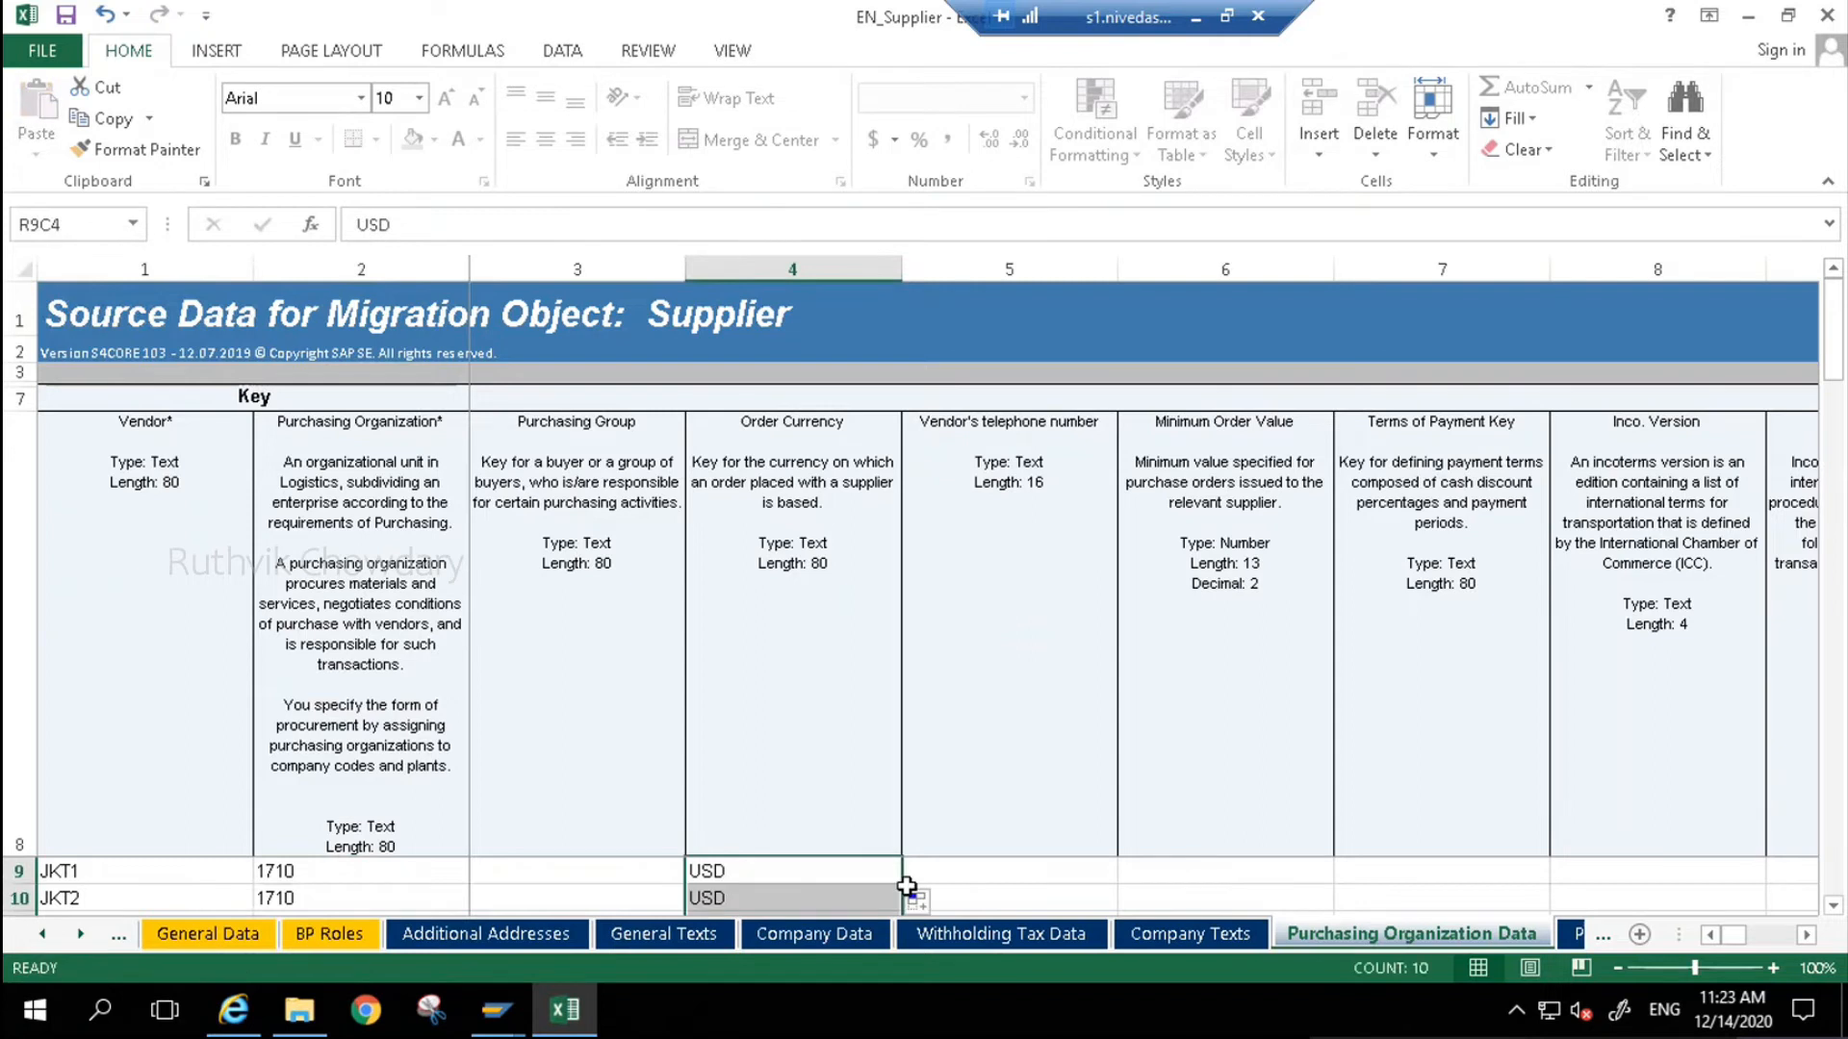
# - Examine the remaining Purchasing Organization Data columns in row 9, from Vendor's telephone number through Order Acknowledgment Requirement, for fields needing values
pyautogui.click(967, 866)
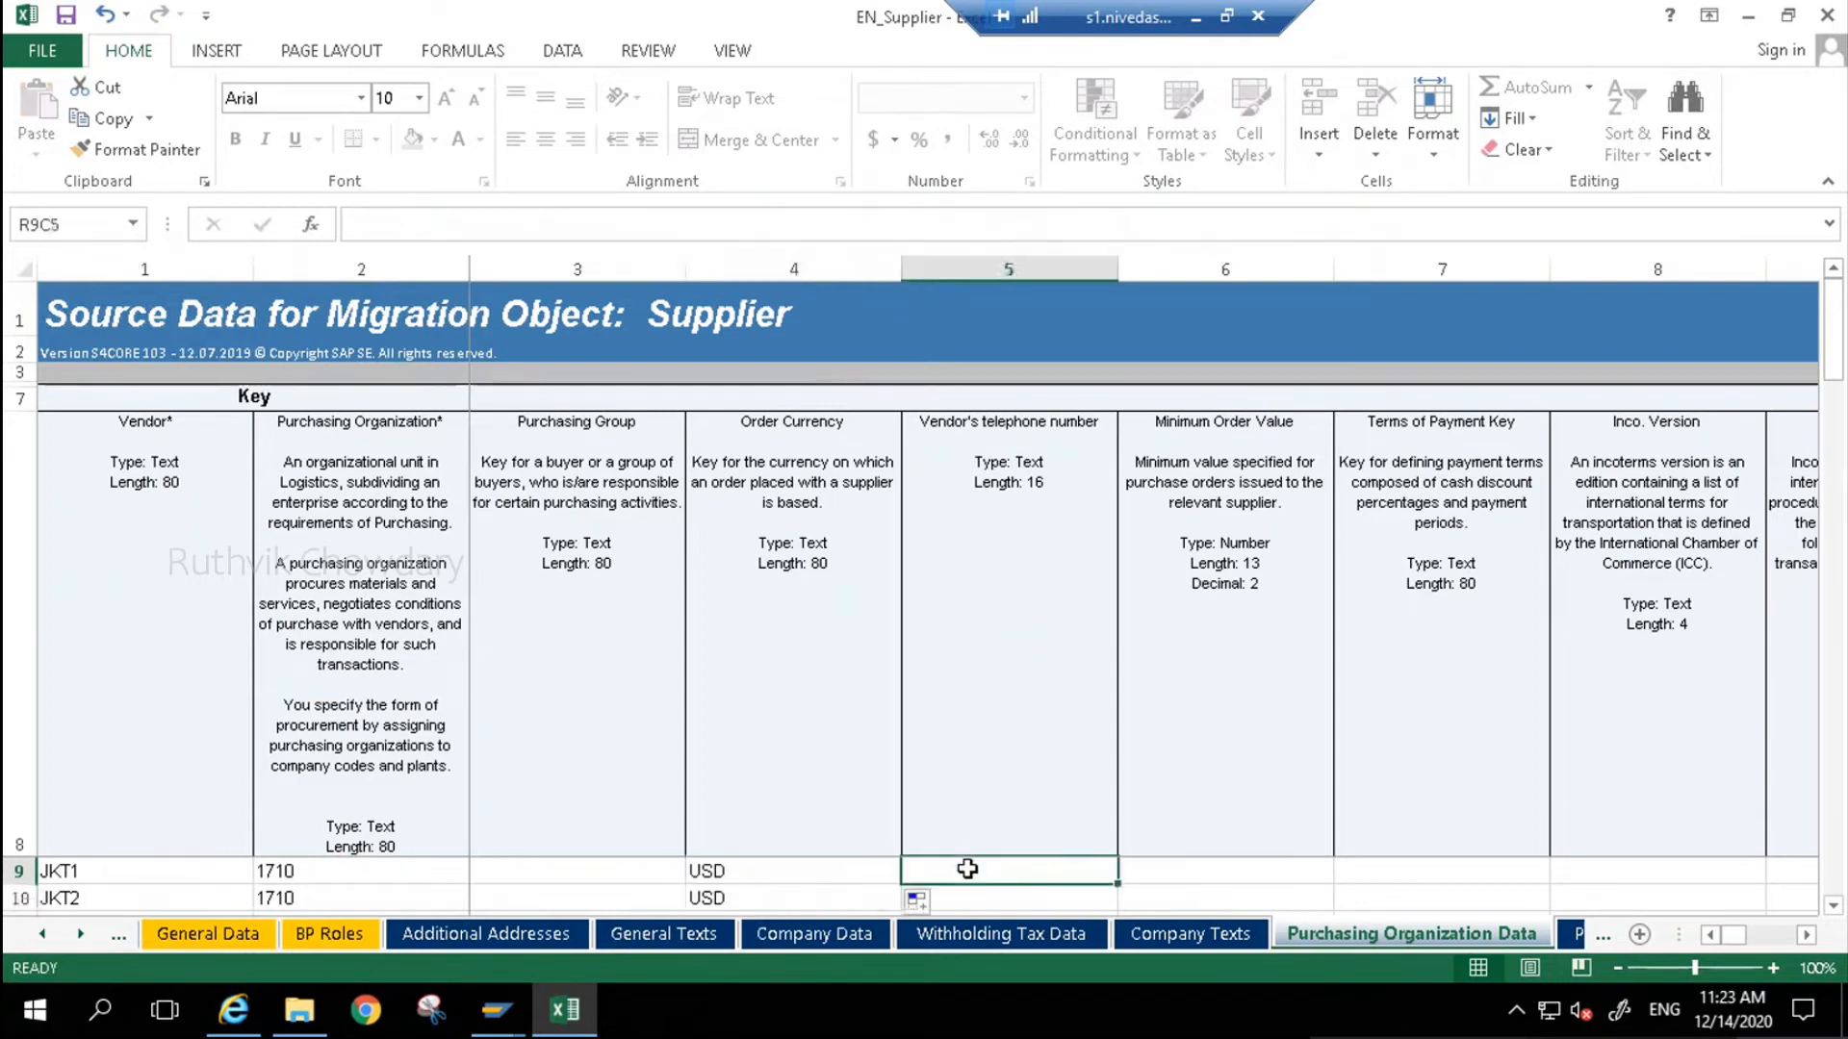
pyautogui.press('Tab')
pyautogui.press('Tab')
pyautogui.press('Tab')
pyautogui.press('Tab')
pyautogui.press('Tab')
pyautogui.press('Tab')
pyautogui.press('Tab')
pyautogui.press('Tab')
pyautogui.press('Tab')
pyautogui.press('Tab')
pyautogui.press('Tab')
pyautogui.press('Tab')
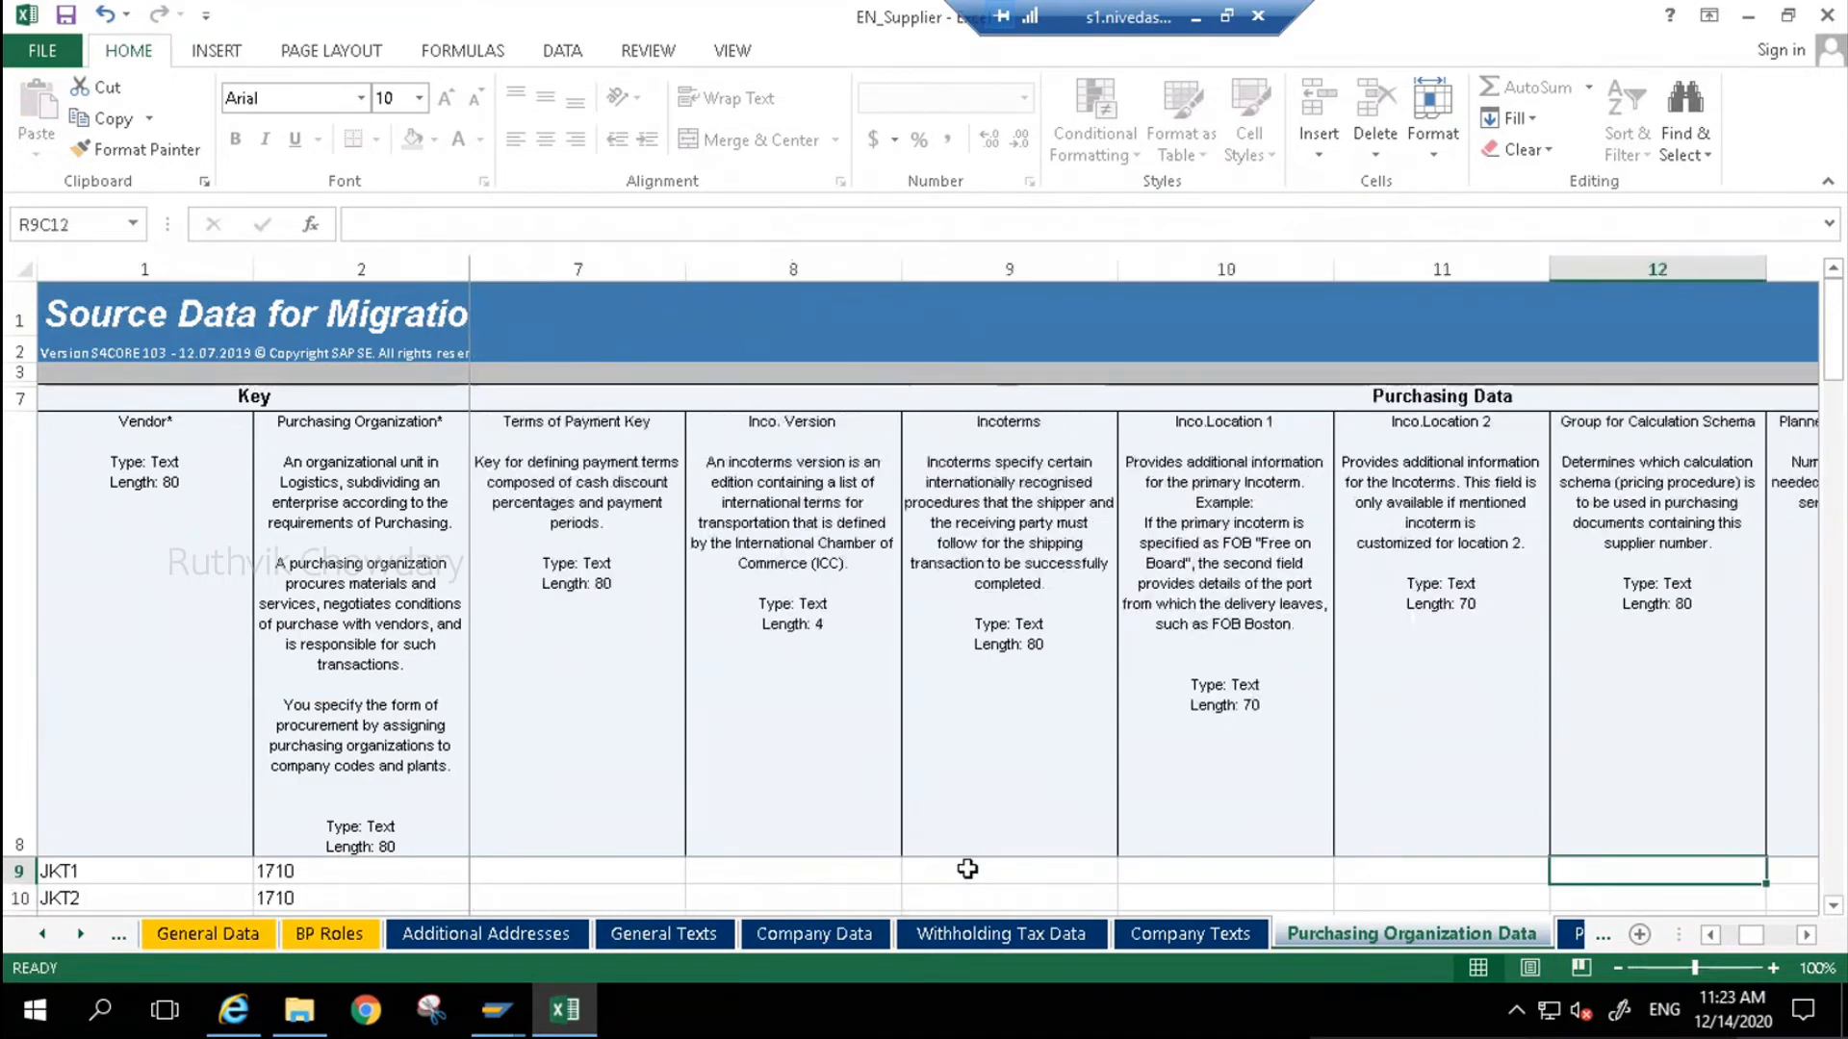
pyautogui.press('Tab')
pyautogui.press('Tab')
pyautogui.press('Tab')
pyautogui.press('Tab')
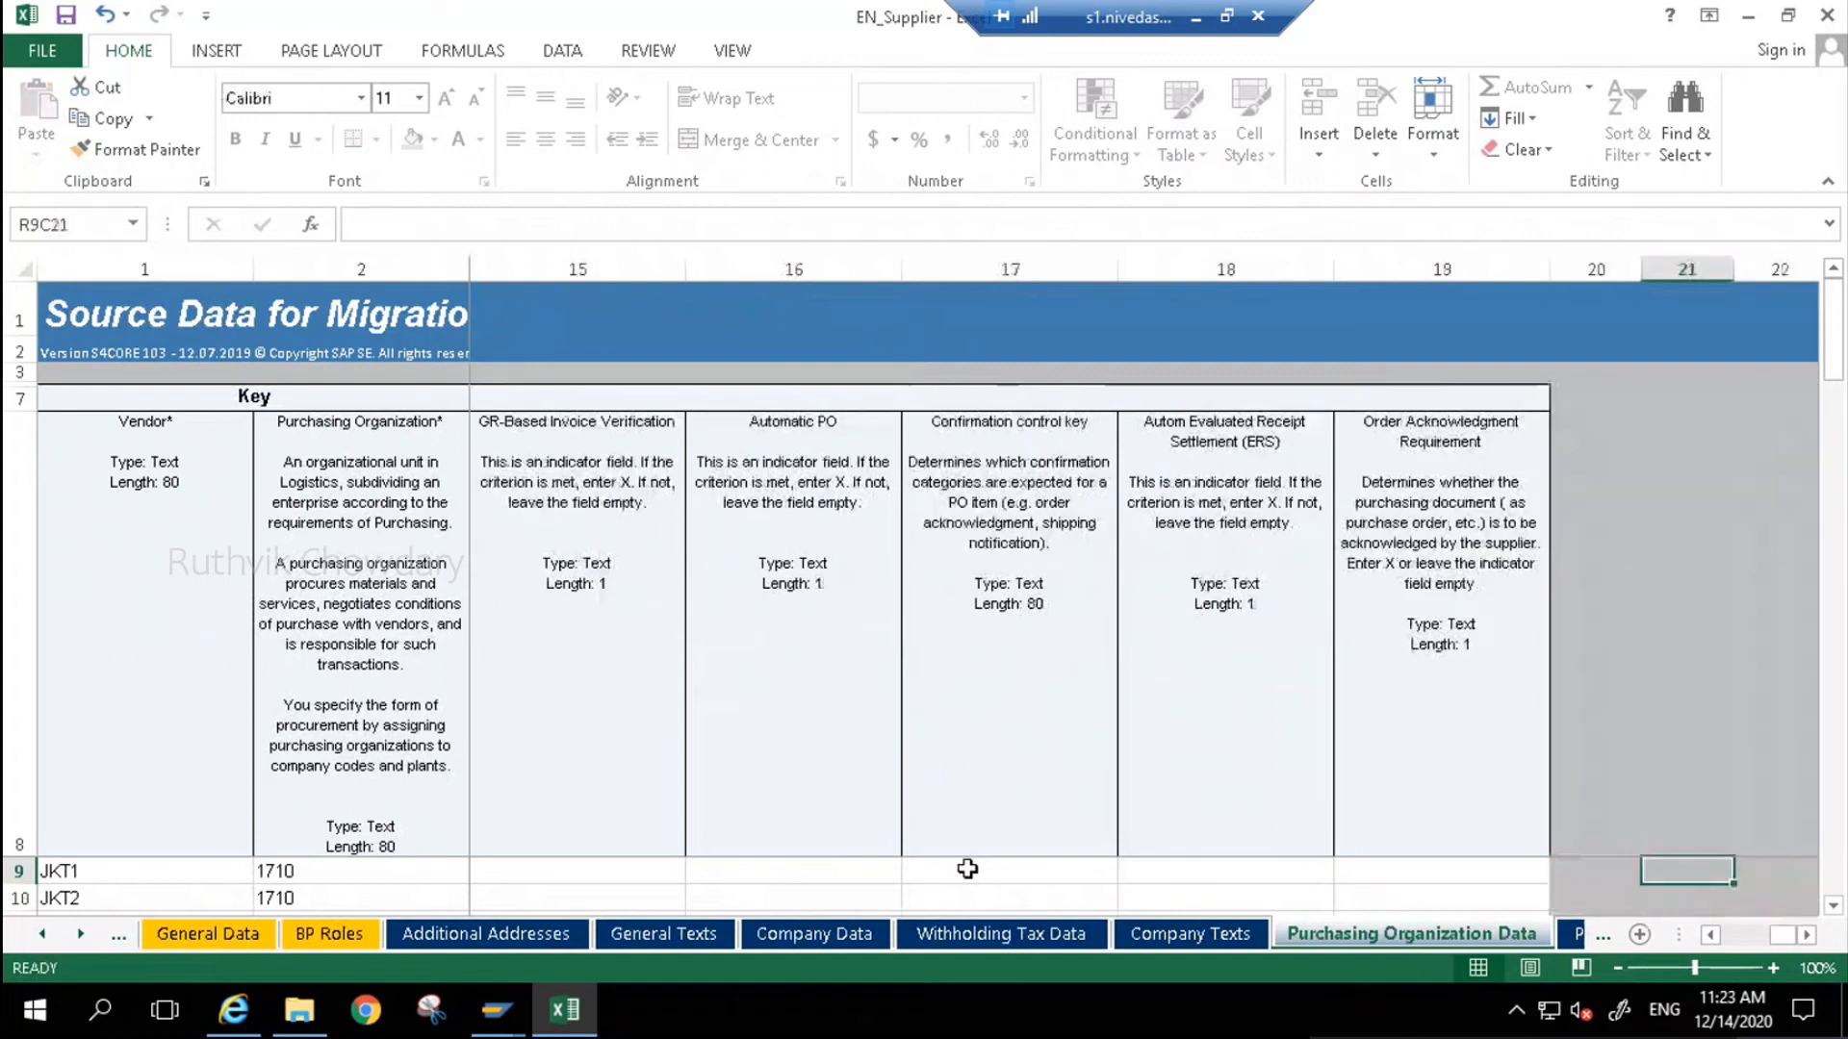
pyautogui.hotkey('shift', 'Tab')
pyautogui.hotkey('shift', 'Tab')
pyautogui.hotkey('shift', 'Tab')
pyautogui.hotkey('shift', 'Tab')
pyautogui.hotkey('shift', 'Tab')
pyautogui.hotkey('shift', 'Tab')
pyautogui.hotkey('shift', 'Tab')
pyautogui.hotkey('shift', 'Tab')
pyautogui.hotkey('shift', 'Tab')
pyautogui.hotkey('shift', 'Tab')
pyautogui.hotkey('shift', 'Tab')
pyautogui.hotkey('shift', 'Tab')
pyautogui.hotkey('shift', 'Tab')
pyautogui.hotkey('shift', 'Tab')
pyautogui.hotkey('shift', 'Tab')
pyautogui.hotkey('shift', 'Tab')
pyautogui.hotkey('shift', 'Tab')
pyautogui.hotkey('shift', 'Tab')
pyautogui.hotkey('shift', 'Tab')
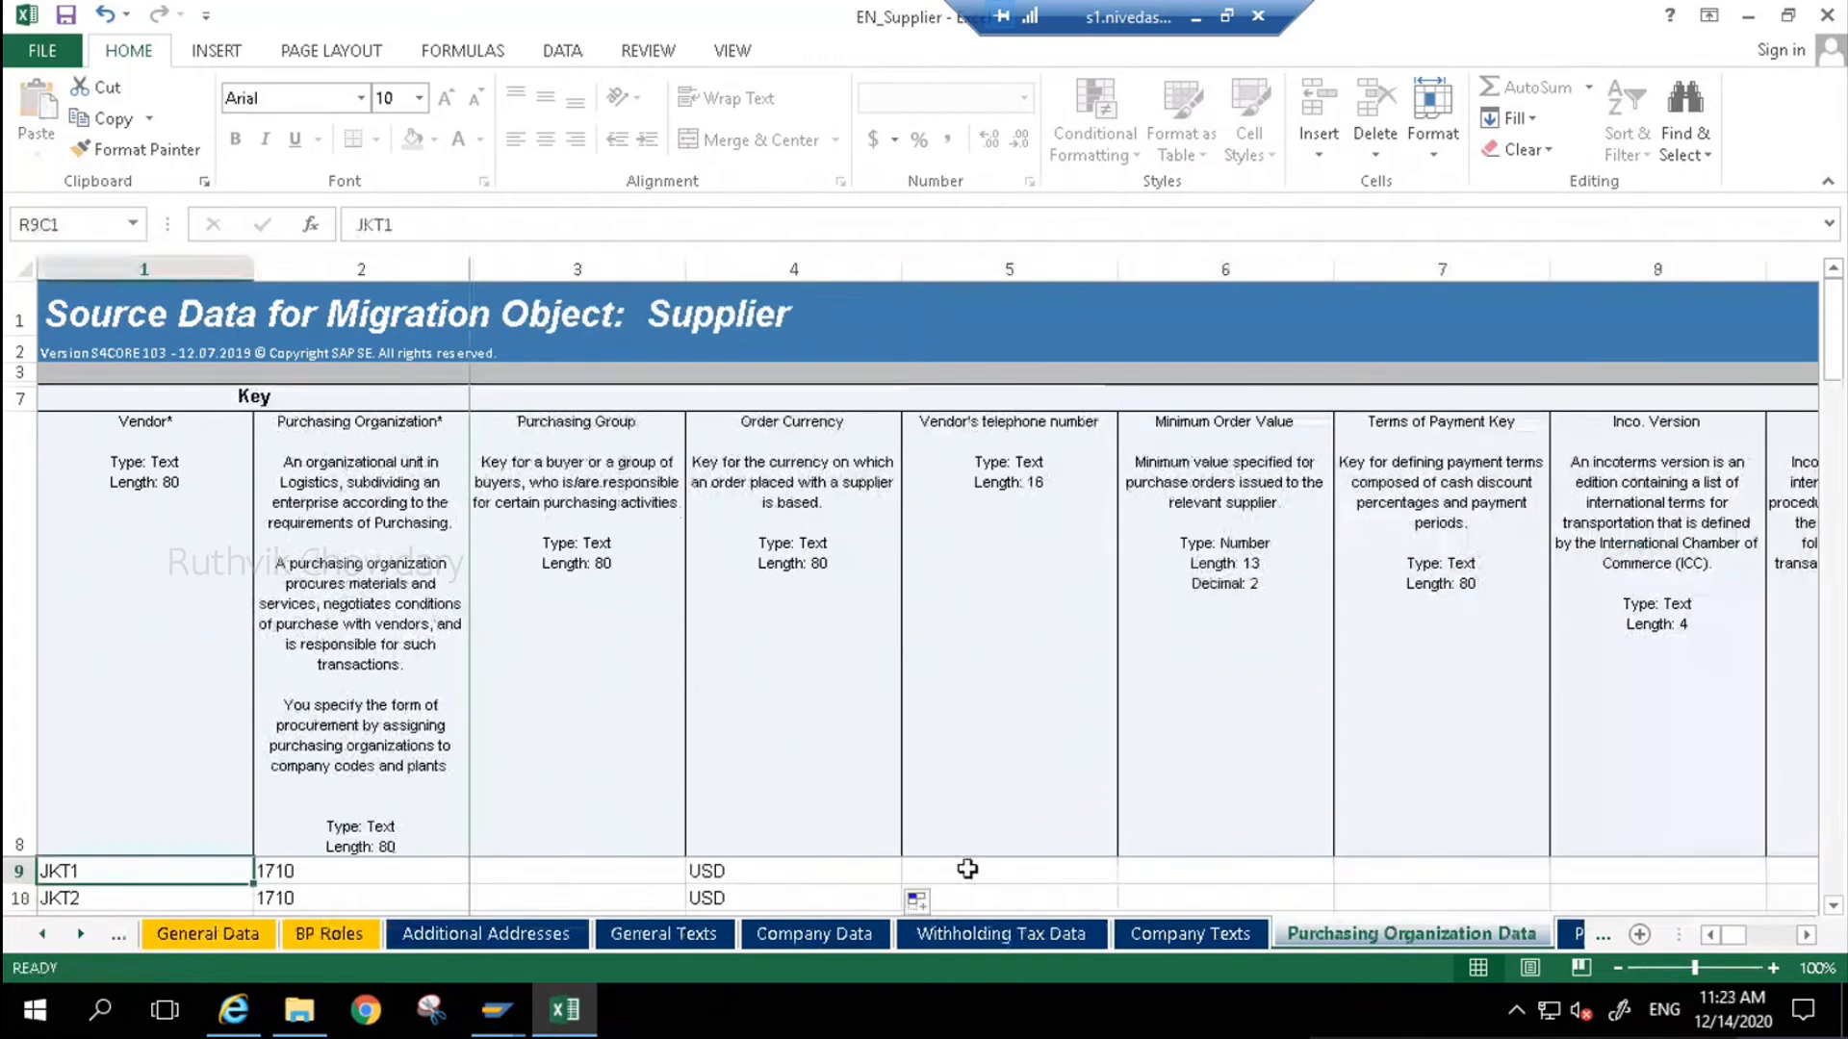
pyautogui.press('Tab')
pyautogui.press('Tab')
pyautogui.press('Tab')
pyautogui.press('Tab')
pyautogui.press('Tab')
pyautogui.press('Tab')
pyautogui.press('Tab')
pyautogui.press('Tab')
pyautogui.press('Tab')
pyautogui.press('Tab')
pyautogui.press('Tab')
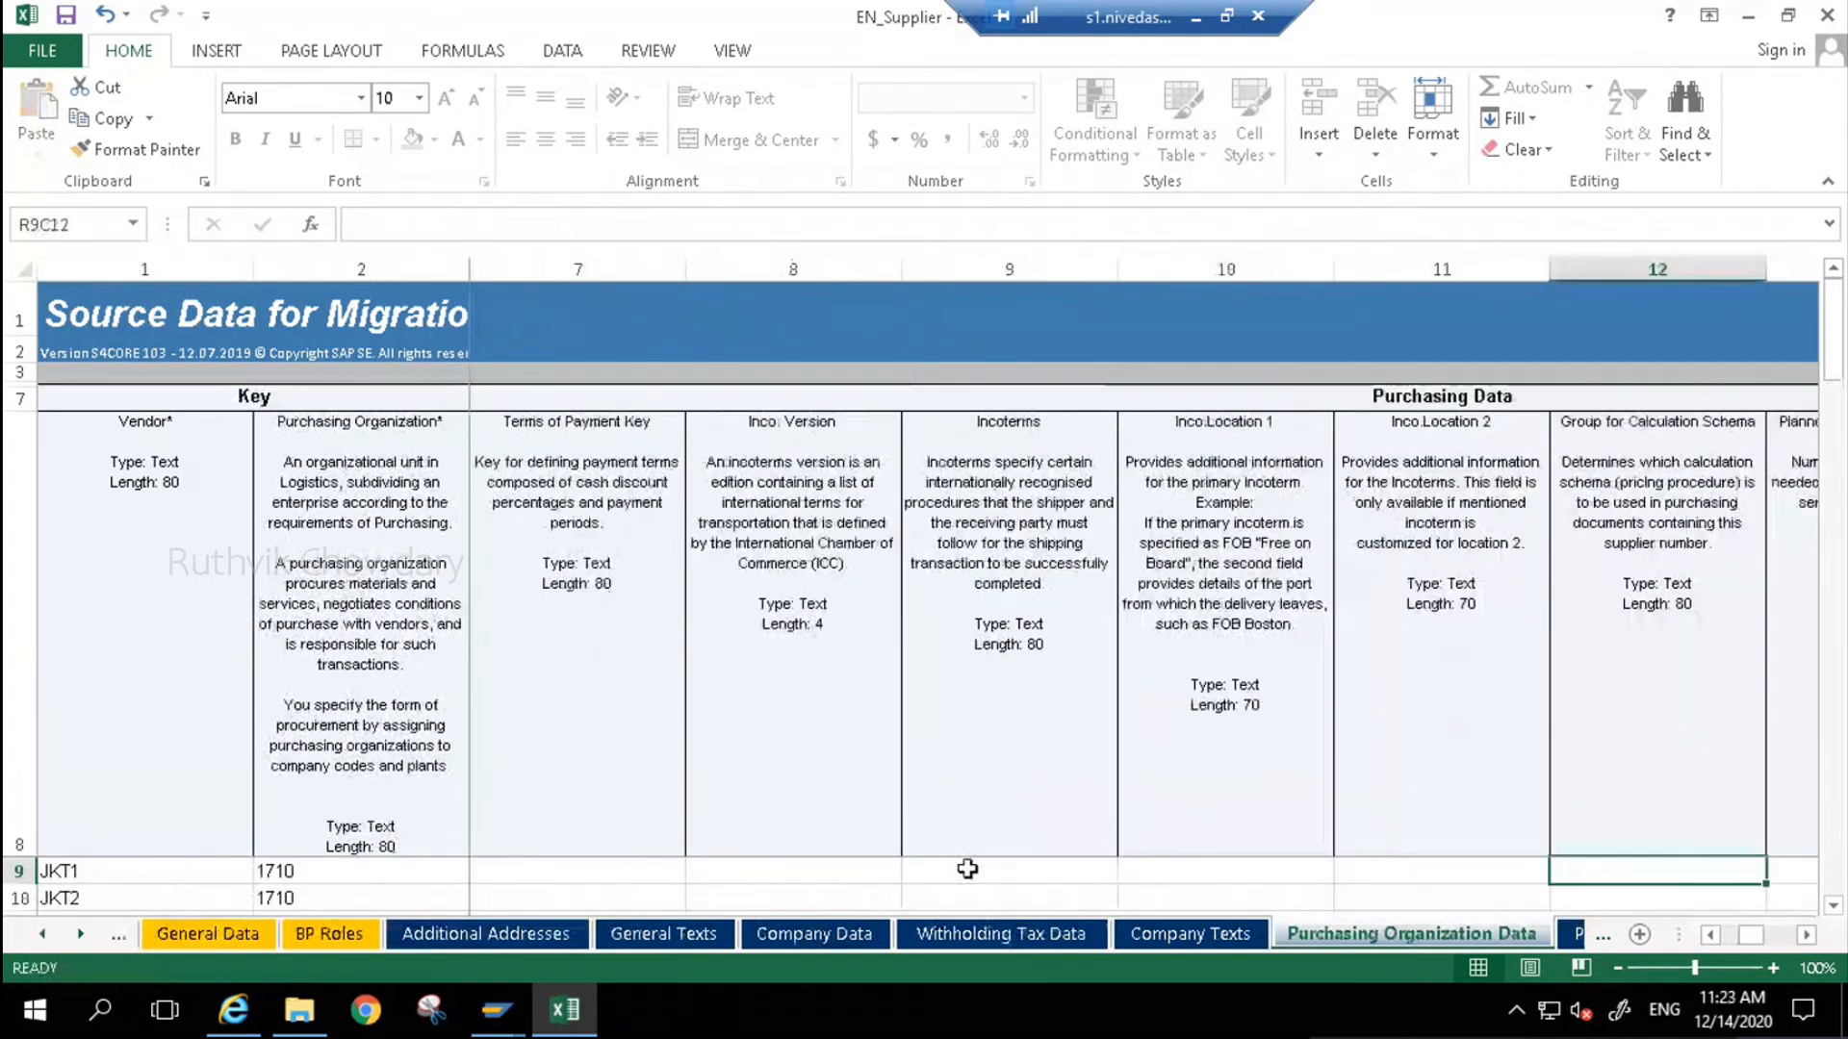
pyautogui.press('Tab')
pyautogui.press('Tab')
pyautogui.press('Tab')
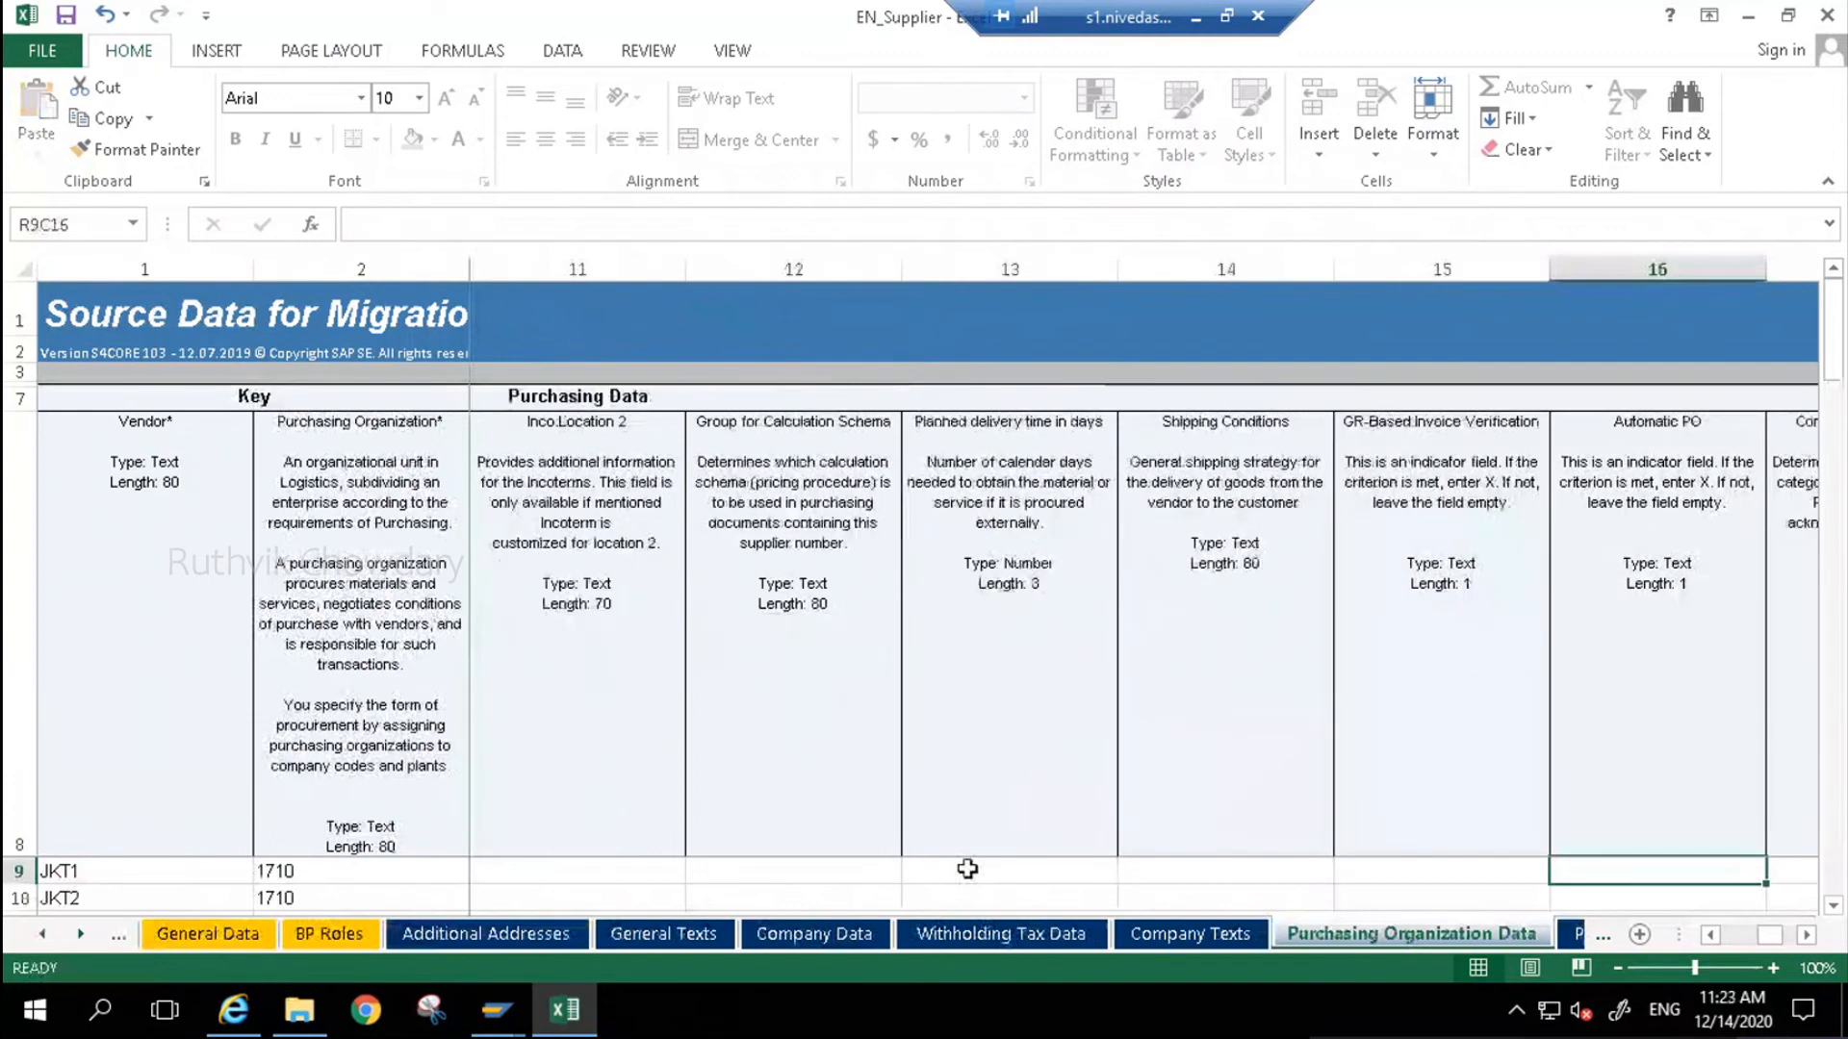
pyautogui.press('Tab')
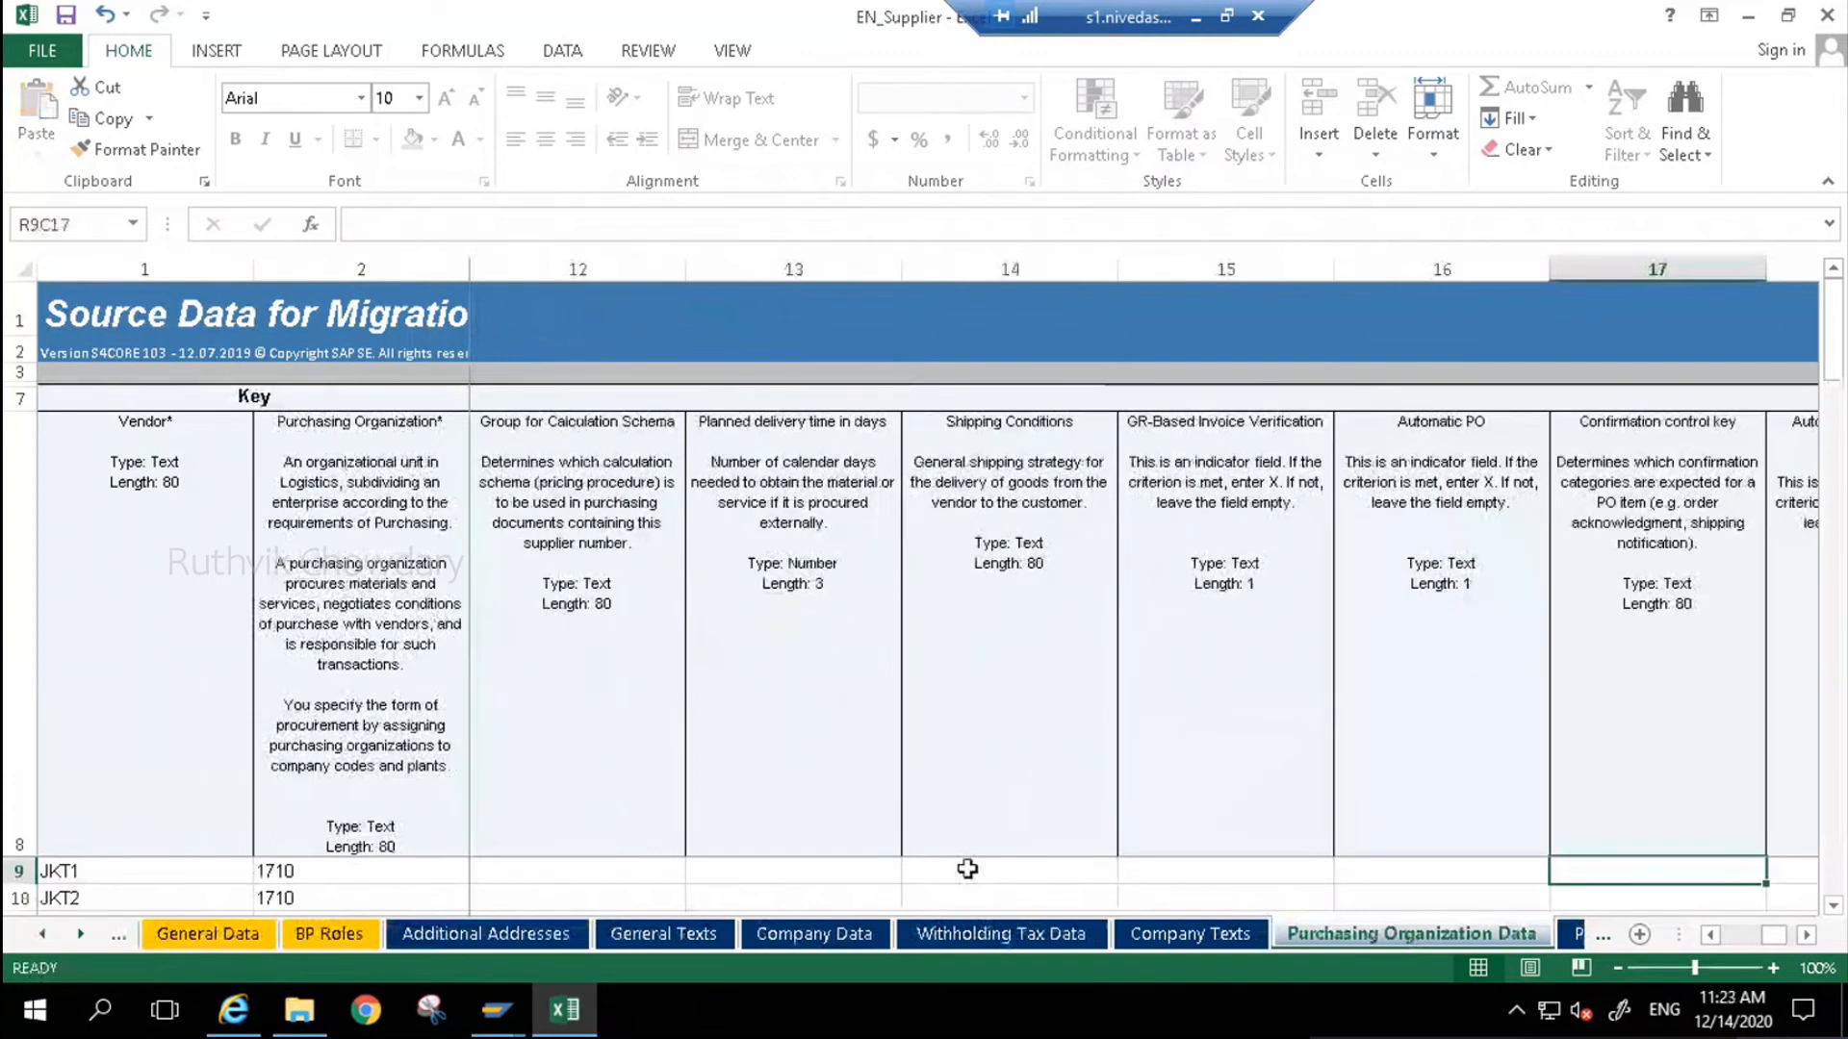
pyautogui.press('Left')
pyautogui.press('Left')
pyautogui.press('Left')
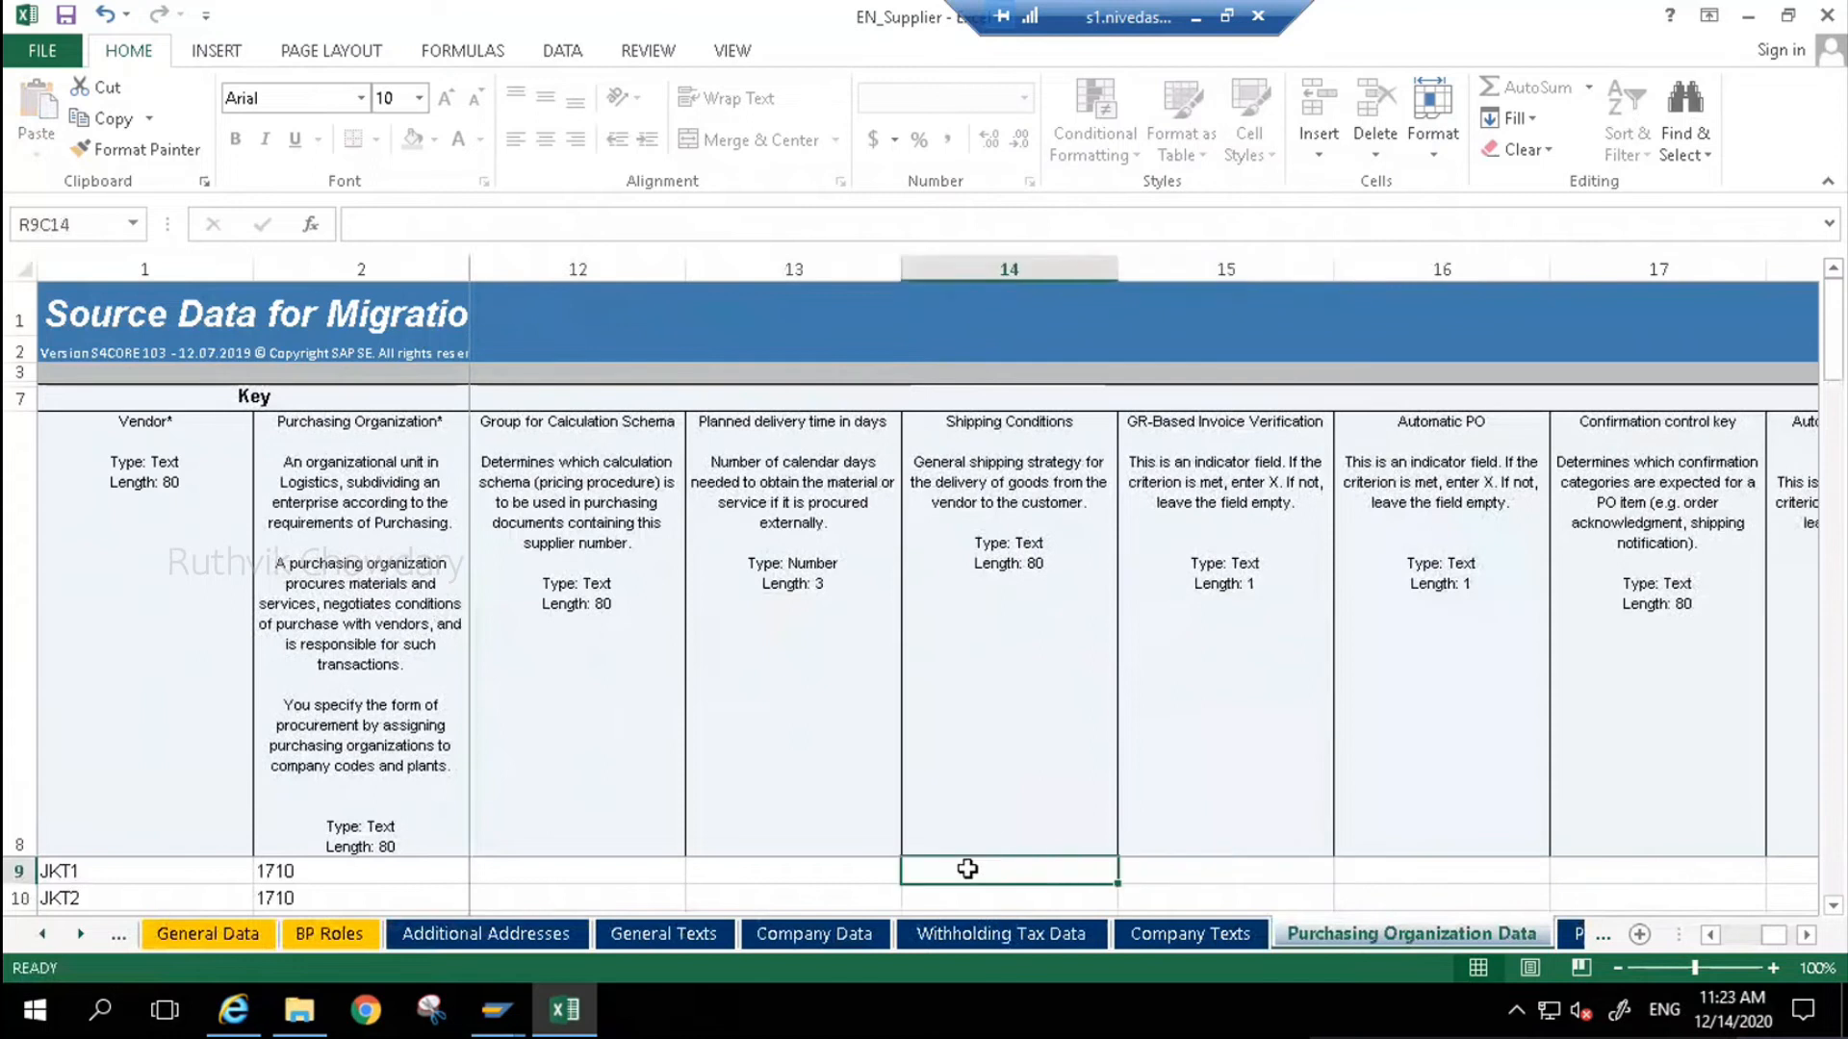
pyautogui.press('Left')
pyautogui.press('Left')
pyautogui.press('Left')
pyautogui.press('Left')
pyautogui.press('Left')
pyautogui.press('Left')
pyautogui.press('Left')
pyautogui.press('Left')
pyautogui.press('Left')
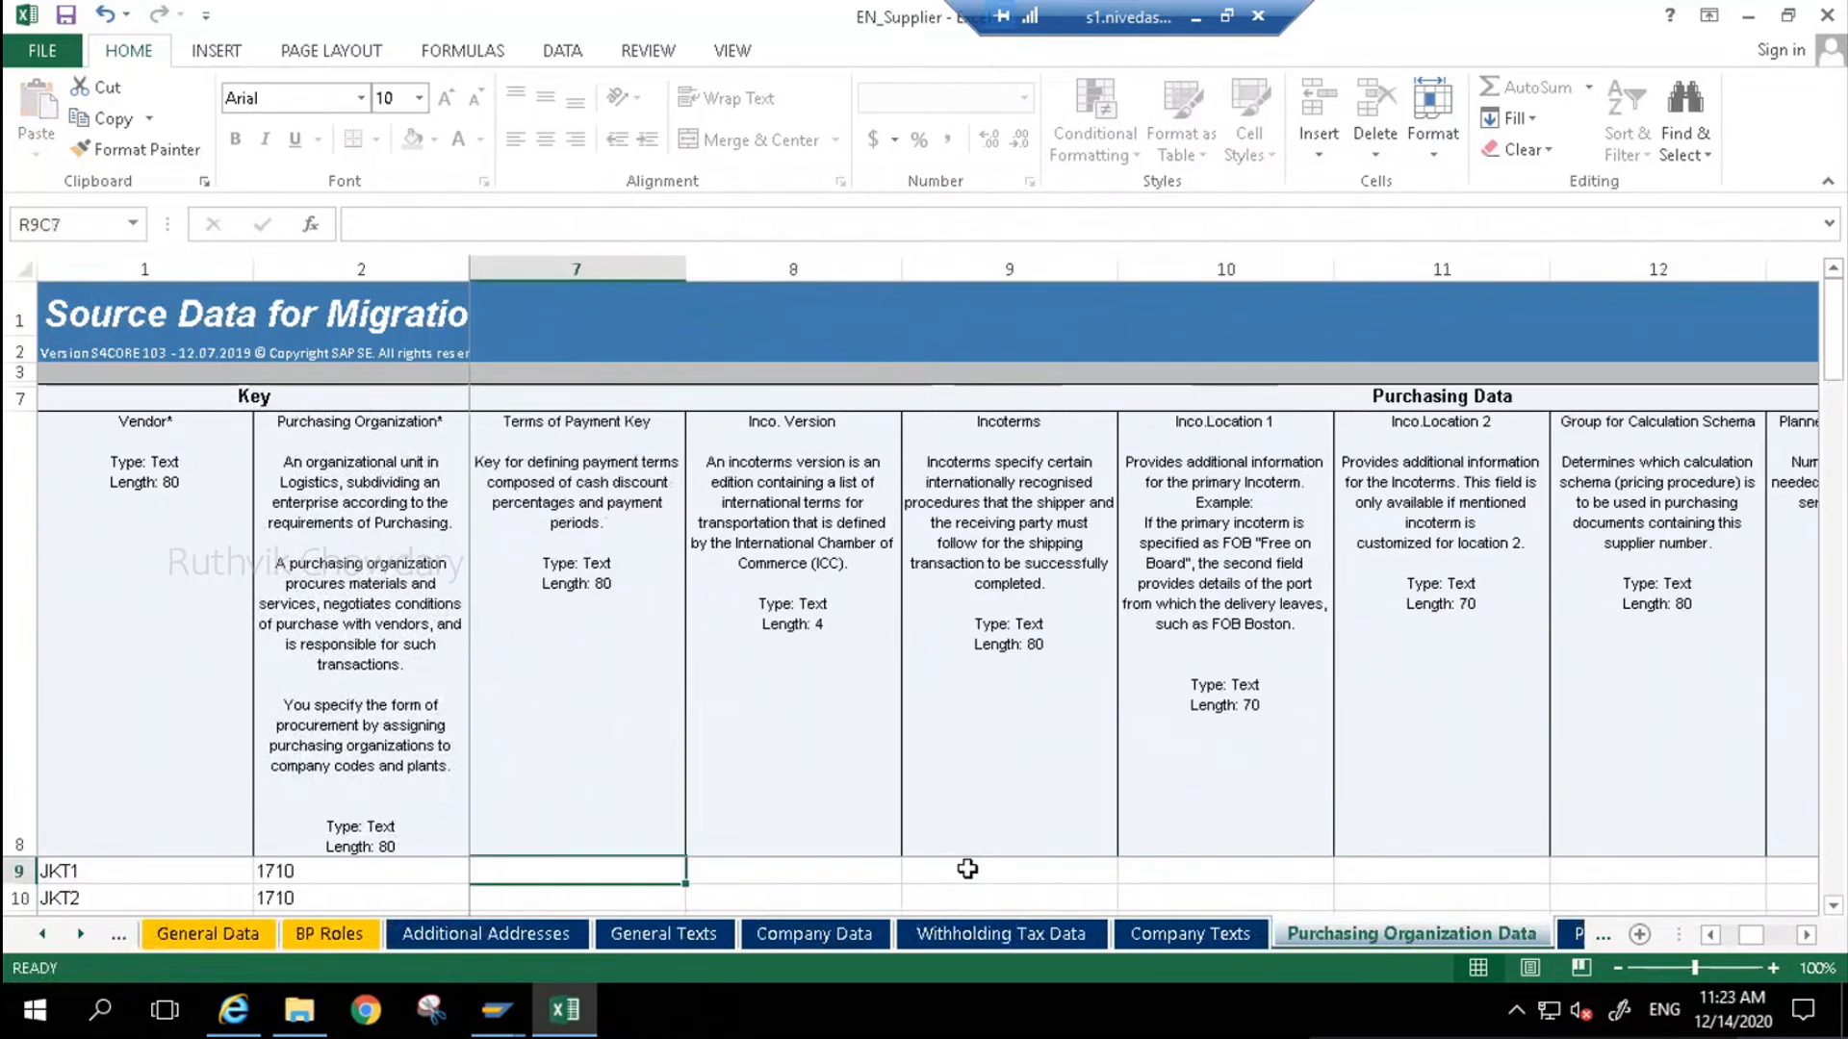
pyautogui.press('Left')
pyautogui.press('Left')
pyautogui.press('Left')
pyautogui.press('Left')
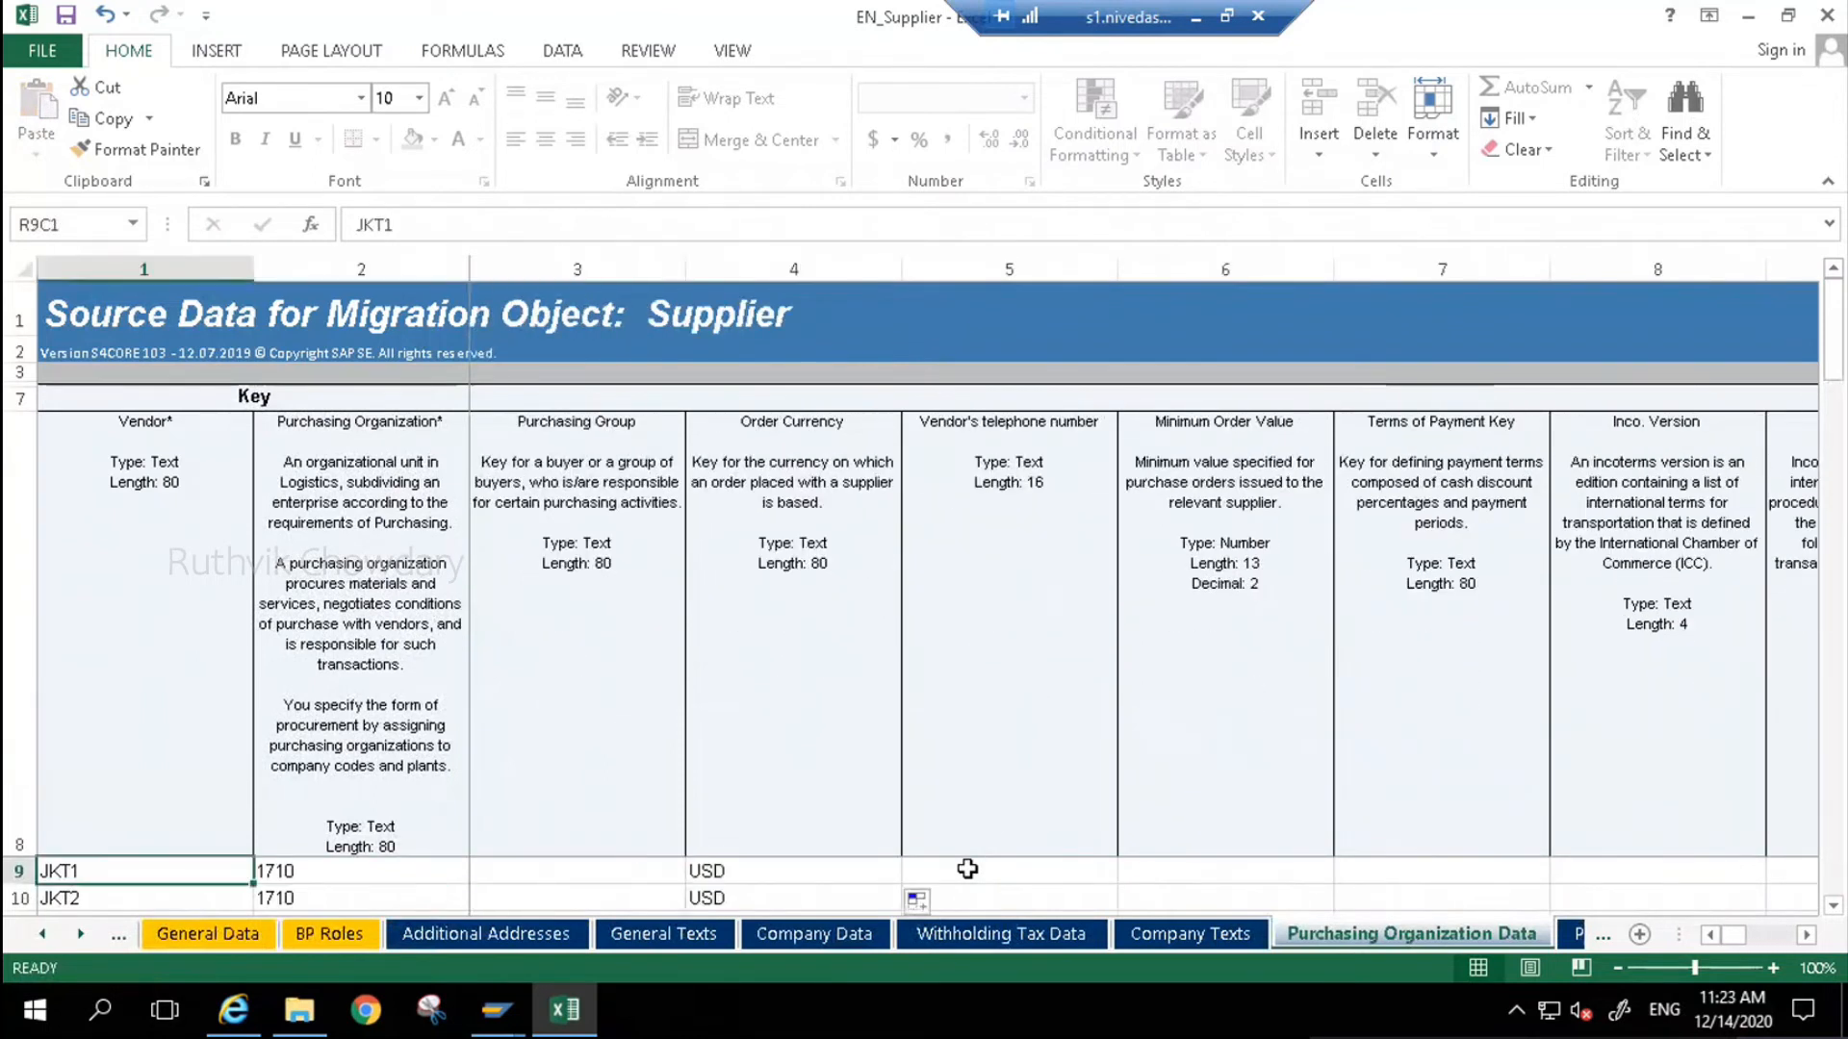
# - Save the supplier workbook, keeping the XML Spreadsheet 2003 format
pyautogui.hotkey('ctrl', 's')
pyautogui.press('Return')
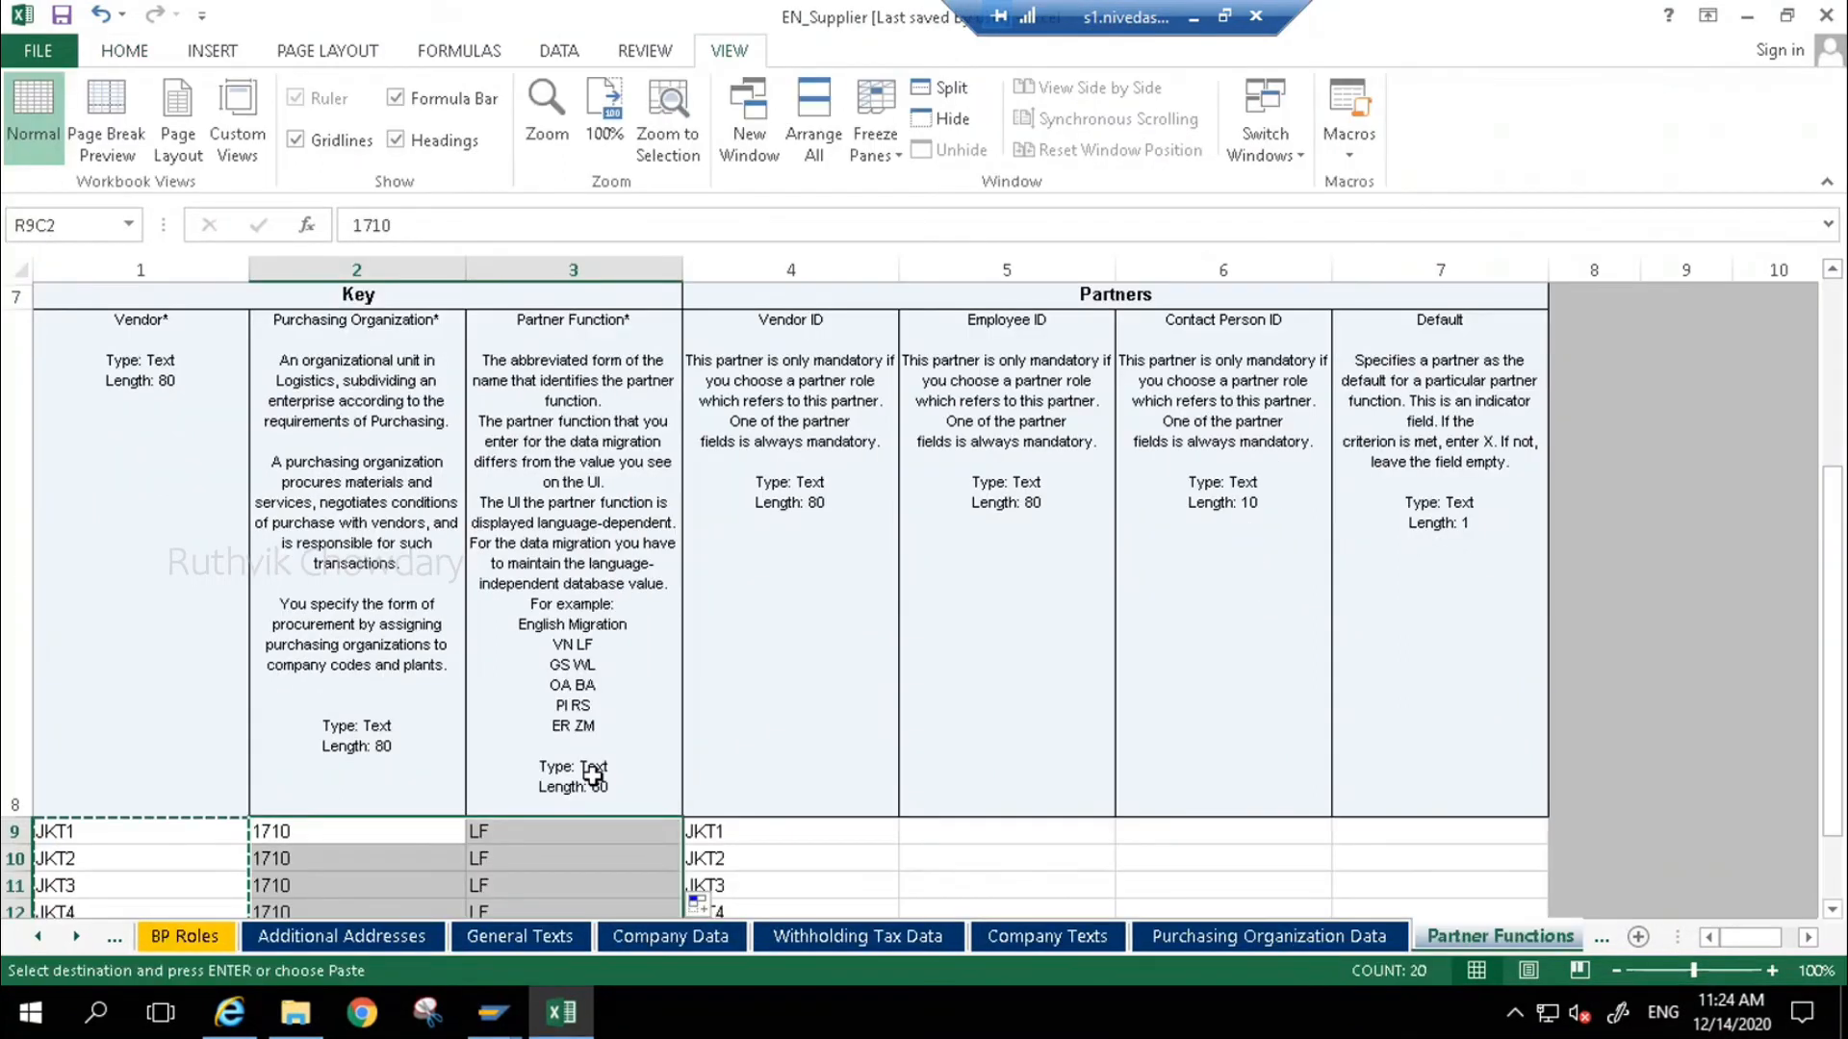
pyautogui.hotkey('ctrl', 's')
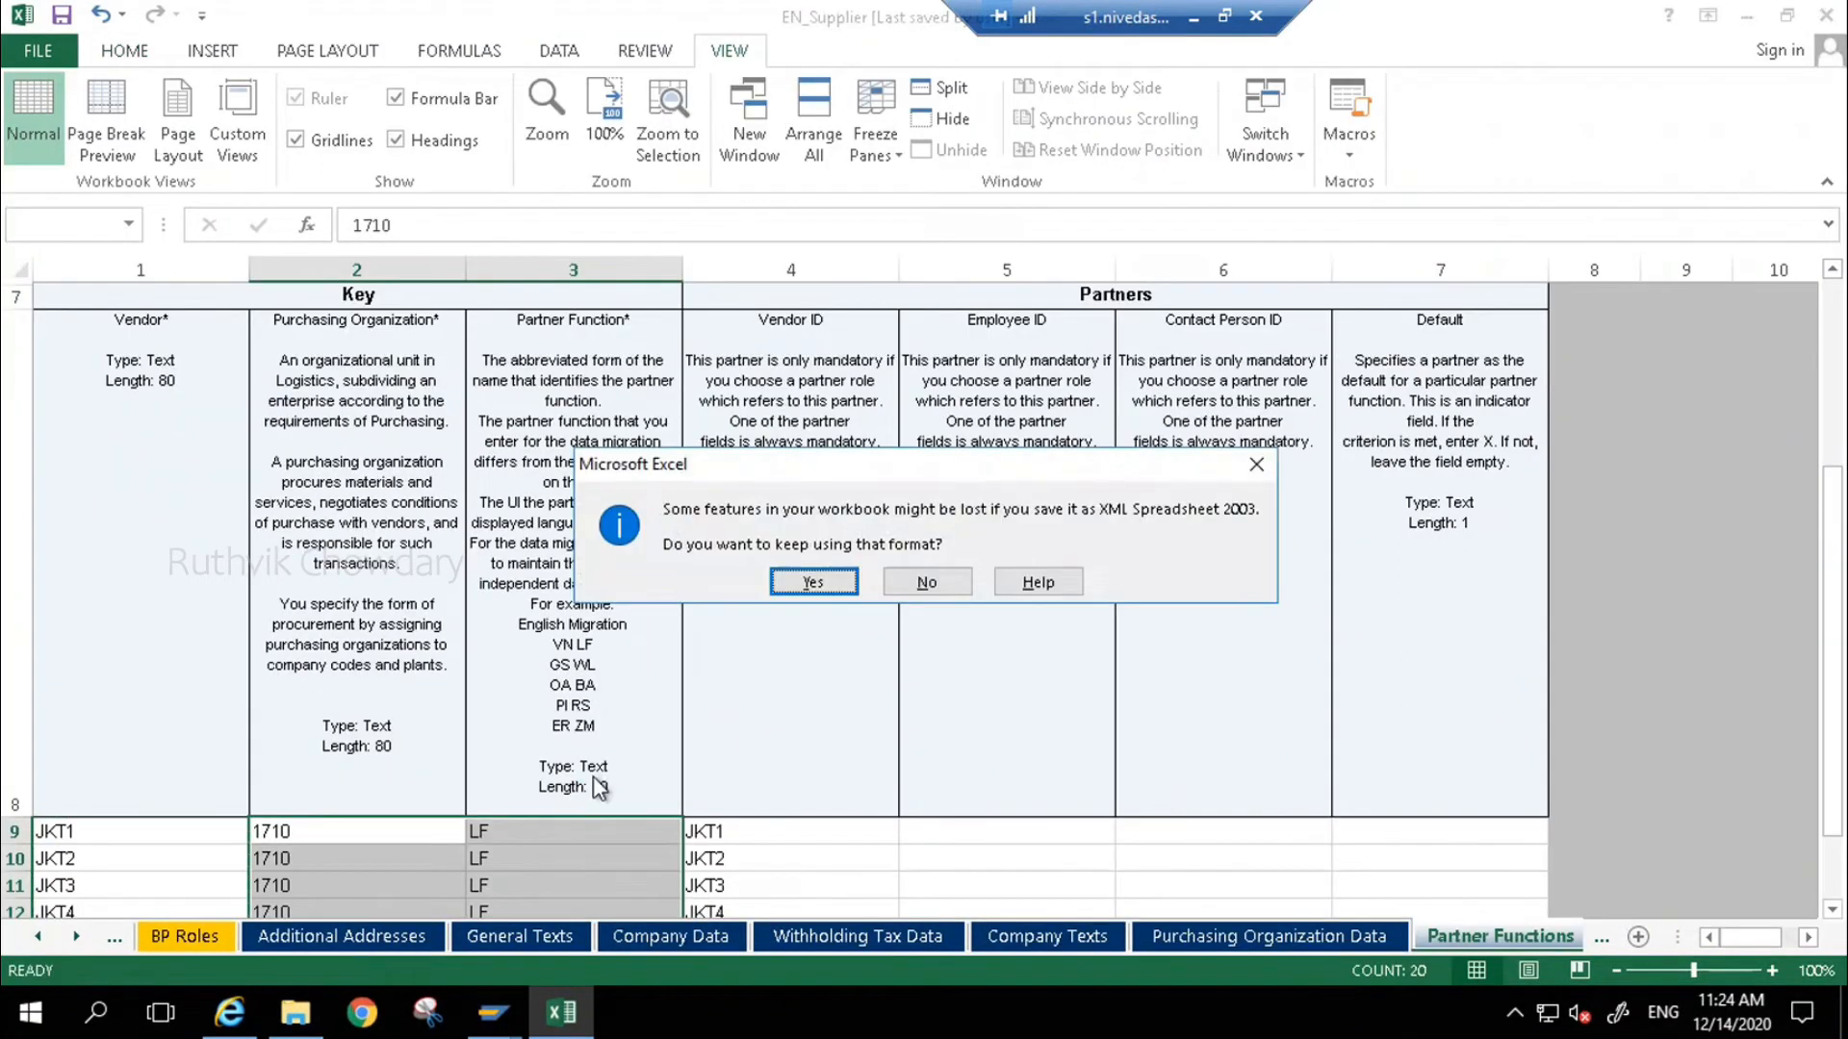
pyautogui.click(815, 580)
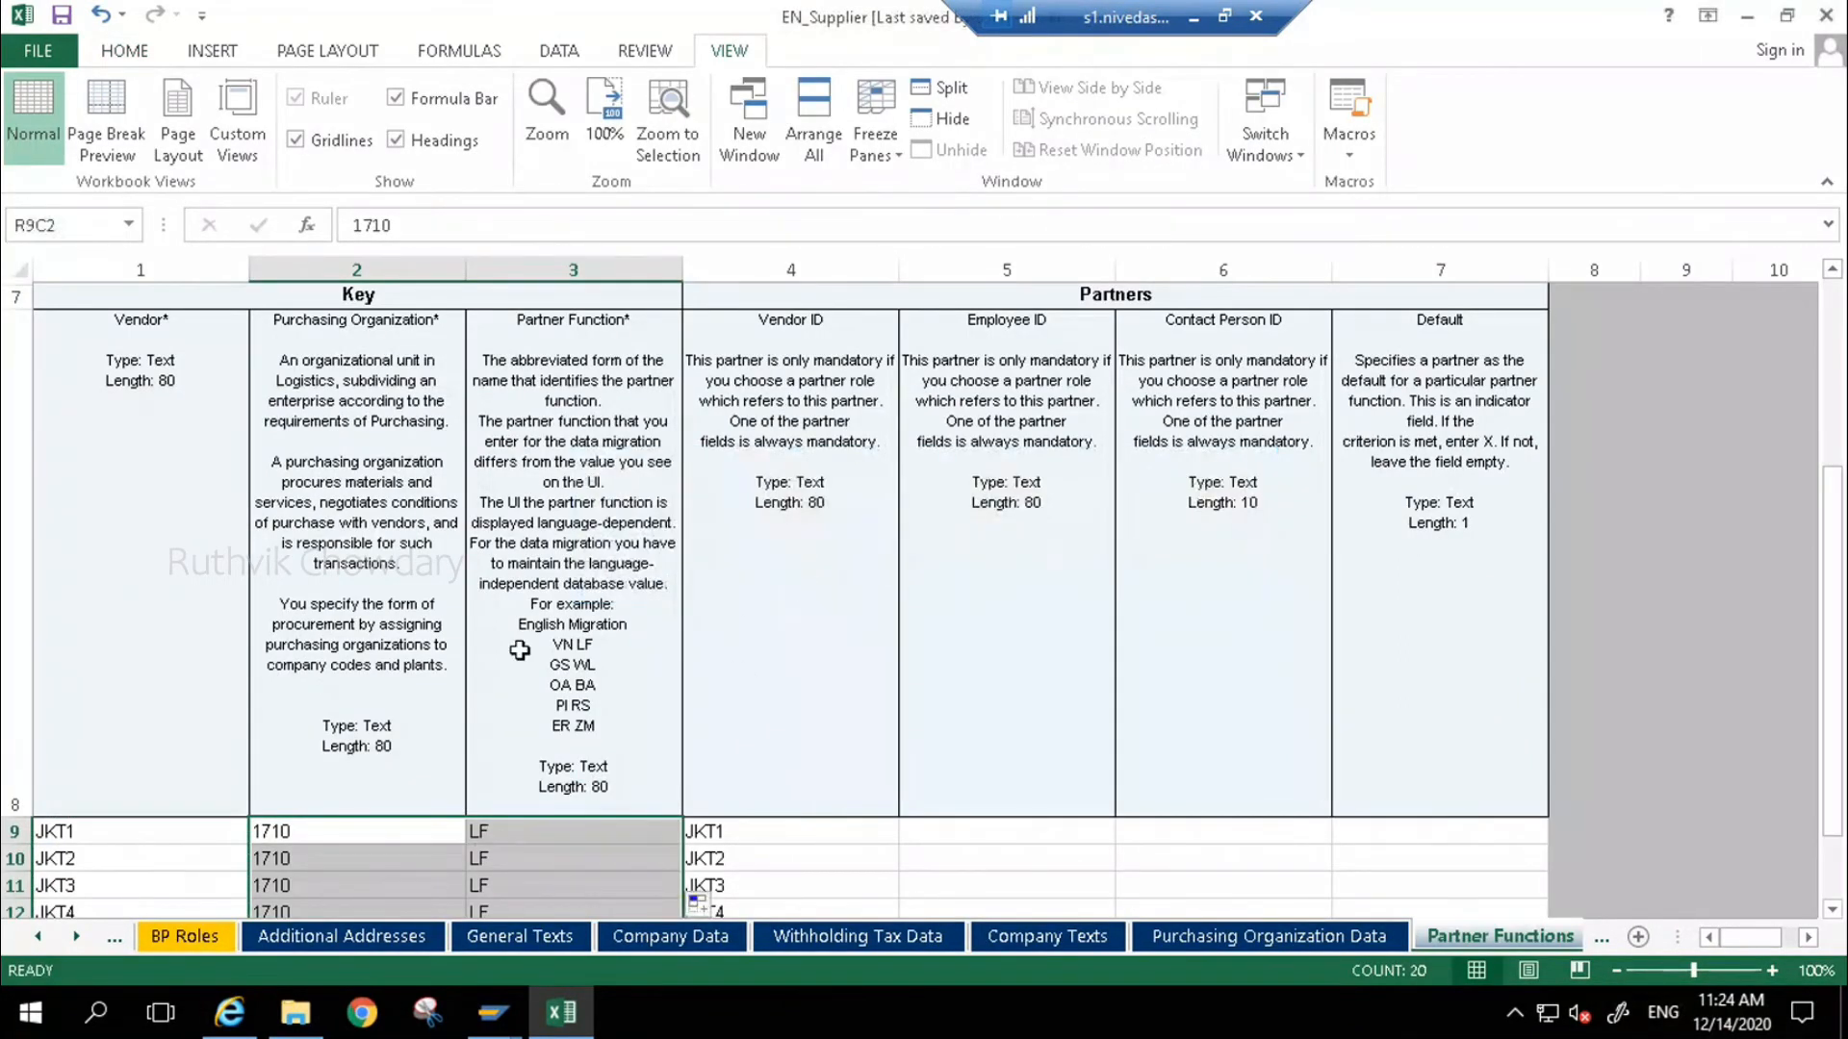
# - Switch to the SAP migration cockpit, upload EN_Supplier from the LTMC folder to the Supplier migration object and activate the file
pyautogui.hotkey('alt', 'Tab')
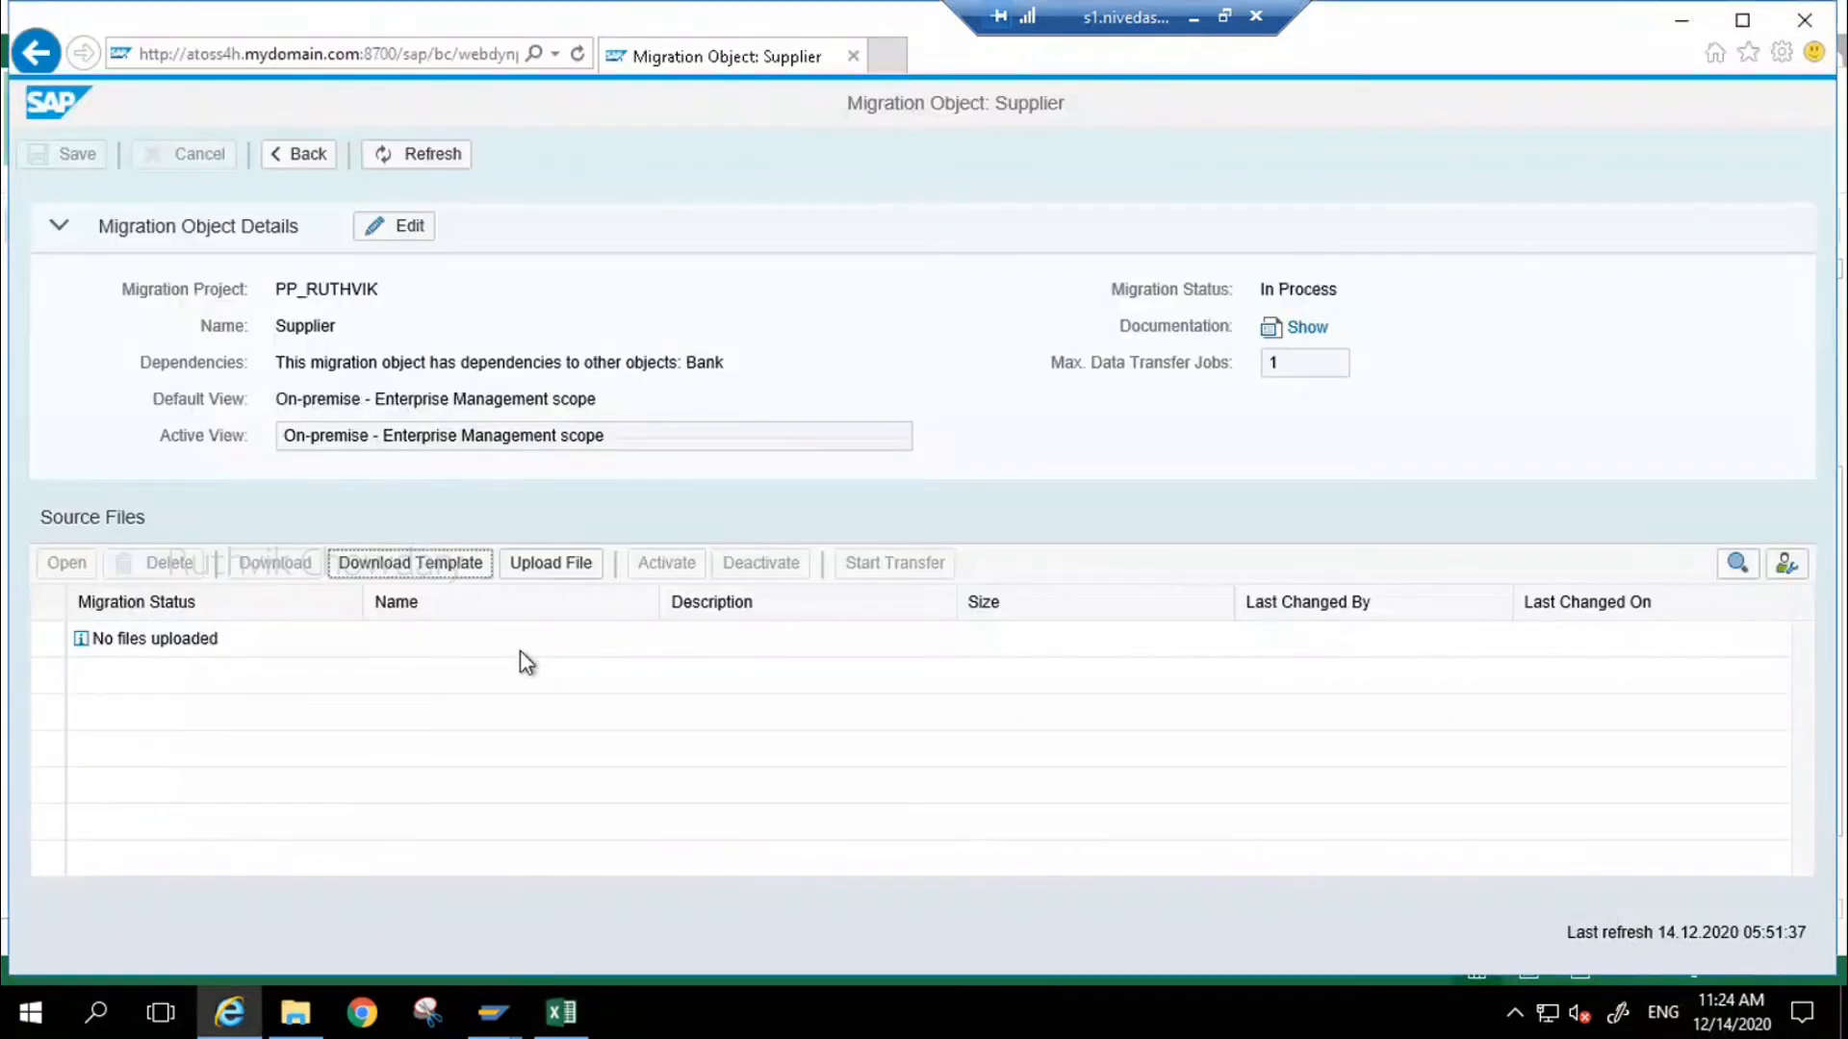
pyautogui.click(564, 562)
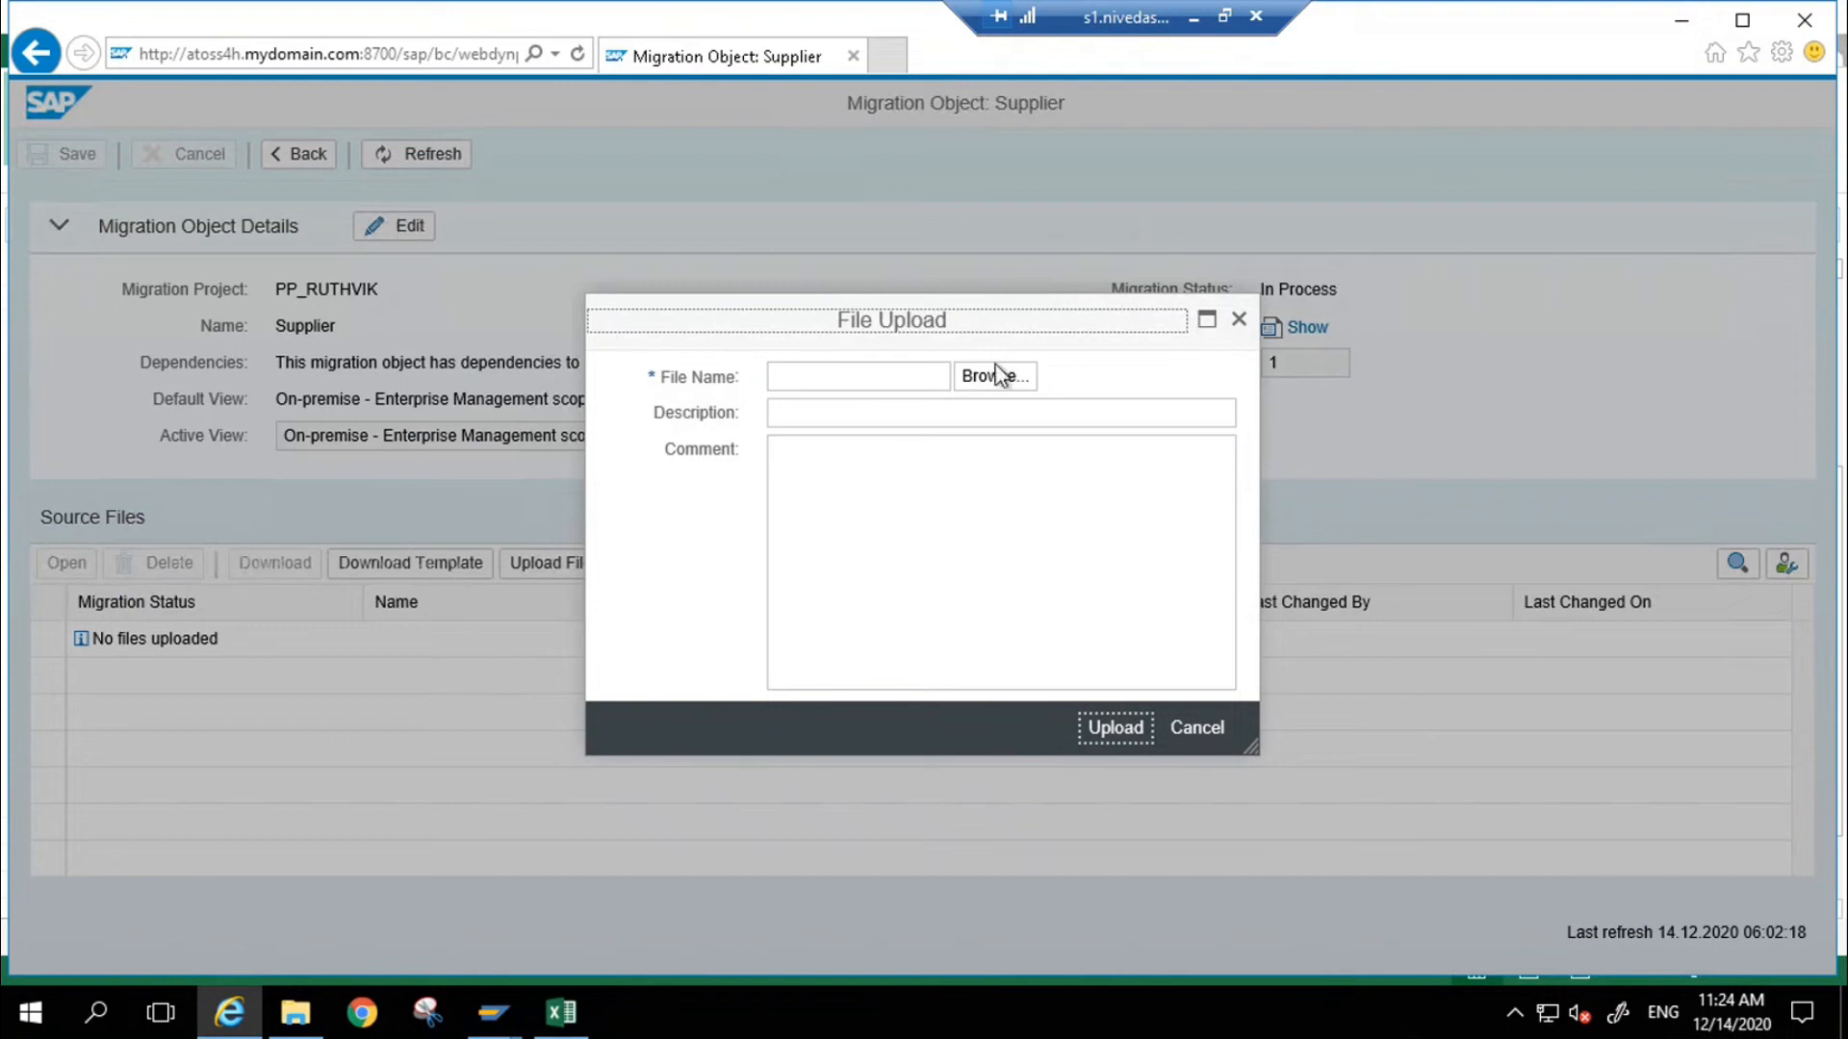
pyautogui.click(994, 376)
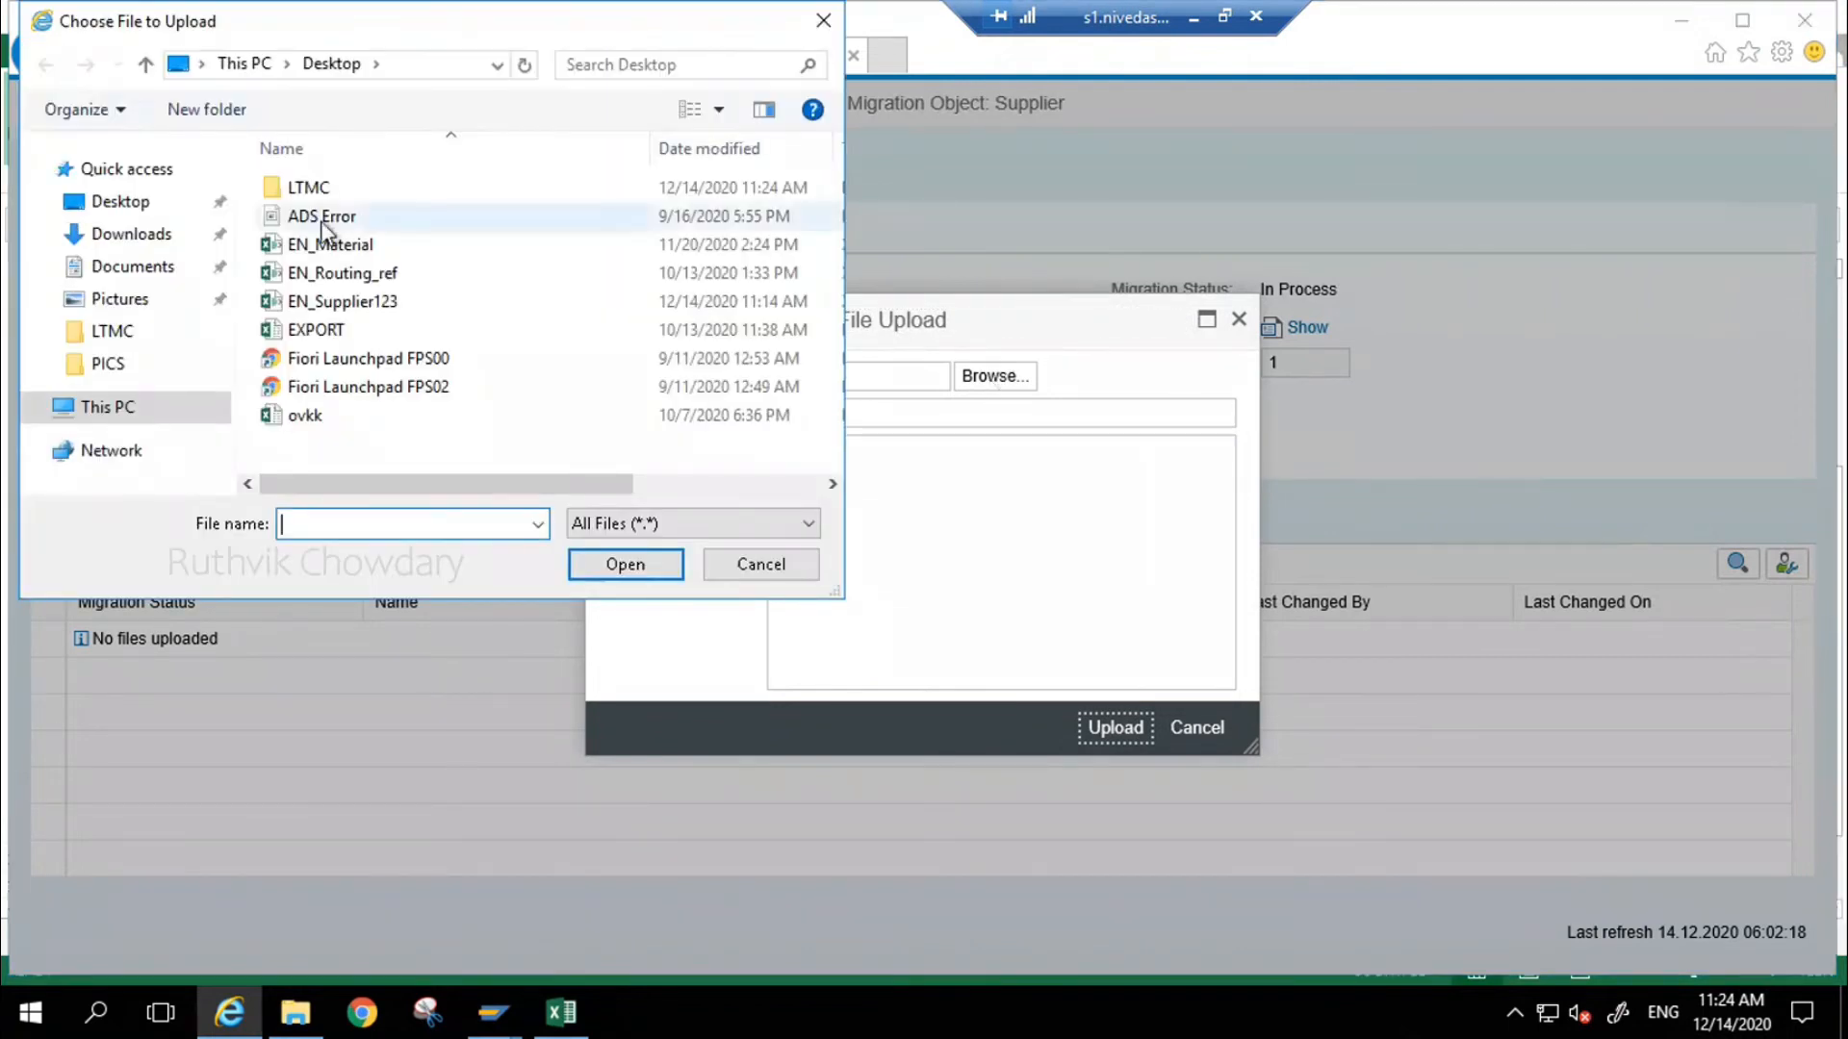
pyautogui.click(113, 333)
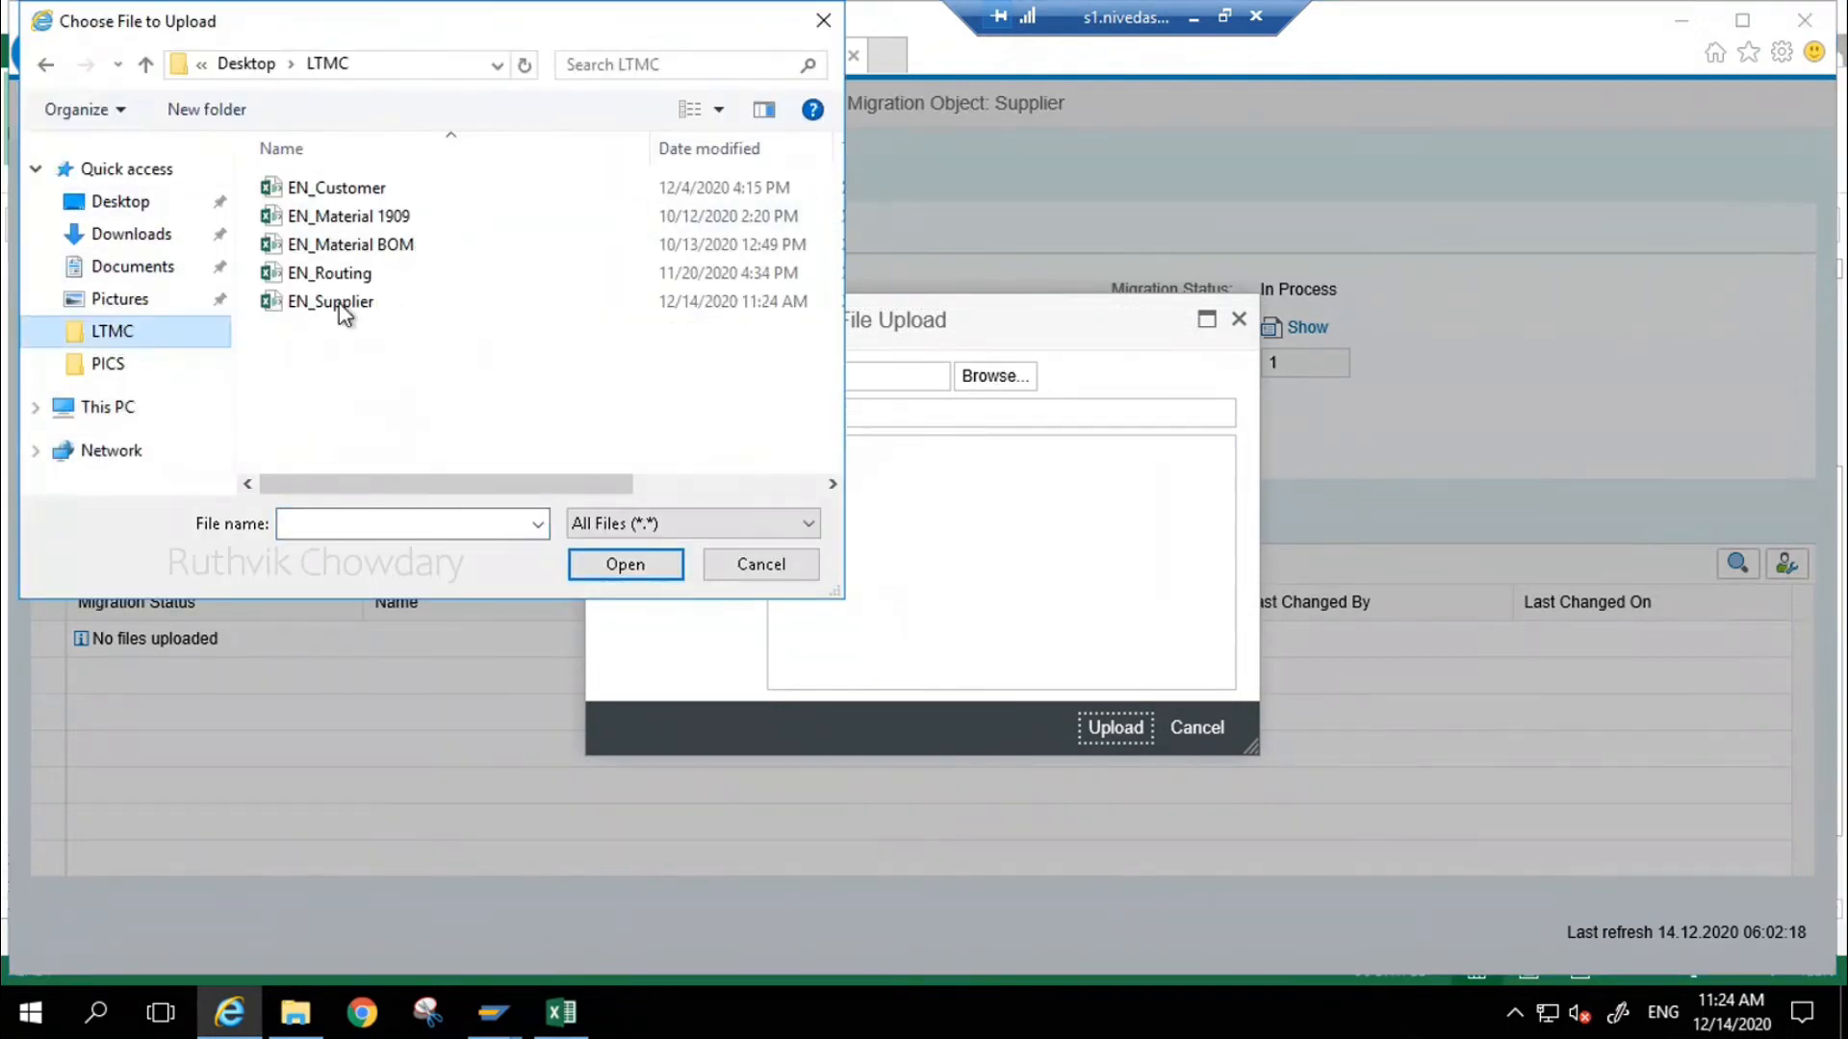
pyautogui.doubleClick(365, 302)
pyautogui.click(1115, 728)
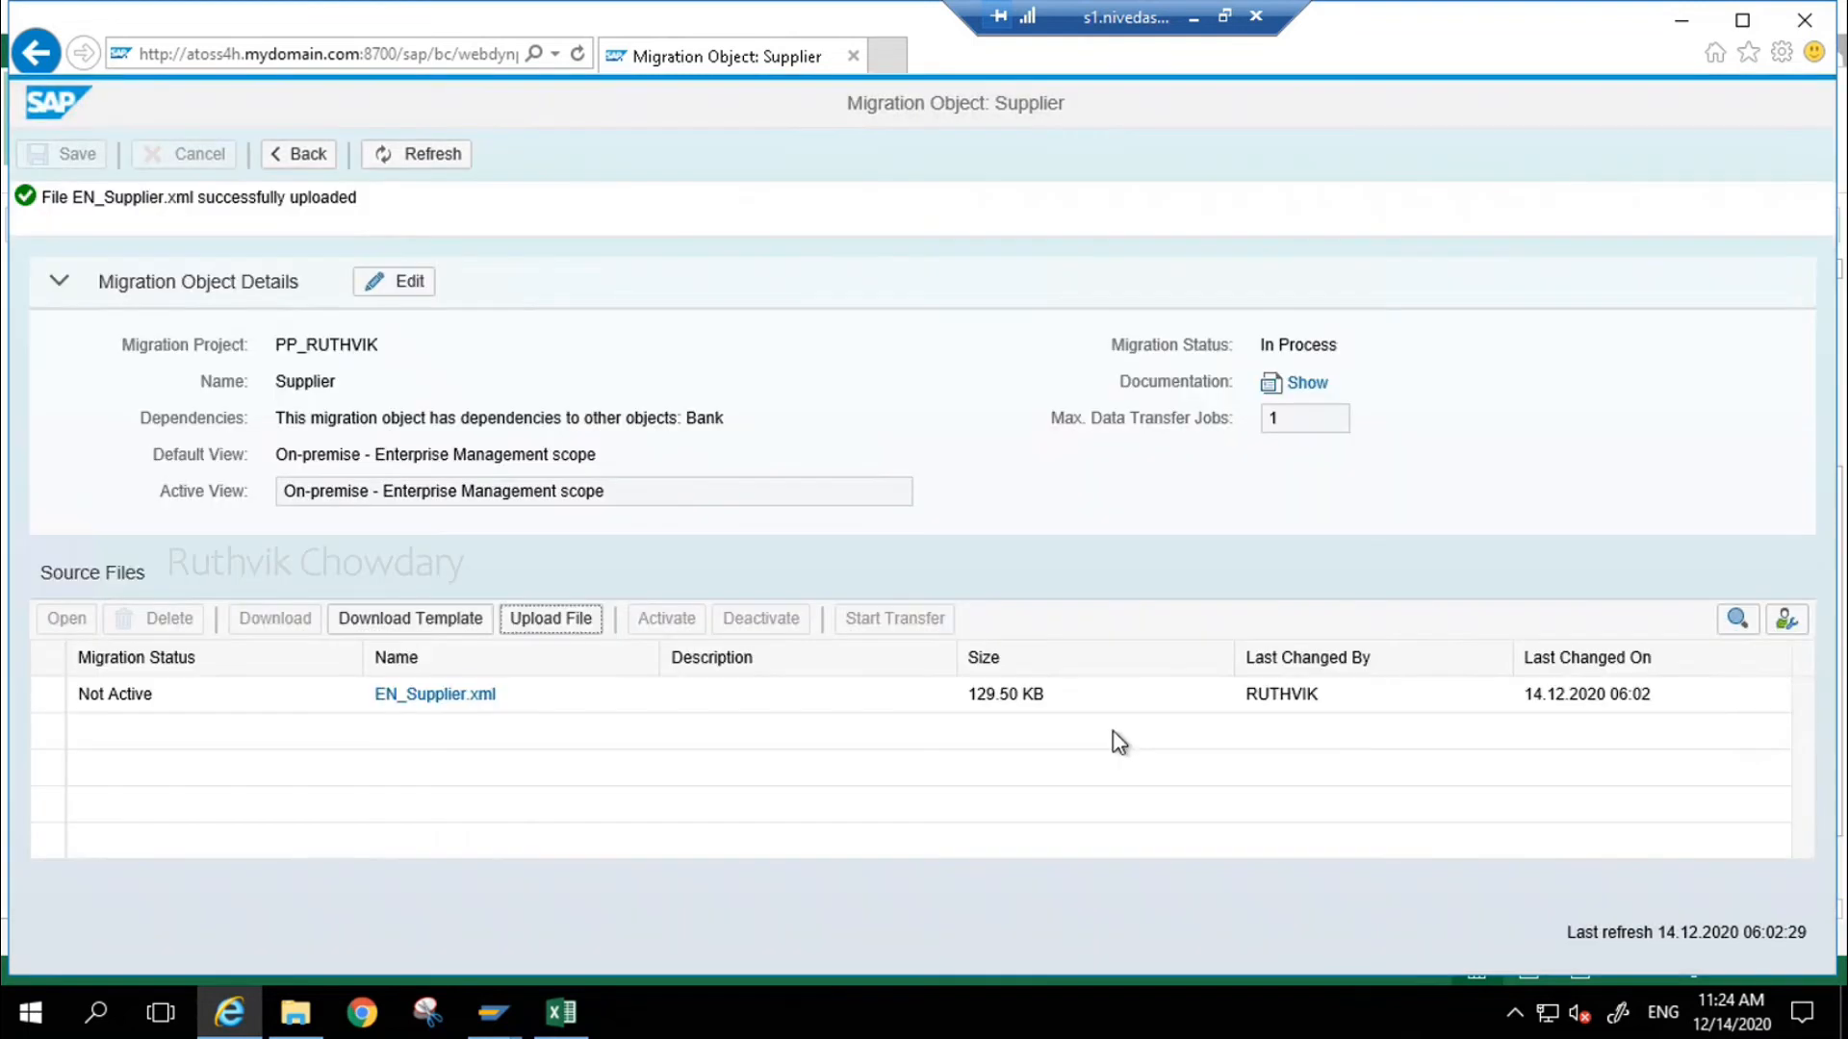
pyautogui.click(38, 709)
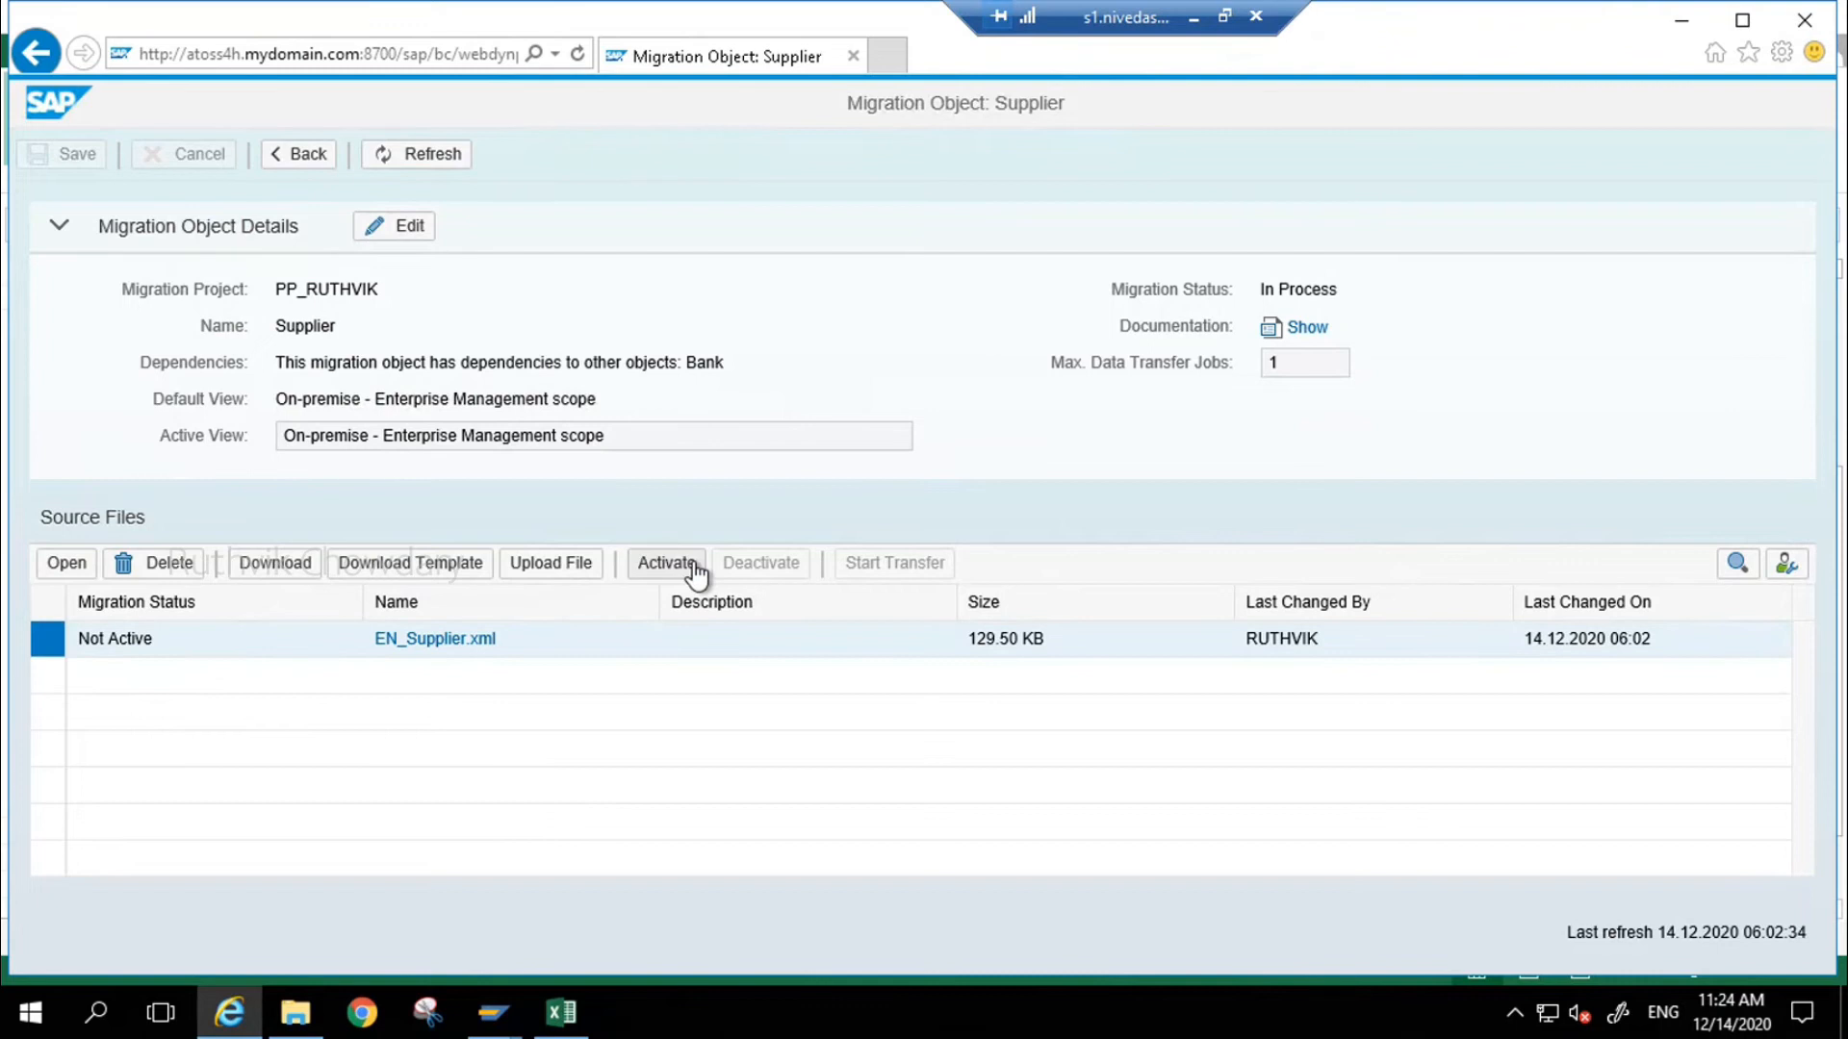
pyautogui.click(697, 564)
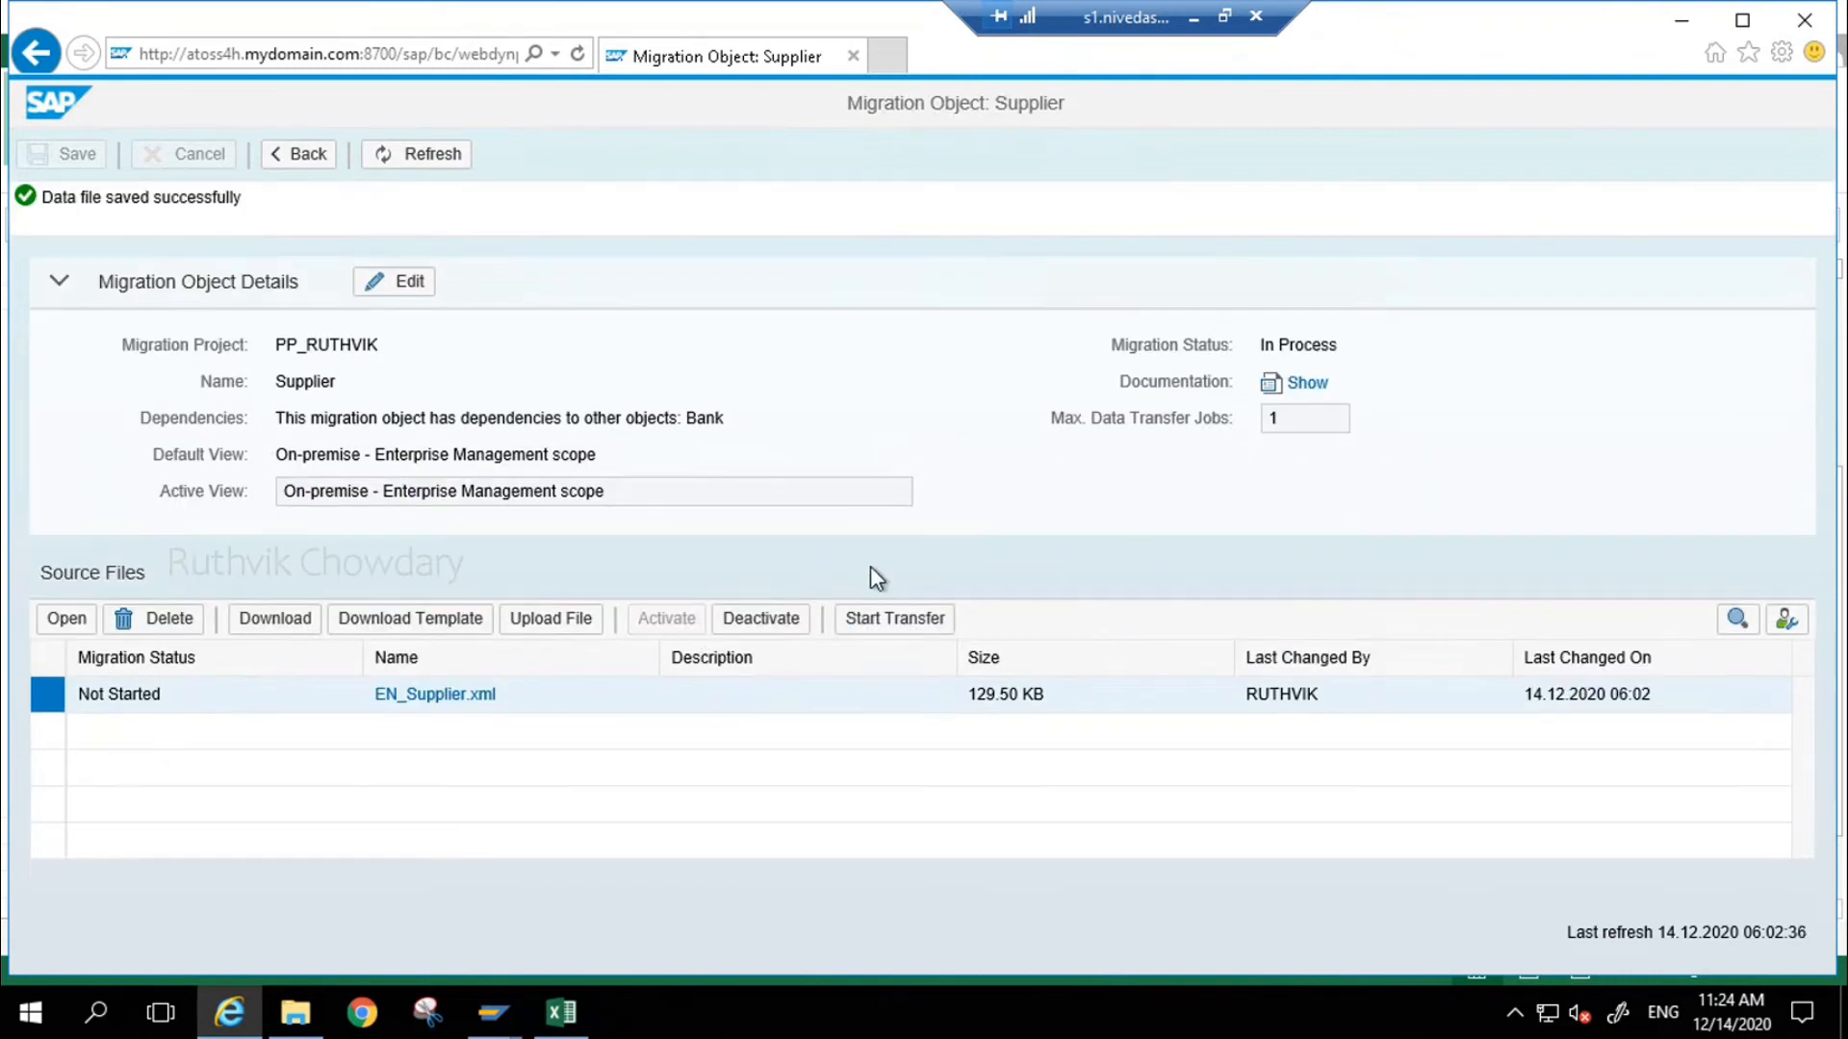
# - Start the transfer for the Supplier migration object, run the data validation and proceed to value conversion
pyautogui.click(908, 621)
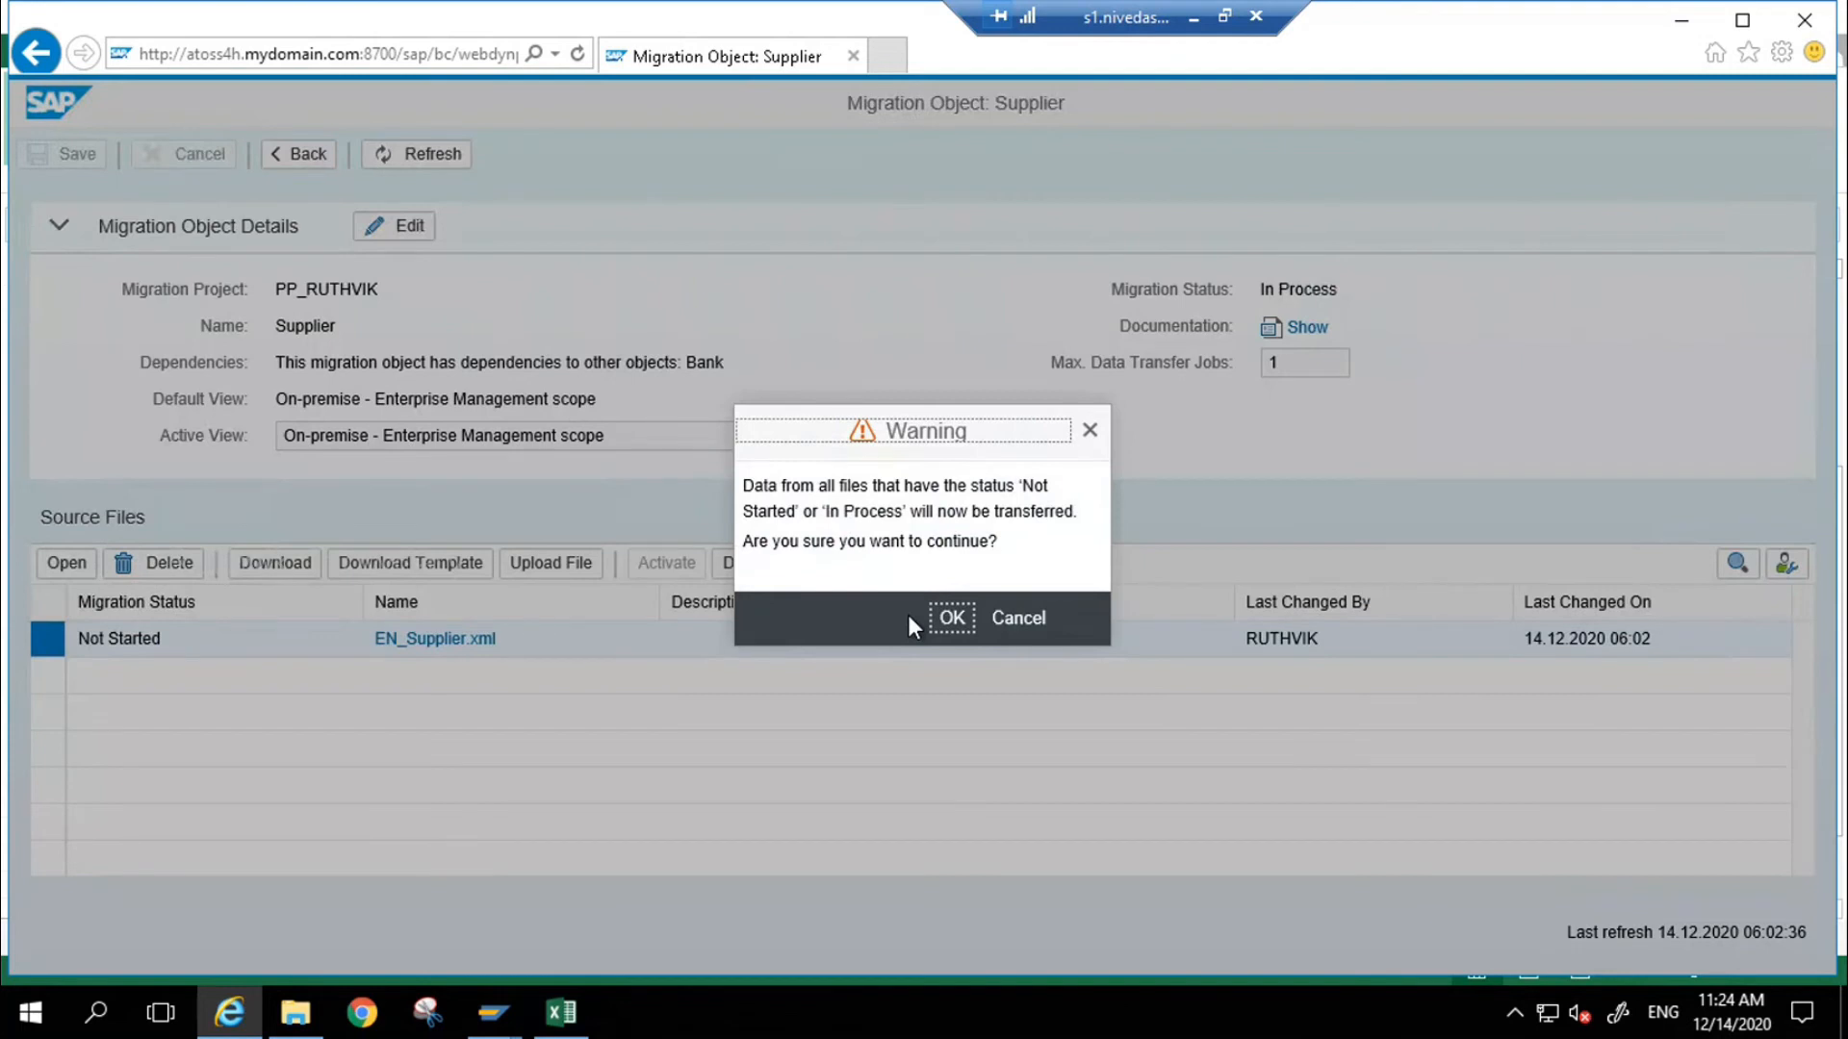
pyautogui.click(955, 625)
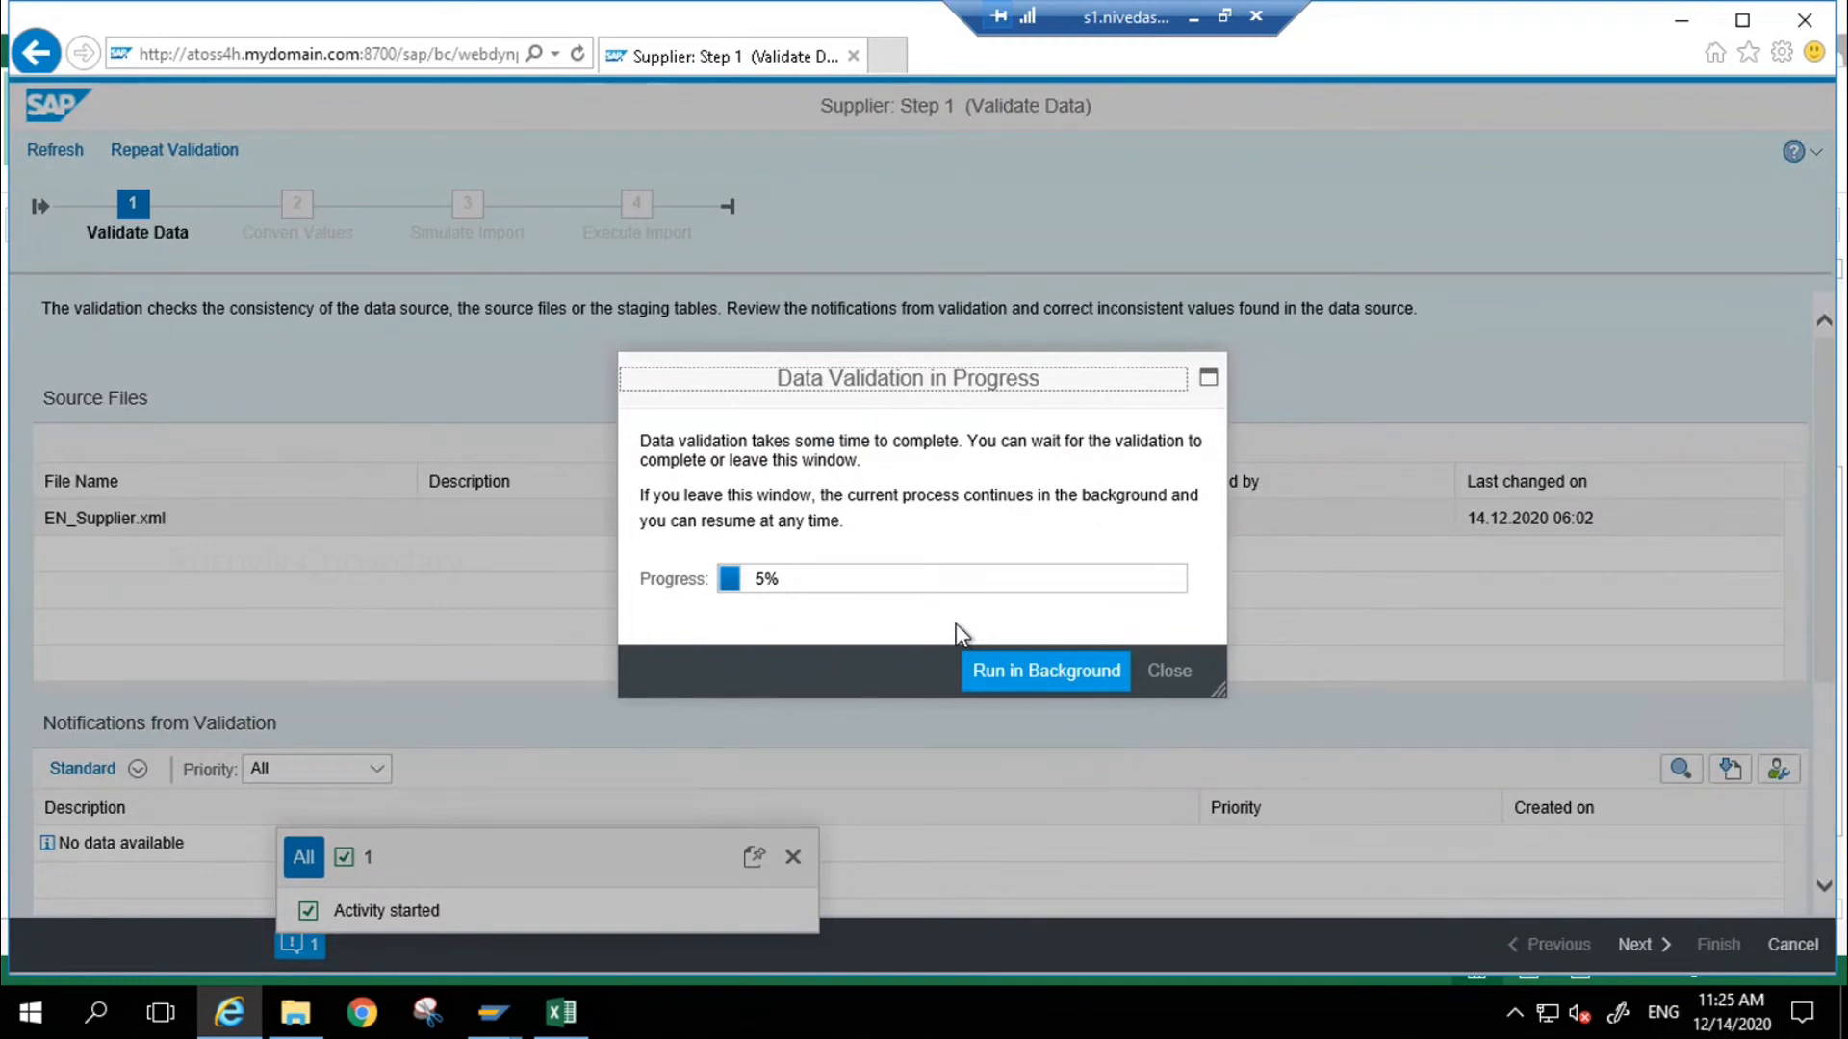
pyautogui.click(1018, 587)
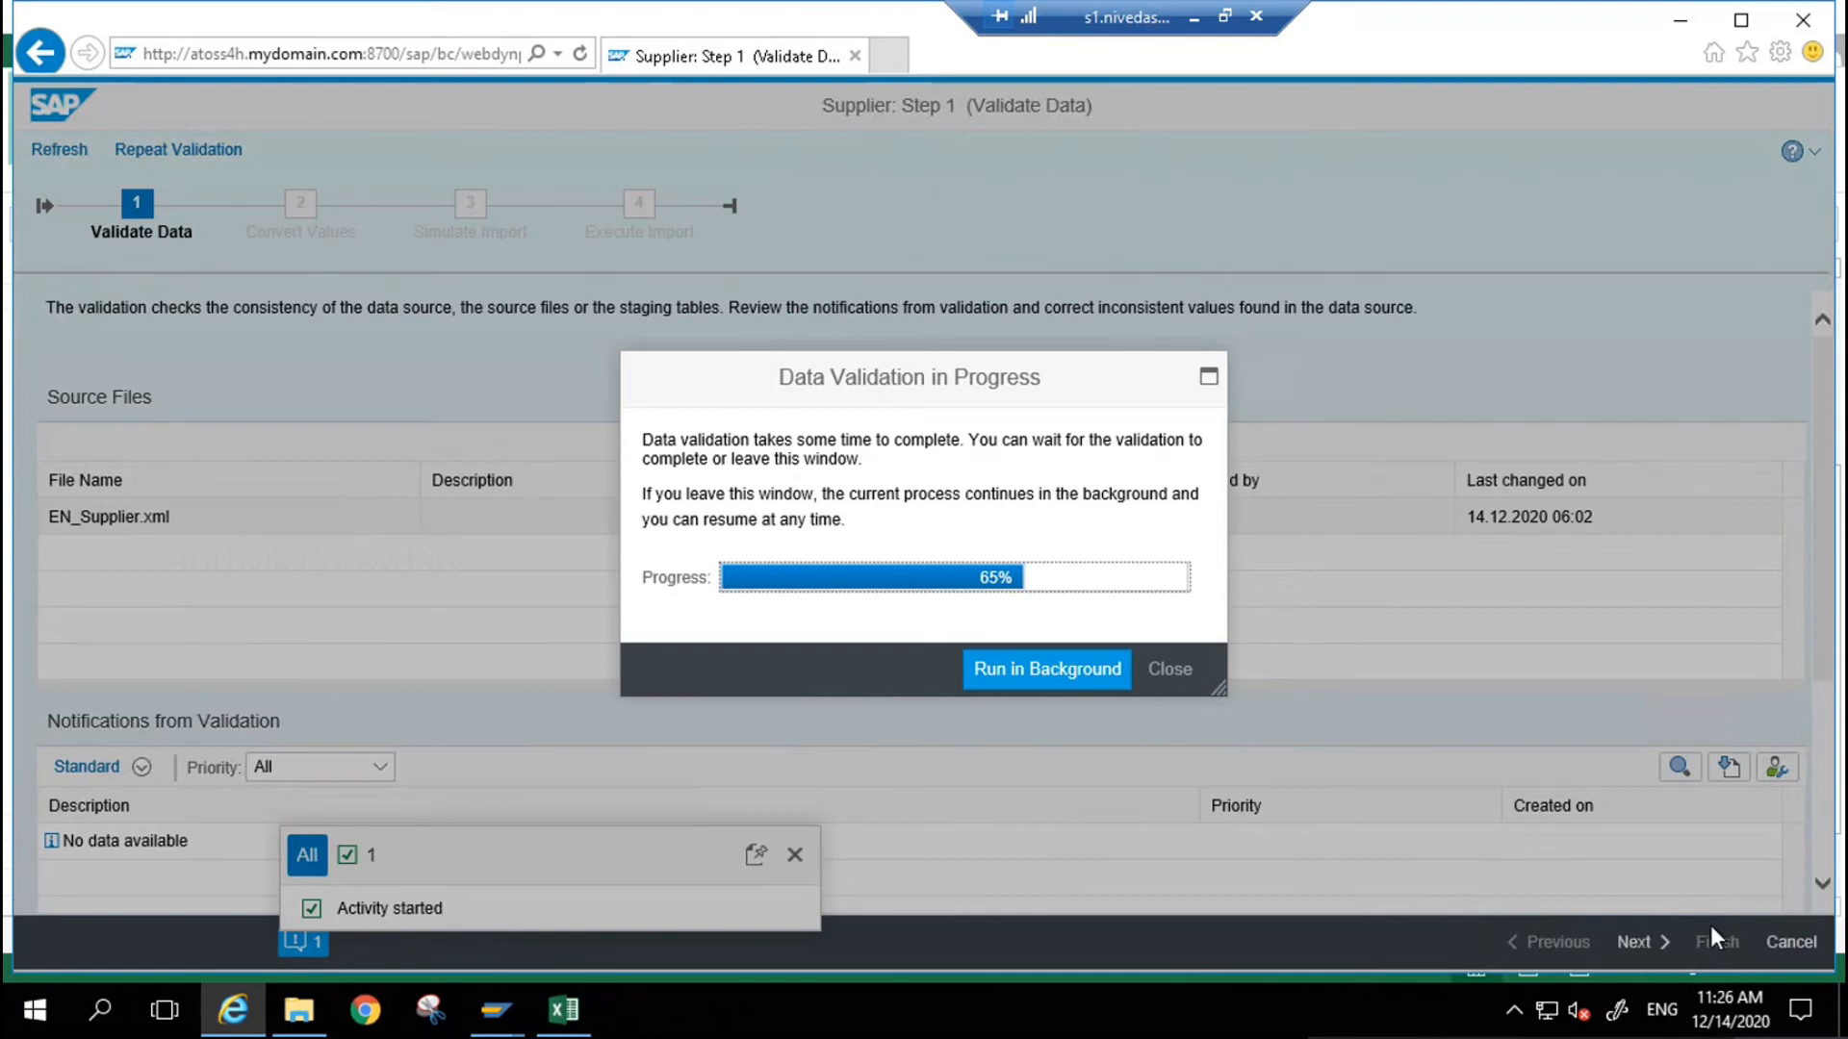
pyautogui.click(1742, 21)
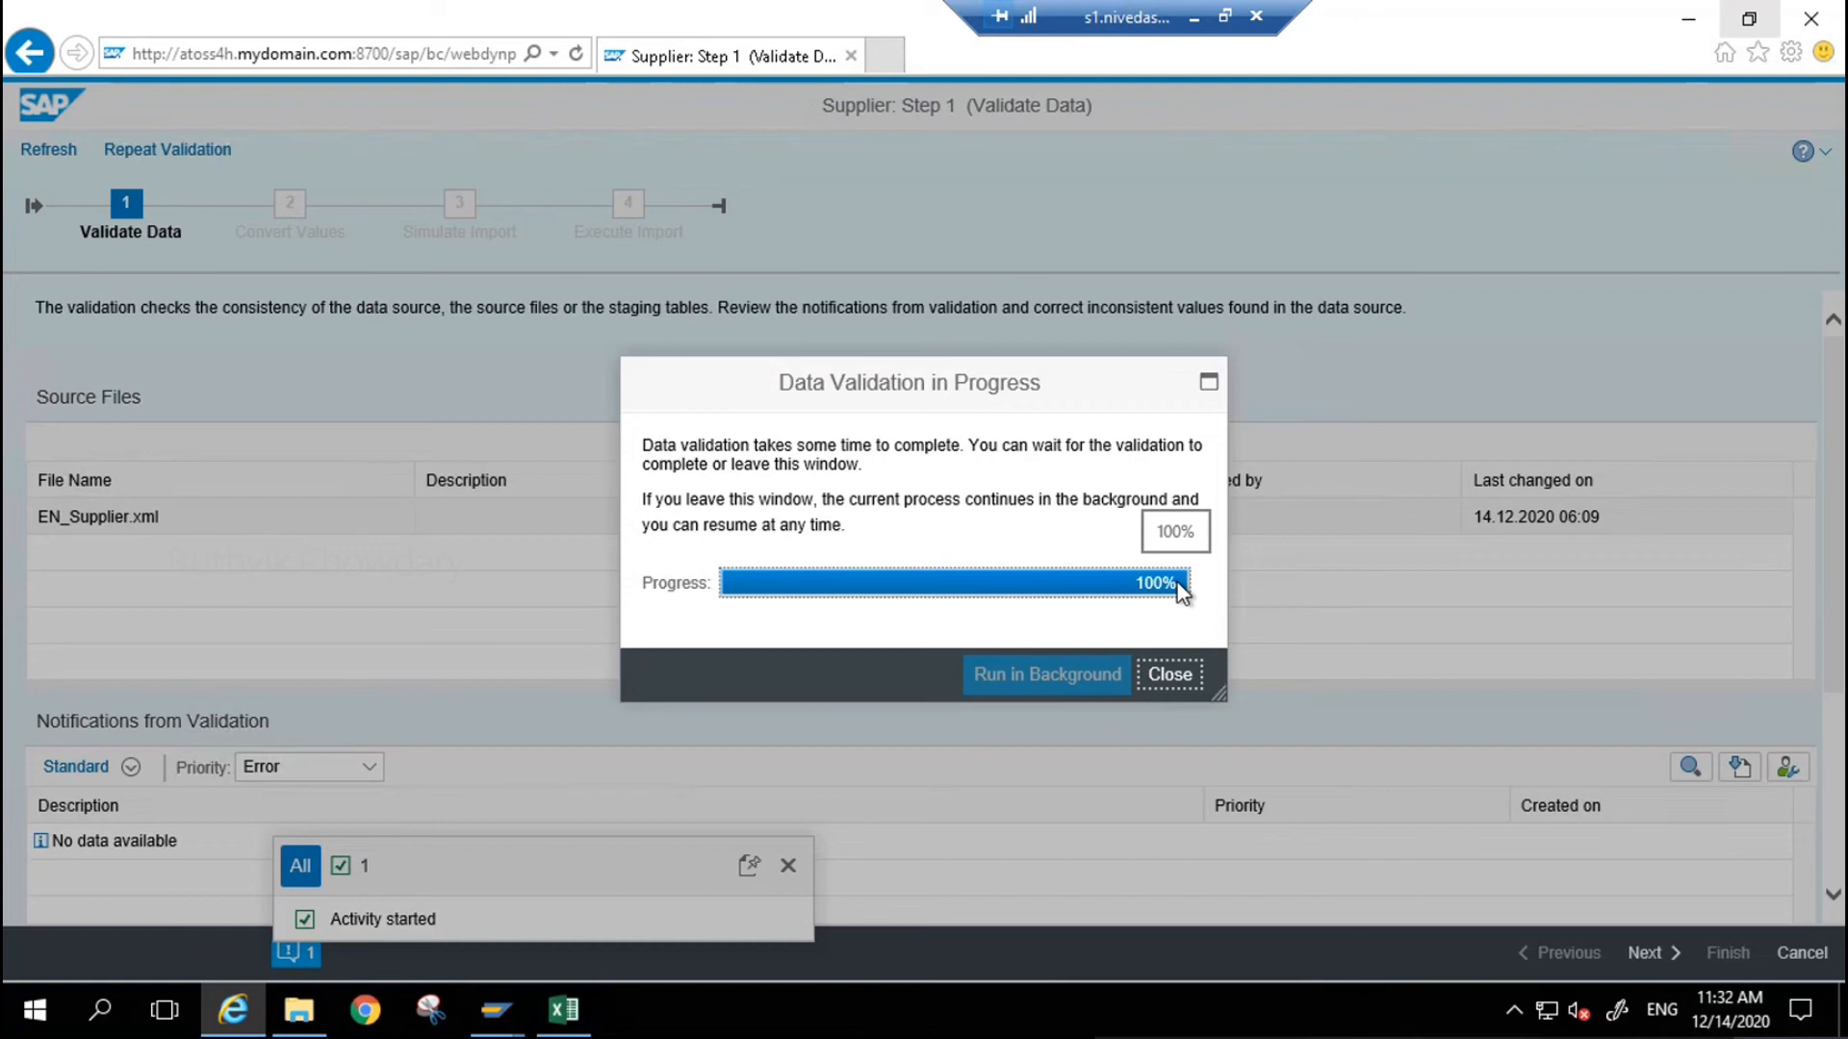
pyautogui.click(1168, 675)
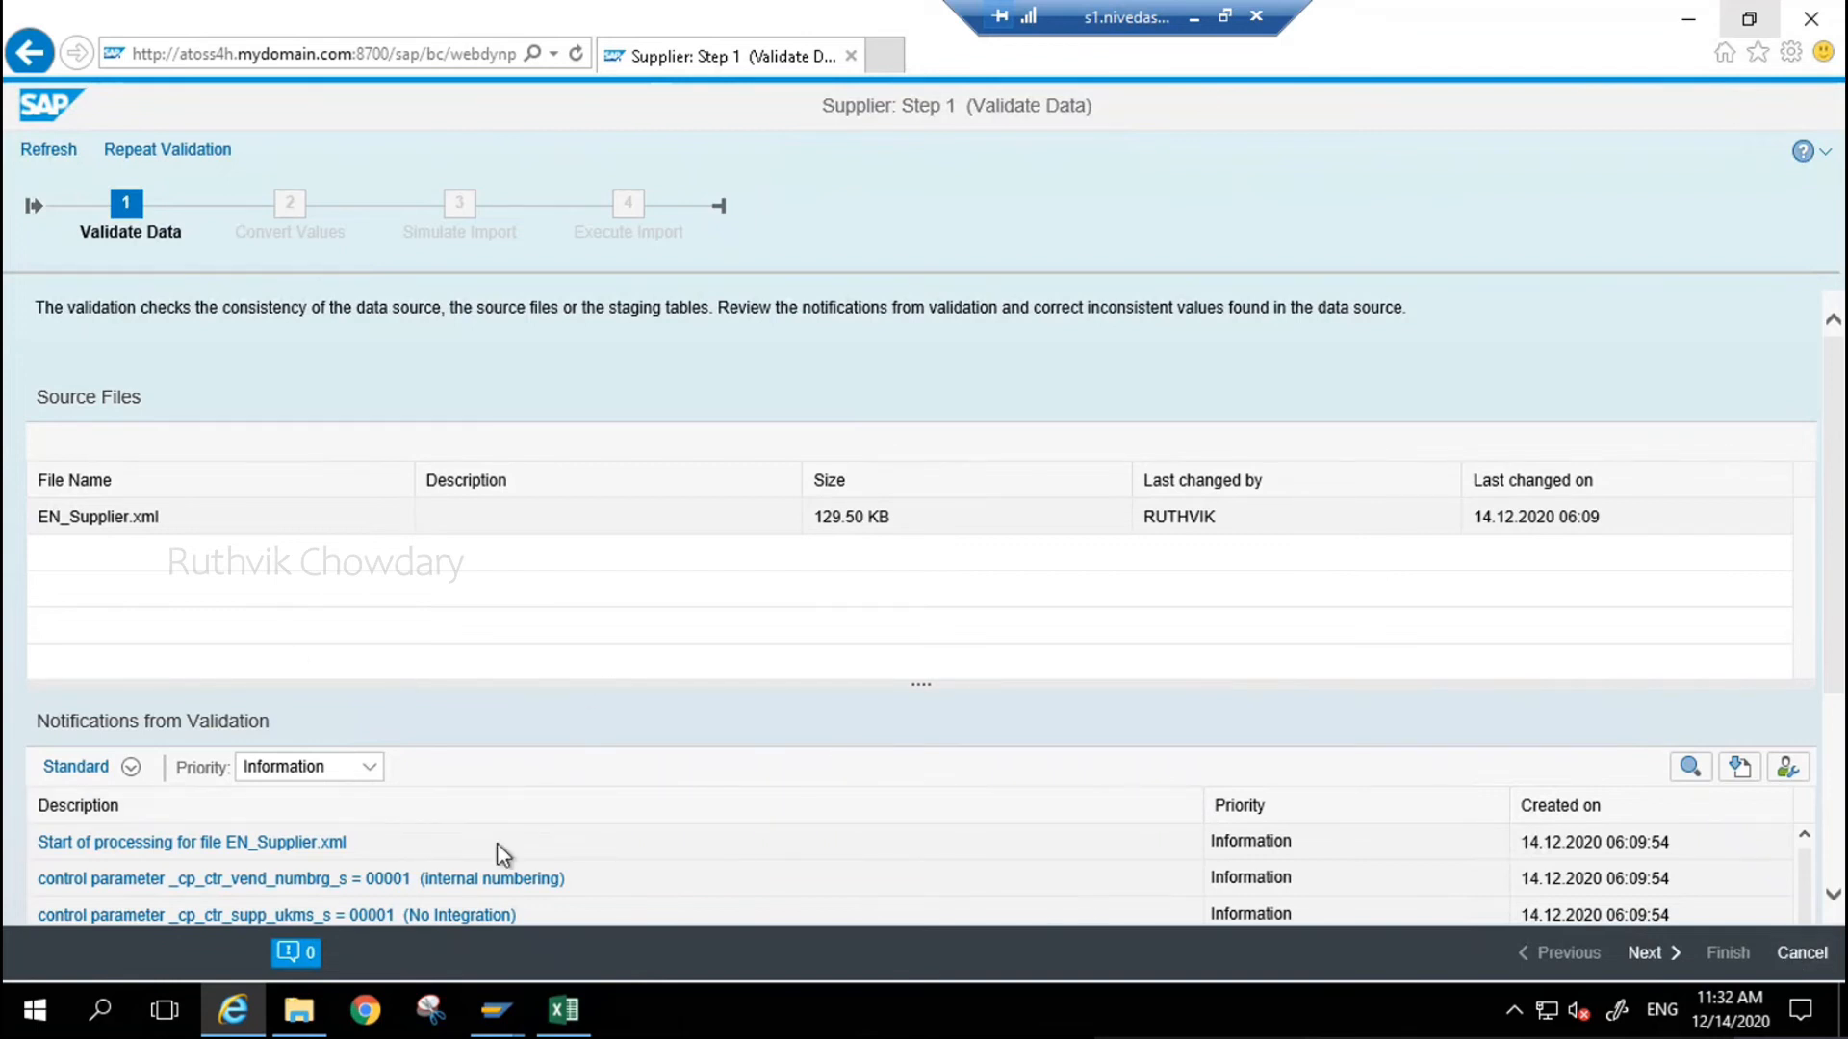
pyautogui.click(1648, 952)
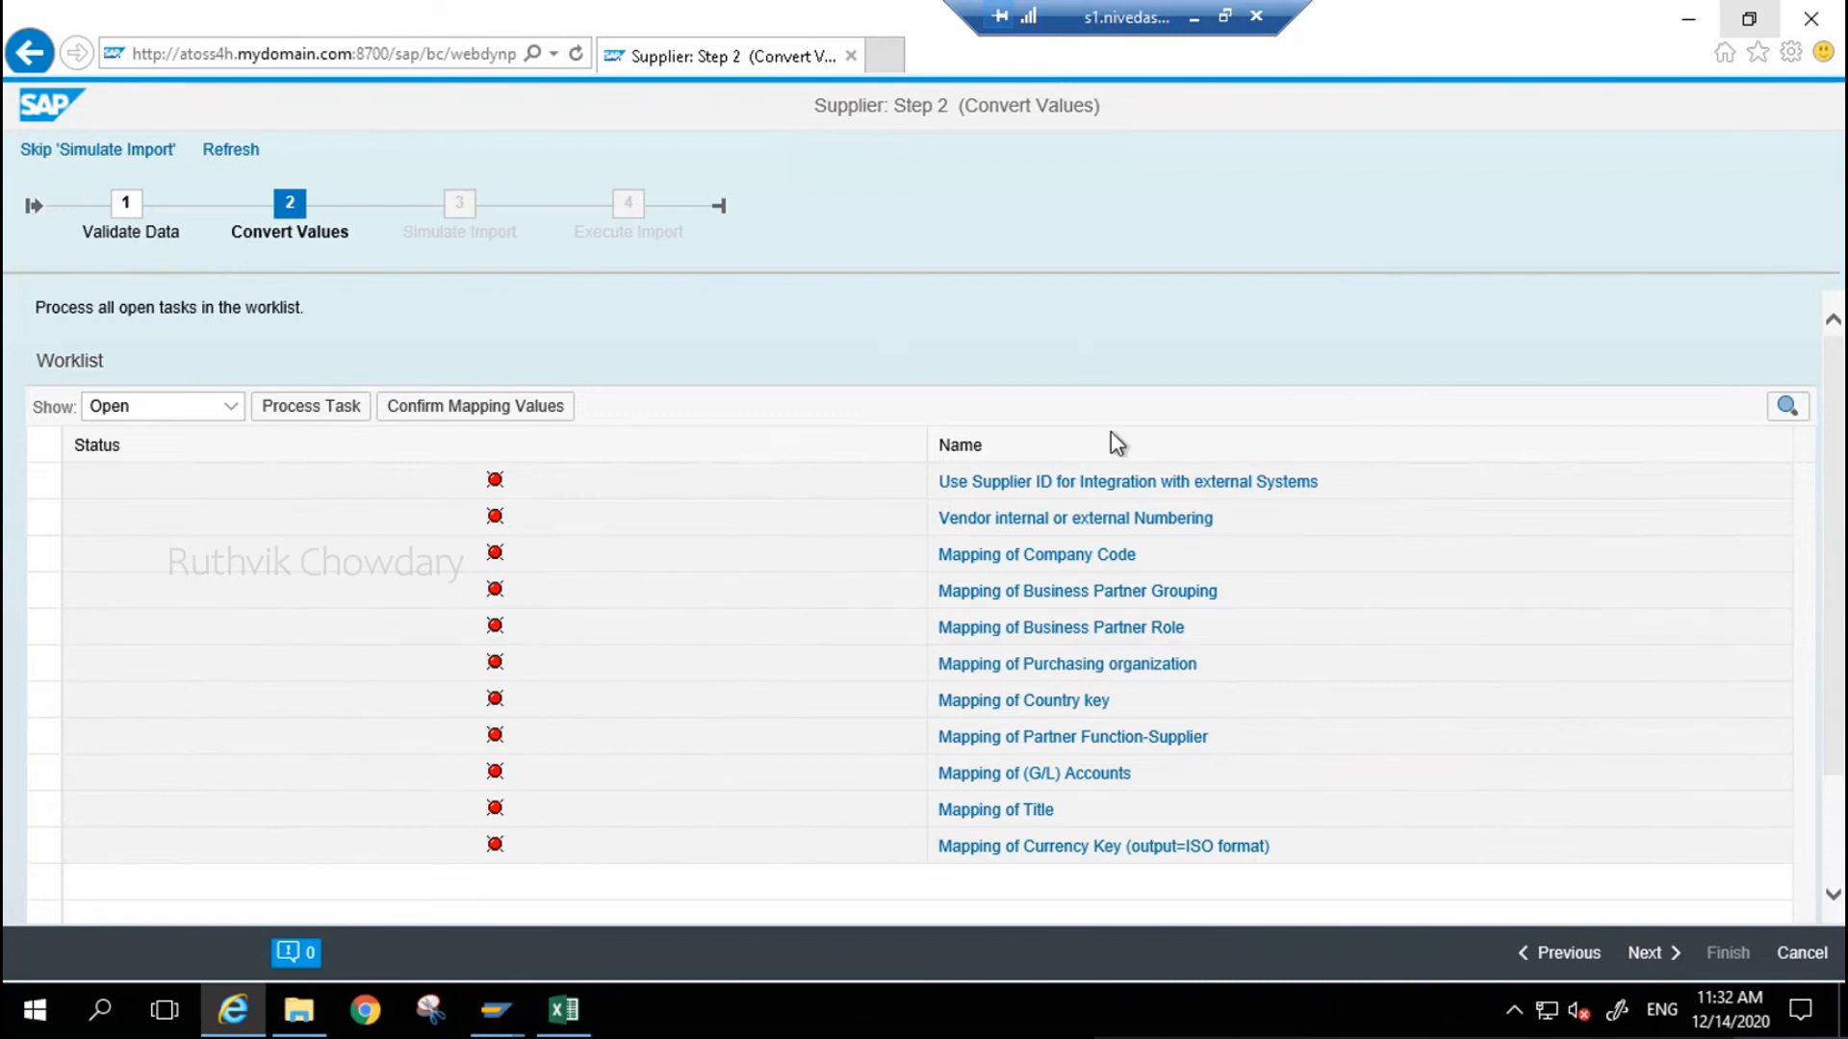
# - Set the use of the supplier ID for integration with external systems to No Integration and save it
pyautogui.click(1123, 491)
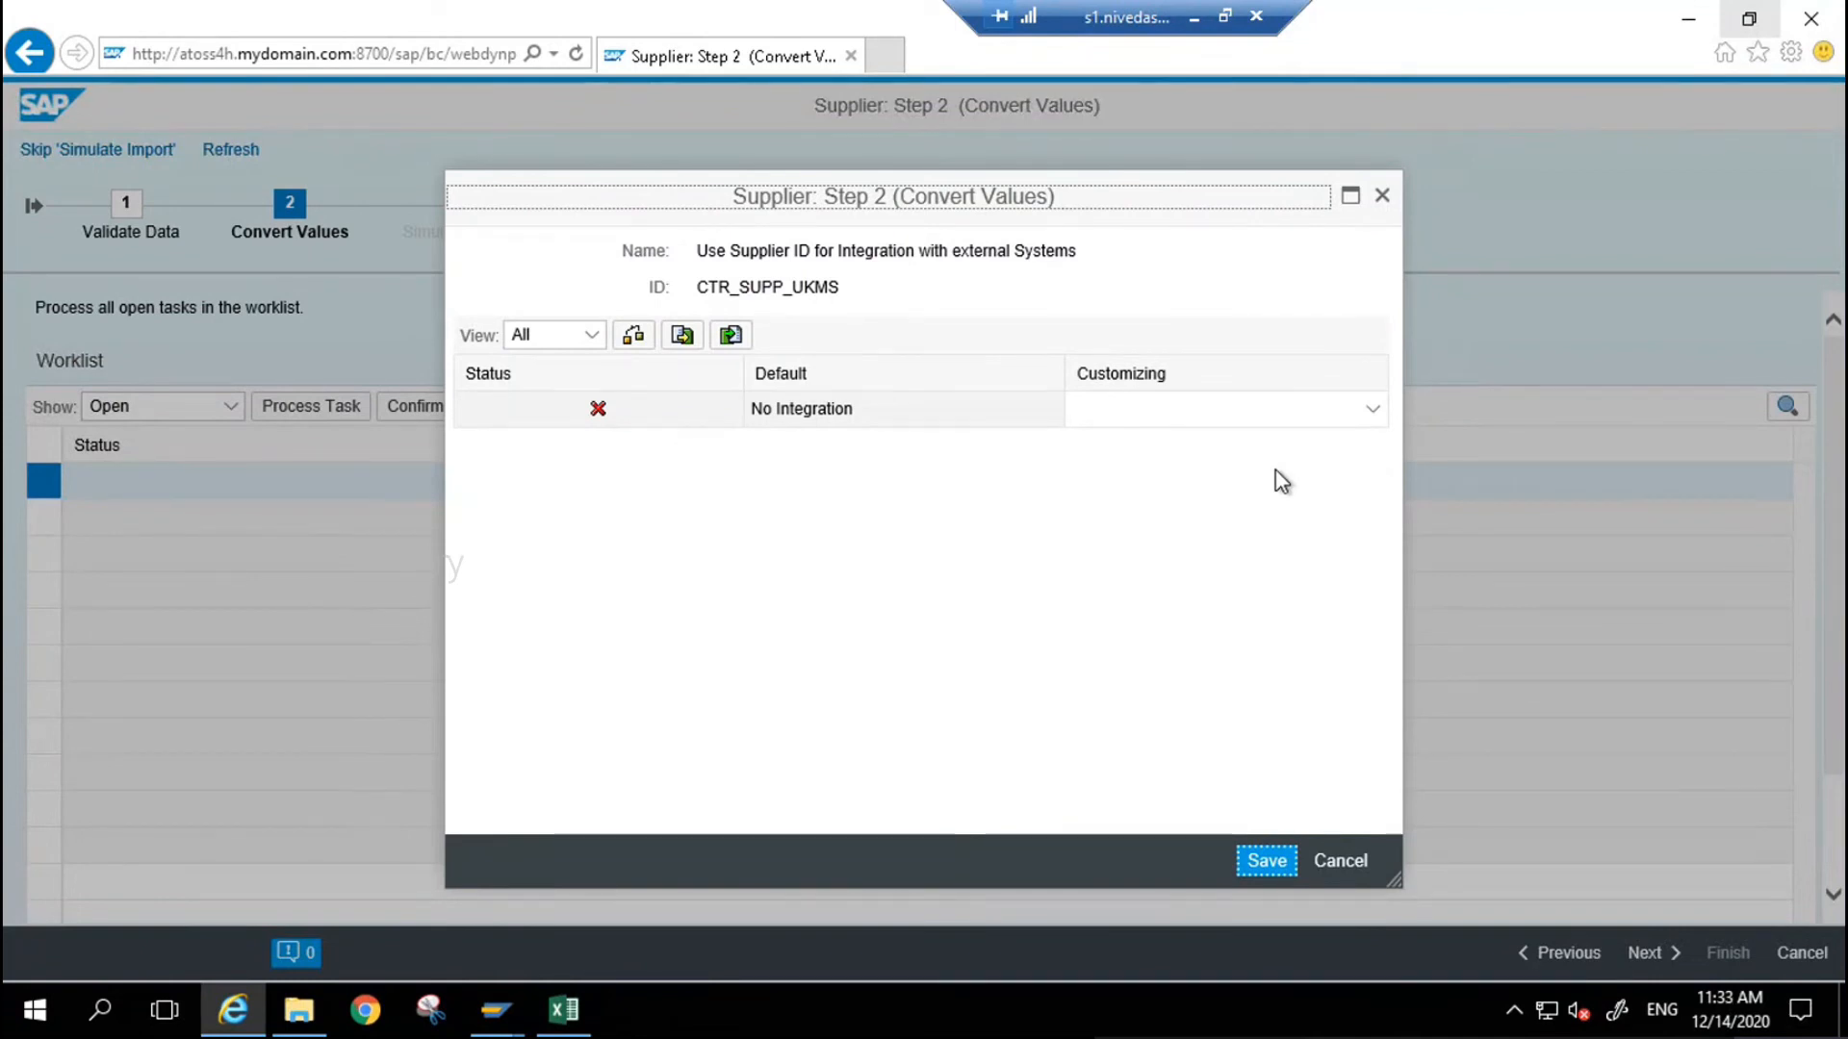
pyautogui.click(1372, 415)
pyautogui.click(1147, 442)
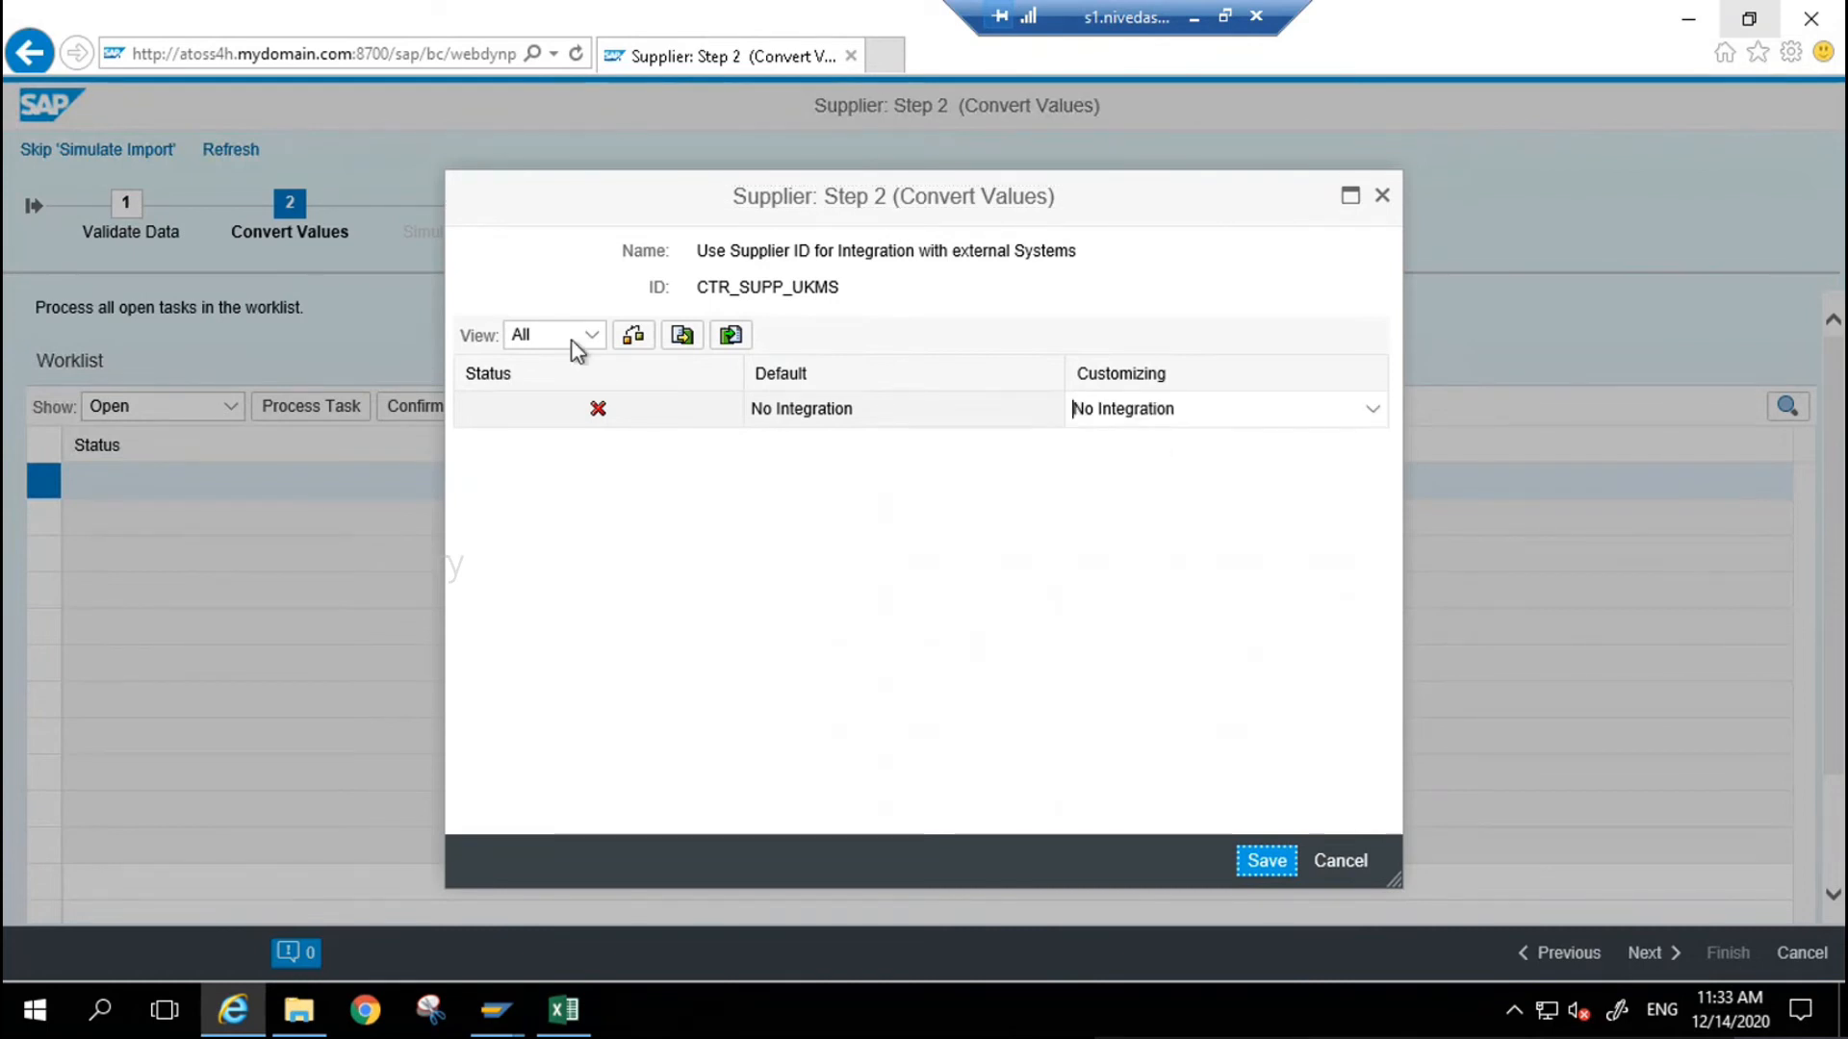
pyautogui.click(632, 337)
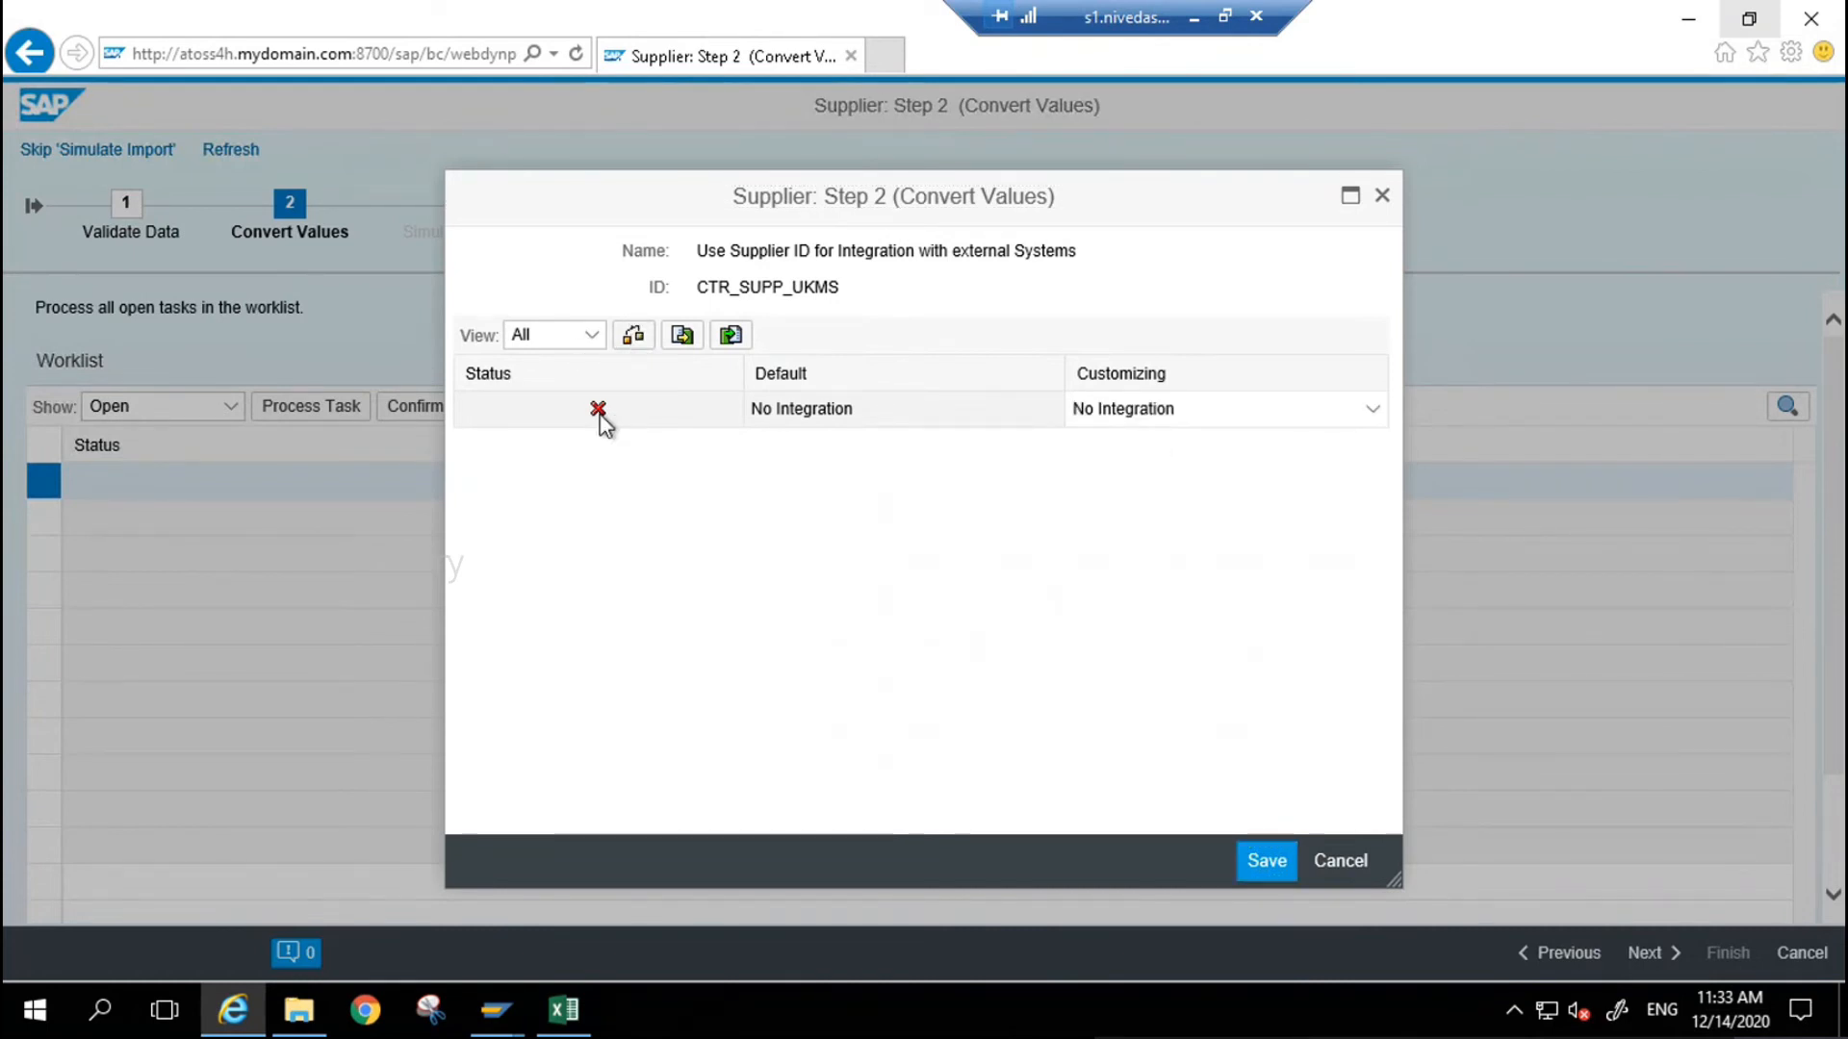
pyautogui.click(1257, 866)
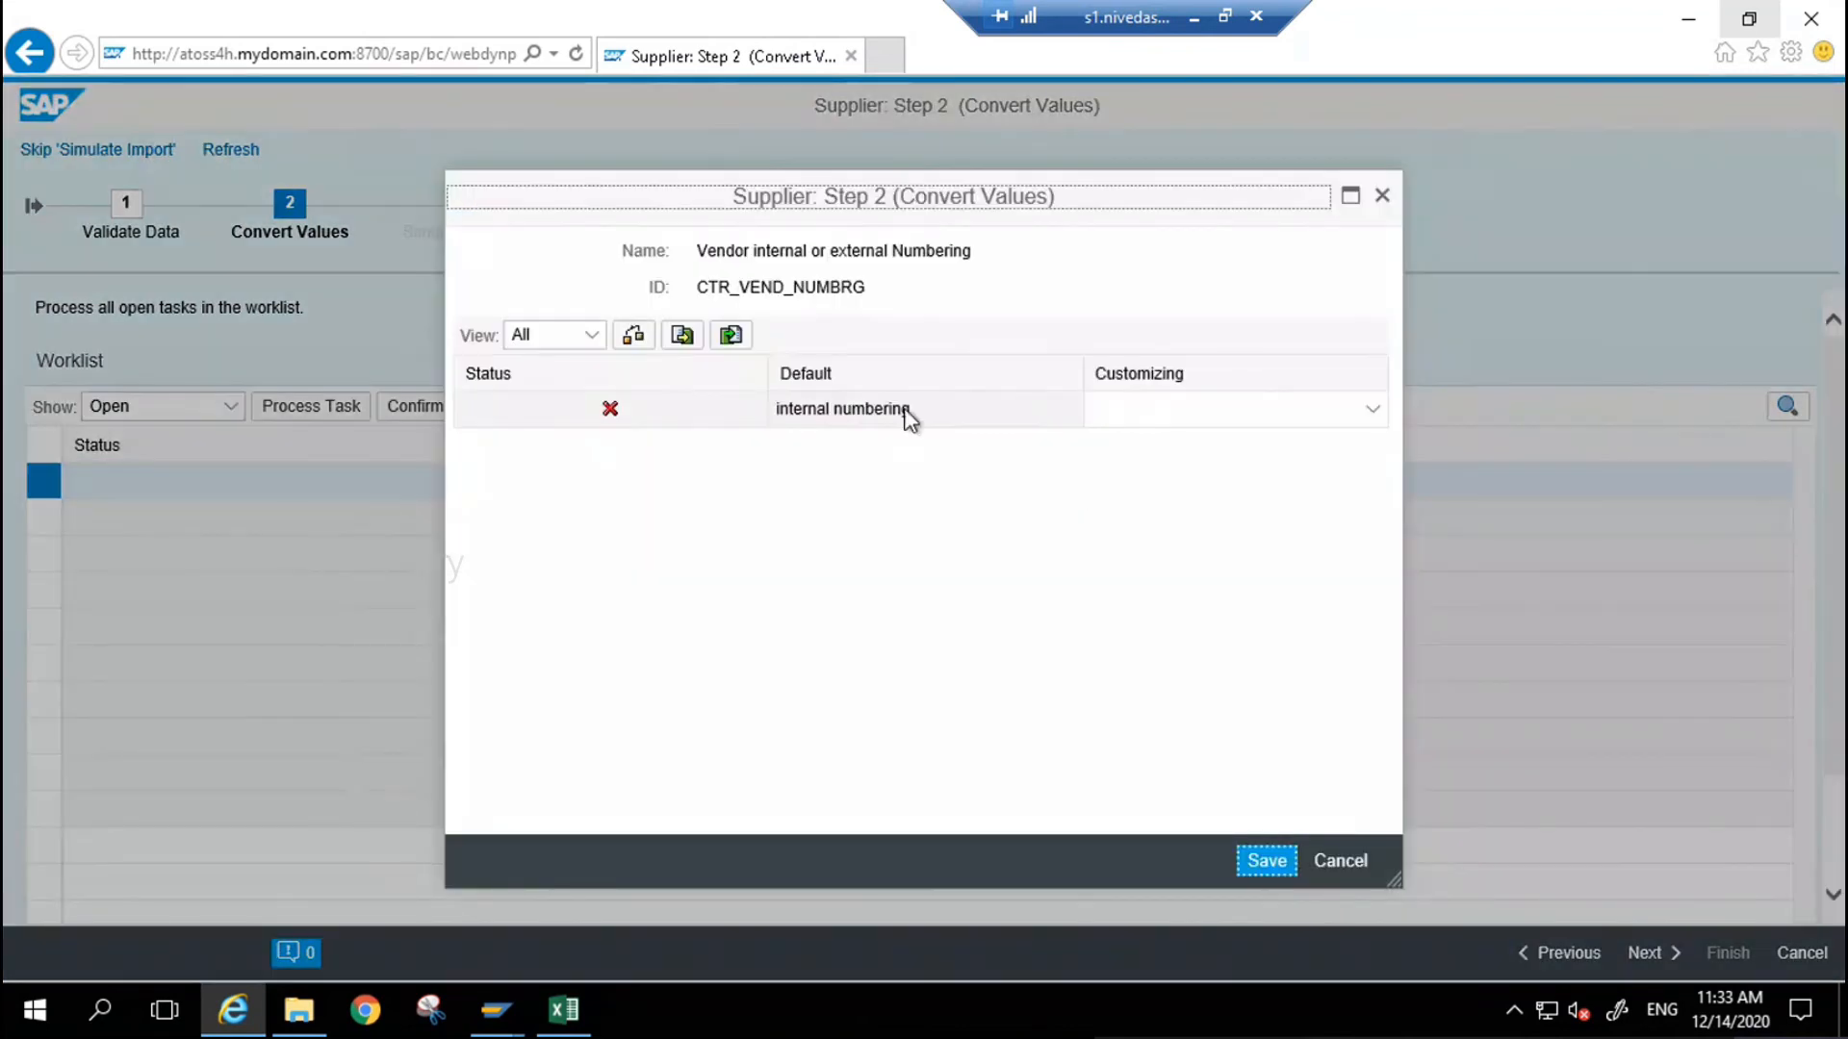
# - Set the vendor numbering conversion task to external numbering and save it
pyautogui.click(1280, 420)
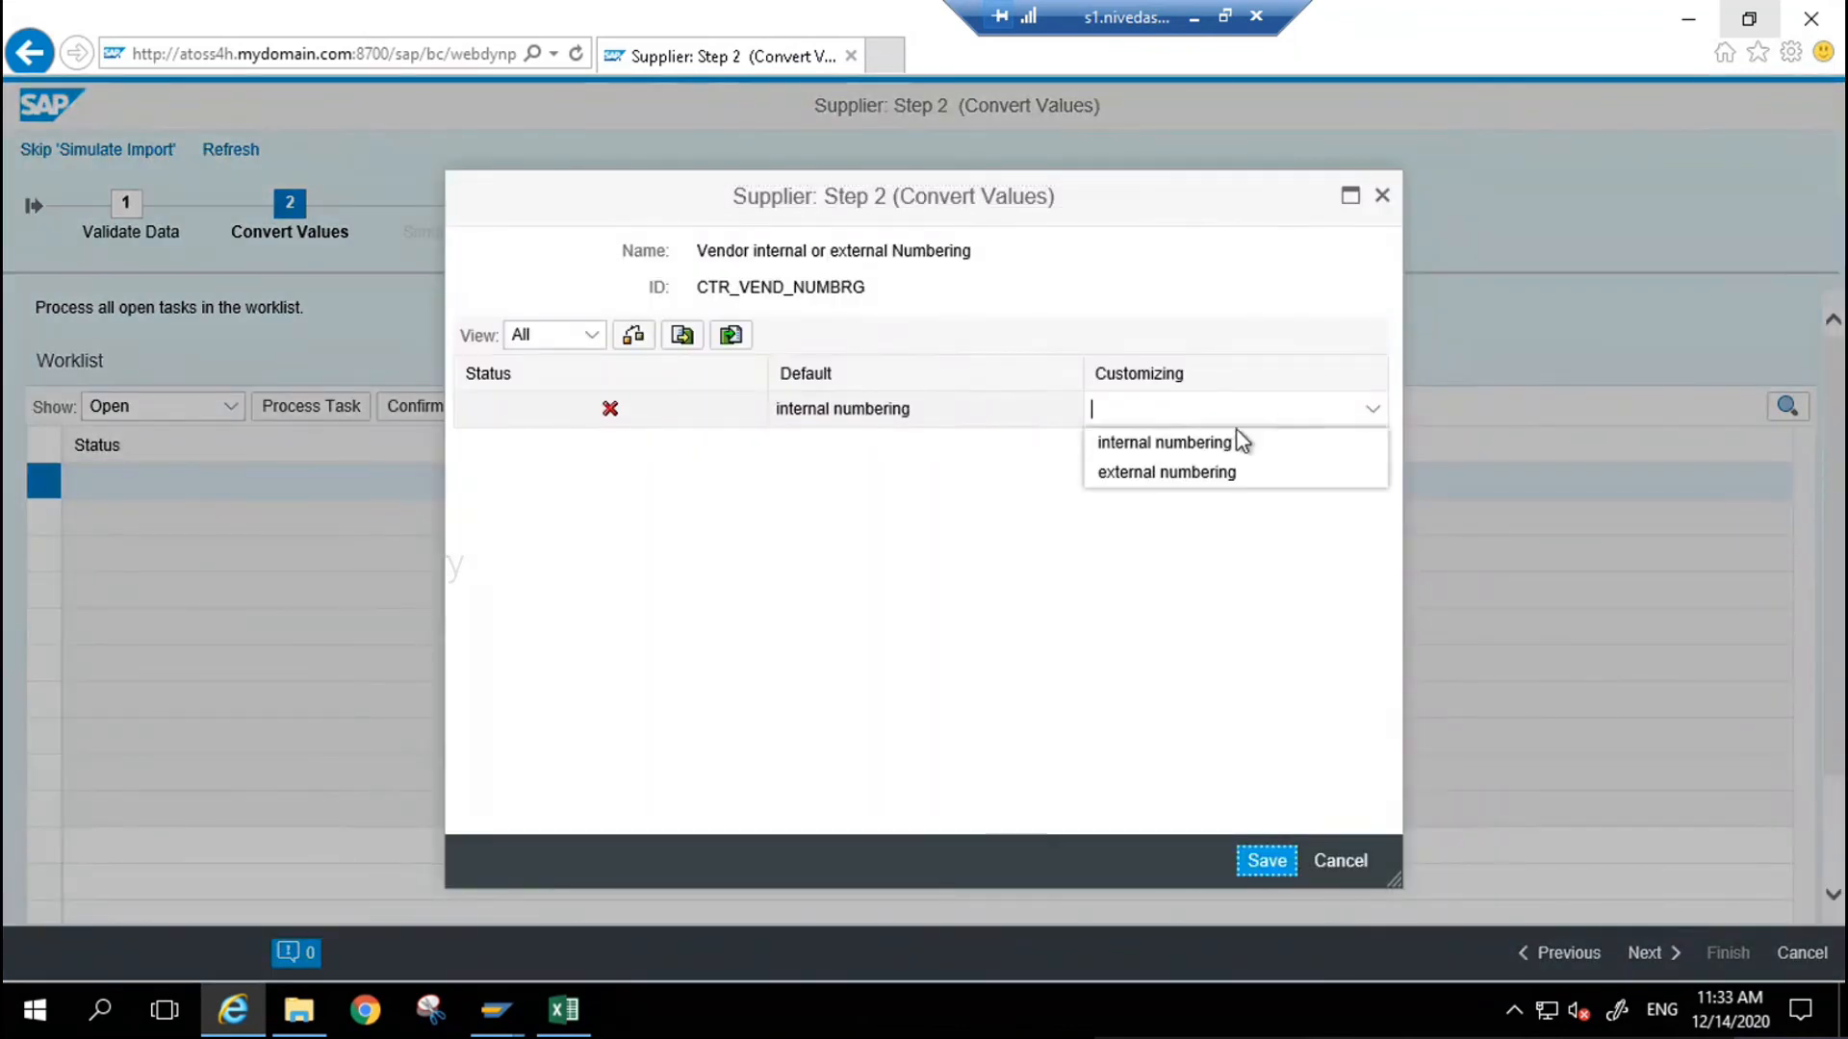
pyautogui.click(1201, 473)
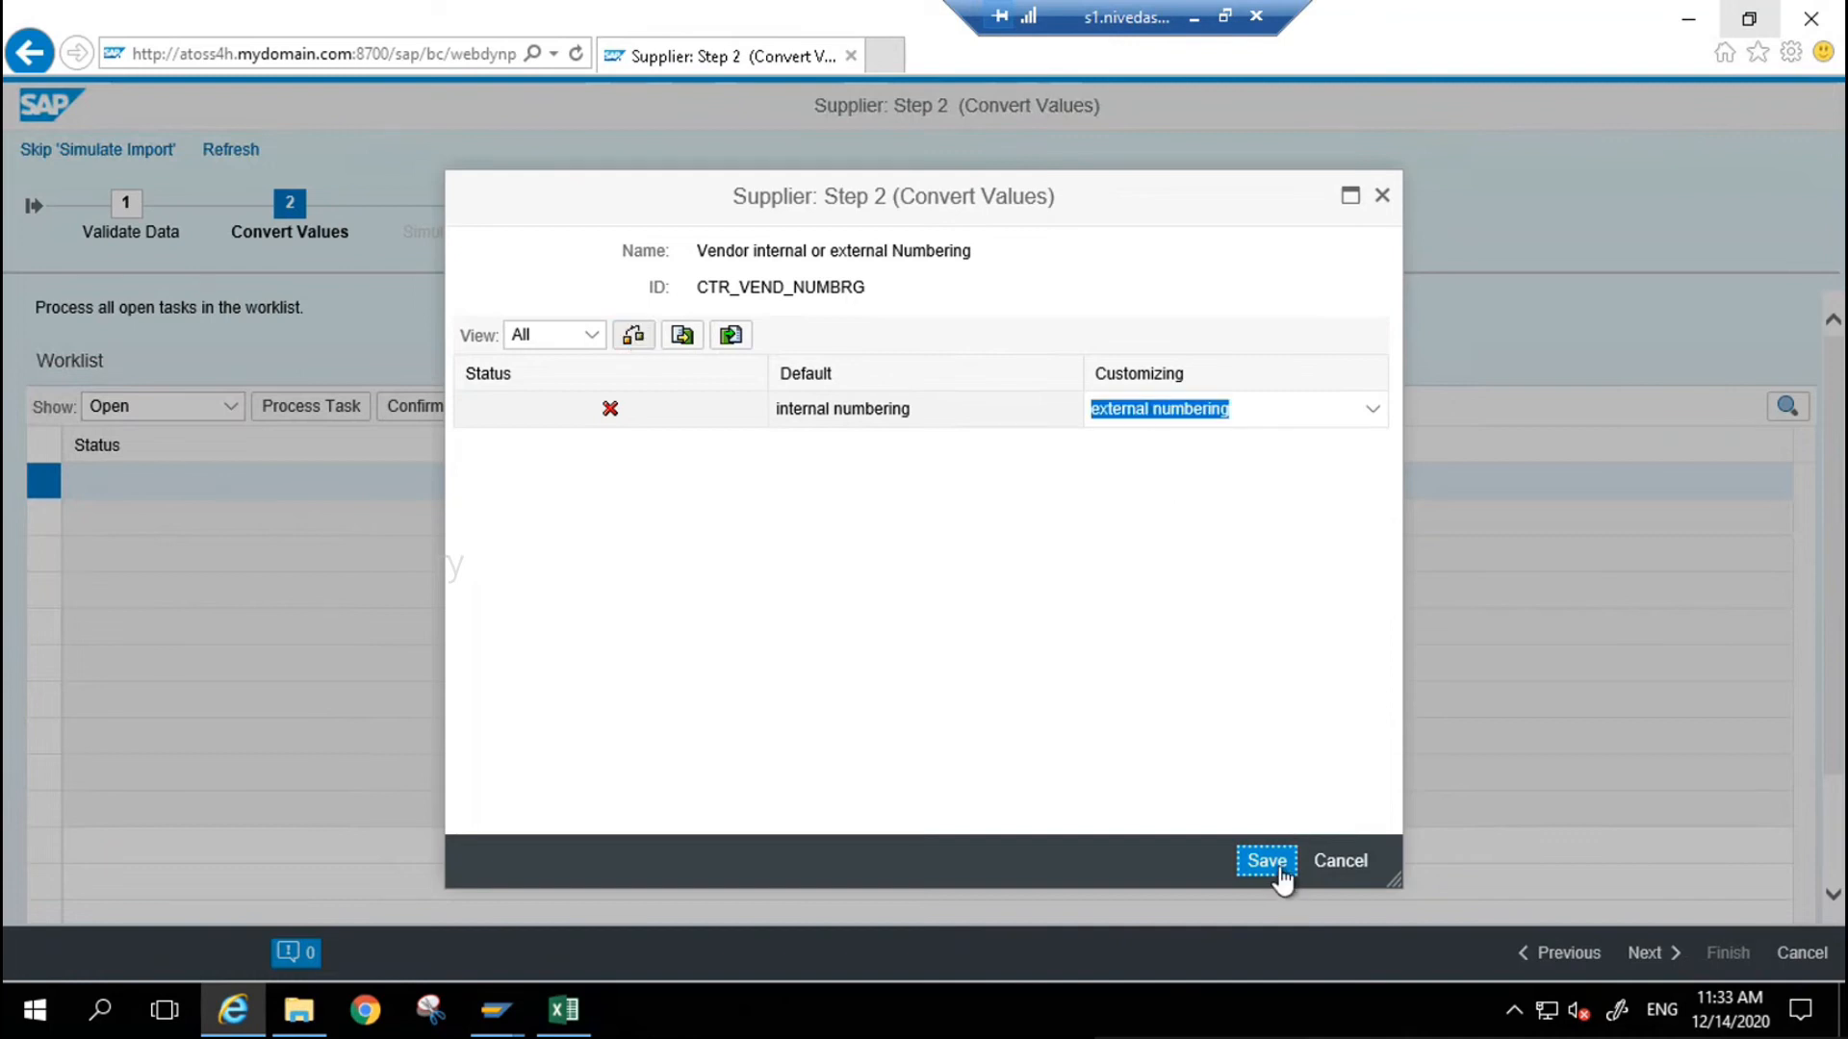
pyautogui.click(633, 337)
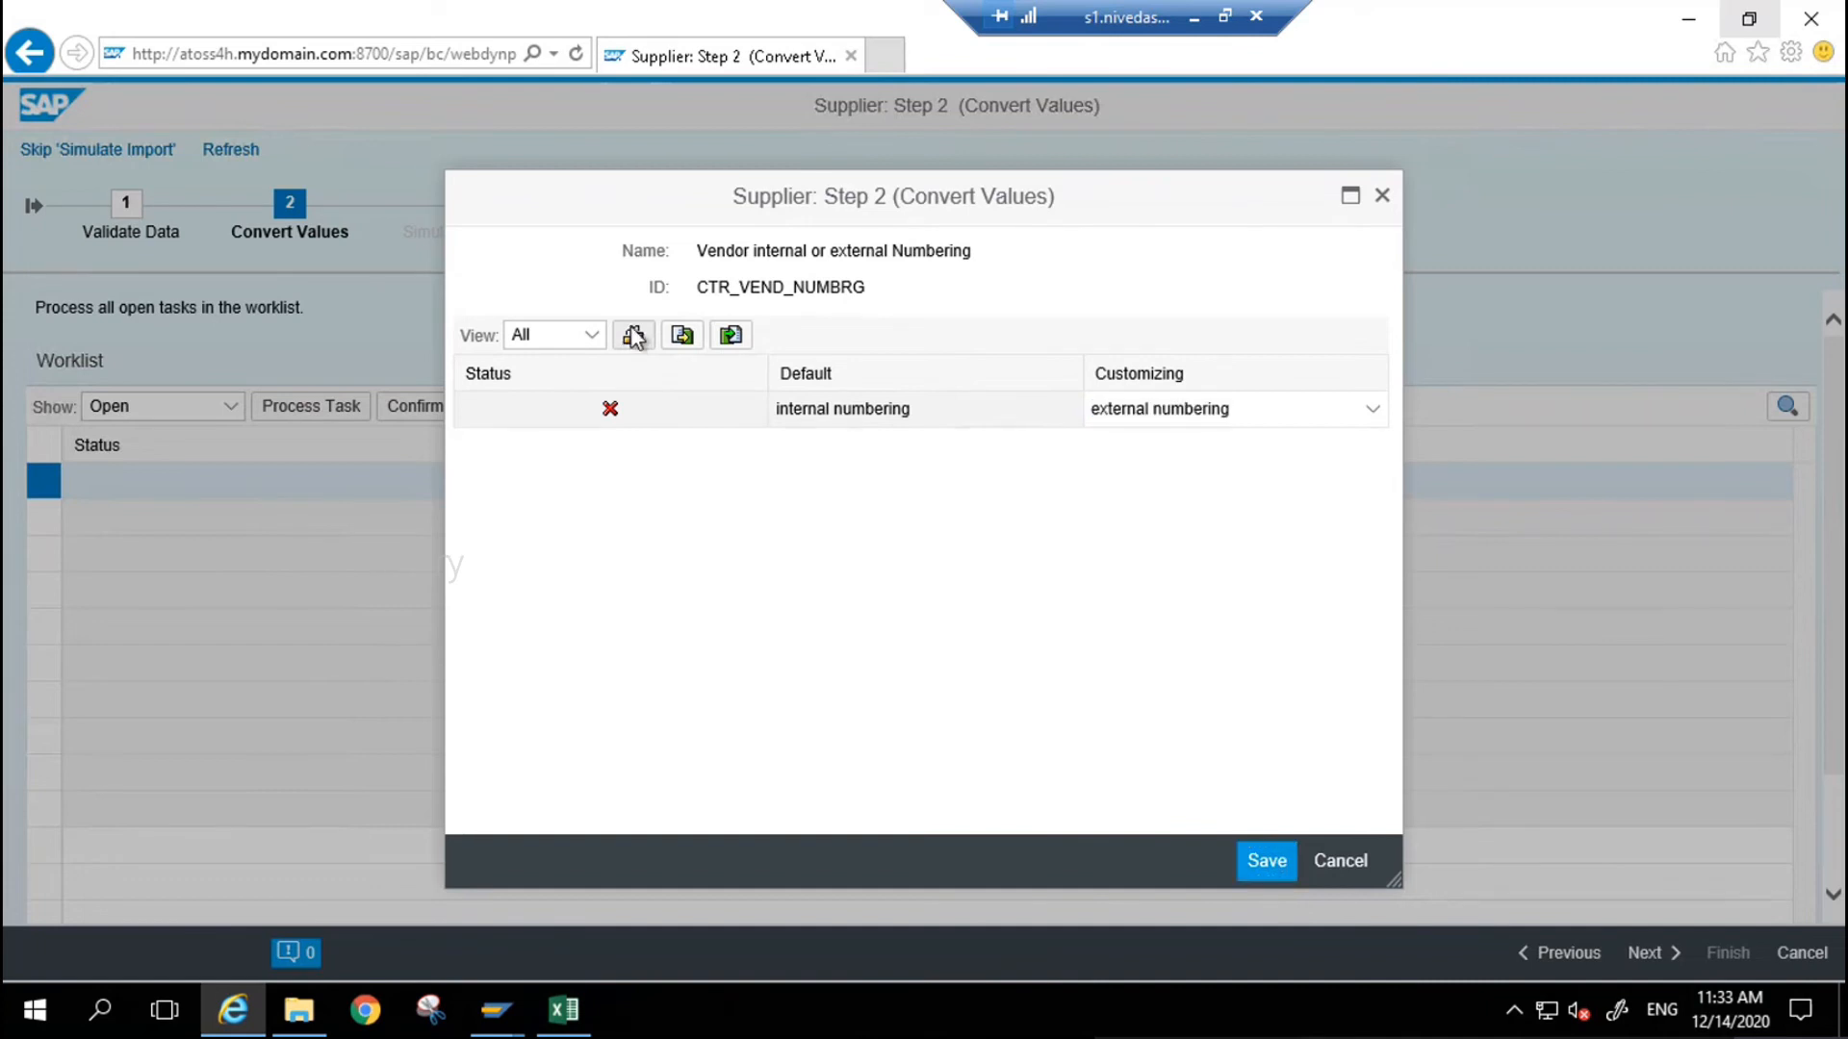
pyautogui.click(1267, 864)
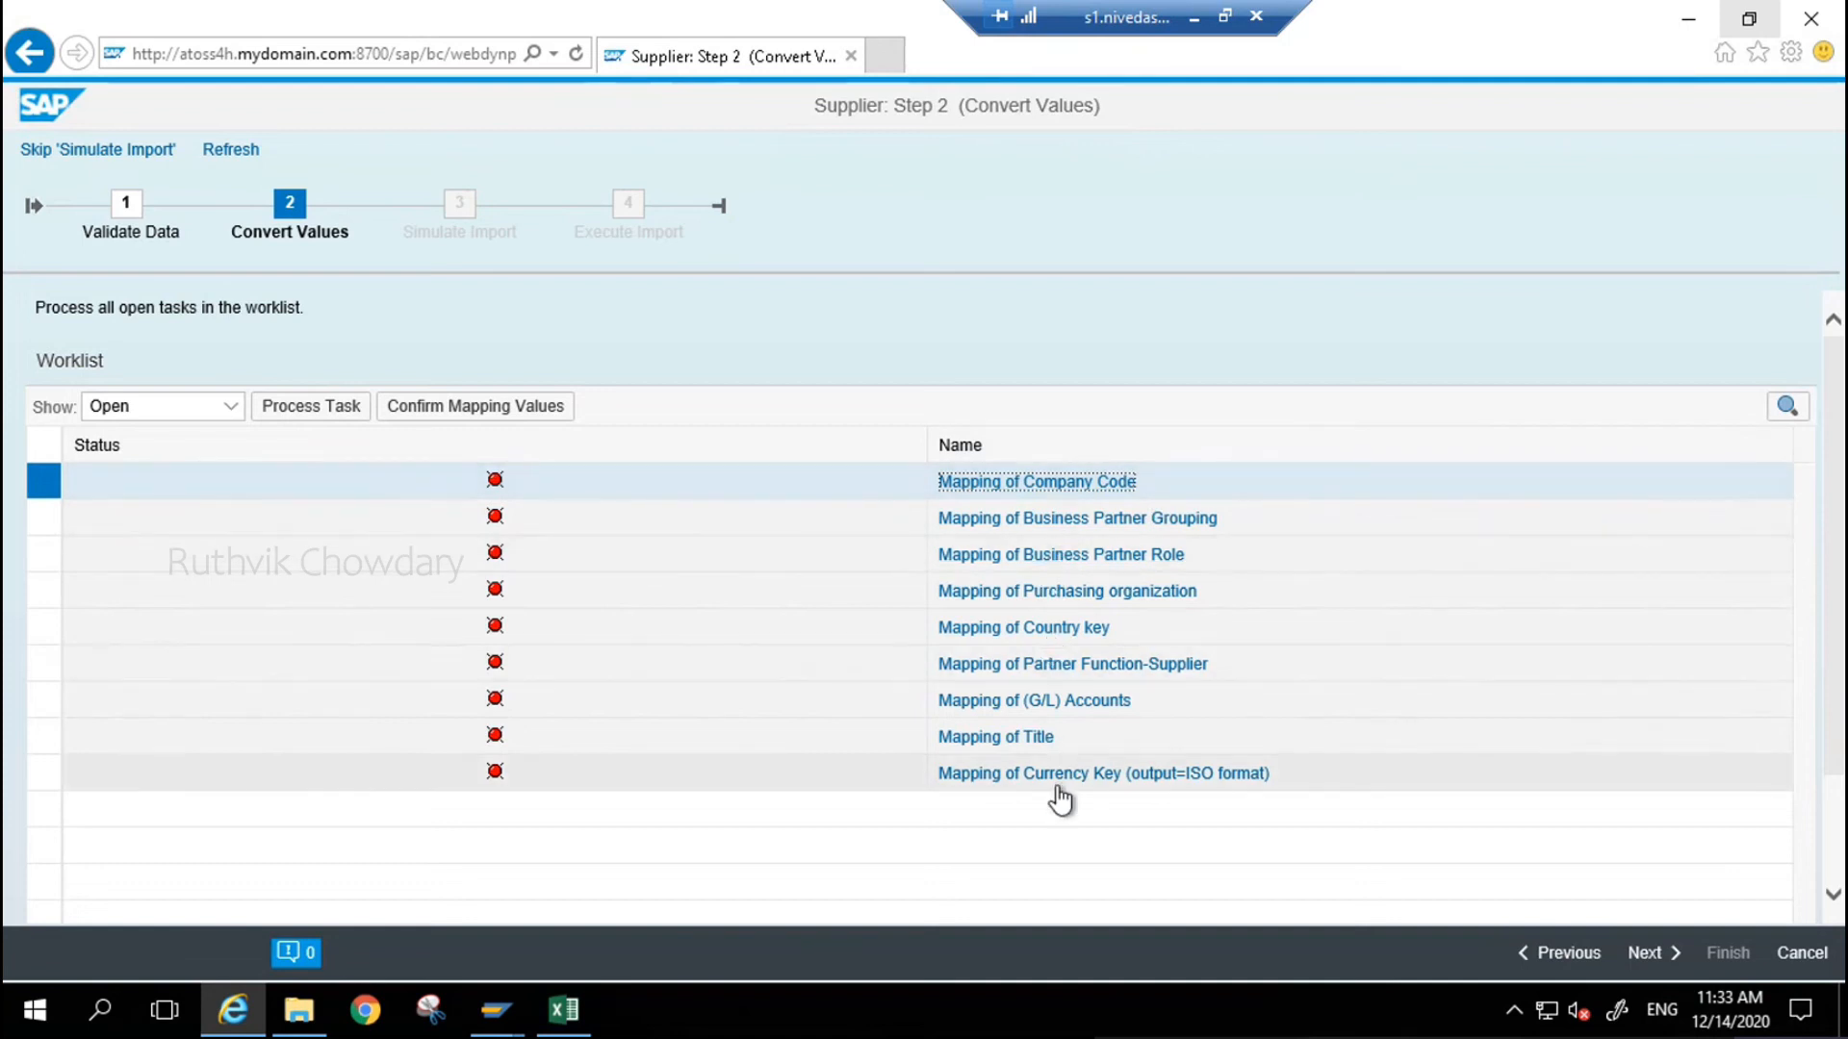
# - Try to confirm the company code mapping from source value 1710 to target value 1710
pyautogui.click(1037, 483)
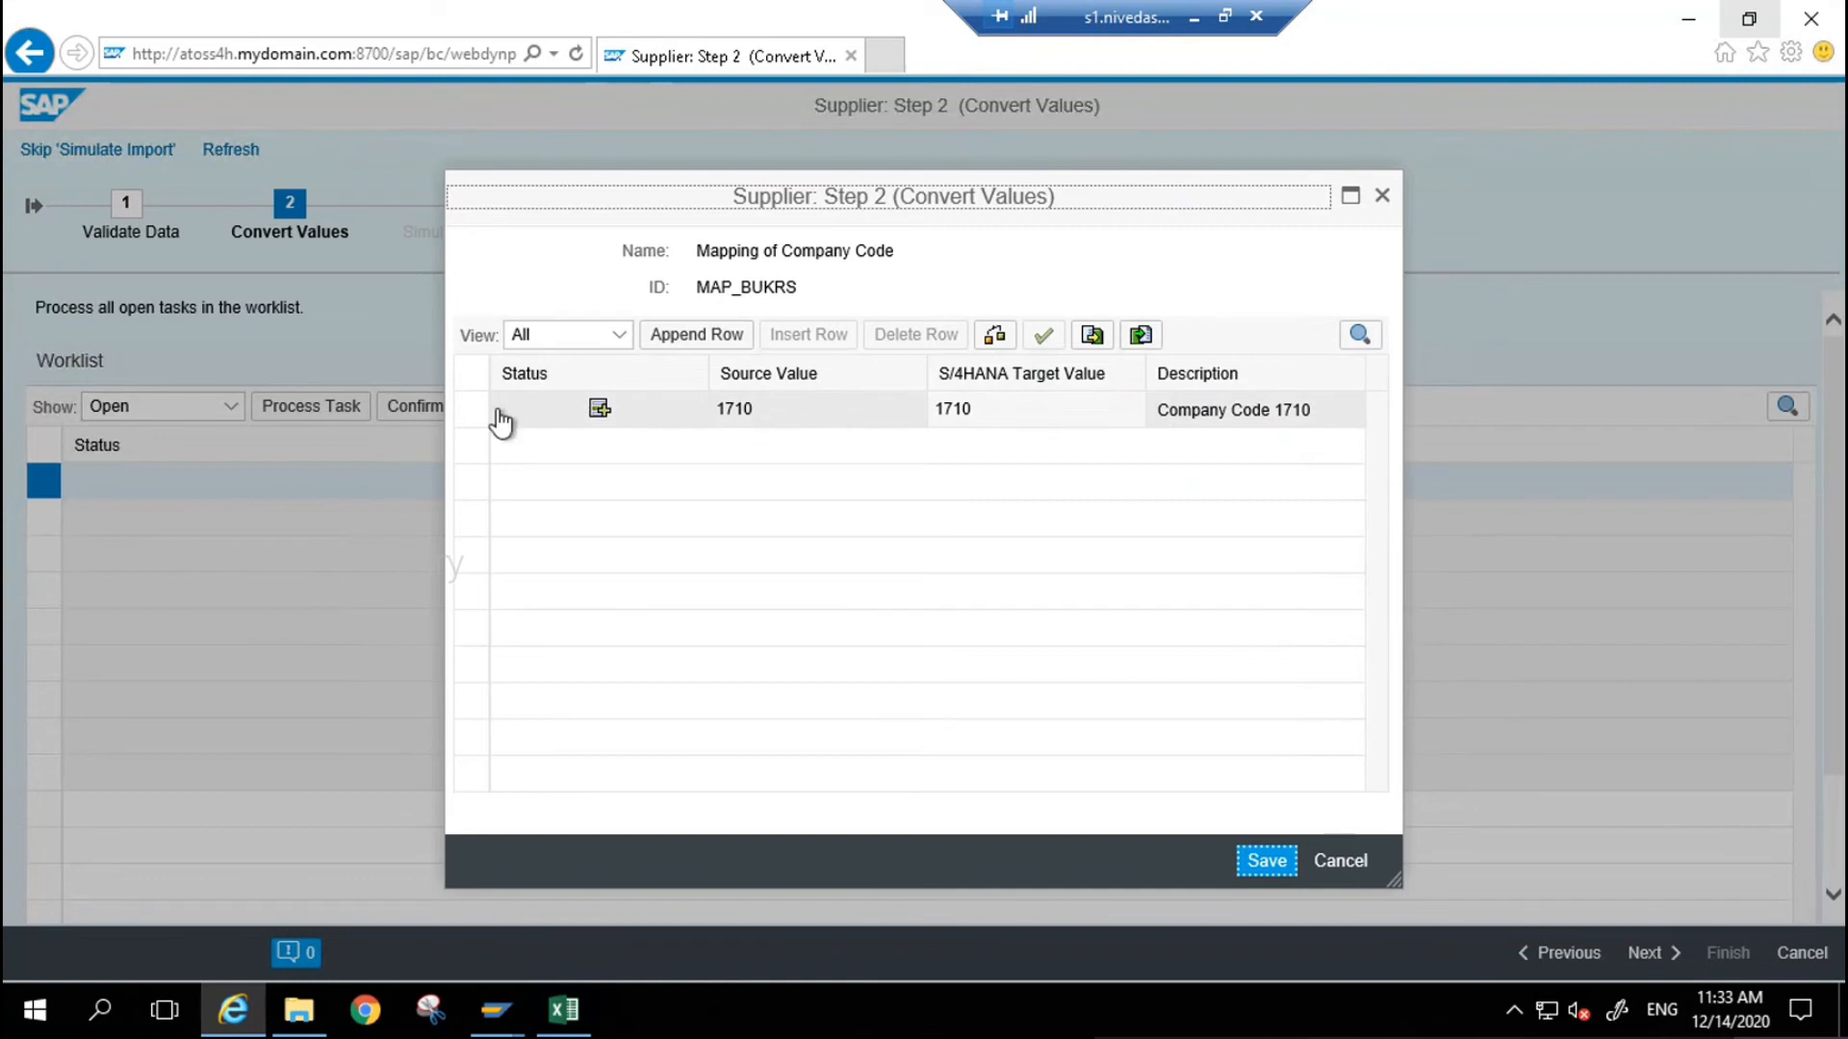
pyautogui.click(999, 344)
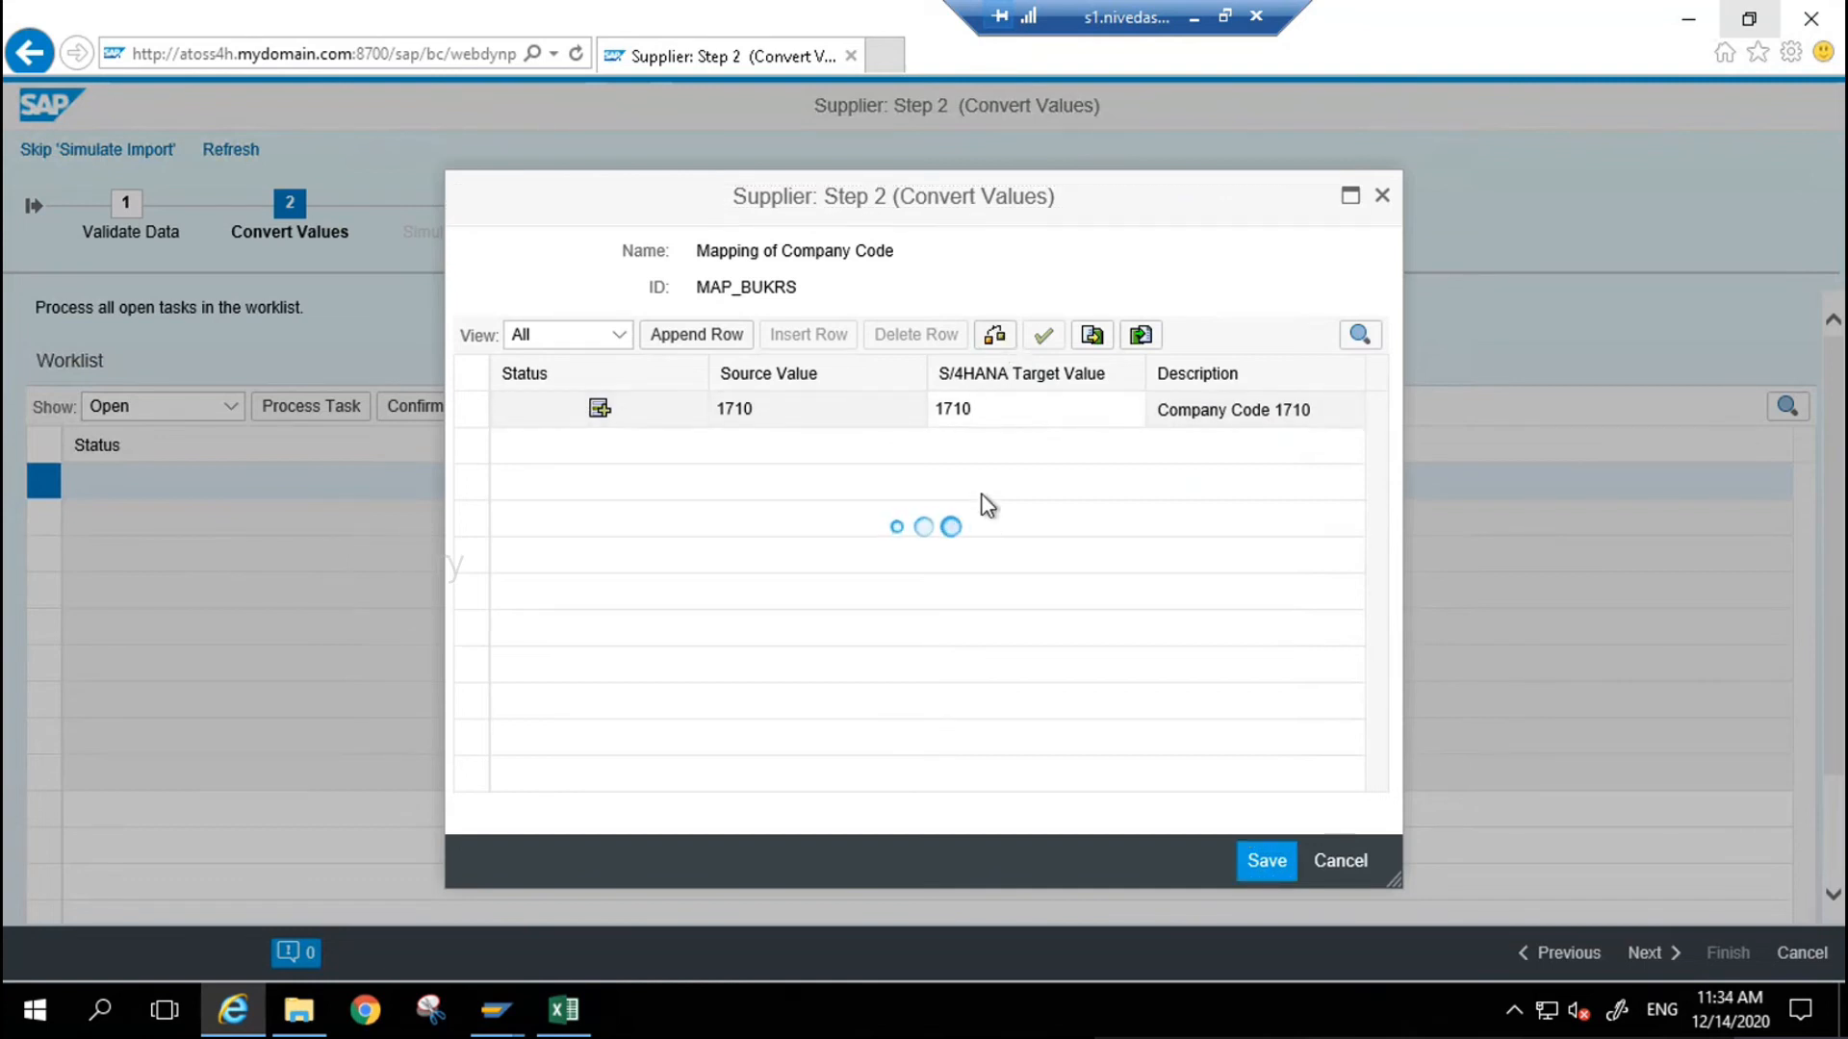
pyautogui.click(1272, 871)
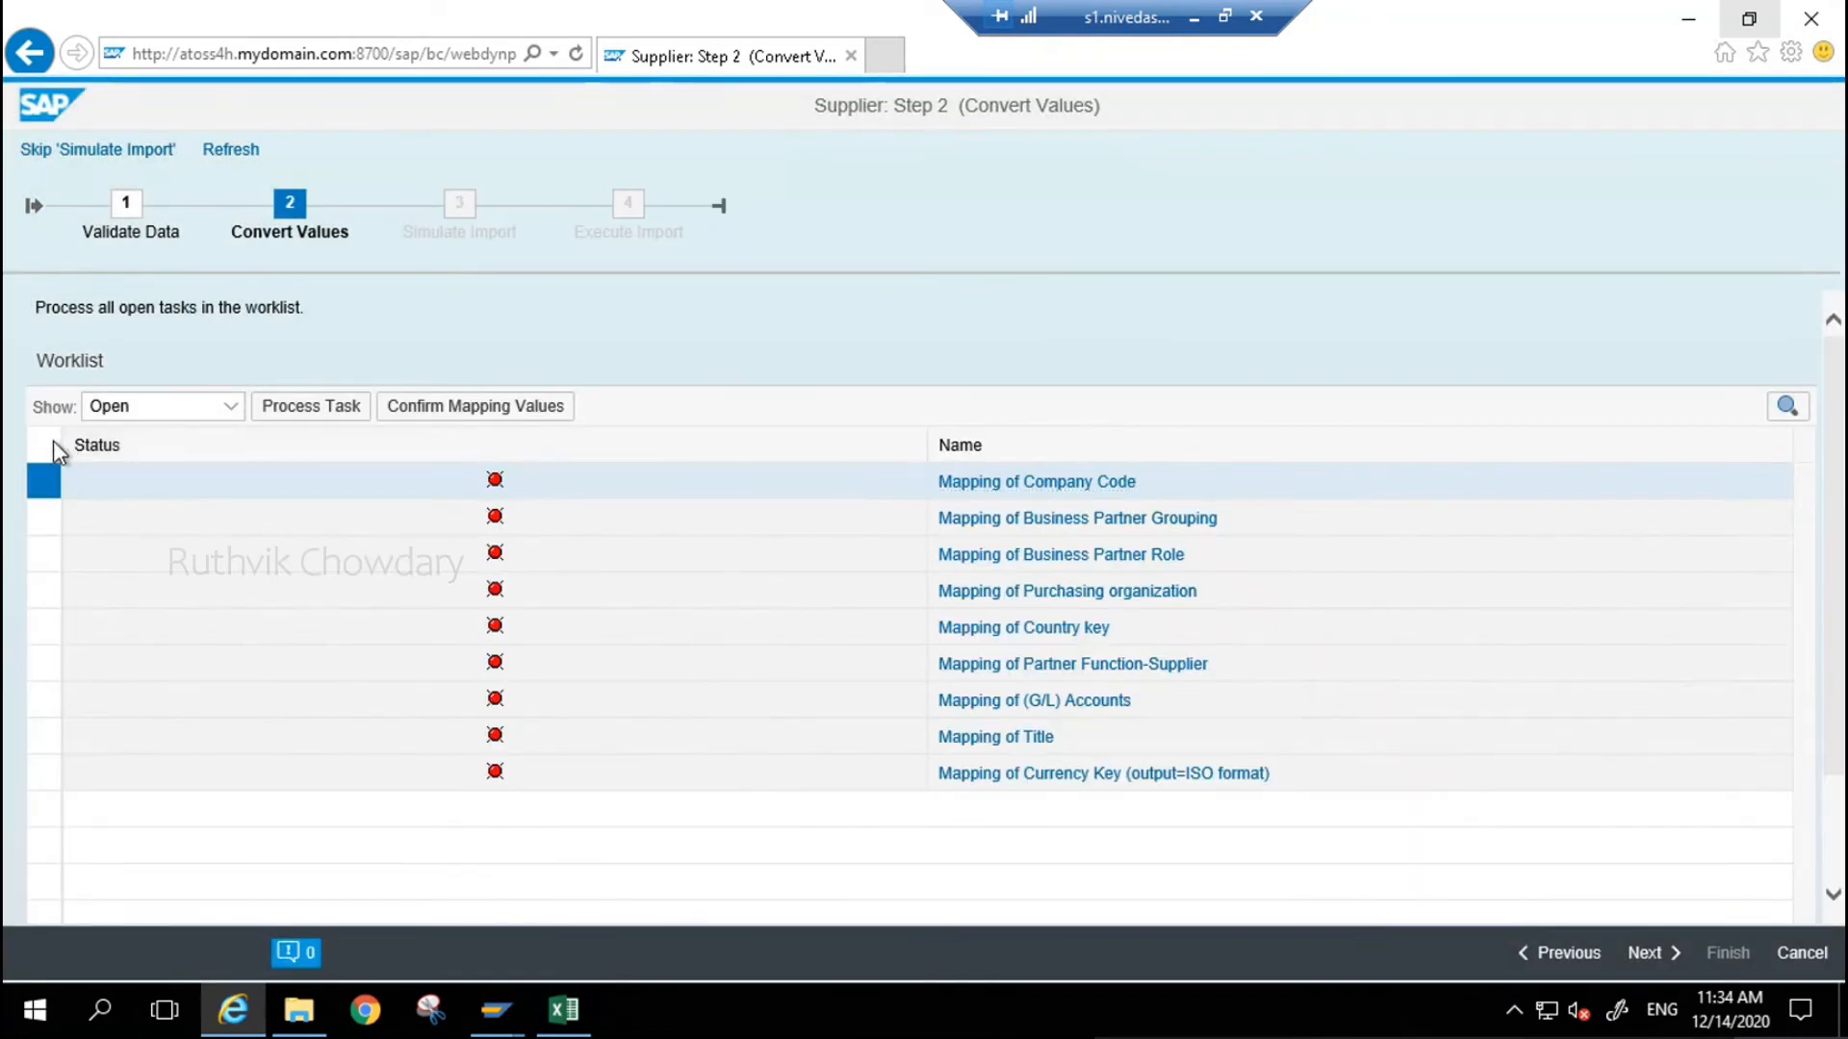
# - Confirm the mapping values for all open tasks in the conversion worklist together
pyautogui.click(54, 441)
pyautogui.click(519, 418)
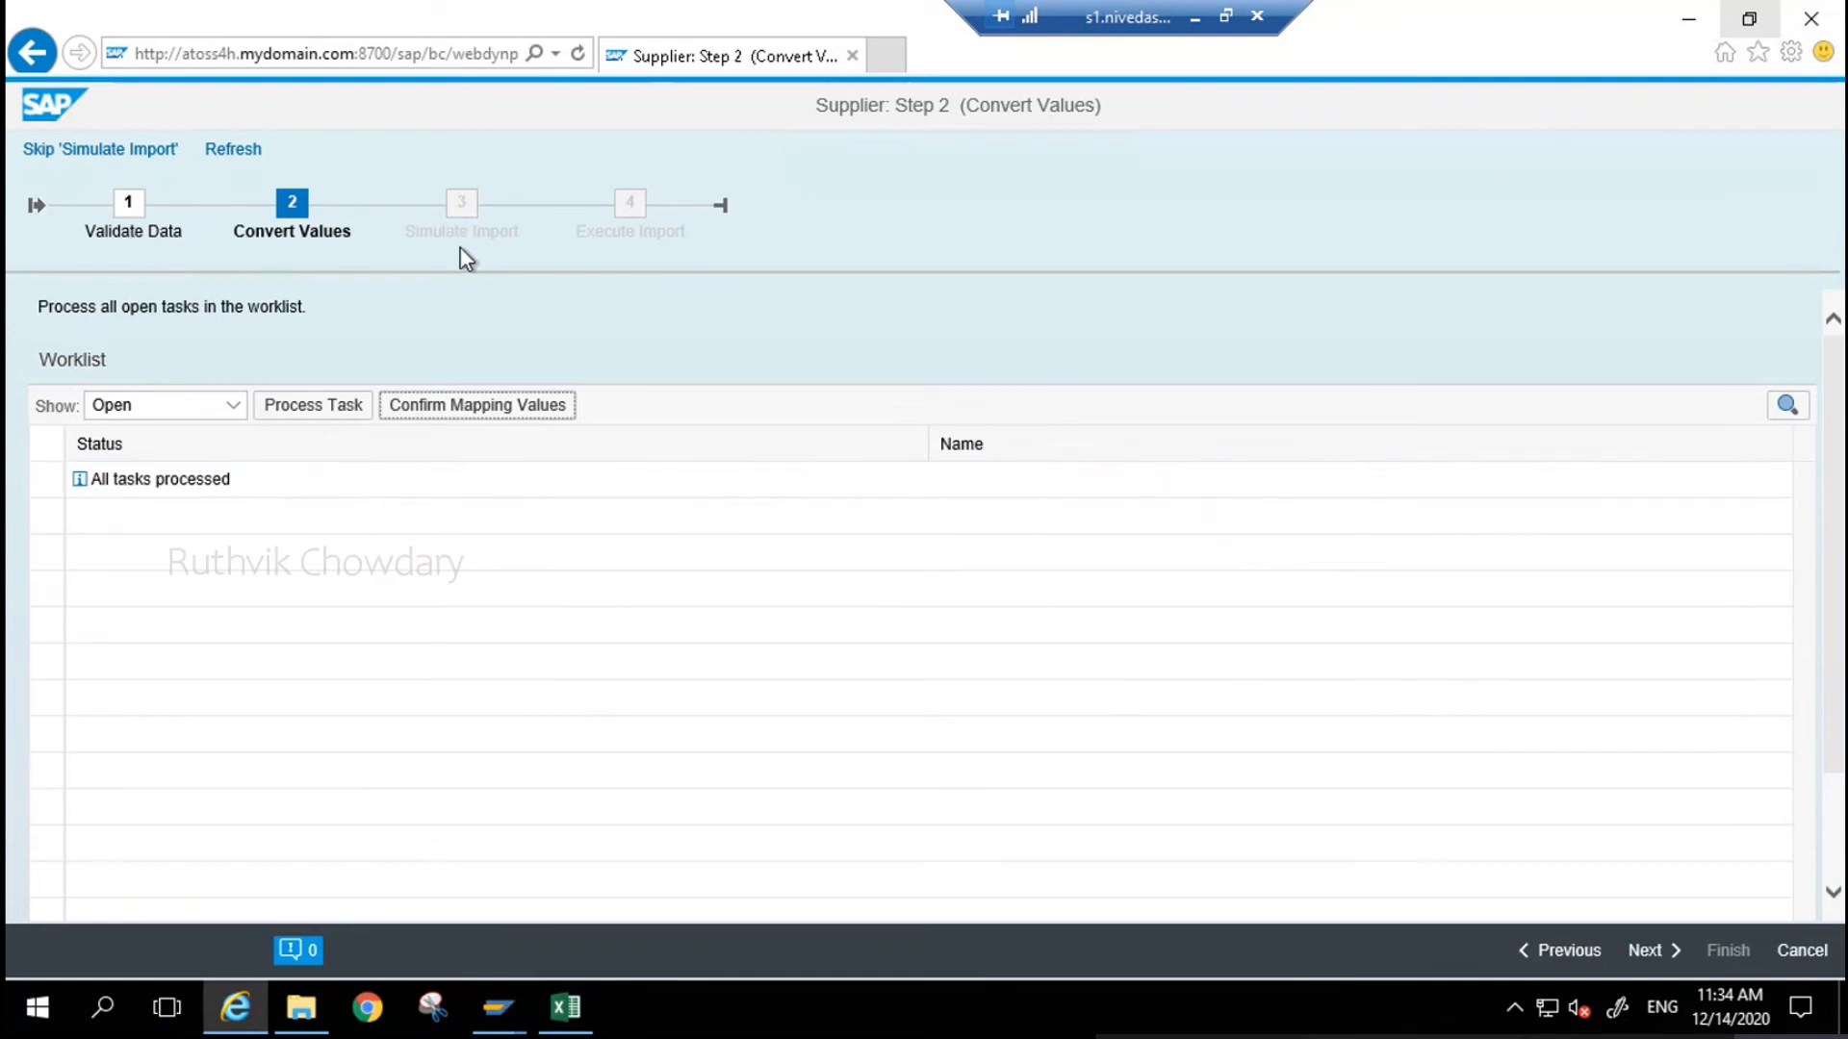
# - Run the import simulation for EN_Supplier.xml and proceed to executing the import
pyautogui.click(1646, 953)
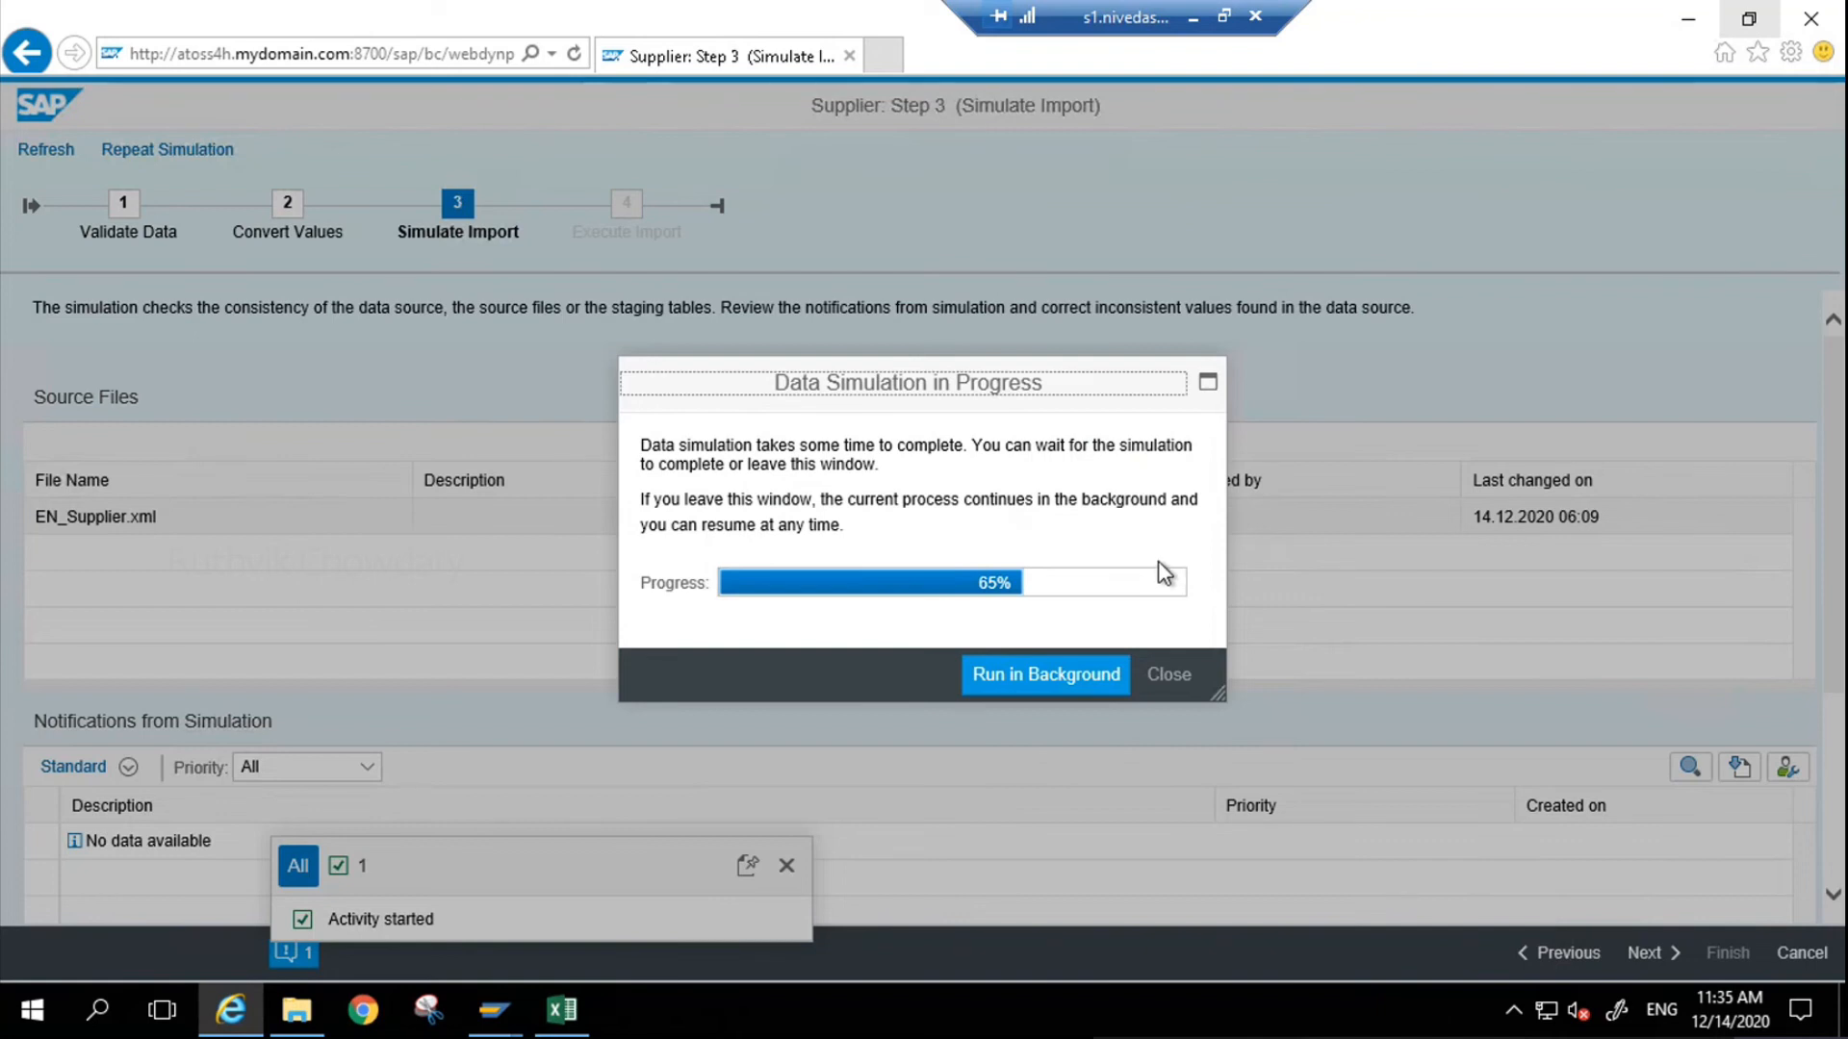
pyautogui.click(1166, 677)
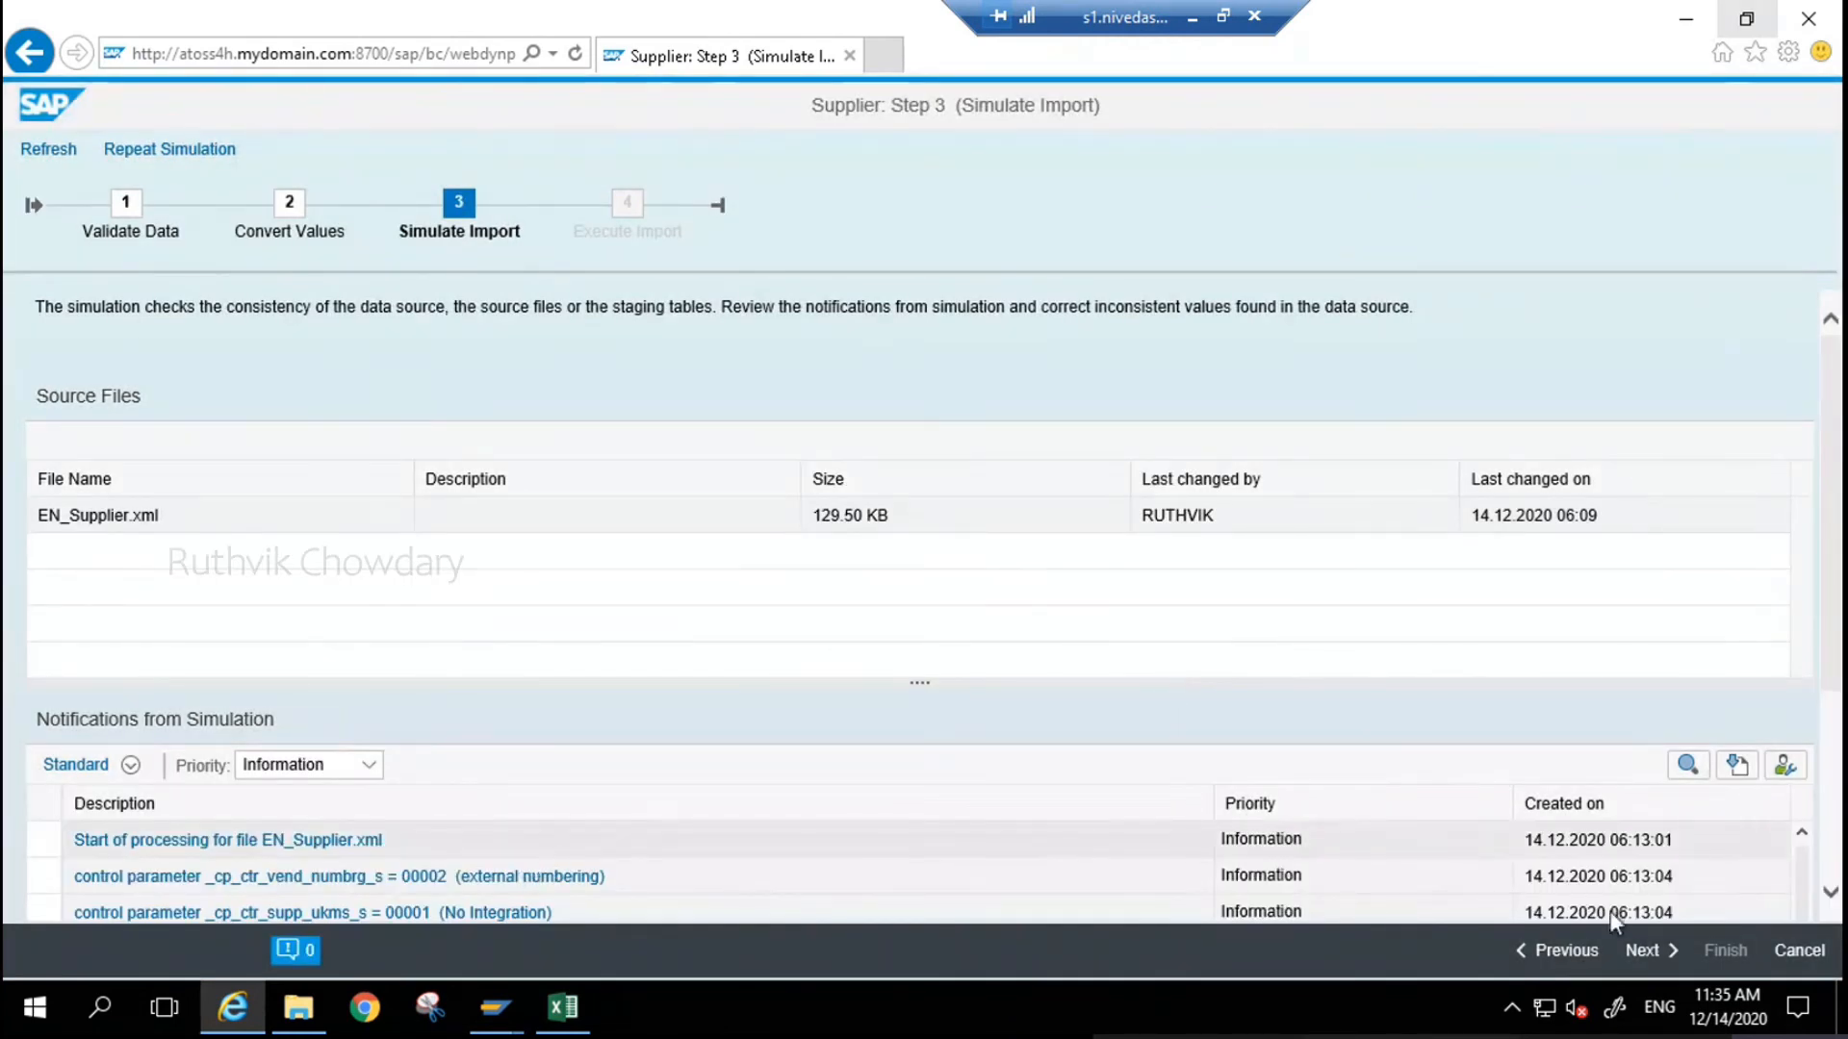
pyautogui.click(1643, 950)
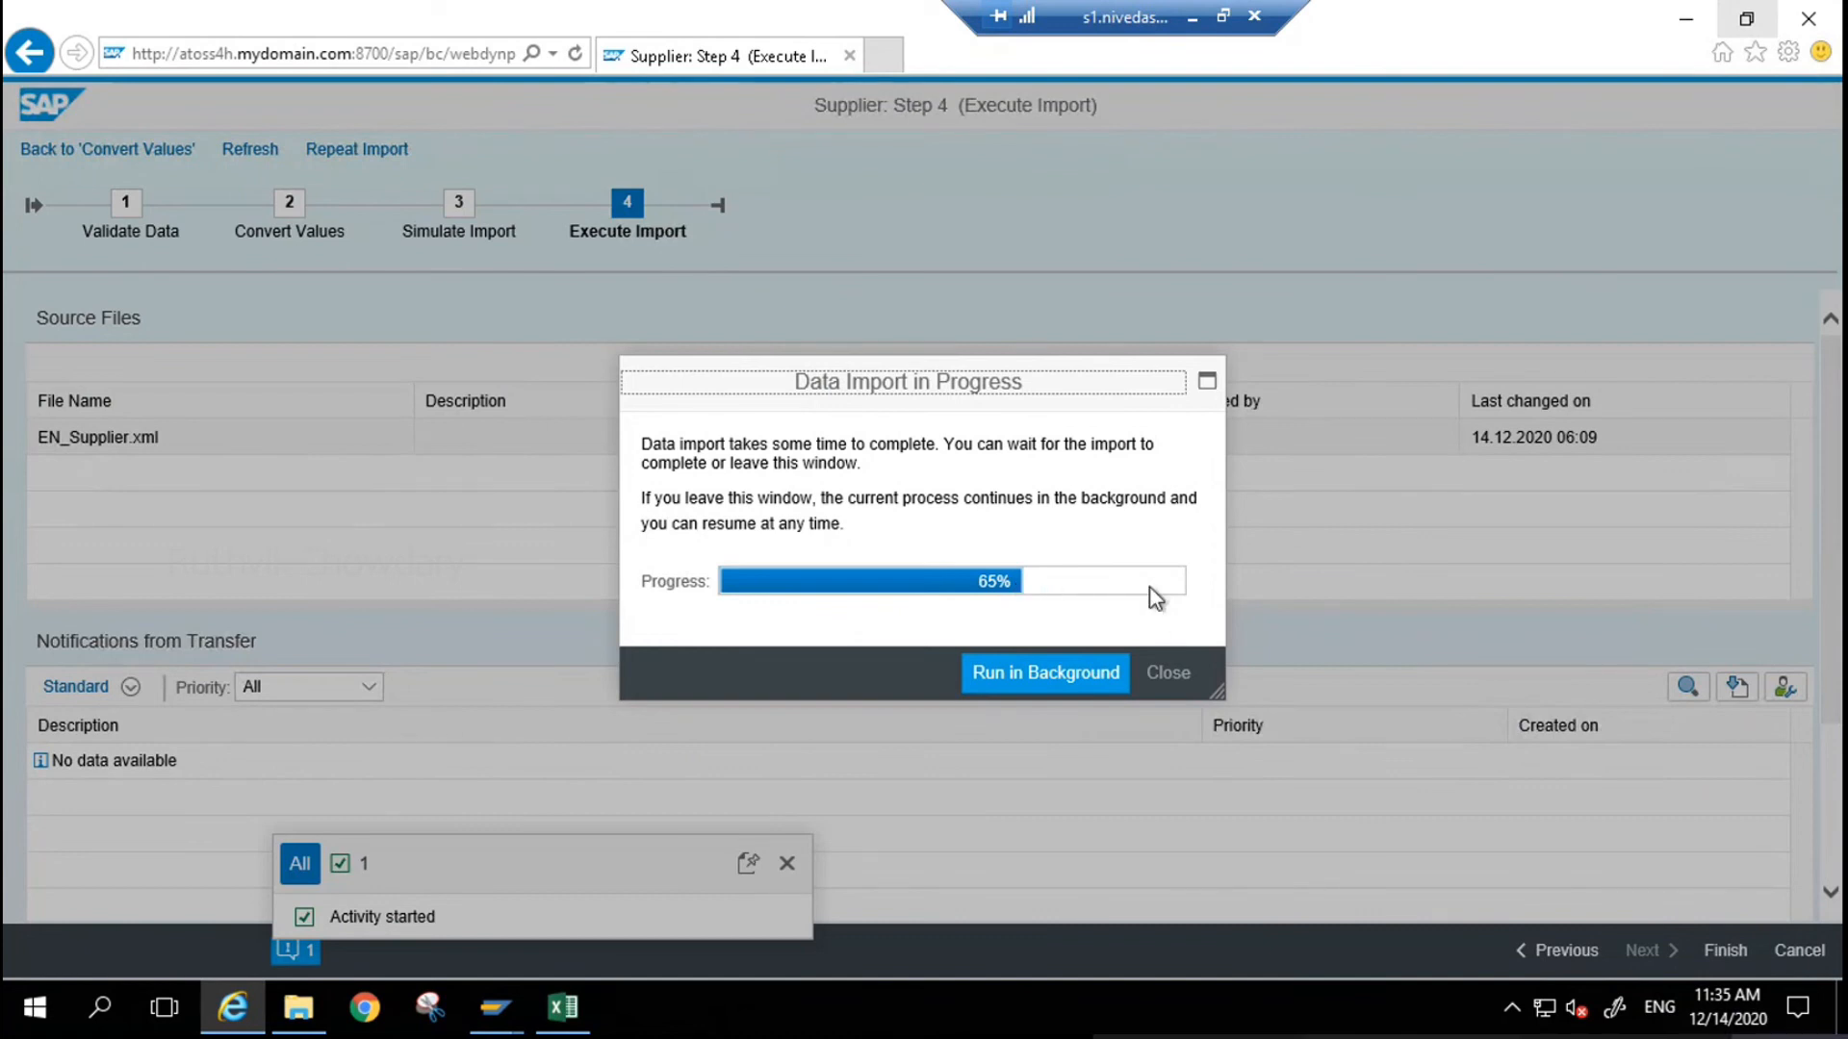
# - Switch to SAP GUI and display the BUT000 table entries whose business partner matches JKT*
pyautogui.click(498, 1003)
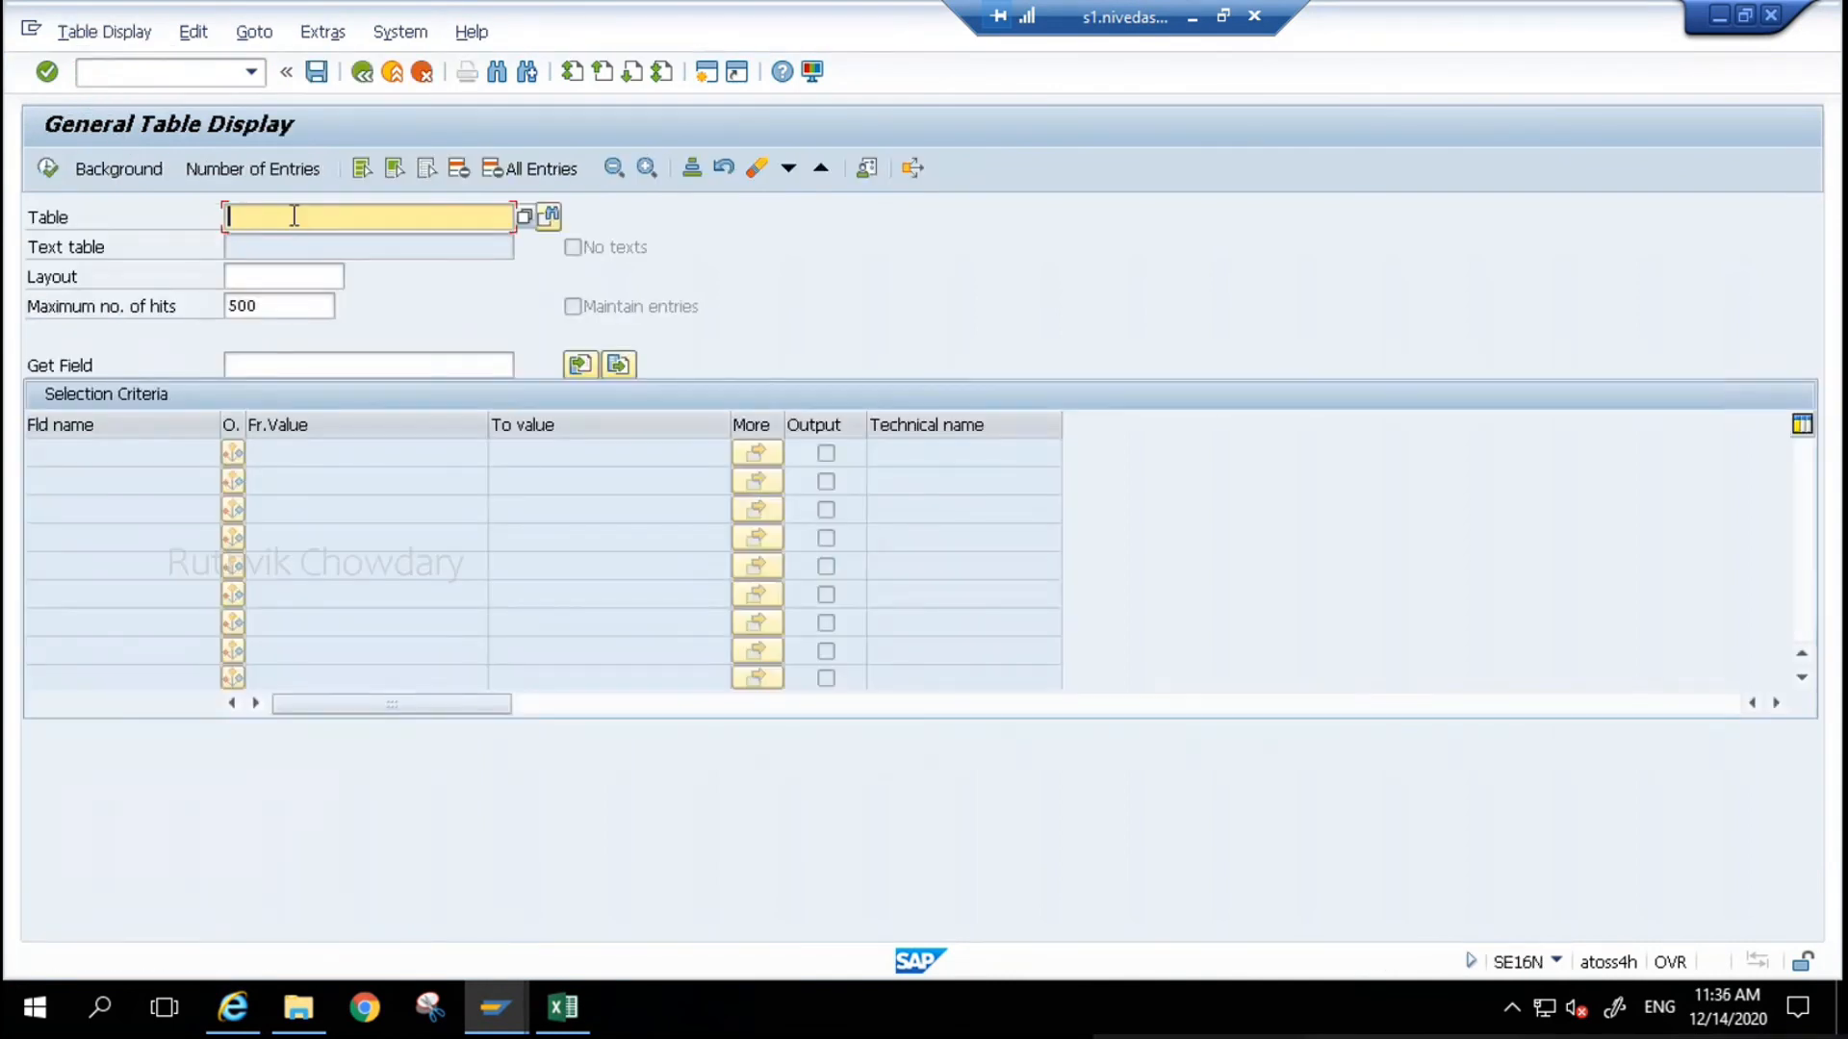
pyautogui.click(294, 216)
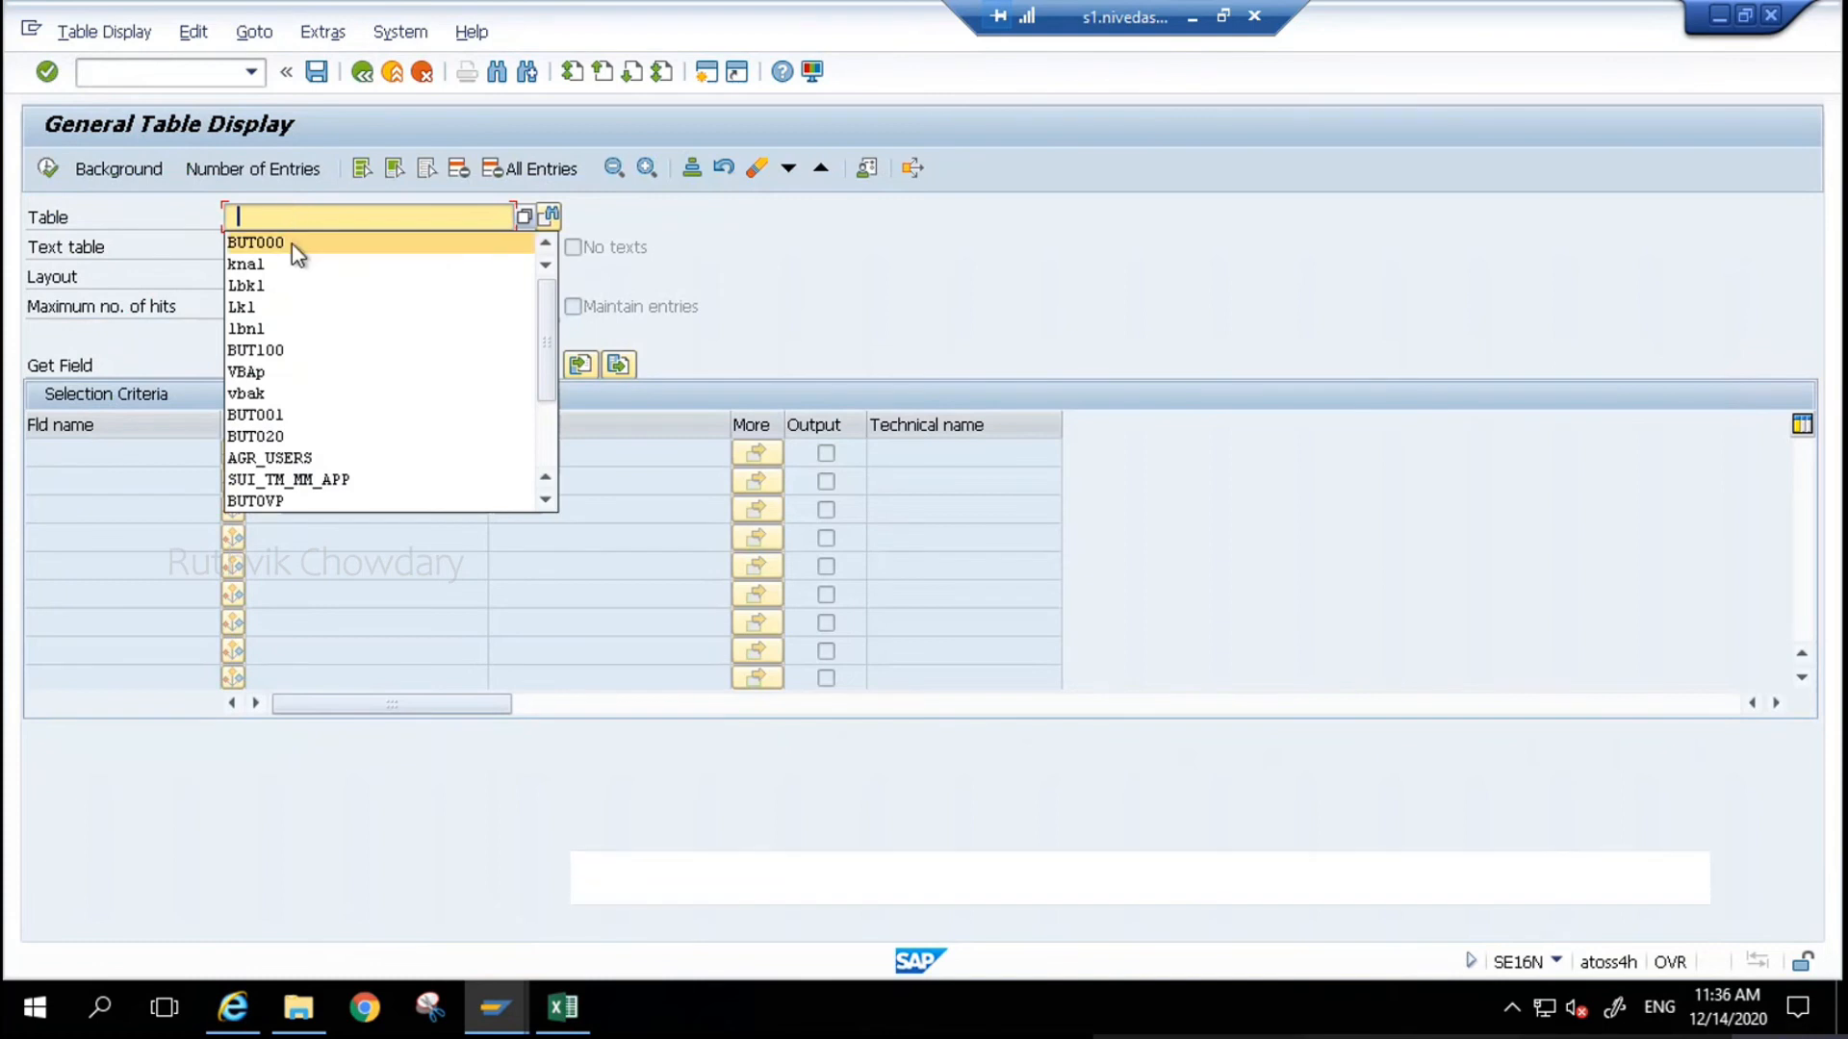
pyautogui.click(291, 243)
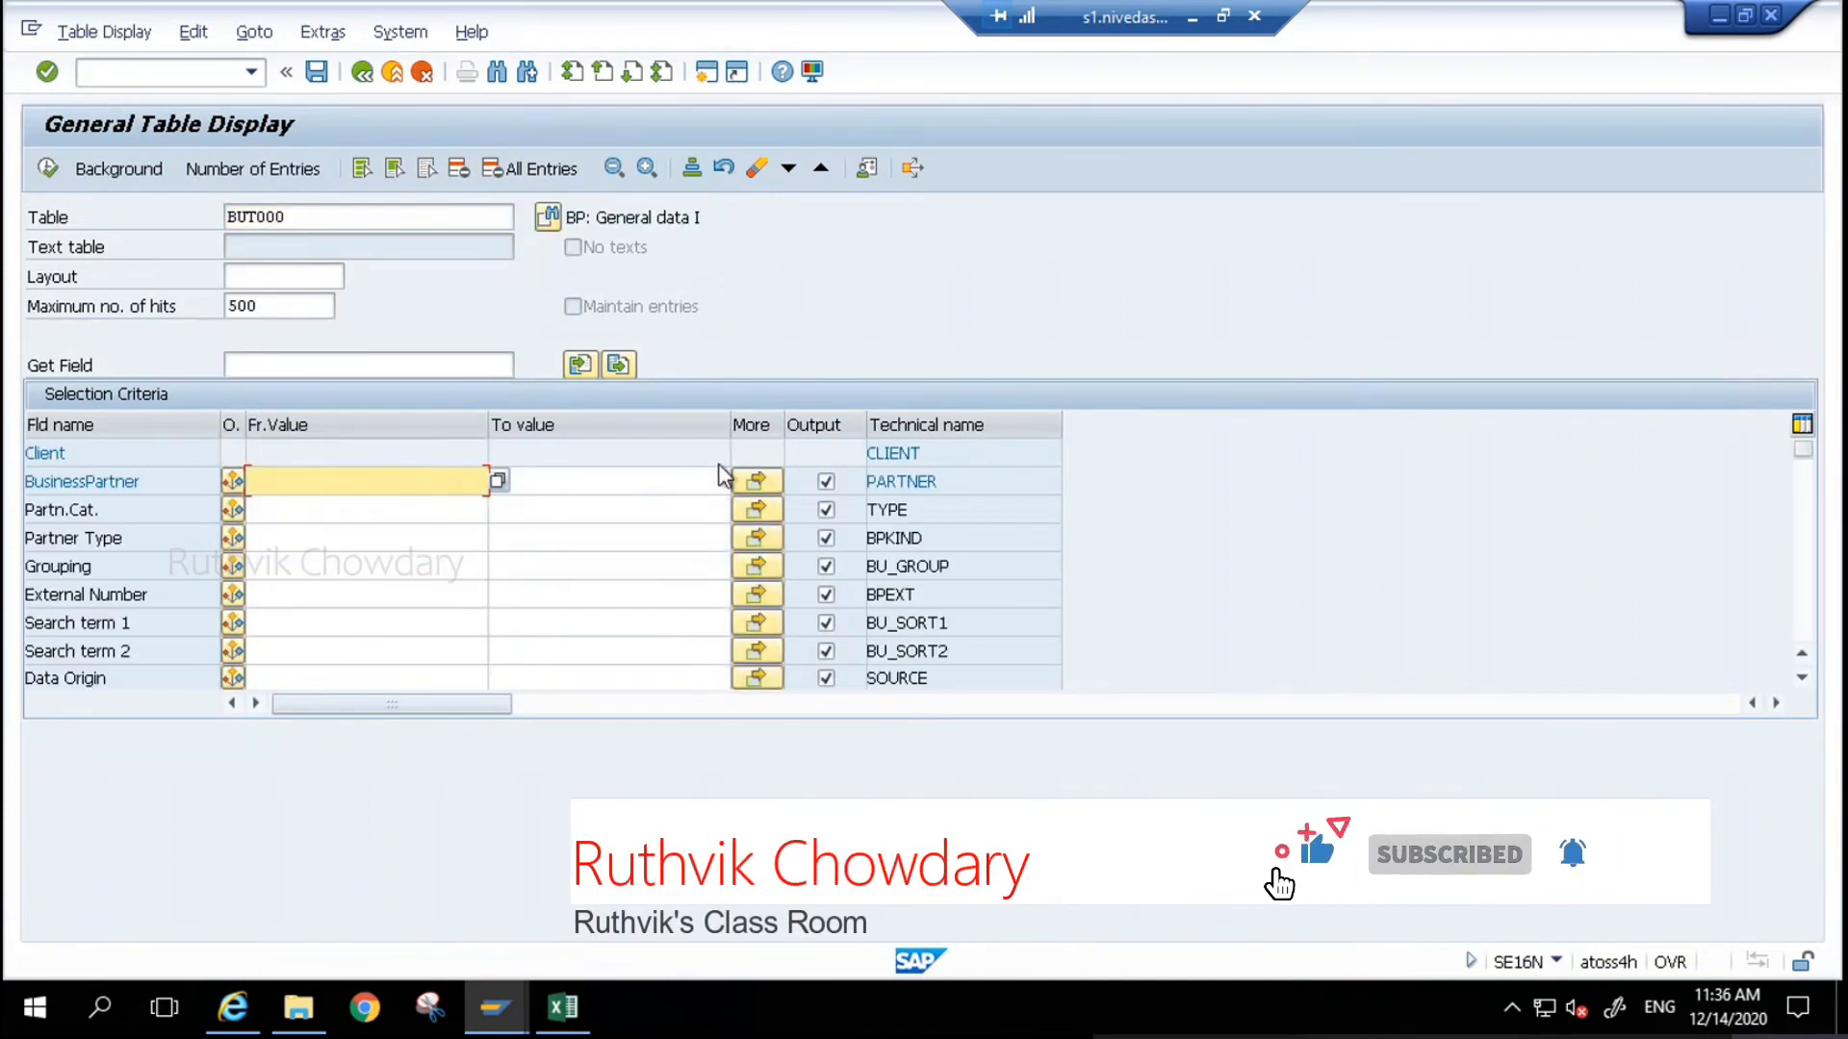
pyautogui.write('JET')
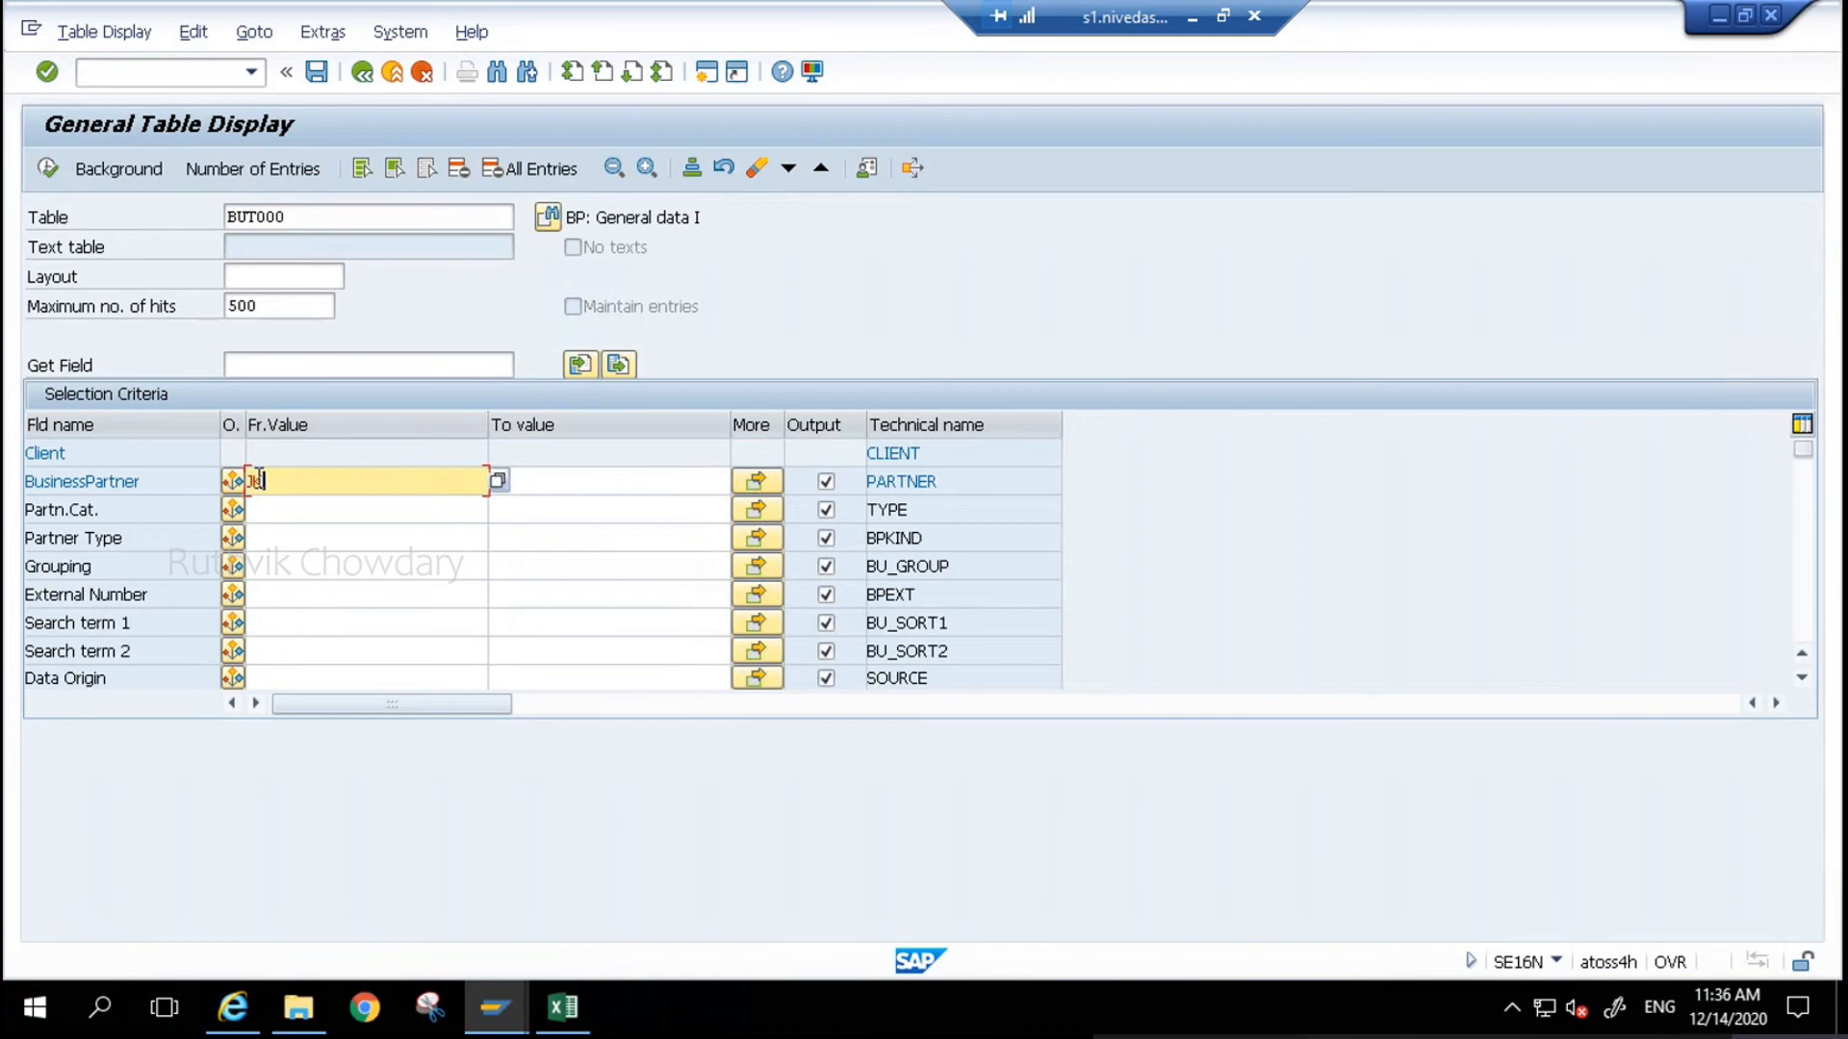
pyautogui.write('*')
pyautogui.click(49, 166)
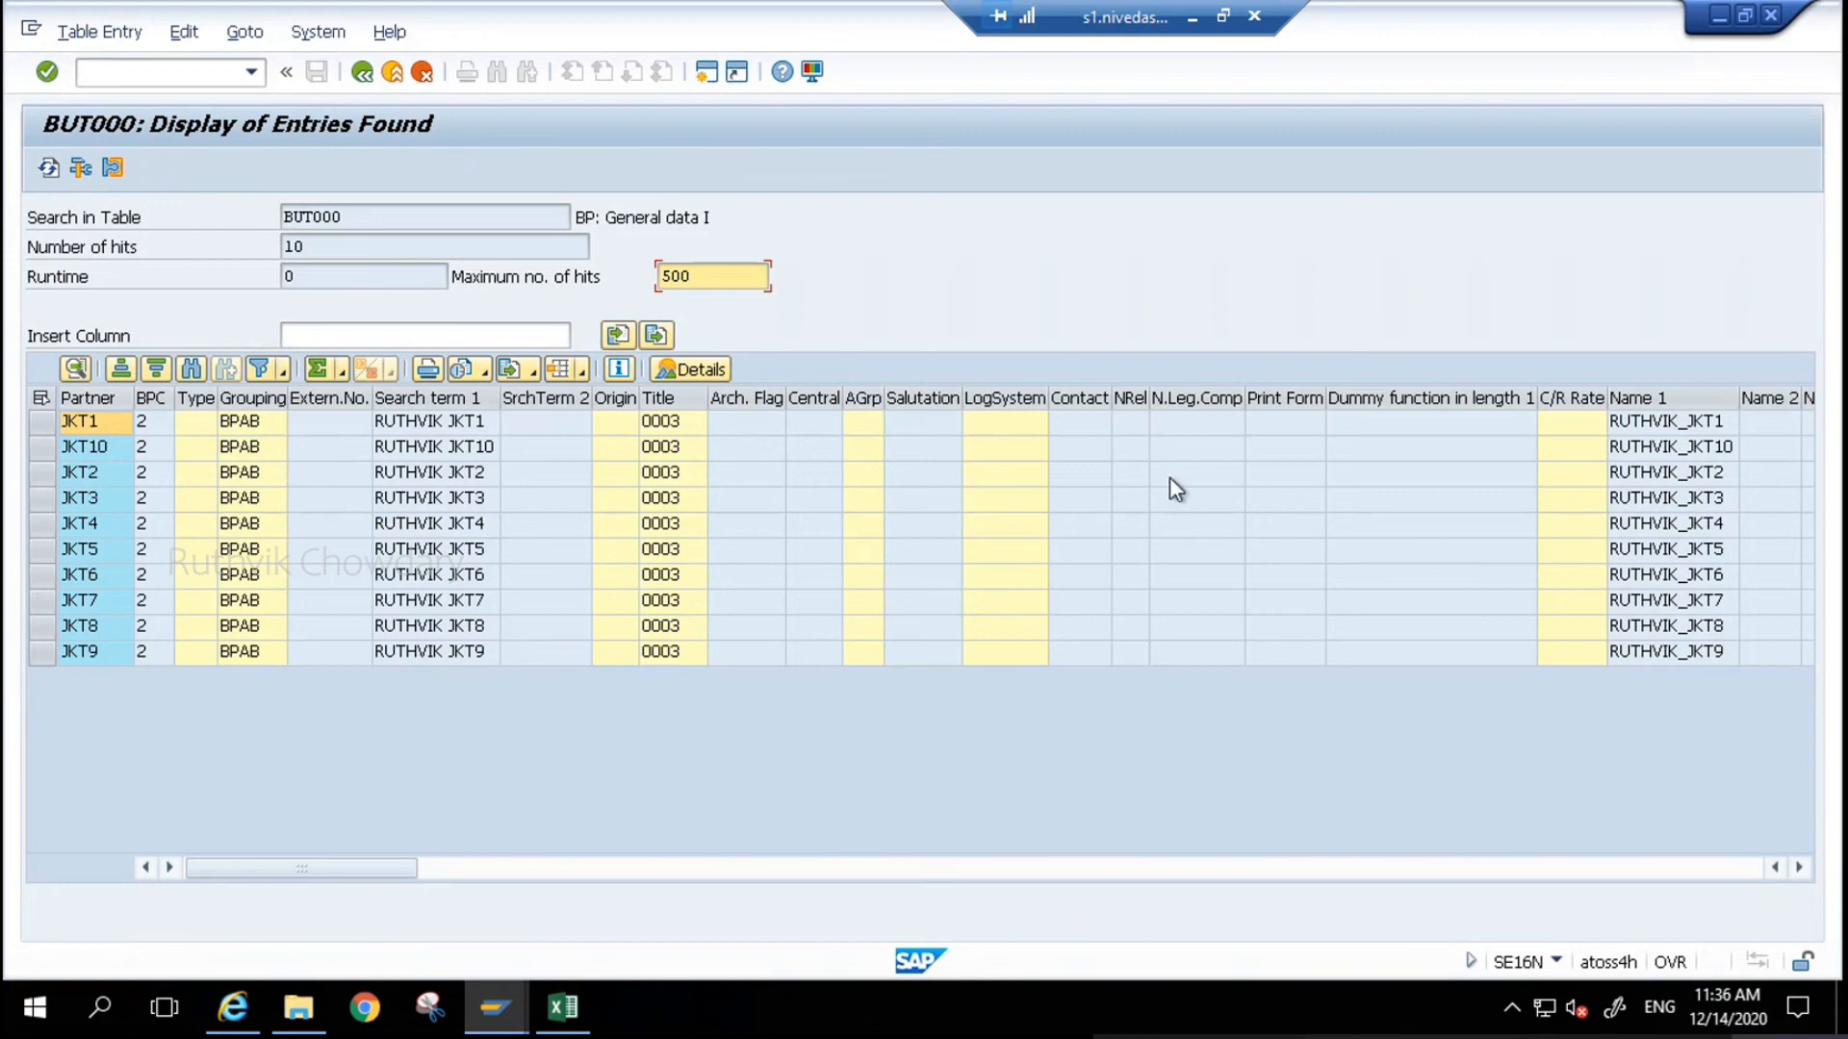
# - Return to the migration cockpit, close the import progress window and finish the supplier transfer
pyautogui.hotkey('alt', 'Tab')
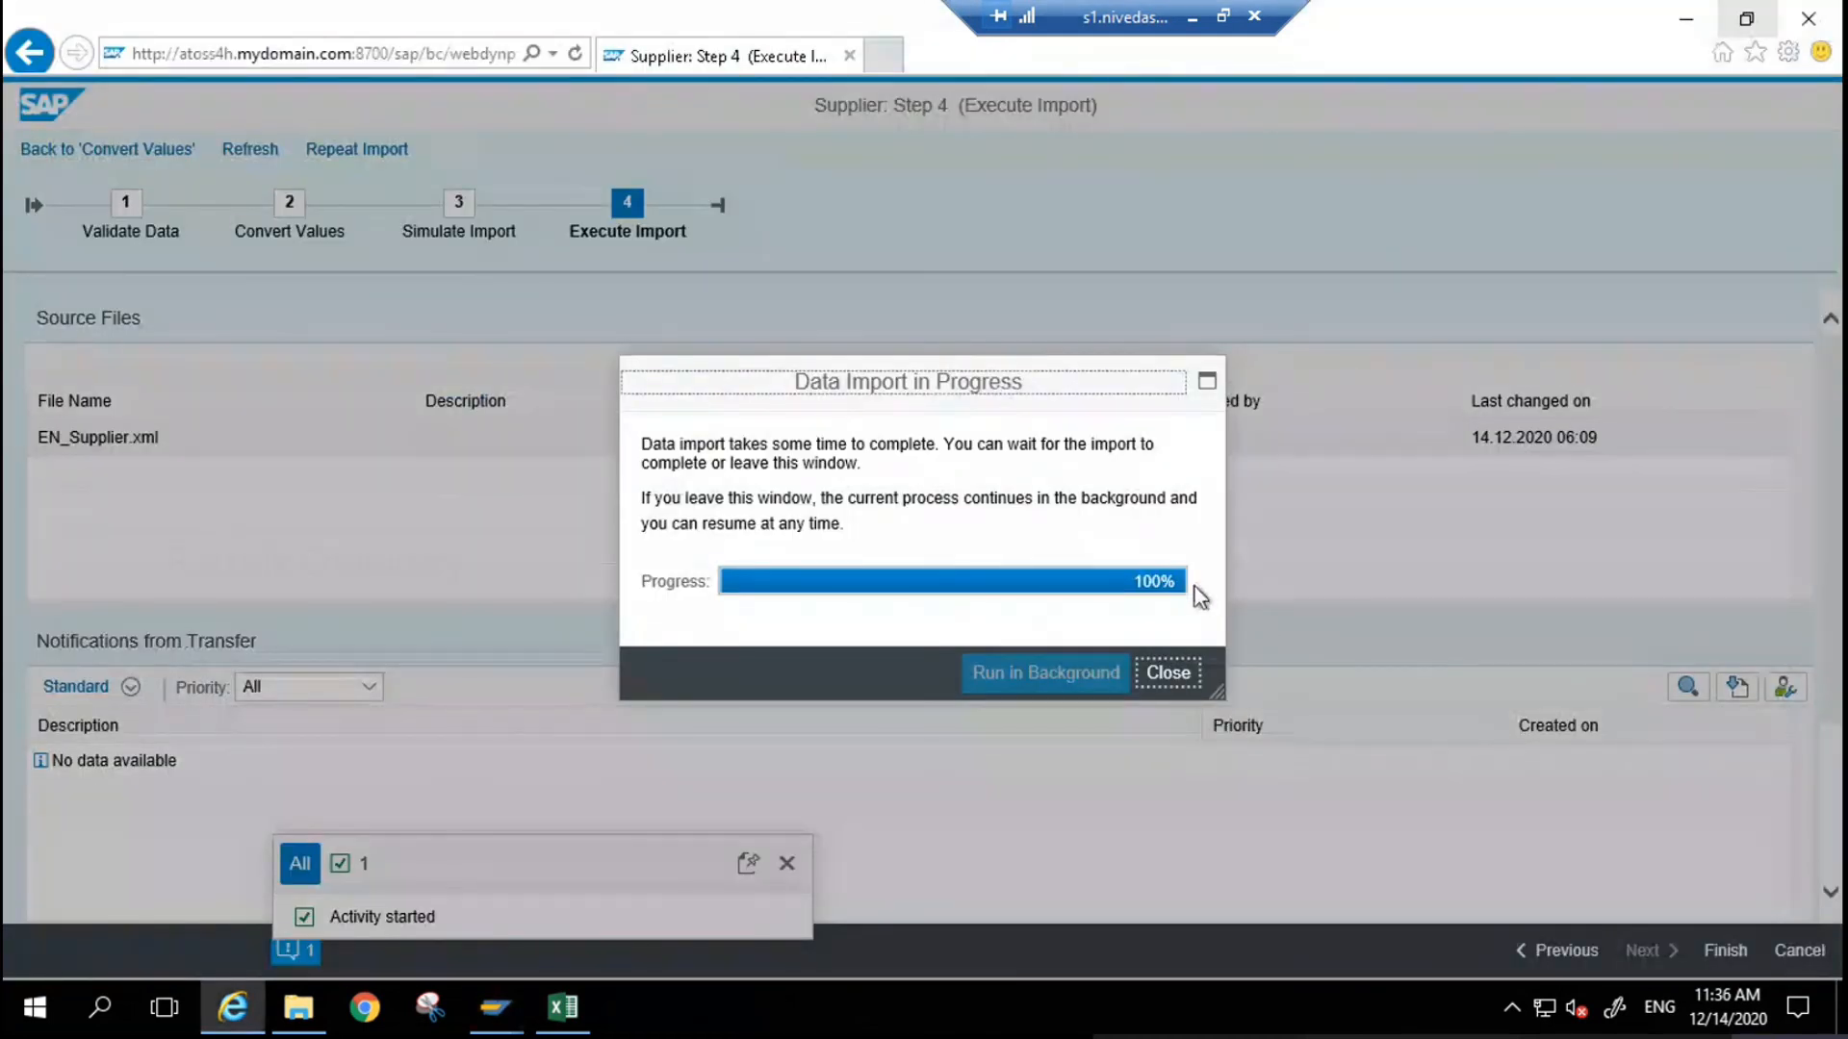
pyautogui.click(1163, 680)
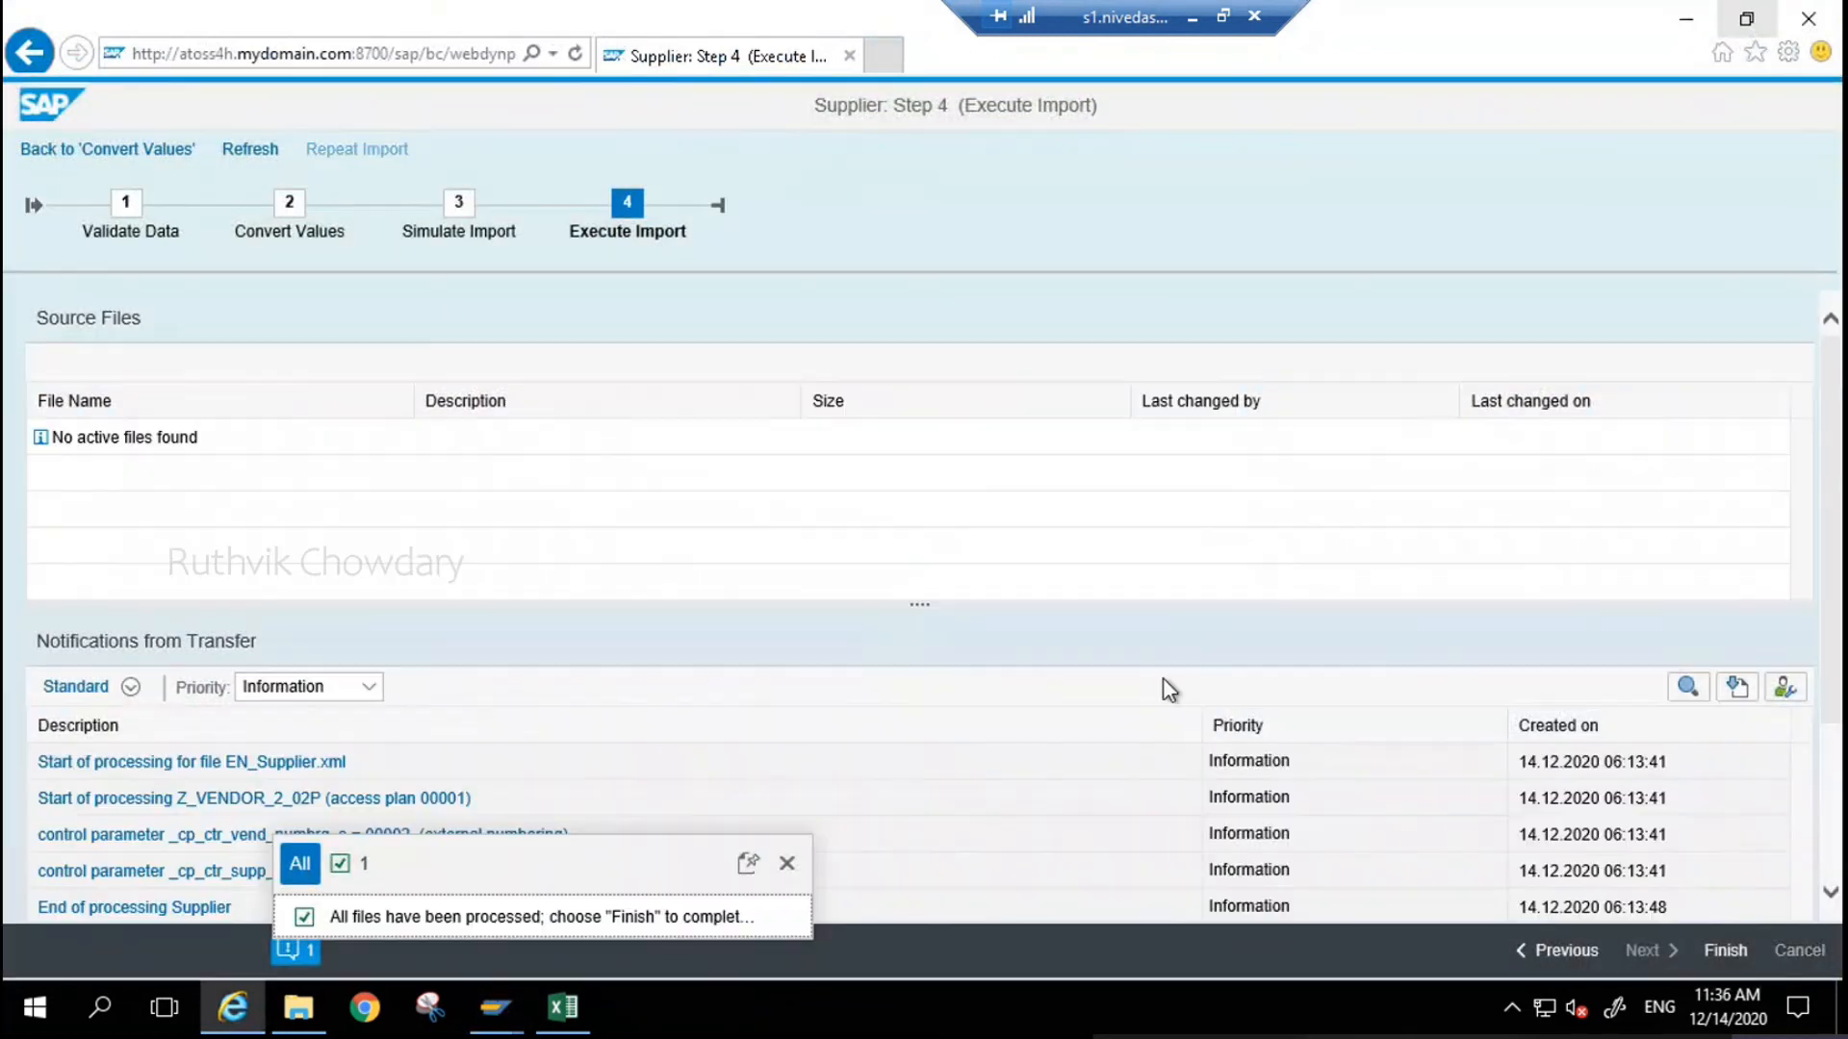
pyautogui.click(1726, 951)
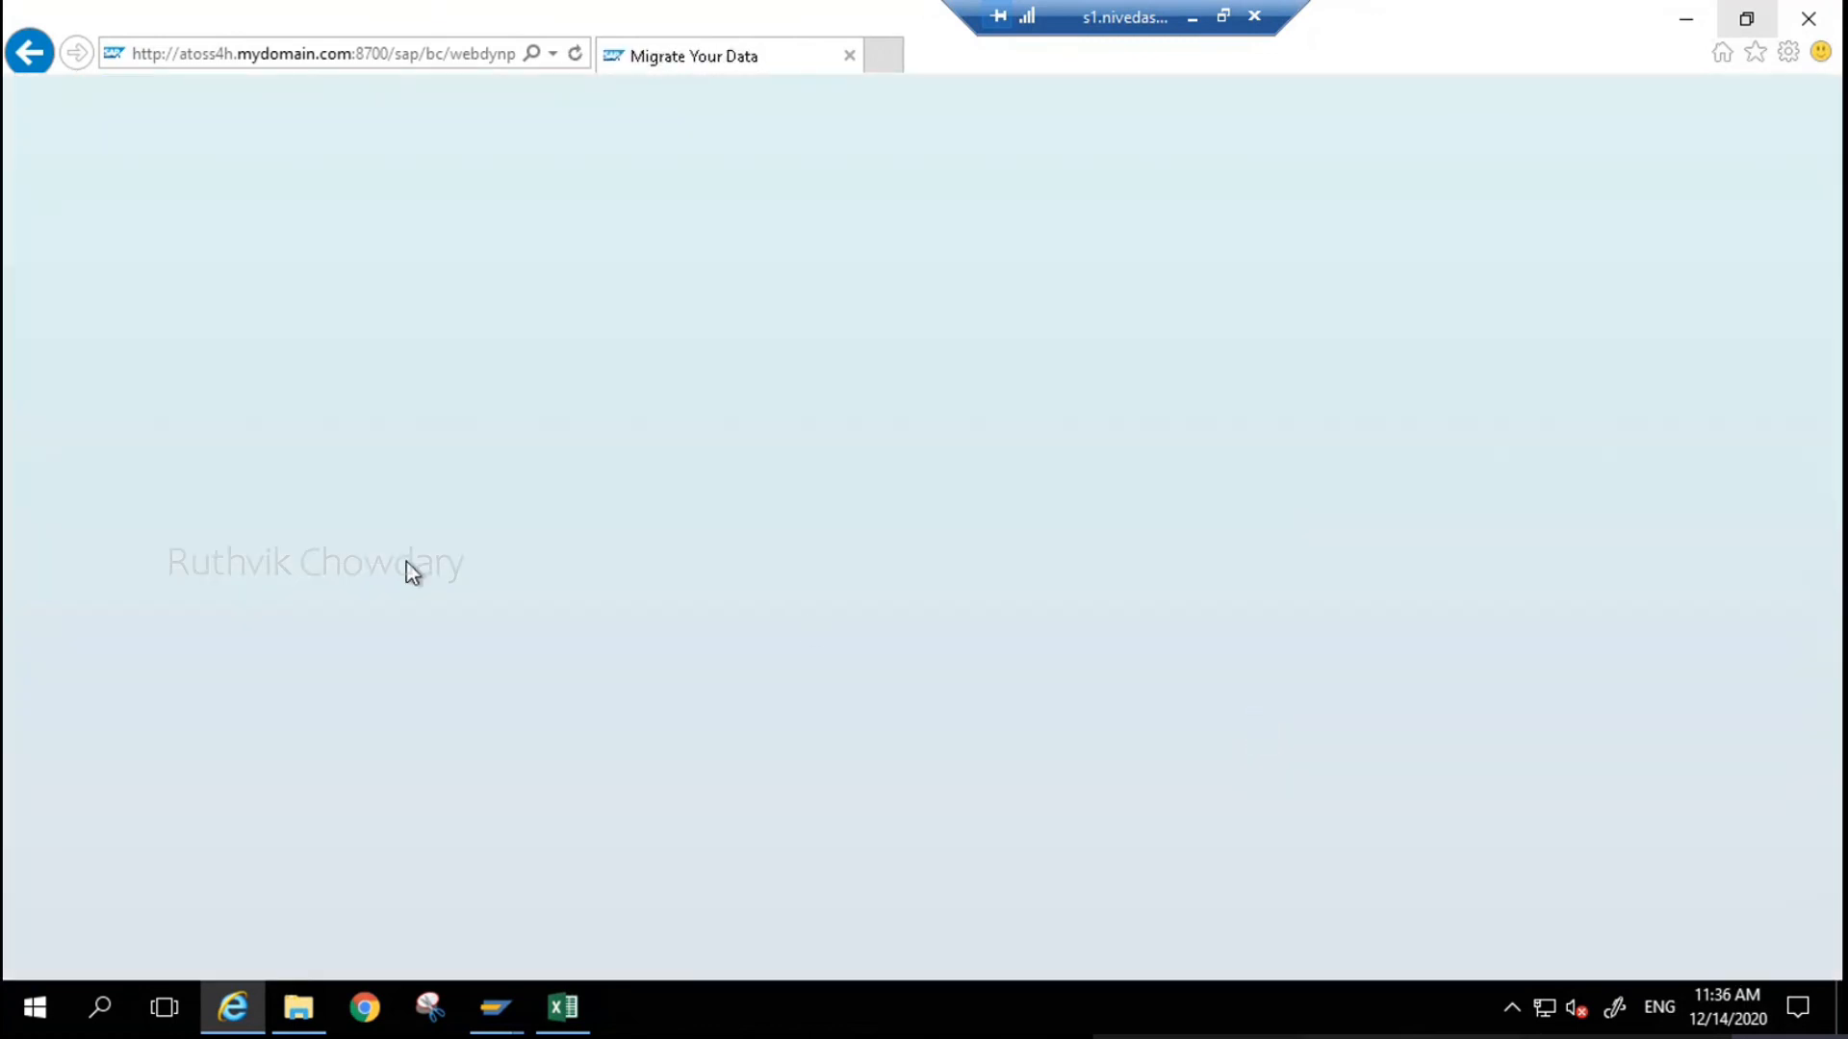
# - Switch back to SAP GUI and examine the first supplier's BUT000 entry across the columns from Search term 1 to ILN 1
pyautogui.hotkey('alt', 'Tab')
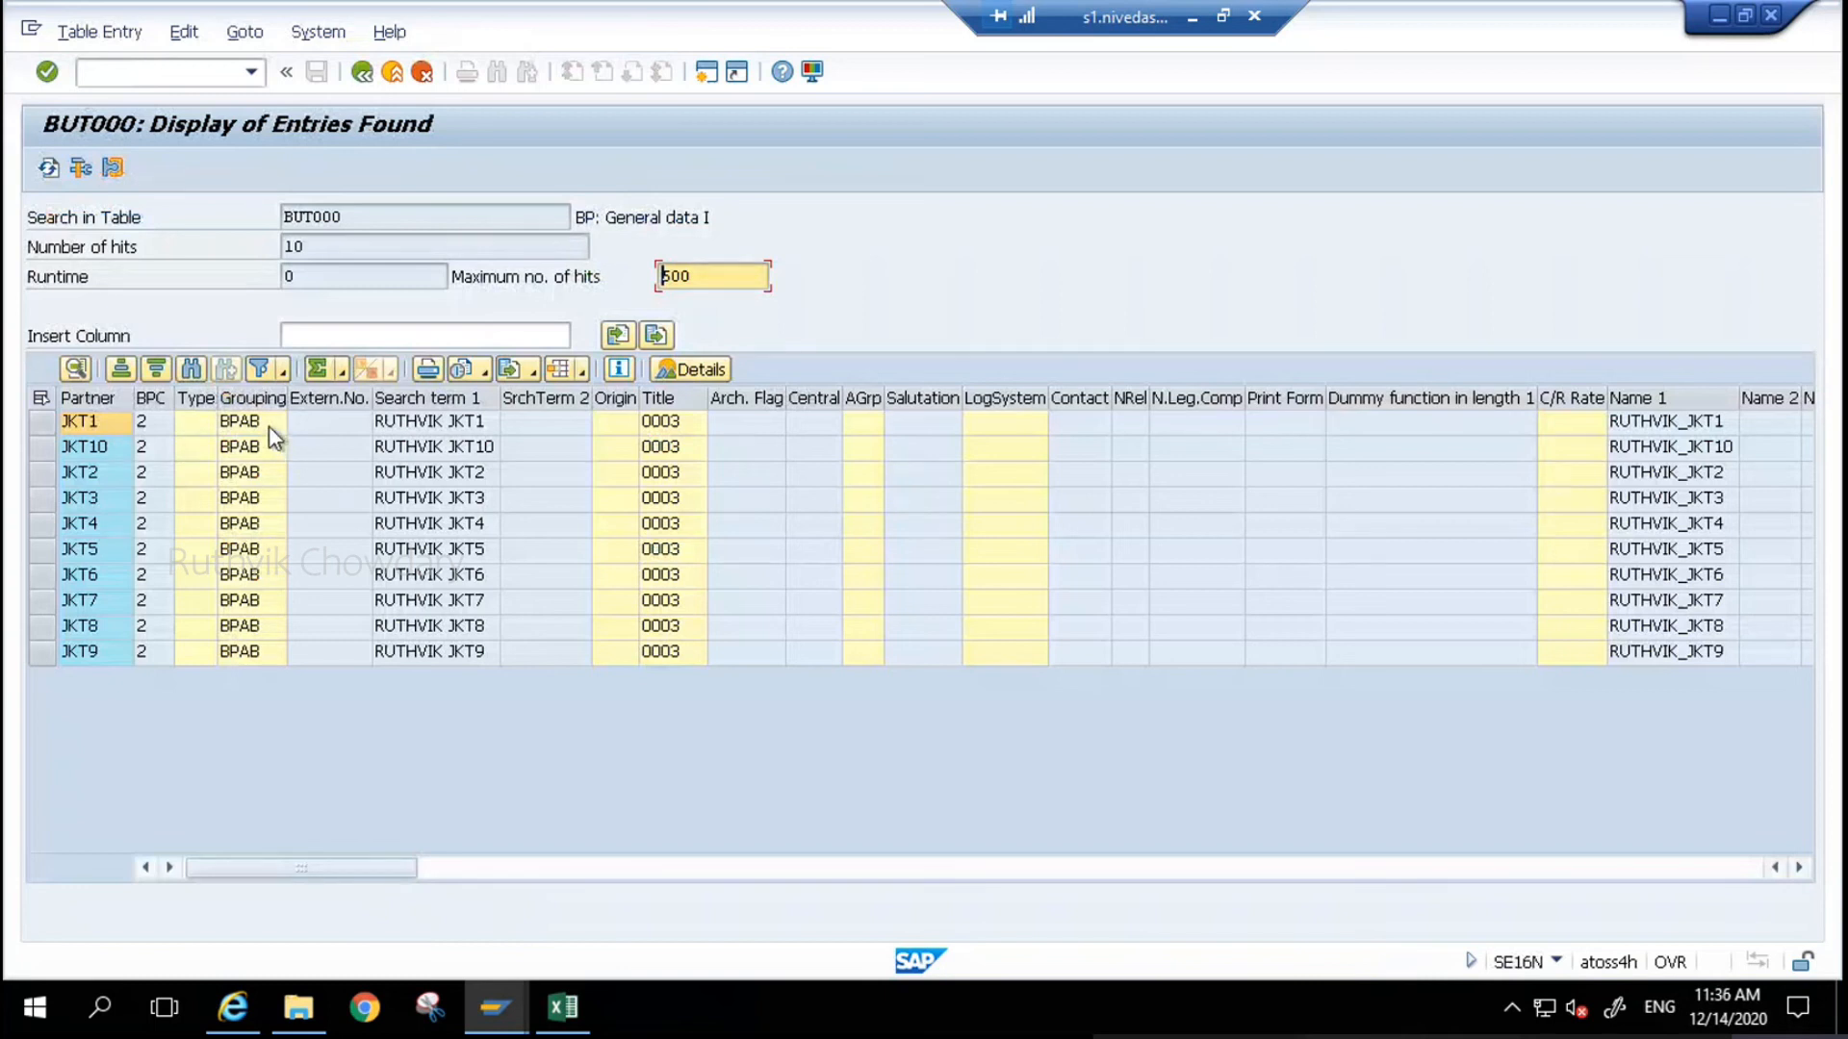
pyautogui.click(413, 429)
pyautogui.press('Right')
pyautogui.press('Right')
pyautogui.press('Right')
pyautogui.press('Right')
pyautogui.press('Right')
pyautogui.press('Right')
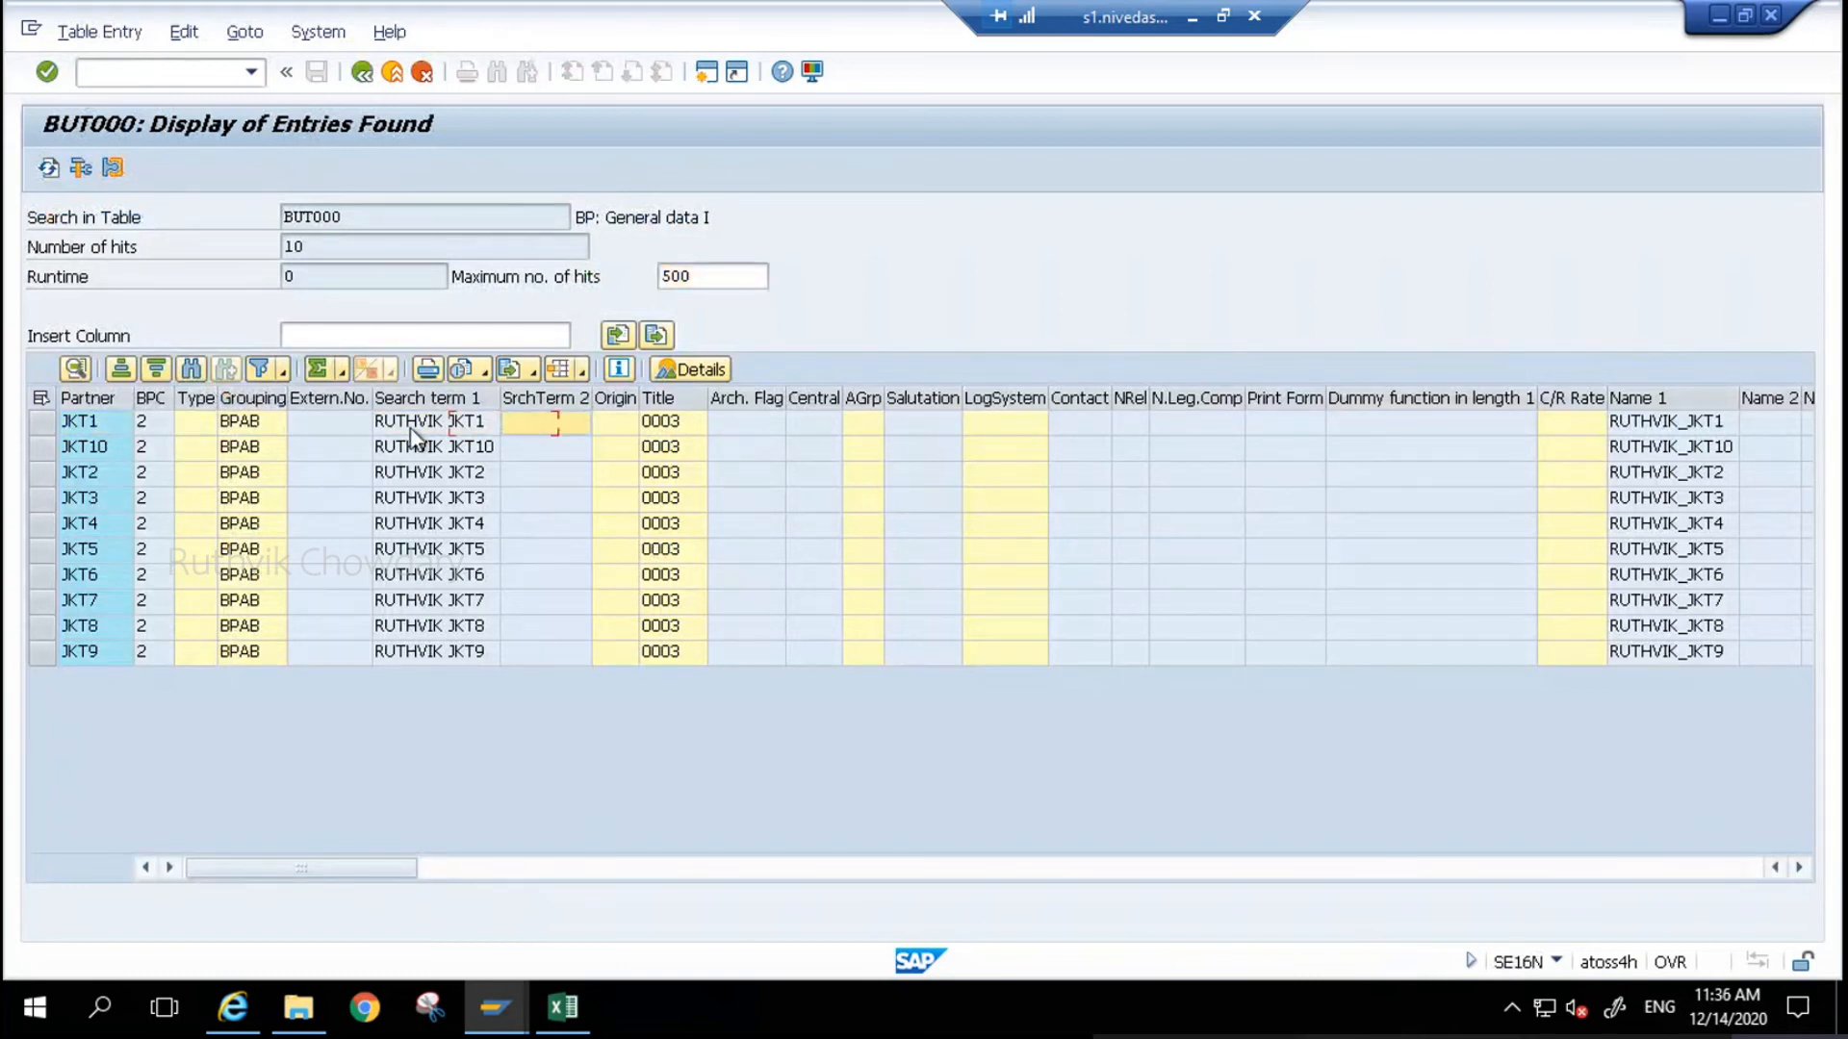
pyautogui.press('Right')
pyautogui.press('Right')
pyautogui.press('Right')
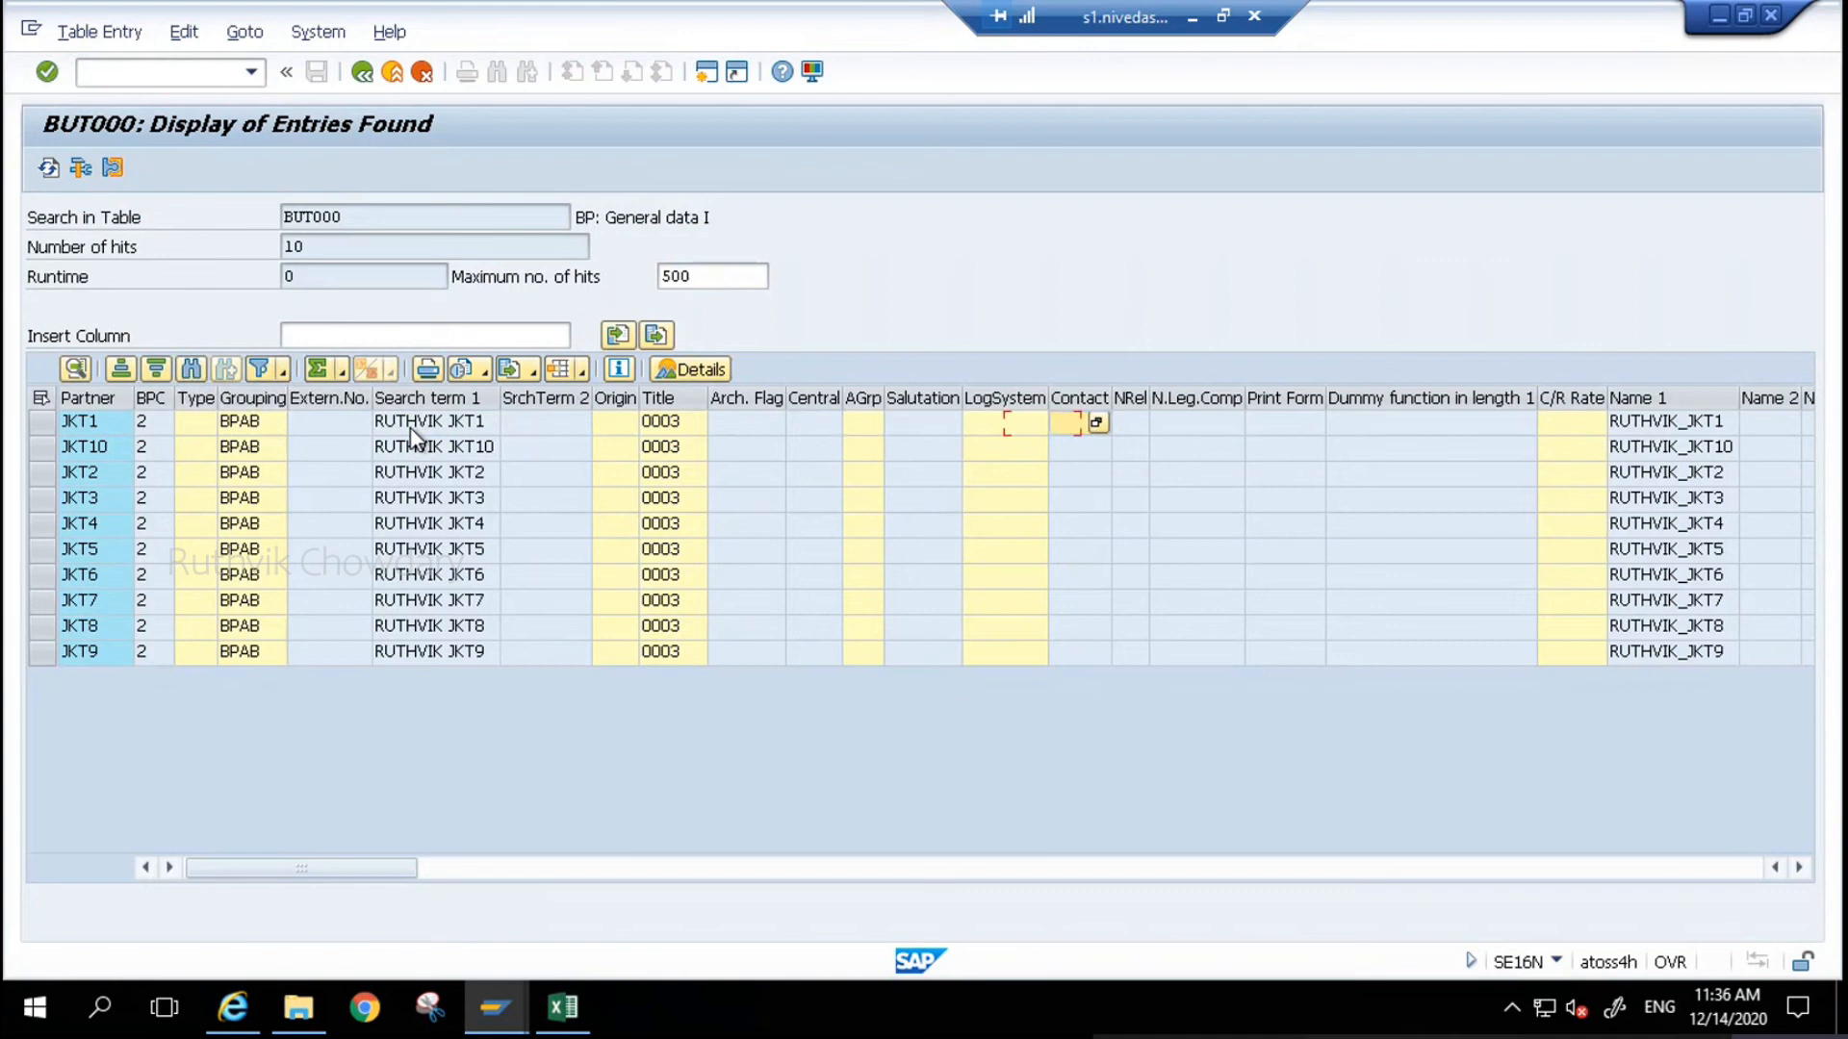
pyautogui.press('Right')
pyautogui.press('Right')
pyautogui.press('Right')
pyautogui.press('Right')
pyautogui.press('Right')
pyautogui.press('Right')
pyautogui.press('Right')
pyautogui.press('Right')
pyautogui.press('Right')
pyautogui.press('Right')
pyautogui.press('Right')
pyautogui.press('Right')
pyautogui.press('Right')
pyautogui.press('Right')
pyautogui.press('Right')
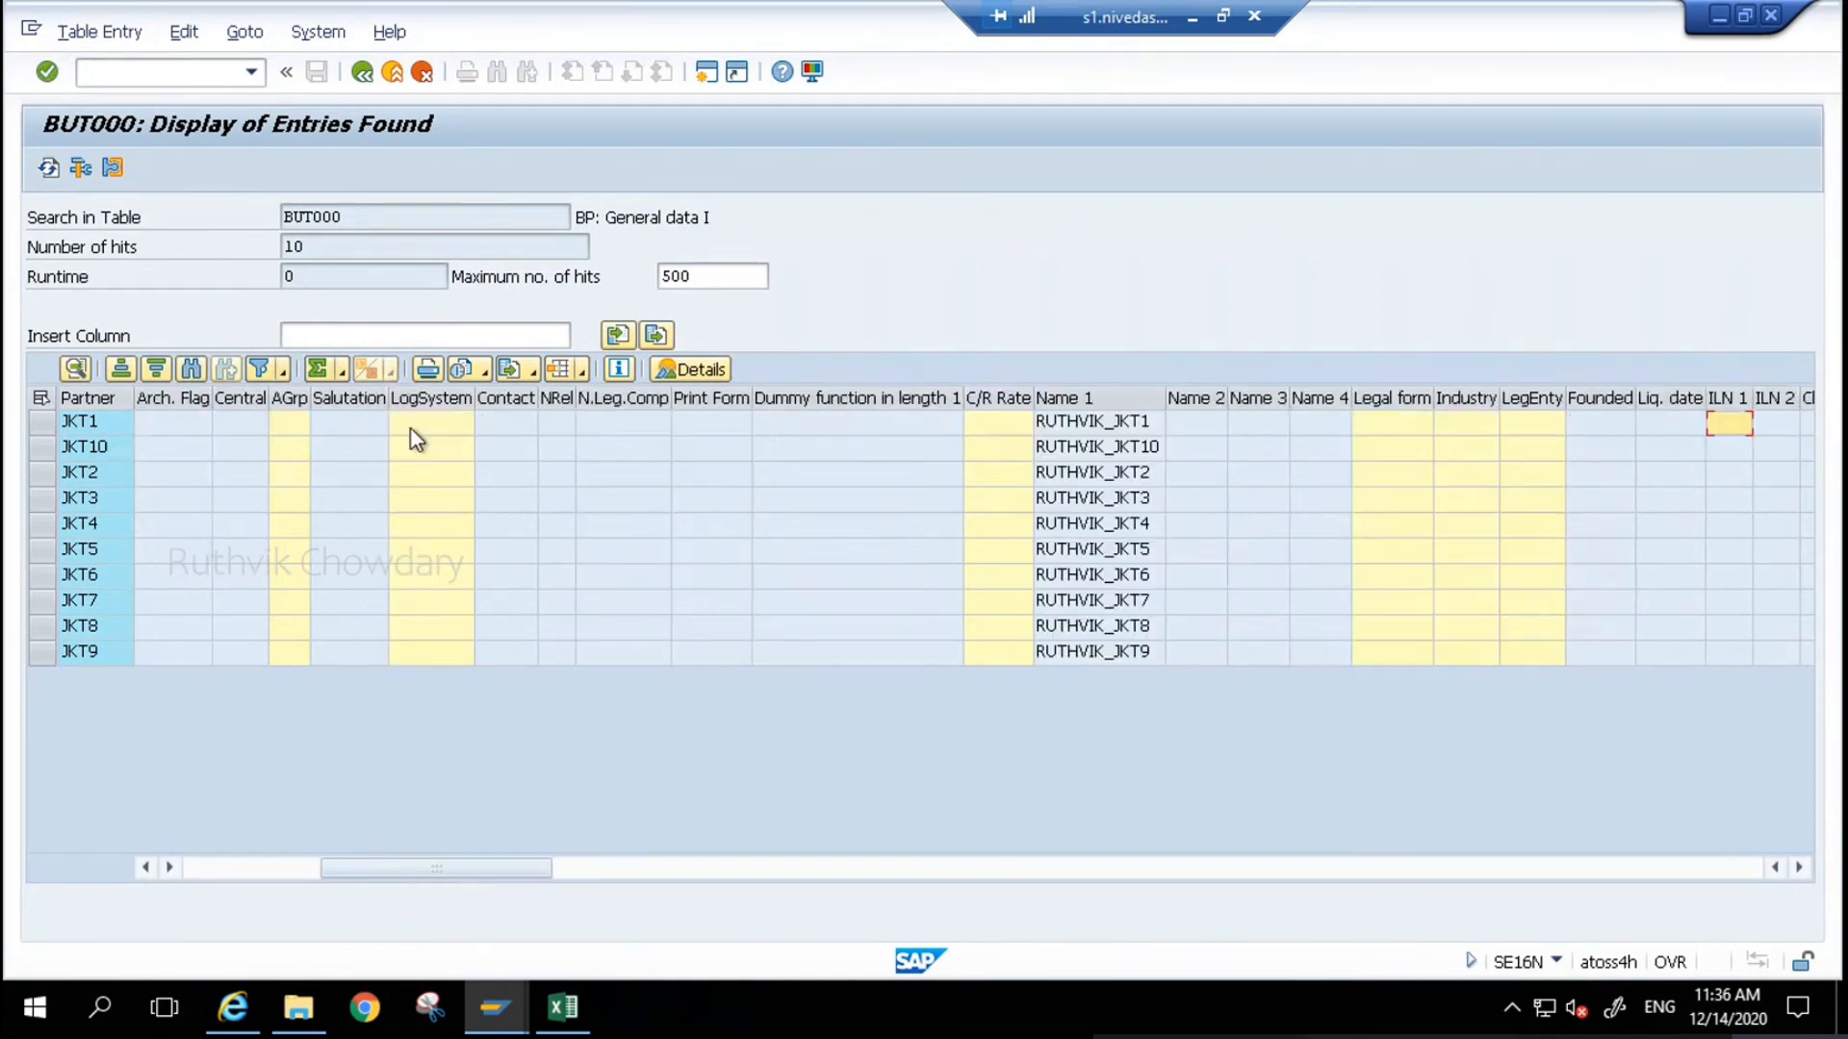
# - Start transaction BP, find the first migrated supplier by its business partner number and display its record
pyautogui.click(180, 73)
pyautogui.write('/nbp')
pyautogui.press('Return')
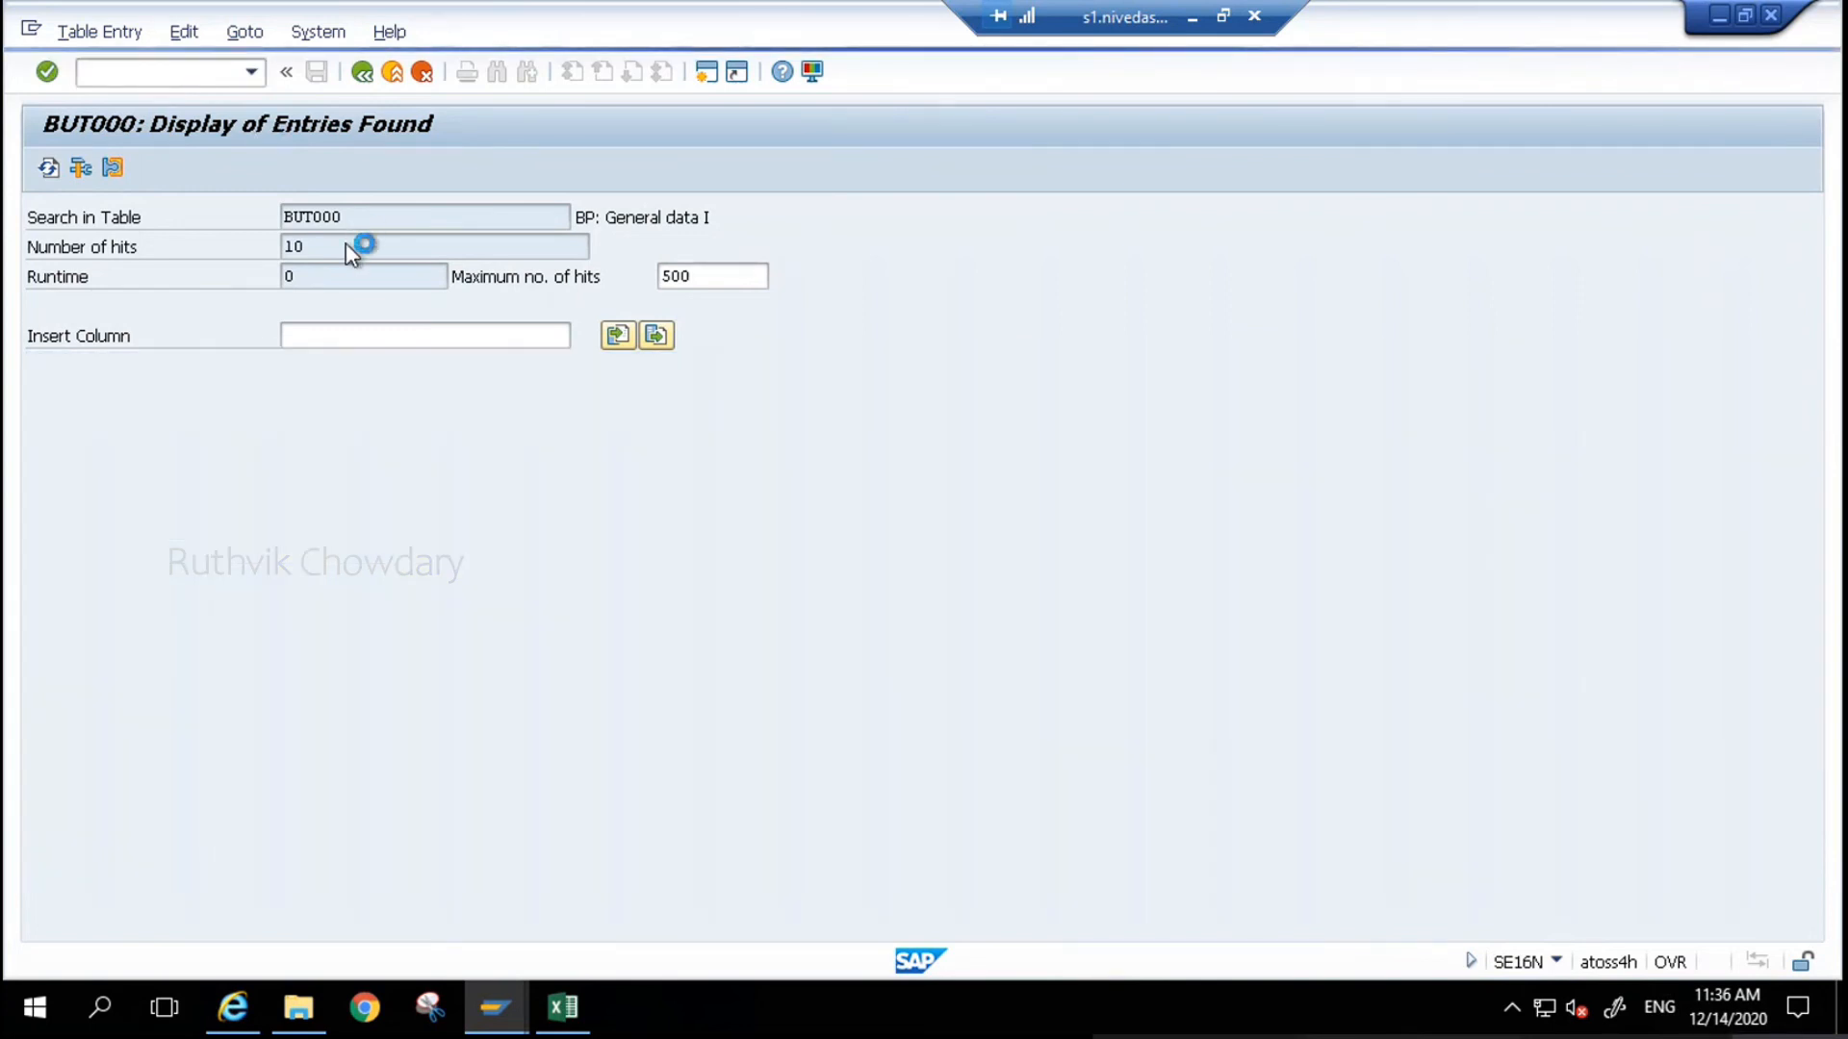
pyautogui.write('JKT1')
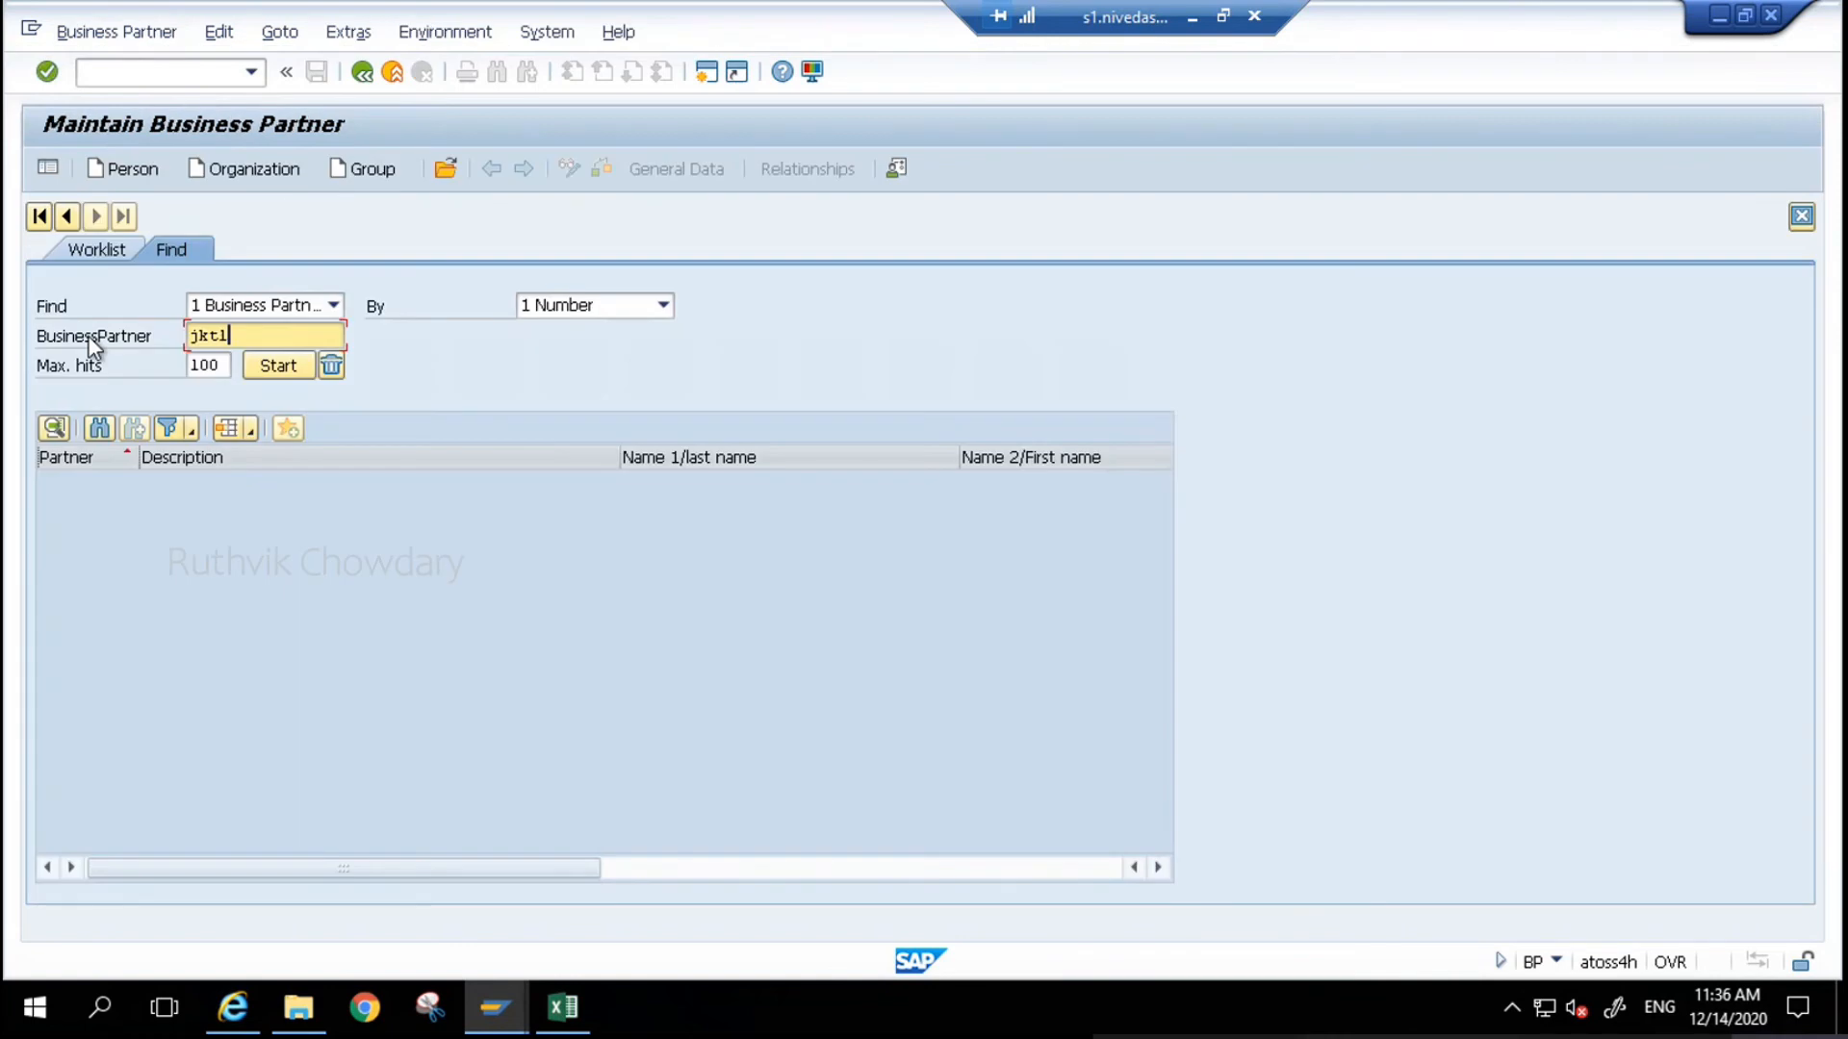
pyautogui.press('Return')
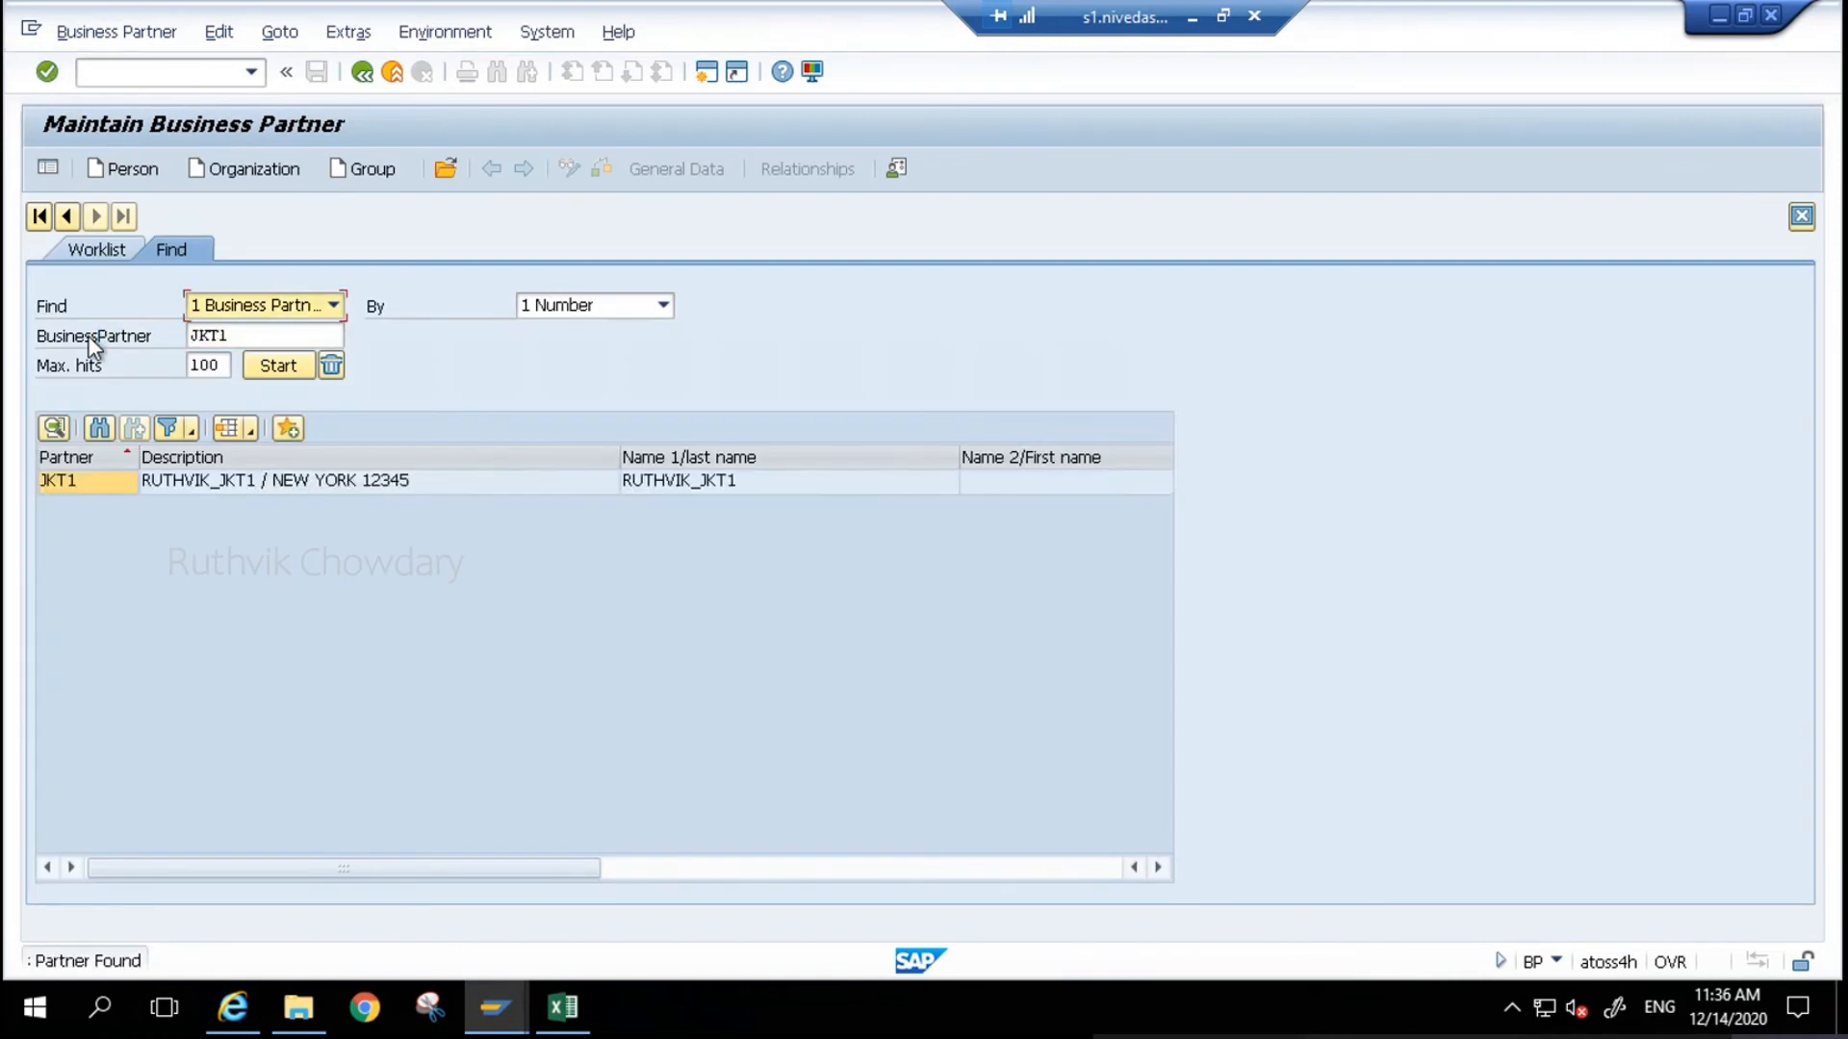
pyautogui.click(298, 483)
pyautogui.doubleClick(296, 477)
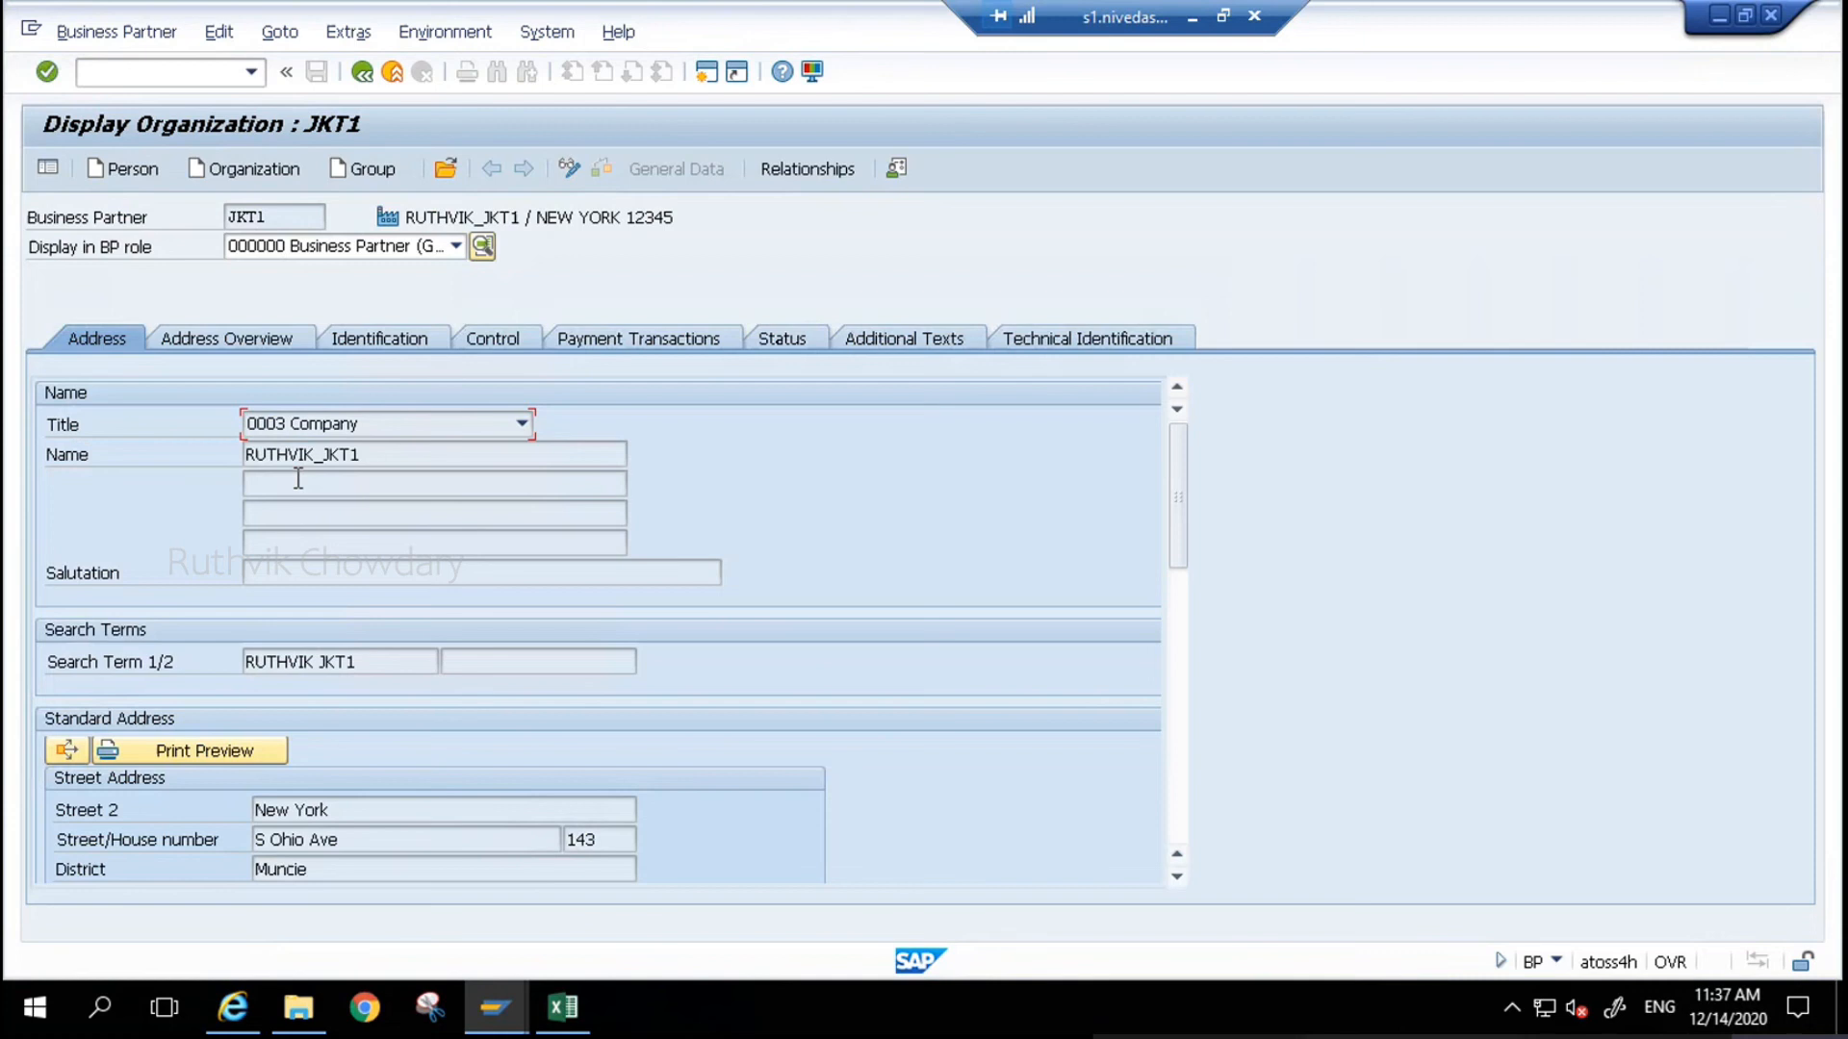
# - Examine the supplier's available BP roles, its standard address and PO box data, and the address overview
pyautogui.click(456, 248)
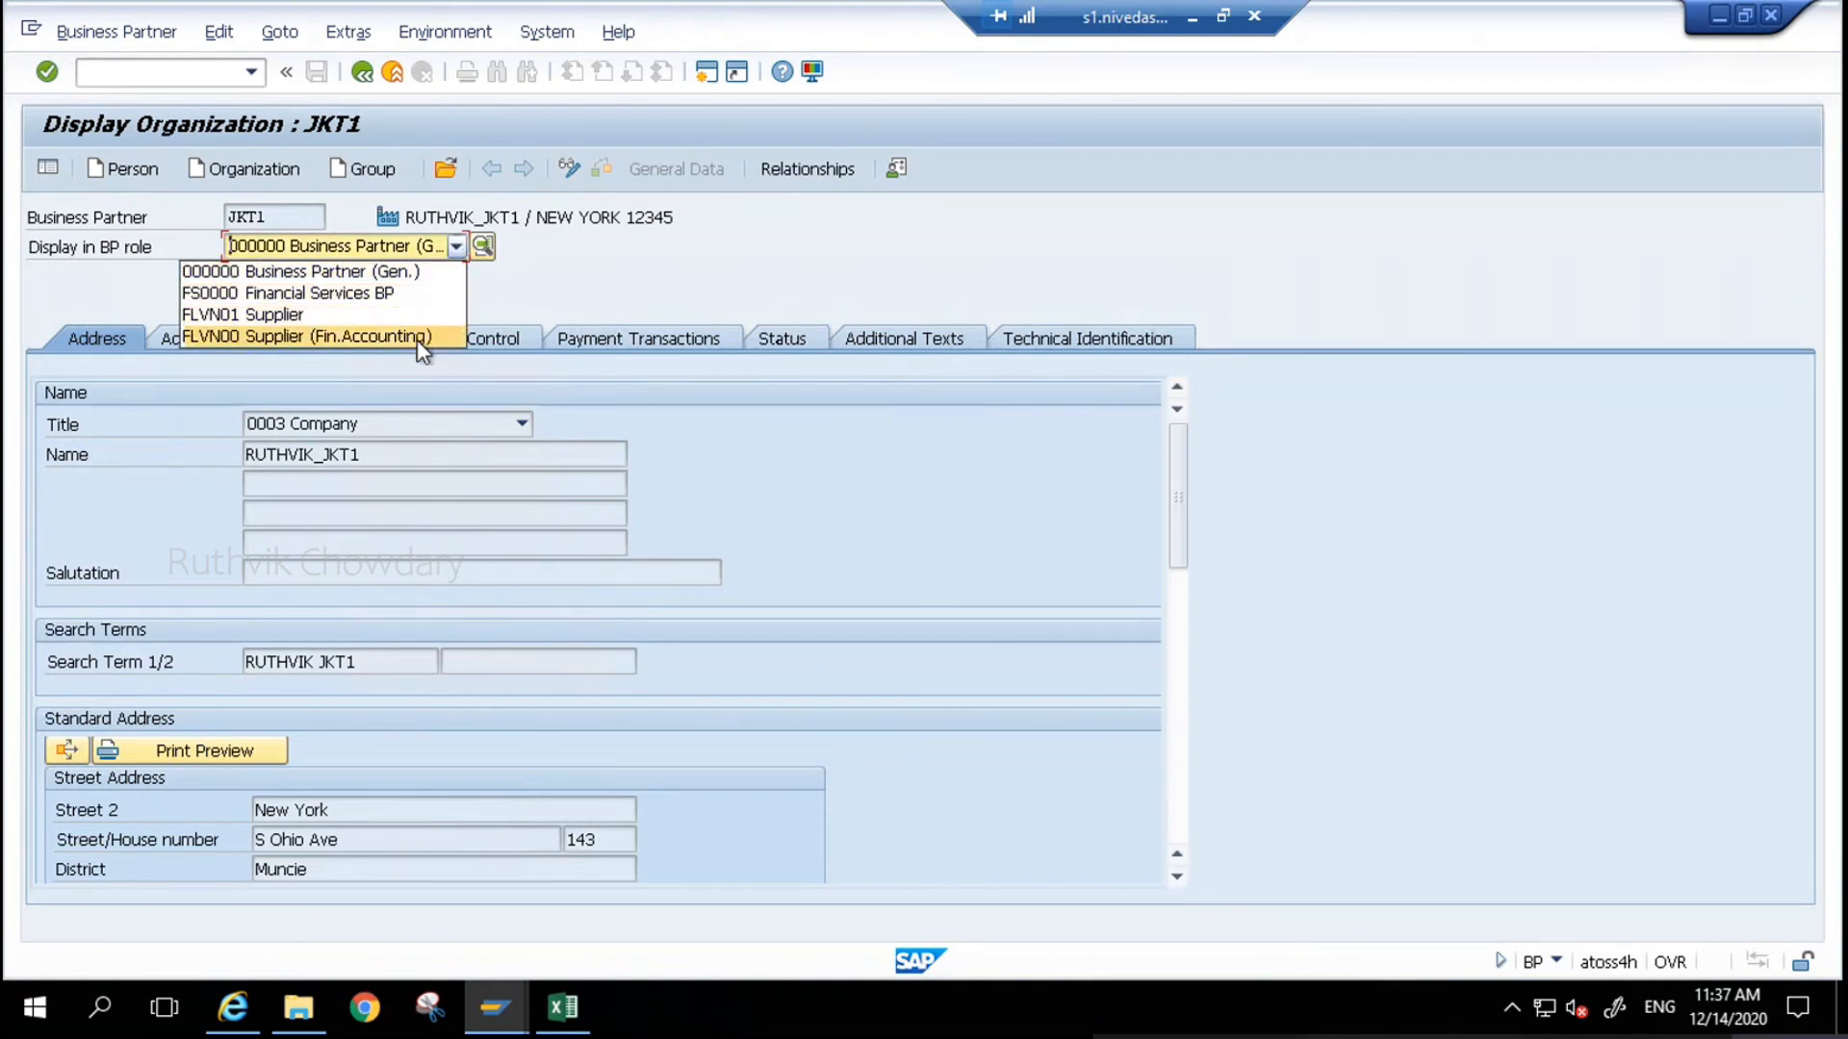
pyautogui.click(689, 273)
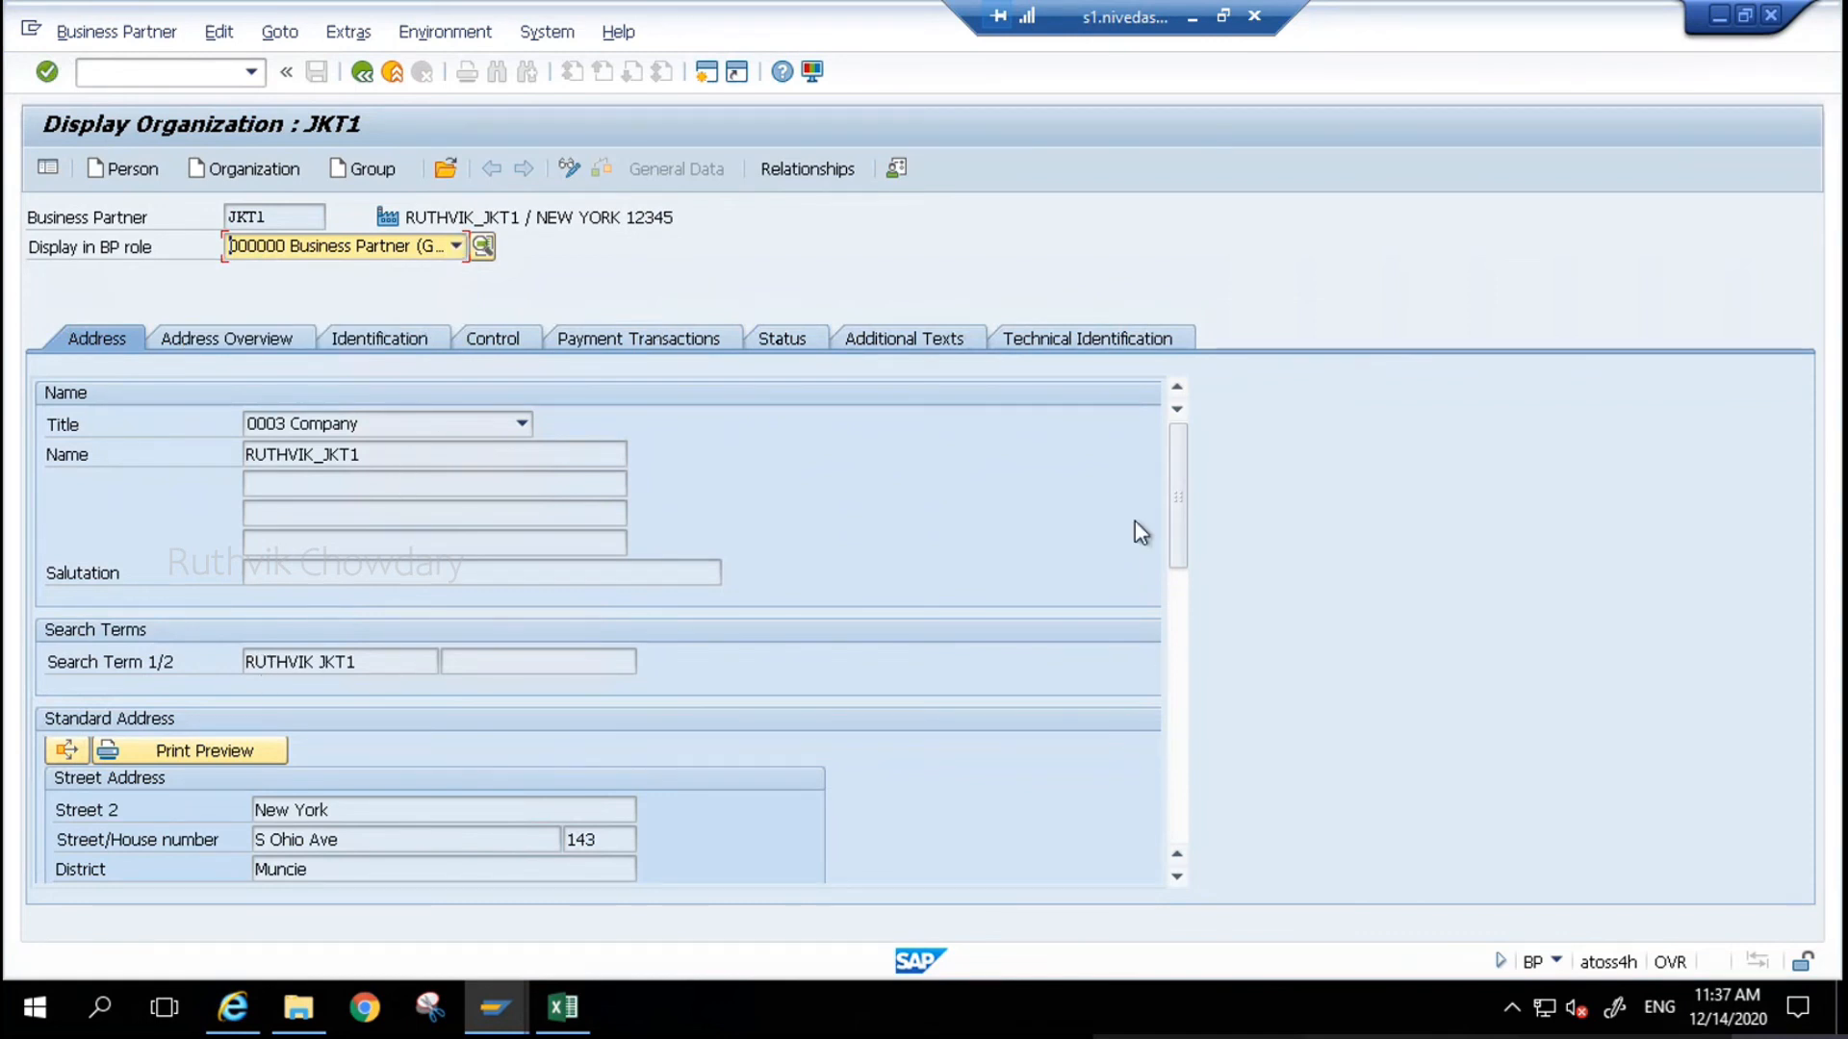
pyautogui.moveTo(1180, 529); pyautogui.dragTo(1180, 591)
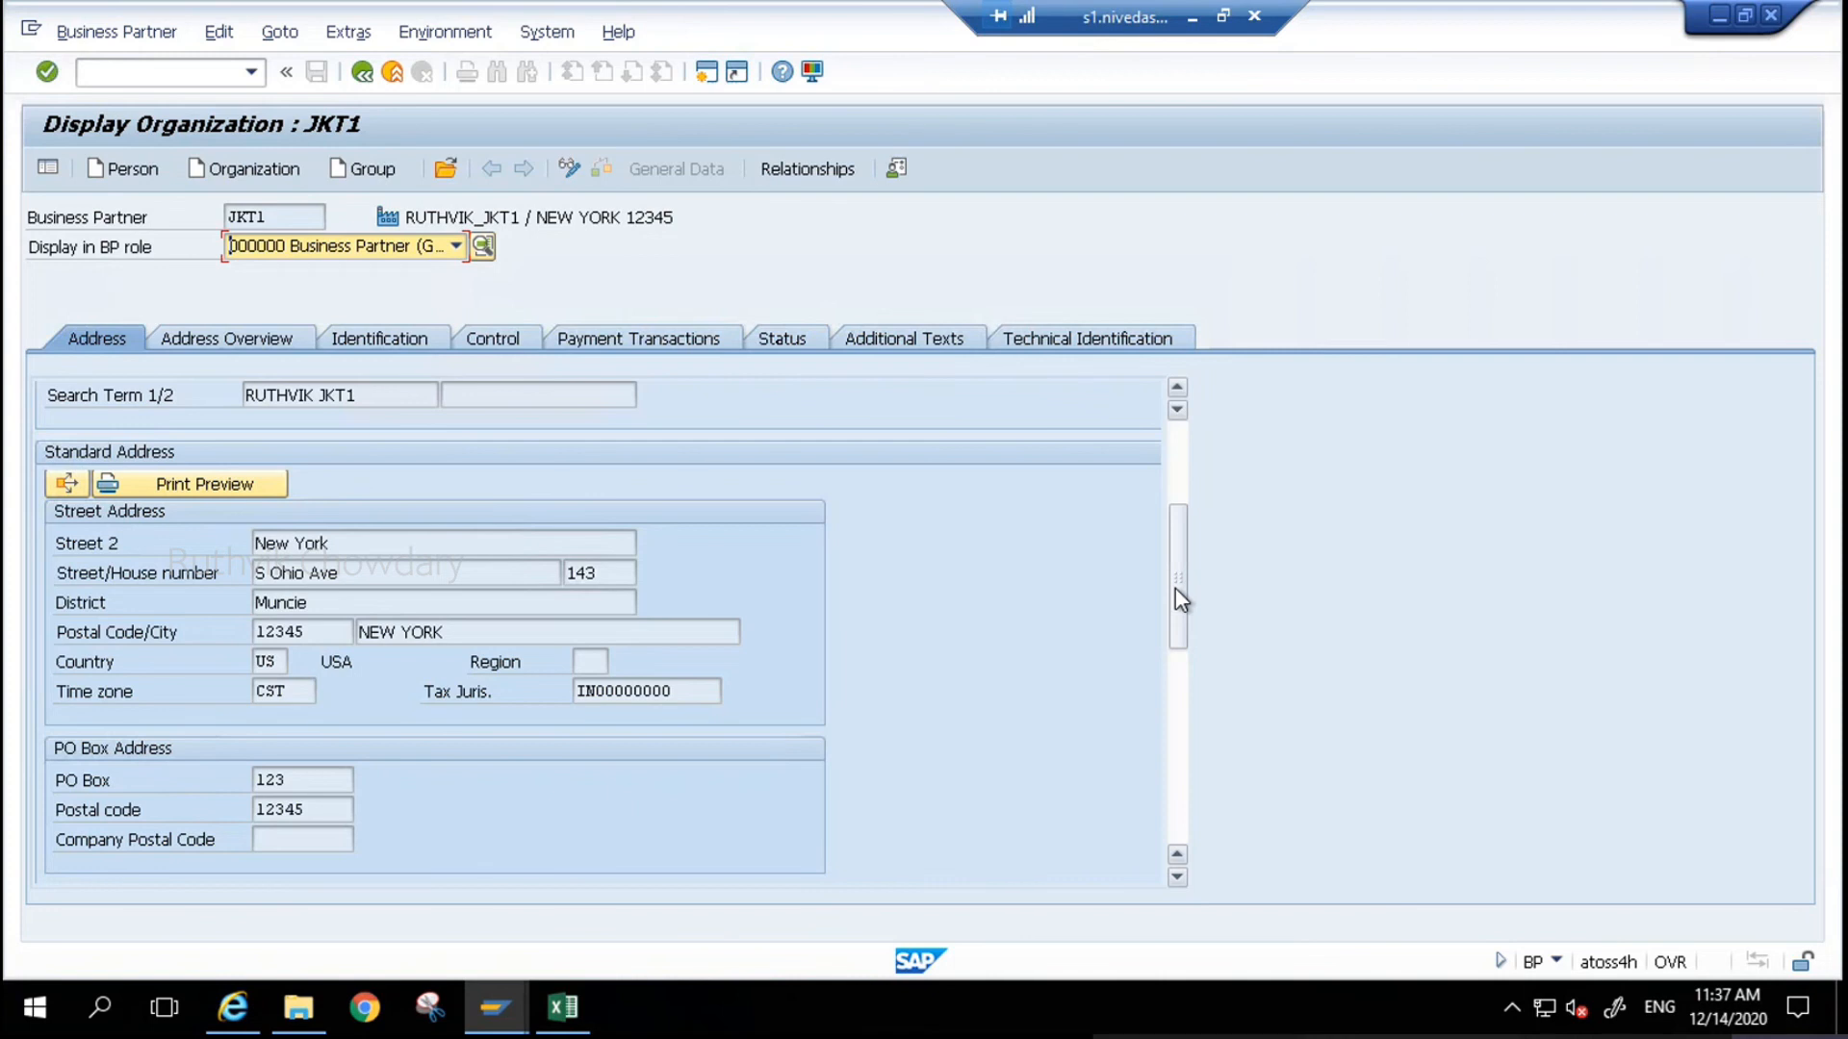
pyautogui.click(193, 339)
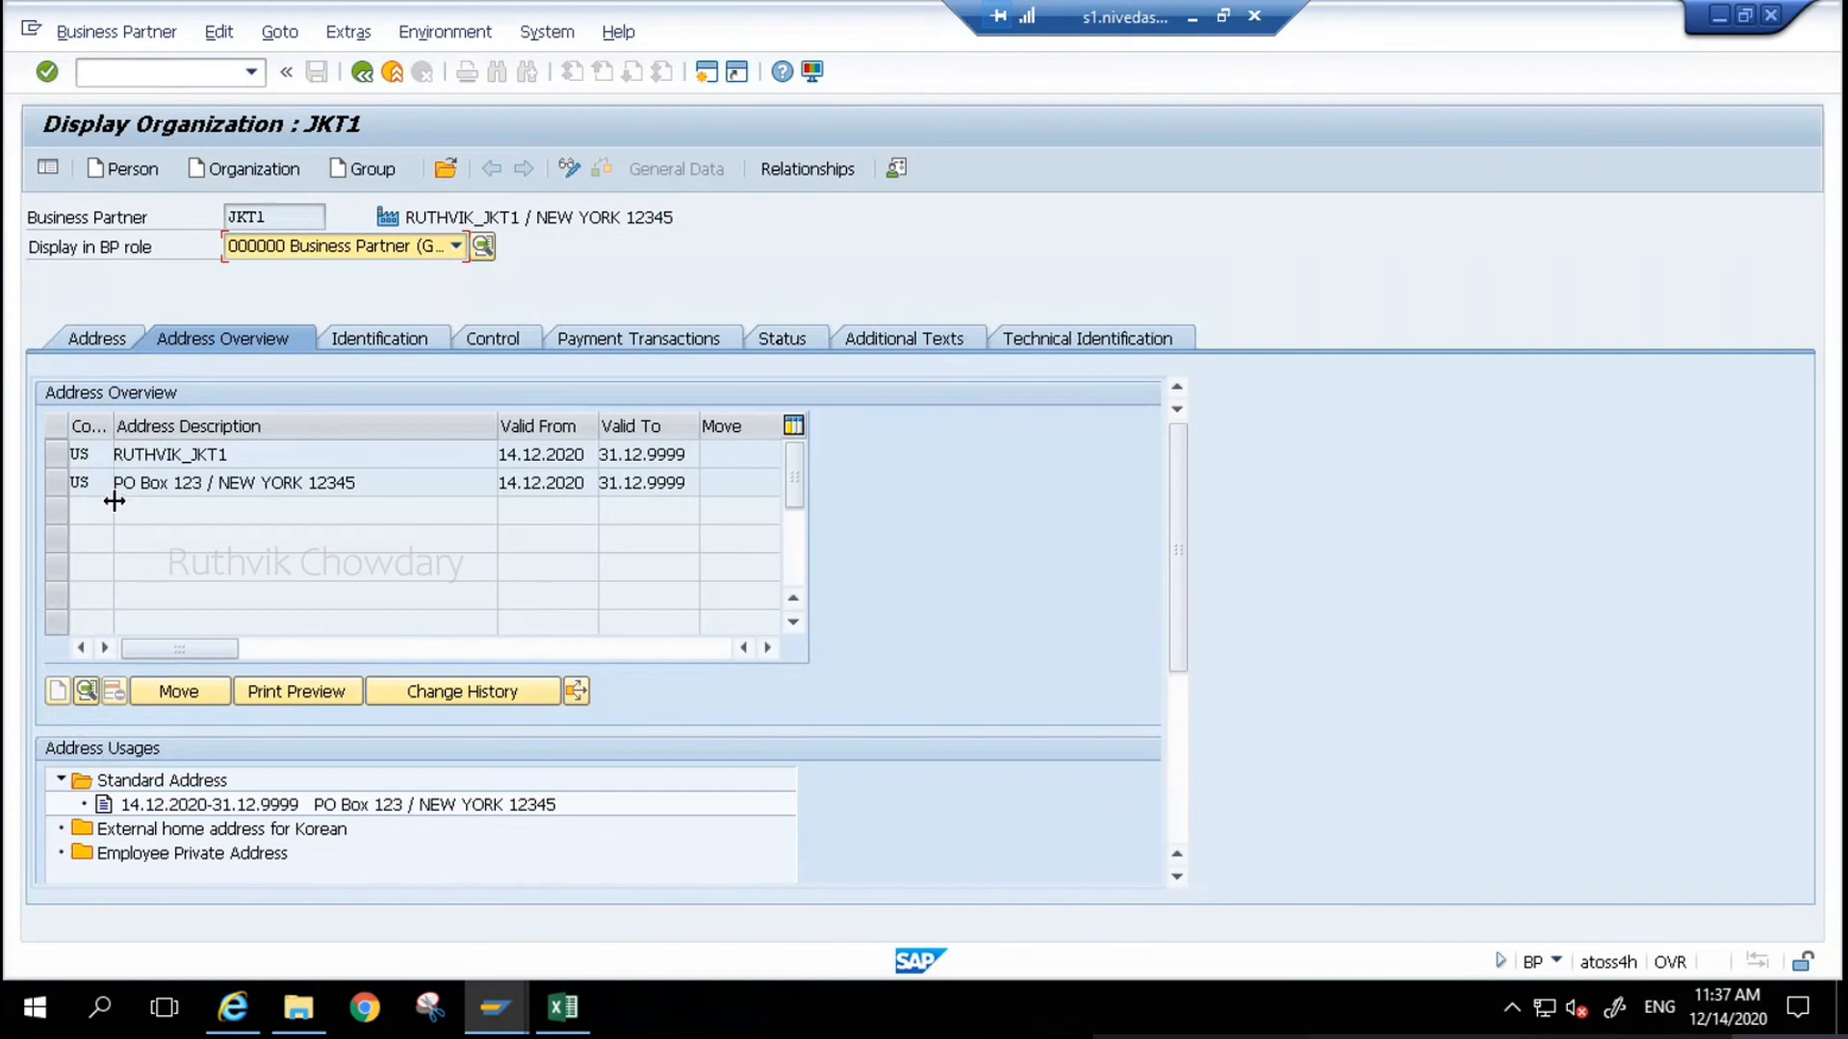
# - Display the supplier's purchasing data in BP role FLVN01 Supplier
pyautogui.click(456, 246)
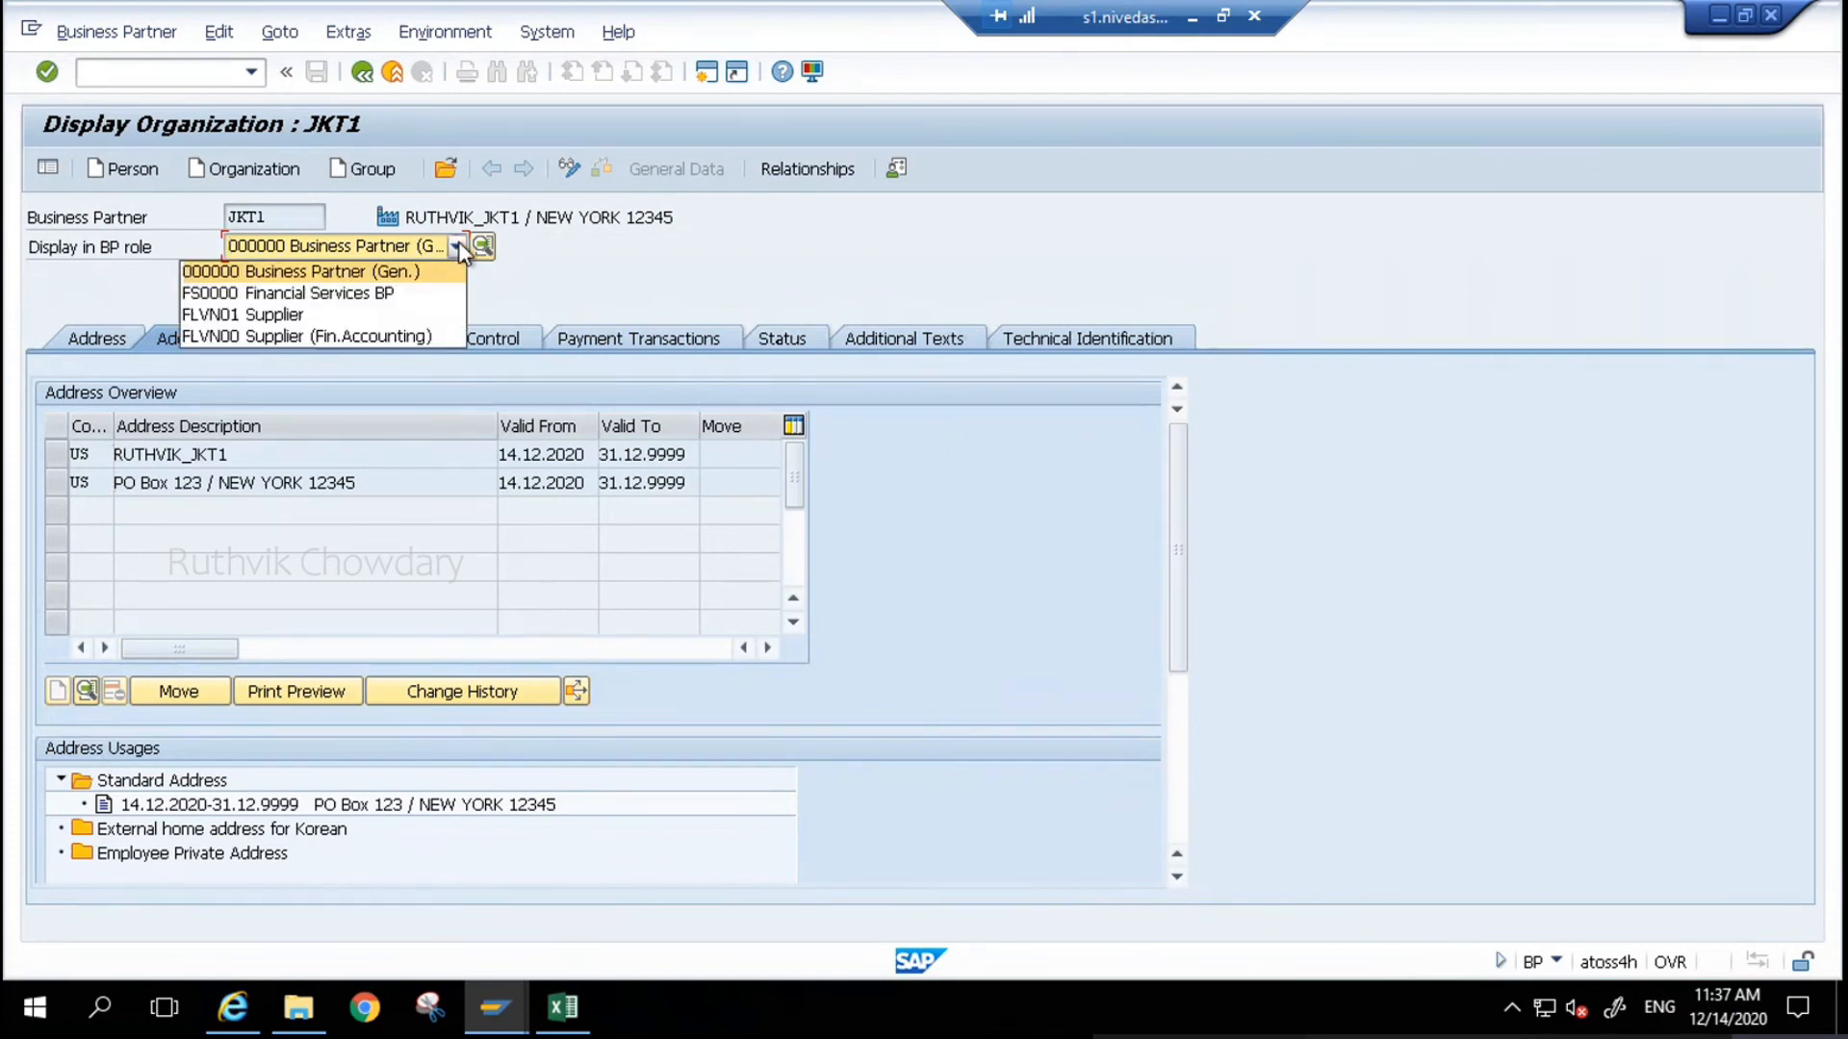
pyautogui.click(360, 314)
pyautogui.click(818, 179)
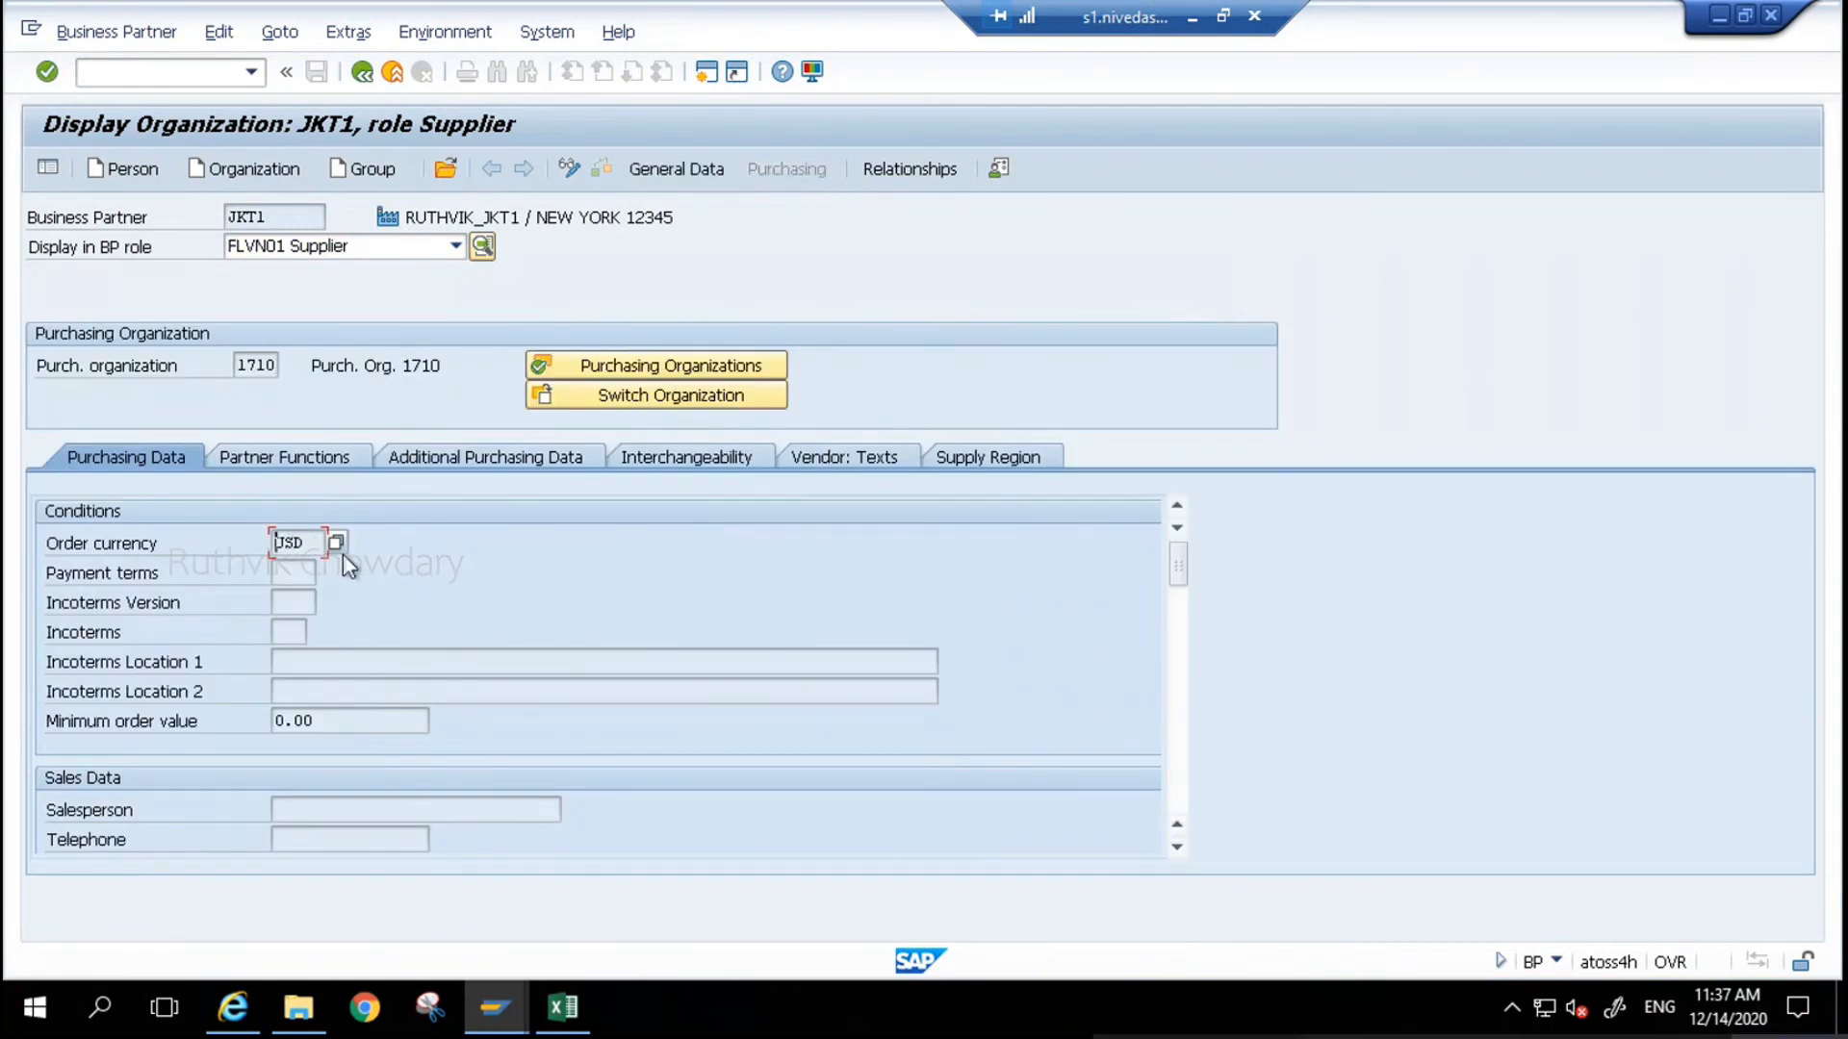
# - Display the supplier's partner functions and view the list of possible partner functions without choosing one
pyautogui.click(285, 457)
pyautogui.click(263, 578)
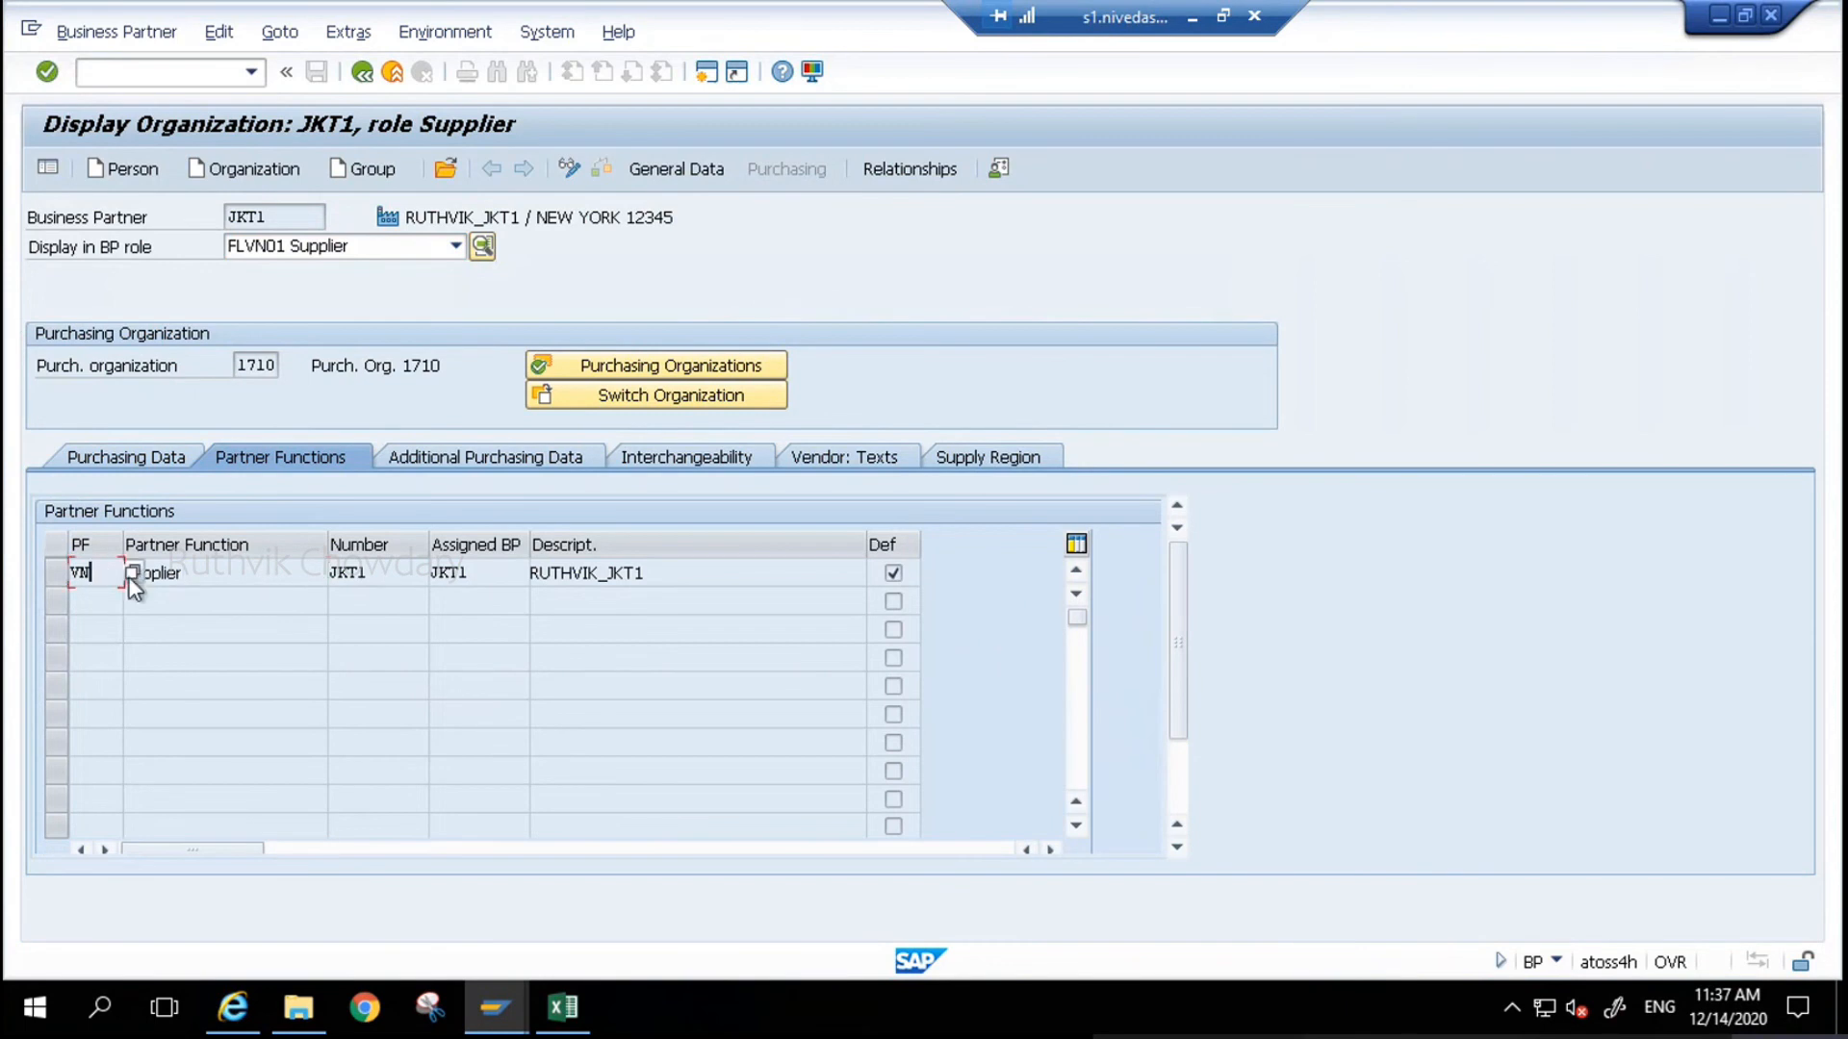
pyautogui.press('F4')
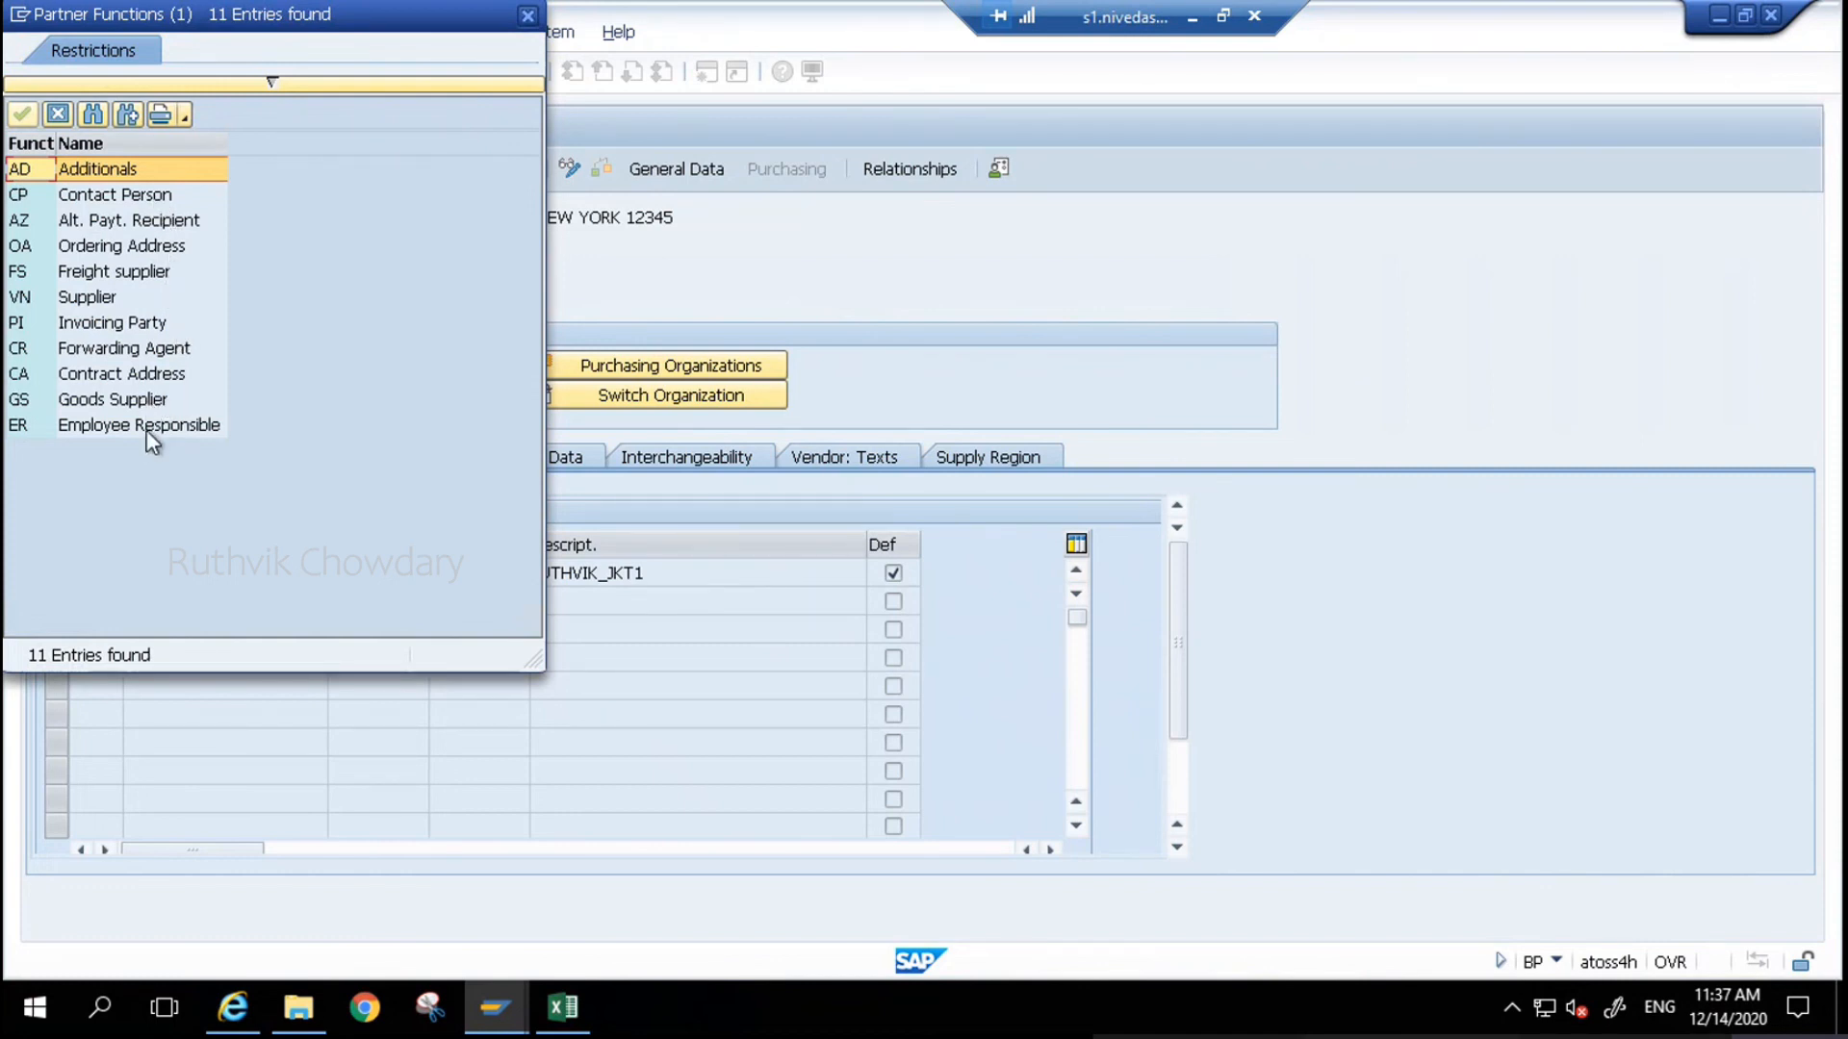
pyautogui.click(57, 115)
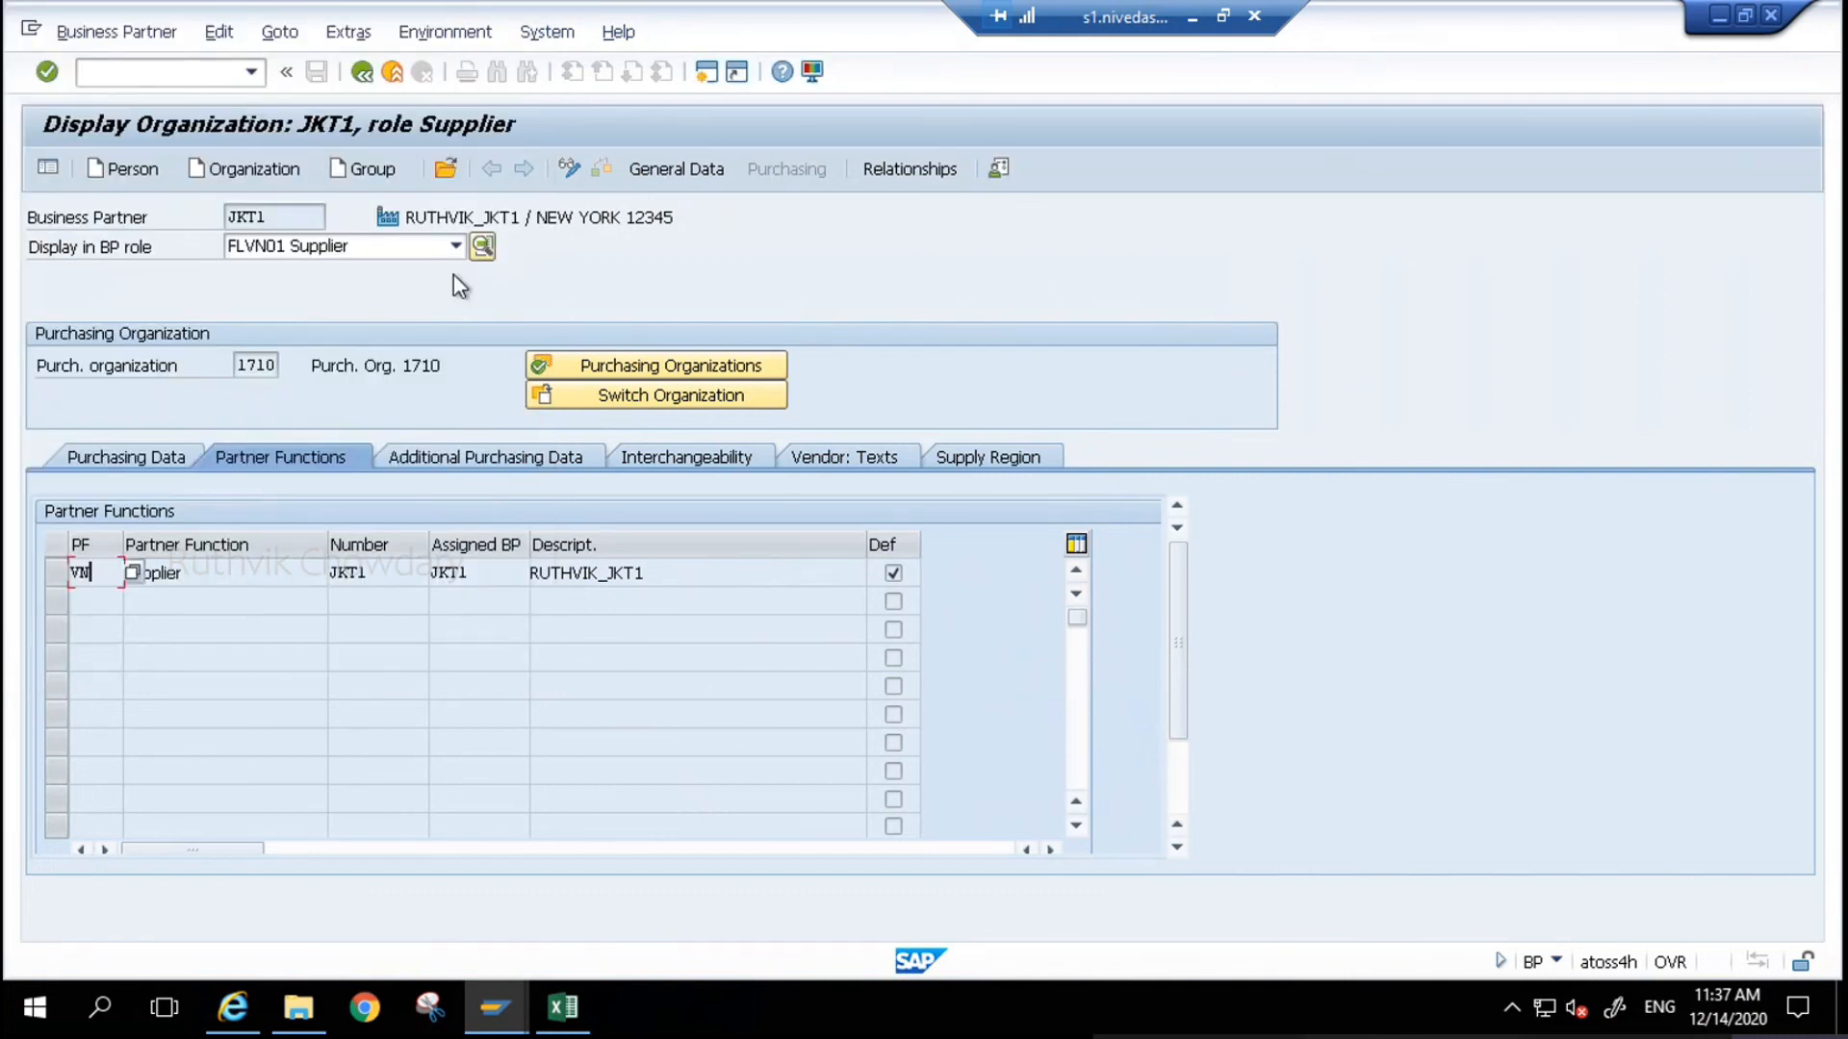
# - Display the supplier's company code data in BP role FLVN00 Supplier (Fin.Accounting), then leave the record
pyautogui.click(456, 248)
pyautogui.click(366, 334)
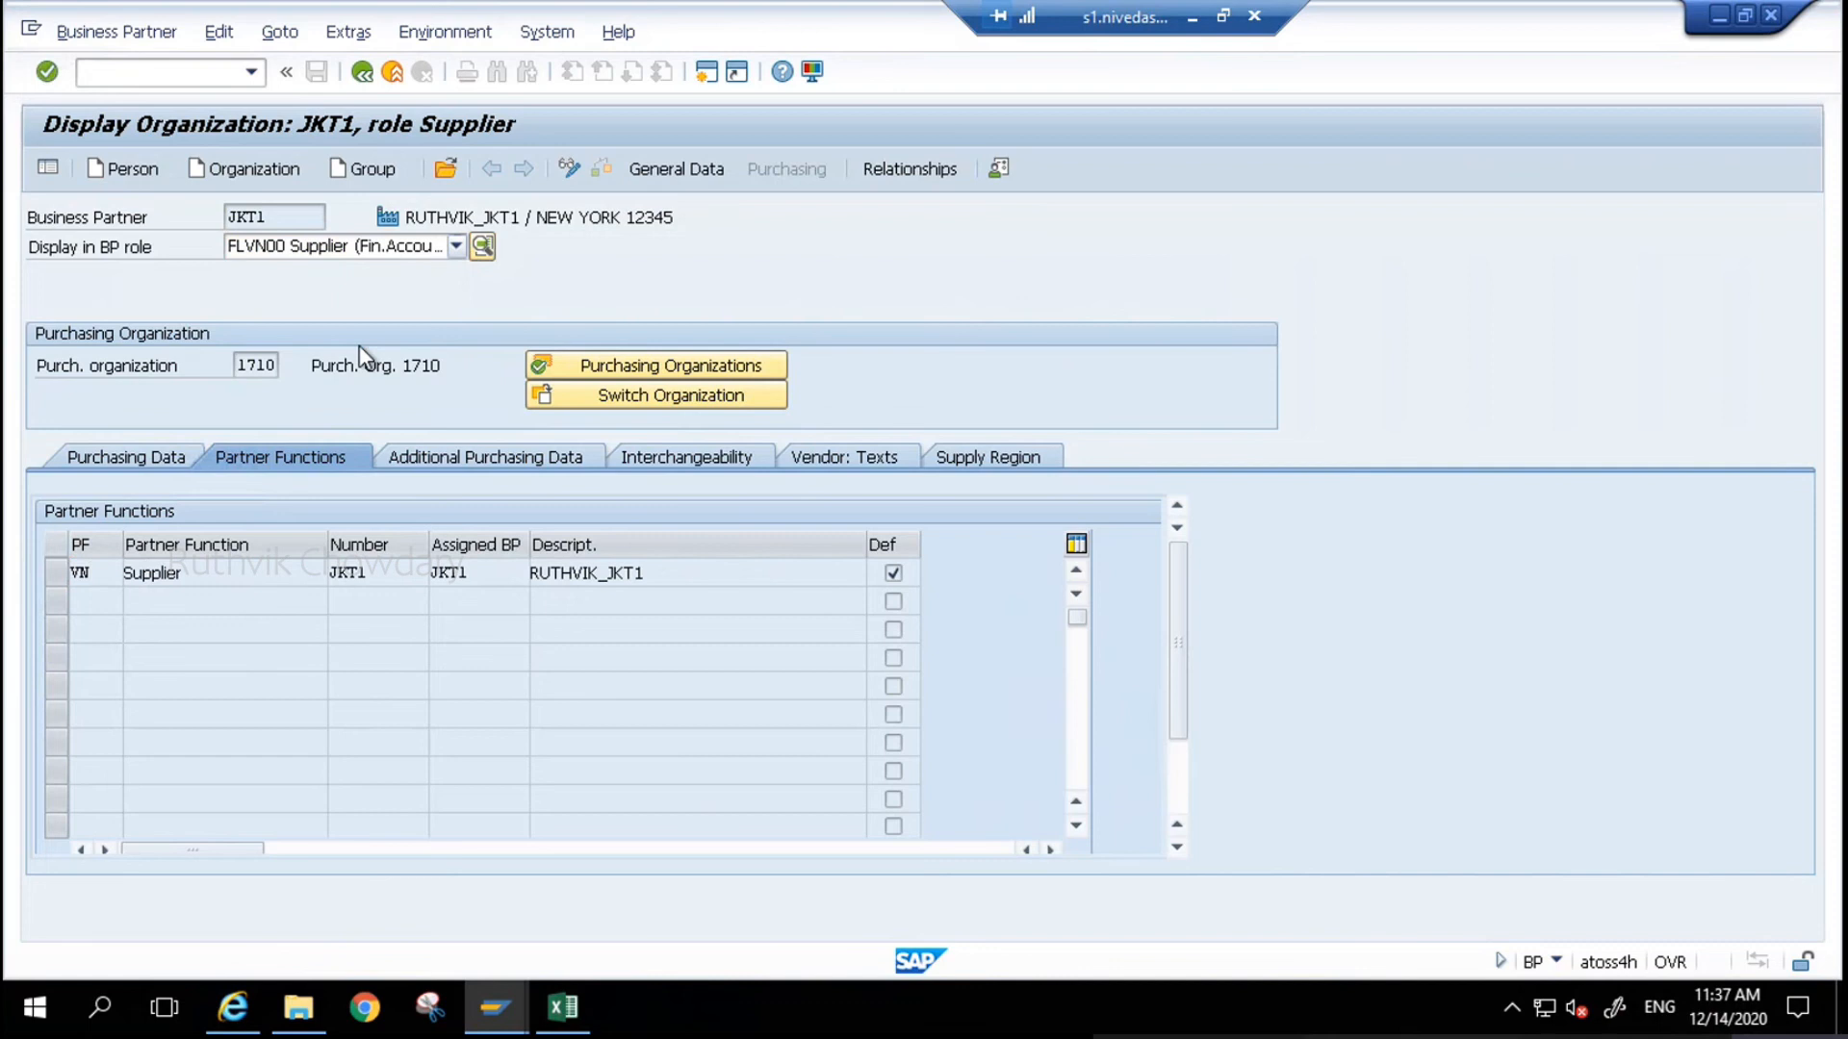
pyautogui.click(795, 168)
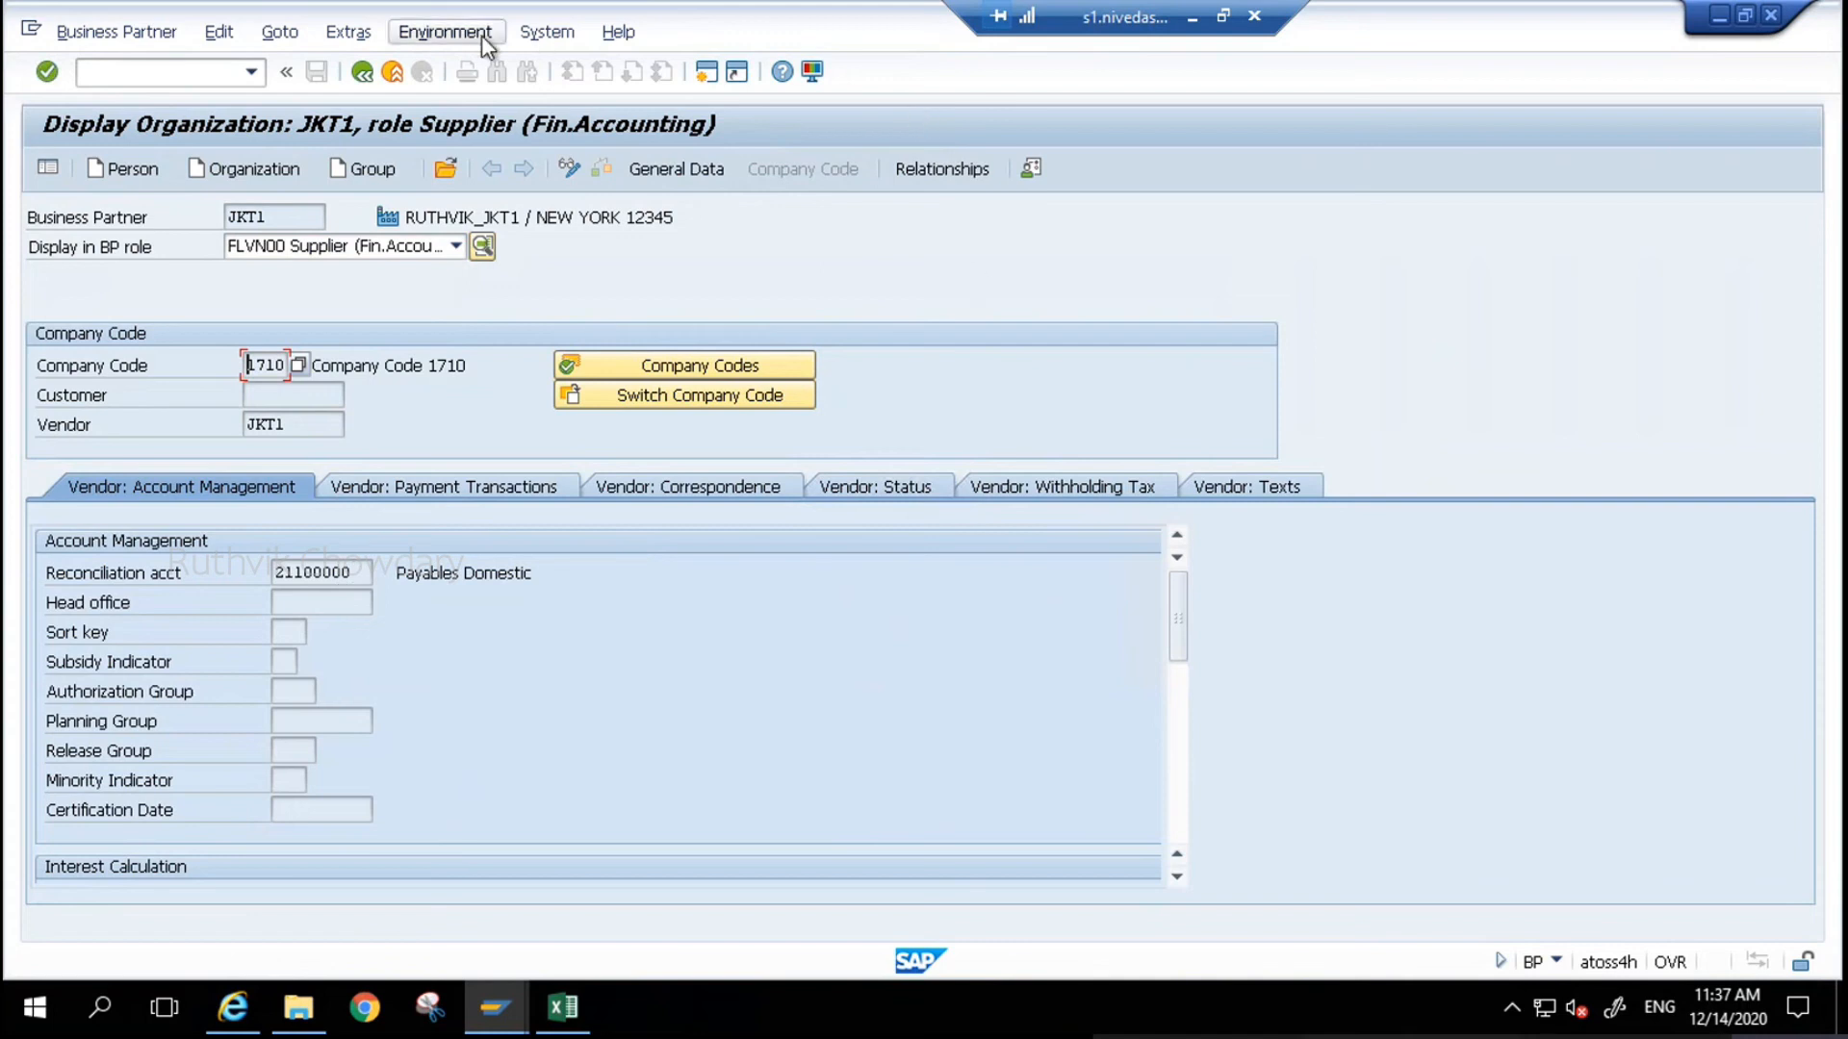
pyautogui.click(370, 75)
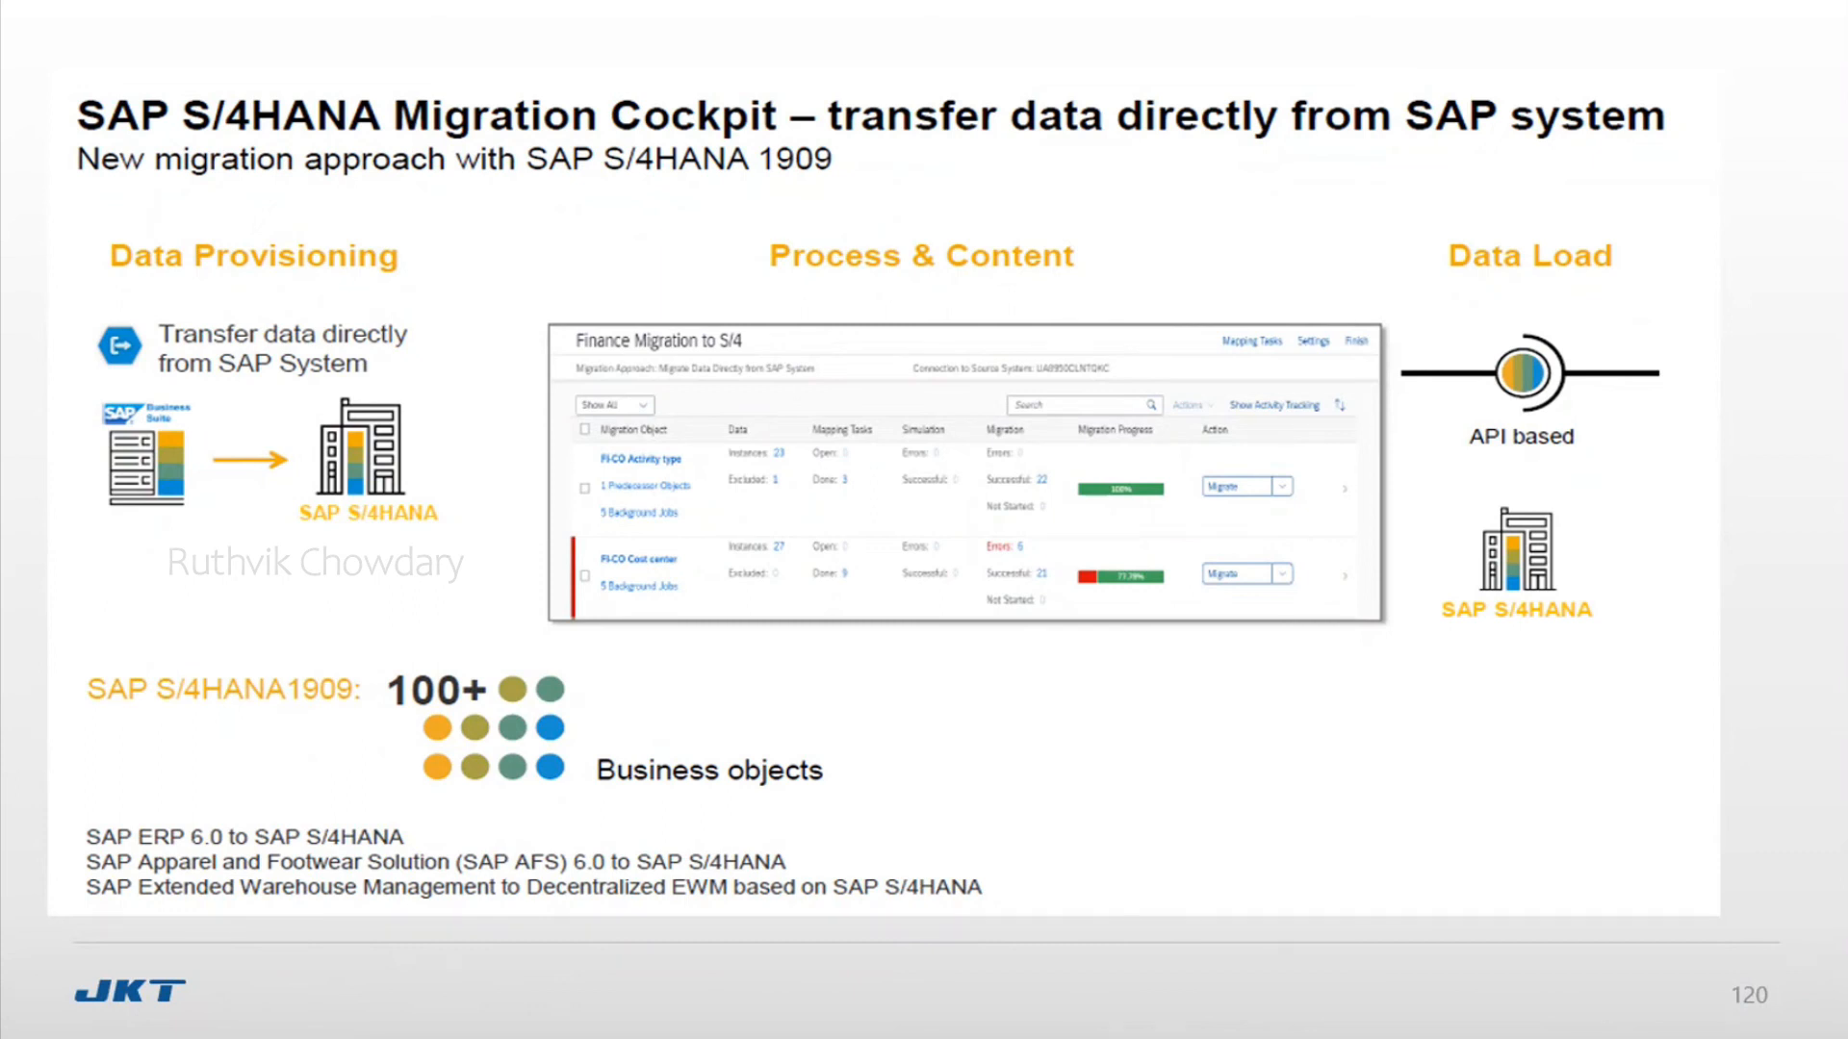
pyautogui.press('Right')
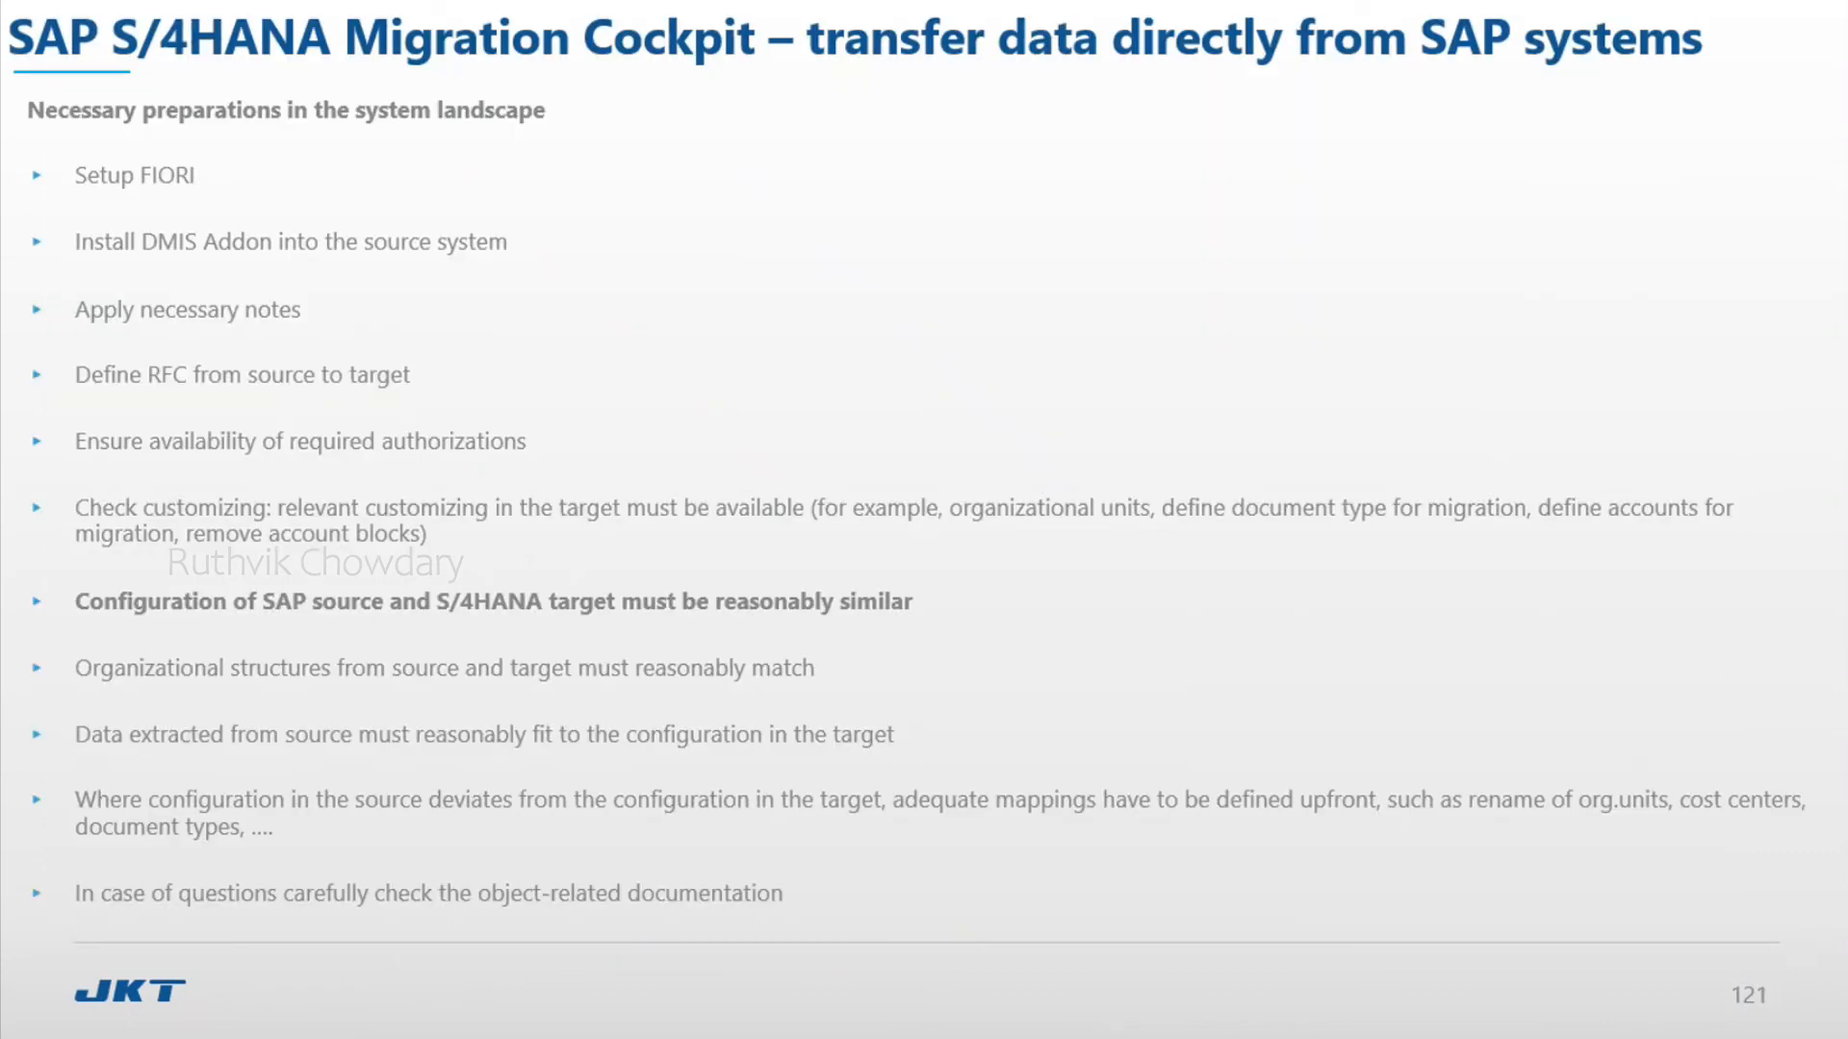